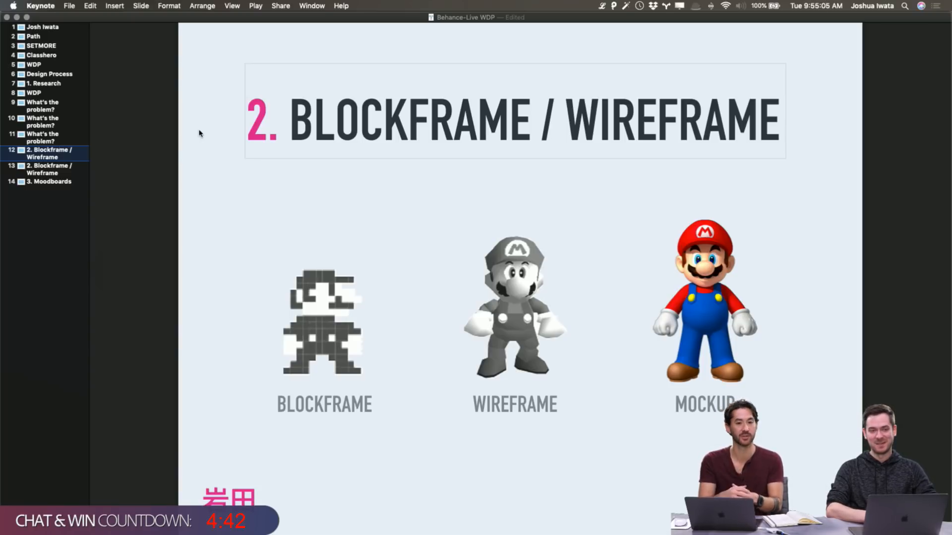
Unlock the computer by entering the account password
key("super+alt+p")
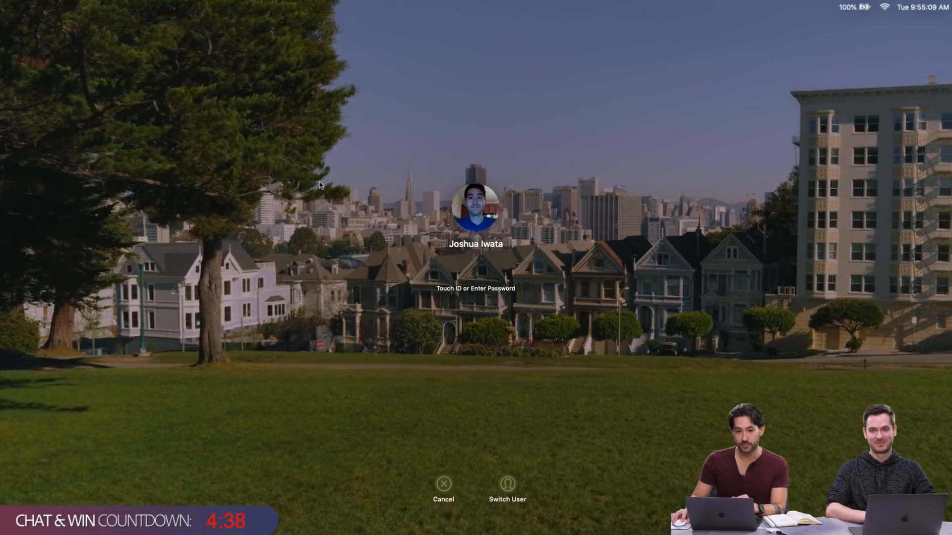
type("•••••••")
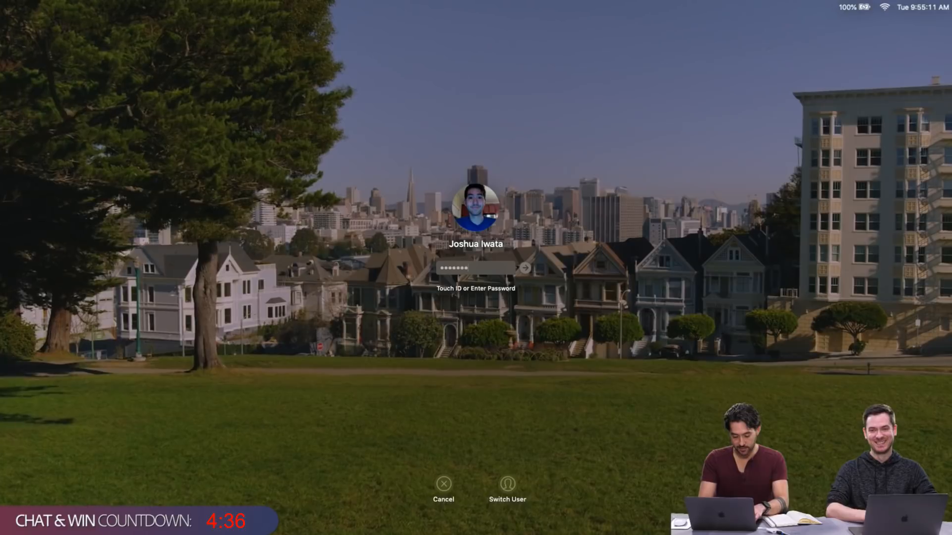
key("Return")
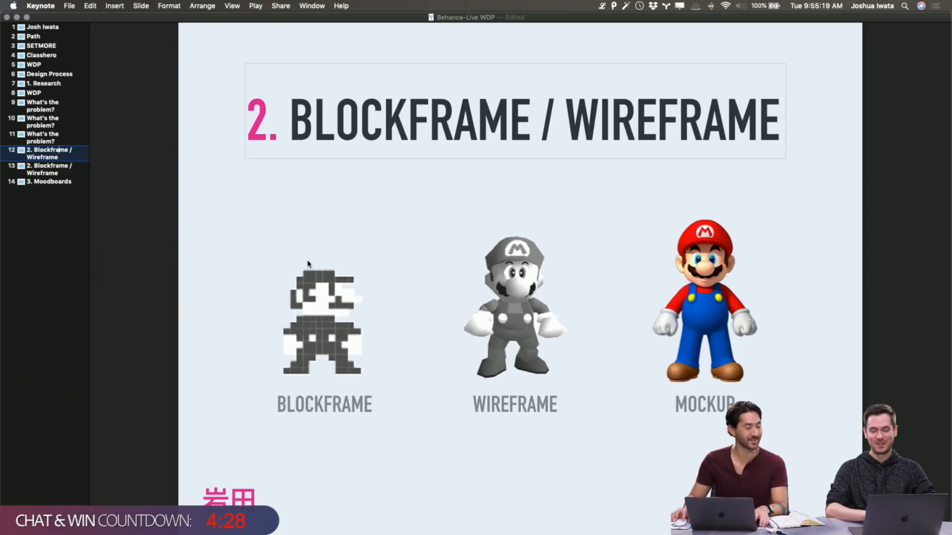
Switch to Adobe XD and open the cloud document WDP Blockframes
key("super+Tab")
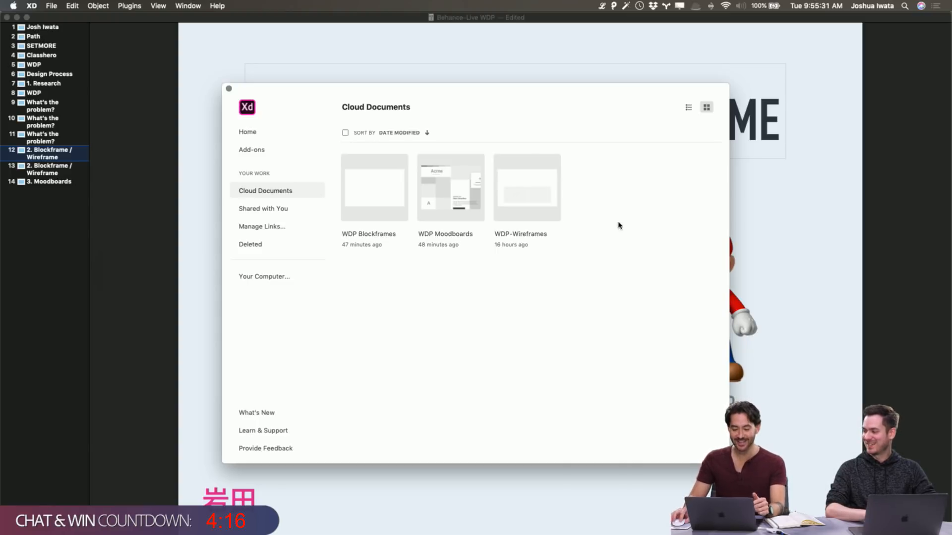
left_click(387, 205)
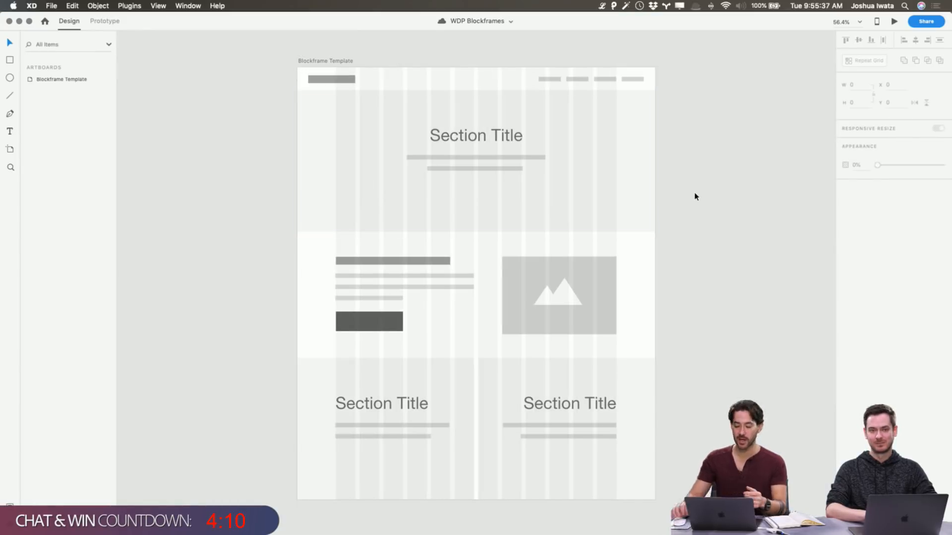
Duplicate the Blockframe Template artboard and place the copy beside the original
scroll(674, 168, "right", 3)
scroll(674, 168, "down", 2)
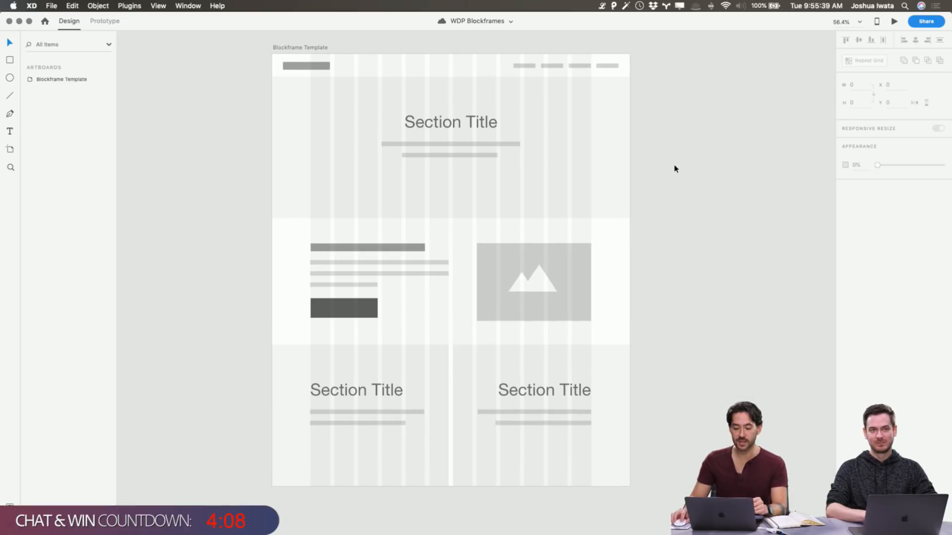
scroll(675, 168, "up", 3)
scroll(674, 168, "right", 1)
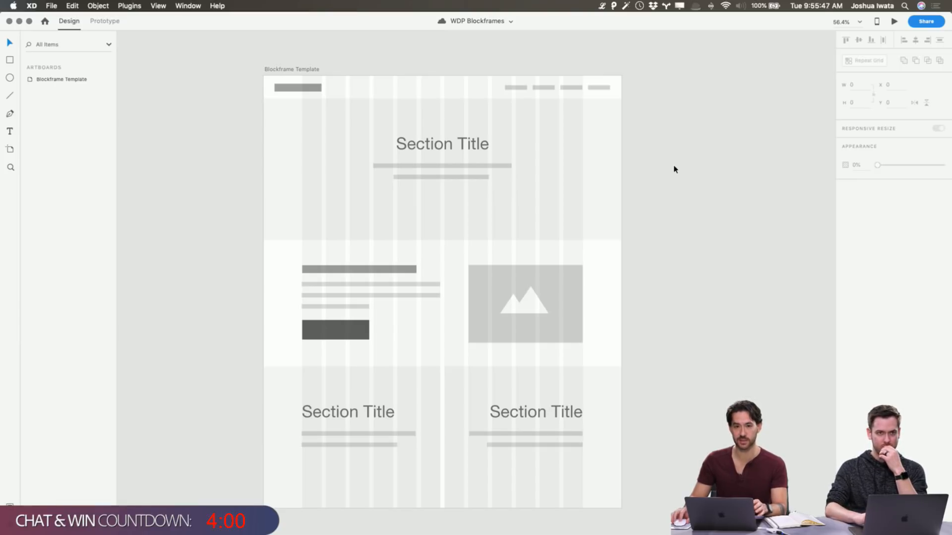
scroll(675, 168, "right", 5)
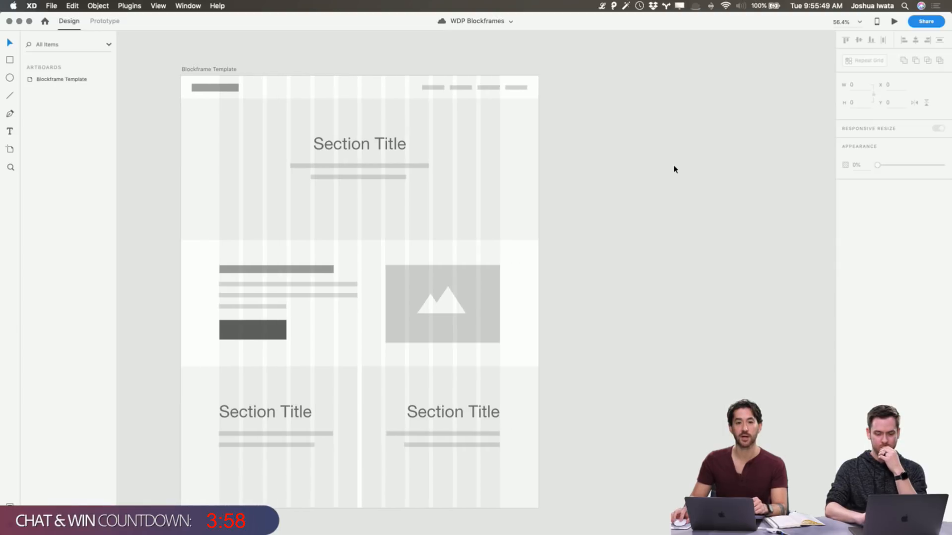
left_click(221, 72)
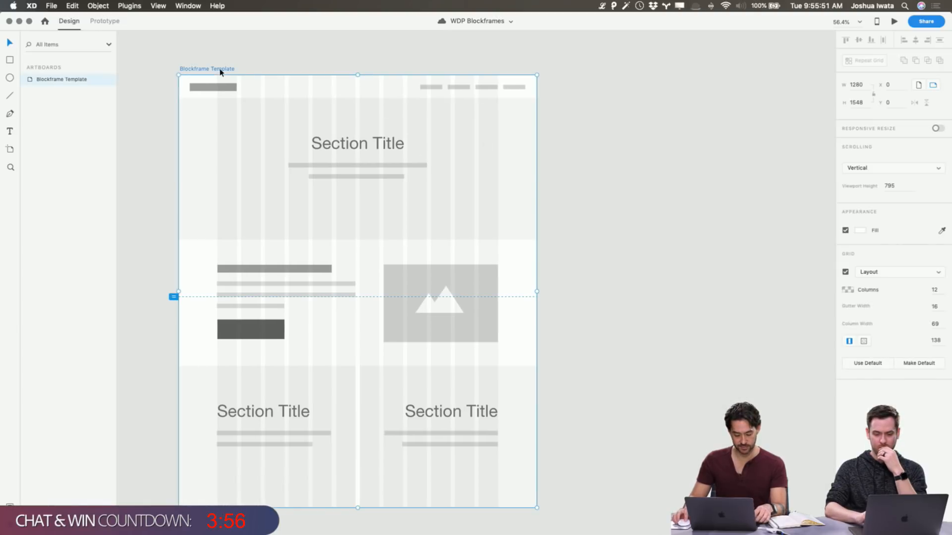
scroll(221, 72, "right", 1)
scroll(221, 73, "left", 3)
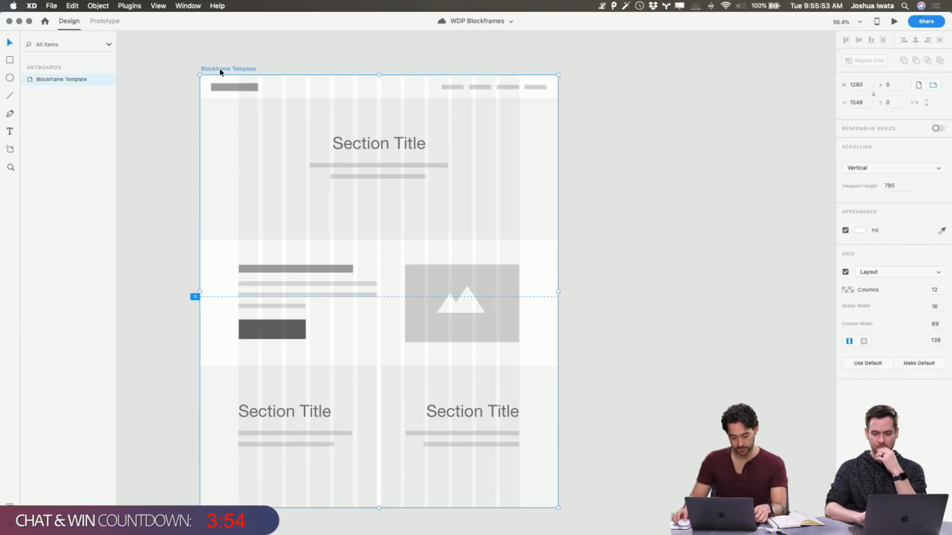
left_click_drag(220, 71, 591, 70)
left_click(626, 65)
Compare the copied artboard with and without its layout grid
scroll(626, 64, "right", 5)
left_click(347, 65)
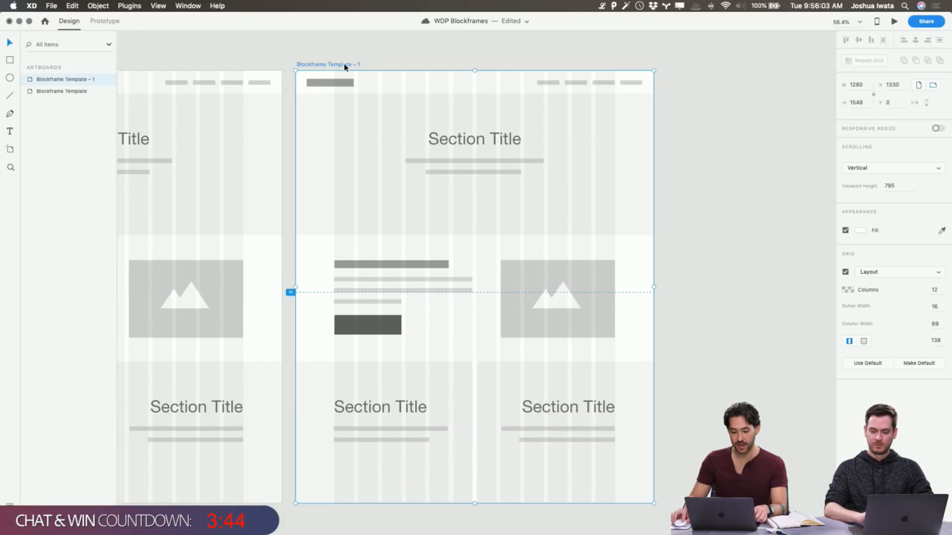
left_click(845, 272)
left_click(845, 272)
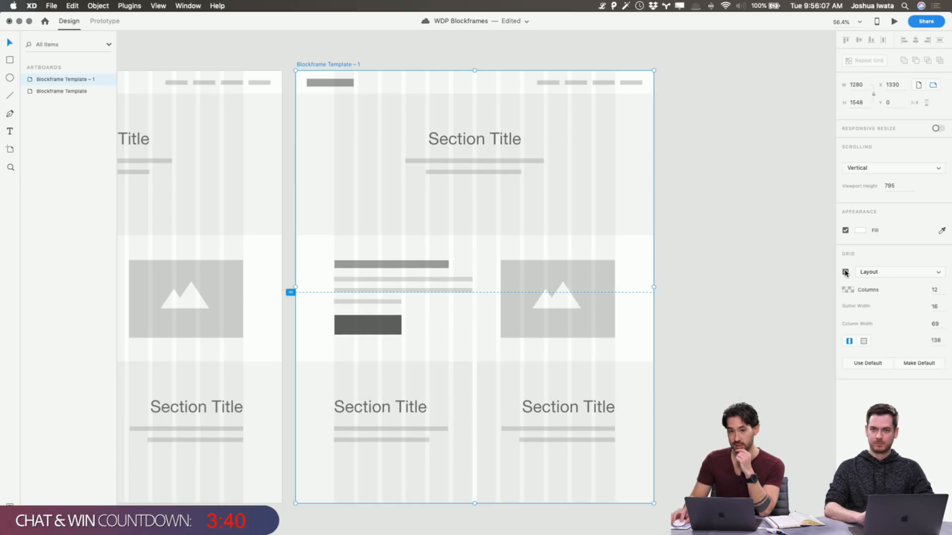
left_click(846, 272)
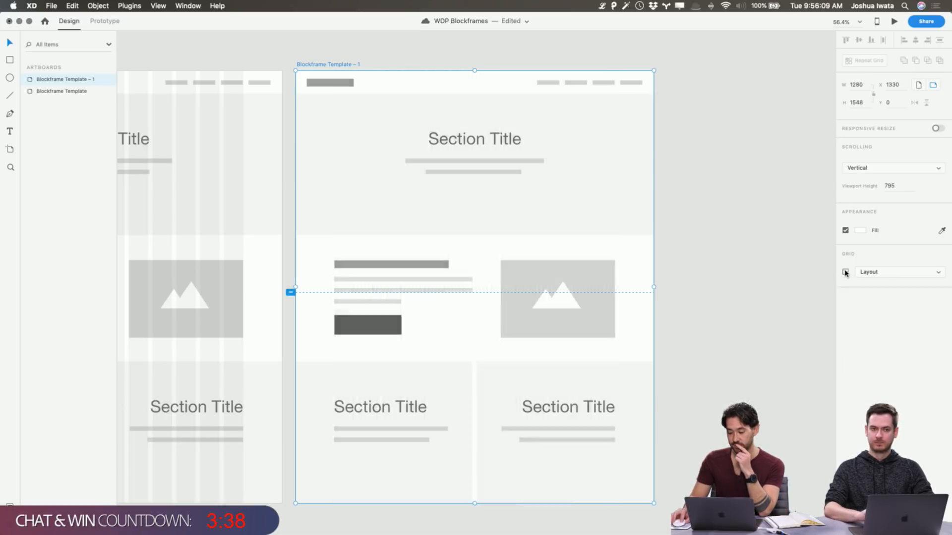
left_click(845, 272)
Set the copied artboard's layout column color to #000000 at 3% opacity
left_click(847, 291)
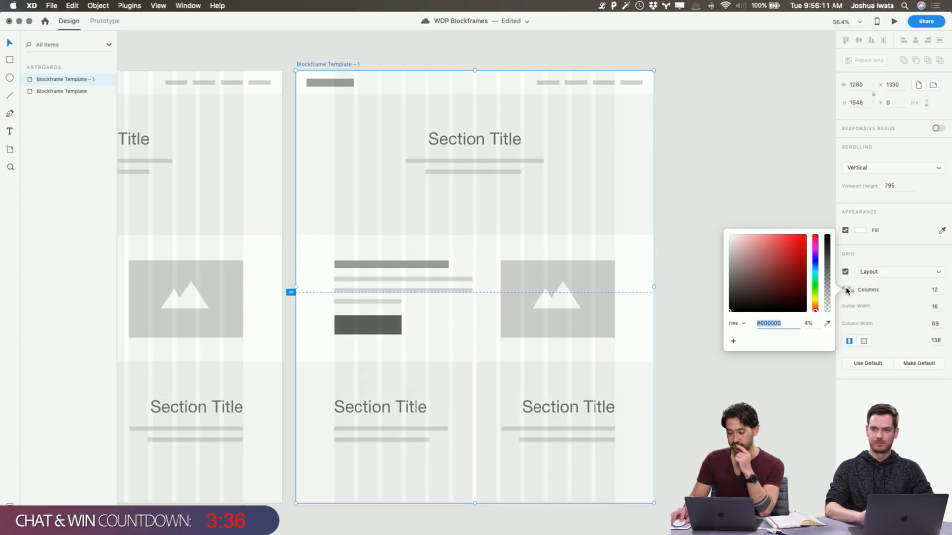
left_click(815, 277)
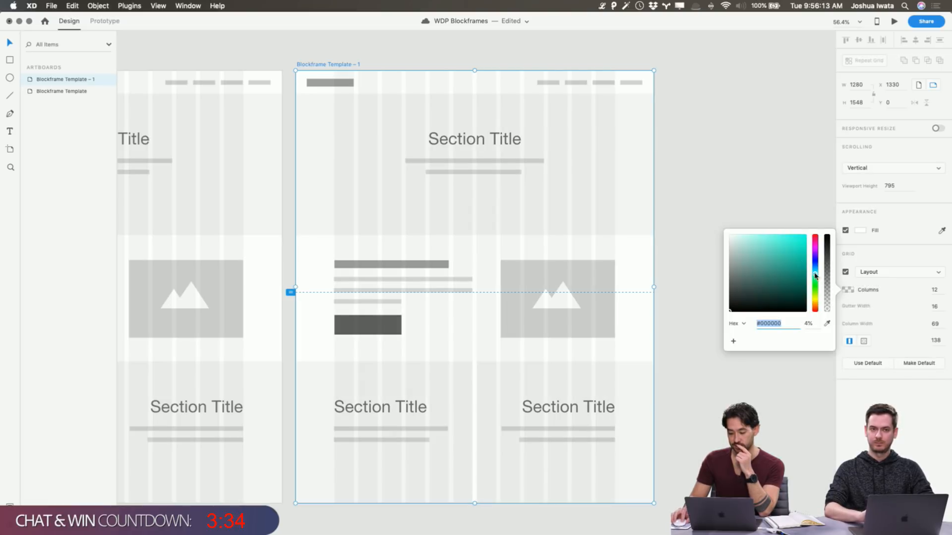
mouse_move(793, 248)
left_mouse_down()
mouse_move(788, 240)
mouse_move(783, 285)
mouse_move(811, 246)
left_mouse_up()
left_click_drag(827, 309, 817, 435)
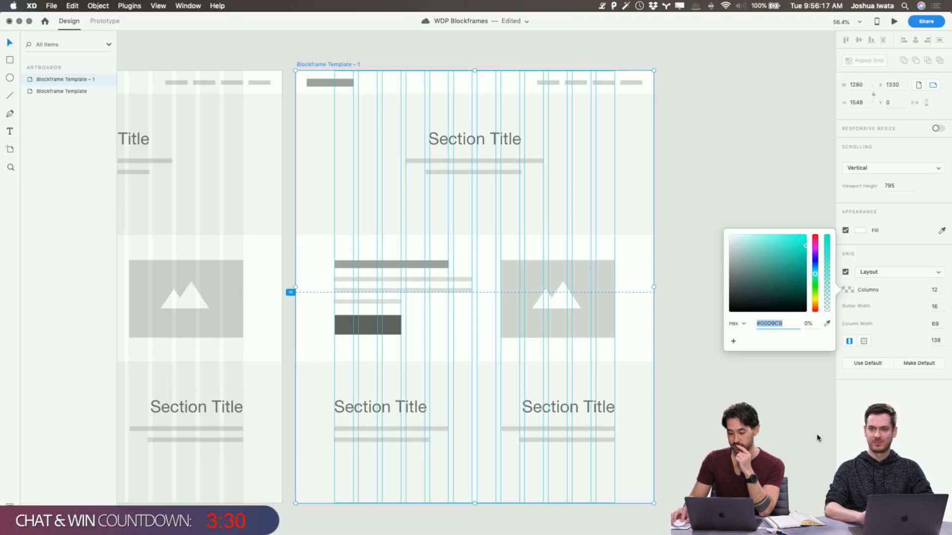
left_click_drag(795, 281, 674, 320)
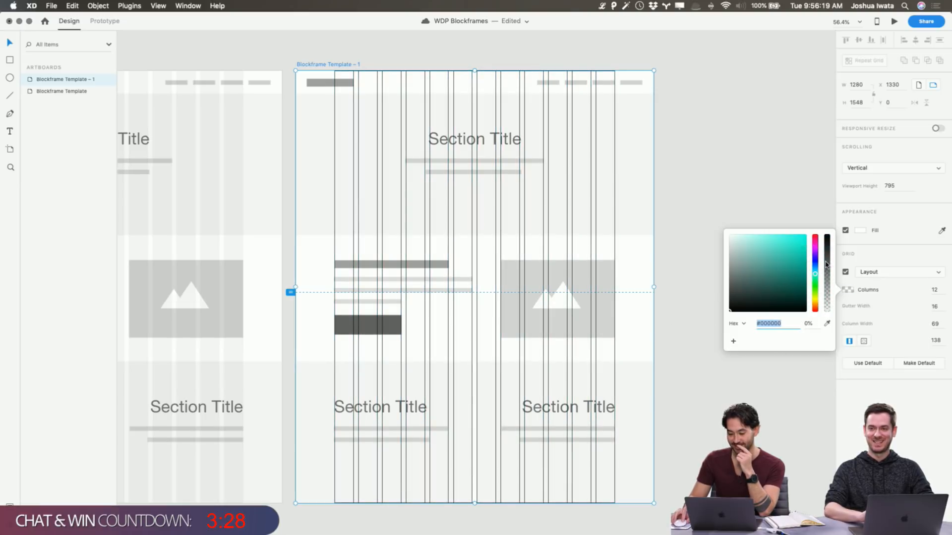
left_click_drag(827, 263, 826, 309)
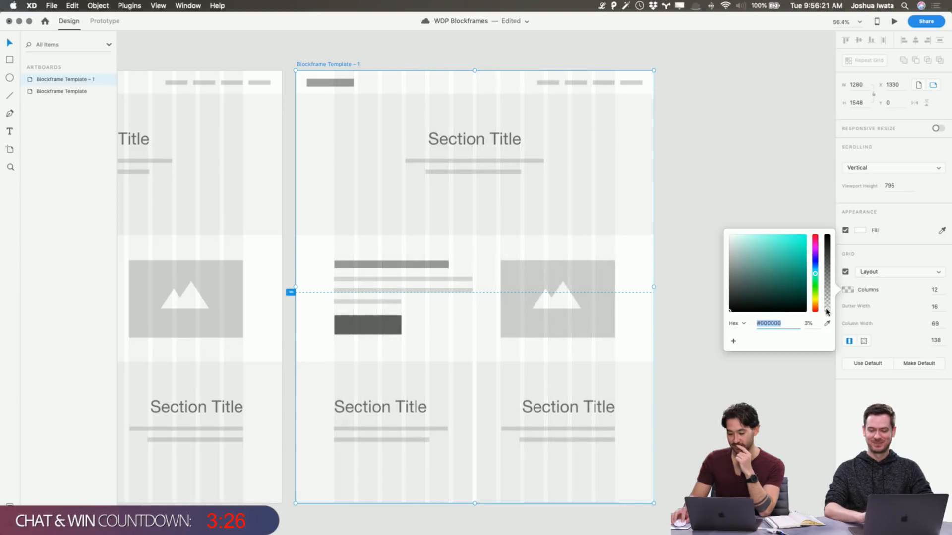
left_click(804, 202)
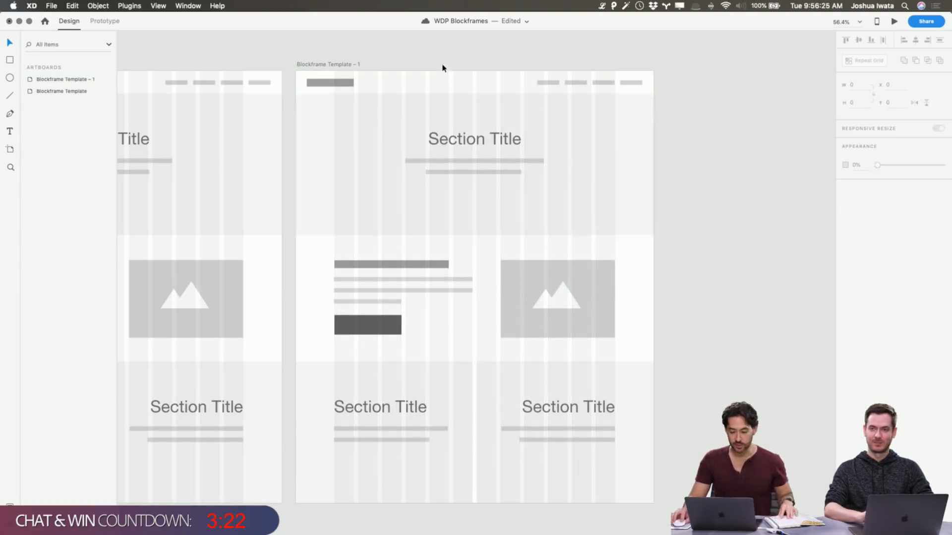
Rename the copied artboard as Home
left_click(337, 66)
double_click(60, 79)
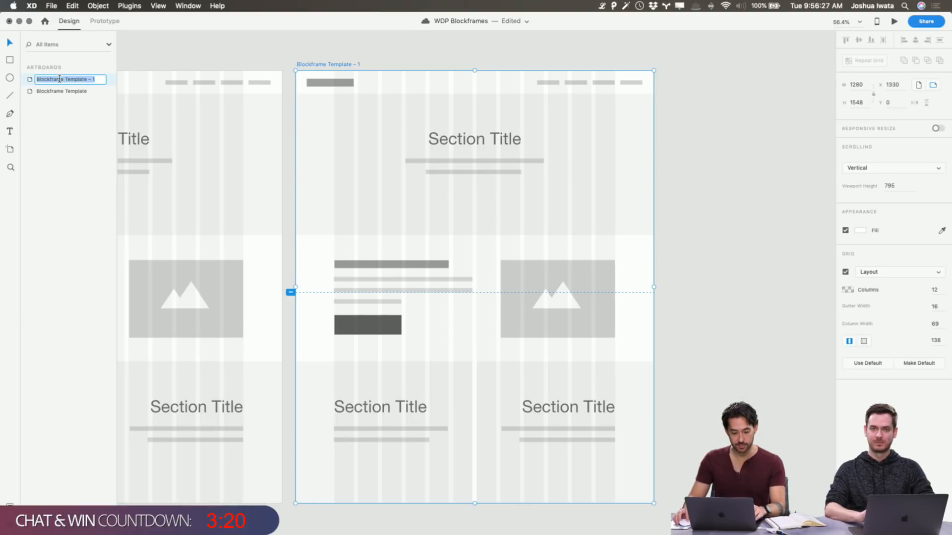
type("Home")
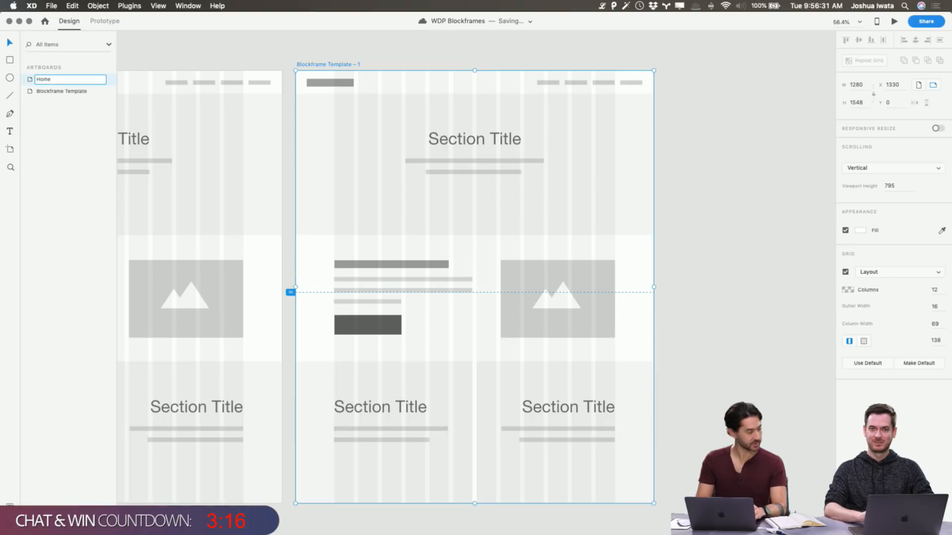
key("Return")
left_click(759, 206)
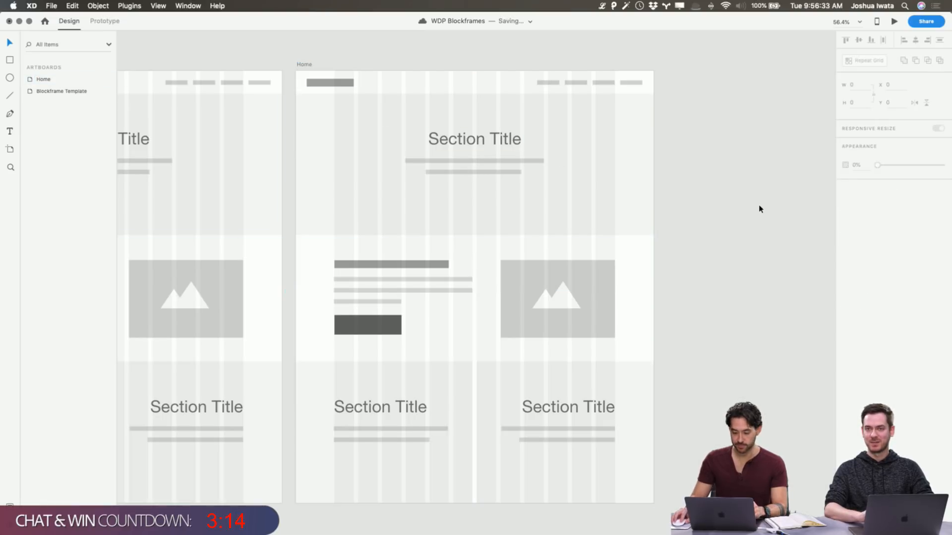
Delete all content below the top title section on the Home artboard and save the document
left_click_drag(684, 470, 334, 259)
key("Delete")
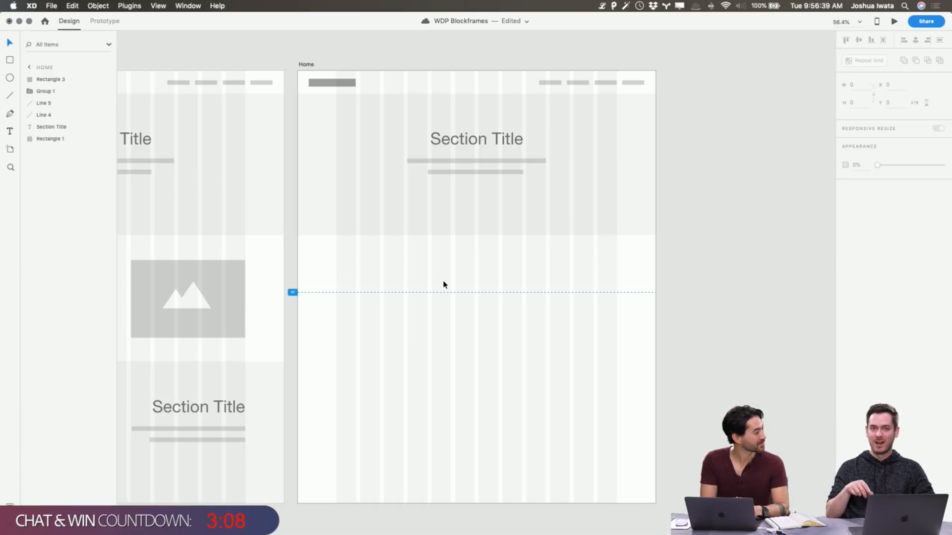
key("super+s")
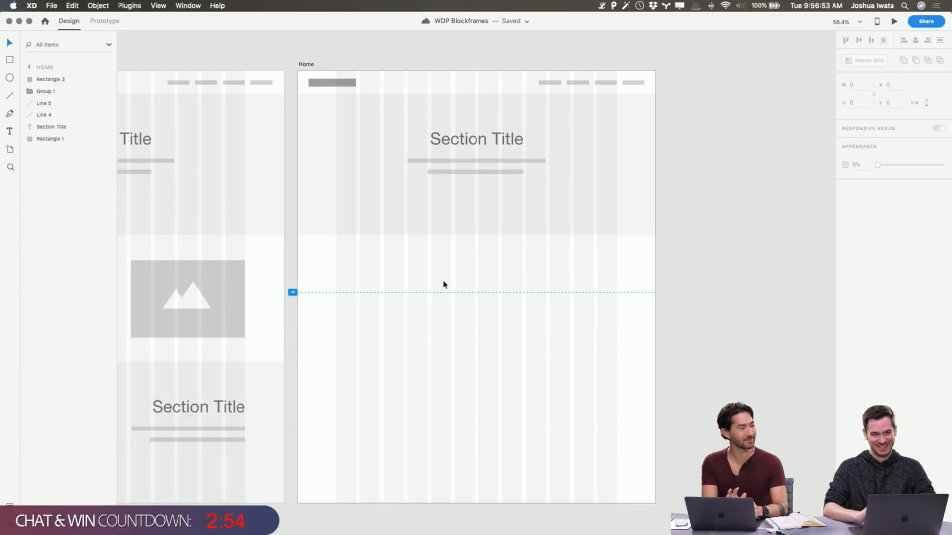
Change the section title on the Home artboard to "Hero Banner"
scroll(444, 282, "down", 2)
scroll(445, 282, "left", 1)
left_click(519, 128)
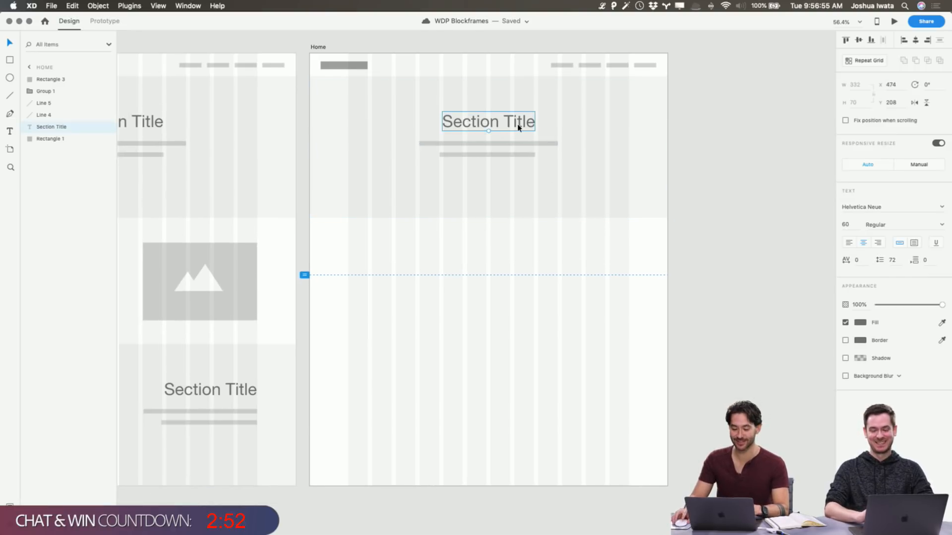
key("Return")
type("Hero Banner")
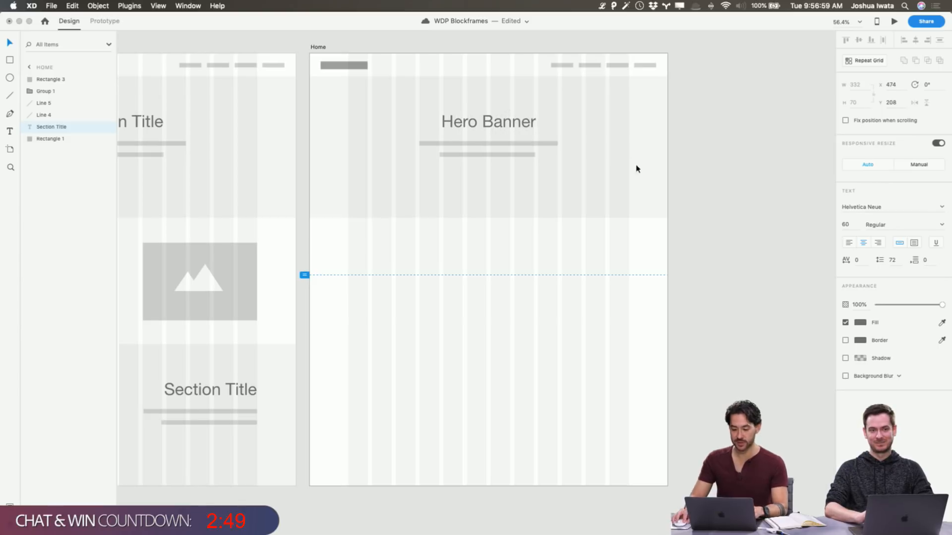
key("Escape")
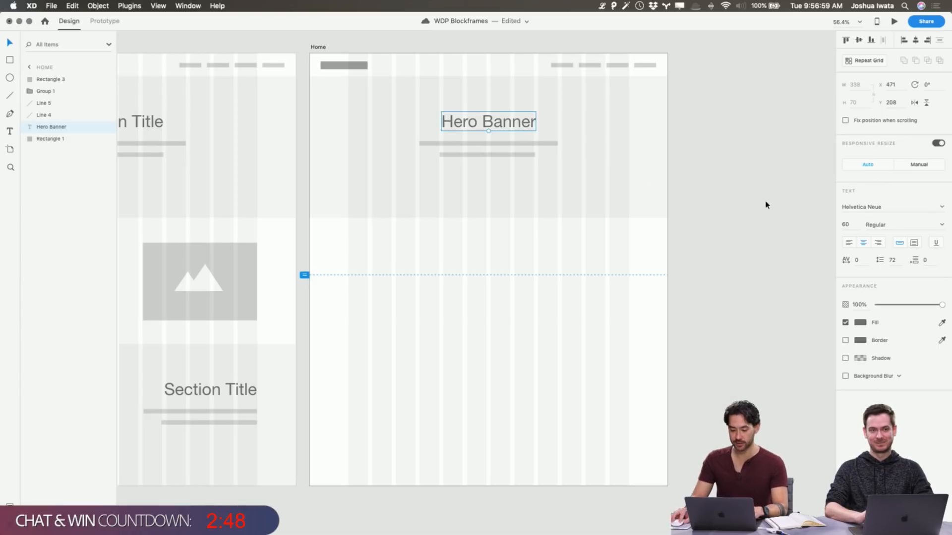
Duplicate the Hero Banner text into the empty area below, change it to "About" and place it at about X 231, Y 749
scroll(529, 283, "left", 4)
scroll(531, 285, "right", 1)
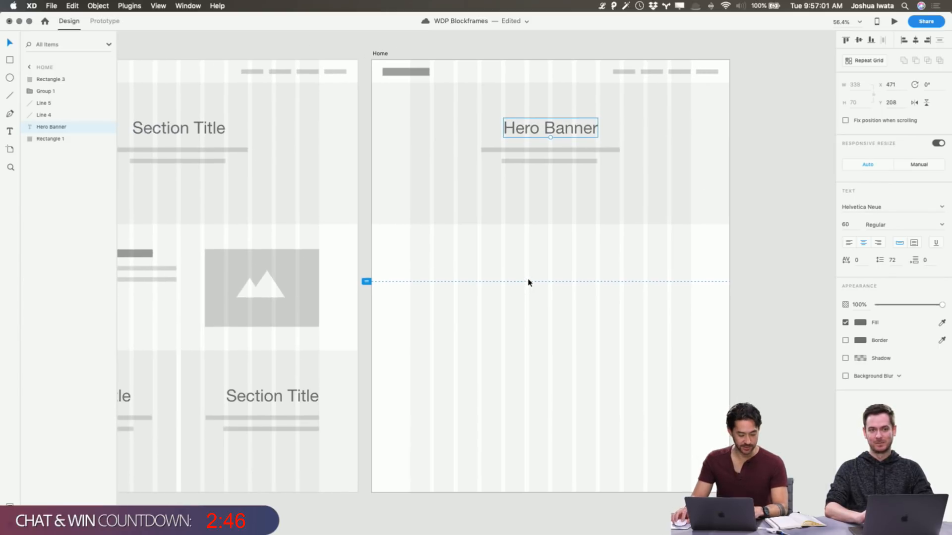
scroll(318, 313, "left", 1)
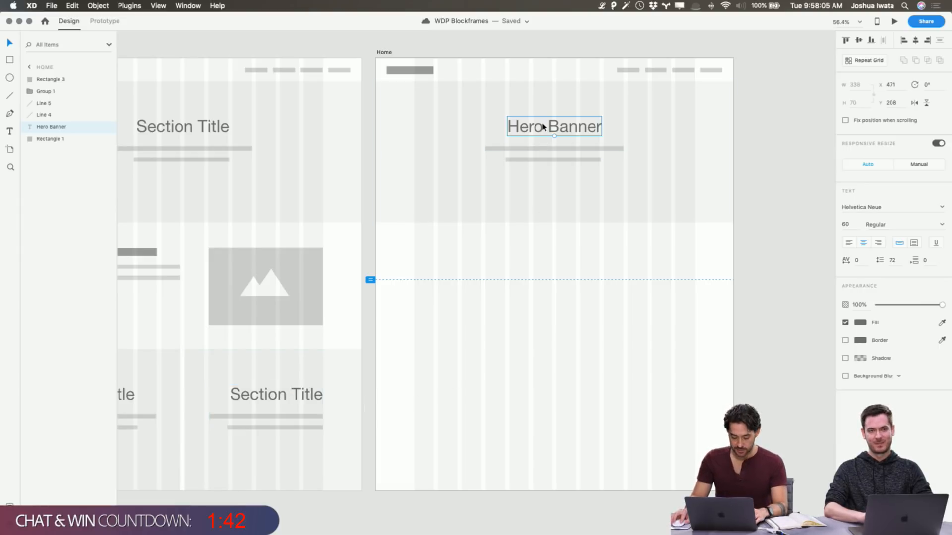
key("super+d")
left_click_drag(544, 125, 463, 283)
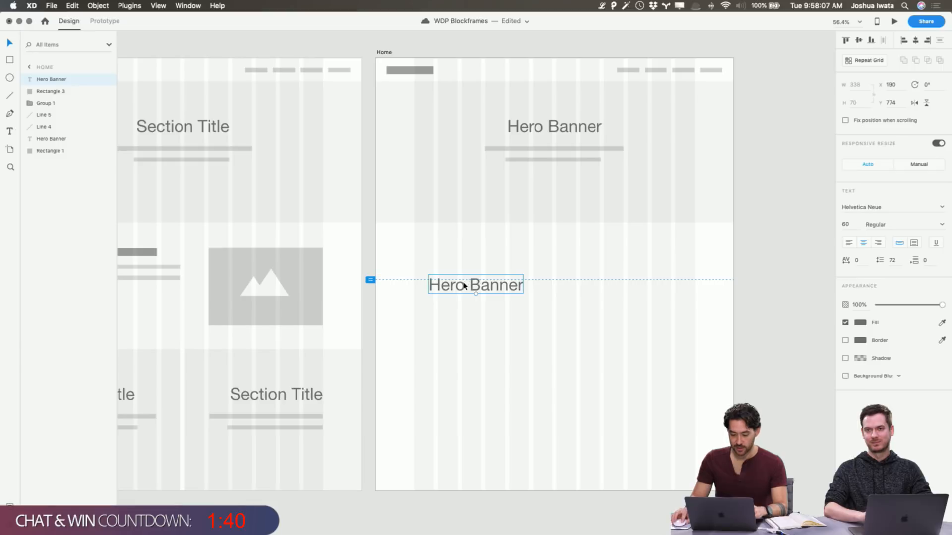
double_click(463, 283)
type("About")
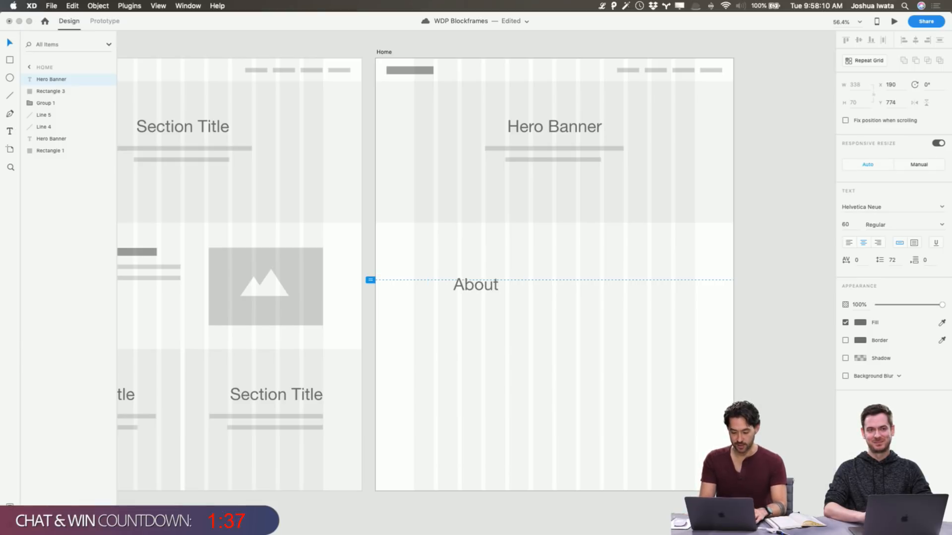
key("Escape")
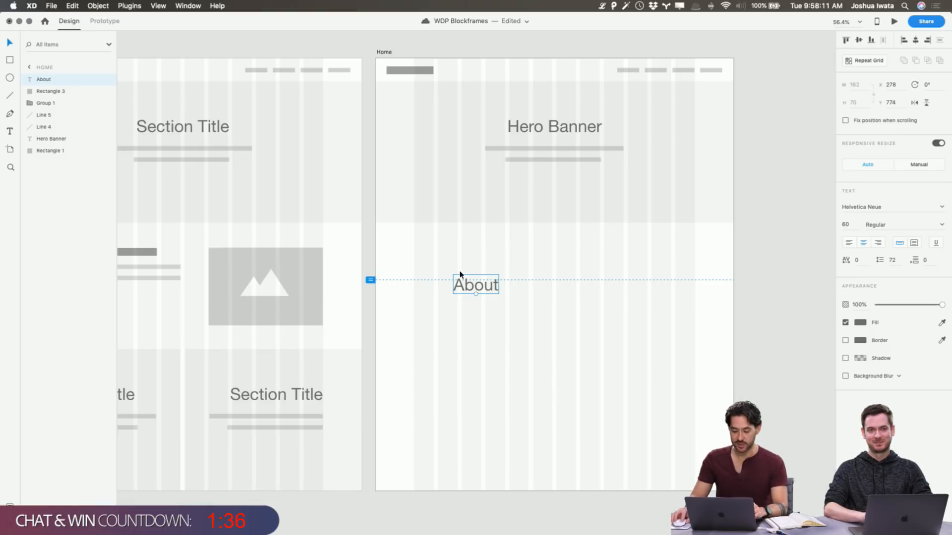
left_click_drag(466, 288, 457, 281)
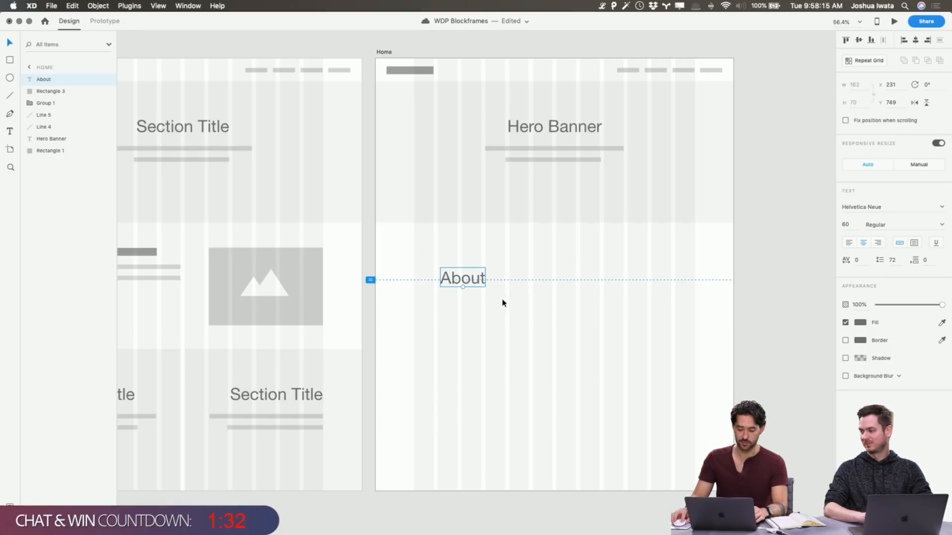
Copy the About text to its right, change the copy to "Services" and align it level with About at about X 777
left_click_drag(476, 288, 629, 297)
double_click(626, 289)
type("Servi")
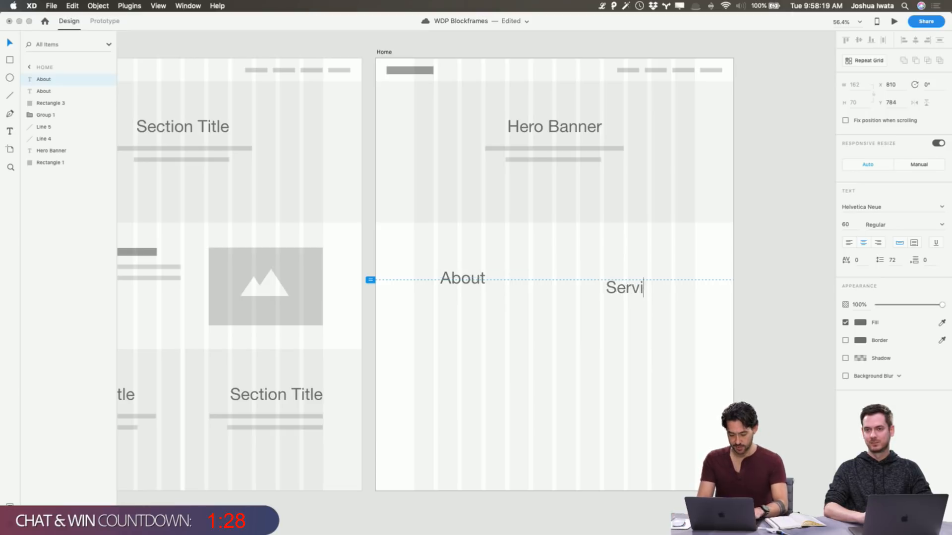
type("ces")
key("Escape")
left_click_drag(638, 290, 641, 278)
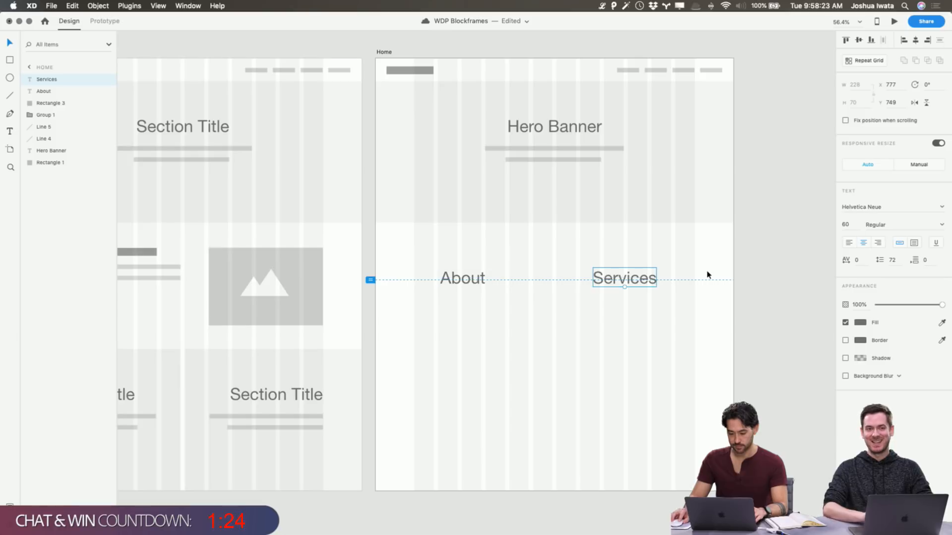
Copy a lower Section Title block from the template artboard into the Home artboard below About, at about X 1, Y 1041
left_click(707, 275)
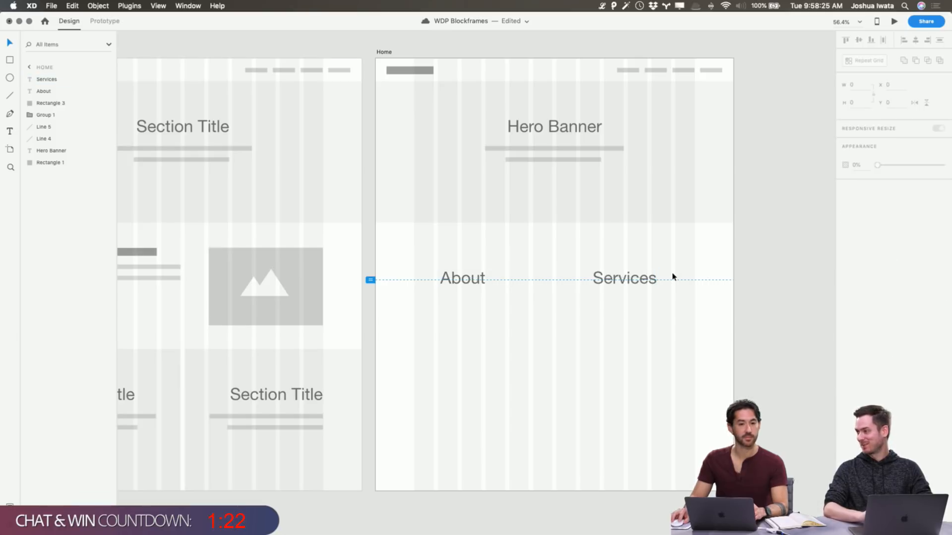
scroll(672, 276, "left", 2)
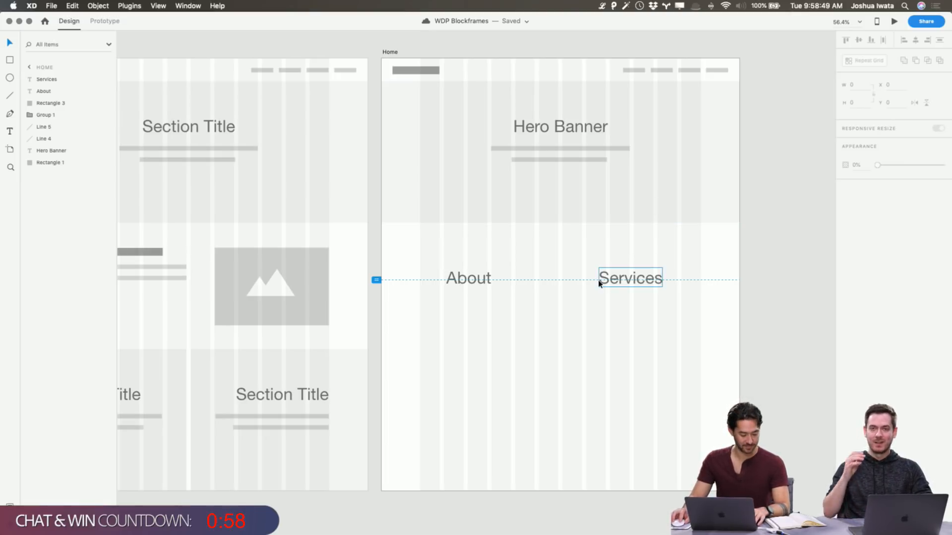
scroll(602, 278, "left", 3)
left_click_drag(151, 352, 580, 428)
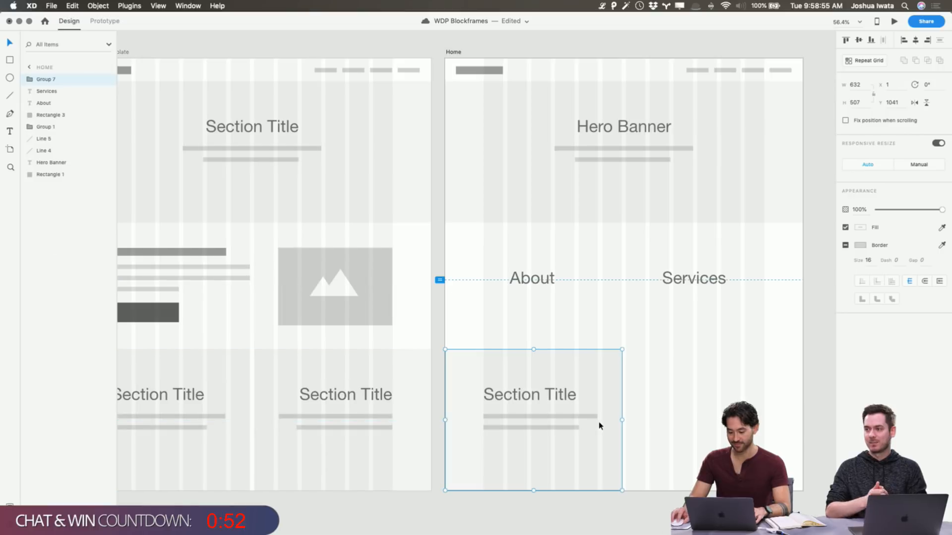
Change the title of the copied block below About to "Commercial"
left_click(675, 396)
double_click(553, 395)
double_click(553, 396)
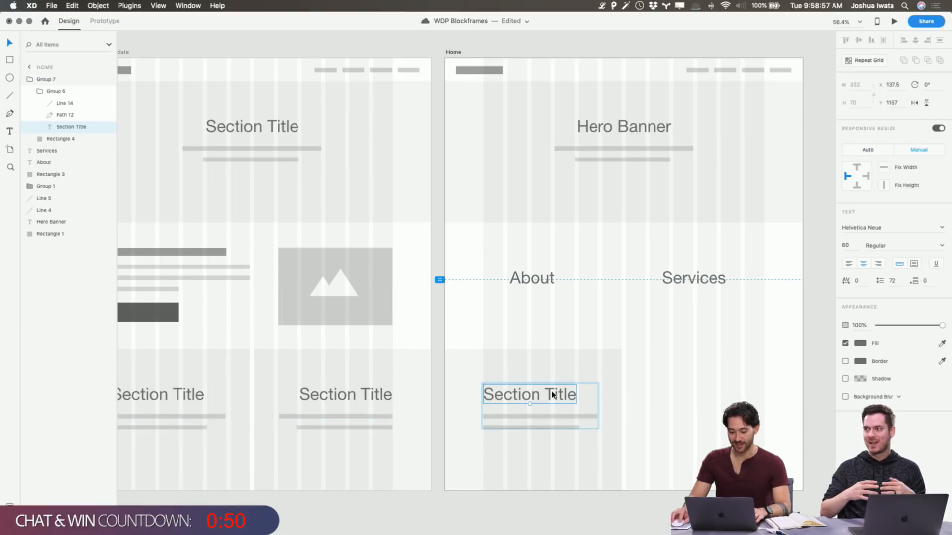
double_click(552, 394)
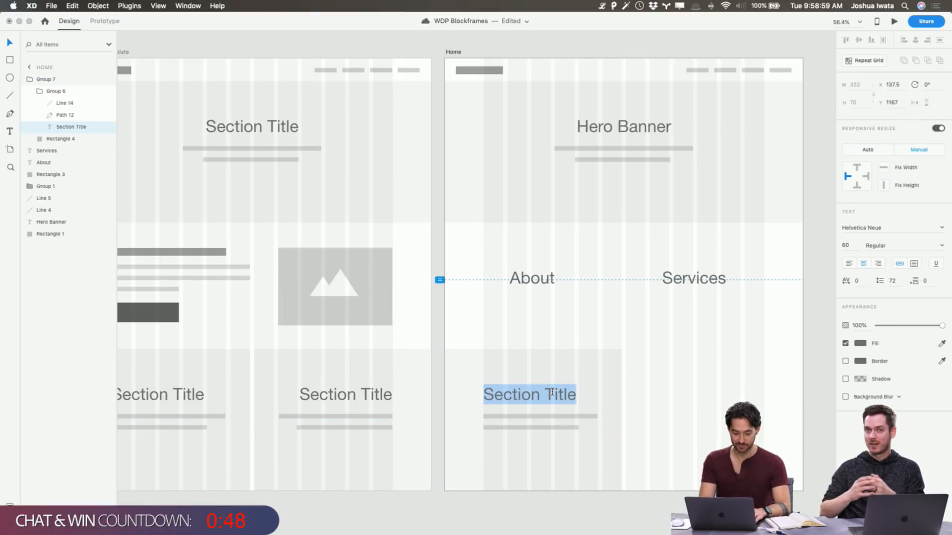
type("Commercial")
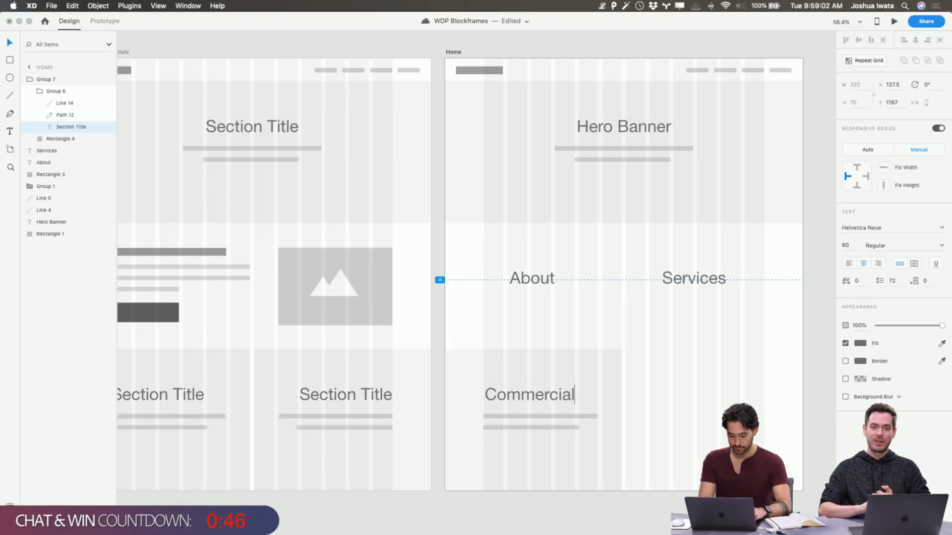
key("Escape")
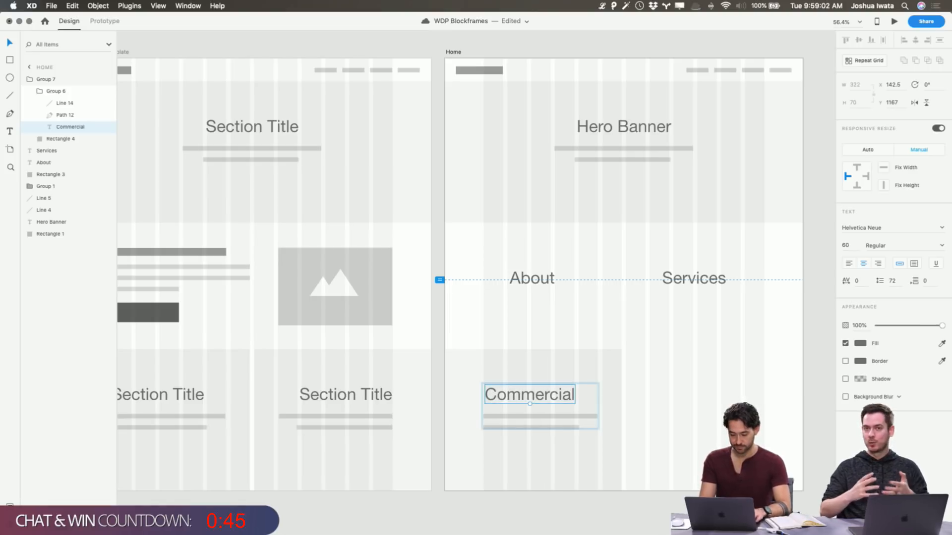
Delete the two placeholder lines under Commercial and move the Commercial text down to about X 156, Y 1230
left_click(551, 417)
left_click(551, 427, "shift")
key("Delete")
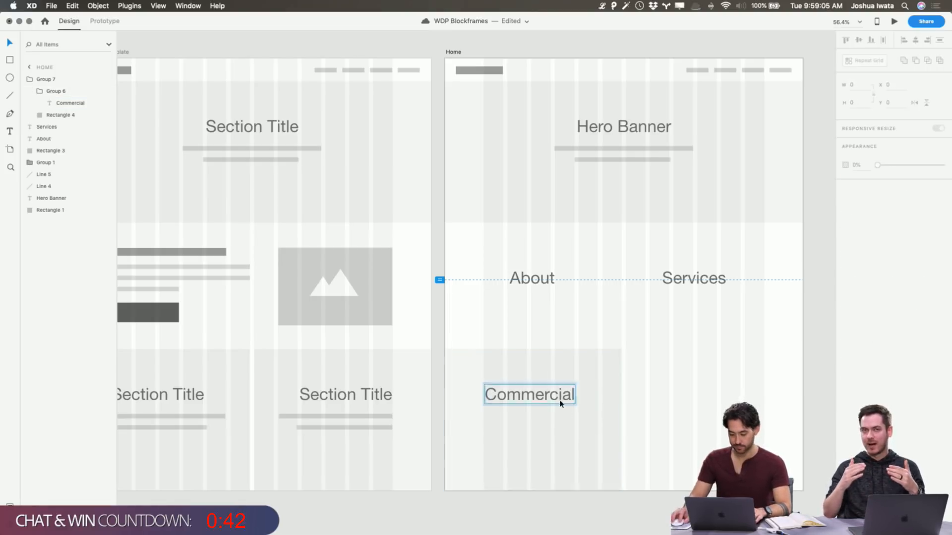
left_click_drag(563, 399, 563, 417)
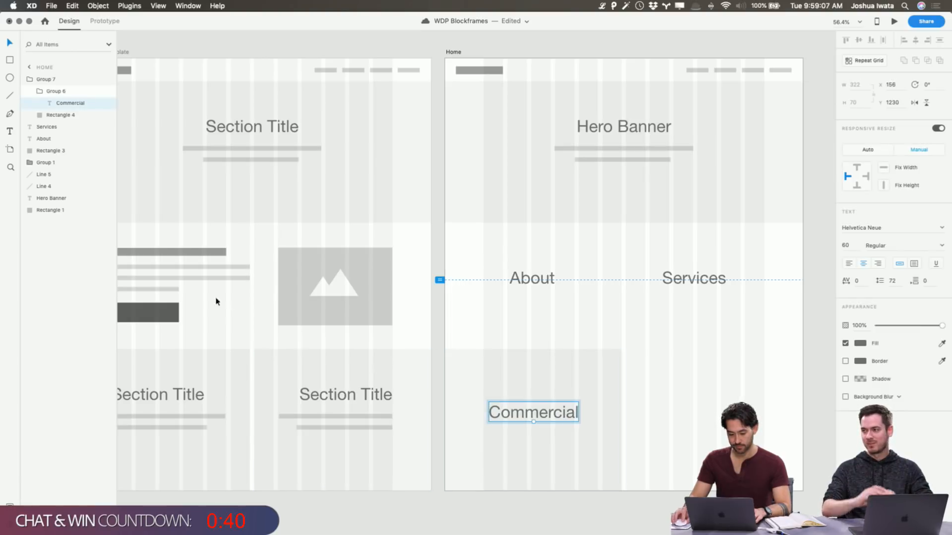
Place a copy of the template's other lower Section Title block beside the Commercial block, below Services on the Home artboard
left_click(147, 313)
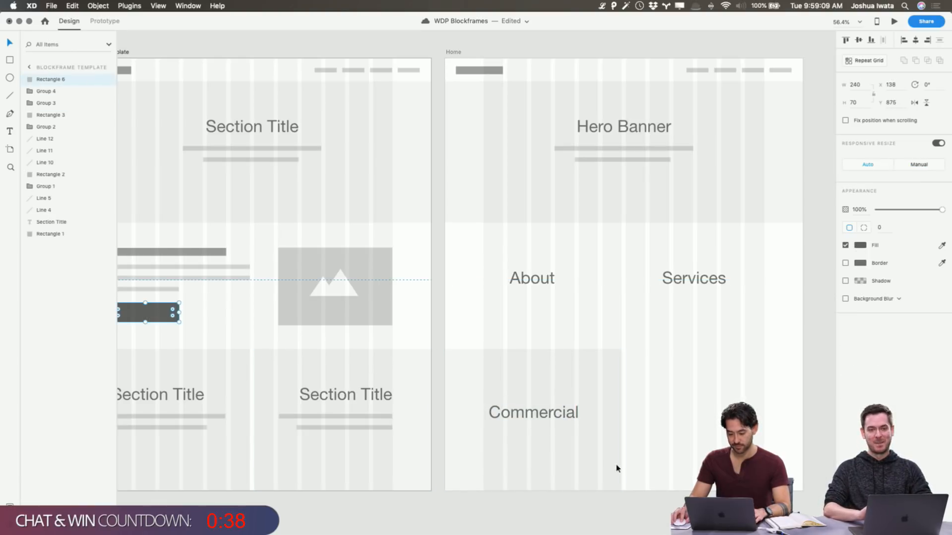
left_click(576, 423)
key("cmd+v")
left_click_drag(570, 417, 751, 417)
key("Escape")
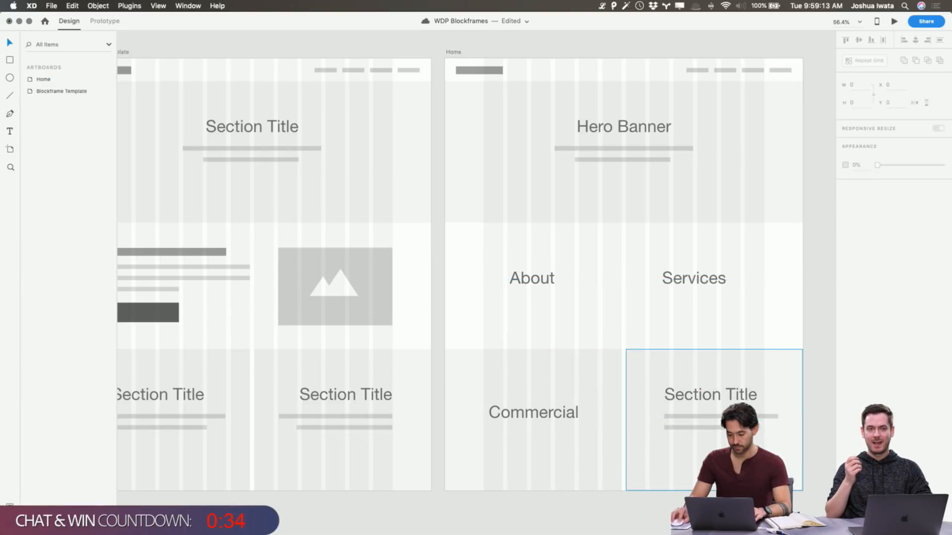
Delete the two placeholder lines under the Section Title in the block beside Commercial
left_click(751, 417)
double_click(750, 417)
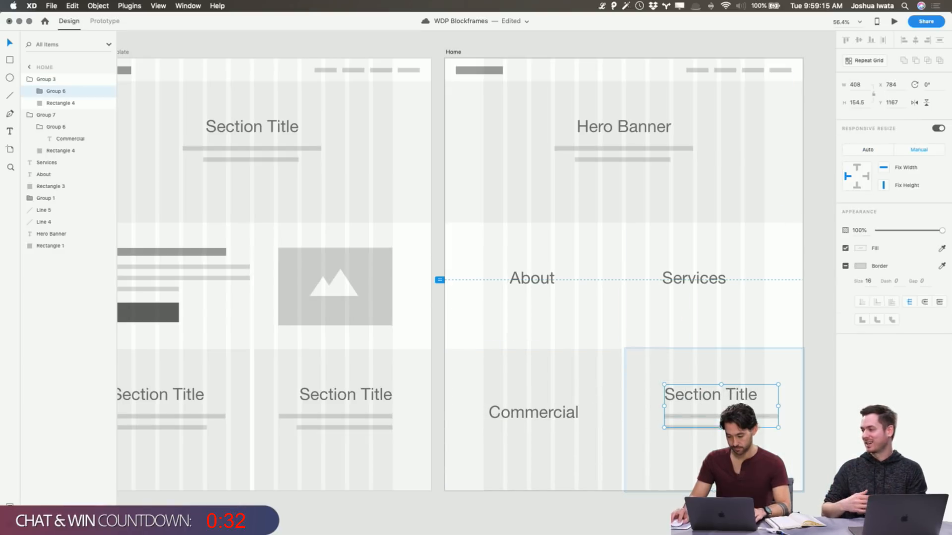
double_click(750, 417)
left_click(748, 428, "shift")
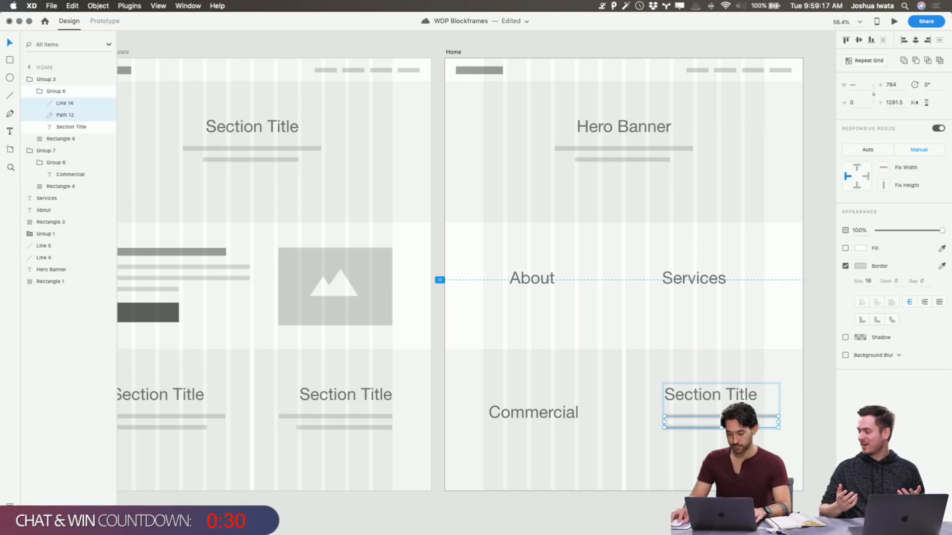
key("Delete")
Move the Section Title beside Commercial down to about X 810, Y 1228 and open its text for editing
left_click_drag(738, 392, 745, 410)
double_click(745, 409)
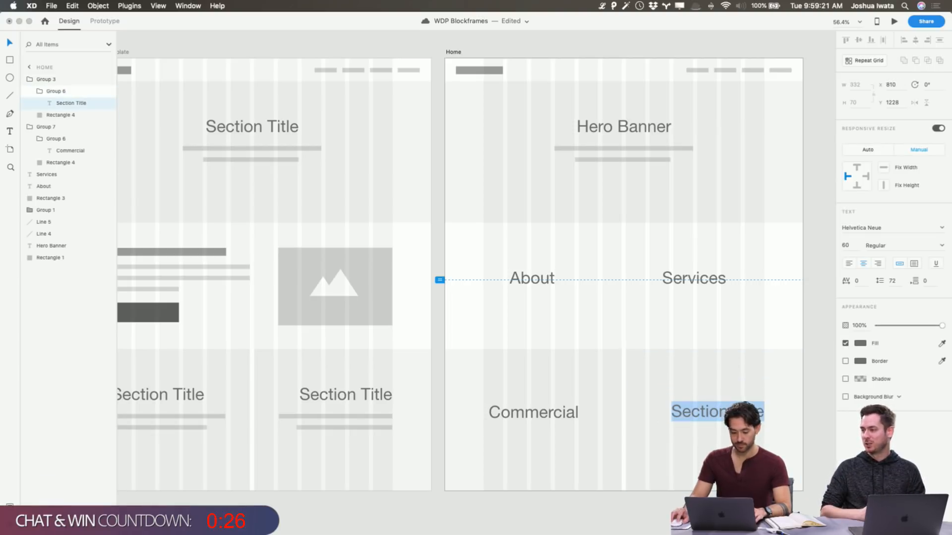
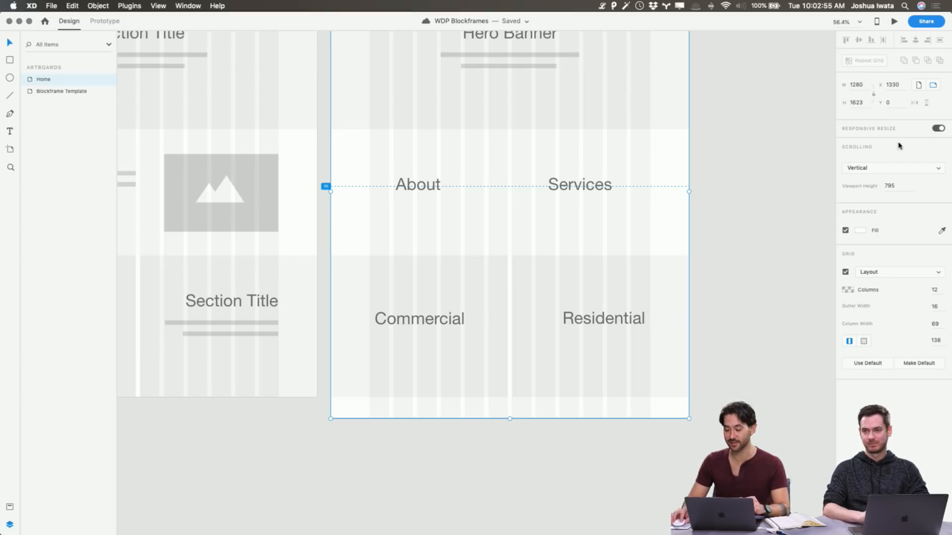
Turn off responsive resize for the Home artboard and extend its height downward to about 2540
left_click(937, 128)
scroll(516, 417, "down", 5)
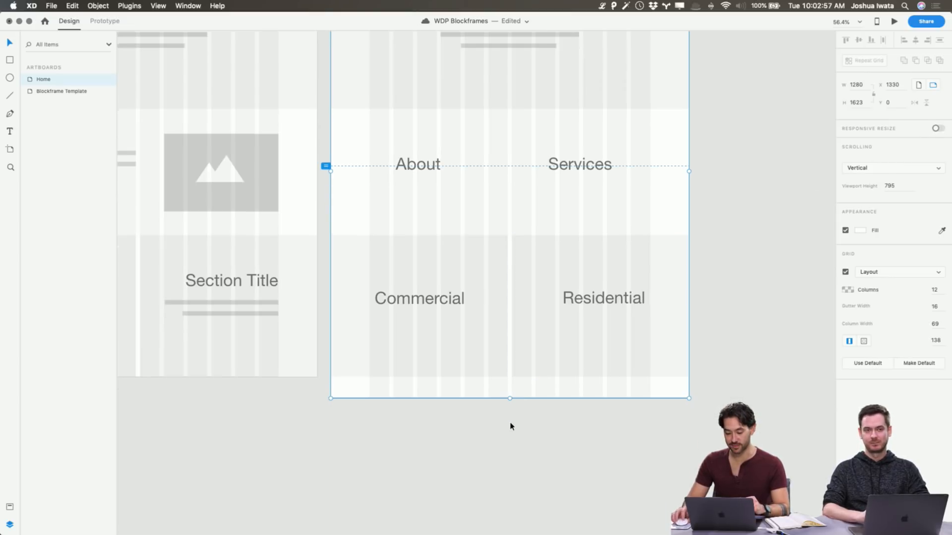
left_click_drag(508, 257, 502, 514)
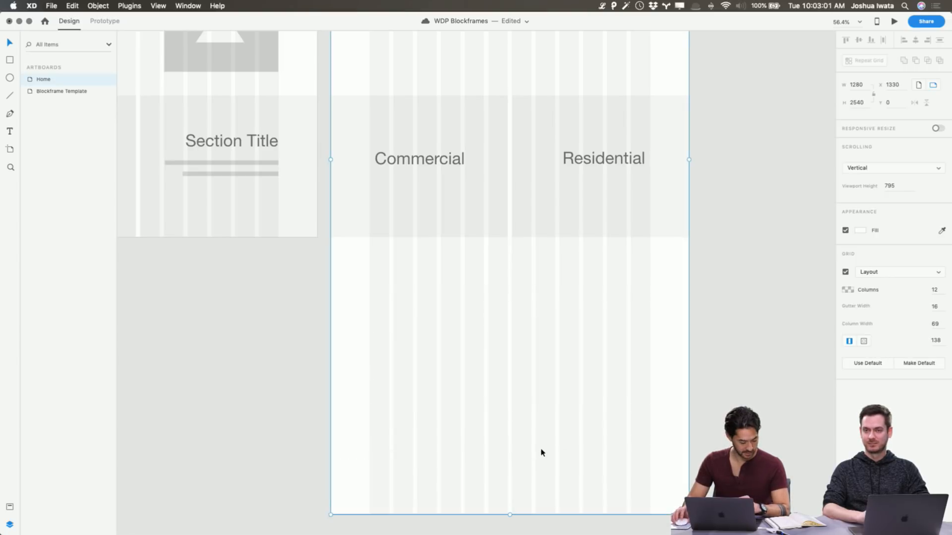
scroll(541, 451, "up", 5)
scroll(542, 452, "up", 3)
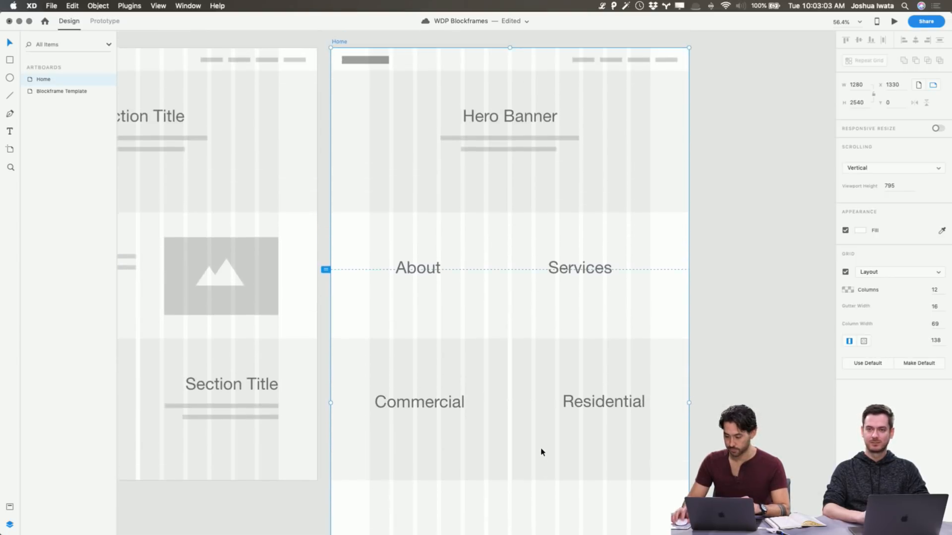
scroll(542, 452, "left", 5)
scroll(542, 452, "right", 4)
scroll(541, 453, "down", 1)
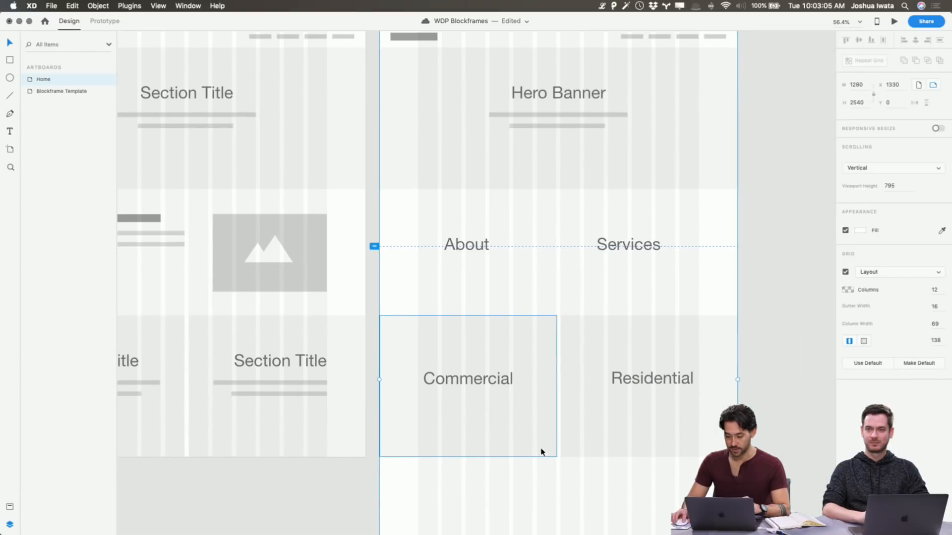
Place a copy of the About text centred below the Commercial and Residential blocks and change its wording to Meet Us
left_click(482, 246)
scroll(479, 251, "down", 3)
scroll(477, 251, "right", 1)
scroll(476, 251, "up", 2)
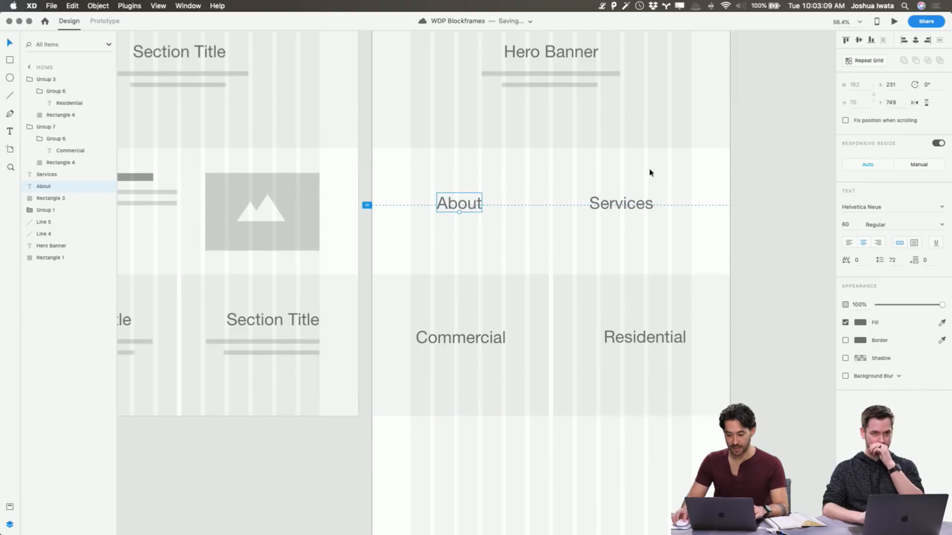
scroll(497, 312, "down", 3)
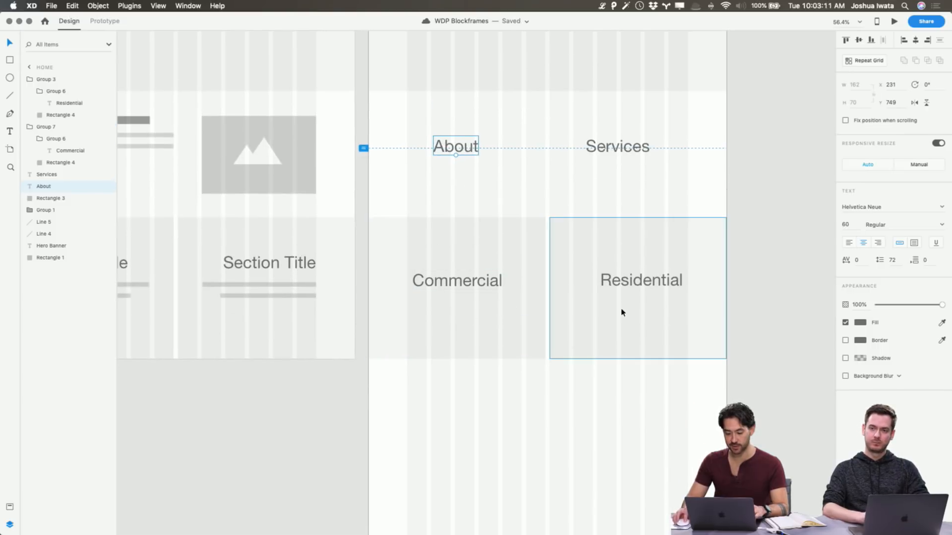
left_click_drag(462, 150, 551, 420)
double_click(551, 420)
type("Meet")
key("super+a")
type("Meet Us")
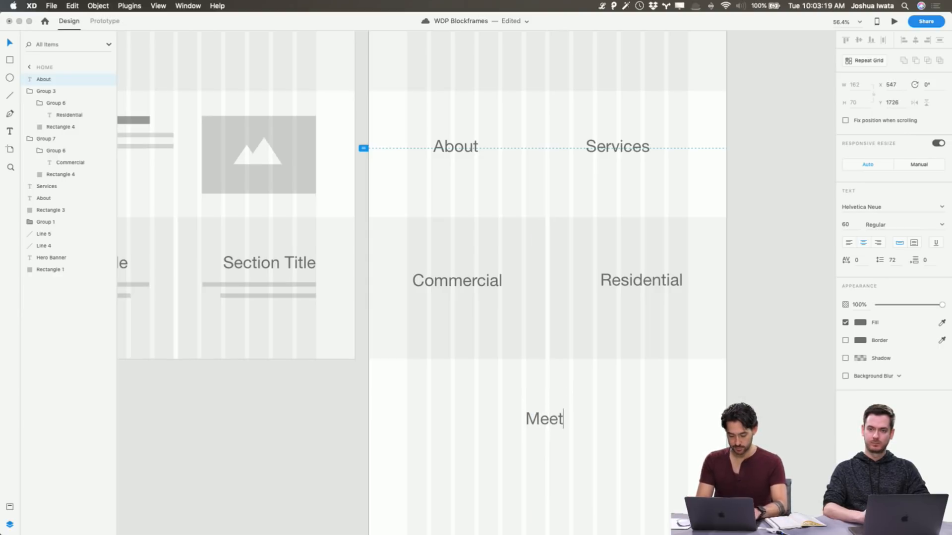
key("Escape")
scroll(639, 418, "right", 1)
left_click(640, 418)
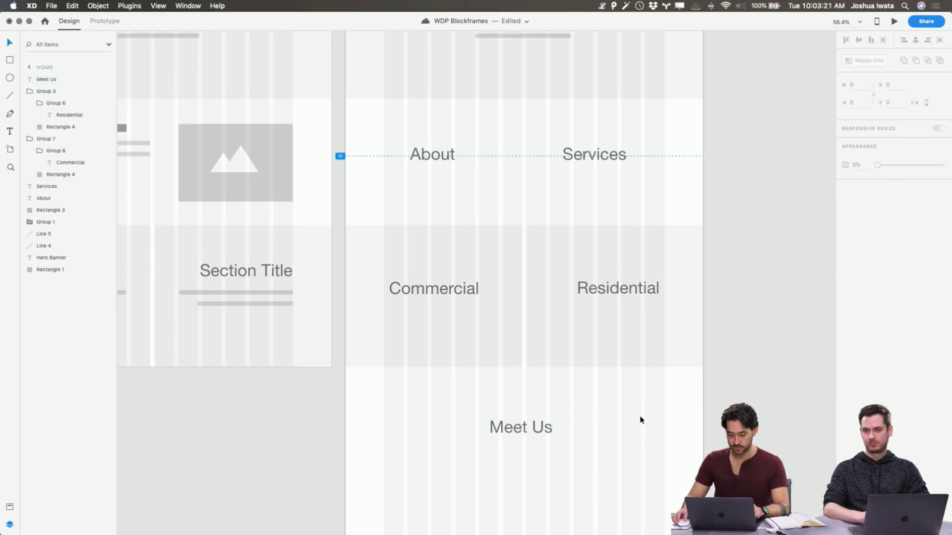
Duplicate the Meet Us text, move the copy below it and change its wording to Footer
scroll(550, 403, "down", 5)
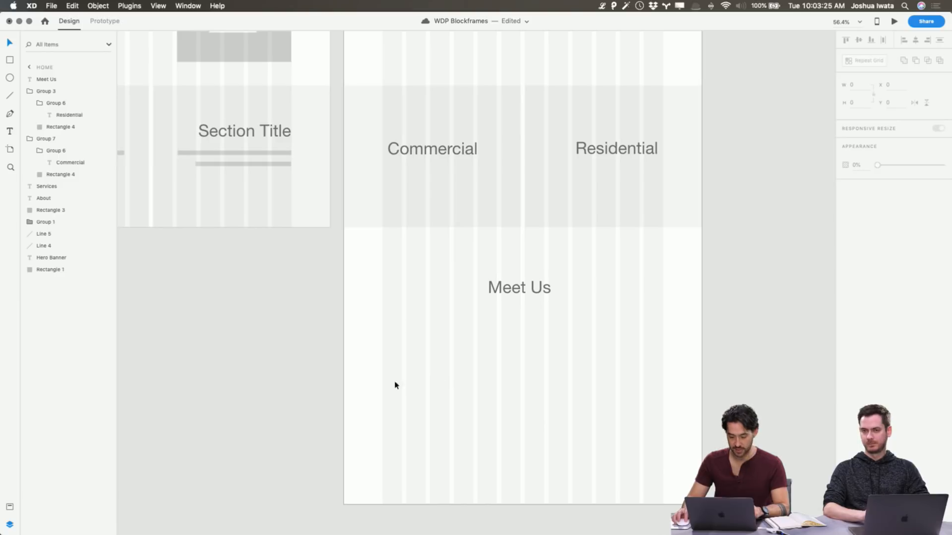
left_click(533, 290)
key("super+d")
left_click_drag(534, 296, 533, 376)
double_click(533, 376)
type("Footer")
key("Escape")
Copy the Commercial block below Meet Us and resize its rectangle to 1280 wide and about 269 high at Y 1968
left_click(497, 214)
key("super+c")
key("super+v")
left_click_drag(497, 211, 497, 442)
left_click_drag(520, 382, 701, 399)
left_click_drag(524, 452, 524, 420)
key("alt")
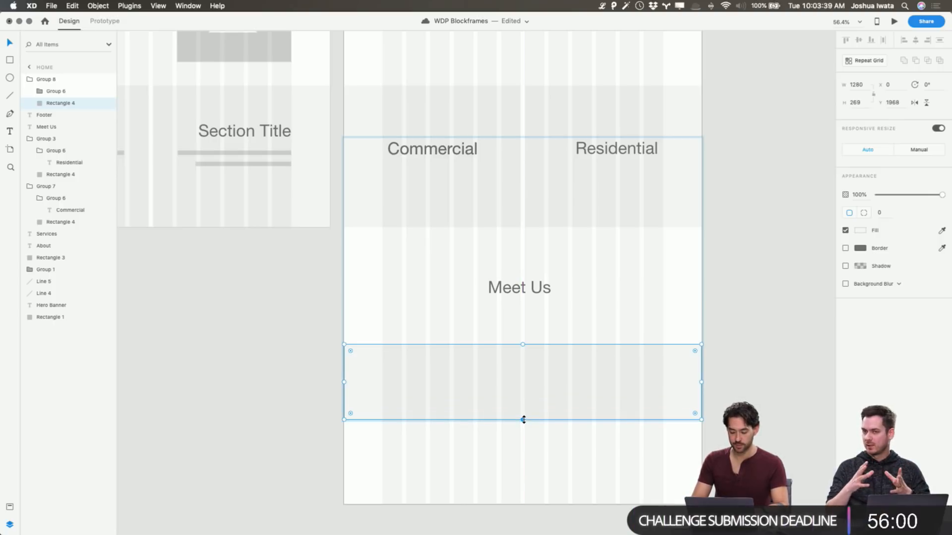
Send the new footer rectangle to the back and move the Footer text down within it to about Y 2068
left_click(714, 308)
left_click(629, 373)
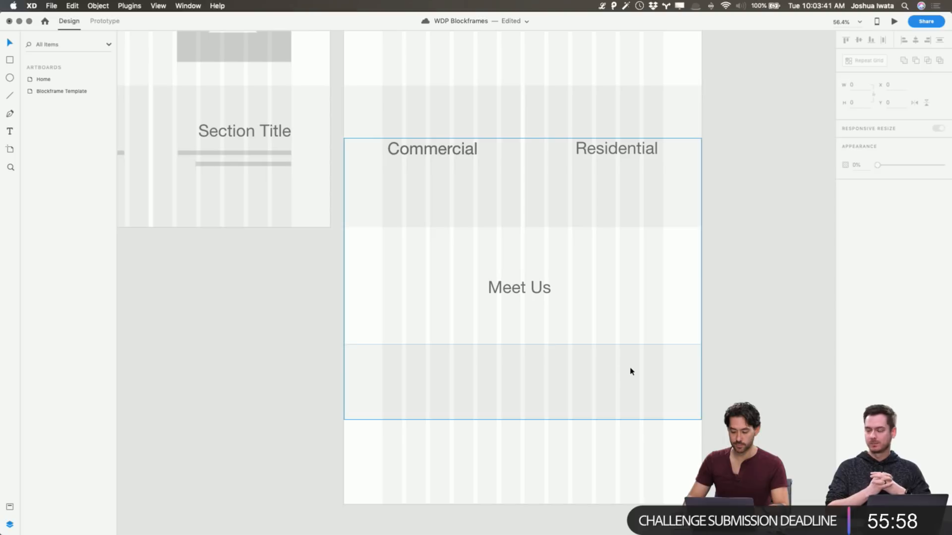
left_click(758, 365)
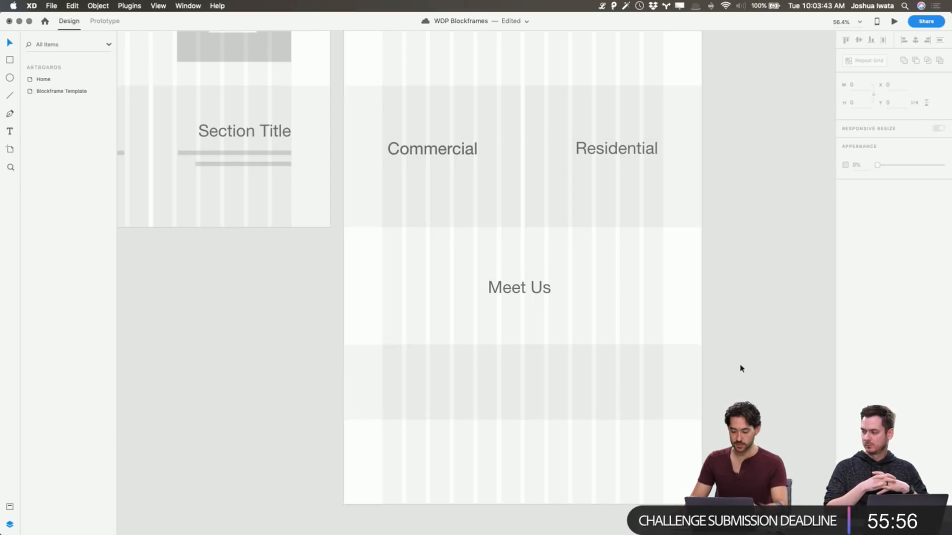
double_click(647, 373)
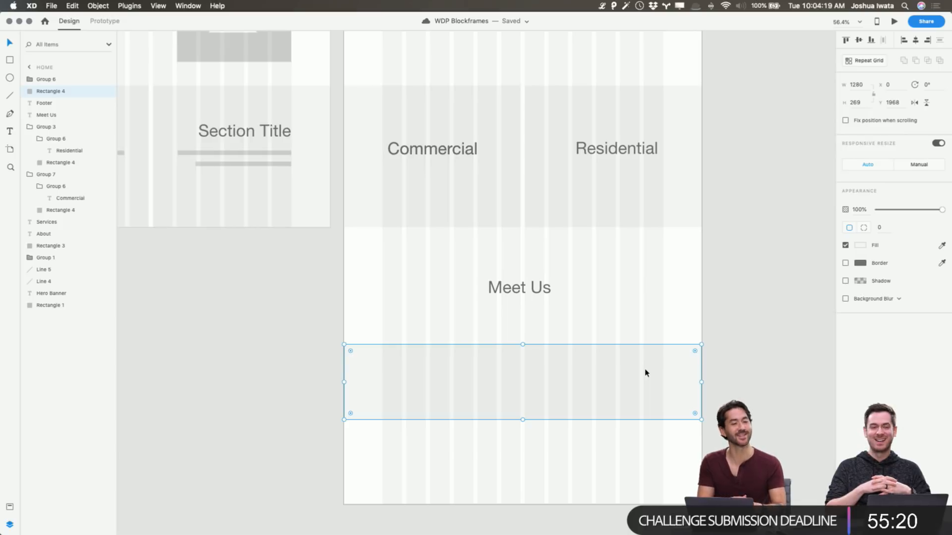
scroll(645, 374, "down", 1)
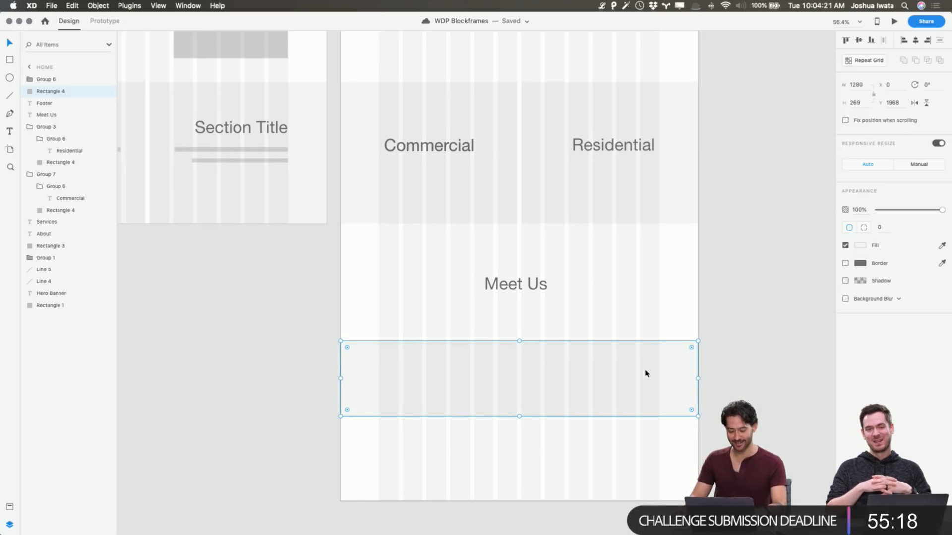
key("super+shift+bracketleft")
left_click(667, 271)
left_click_drag(527, 373, 527, 389)
Shorten the Home artboard to about 2231 high so it ends at the footer block's lower edge
scroll(522, 322, "up", 10)
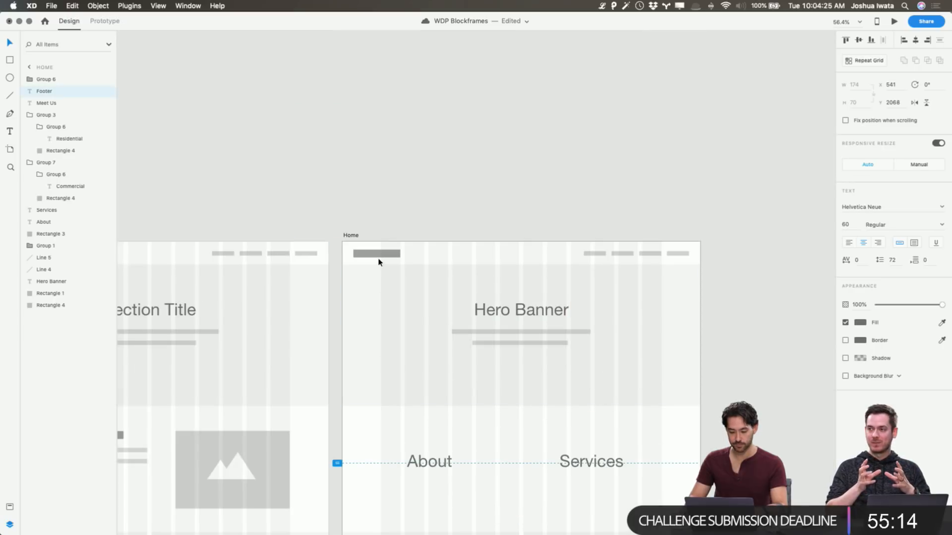
left_click(355, 237)
scroll(463, 307, "down", 10)
scroll(463, 307, "down", 3)
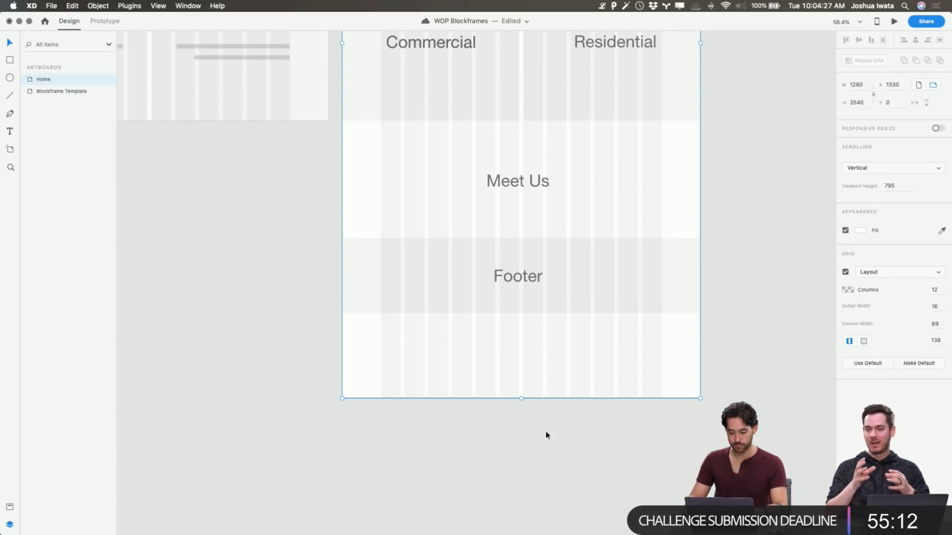
left_click_drag(521, 397, 542, 312)
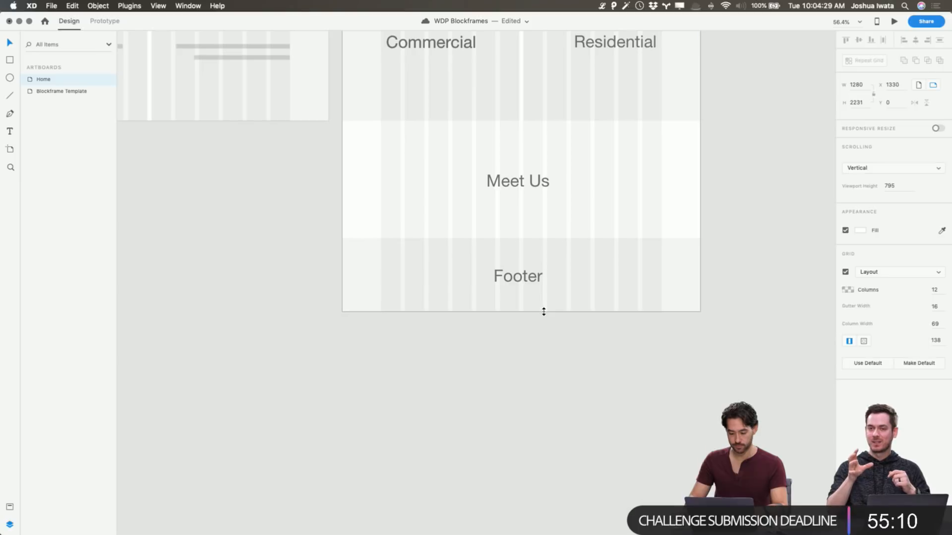
left_click(553, 357)
Place a duplicate of the Home artboard beside the original, at about X 2660, Y 12
scroll(553, 361, "up", 11)
scroll(553, 360, "up", 2)
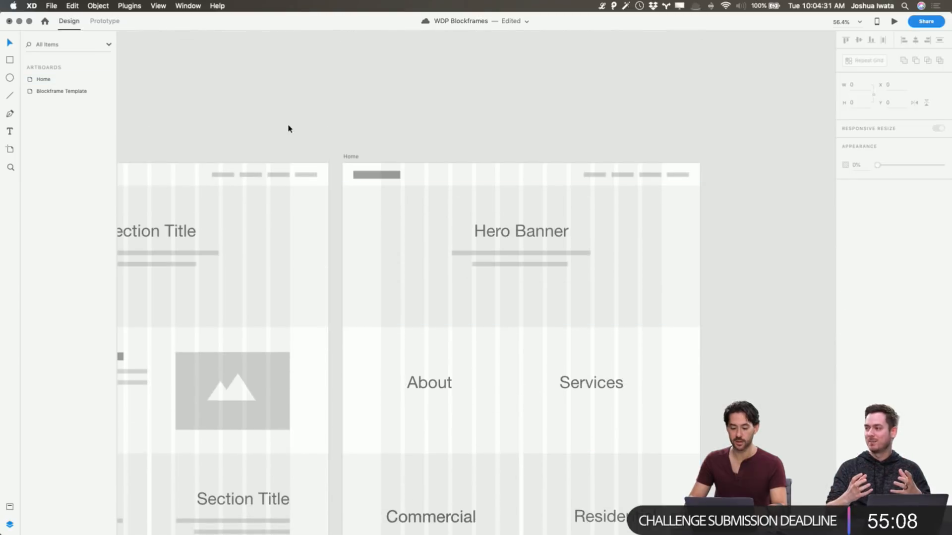
left_click(349, 158)
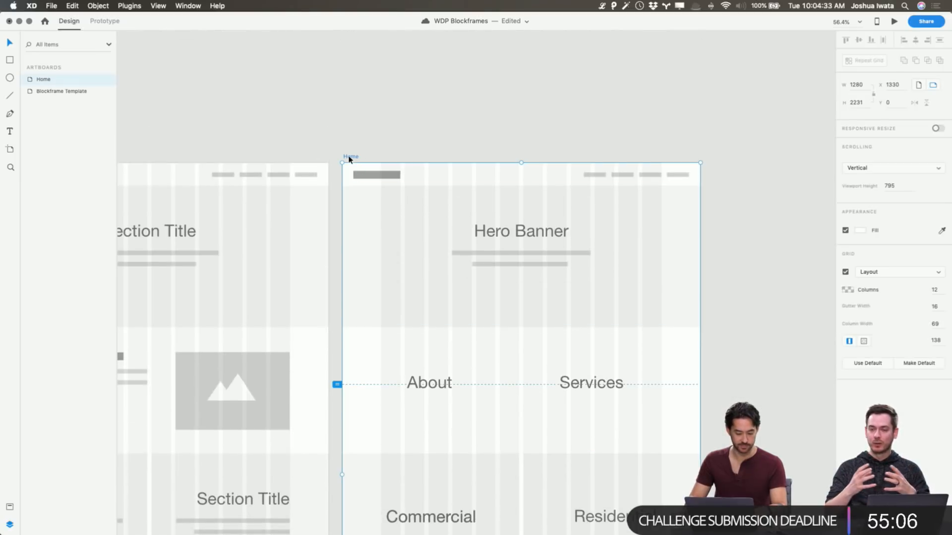
left_click_drag(349, 159, 721, 161, "alt")
left_click(719, 144)
scroll(718, 143, "right", 3)
scroll(718, 144, "right", 10)
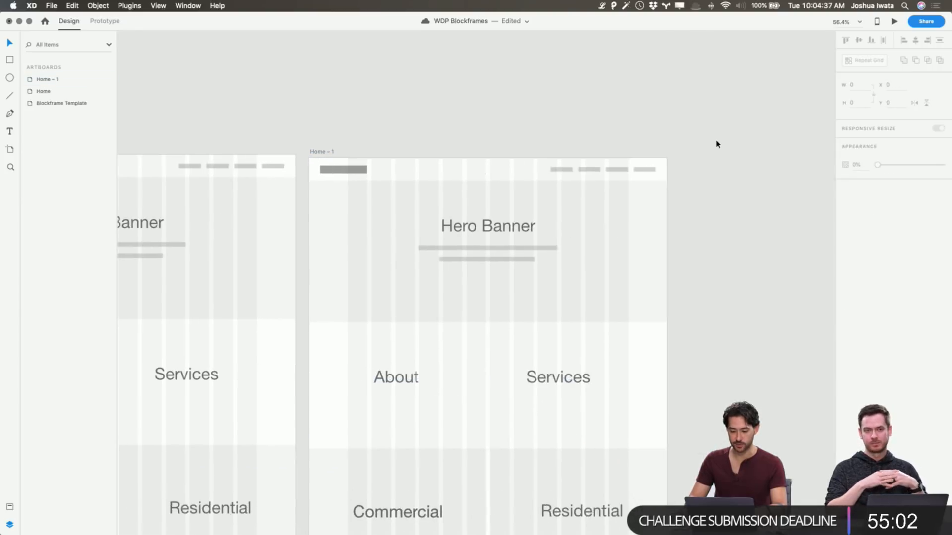
Rename the duplicated Home artboard as Proejcts
left_click(326, 155)
double_click(48, 79)
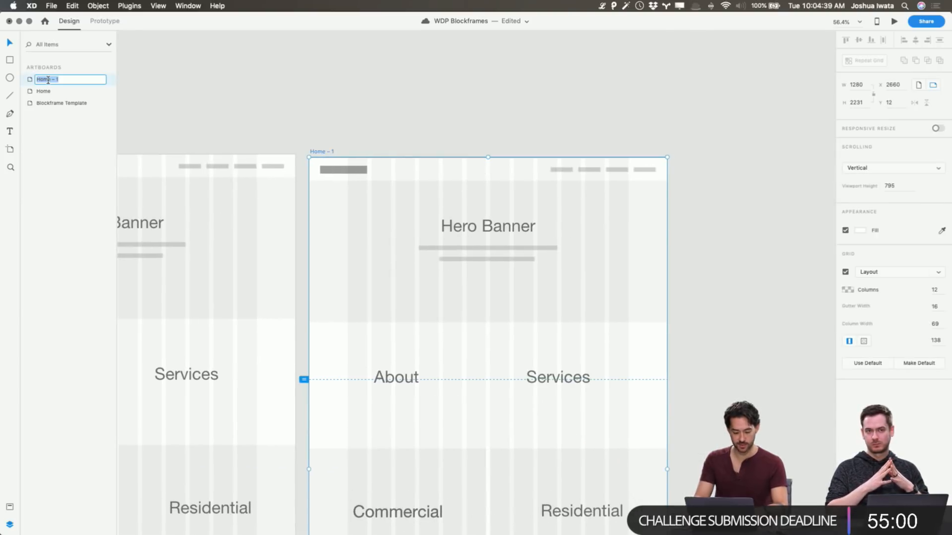
type("Proejcts")
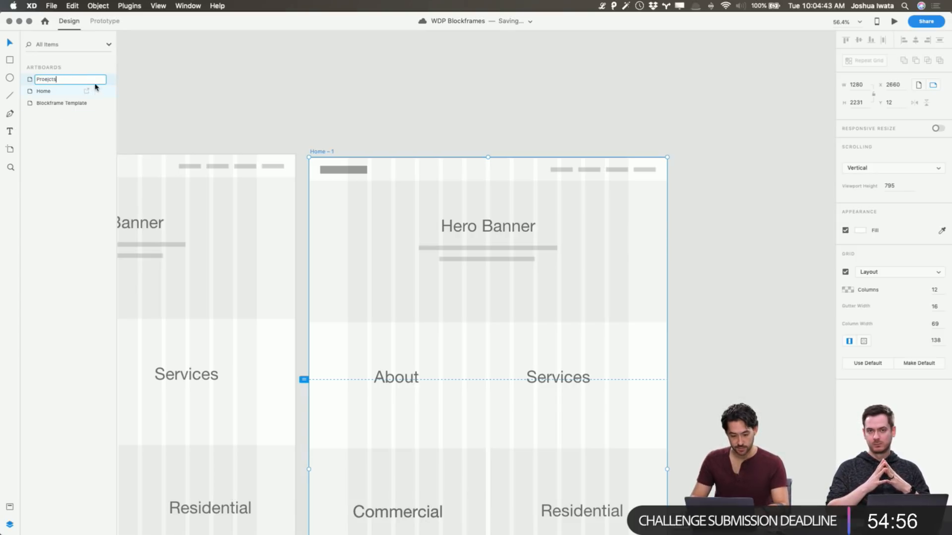
left_click(388, 131)
Add a text object on the pasteboard beside the Blockframe Template artboard with the lines Home, Projects and About
scroll(453, 151, "left", 10)
key("t")
left_click(253, 166)
type("Home")
key("Return")
type("Projects")
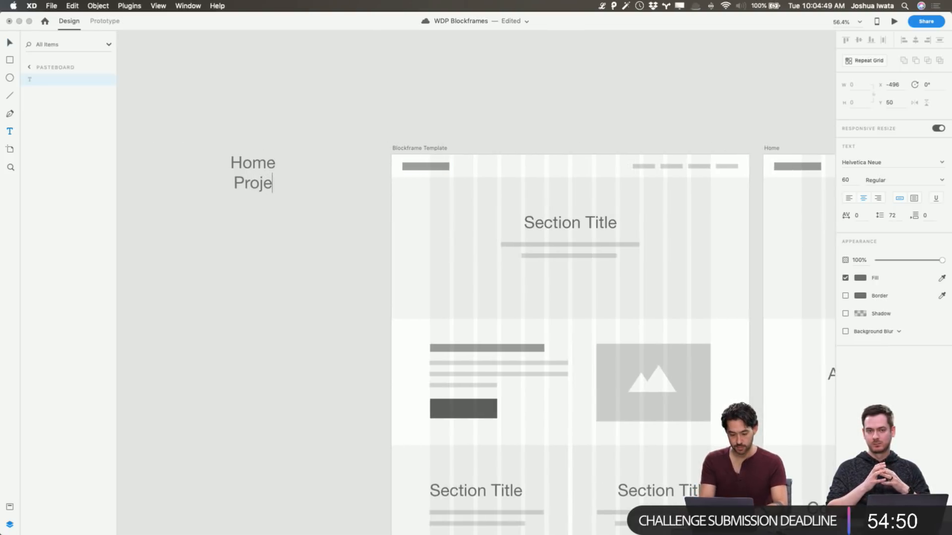
key("Return")
type("About")
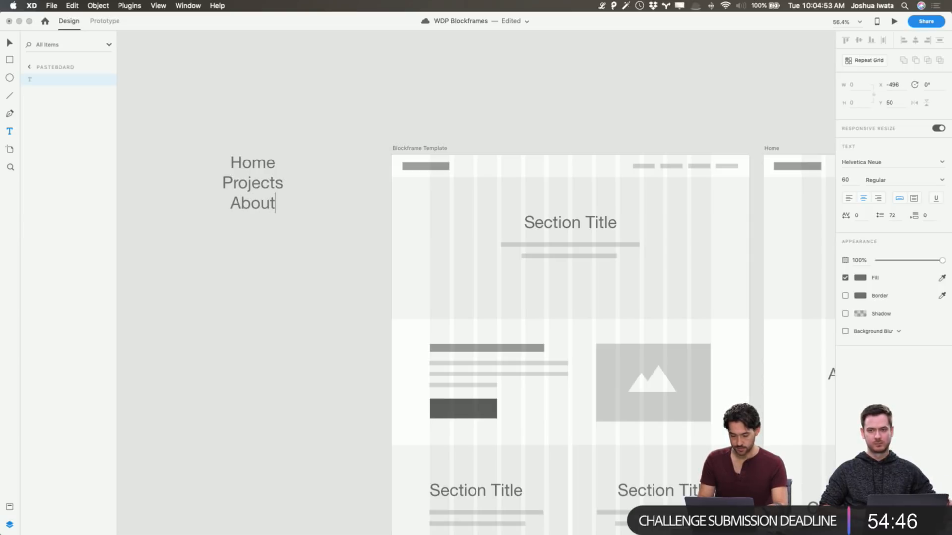
Switch to Bear, look through the interview, inspiration, outline and WDP Day 1 notes, and return to XD
key("super+Tab")
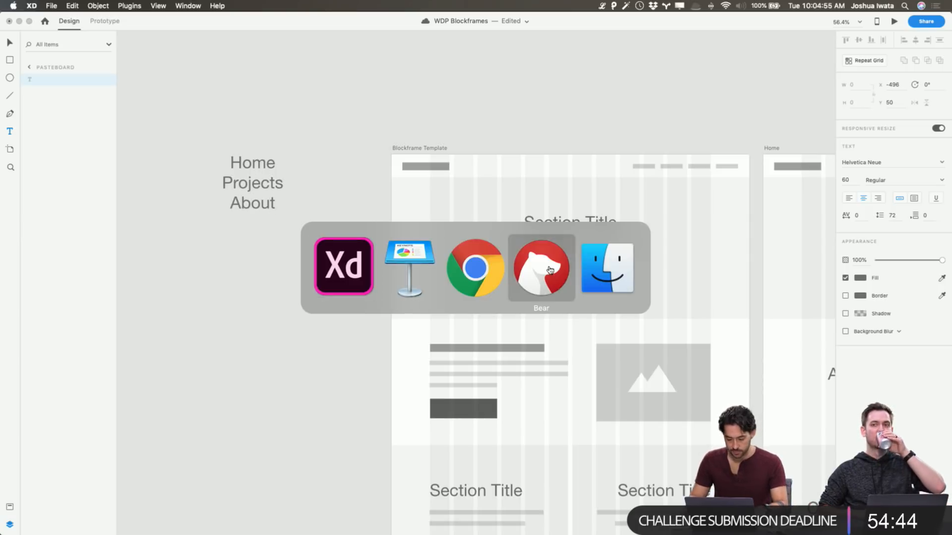
left_click(530, 256)
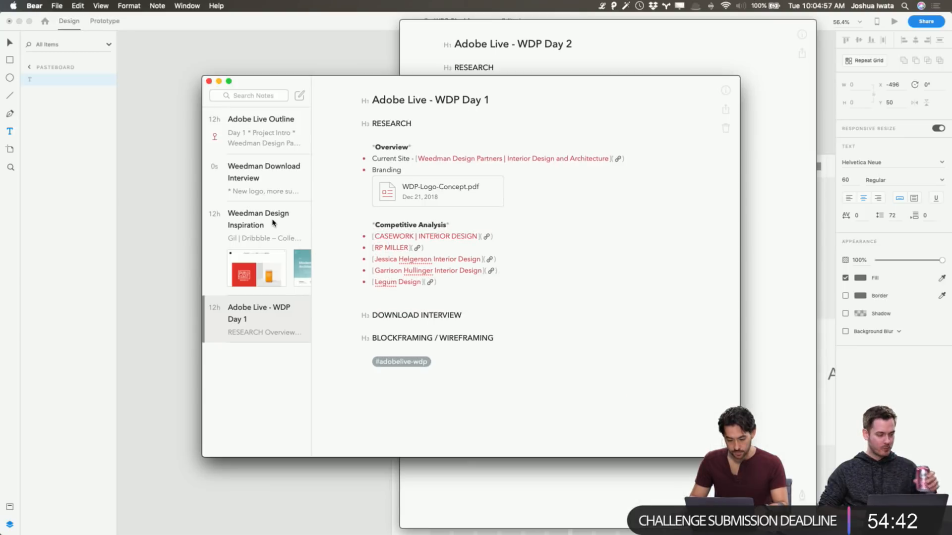
left_click(274, 193)
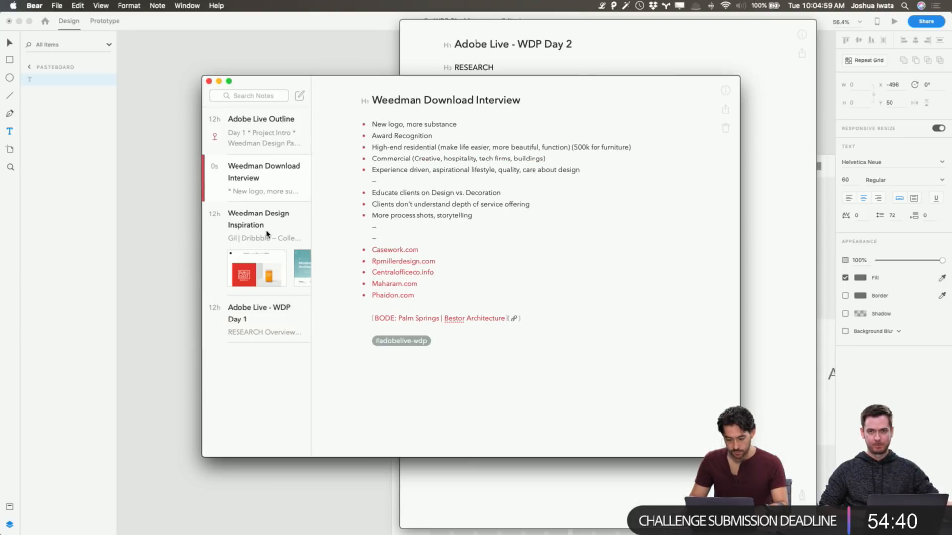
left_click(266, 235)
left_click(263, 124)
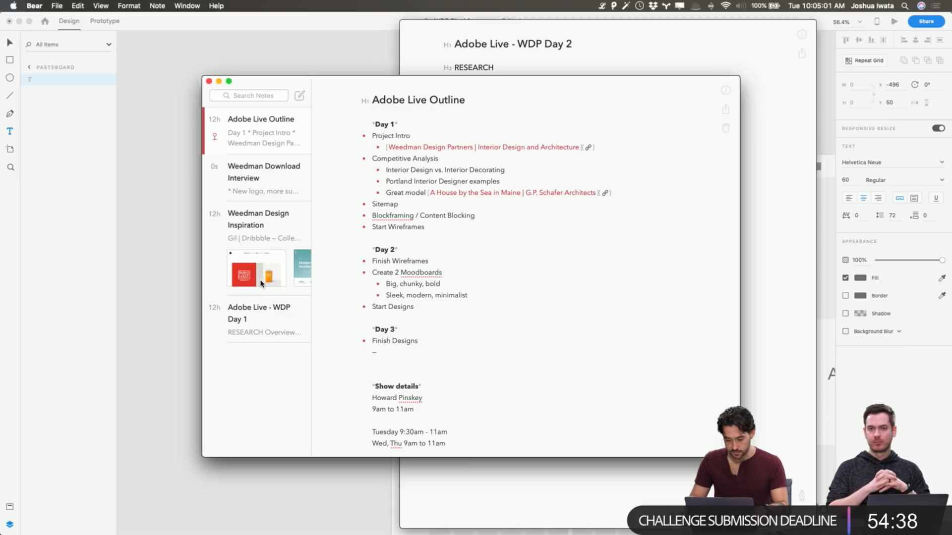
left_click(250, 318)
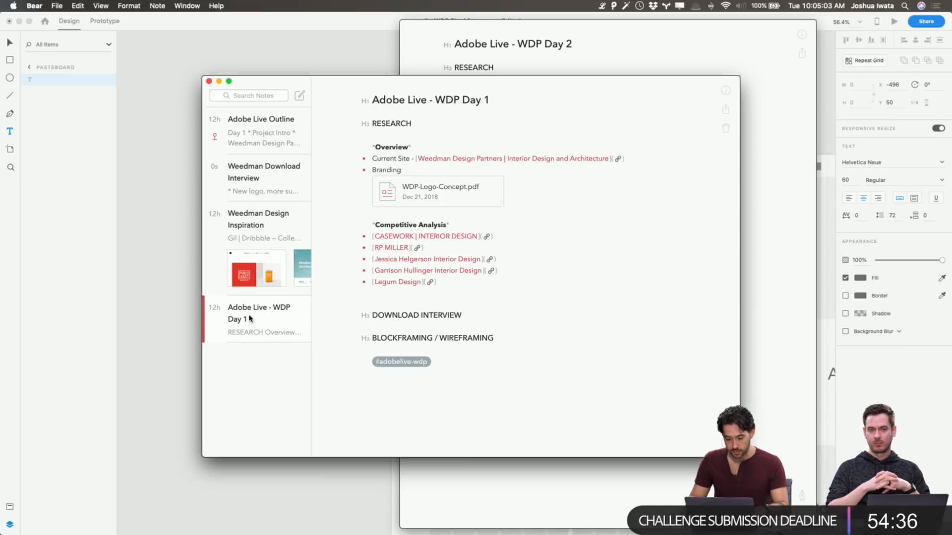
left_click(164, 262)
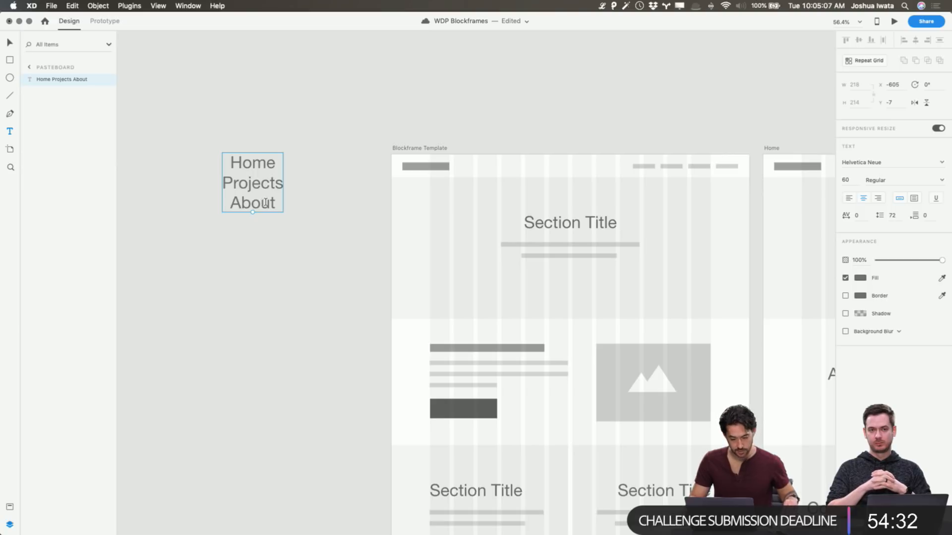
Insert the line "- Project Detail" between Projects and About in the pasteboard page list
double_click(273, 188)
left_click(284, 183)
key("Return")
type("- Project Detail")
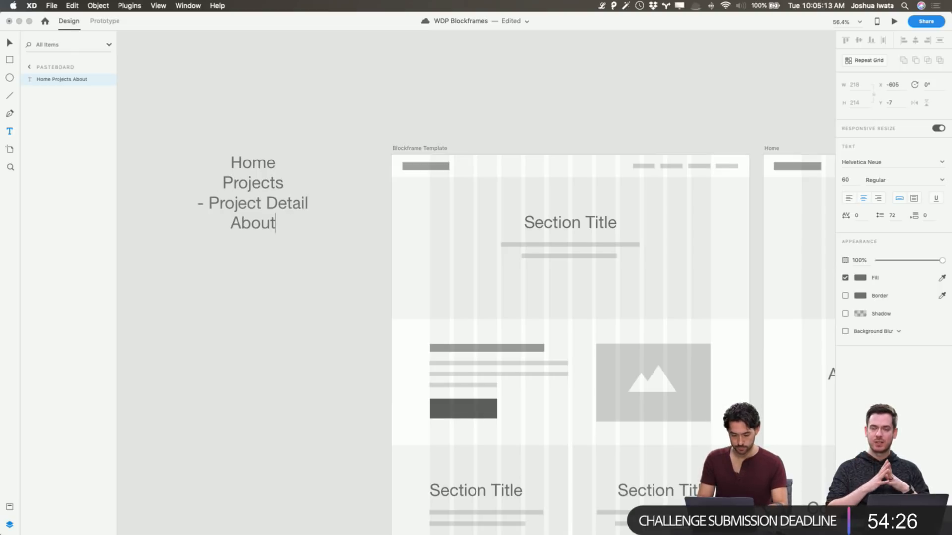
key("Down")
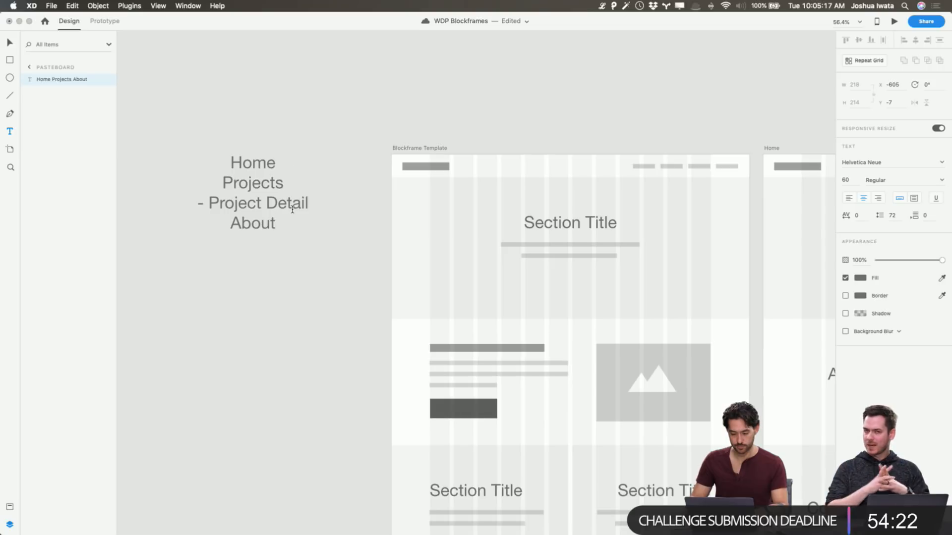
key("Escape")
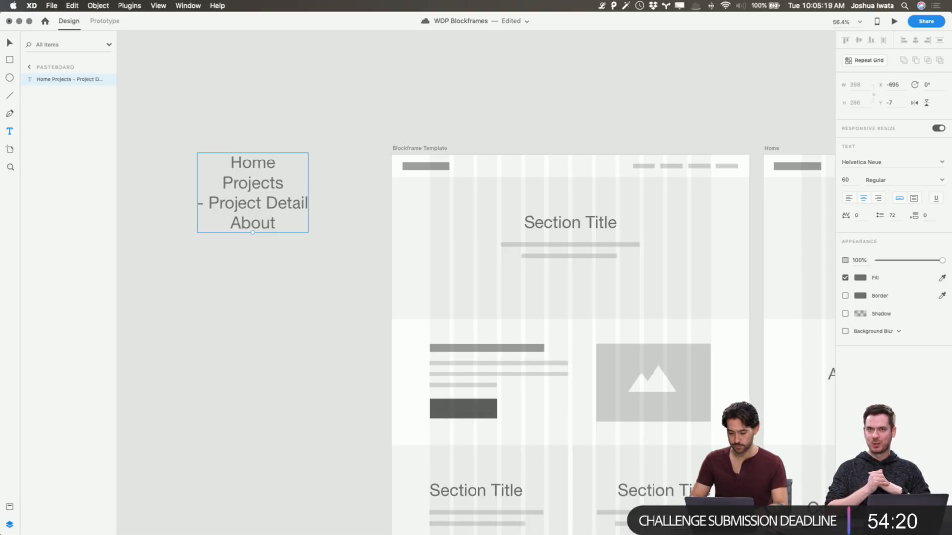
Left-align the pasteboard page list and add the lines Partner Program and Contact below About
left_click(848, 199)
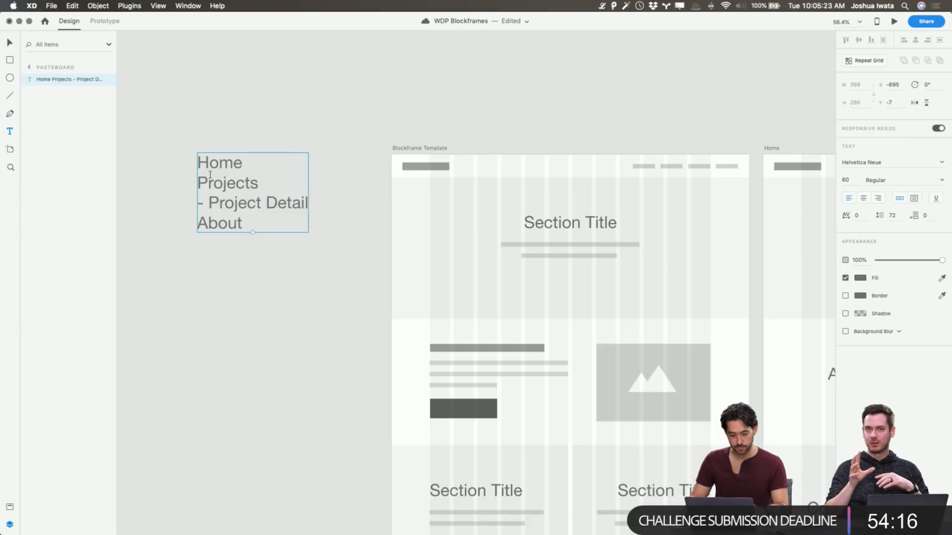
double_click(238, 222)
key("super+a")
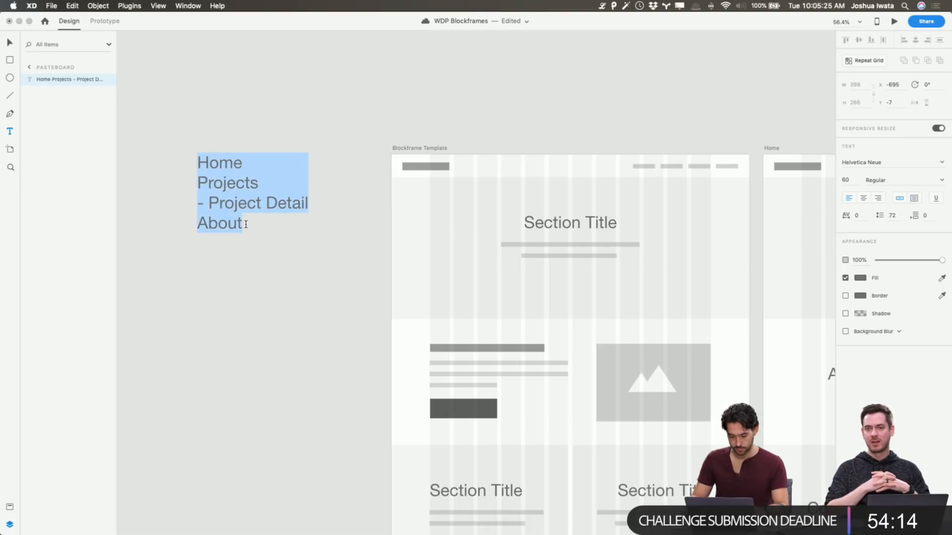
left_click(246, 225)
key("Return")
type("Partner Program Contact")
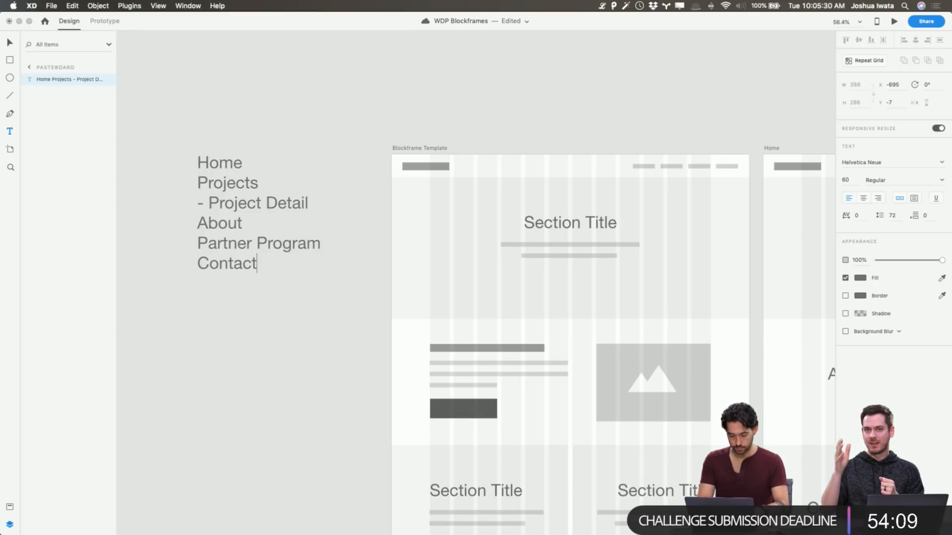
key("Escape")
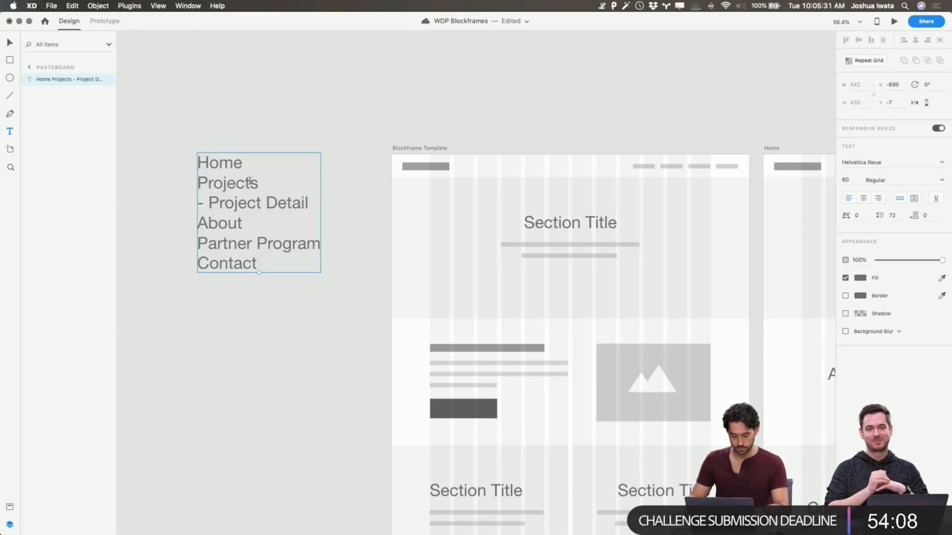
Move the page list closer to the Blockframe Template artboard and save the document
left_click(177, 99)
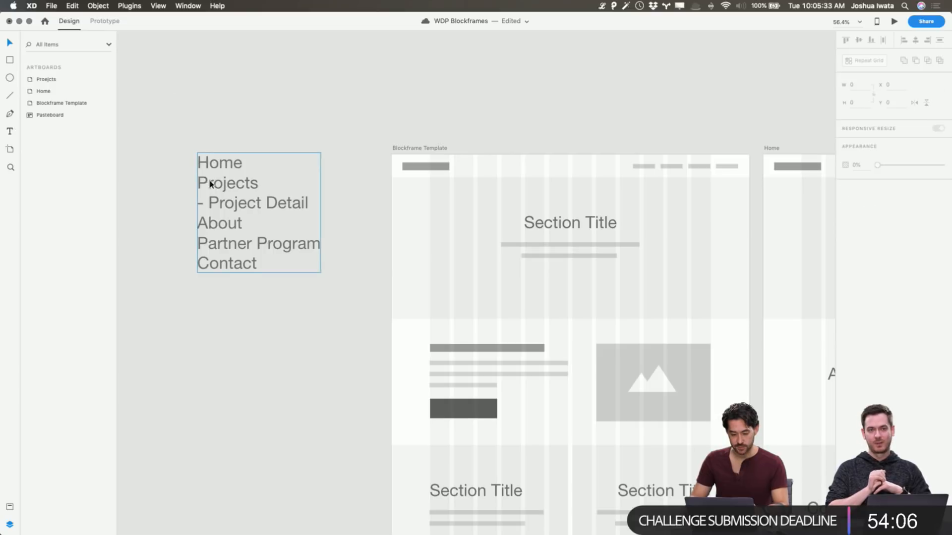
left_click_drag(201, 183, 250, 188)
left_click(278, 130)
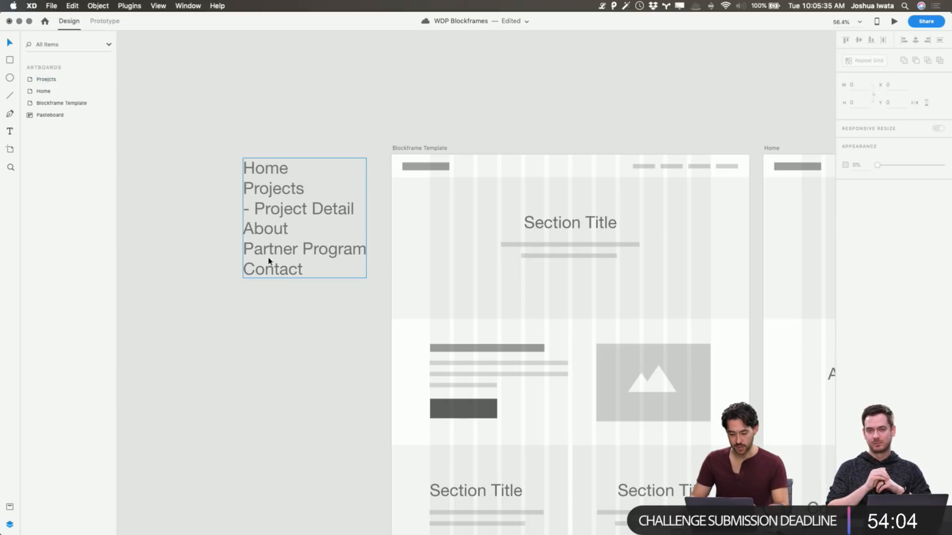
double_click(272, 233)
left_click(281, 226)
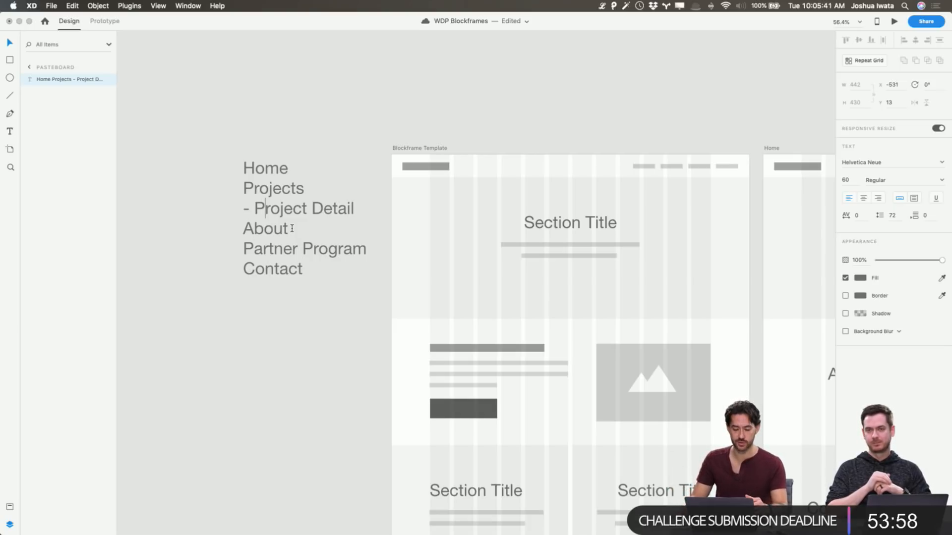
left_click_drag(293, 230, 233, 164)
key("Escape")
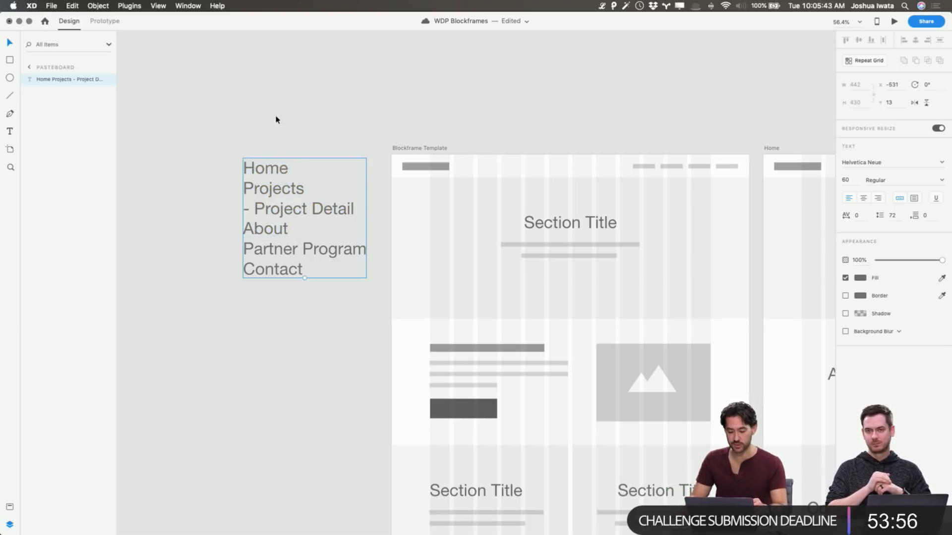
key("Escape")
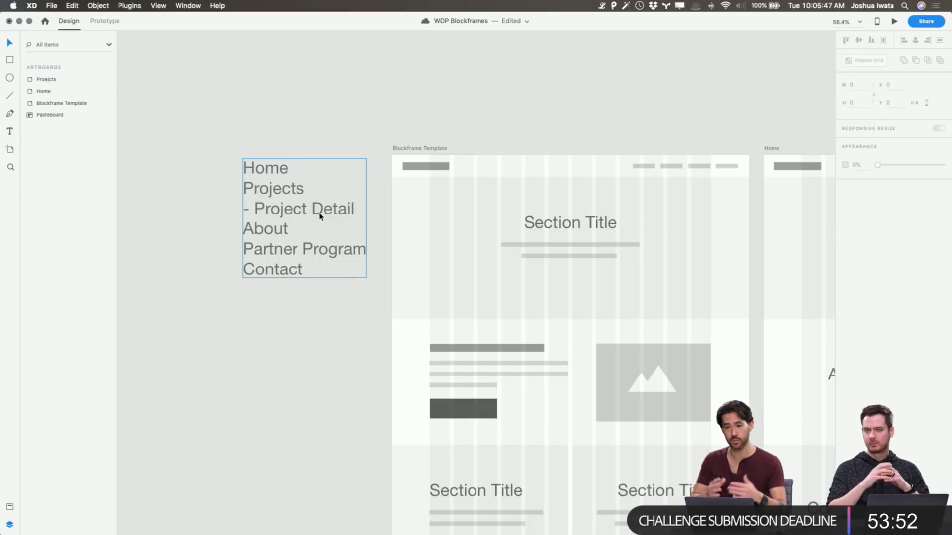
key("super+s")
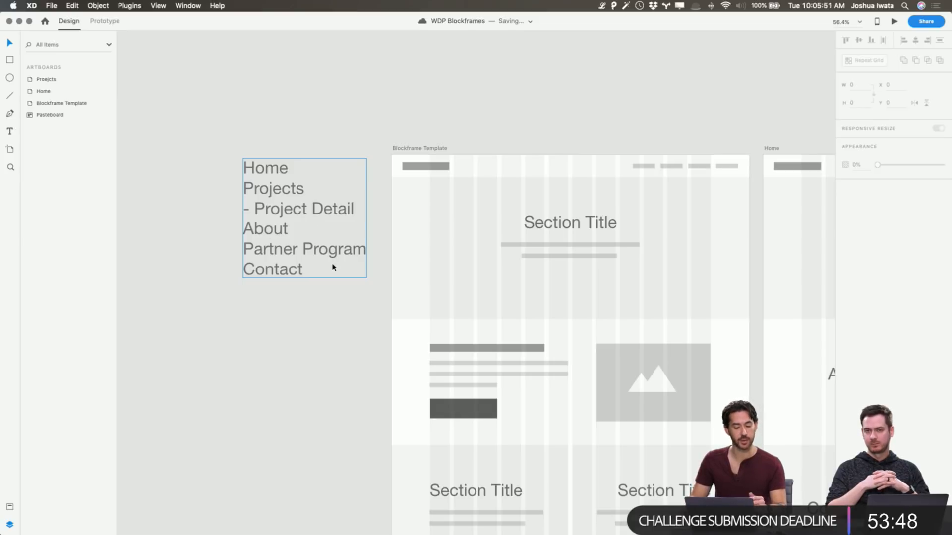
Delete all the content sections below the hero banner on the Proejcts artboard
scroll(366, 321, "right", 10)
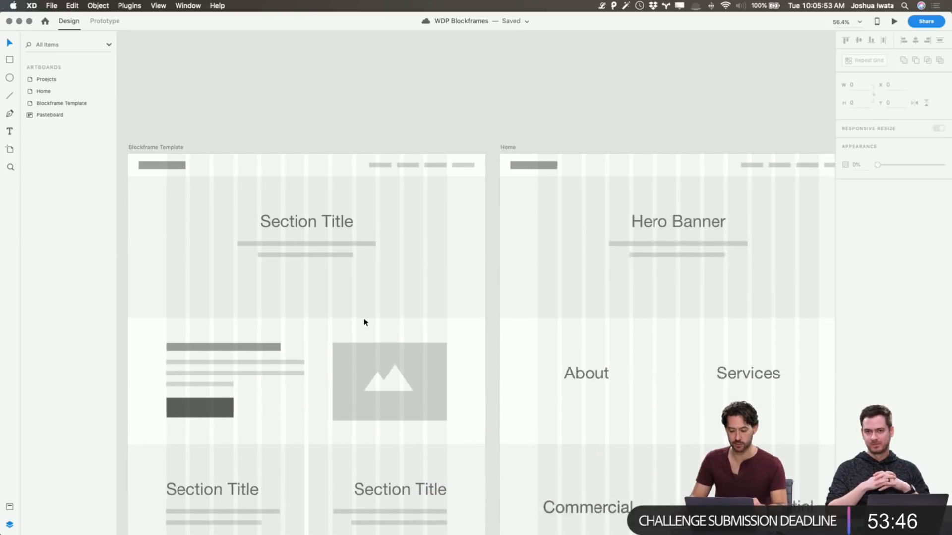
scroll(366, 322, "right", 15)
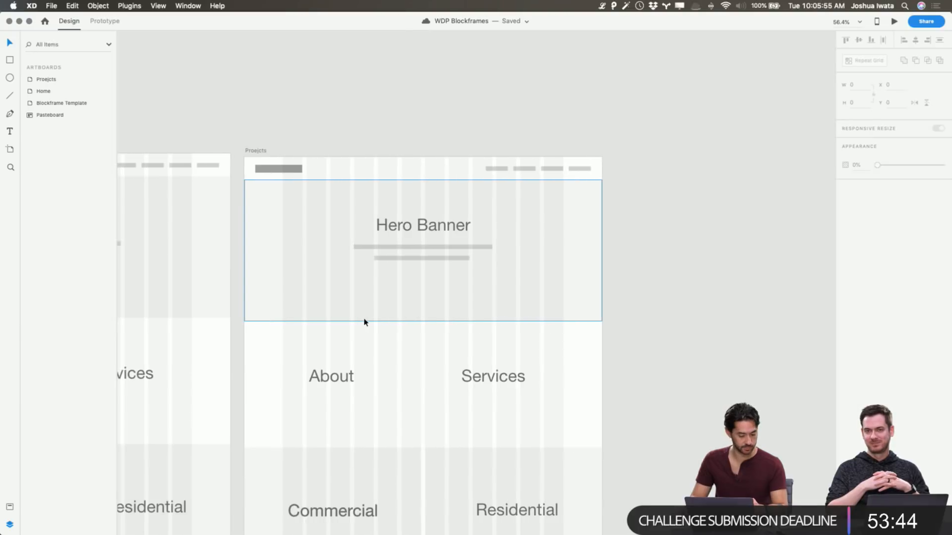
scroll(366, 322, "right", 2)
scroll(418, 410, "down", 12)
scroll(419, 408, "down", 2)
key("super+shift+apostrophe")
left_click_drag(325, 97, 548, 440)
key("Delete")
scroll(548, 440, "up", 10)
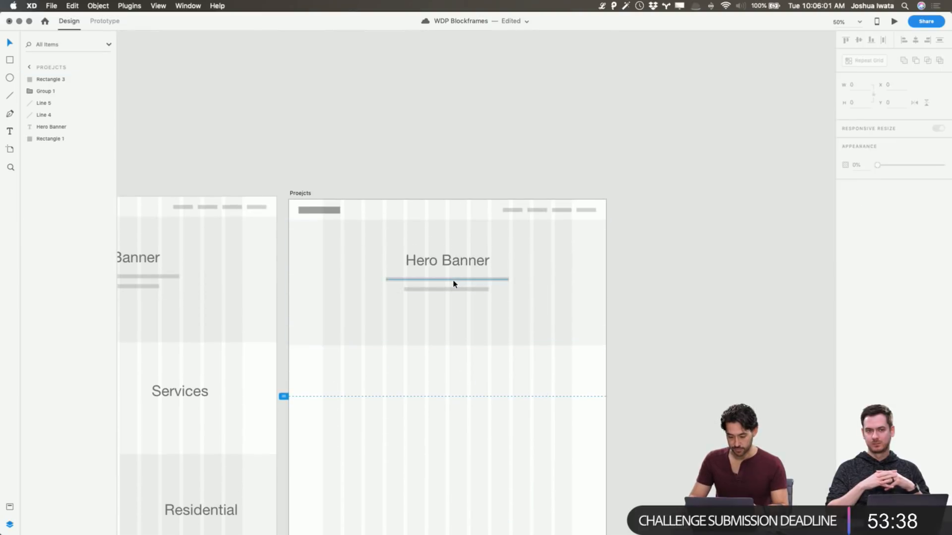
Delete the two placeholder lines under the Hero Banner title on the Proejcts artboard and change the title to Commercial
left_click(453, 281)
left_click(456, 290, "shift")
key("Delete")
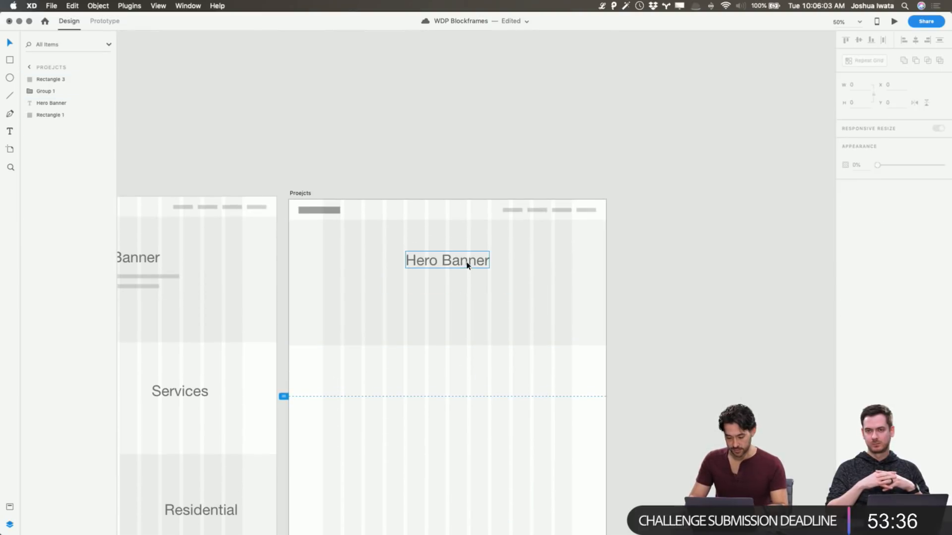
double_click(467, 264)
type("Commercial")
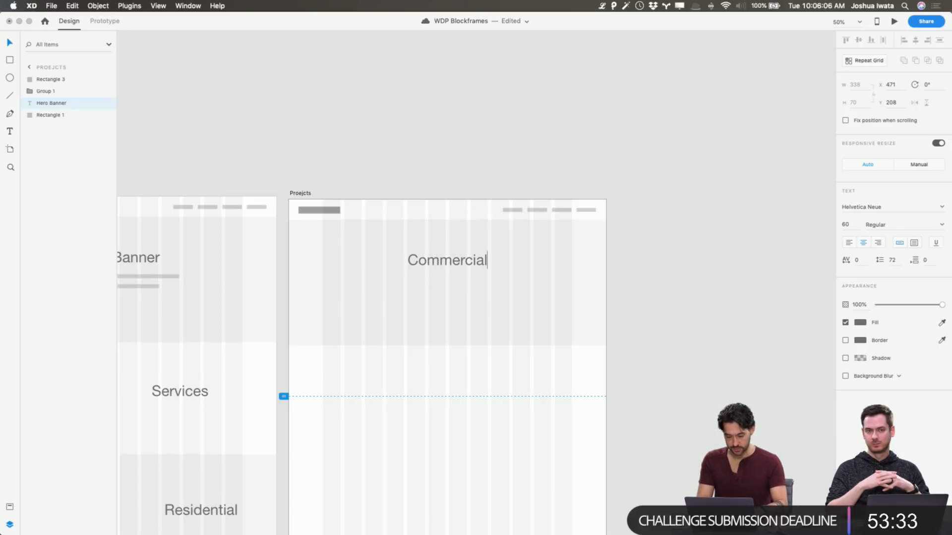
key("Escape")
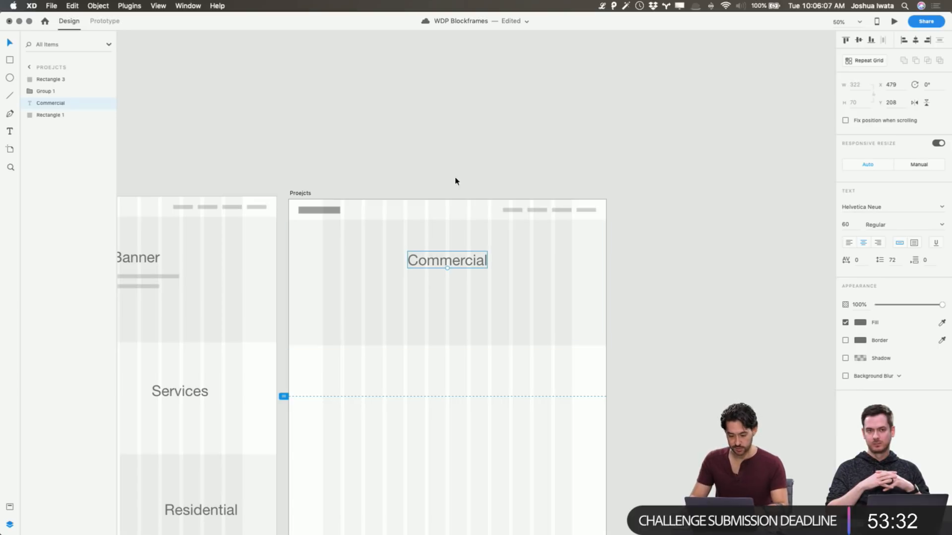
Extend the Commercial block's background rectangle downward, keeping it at full page width, and centre the title in it
left_click_drag(455, 270, 453, 299)
left_click(341, 289)
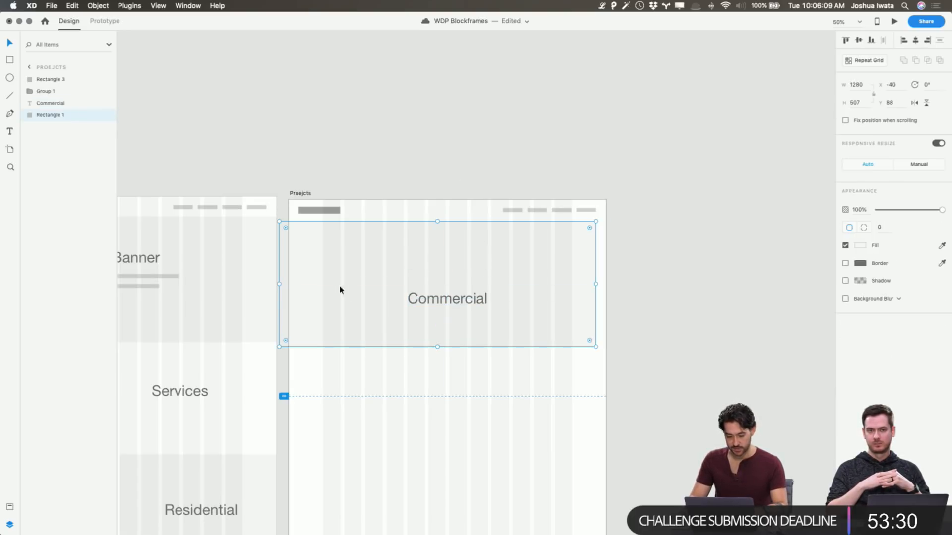
mouse_move(546, 302)
left_mouse_down()
mouse_move(561, 304)
mouse_move(545, 308)
left_mouse_up()
left_click_drag(441, 400, 446, 378)
Duplicate the Commercial title and its background as a second block below with a narrow gap, and save the document
left_click(517, 415)
left_click_drag(537, 419, 459, 427)
key("super+d")
left_click(664, 379)
scroll(481, 387, "down", 4)
left_click(464, 380)
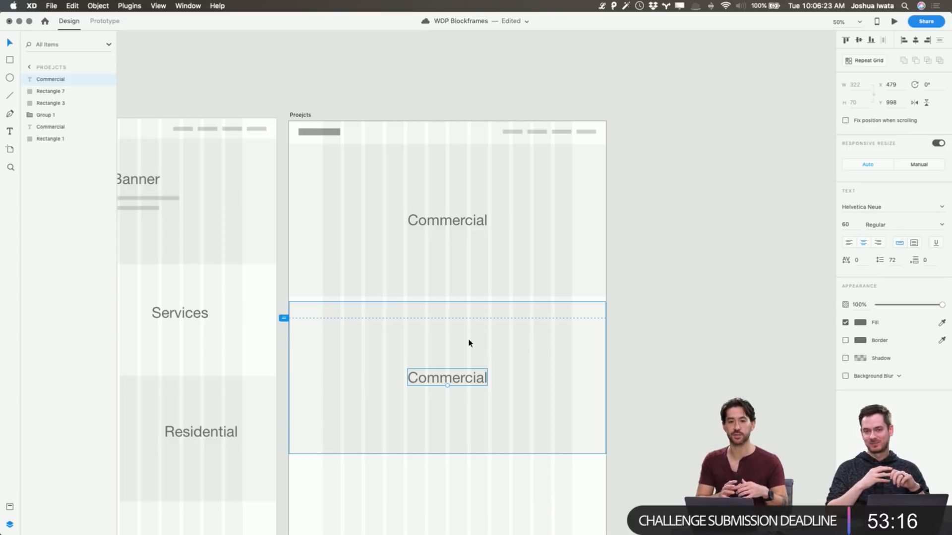
key("super+s")
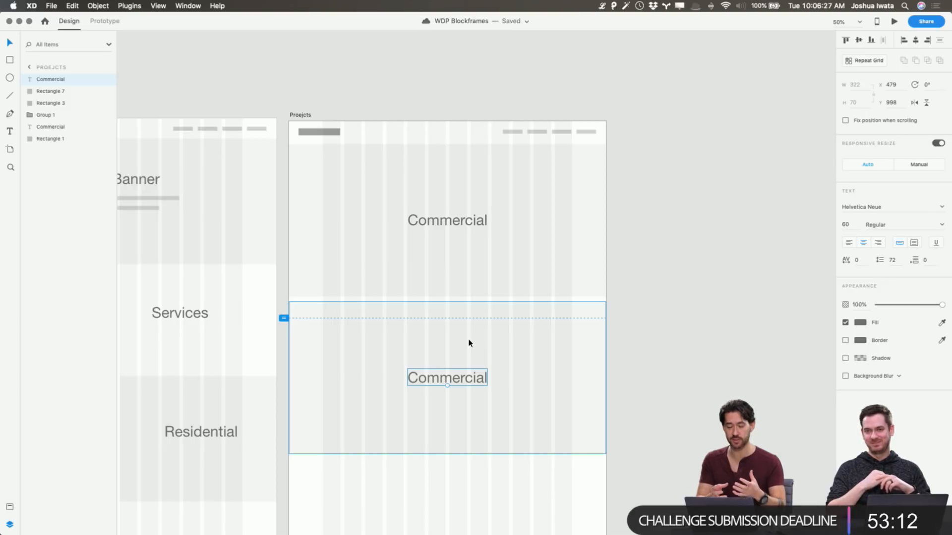
Change the second block's title on the Proejcts artboard to Residential
key("Return")
type("Resi")
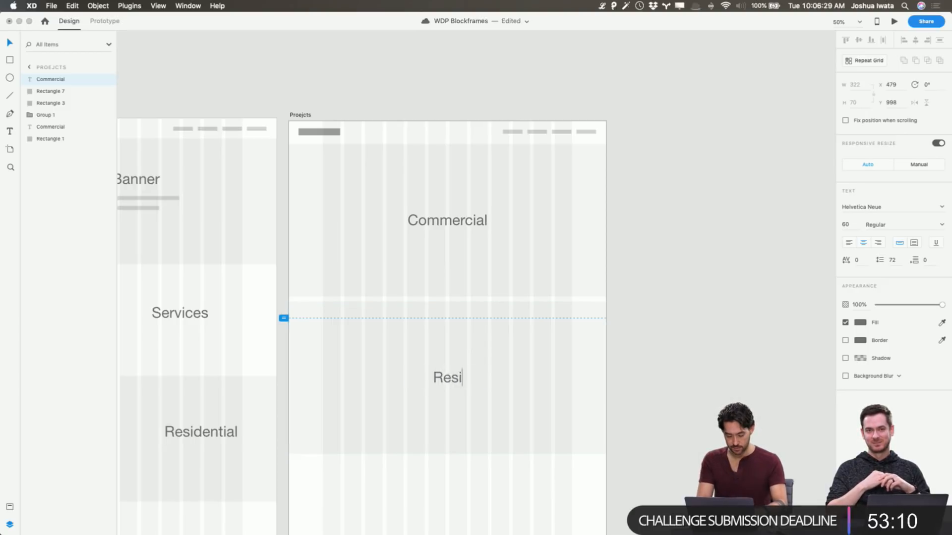
type("dential")
key("Escape")
key("ctrl+Up")
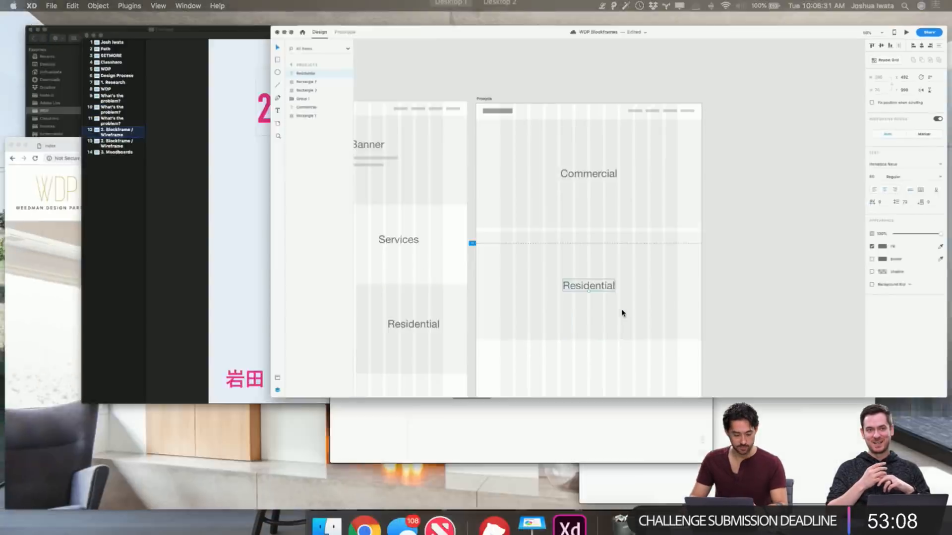
left_click(842, 239)
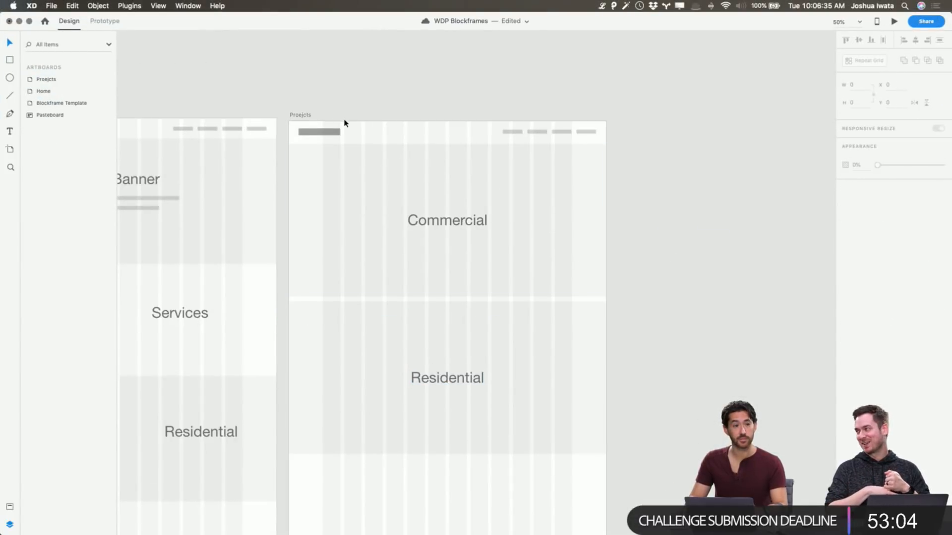
Copy the Residential title into the empty area below its block and change the copy's text to Process
scroll(344, 122, "down", 3)
left_click(304, 52)
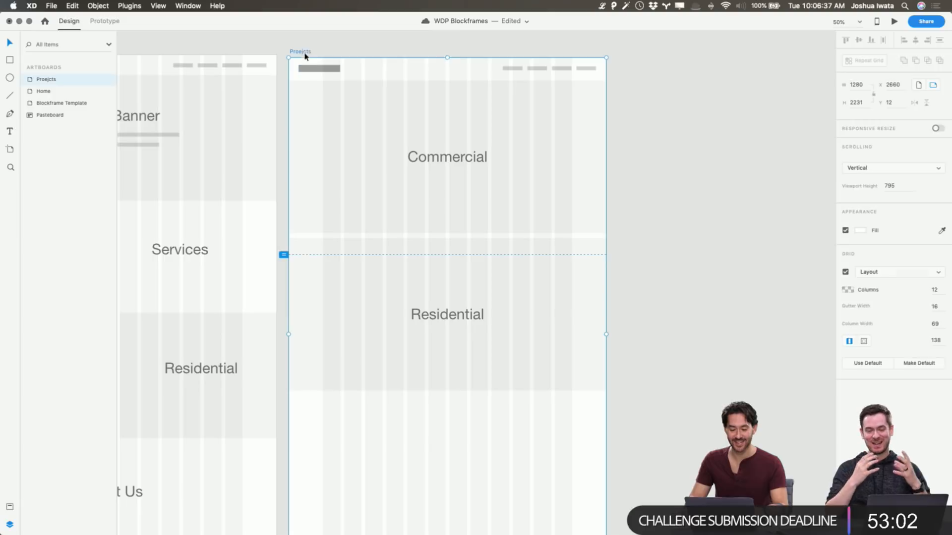
scroll(404, 209, "down", 3)
scroll(404, 209, "down", 5)
scroll(189, 304, "left", 5)
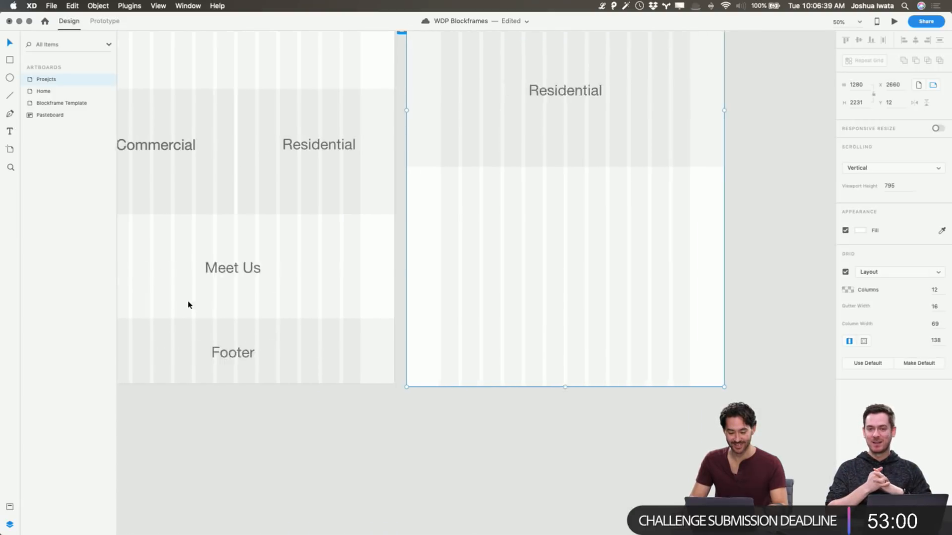
scroll(223, 304, "right", 5)
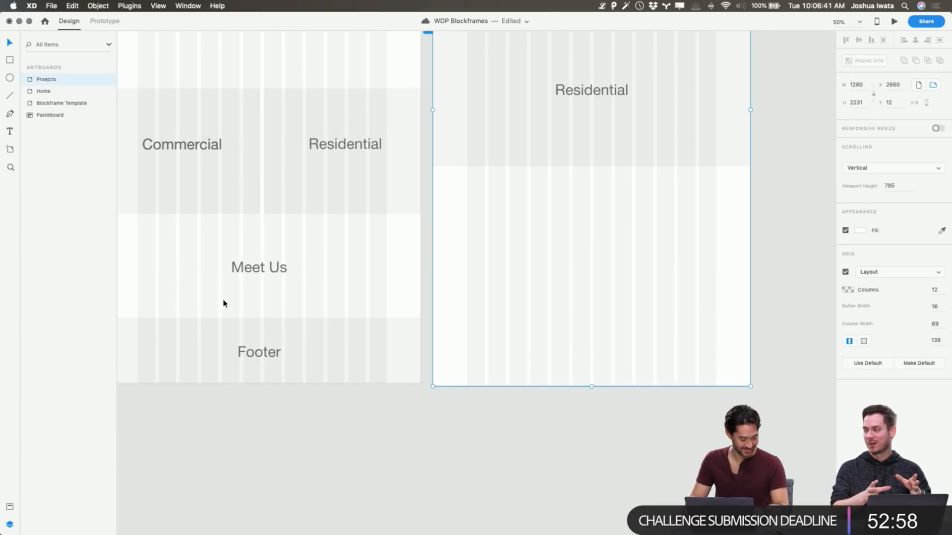
scroll(254, 236, "left", 5)
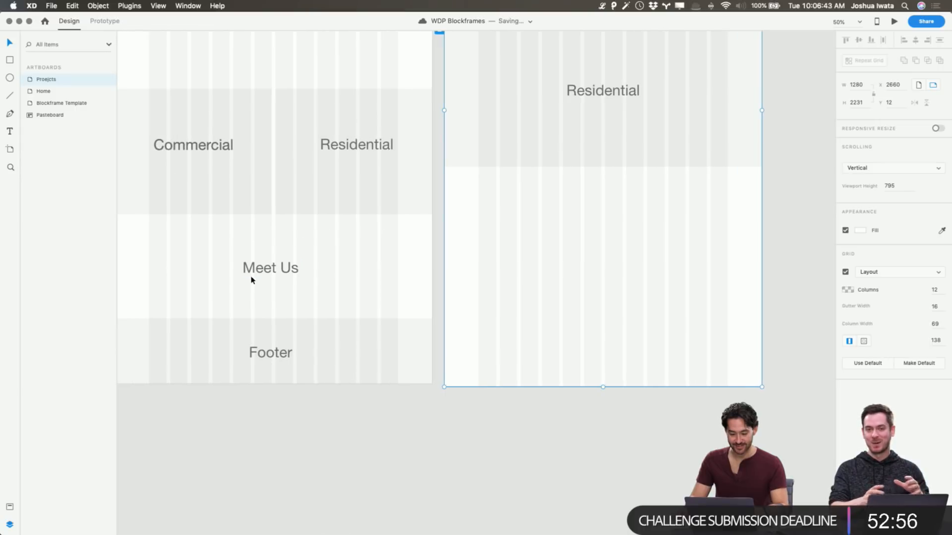
left_click(604, 92)
left_click_drag(604, 93, 549, 214)
double_click(549, 215)
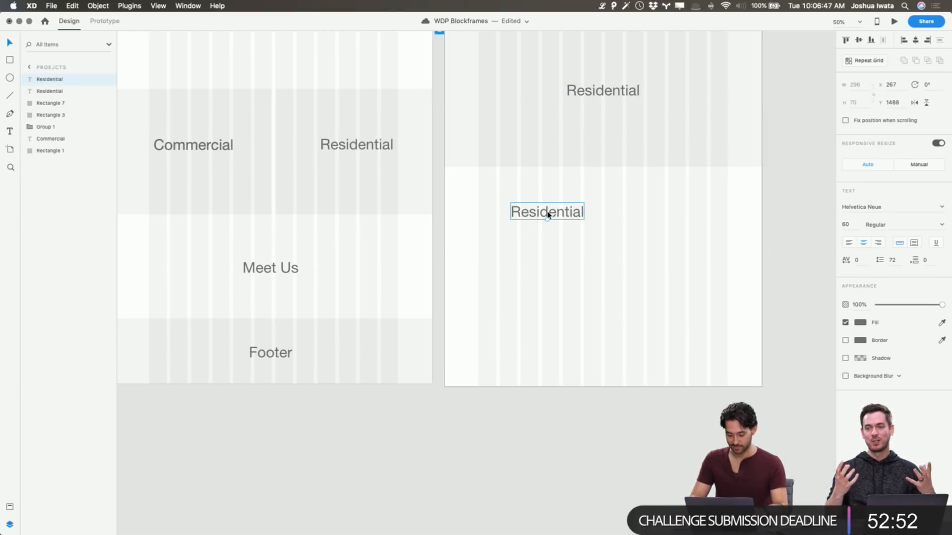
type("Process")
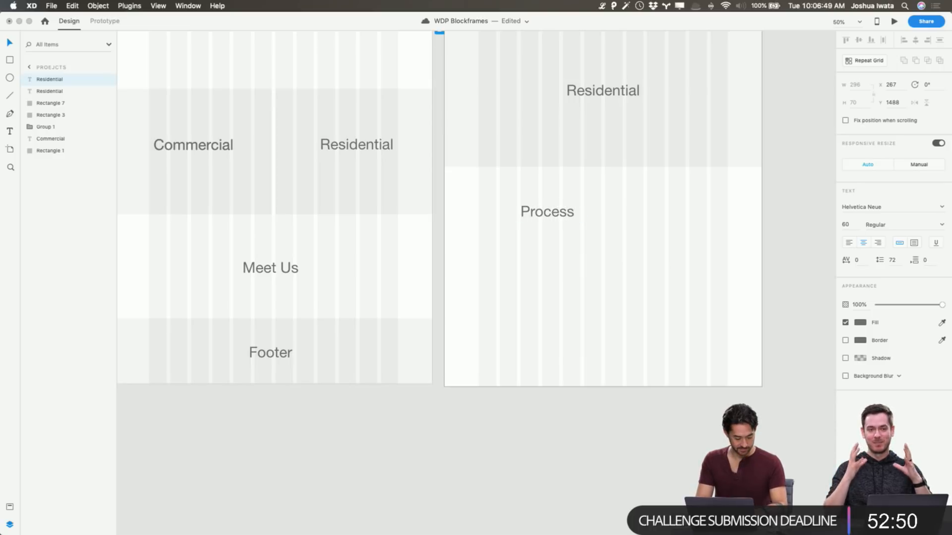
key("Escape")
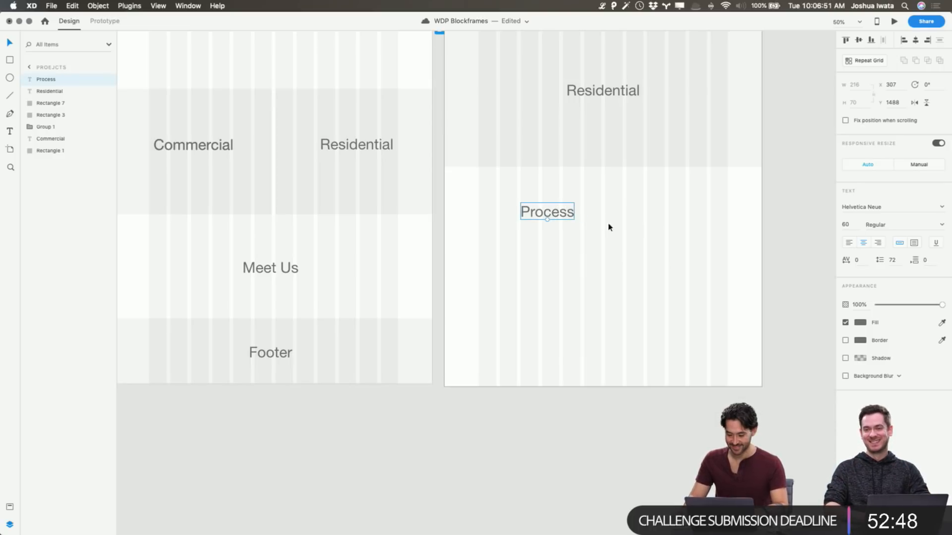
Centre the Process title on the page and place a copy of it below with the text Partner Program
left_click_drag(555, 216, 610, 273)
key("super+d")
double_click(609, 266)
type("Pr")
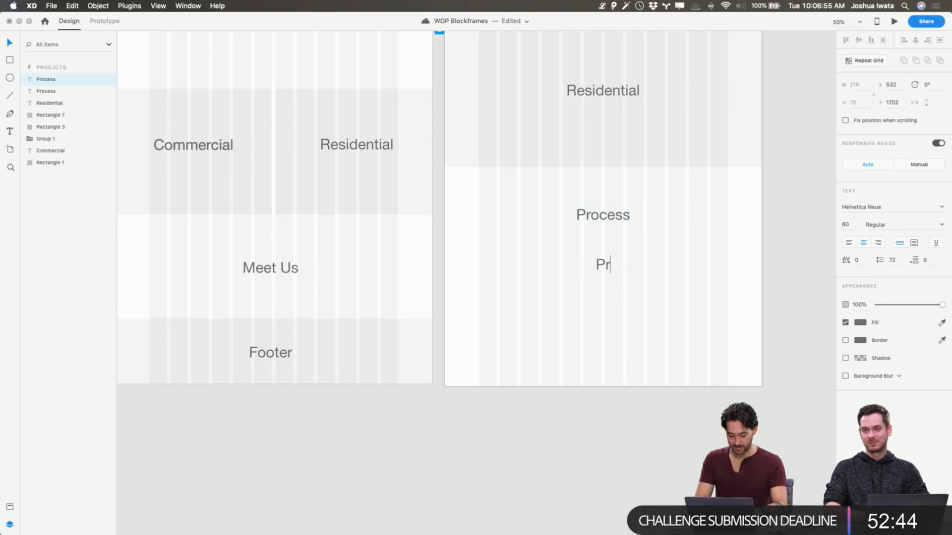
type("artner ")
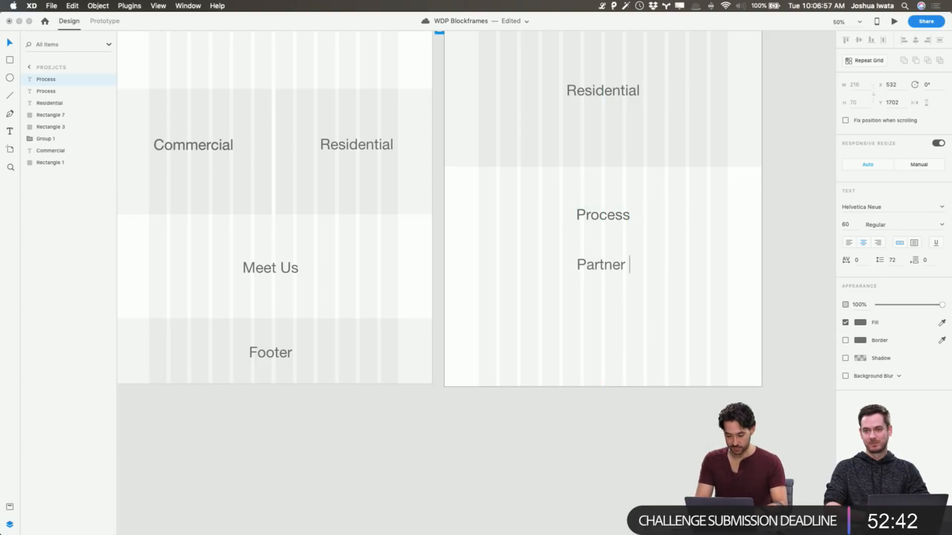
type("Program")
key("Escape")
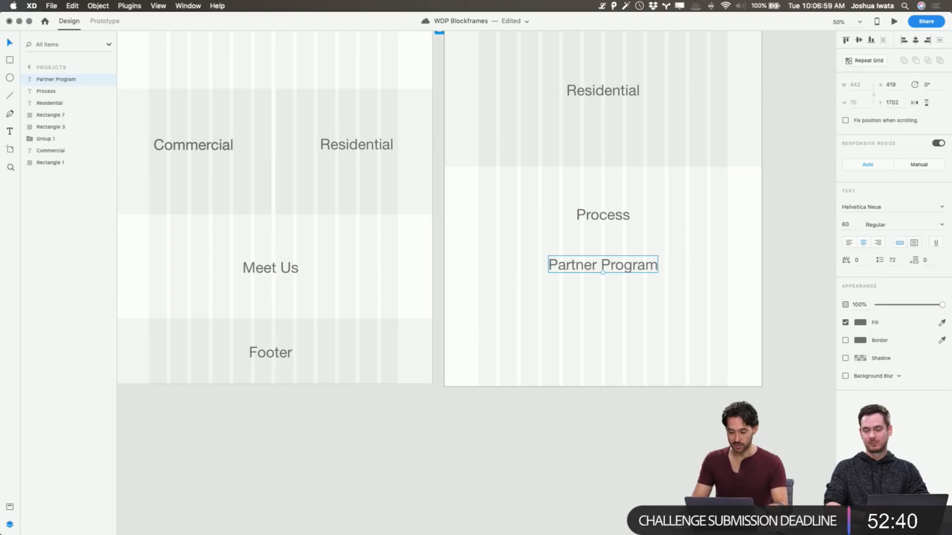
Correct the misspelled Proejcts artboard name to Projects
left_click(727, 268)
scroll(726, 265, "up", 5)
scroll(734, 265, "right", 2)
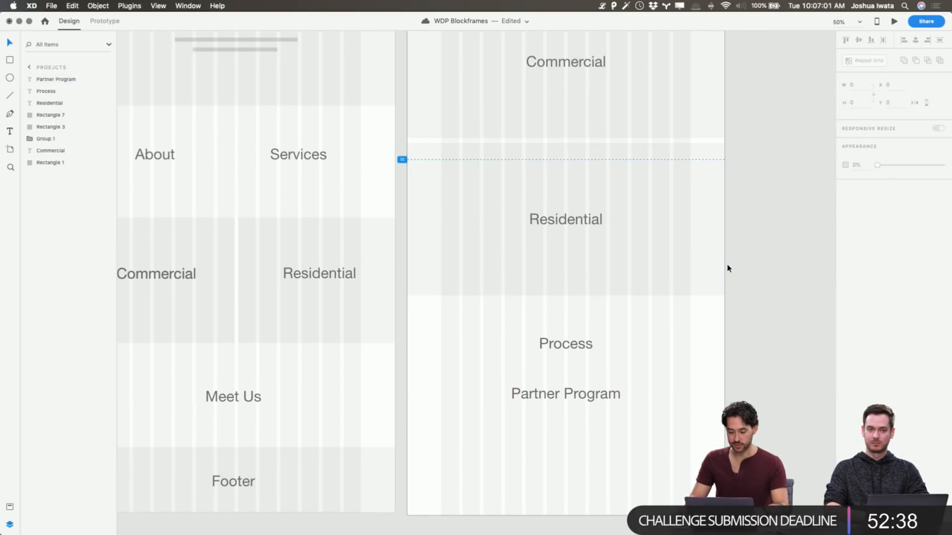
scroll(746, 265, "right", 2)
scroll(744, 268, "up", 3)
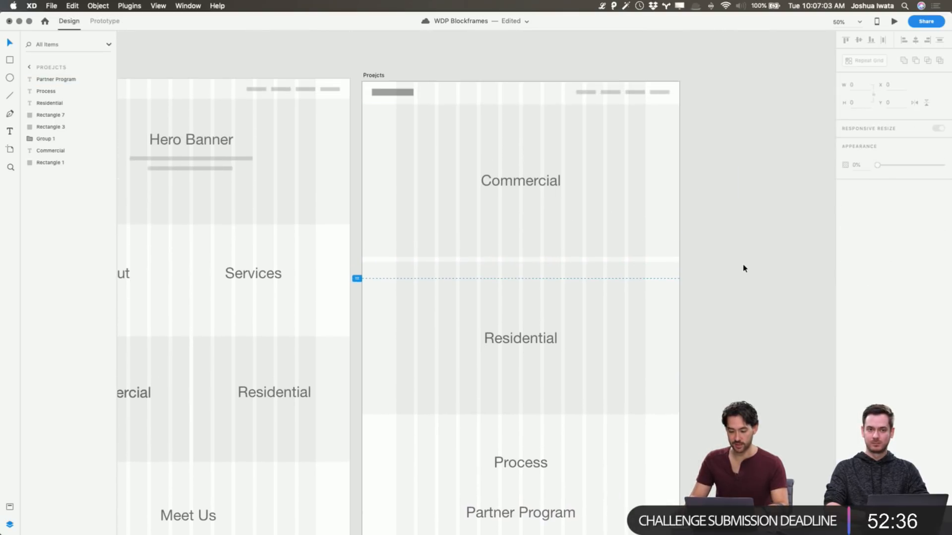
left_click(372, 76)
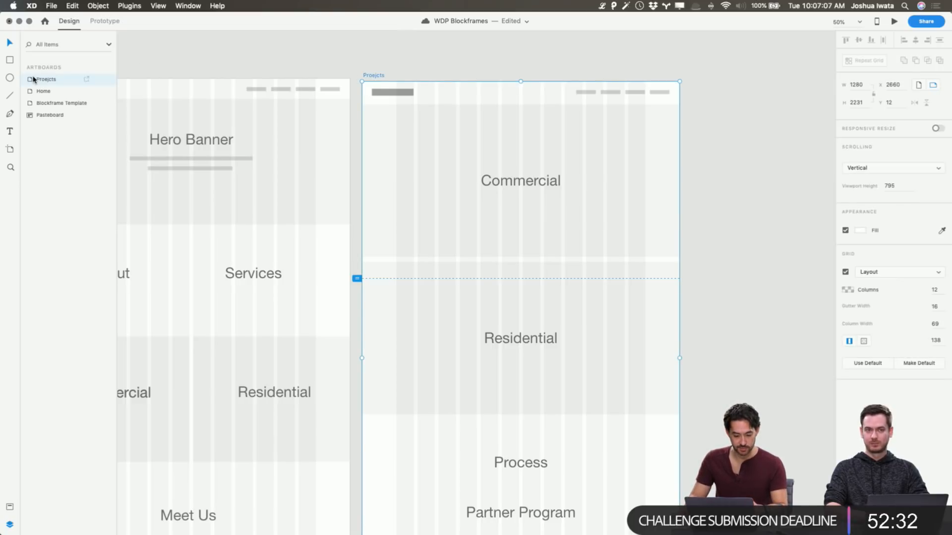
double_click(49, 80)
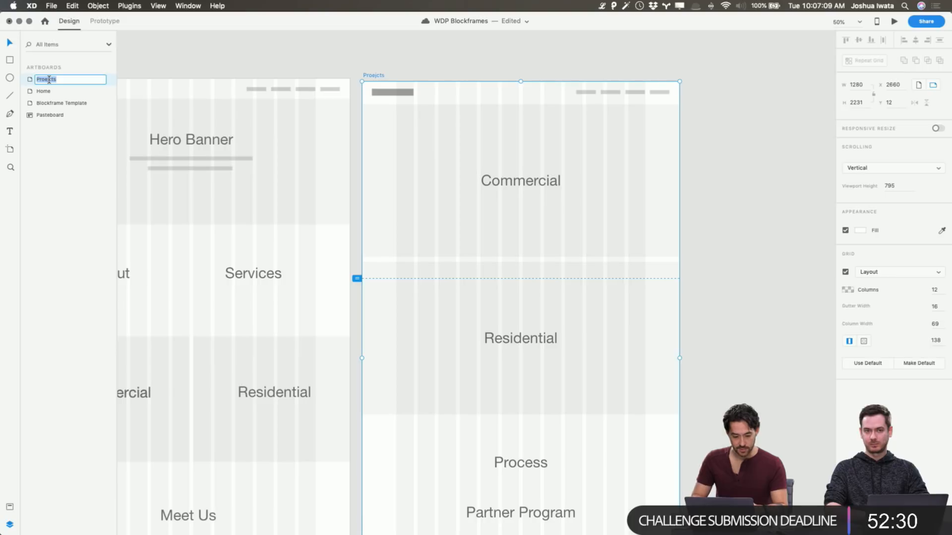
key("BackSpace")
type("jects")
key("Return")
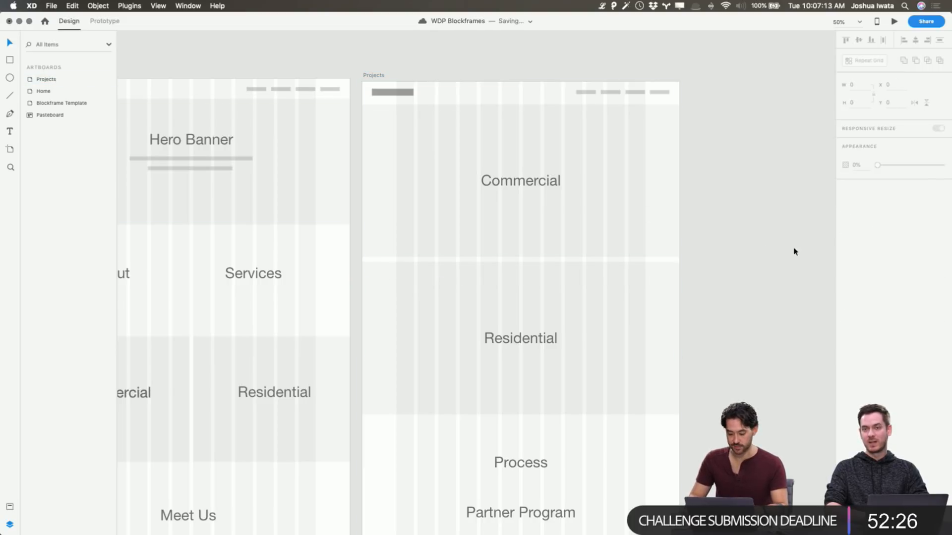
Copy the Home page's Footer title and background onto the end of the Projects artboard
left_click(748, 251)
scroll(749, 251, "down", 5)
left_click_drag(166, 369, 198, 418)
key("super+c")
left_click(487, 325)
key("super+v")
left_click(706, 291)
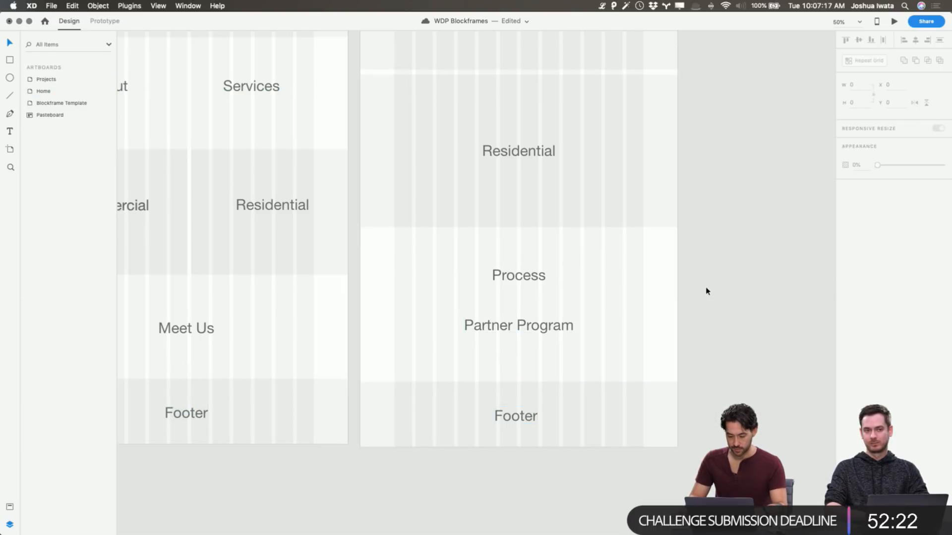
Align the Projects artboard's top edge with Home and place a duplicate of it alongside at the same height
scroll(706, 291, "up", 6)
left_click(368, 112)
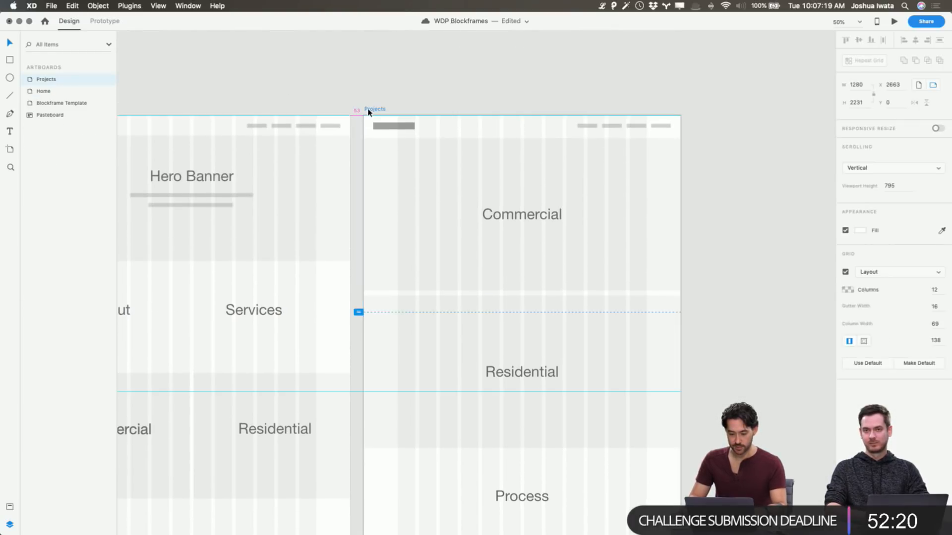
left_click_drag(367, 111, 698, 108)
left_click(689, 93)
scroll(688, 93, "right", 5)
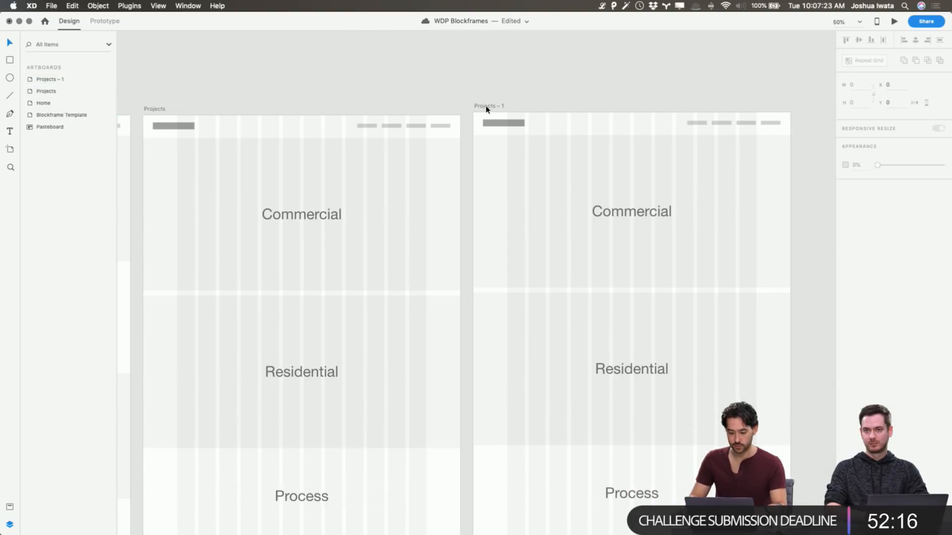
left_click_drag(486, 110, 486, 112)
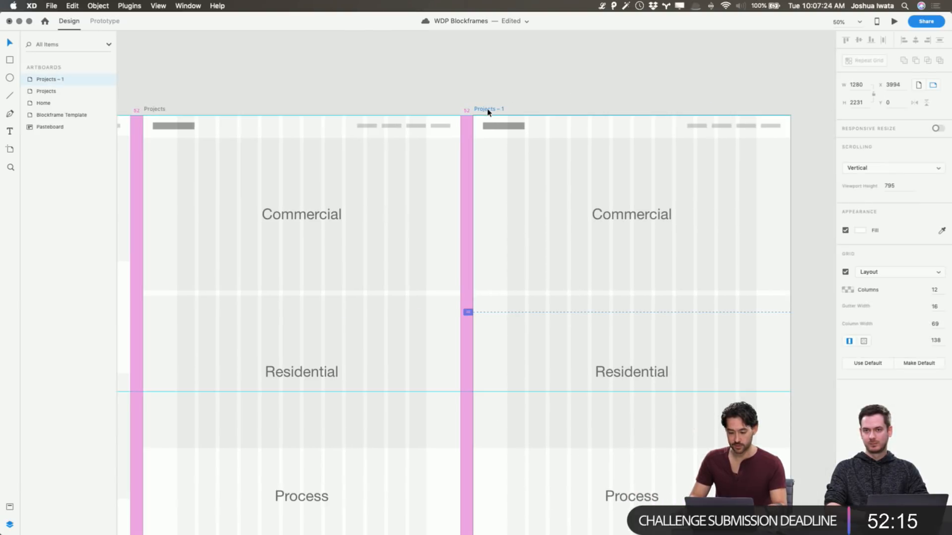
Rename the duplicated artboard as Project Detail
double_click(49, 81)
type("Project")
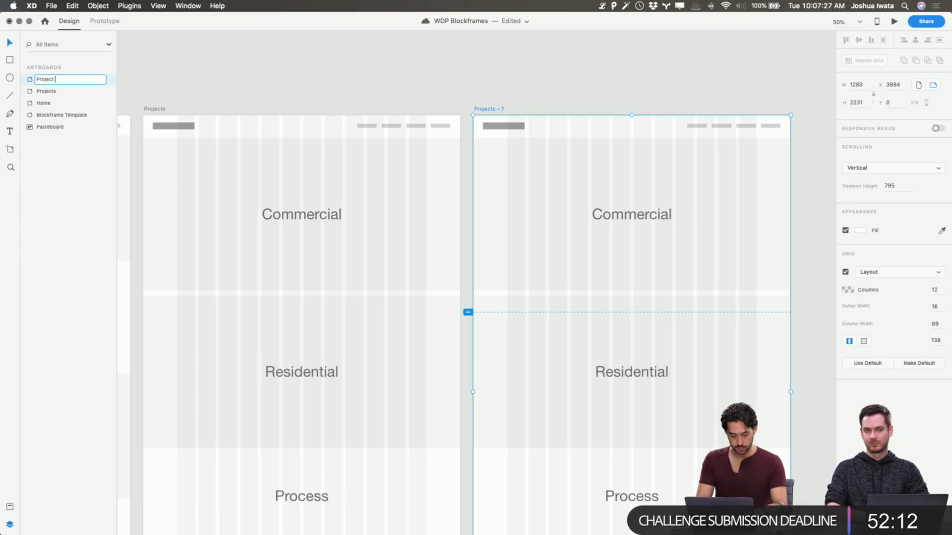
type(" Deta")
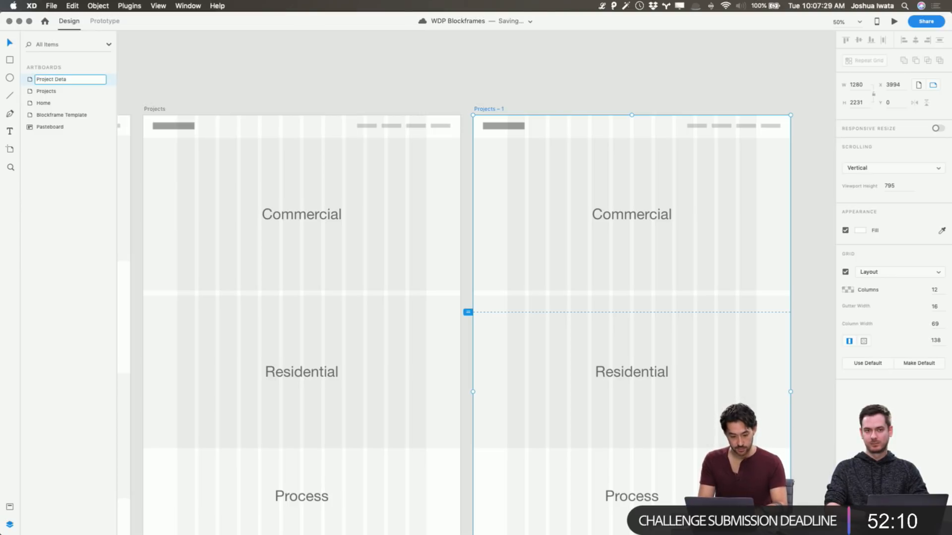
key("Return")
Preview the duplicated page, scroll through it and close the preview
key("super+Return")
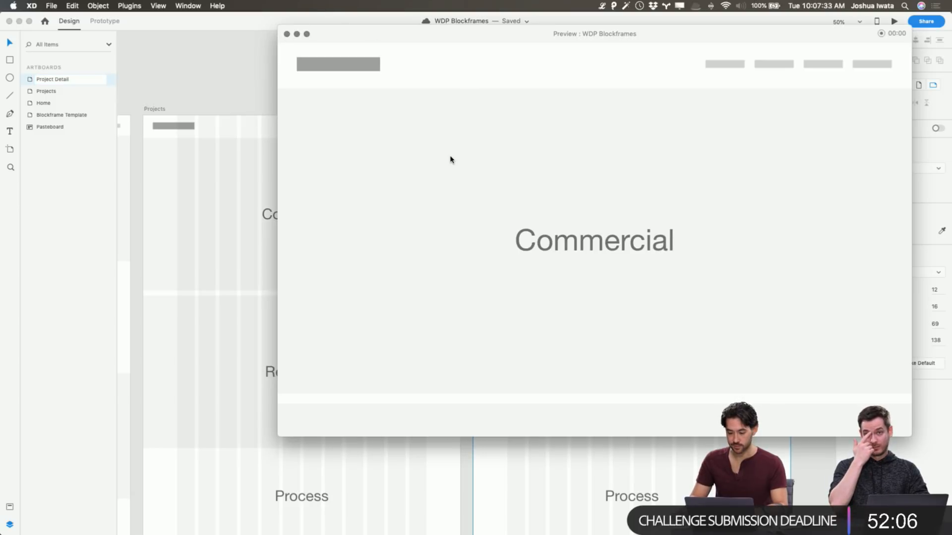
scroll(451, 159, "down", 10)
scroll(450, 158, "down", 5)
scroll(448, 157, "up", 10)
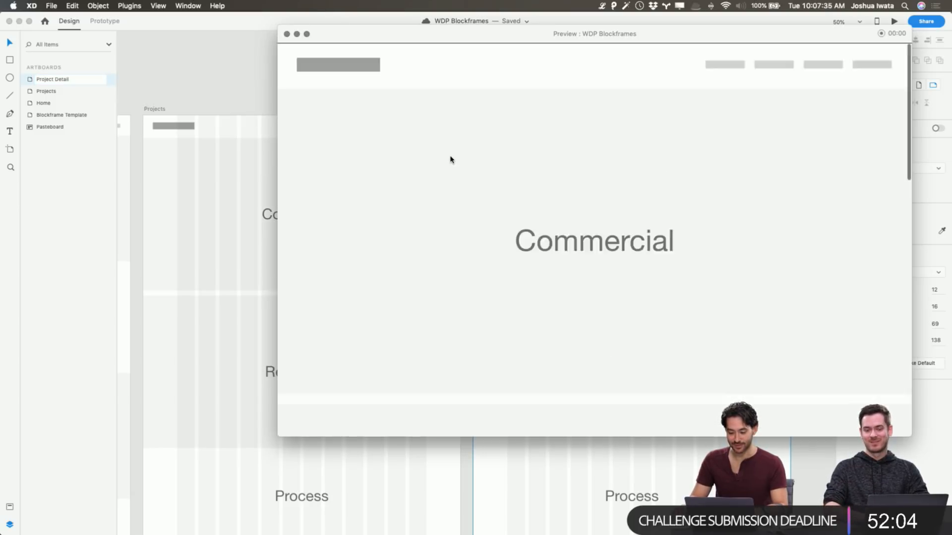
left_click(287, 33)
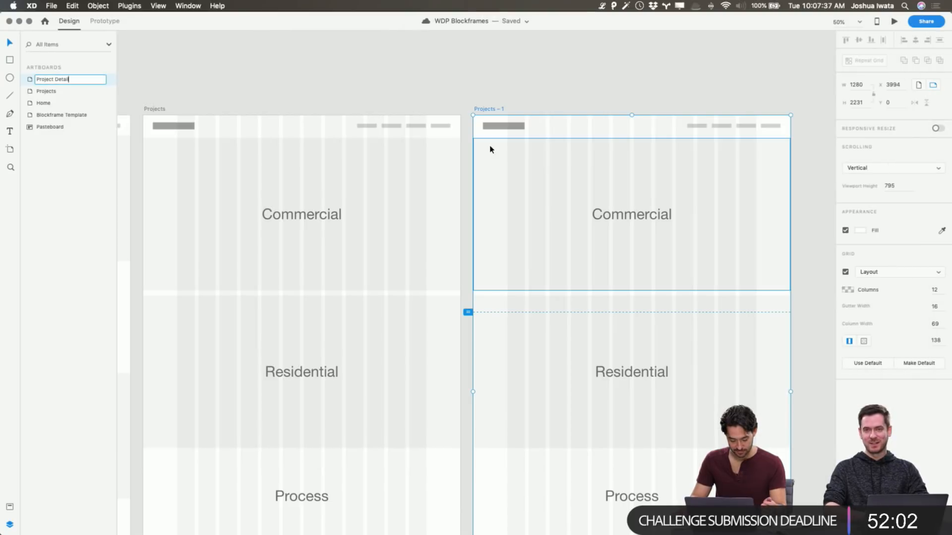
key("super+Return")
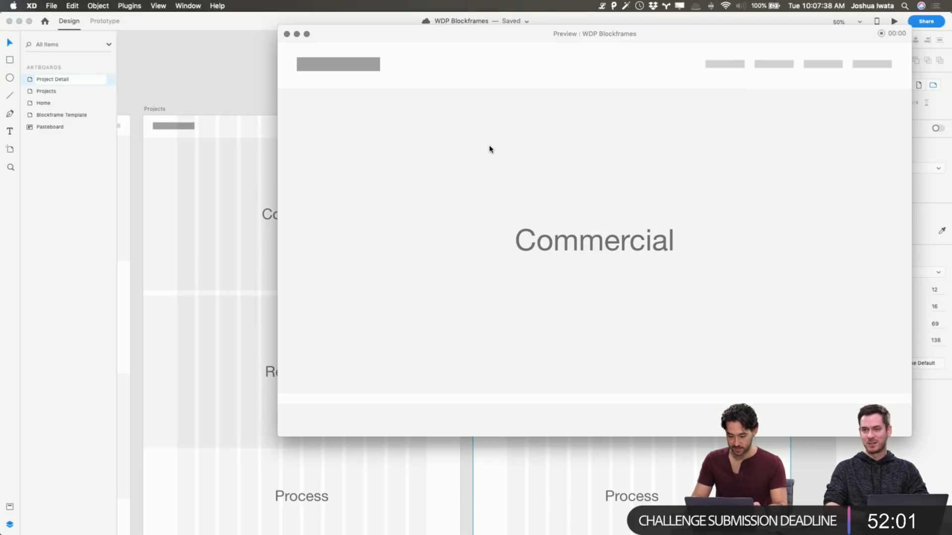
left_click(287, 34)
Change the Commercial title on the Project Detail artboard to Project Name
scroll(471, 76, "right", 3)
left_click(481, 214)
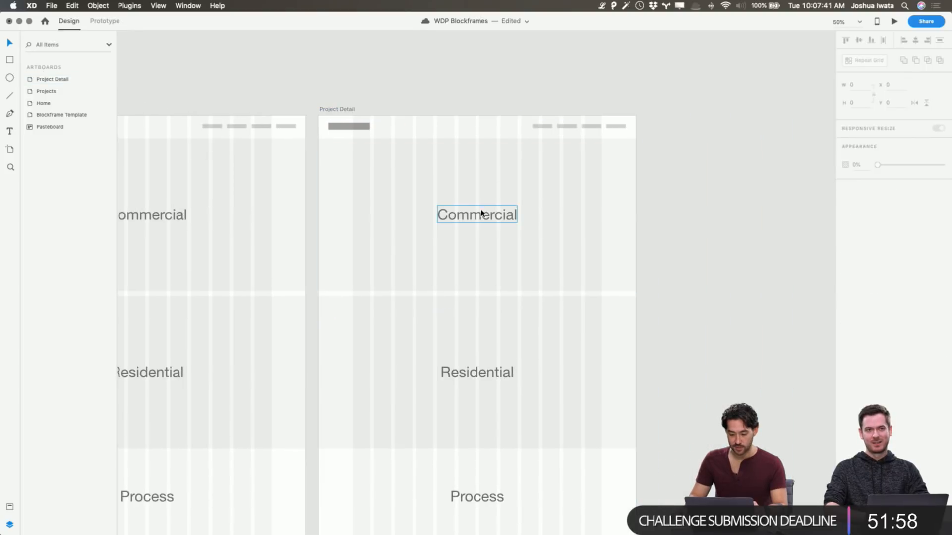
double_click(480, 214)
type("Pro")
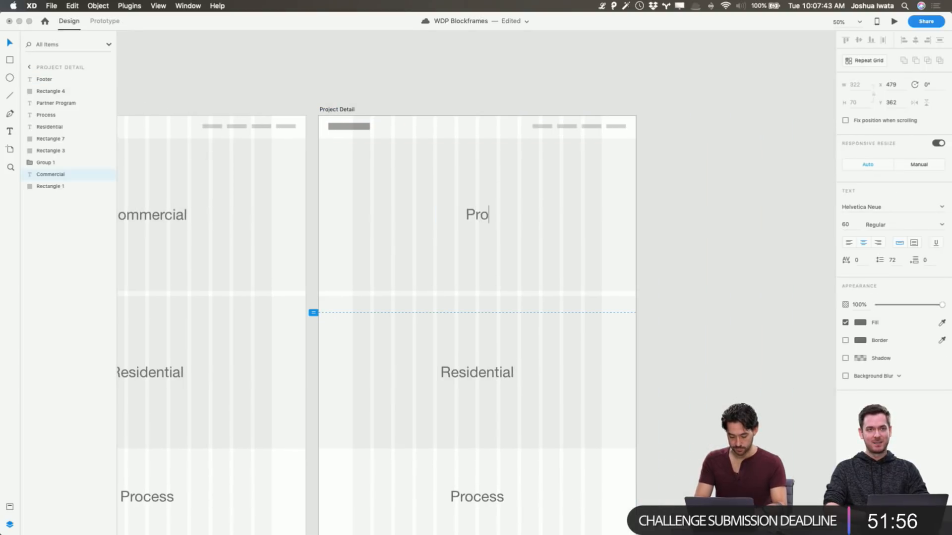
type("ject Name")
key("Escape")
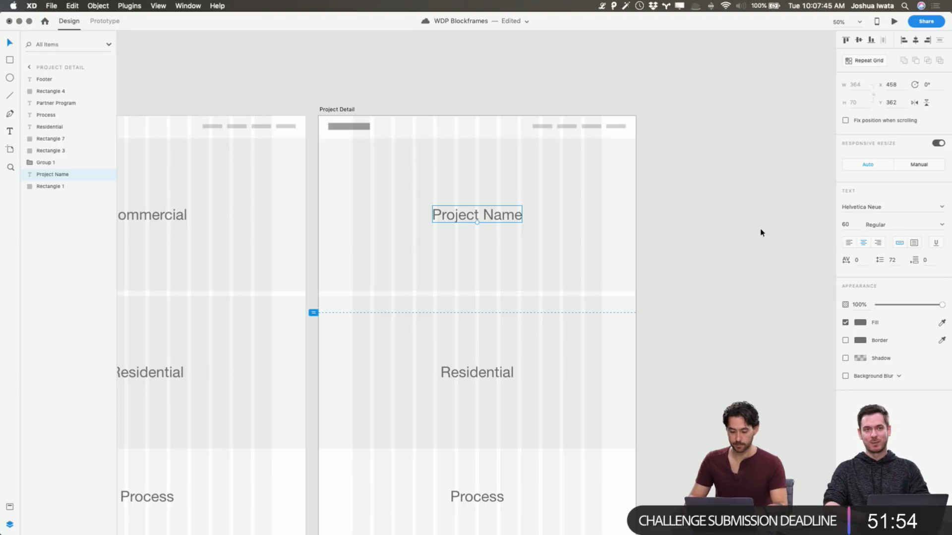
left_click(716, 229)
Copy the two placeholder text lines from Home's Hero Banner and place them below the Project Name title
scroll(716, 229, "left", 1)
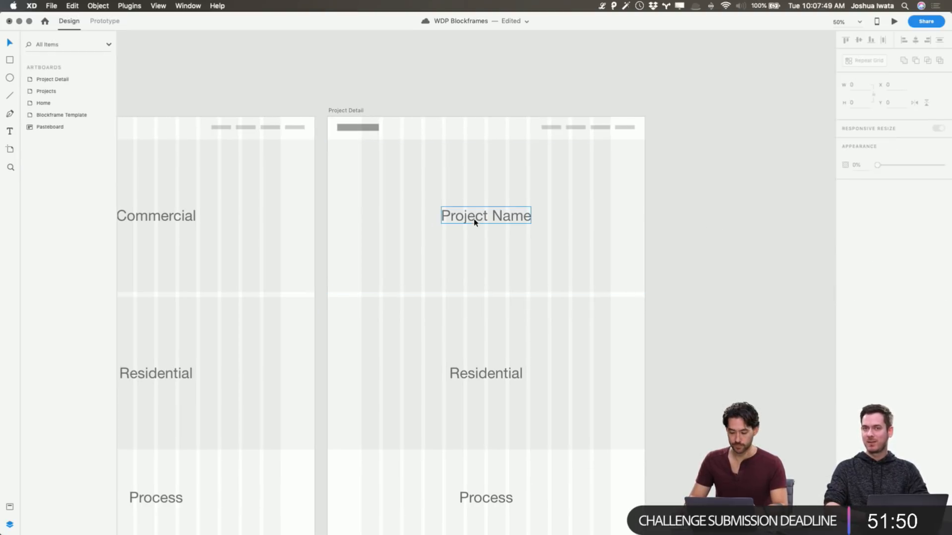
scroll(475, 222, "left", 10)
left_click(427, 197)
left_click(429, 207, "shift")
key("super+c")
scroll(453, 208, "right", 10)
left_click(625, 238)
key("super+v")
left_click_drag(588, 200, 611, 244)
Delete the Residential block's background on Project Detail and extend the Project Name background down to the viewport line
scroll(612, 243, "right", 5)
scroll(612, 243, "down", 3)
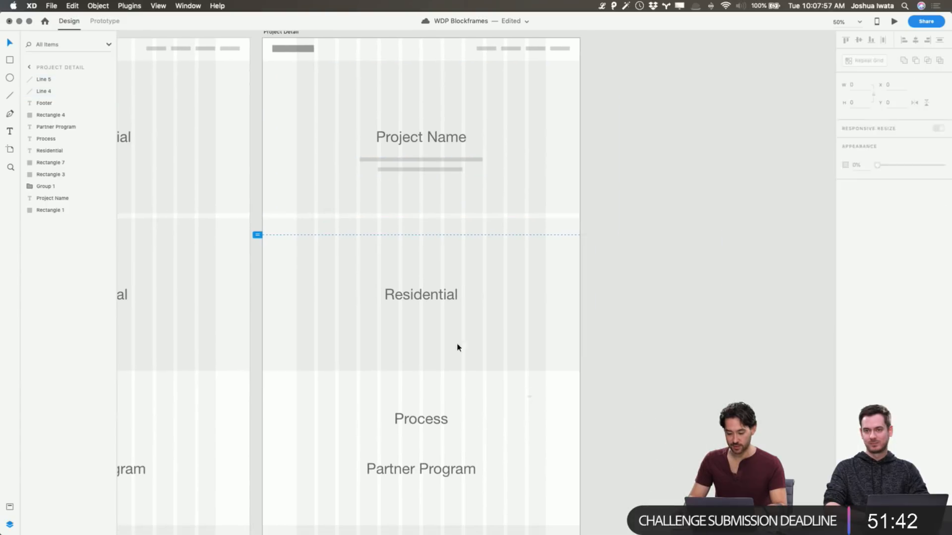
key("Escape")
left_click(492, 319)
key("Delete")
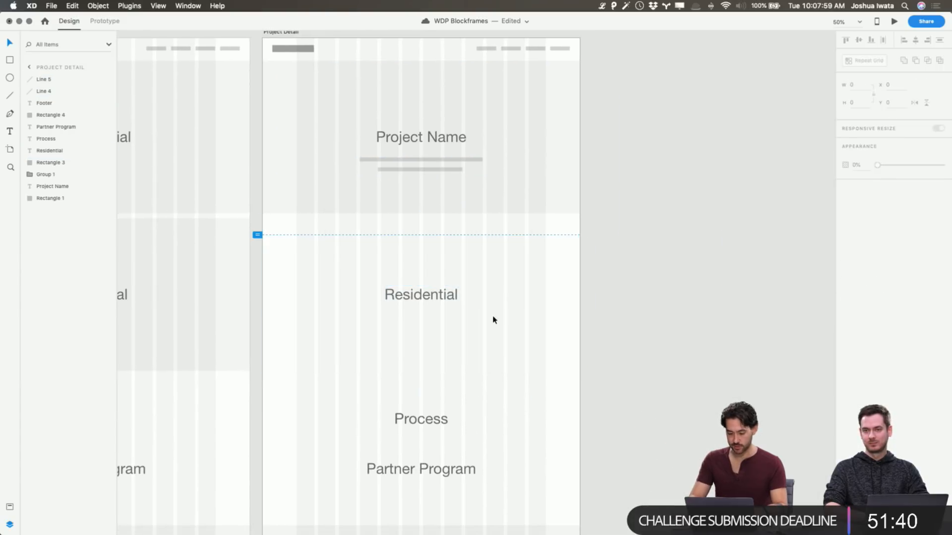
left_click(439, 199)
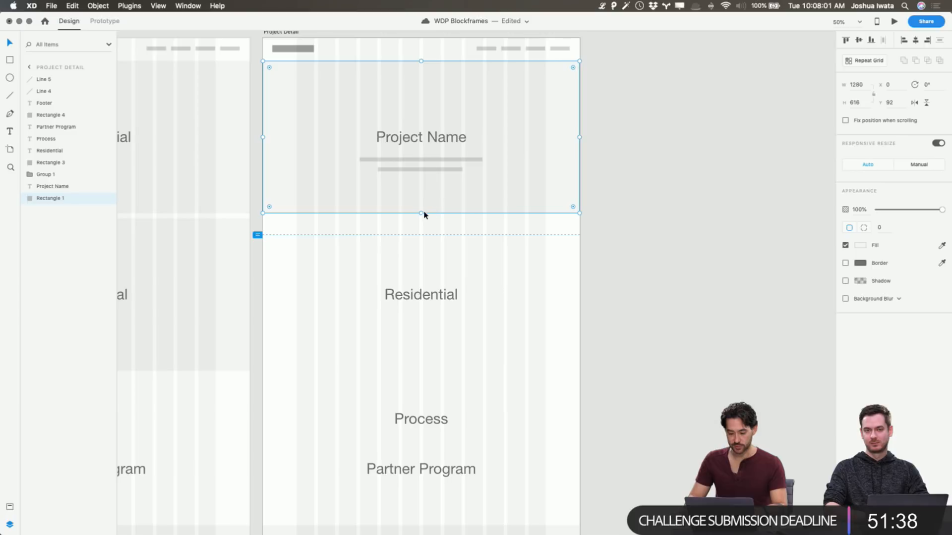
left_click_drag(420, 213, 423, 234)
Change the Residential title on the Project Detail artboard to Process Photos
left_click(431, 294)
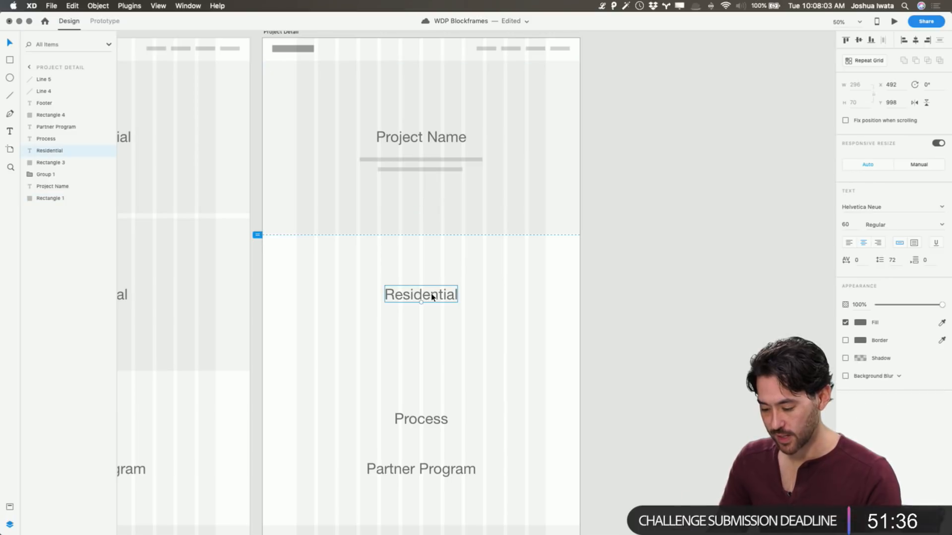
double_click(431, 294)
type("Process ")
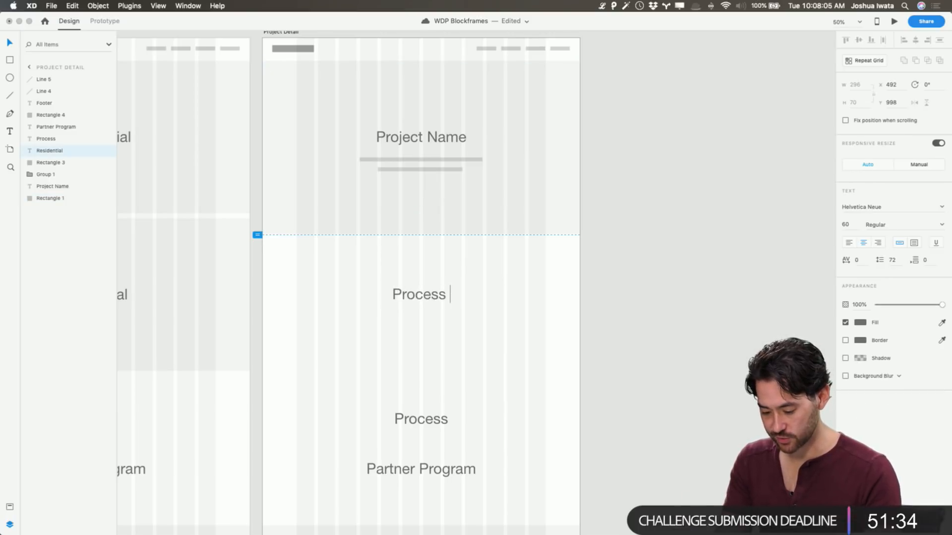
type("Photos")
key("Escape")
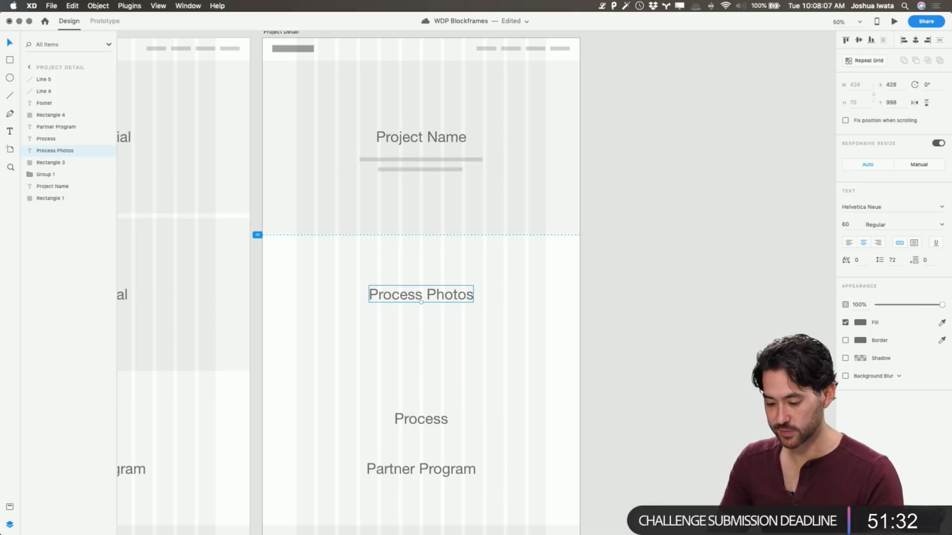
left_click(689, 220)
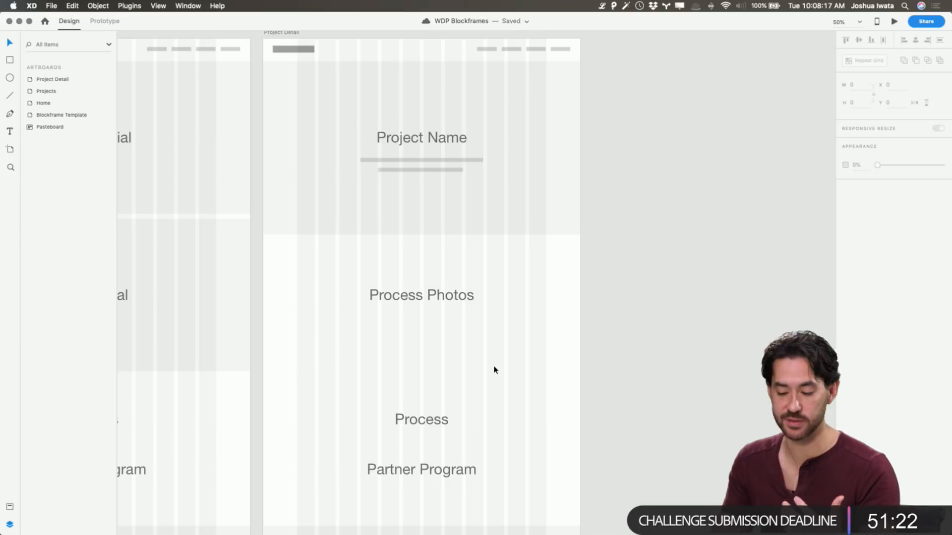
Delete the Process and Partner Program titles from the Project Detail artboard
scroll(448, 345, "down", 2)
left_click_drag(388, 347, 433, 451)
key("Delete")
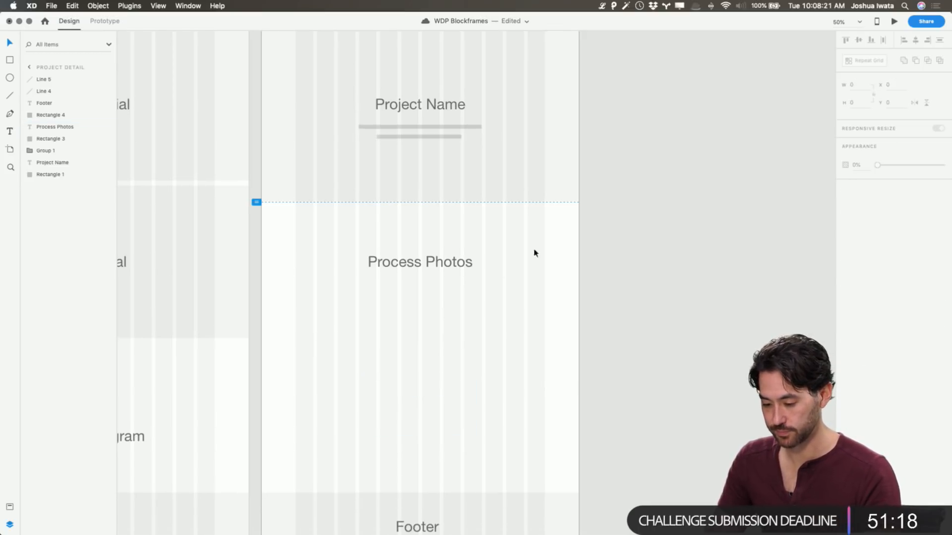
Duplicate the Project Name background down to the footer and place a copy of the Process Photos title on it
left_click(552, 159)
key("super+d")
left_click_drag(544, 117, 556, 408)
left_click(427, 261)
key("super+d")
left_click_drag(426, 261, 431, 384)
Change the copied title's text to Final Result Photos
double_click(432, 378)
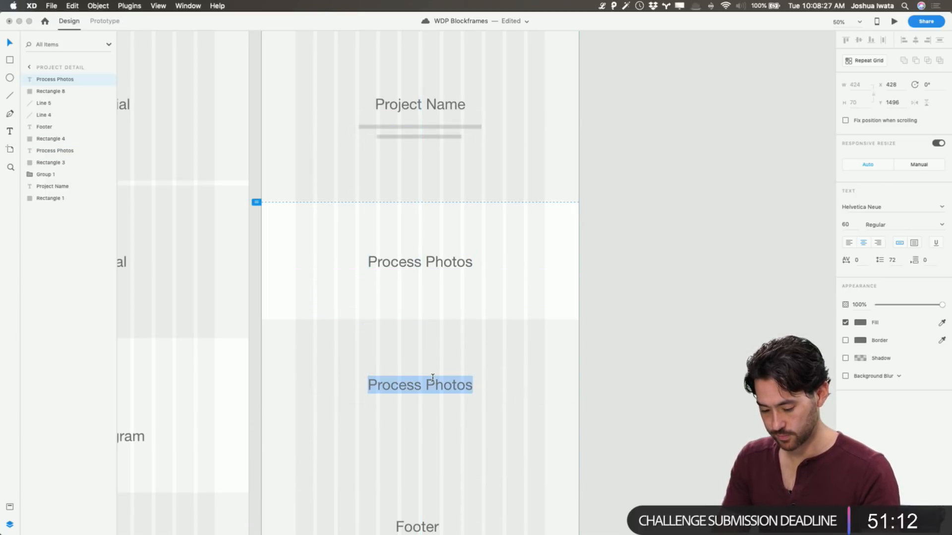
type("Final Result")
key("Escape")
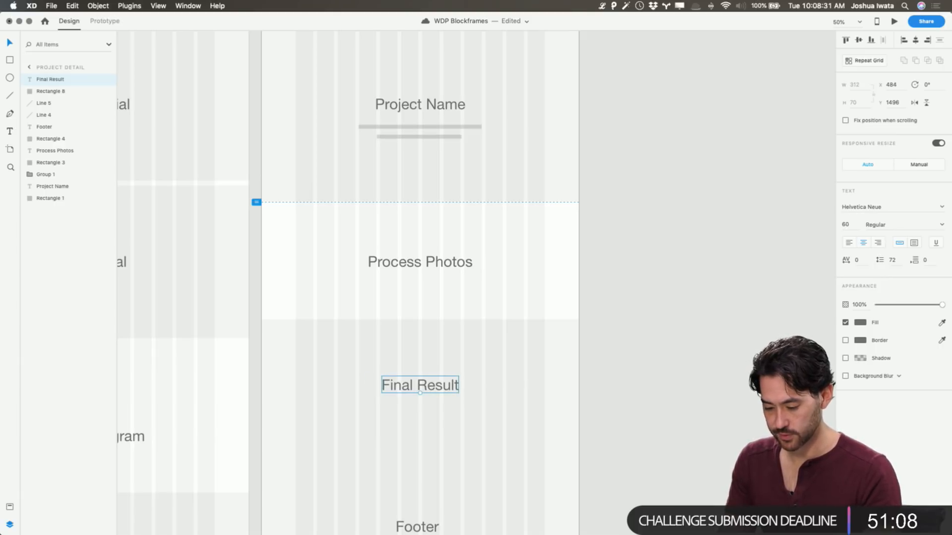
key("Return")
key("Right")
type("Ph")
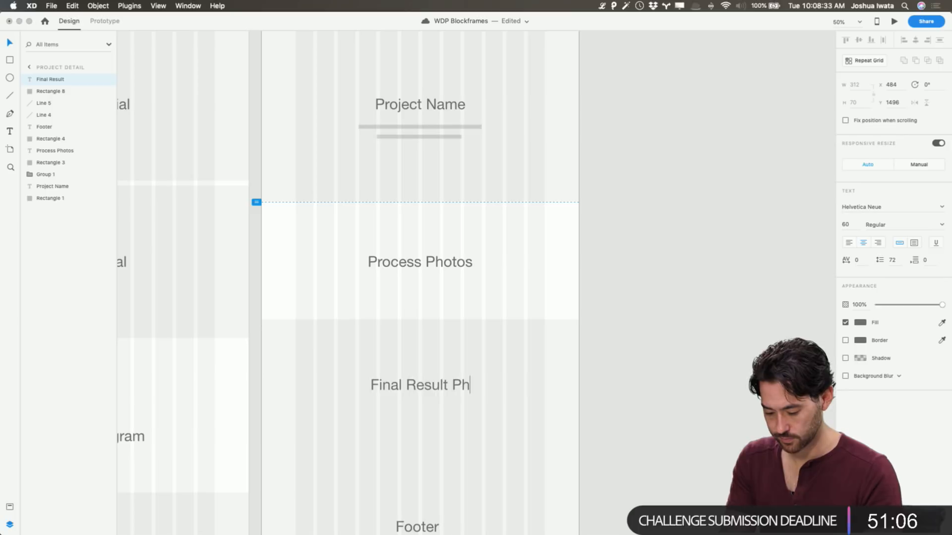
type("otos")
key("Escape")
key("Escape")
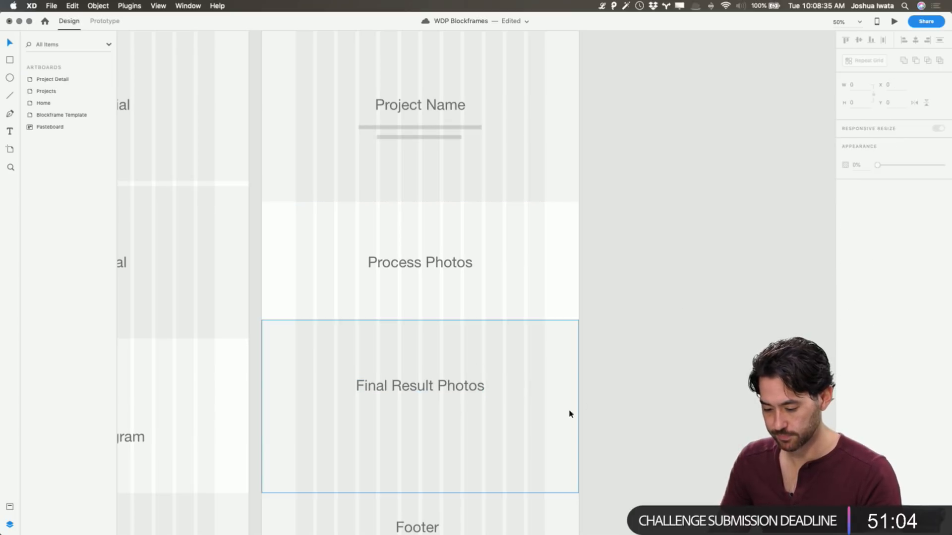
Move the Project Detail footer title and its background down by 10 to leave a narrow gap above them
scroll(552, 421, "down", 2)
left_click(478, 472)
left_click(429, 480, "shift")
key("shift+Down")
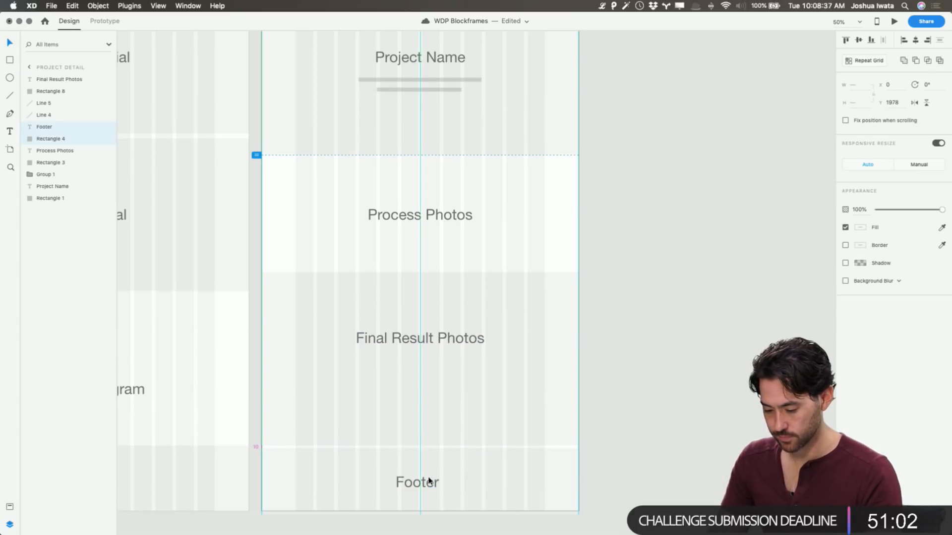
scroll(494, 480, "down", 1)
left_click(670, 358)
Duplicate the whole Project Detail artboard and place the copy beside the original
scroll(679, 287, "up", 10)
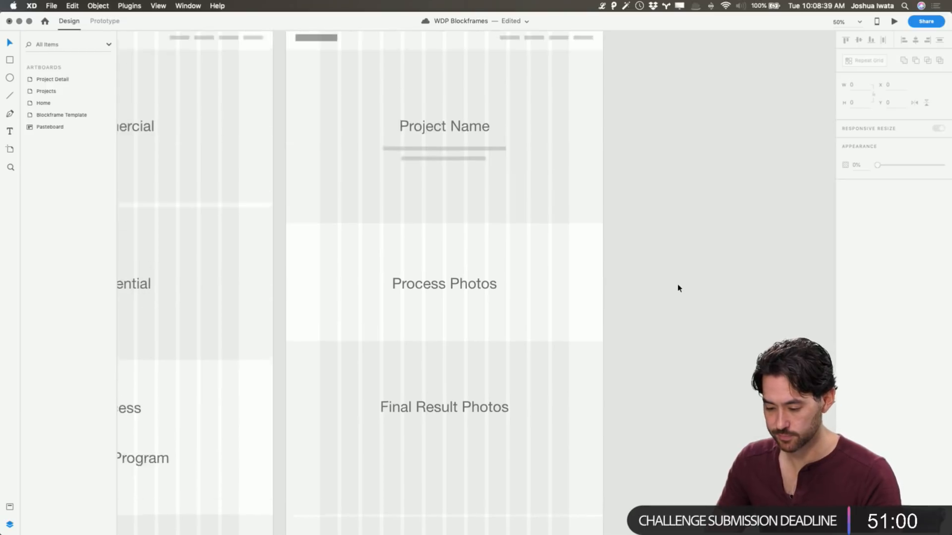
scroll(300, 186, "down", 4)
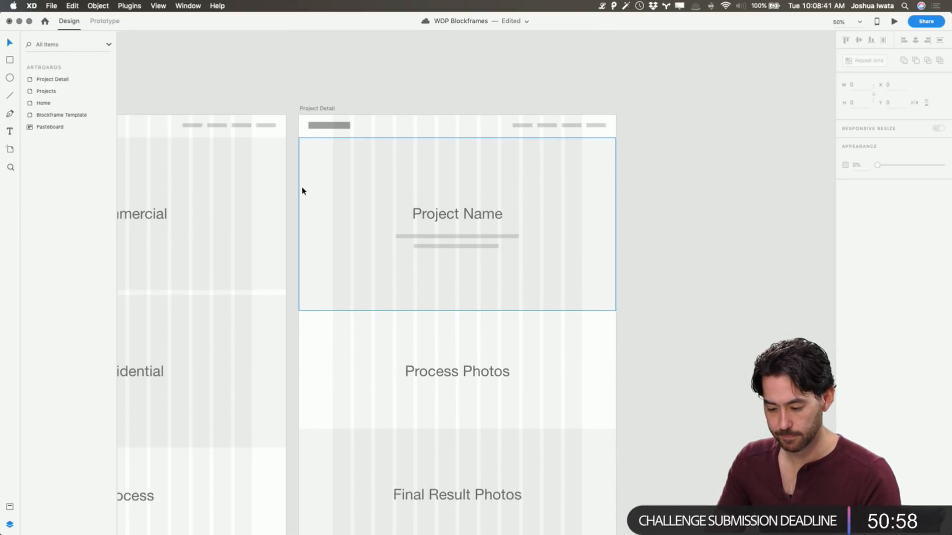
left_click(296, 93)
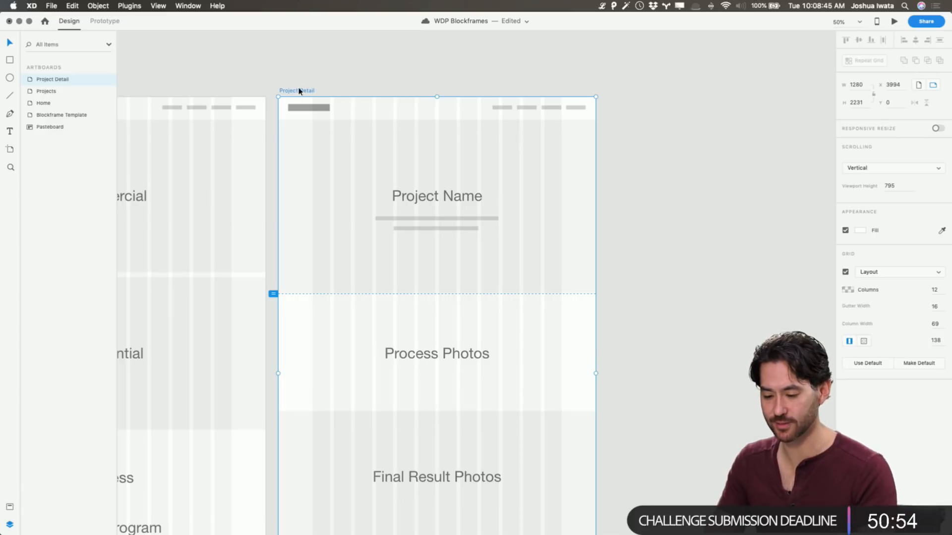
left_click_drag(297, 93, 627, 93, "alt")
left_click(637, 80)
scroll(637, 80, "right", 5)
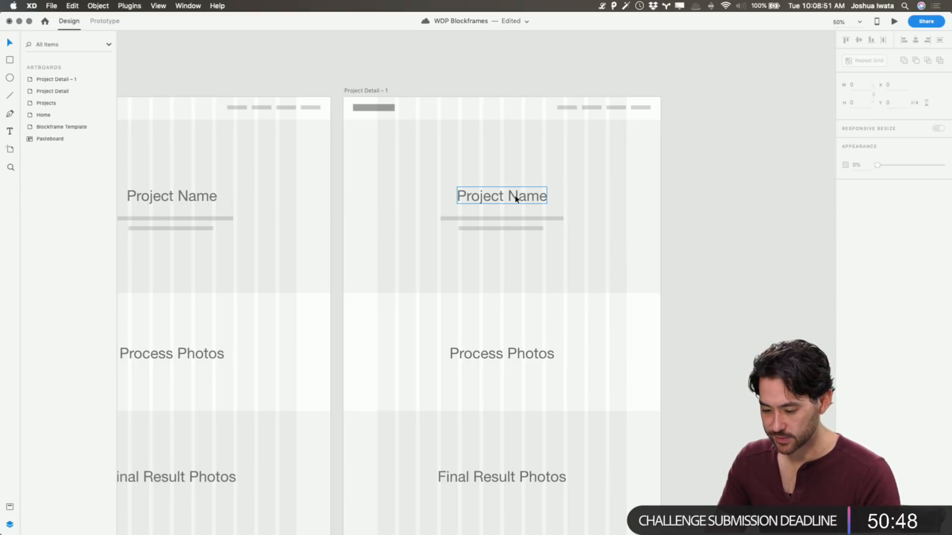
Rename the duplicated artboard as About
left_click(382, 91)
double_click(52, 80)
type("About")
key("Return")
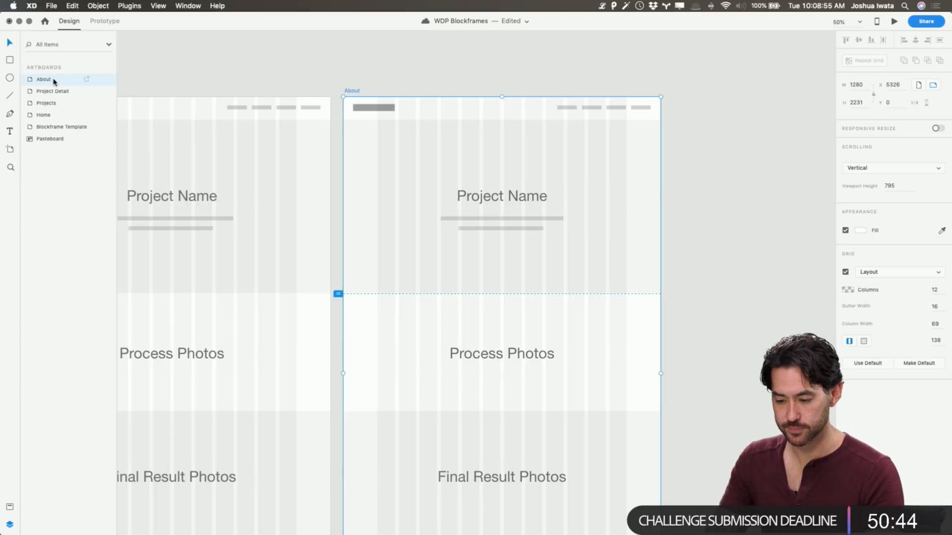
Change the Project Name title on the About artboard to Hero Photo
left_click(513, 199)
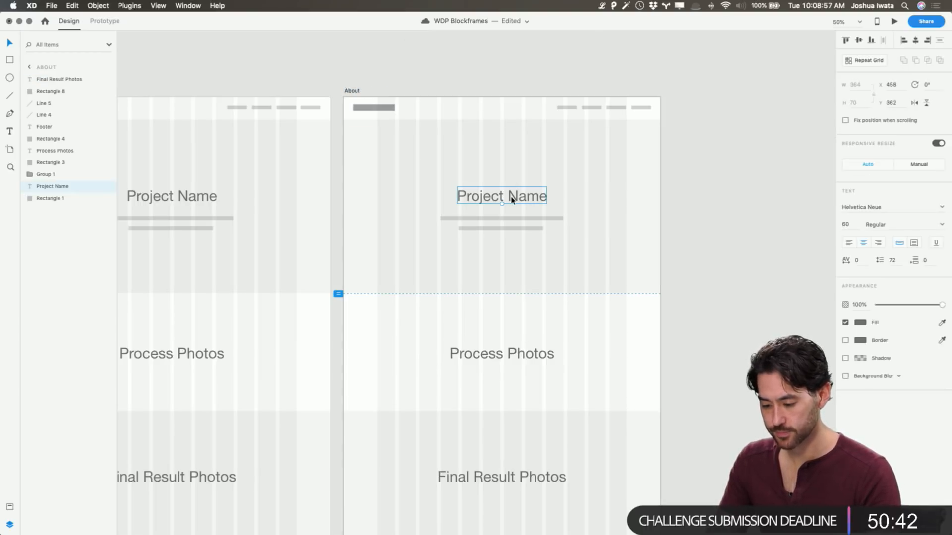
double_click(512, 197)
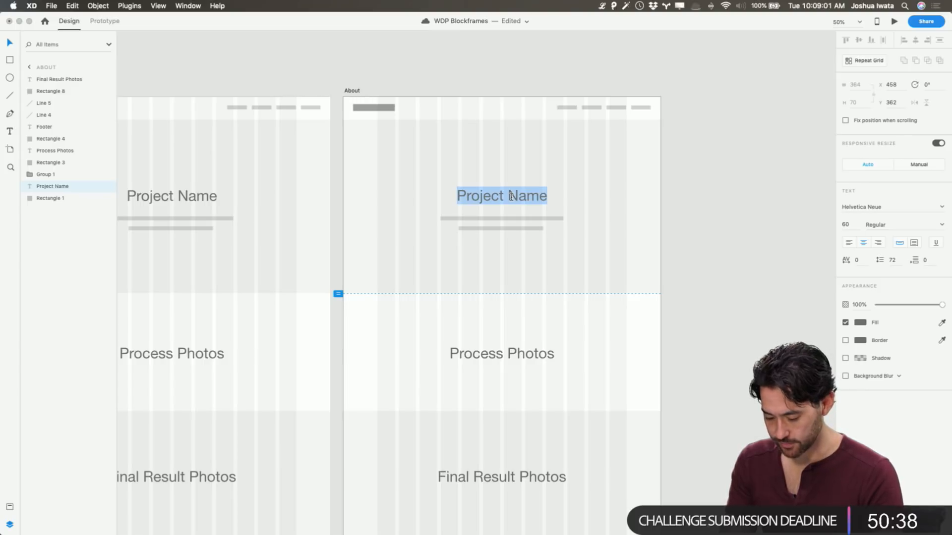
type("Photo")
key("Escape")
key("Return")
key("Left")
type("Hero")
key("Escape")
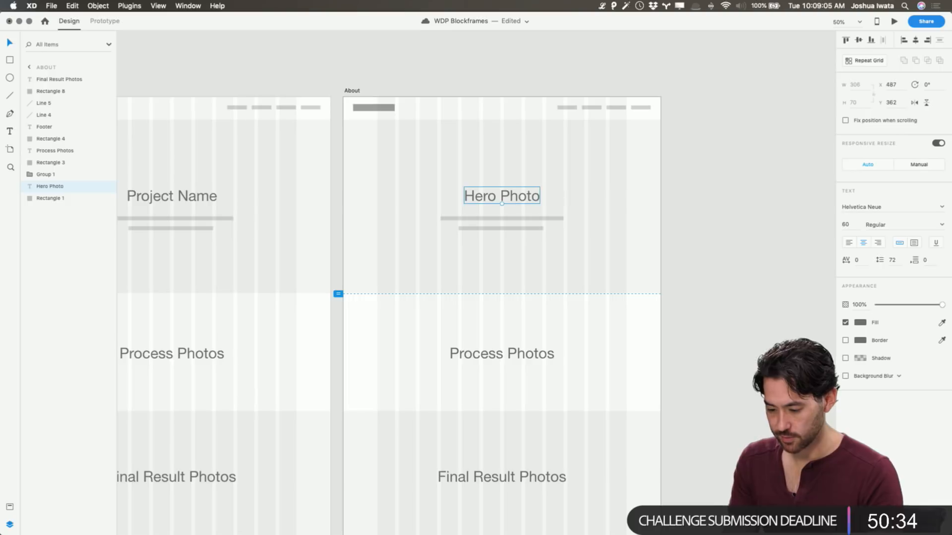
Delete the two placeholder text lines below the Hero Photo title
left_click(525, 219)
left_click(523, 229, "shift")
key("Delete")
left_click(732, 259)
Change the Process Photos title on the About artboard to About Text
scroll(731, 259, "down", 5)
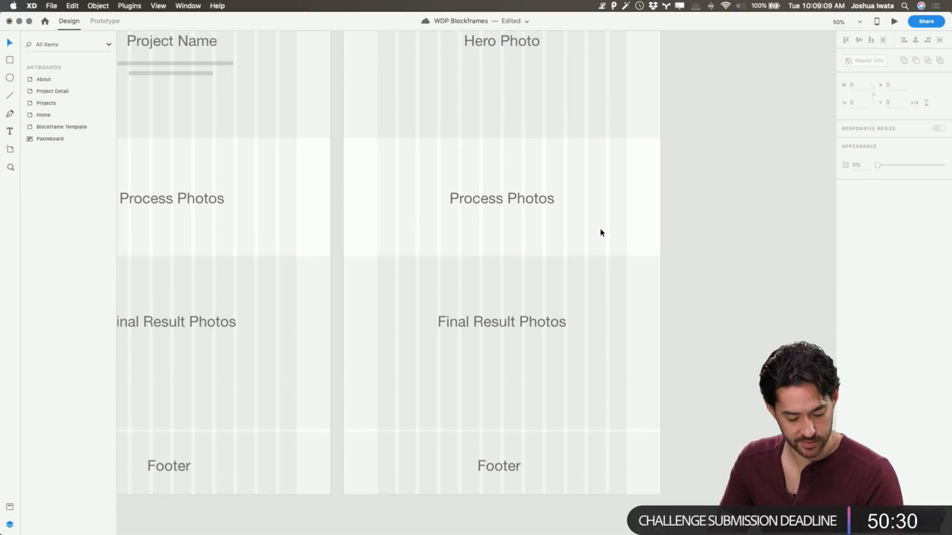
left_click(498, 203)
double_click(498, 204)
type("About Text")
key("Escape")
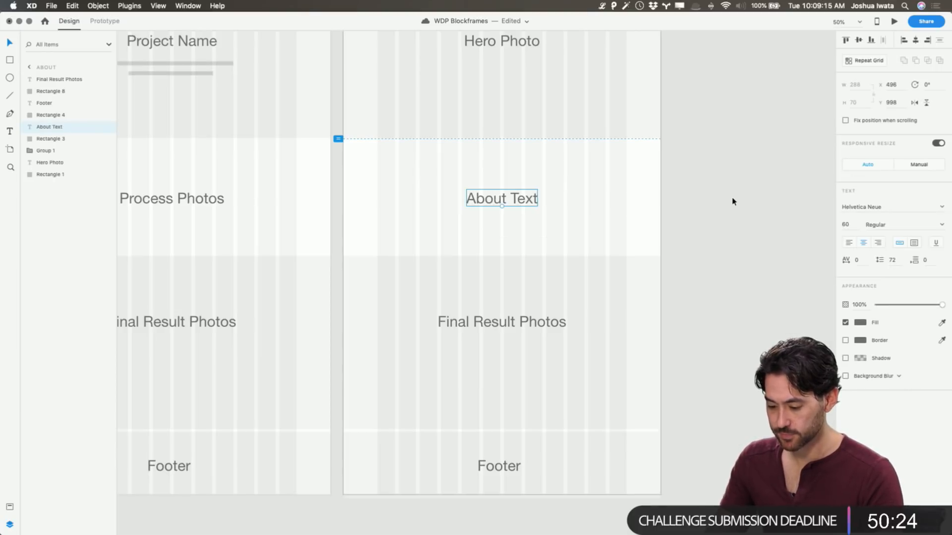
key("Escape")
Change the Final Result Photos title on the About artboard to Bios & Photos
scroll(602, 208, "down", 5)
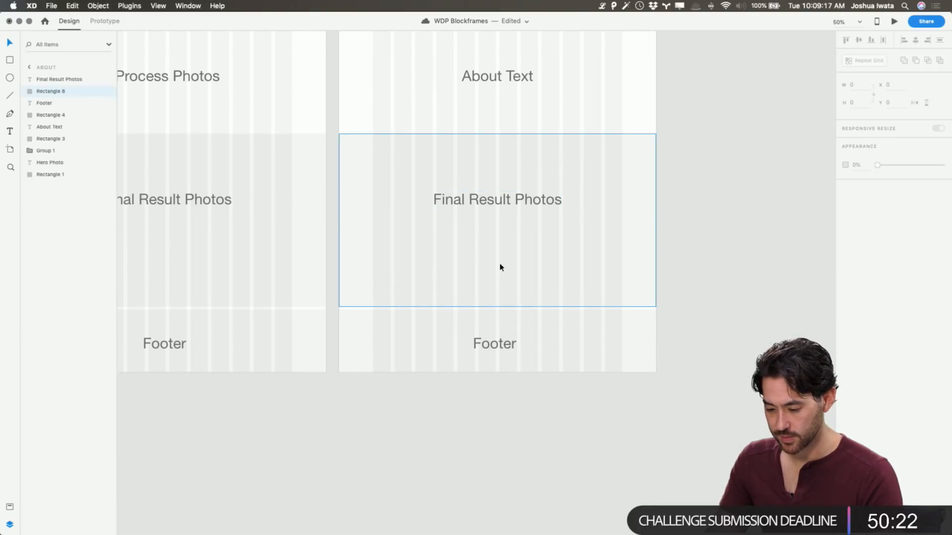
left_click(495, 194)
double_click(495, 199)
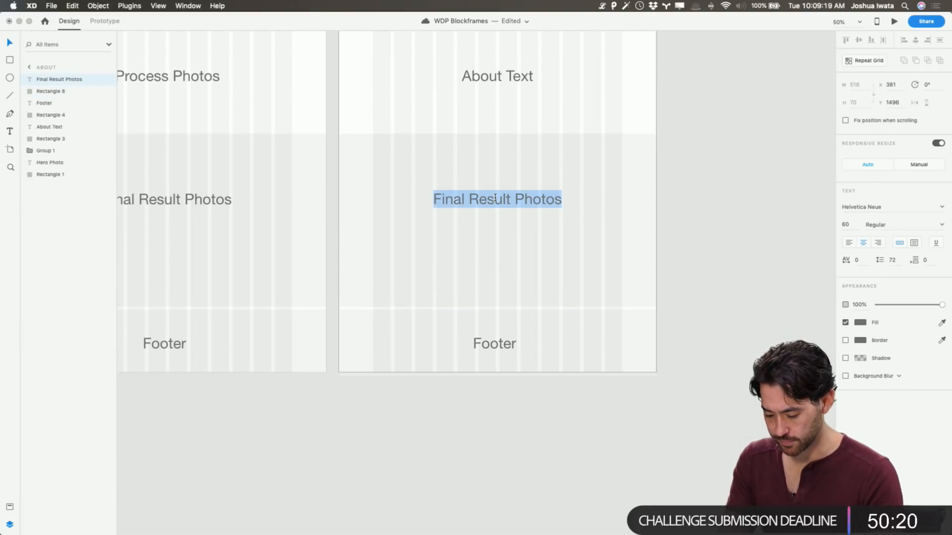
type("Bios ")
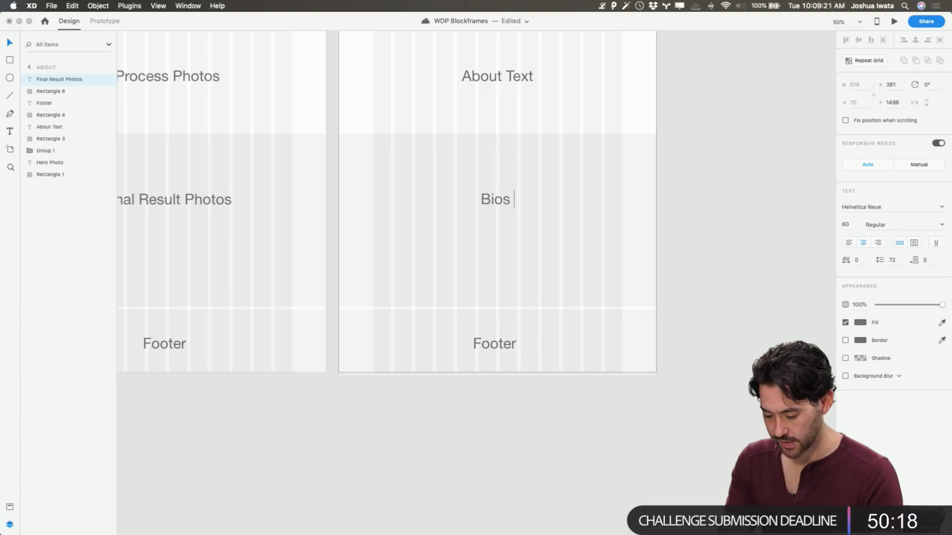
type("& Photos")
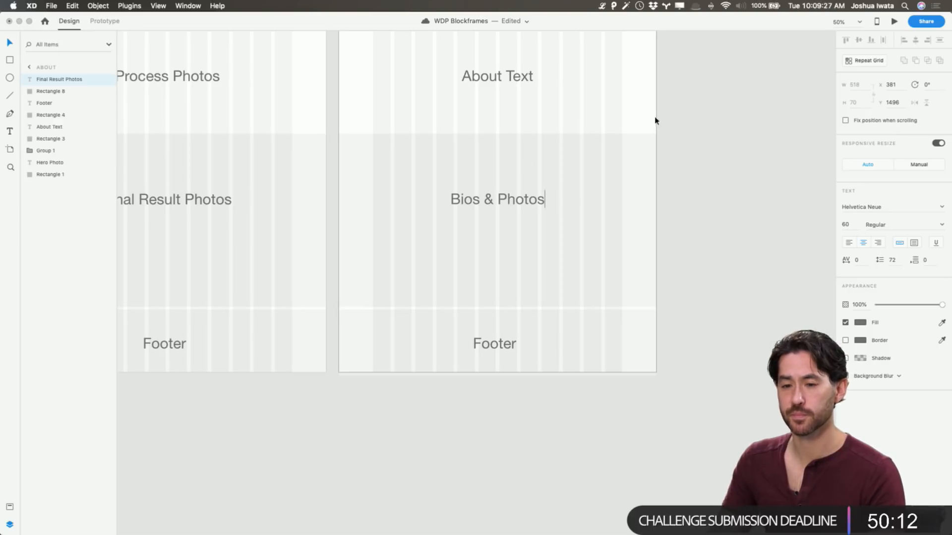
key("Escape")
left_click(736, 219)
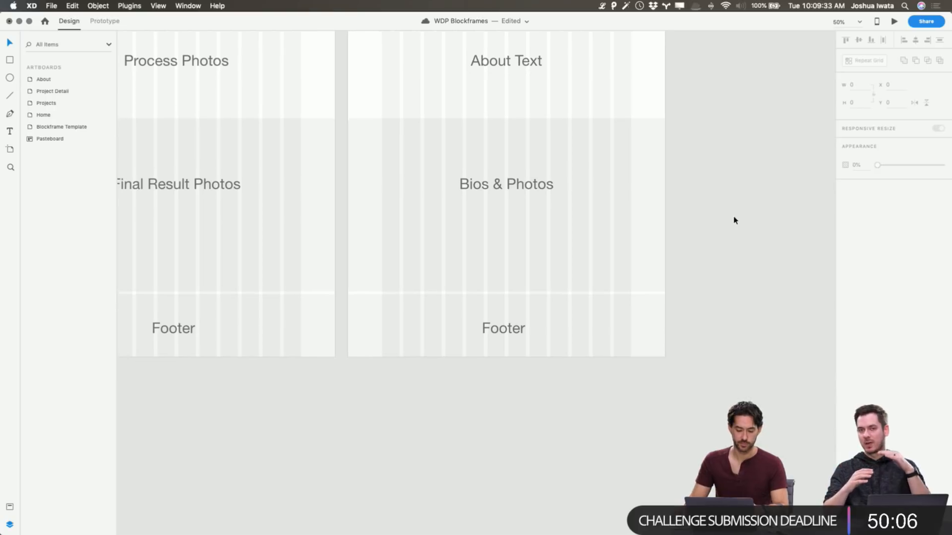
Review the section layouts of the Home, Projects, Project Detail and About blockframes
scroll(504, 201, "up", 5)
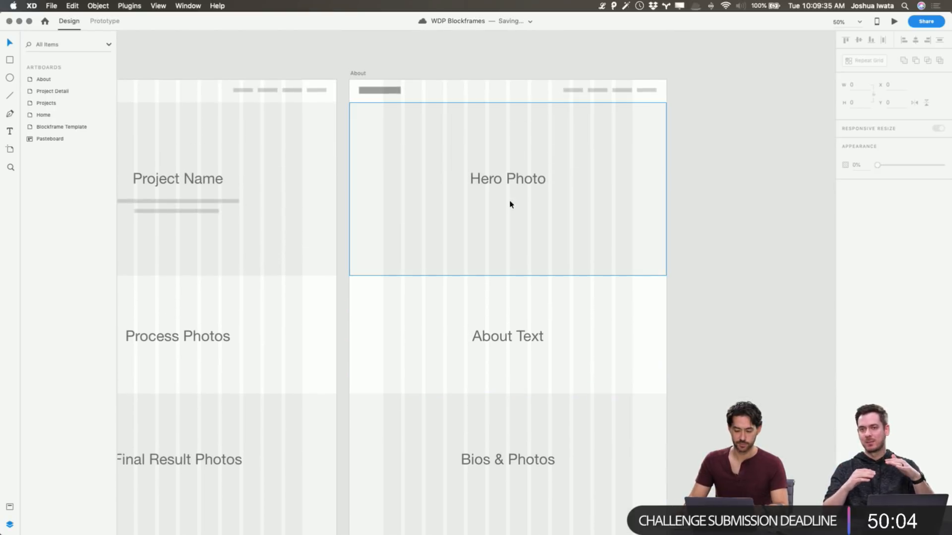
scroll(739, 215, "left", 1)
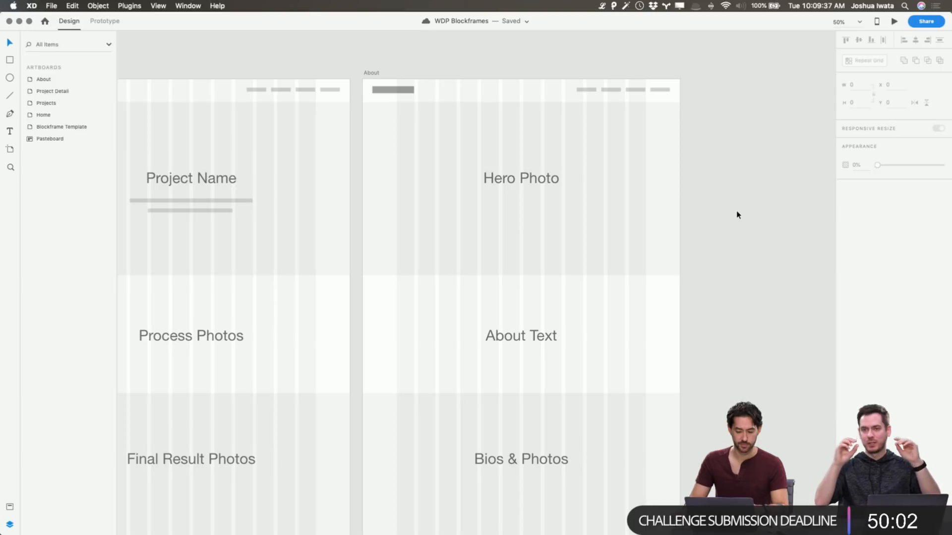
scroll(738, 216, "left", 1)
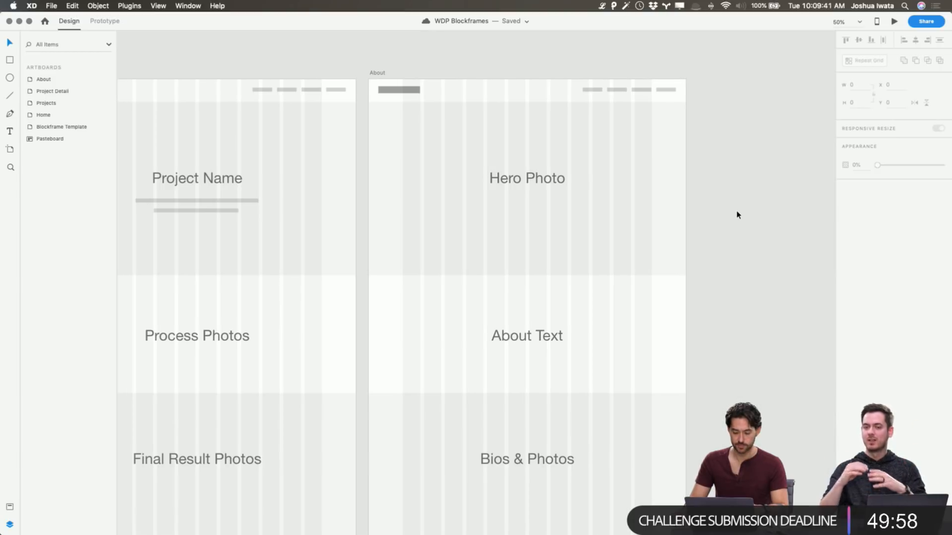
scroll(738, 215, "left", 10)
scroll(738, 215, "right", 2)
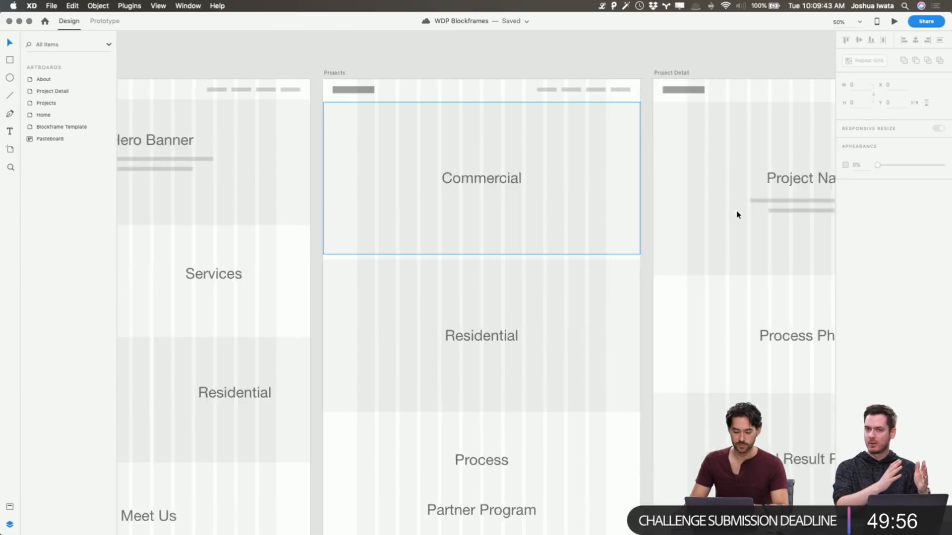
scroll(738, 215, "right", 15)
scroll(738, 215, "left", 4)
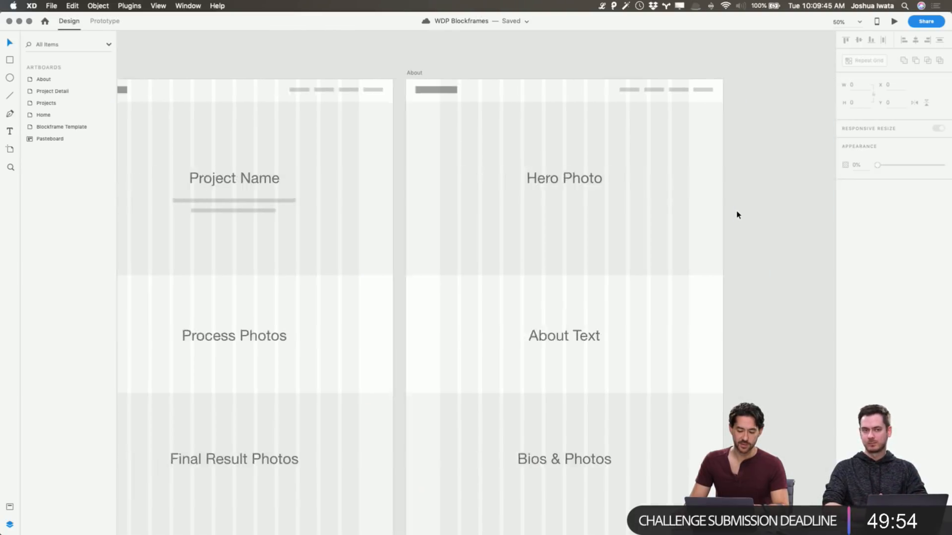
scroll(738, 215, "left", 2)
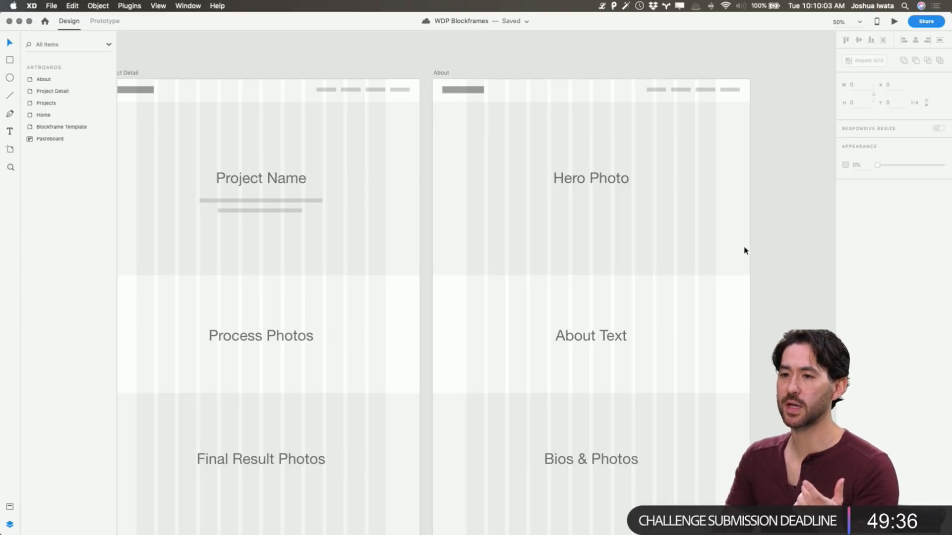
scroll(616, 295, "left", 10)
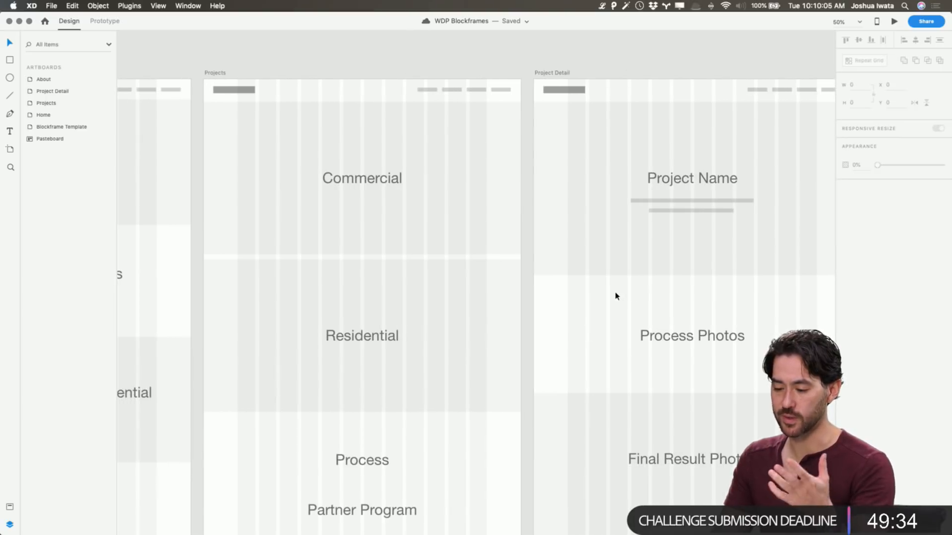
scroll(622, 300, "down", 5)
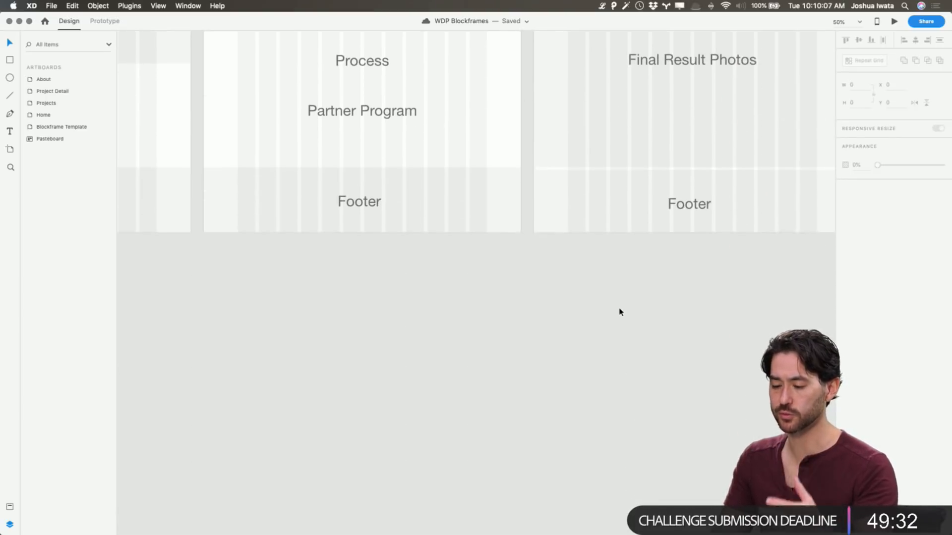
scroll(619, 311, "up", 6)
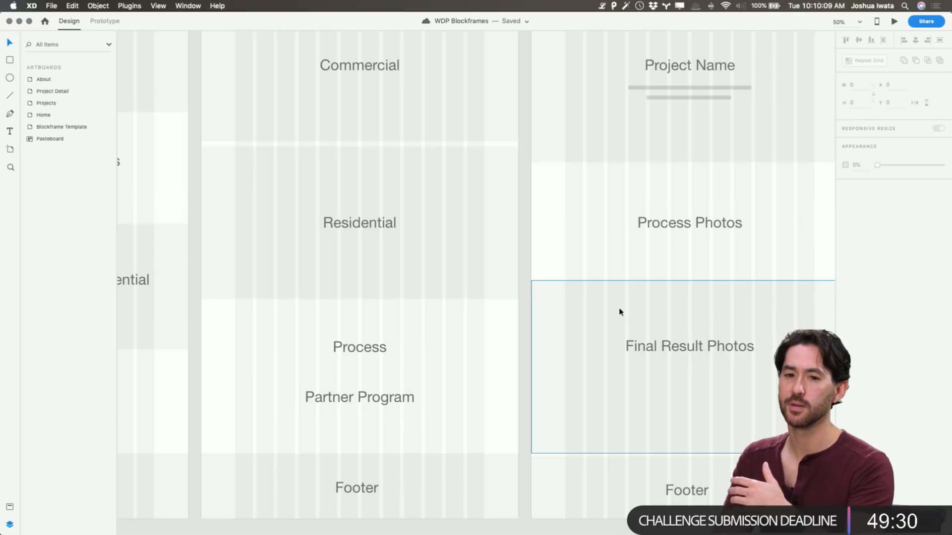
scroll(620, 311, "left", 12)
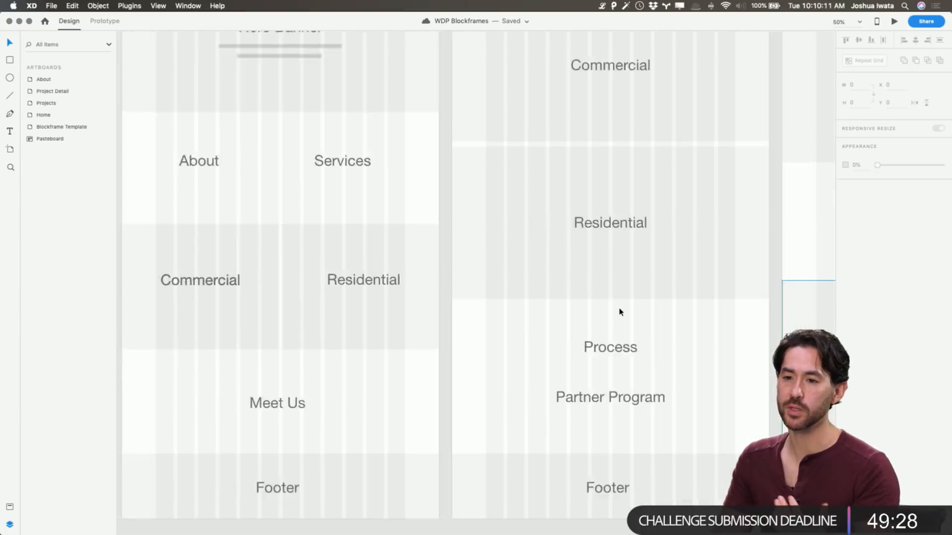
scroll(620, 311, "up", 3)
scroll(619, 312, "right", 9)
scroll(619, 312, "down", 5)
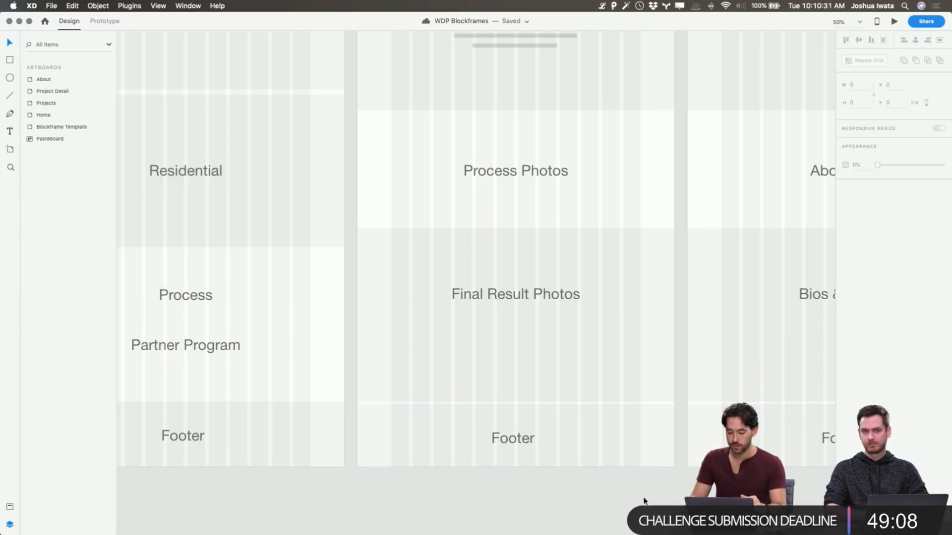
scroll(693, 347, "right", 5)
scroll(694, 348, "up", 3)
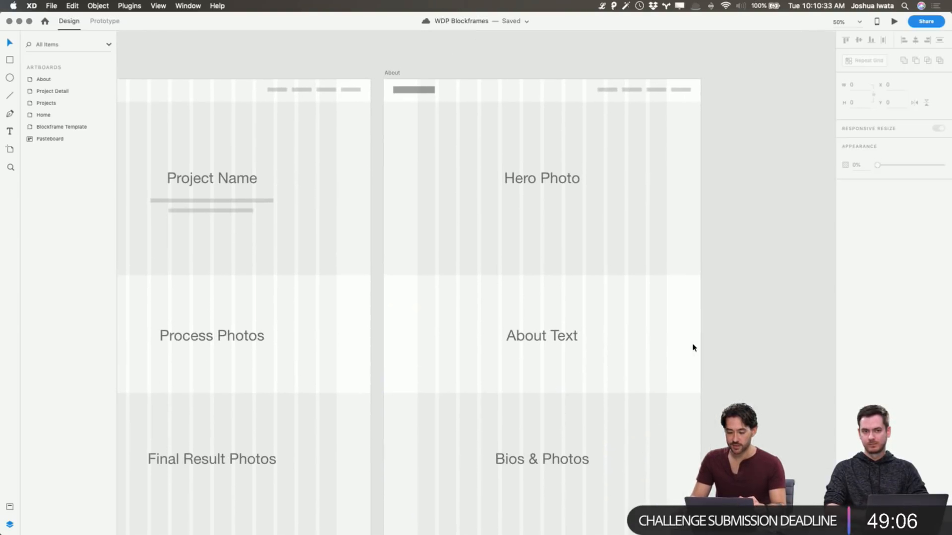
scroll(693, 347, "left", 15)
scroll(693, 347, "right", 10)
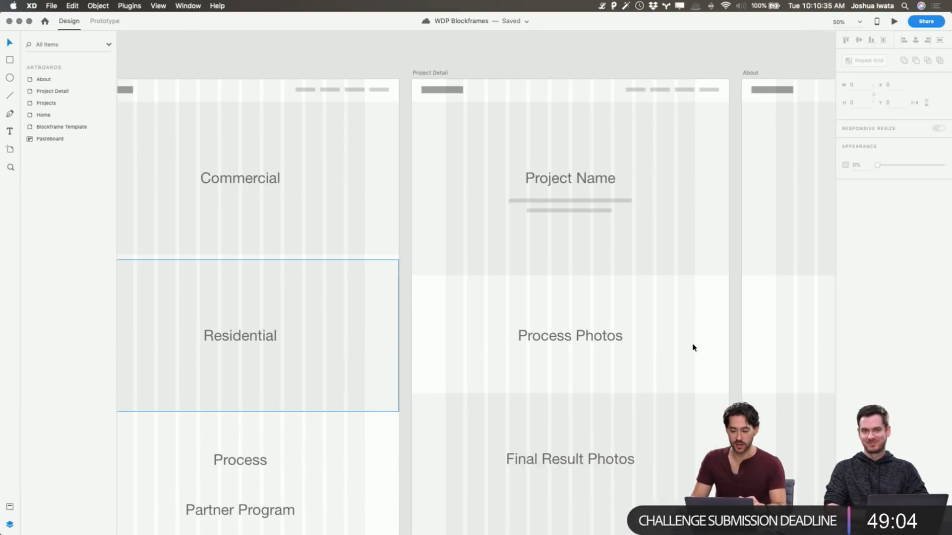
scroll(692, 347, "left", 10)
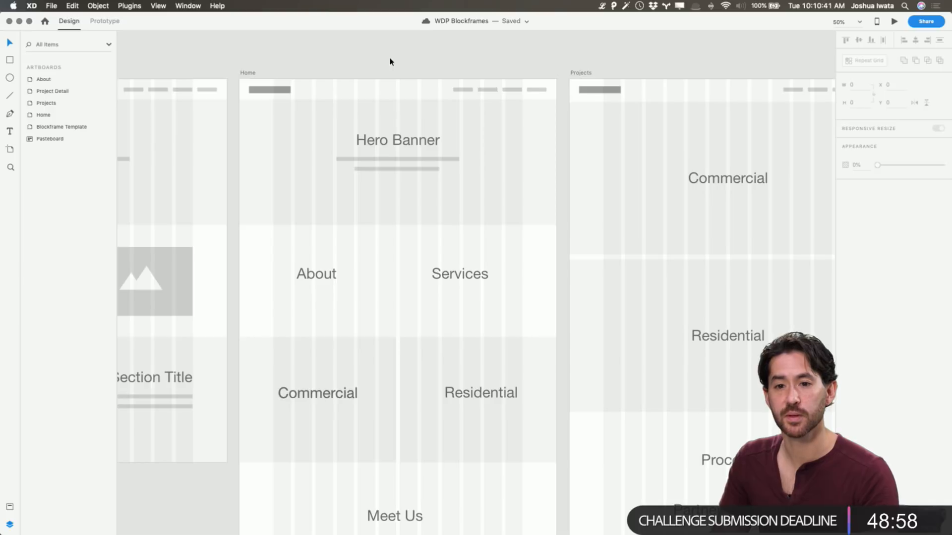
scroll(390, 61, "left", 3)
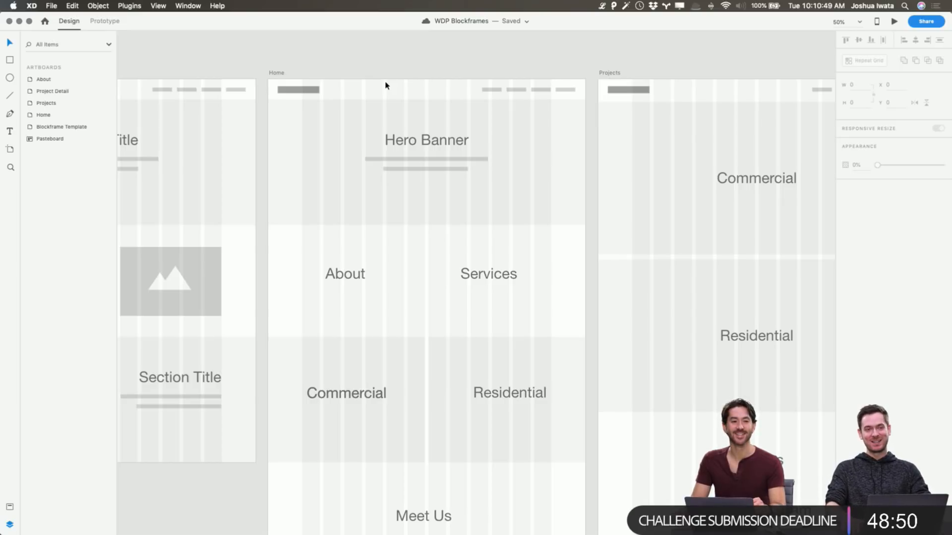
scroll(387, 85, "right", 1)
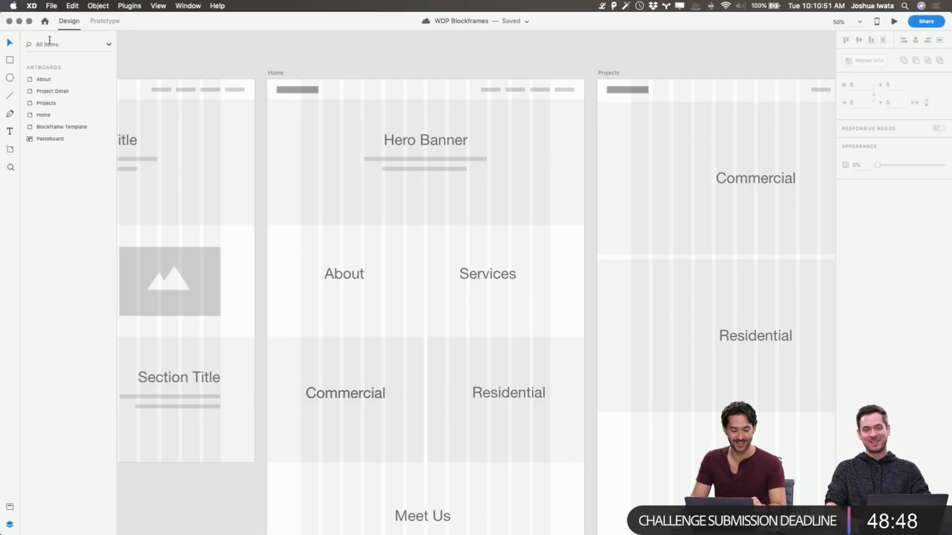
Open the WDP Wireframes cloud document and bring its Wireframe Template artboard into view
left_click(51, 6)
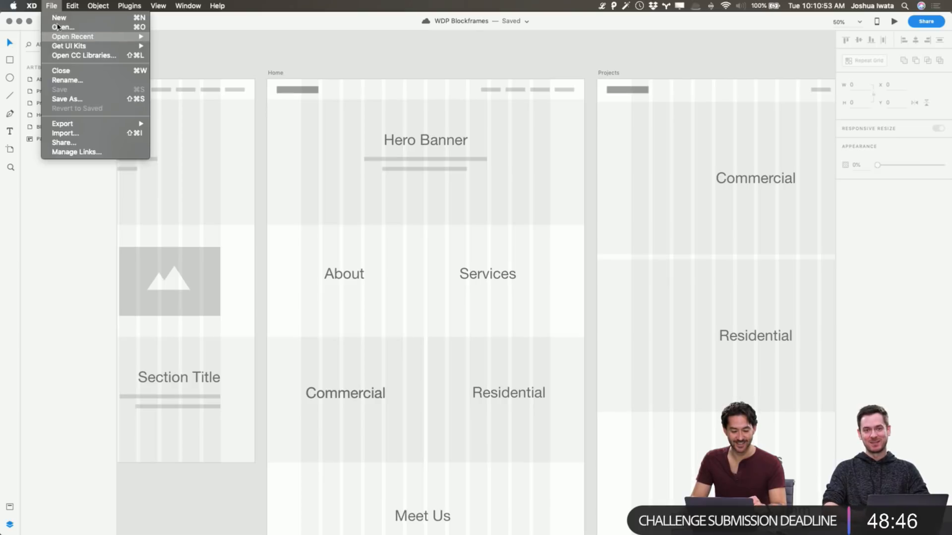
left_click(56, 28)
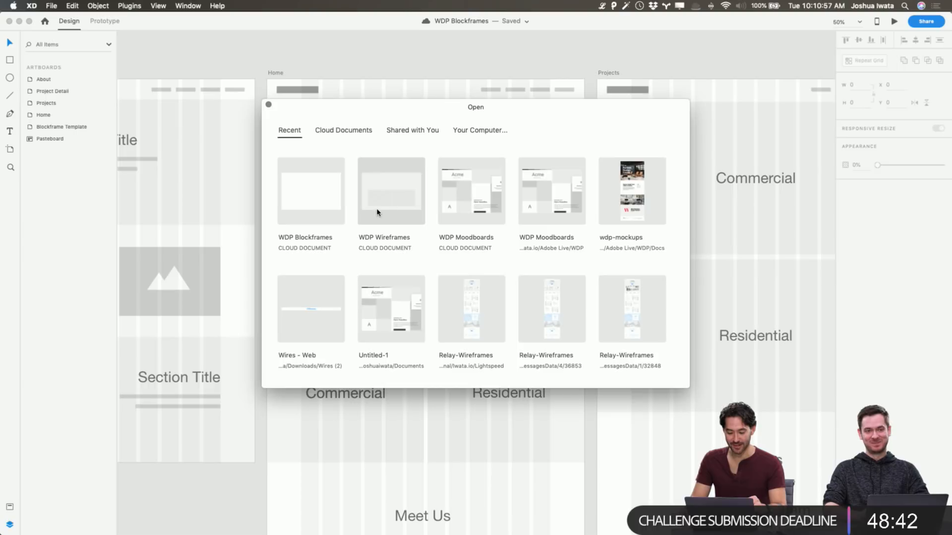
left_click(401, 202)
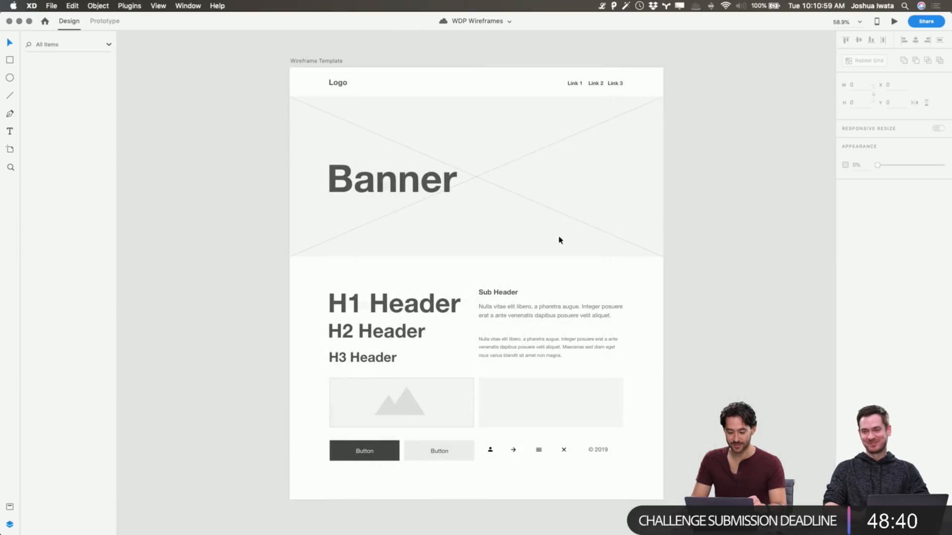
scroll(604, 164, "right", 1)
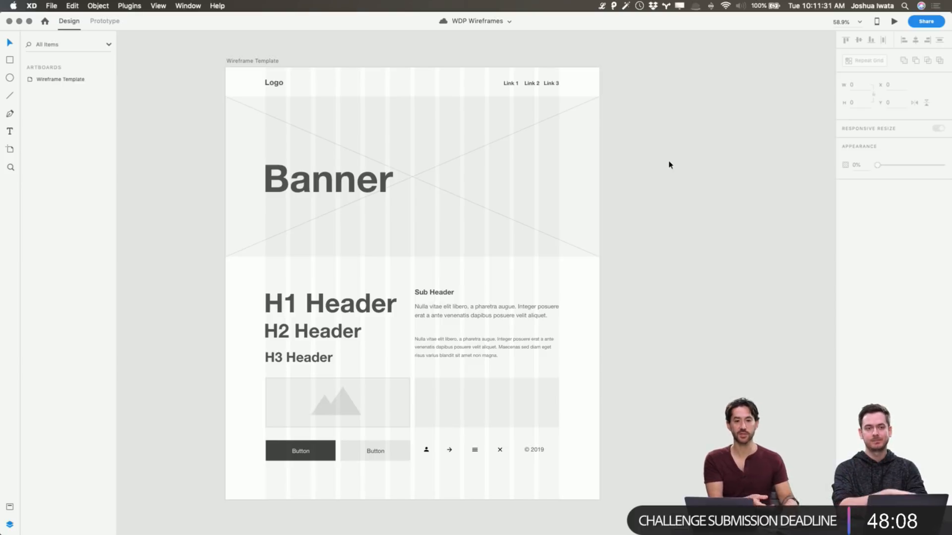
Display the document's assets with the character styles and symbols for the wireframe template
scroll(667, 162, "right", 5)
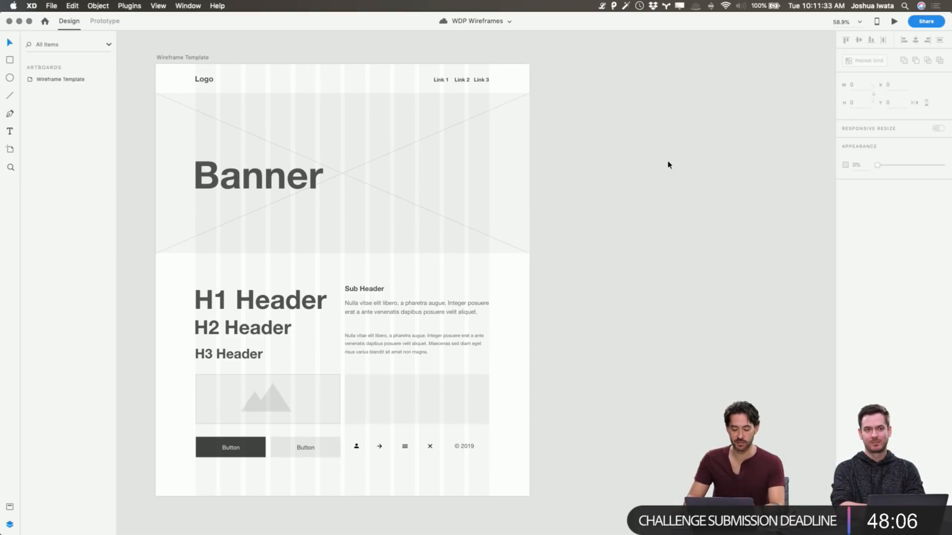
scroll(180, 61, "left", 1)
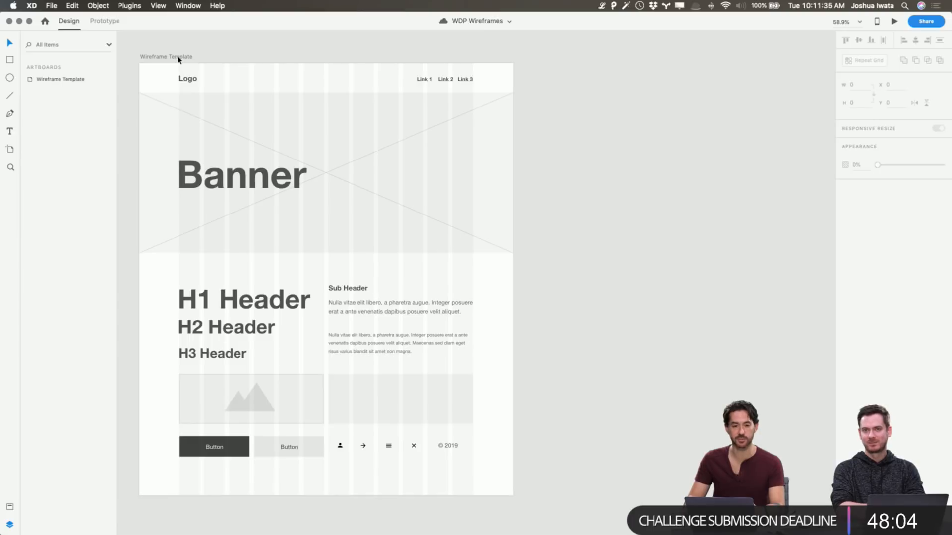
scroll(179, 60, "right", 1)
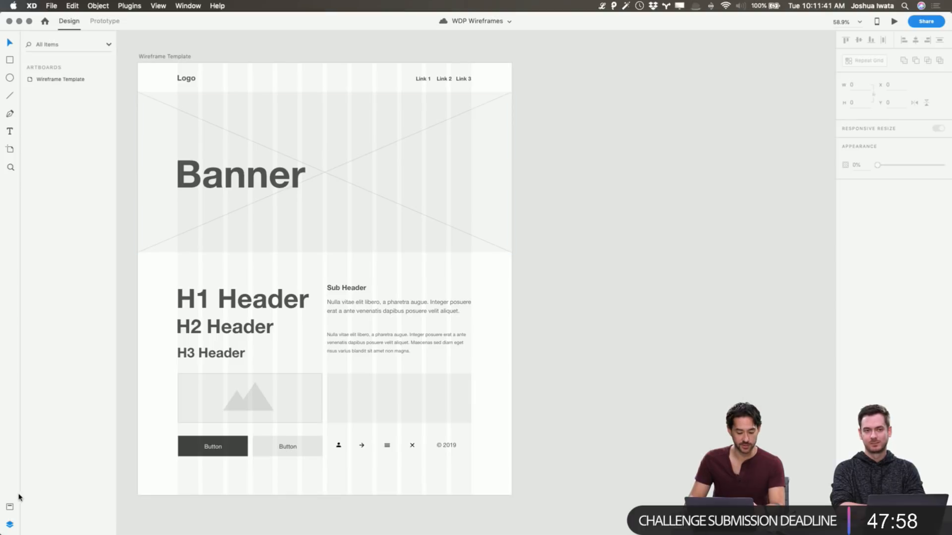
left_click(9, 506)
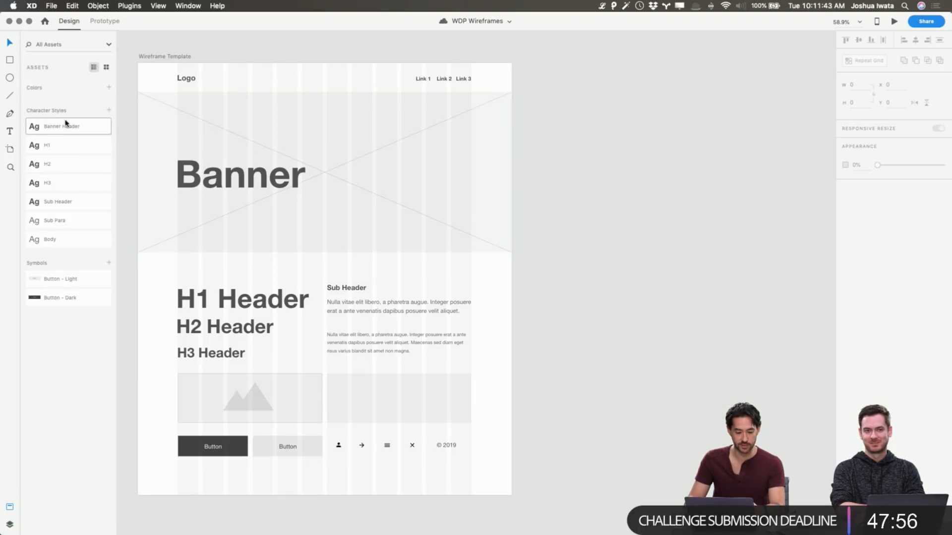
Try the H1 and H2 character styles on the Banner text, and restore its Banner Header style
left_click(213, 176)
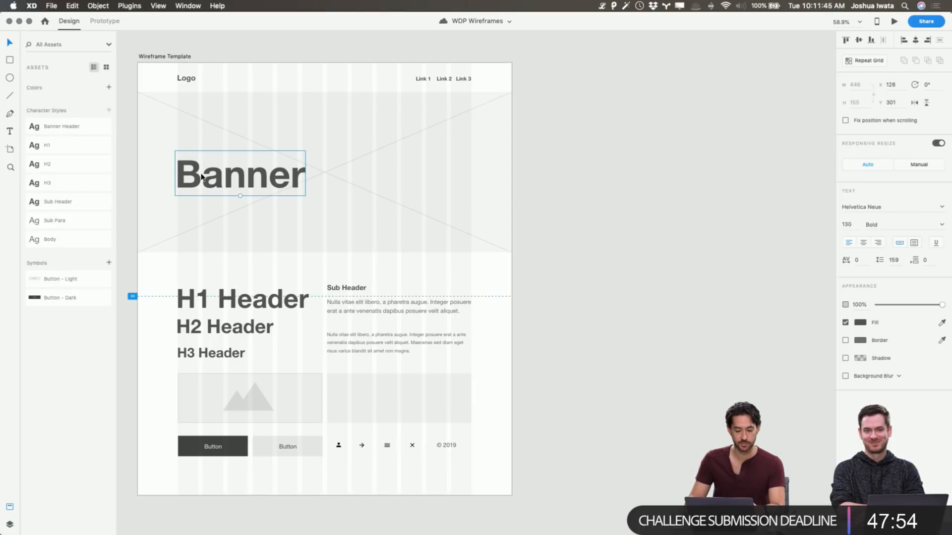
left_click(60, 145)
left_click(62, 164)
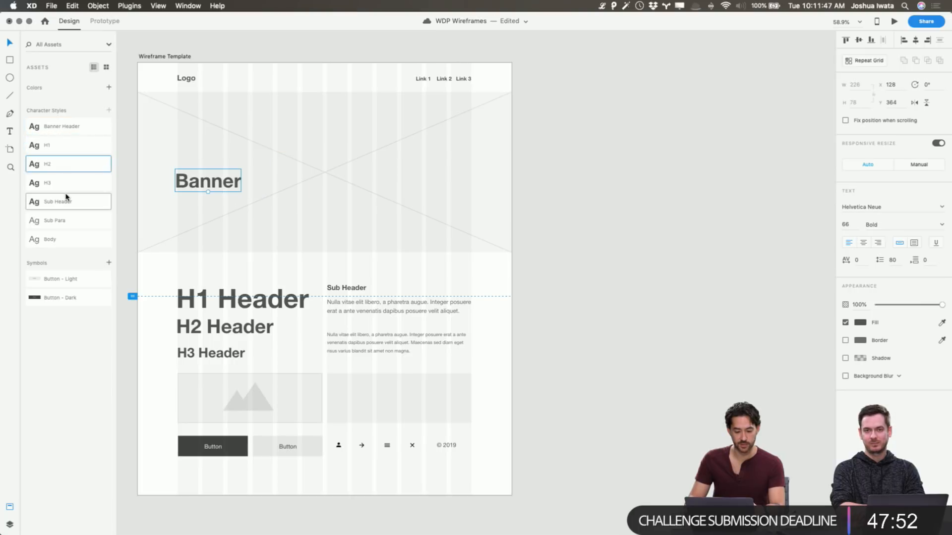
left_click(66, 147)
left_click(68, 130)
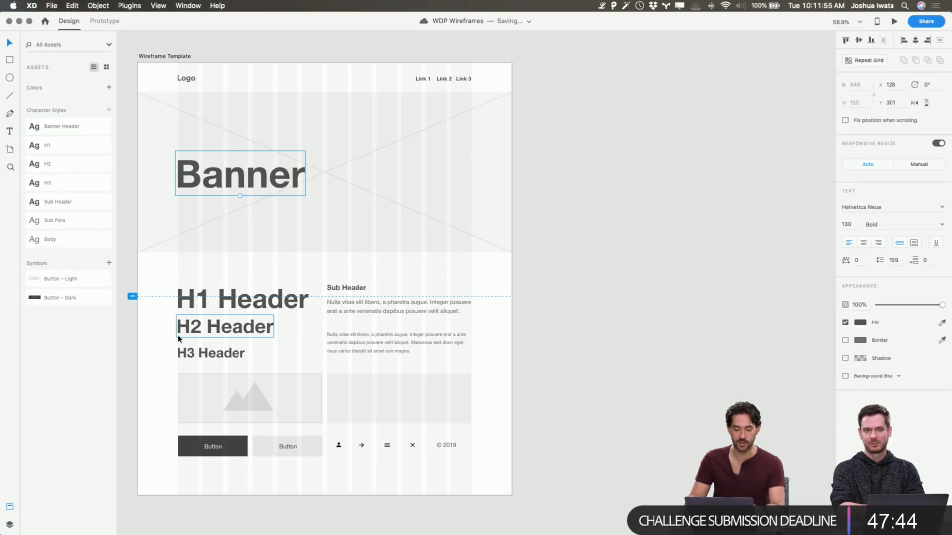
left_click(623, 270)
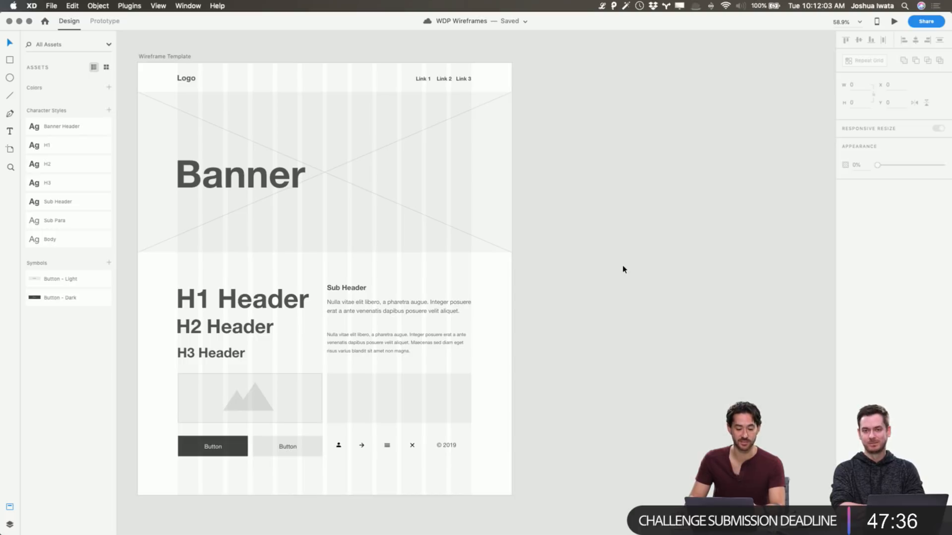
Duplicate the Wireframe Template artboard and place the copy directly beside the original
left_click(167, 58)
left_click_drag(166, 57, 554, 58)
scroll(553, 57, "right", 3)
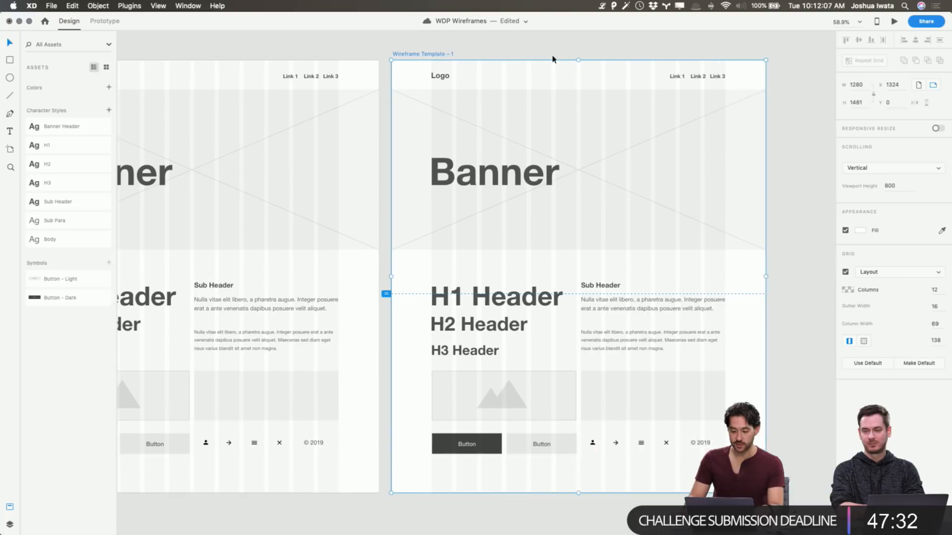
scroll(553, 59, "right", 1)
Delete all the sample headers, text, image placeholders, buttons and icons below the banner on the duplicated artboard
left_click_drag(721, 478, 676, 437)
left_click(709, 461)
left_click_drag(716, 468, 389, 272)
key("Delete")
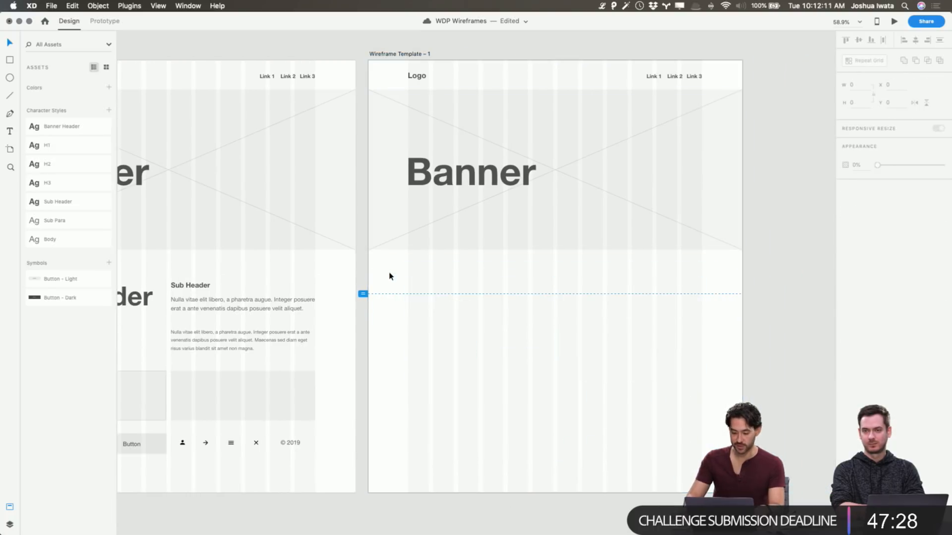
Replace the Logo text on the duplicated artboard with WDP
double_click(420, 76)
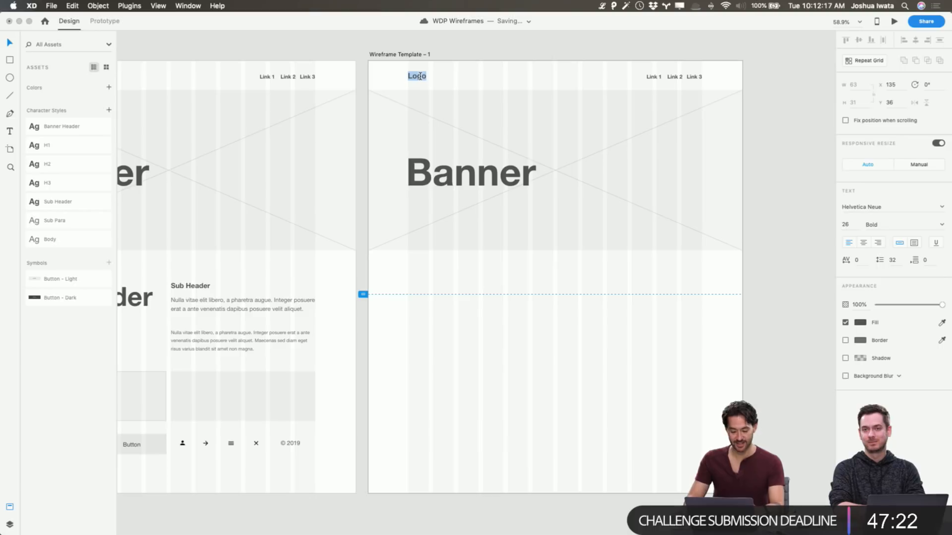
type("WDP")
key("Escape")
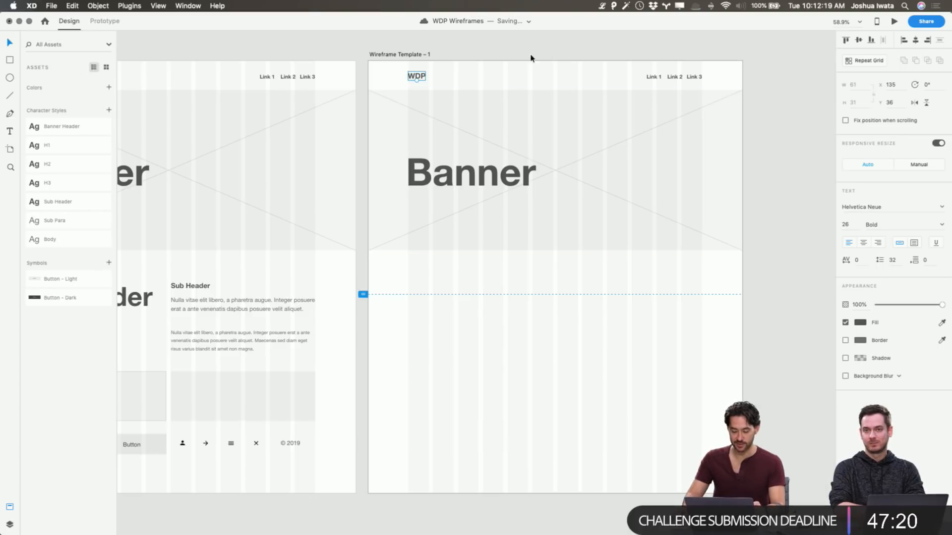
left_click(573, 44)
Extend the banner placeholder's bottom edge down to the viewport line, making it about 698 px high
scroll(429, 88, "left", 1)
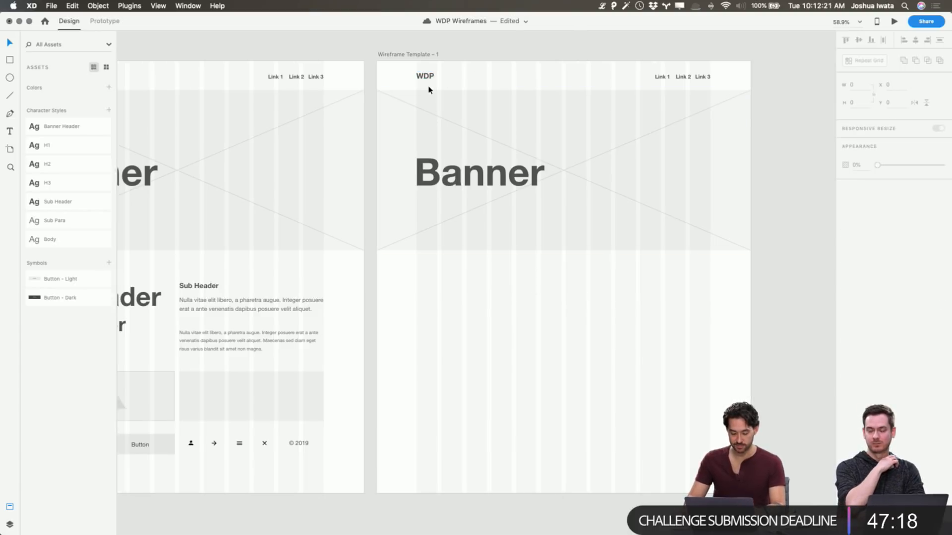
scroll(429, 89, "left", 2)
scroll(429, 89, "up", 3)
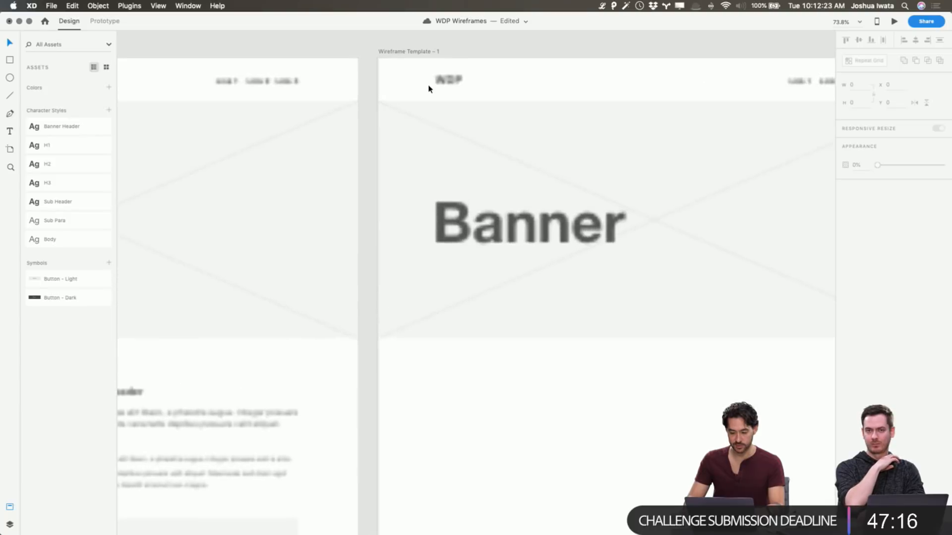
scroll(444, 89, "right", 5)
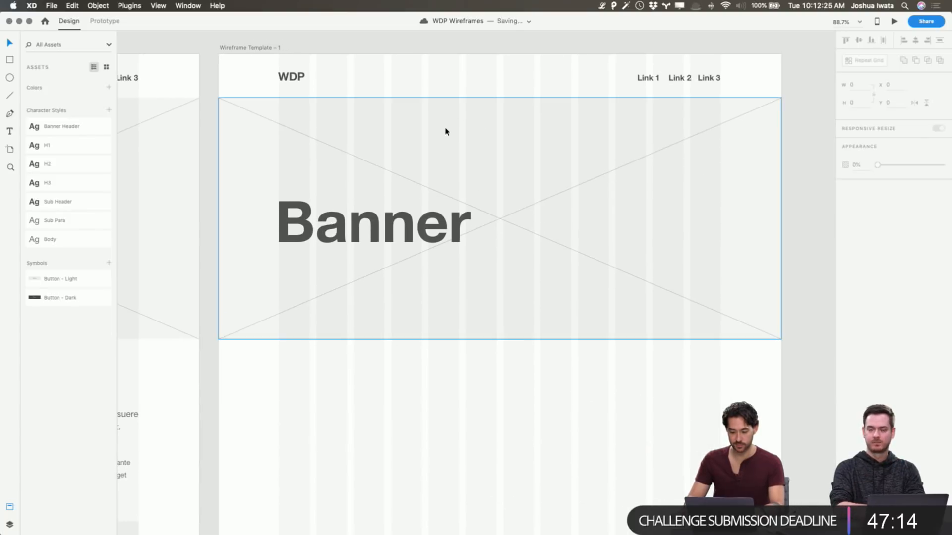
left_click(507, 333)
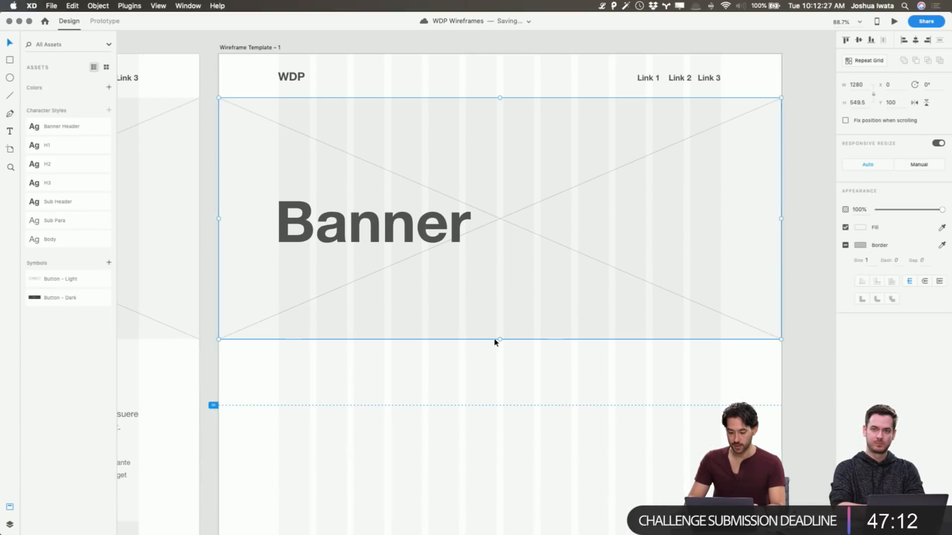
left_click_drag(501, 339, 513, 405)
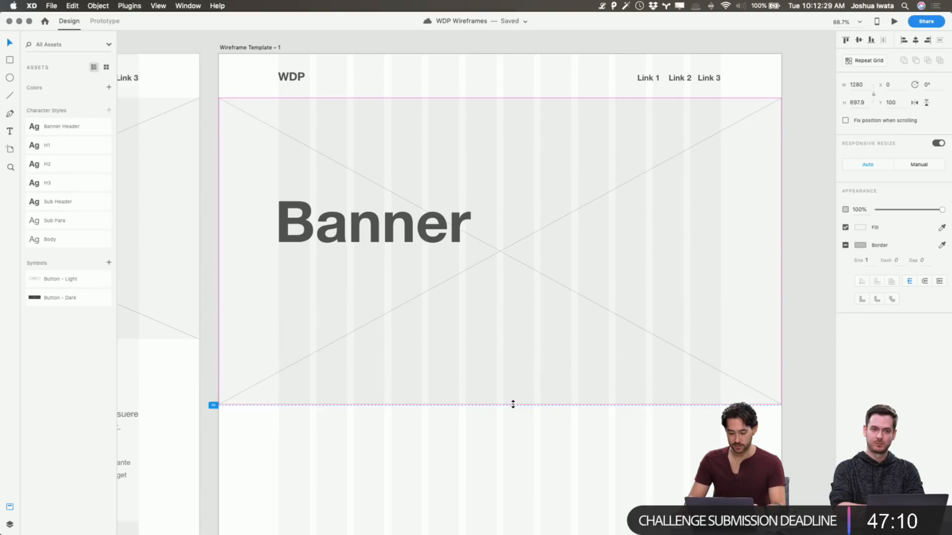
left_click(521, 441)
Replace the Banner text with Partner, Design and Create on three lines and move it up to Y 246
left_click(416, 227)
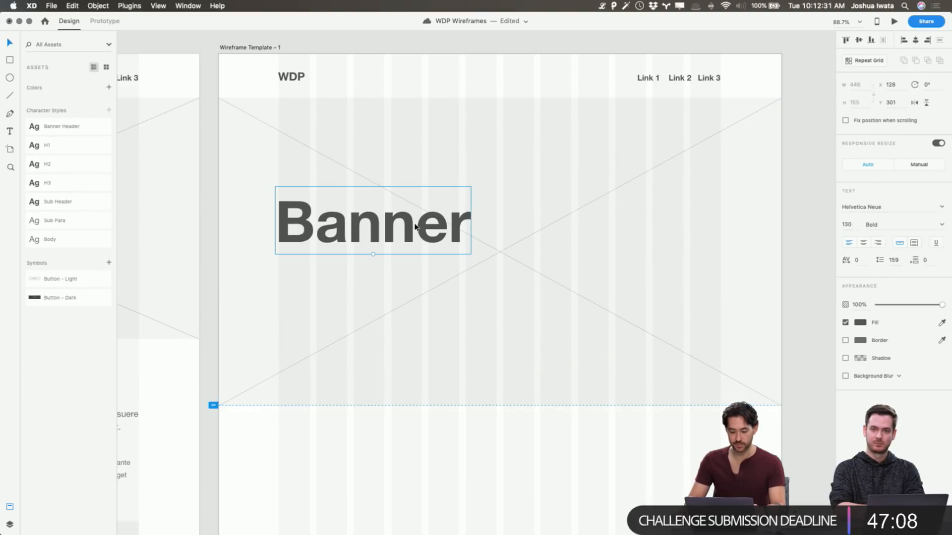
double_click(418, 224)
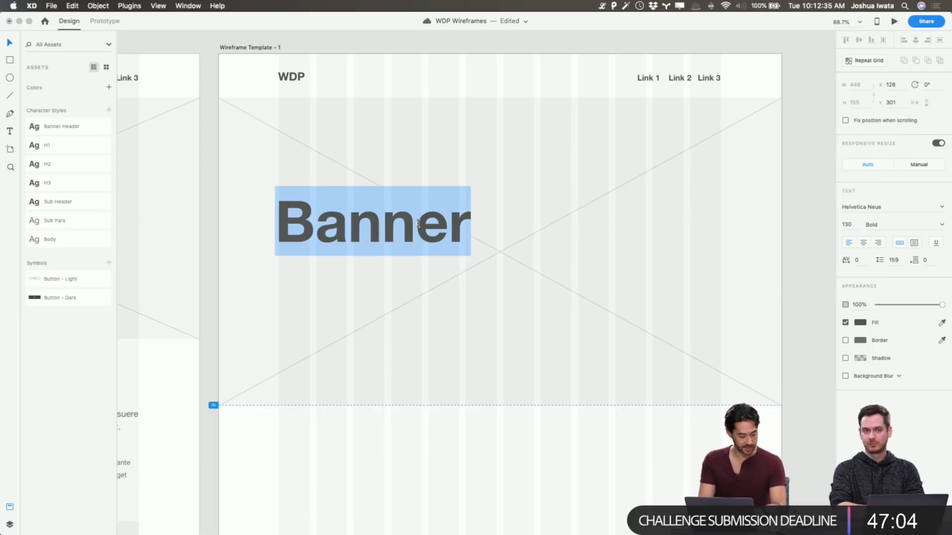
type("PARTNER")
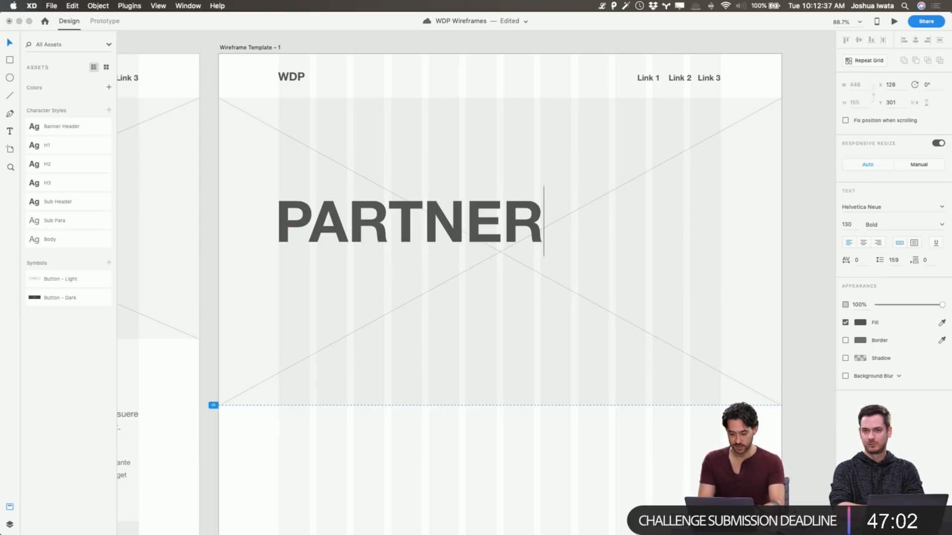
key("BackSpace")
key("BackSpace")
key("BackSpace")
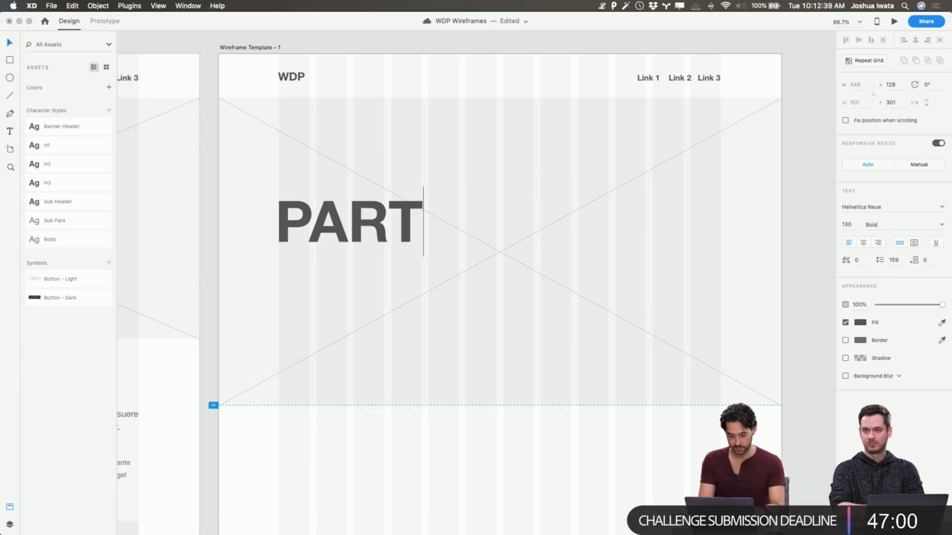
key("BackSpace")
key("BackSpace")
key("BackSpace")
type("artner")
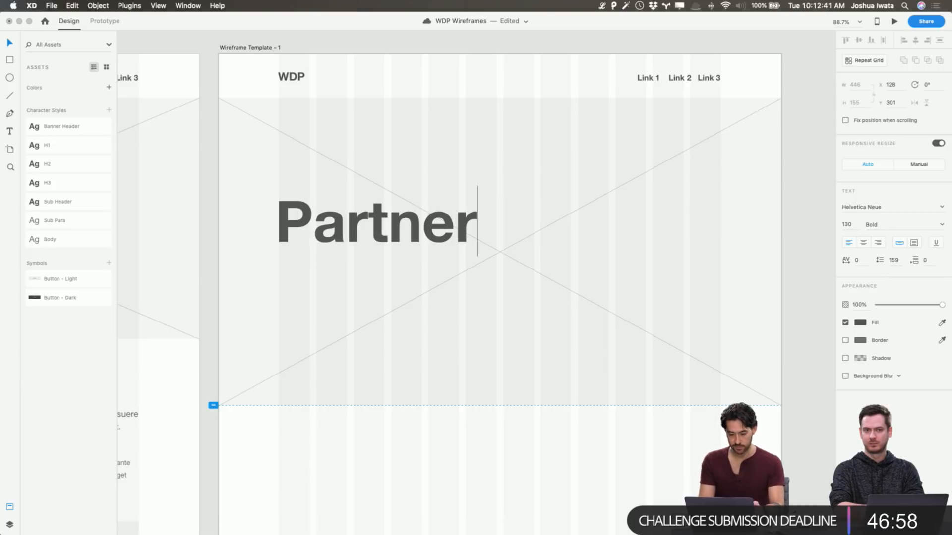
key("Return")
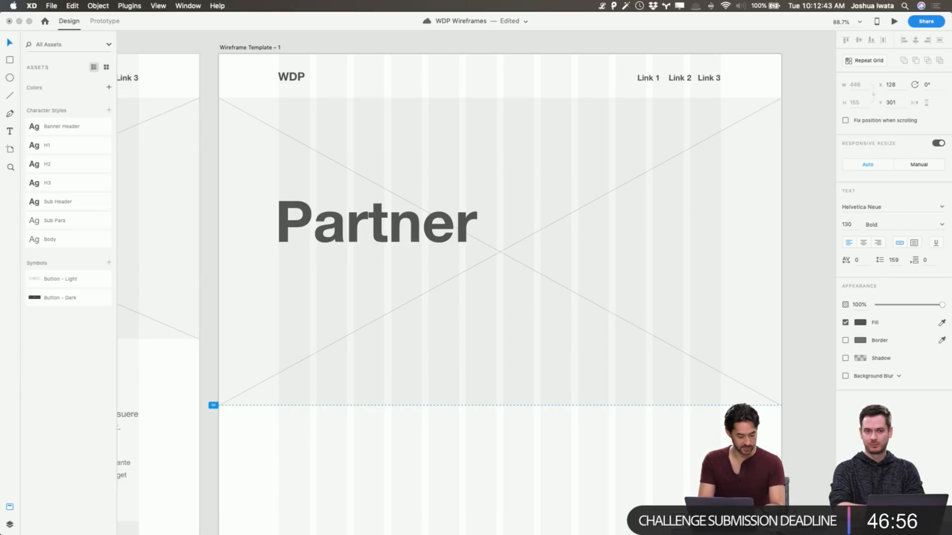
type("Design")
key("Return")
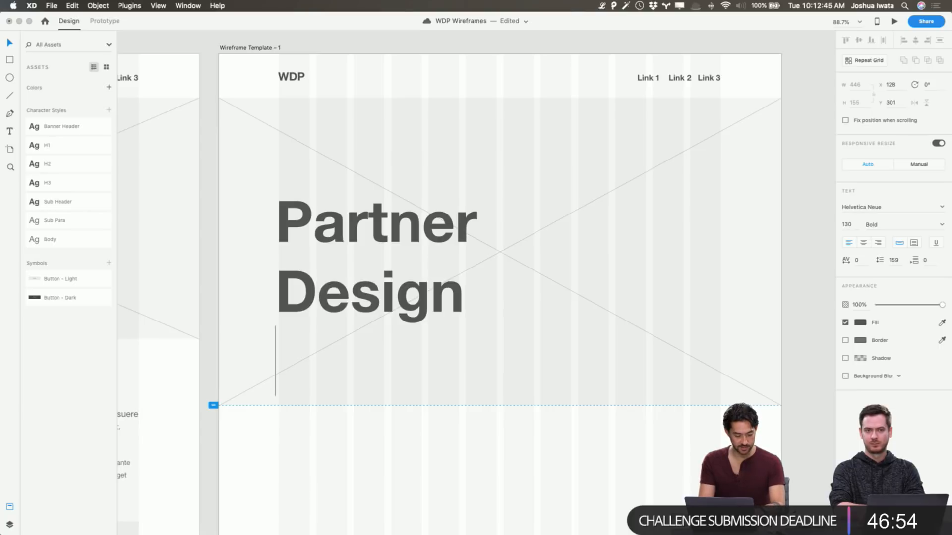
type("Create")
key("Escape")
left_click_drag(435, 300, 435, 278)
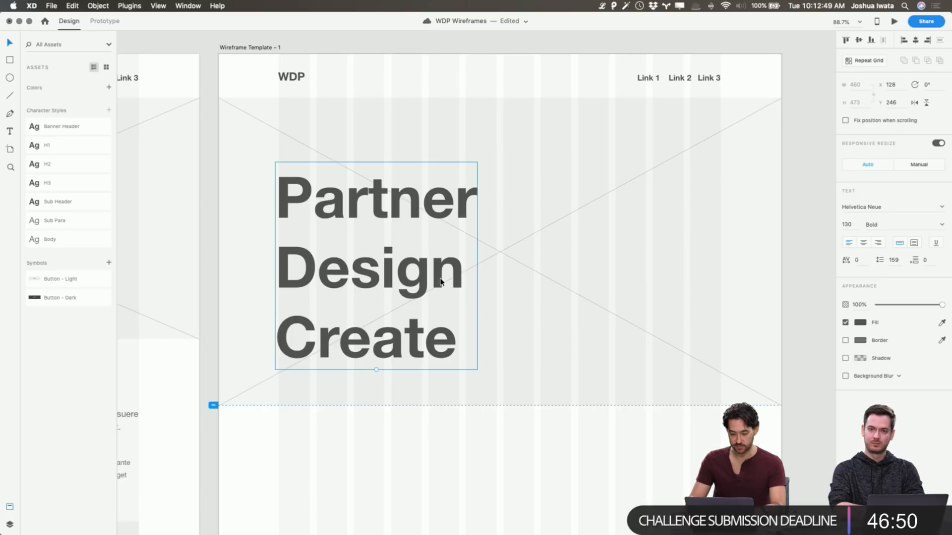
Fine-tune the banner placeholder's bottom edge so the placeholder is about 701 px high
left_click(523, 380)
mouse_move(500, 405)
left_mouse_down()
mouse_move(500, 439)
mouse_move(502, 418)
left_mouse_up()
left_click_drag(502, 405, 502, 404)
Reduce the artboard's viewport height to about 732 and check the banner in a preview
left_click_drag(213, 405, 216, 375)
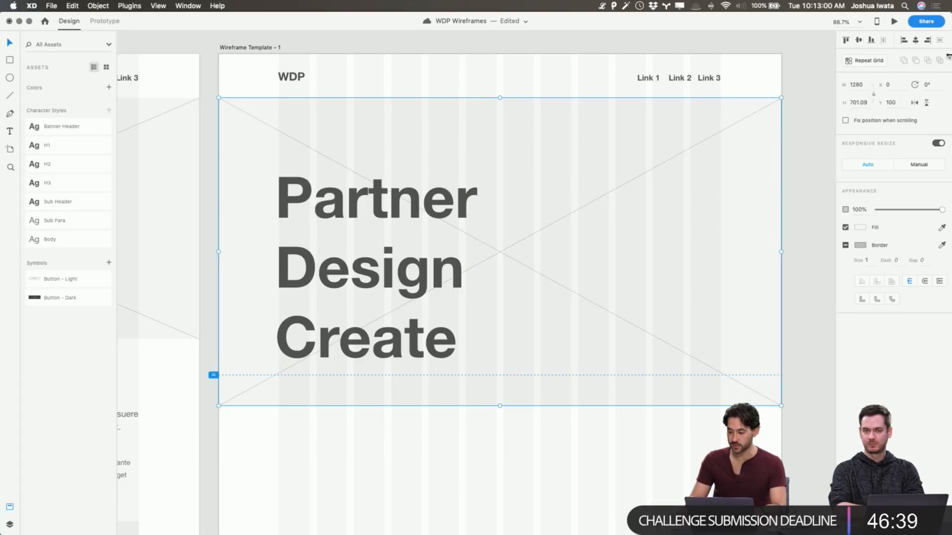
left_click(894, 22)
scroll(633, 234, "down", 3)
scroll(634, 233, "up", 3)
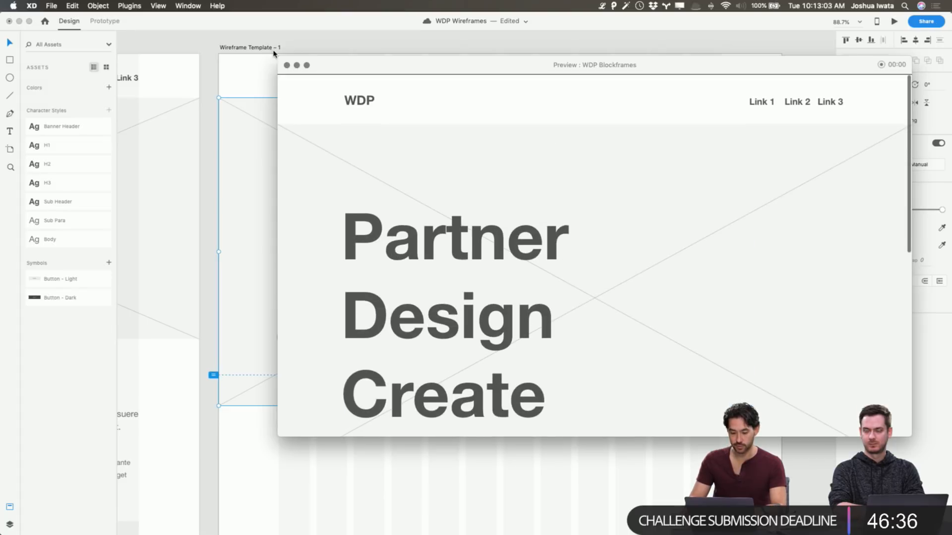
left_click(287, 65)
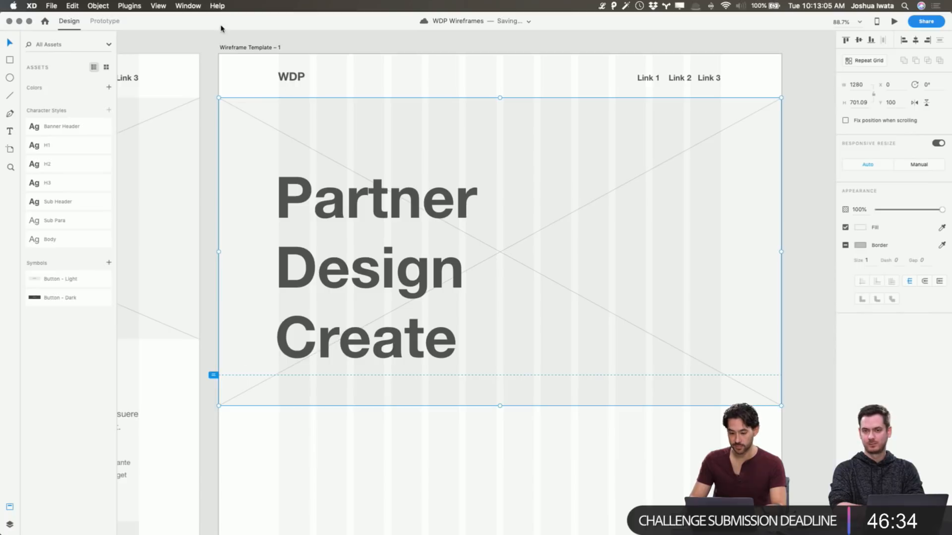
Set the duplicated artboard's viewport height to 900
left_click(255, 48)
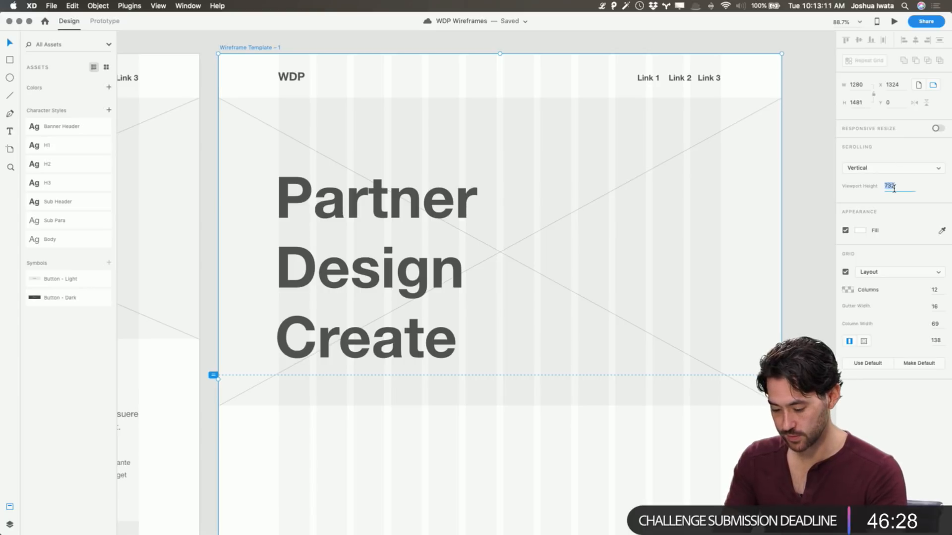
type("900")
key("Return")
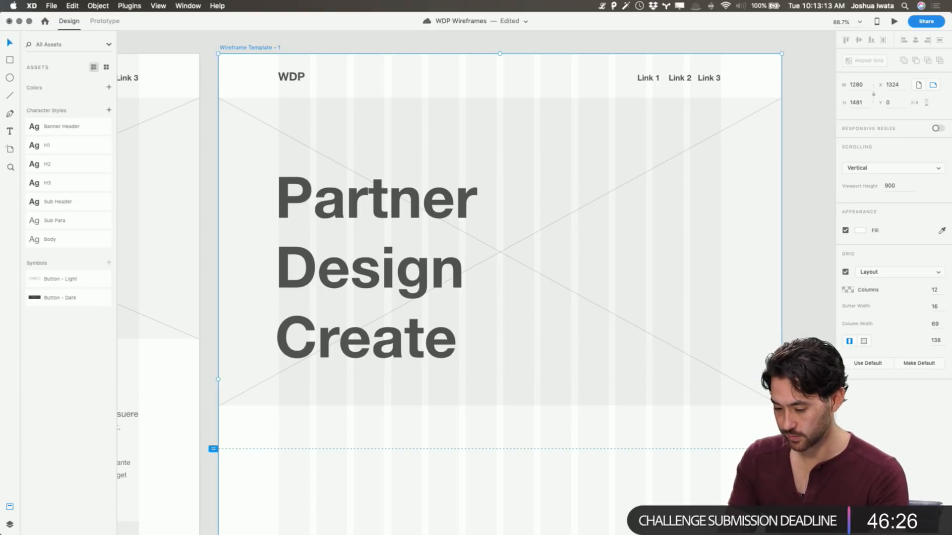
left_click(824, 174)
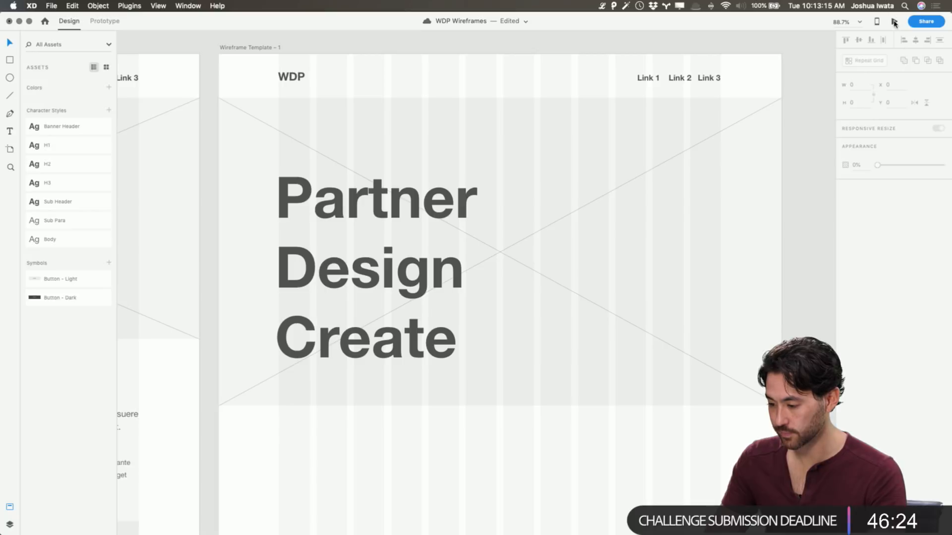
Preview the prototype without an artboard selected, and close the preview
left_click(894, 22)
scroll(681, 189, "up", 2)
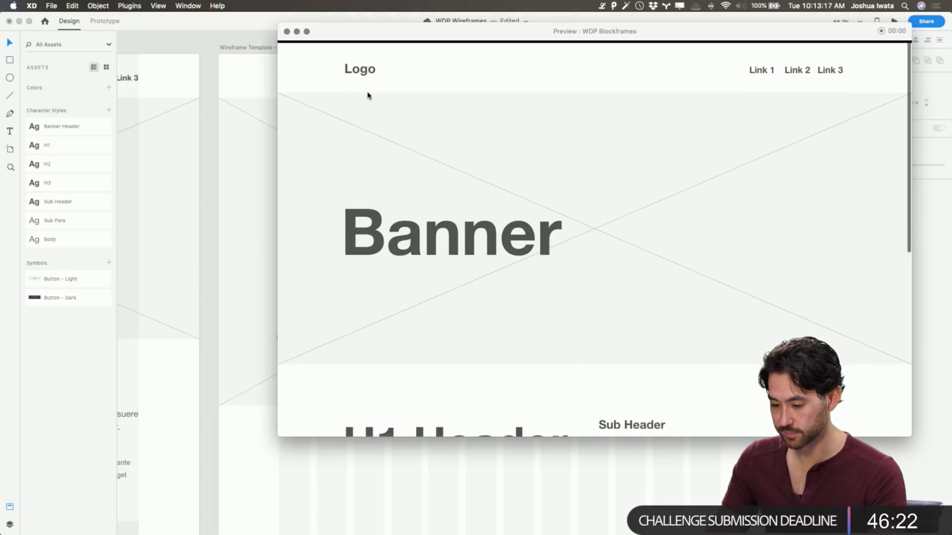
left_click(286, 31)
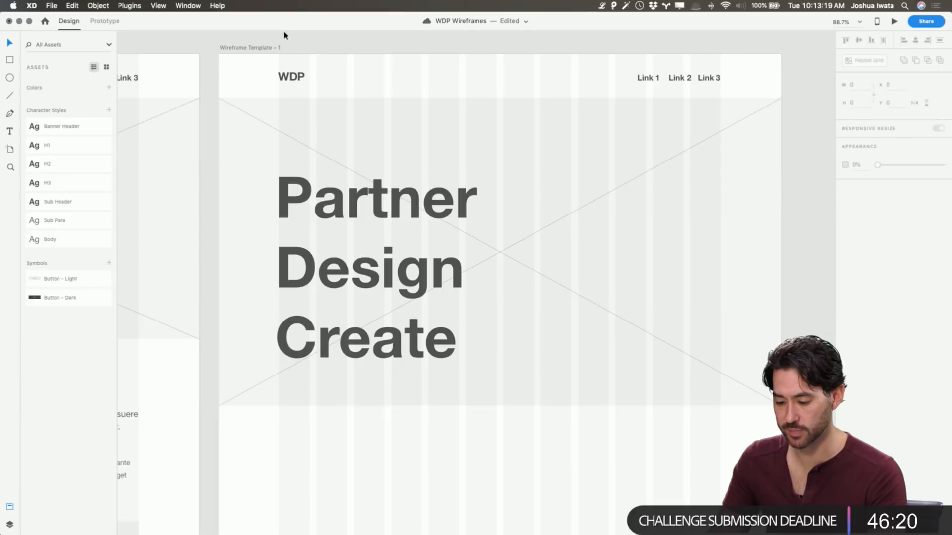
Rename the duplicated artboard as Home Wireframe
scroll(342, 64, "right", 3)
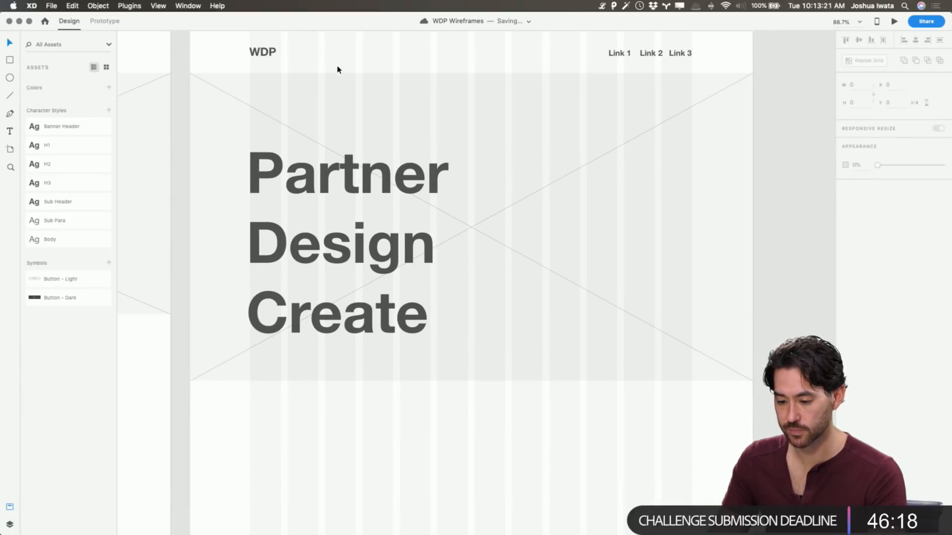
left_click(226, 42)
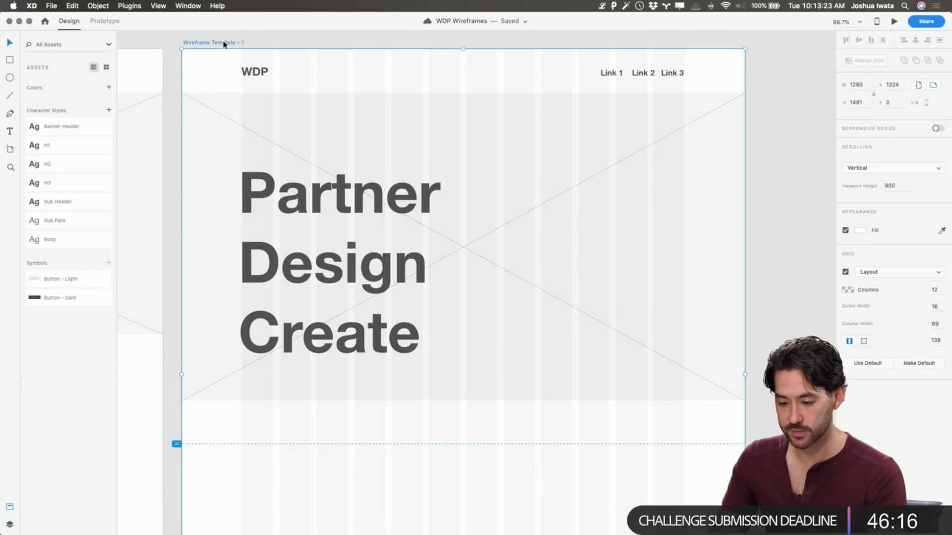
left_click(10, 525)
double_click(64, 80)
type("H")
key("Return")
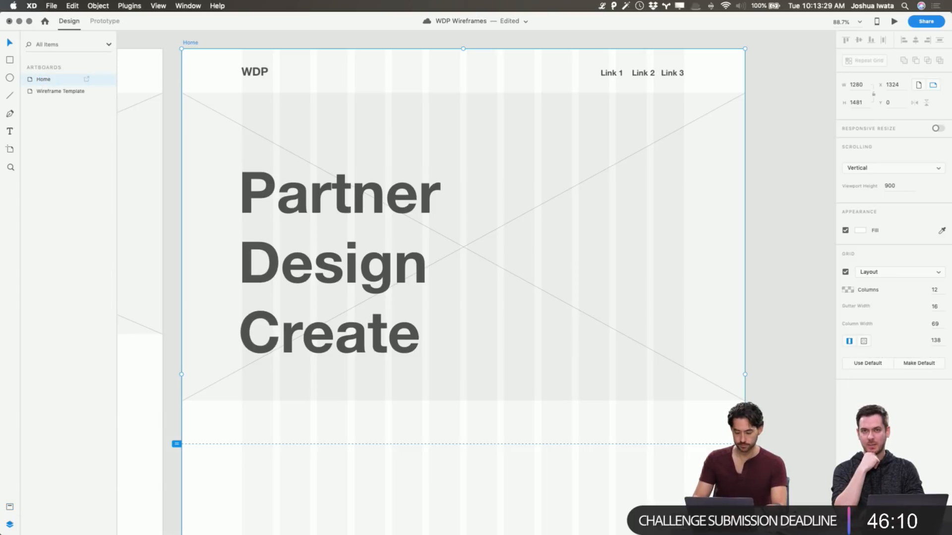
double_click(45, 82)
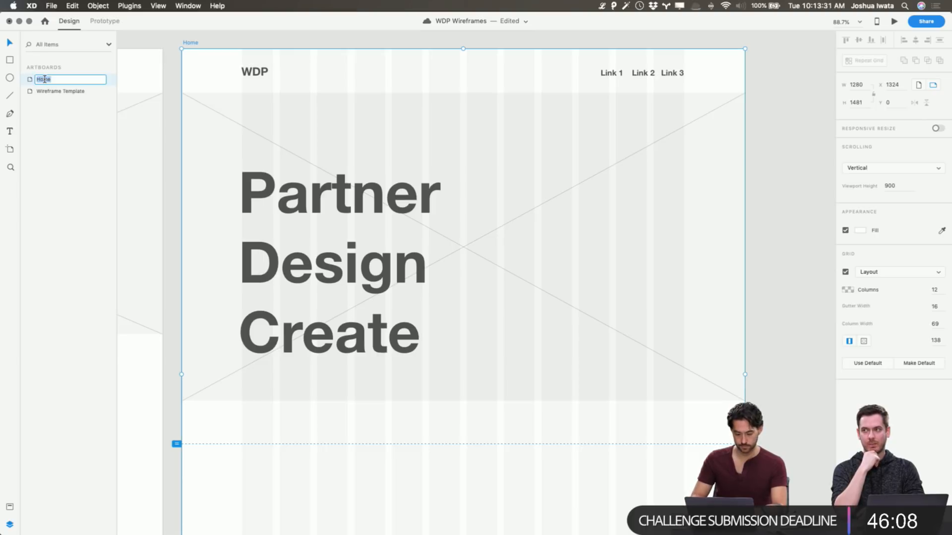
key("Right")
type("Wireframe")
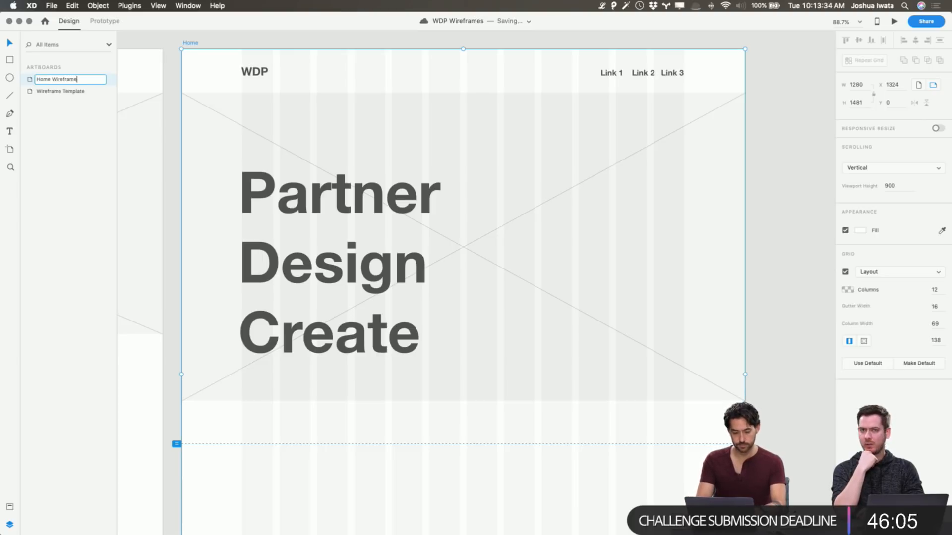
key("Return")
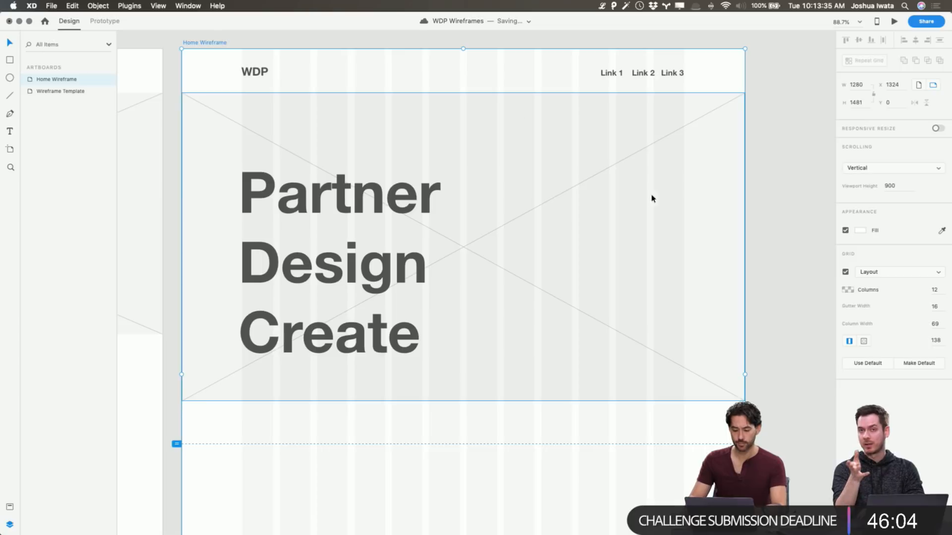
Extend the banner placeholder downward to about 767 px high and move the Partner Design Create heading up to about Y 228
left_click(631, 310)
scroll(631, 310, "down", 2)
left_click_drag(440, 382, 442, 411)
left_click(769, 415)
left_click(397, 267)
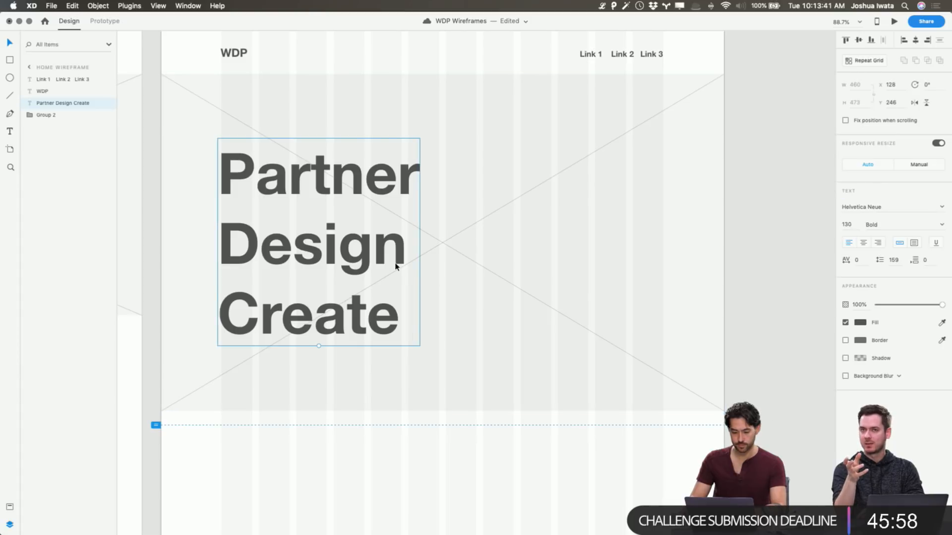
left_click_drag(397, 267, 396, 259)
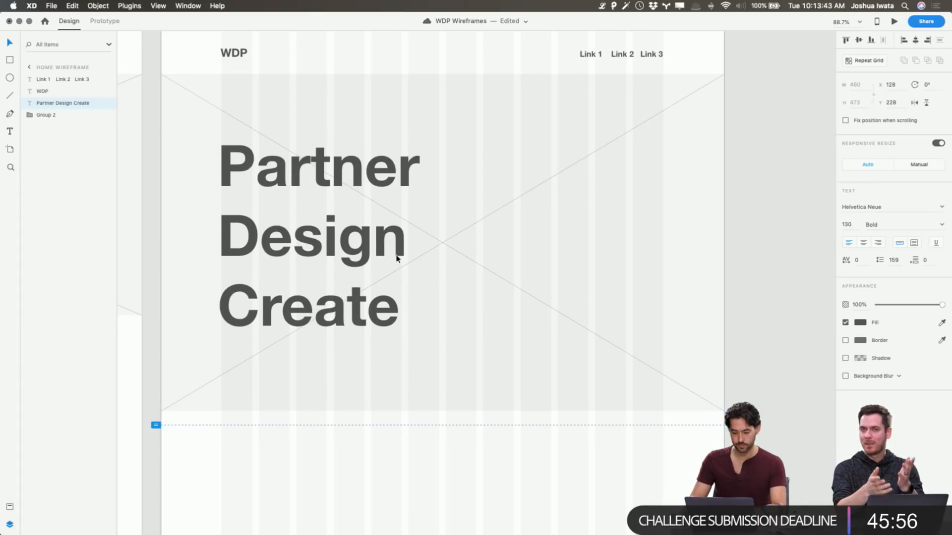
left_click(746, 333)
Copy the dark button from the Wireframe Template into Home Wireframe and place it under the banner heading at about Y 725
scroll(456, 382, "left", 10)
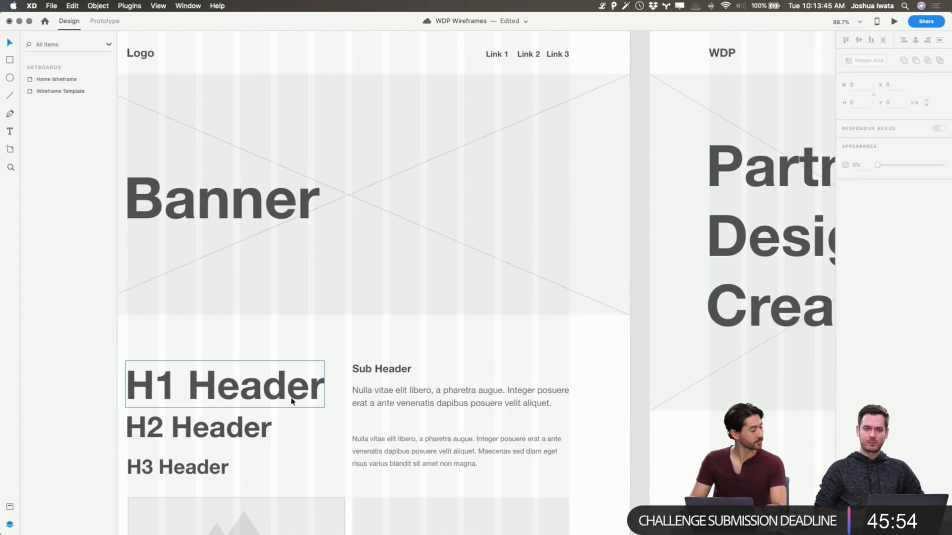
scroll(292, 401, "down", 8)
scroll(292, 401, "left", 4)
left_click(333, 403)
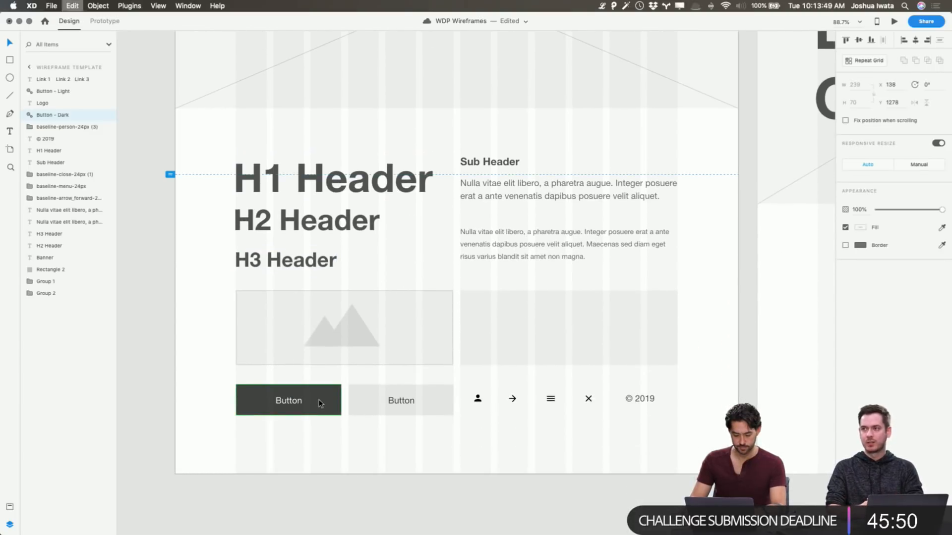
scroll(319, 402, "right", 10)
scroll(319, 402, "up", 6)
left_click(428, 222)
key("super+v")
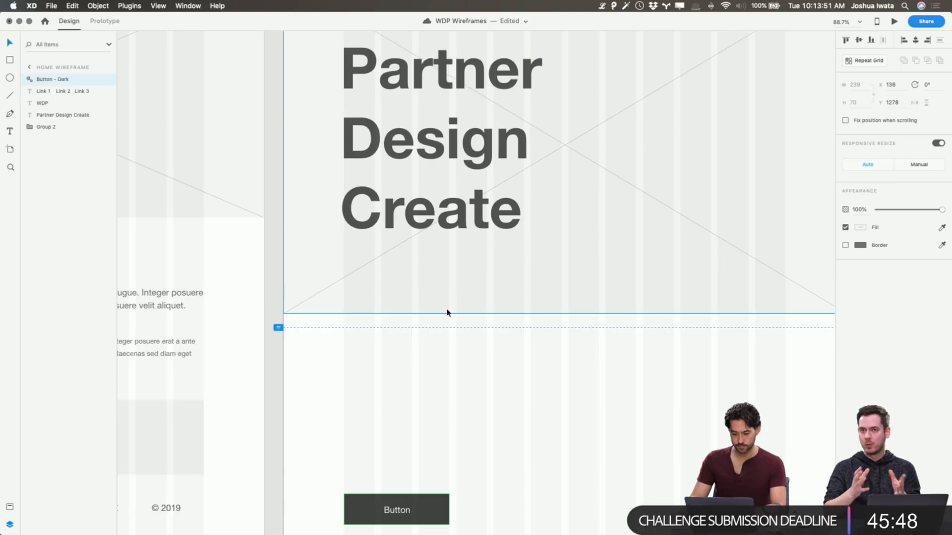
left_click_drag(417, 516, 418, 272)
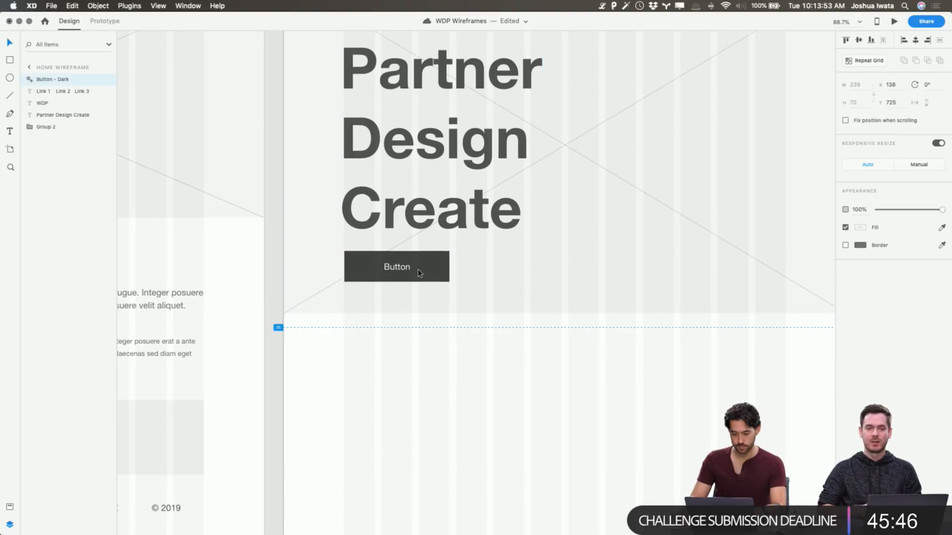
Change the banner button's label to View Projects and widen its dark rectangle to about 305 px
double_click(409, 269)
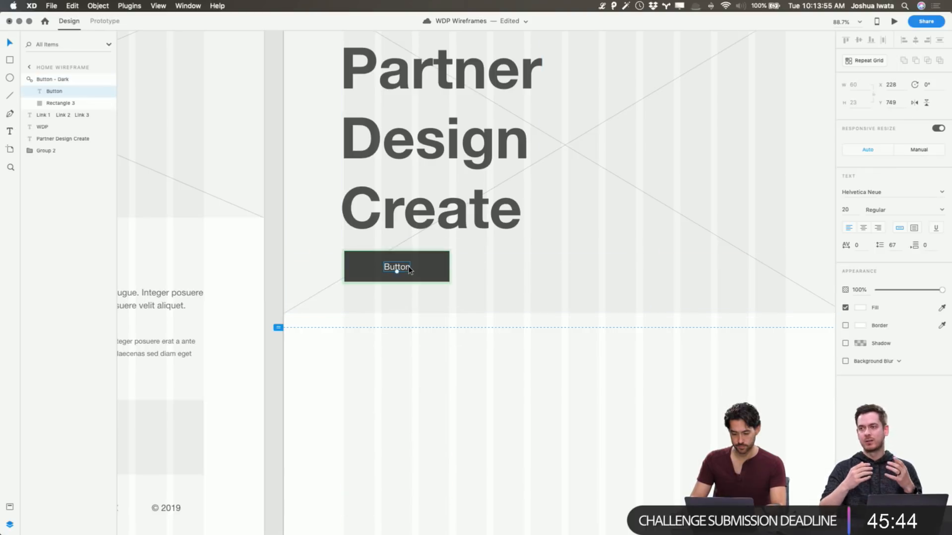
double_click(405, 268)
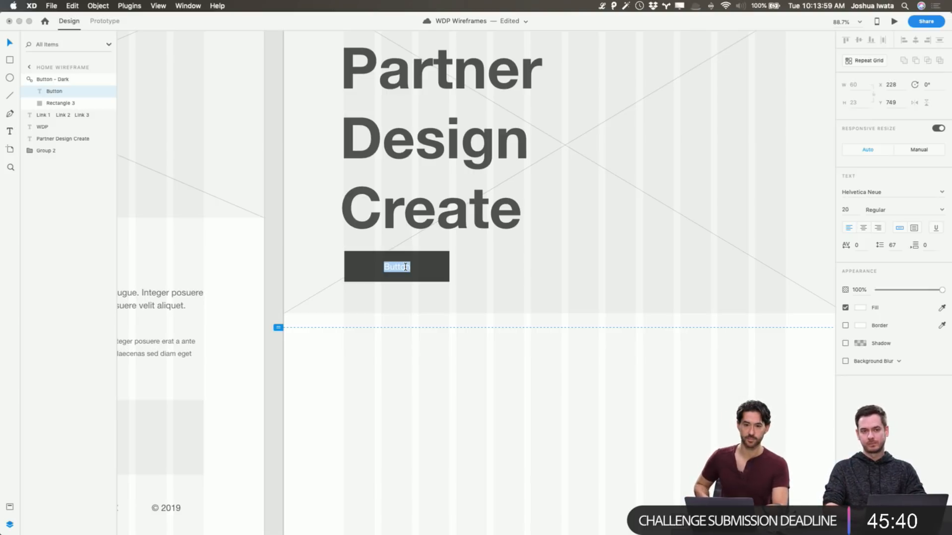
type("View Projk")
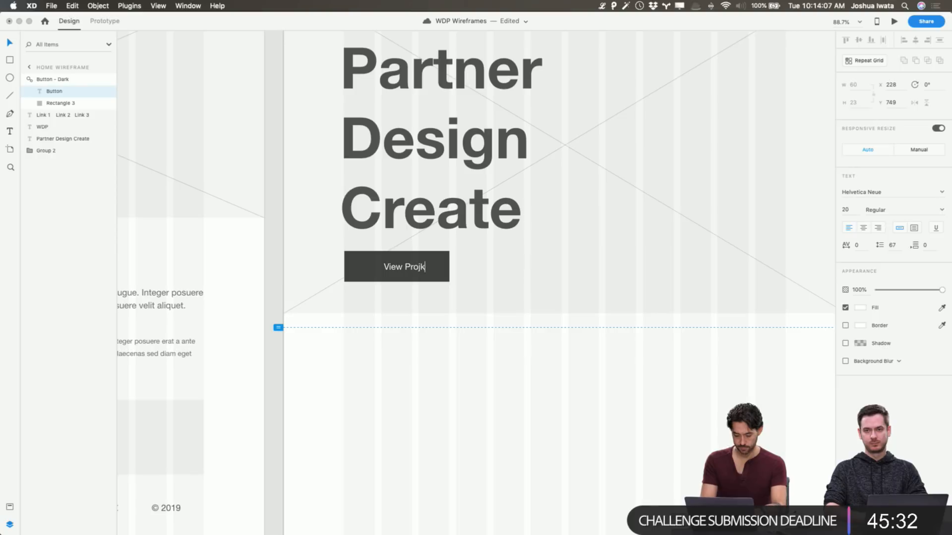
key("BackSpace")
type("ects")
key("Escape")
left_click(447, 267)
left_click_drag(449, 266, 479, 268)
left_click(553, 369)
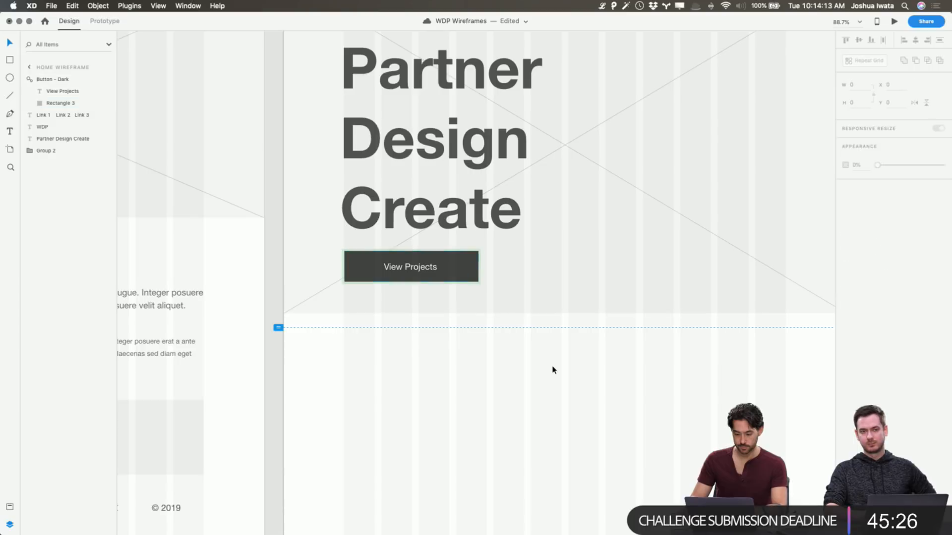
Extend the banner placeholder's bottom edge to the viewport line, making it about 799 px high
scroll(553, 369, "up", 5)
scroll(553, 368, "right", 4)
left_click(552, 369)
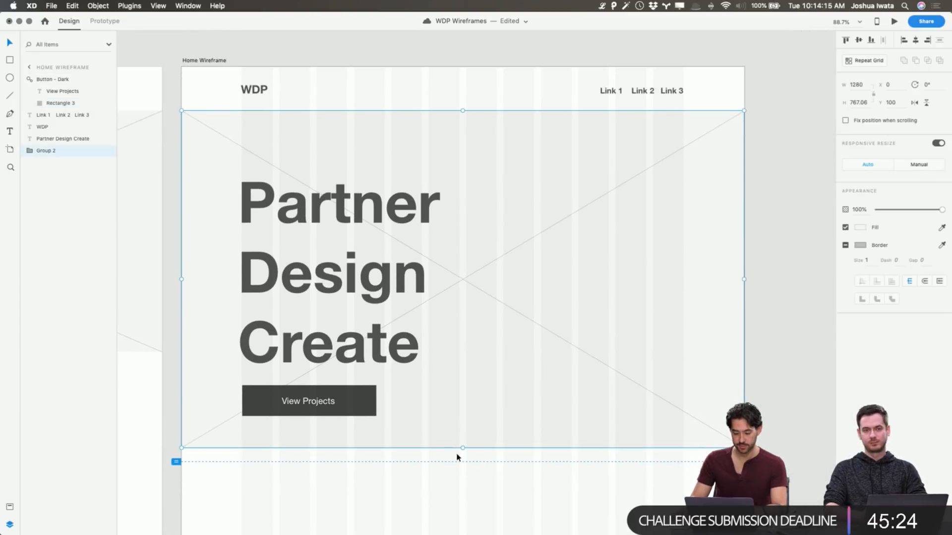
left_click_drag(463, 448, 462, 462)
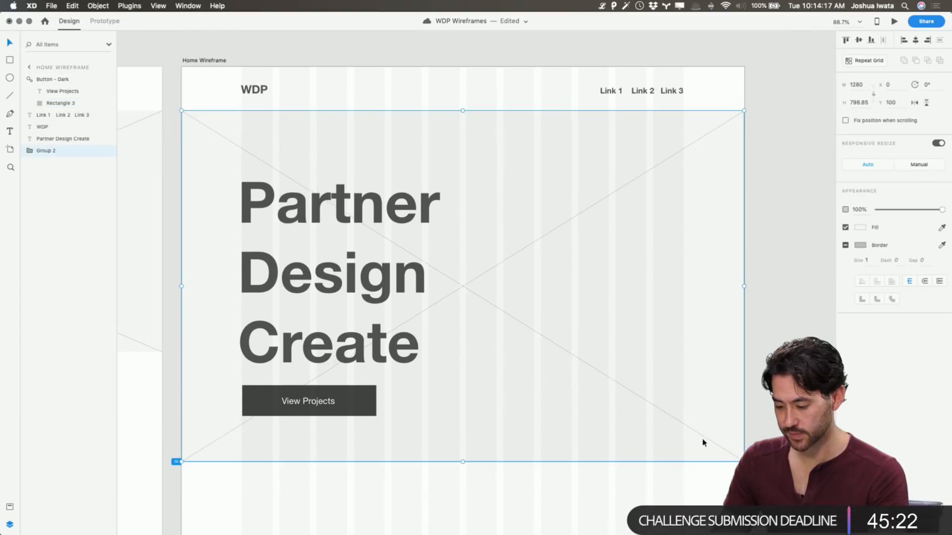
Duplicate the WDP logo text beside the original and change the copy's text to Weedman Design Partners
left_click(254, 89)
key("super+c")
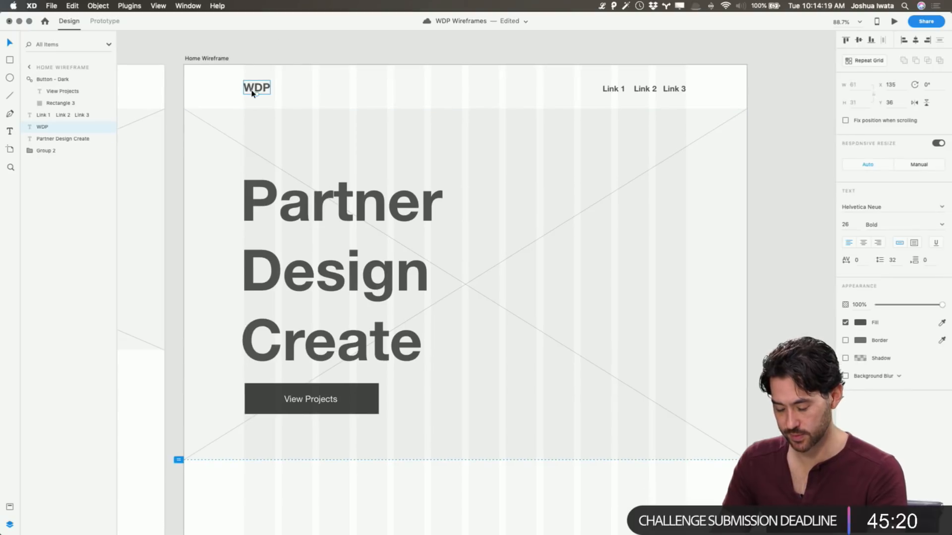
key("super+v")
left_click_drag(253, 93, 284, 92)
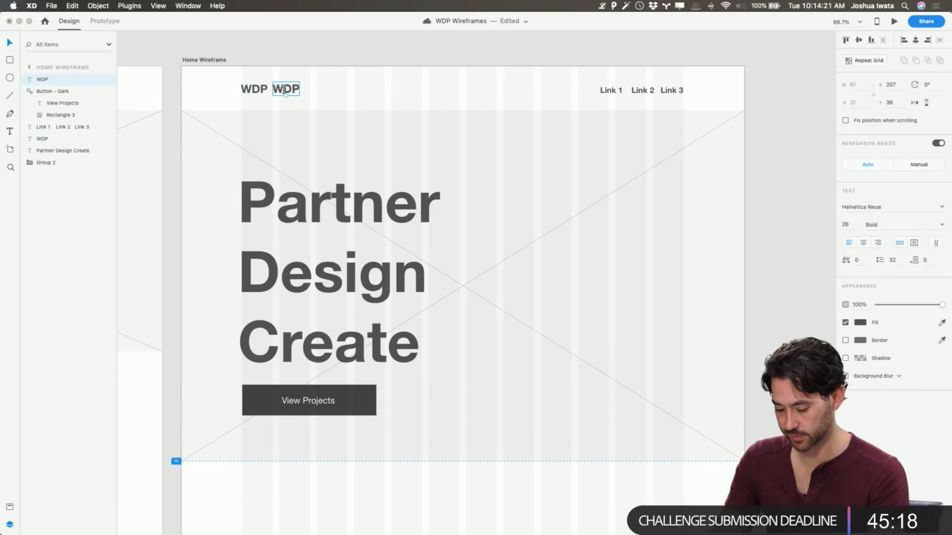
double_click(284, 91)
type("Weedman")
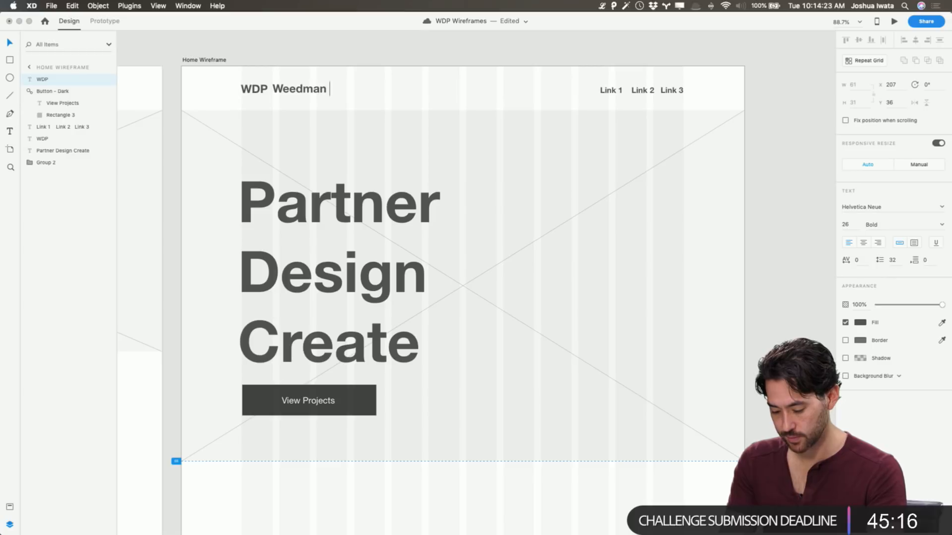
type(" Design Partners")
key("Escape")
Set the Weedman Design Partners text to size 16 and Regular weight
scroll(423, 108, "up", 1)
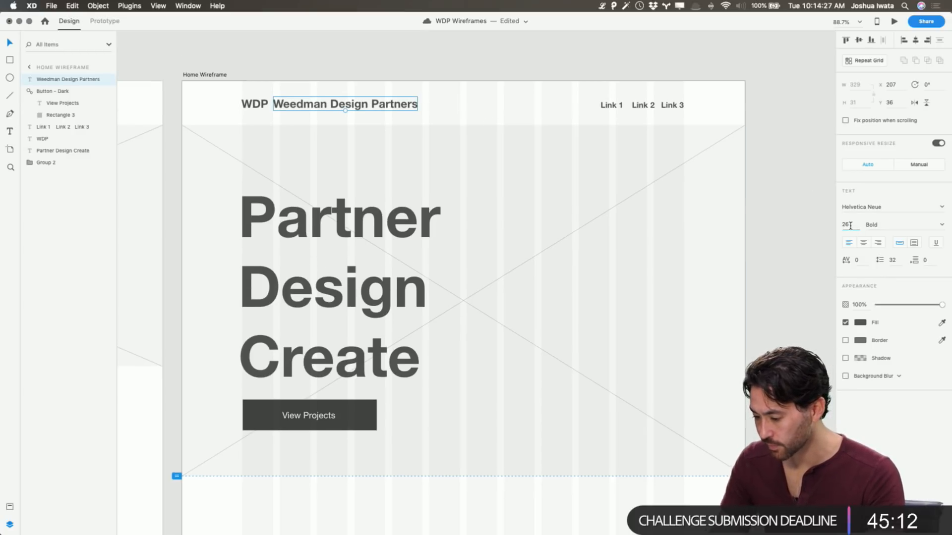
type("16")
key("Return")
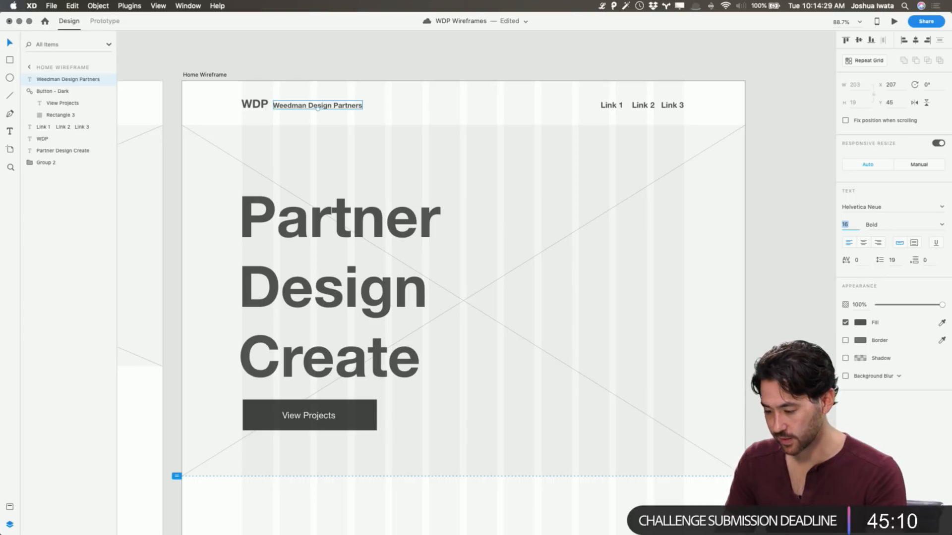
left_click(941, 225)
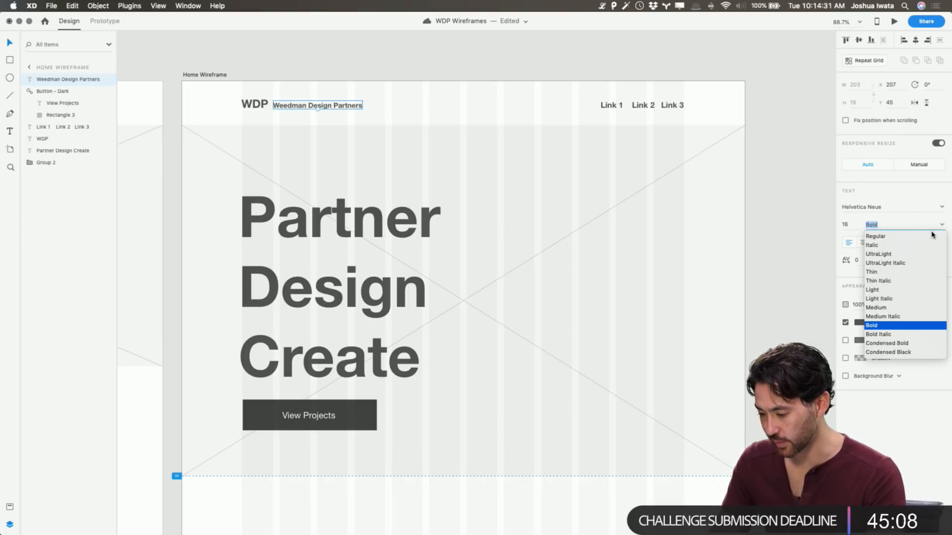
left_click(926, 237)
left_click(334, 107)
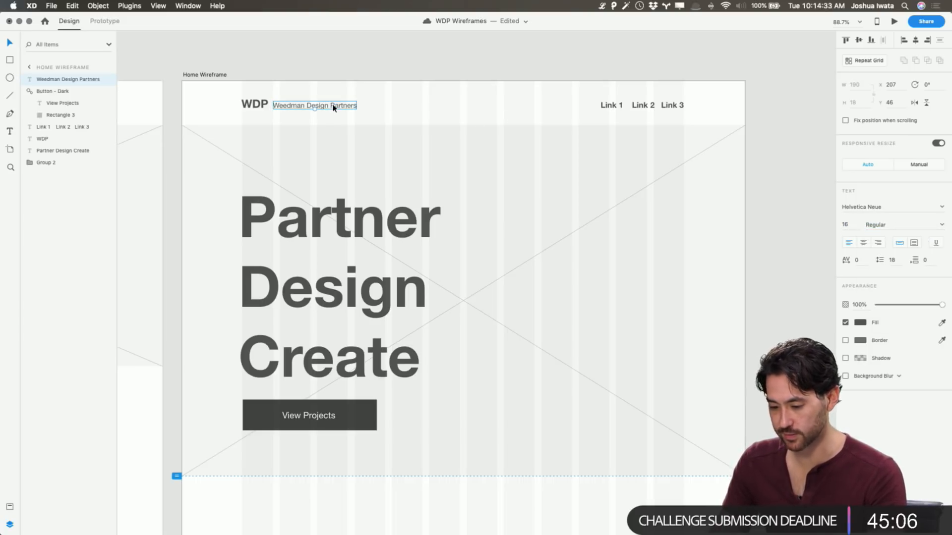
Nudge the Weedman Design Partners text to X 209, Y 42 so it lines up with the WDP logo
key("Up")
key("Up")
key("Up")
key("Up")
key("shift+Right")
key("shift+Left")
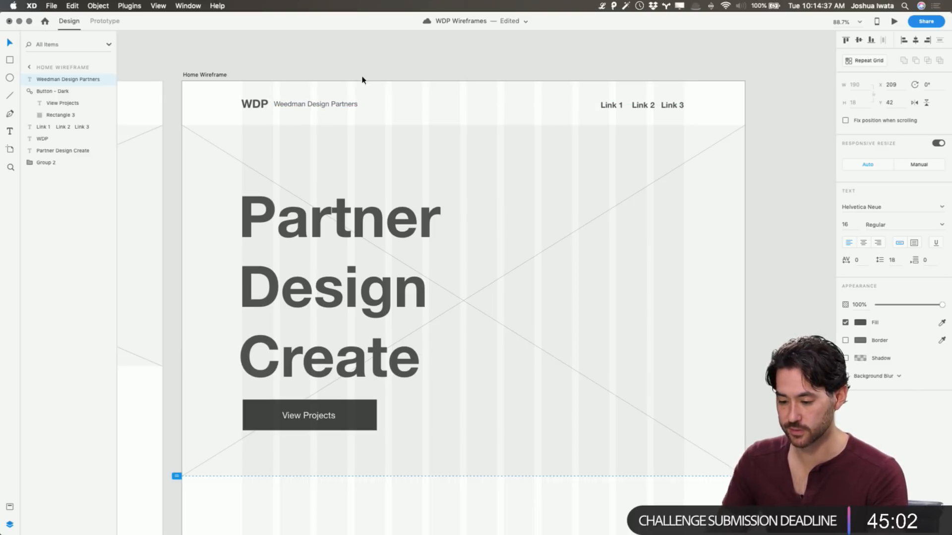
left_click(363, 78)
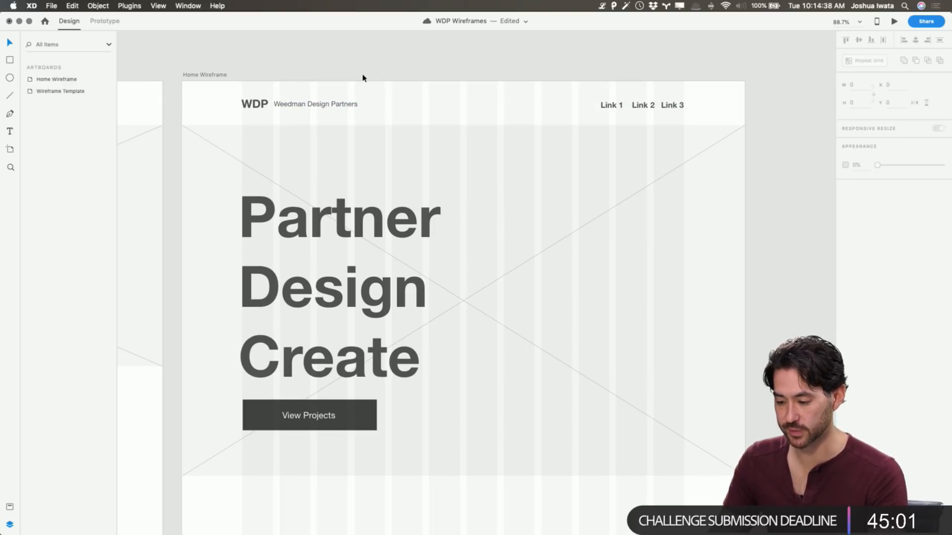
Delete the Link 1, Link 2, Link 3 text from the Home Wireframe header
left_click(627, 109)
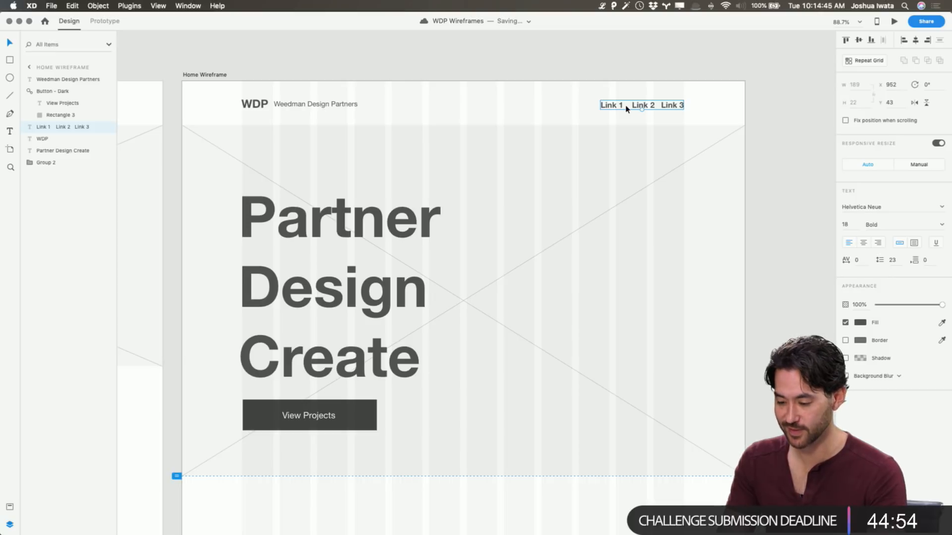
key("Delete")
left_click(590, 62)
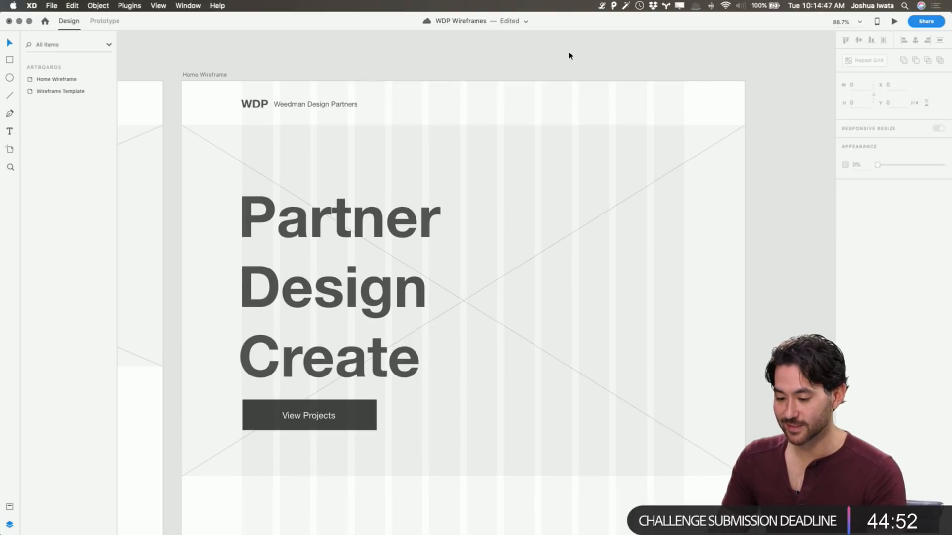
Save the document and check the dark button in the Wireframe Template against the View Projects button
scroll(589, 62, "left", 10)
scroll(431, 191, "down", 6)
scroll(421, 184, "down", 1)
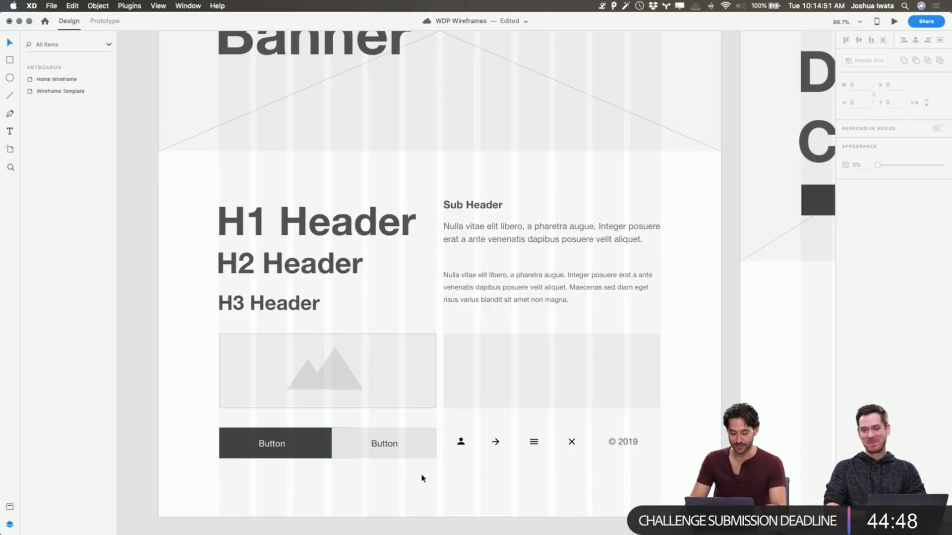
key("super+s")
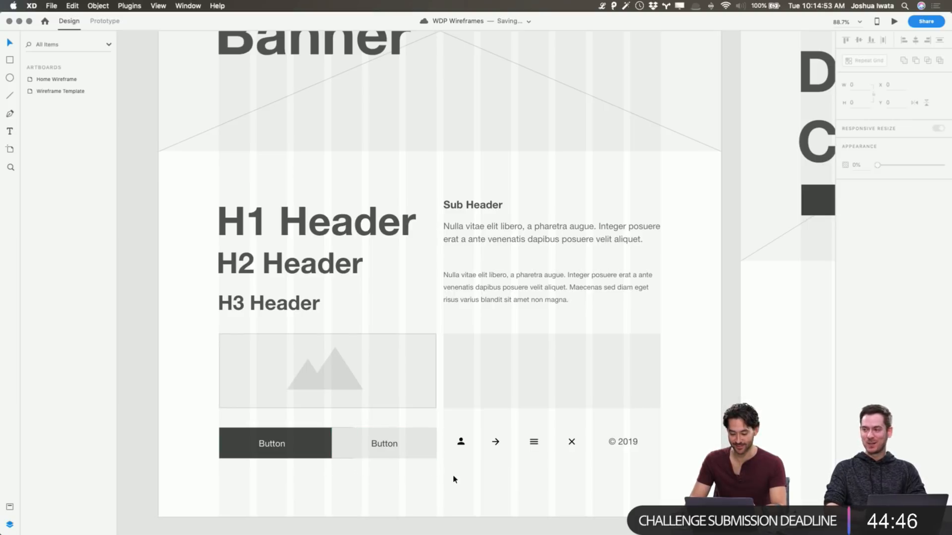
mouse_move(318, 445)
left_mouse_down()
mouse_move(297, 482)
mouse_move(311, 477)
mouse_move(309, 446)
left_mouse_up()
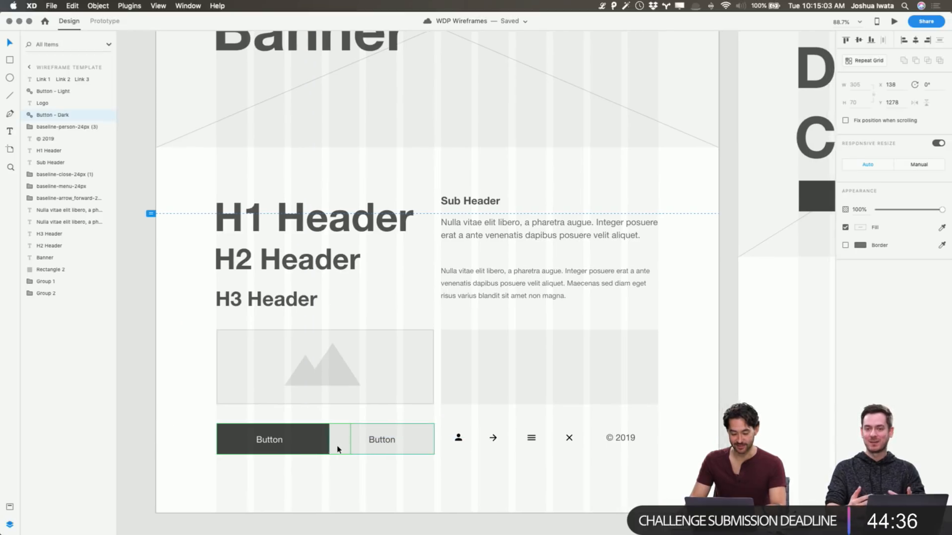
scroll(341, 448, "right", 5)
scroll(349, 453, "right", 3)
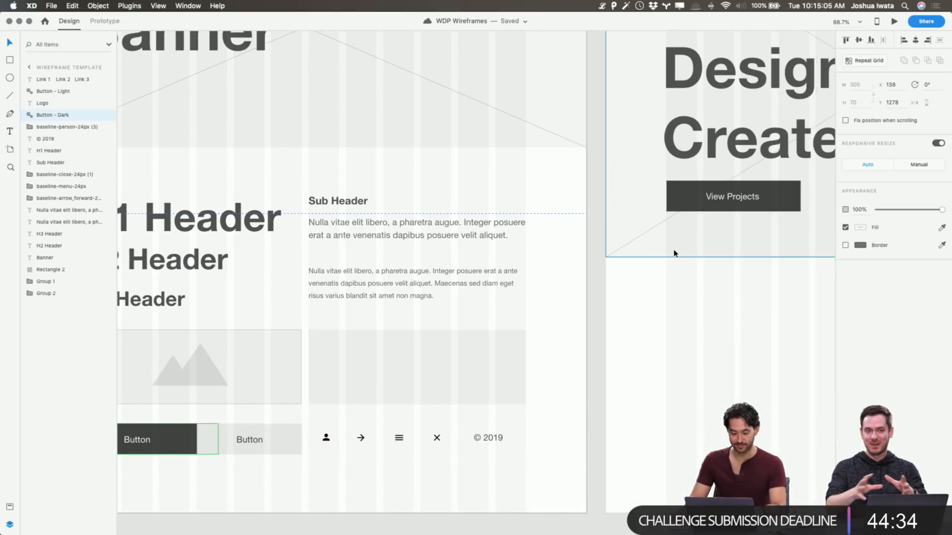
Copy the menu icon from the Wireframe Template into the Home Wireframe and place it at the far end of the header, opposite the logo
left_click(400, 437)
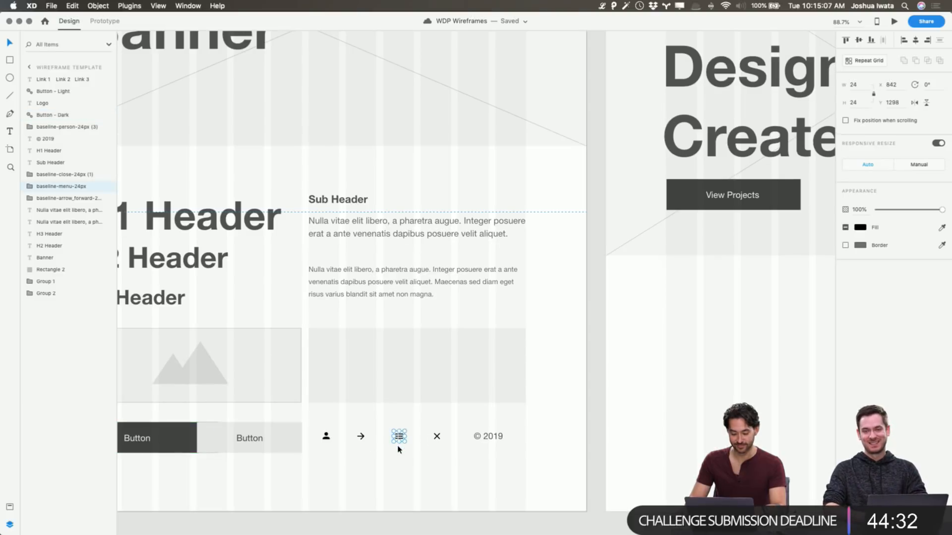
scroll(416, 438, "right", 6)
scroll(407, 436, "right", 10)
scroll(408, 437, "up", 10)
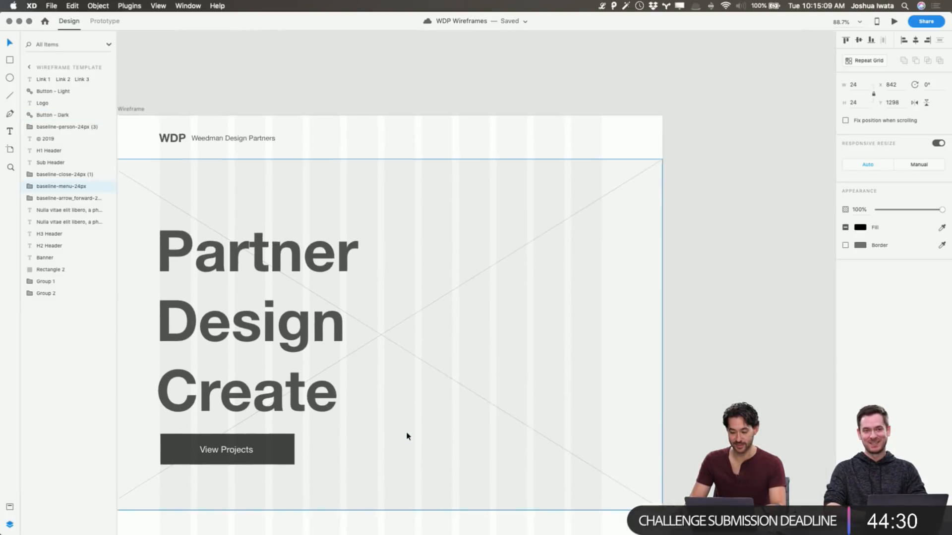
scroll(351, 327, "down", 8)
scroll(350, 326, "left", 6)
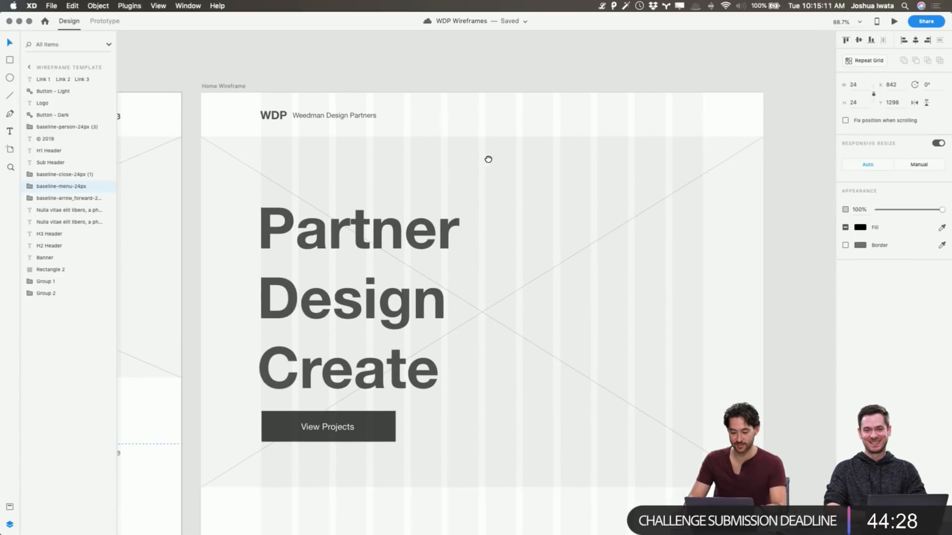
key("super+v")
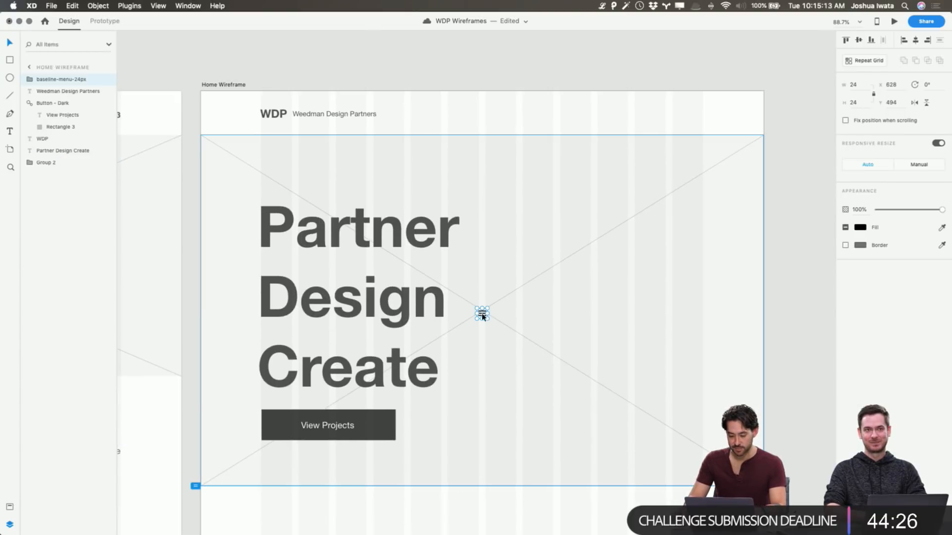
left_click_drag(484, 314, 699, 132)
key("super+z")
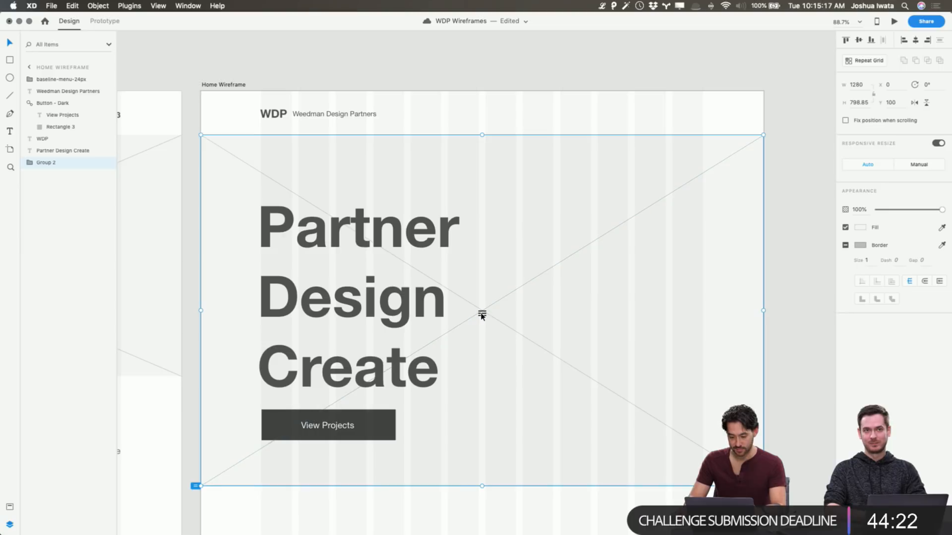
left_click_drag(482, 315, 697, 115)
Duplicate the Weedman Design Partners text, change the copy to MENU, and place it beside the header's menu icon at X 1154
left_click(366, 115)
key("super+c")
key("super+v")
left_click_drag(349, 116, 767, 126)
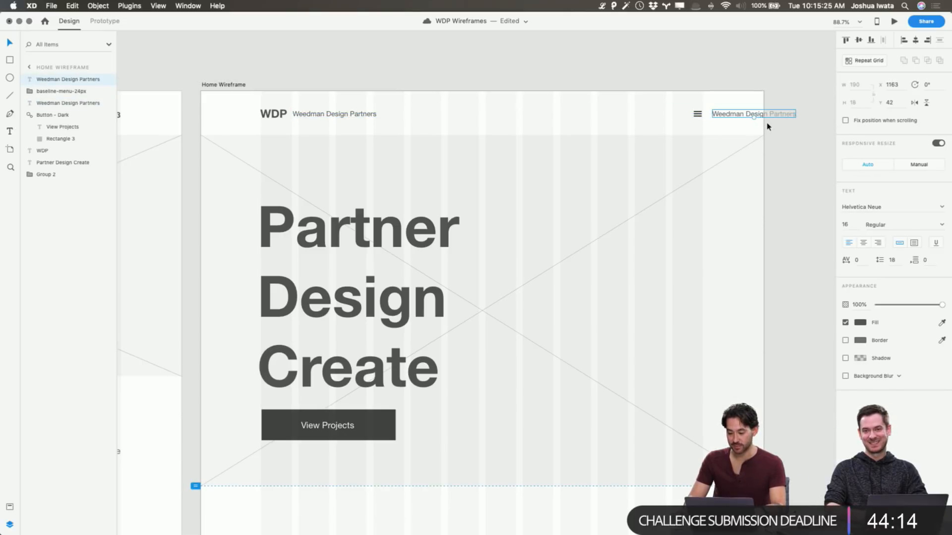
key("Return")
type("MENU")
key("Escape")
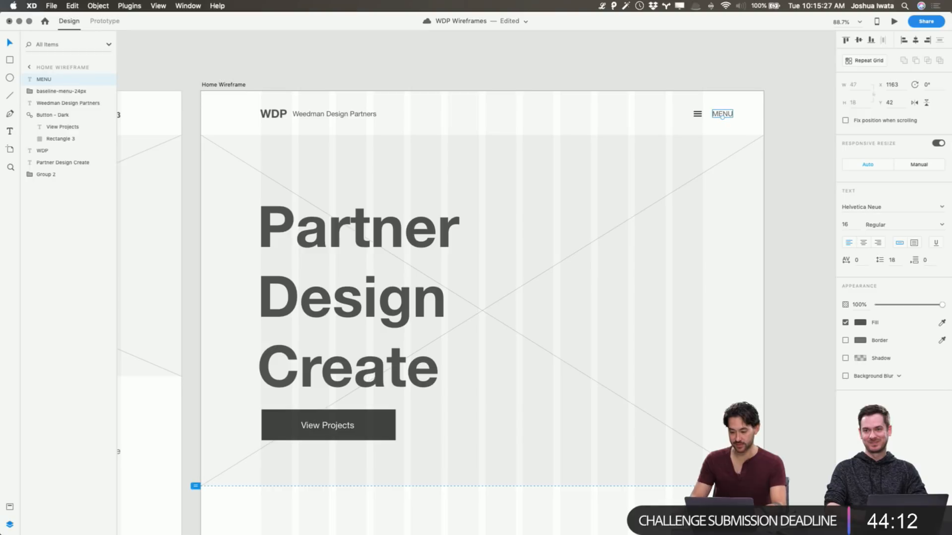
key("shift+Left")
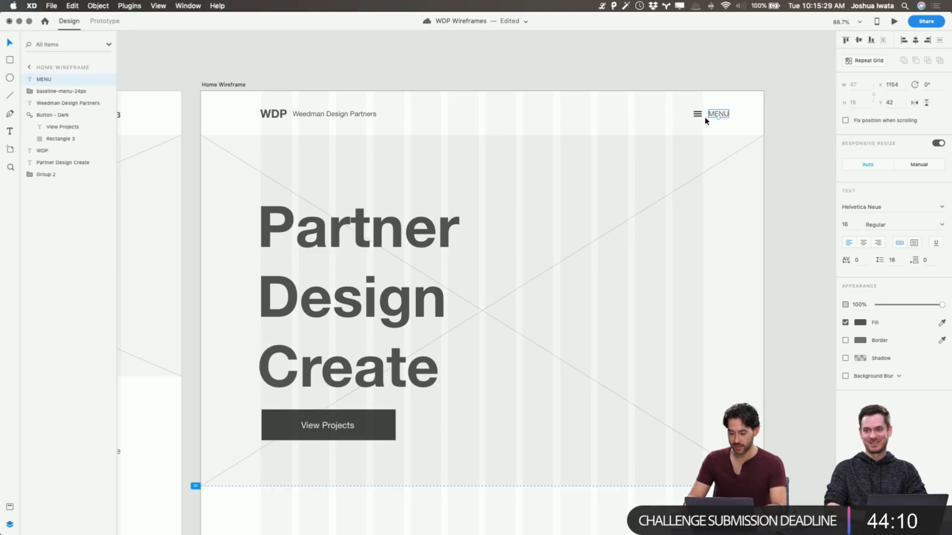
key("Escape")
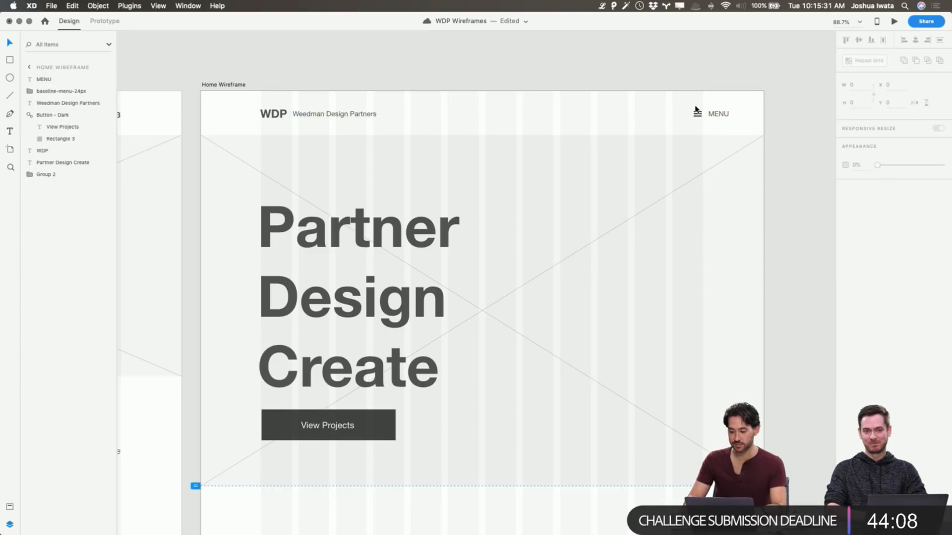
Shift the menu icon with its MENU label right to X 1148, and the WDP logo with its text left to X 44
left_click_drag(746, 122, 683, 106)
key("shift+Right")
key("shift+Right")
key("shift+Right")
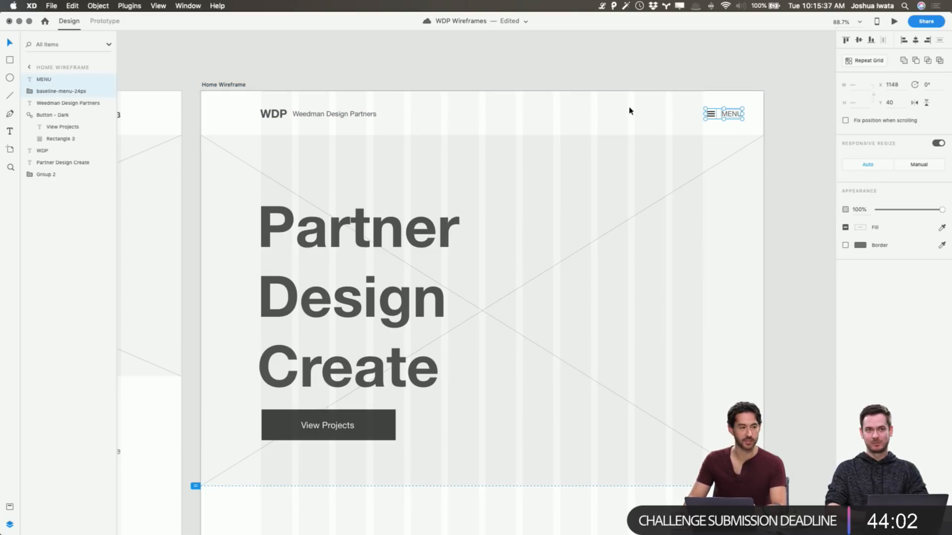
left_click_drag(243, 106, 300, 111)
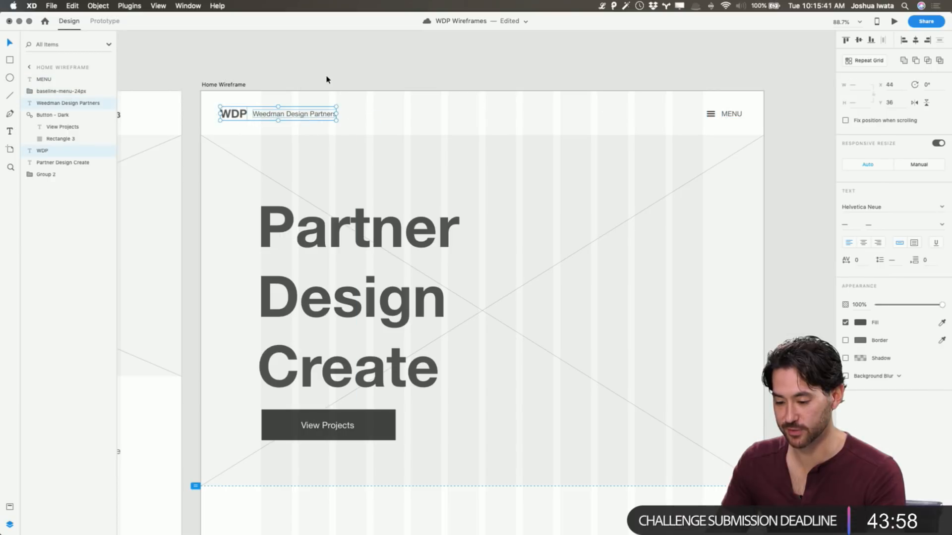
left_click(436, 94)
Reduce the line spacing of the Partner Design Create headline so its three lines sit closer together above the View Projects button
scroll(434, 95, "right", 3)
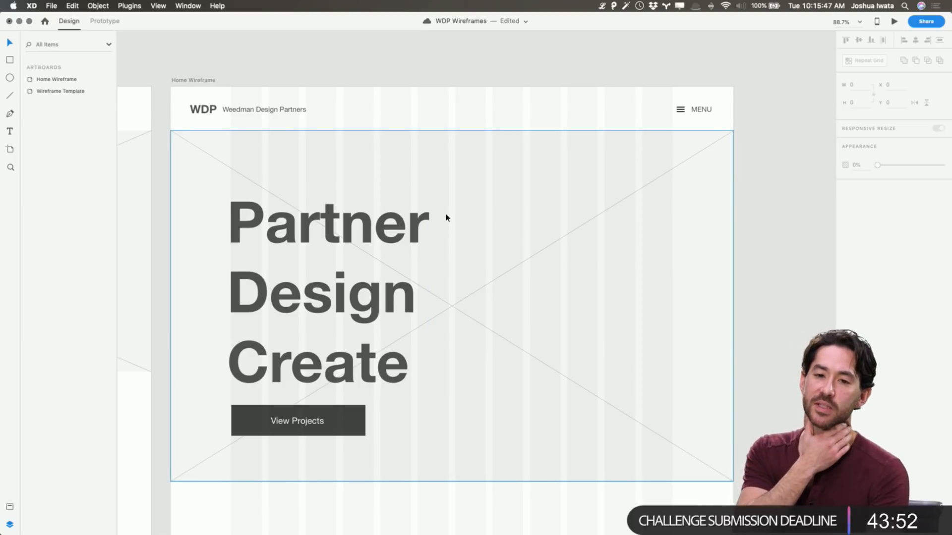
scroll(446, 219, "right", 5)
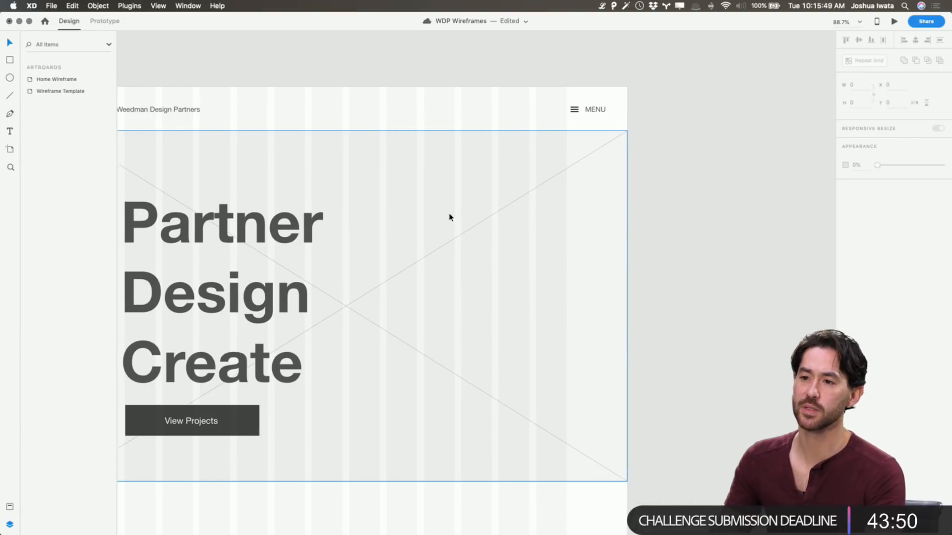
scroll(422, 215, "left", 3)
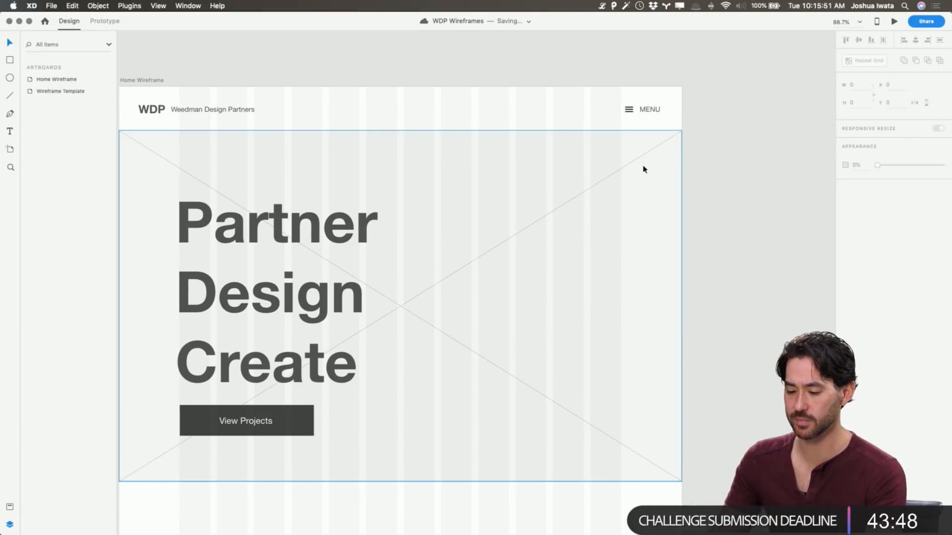
scroll(644, 166, "left", 3)
scroll(621, 174, "down", 1)
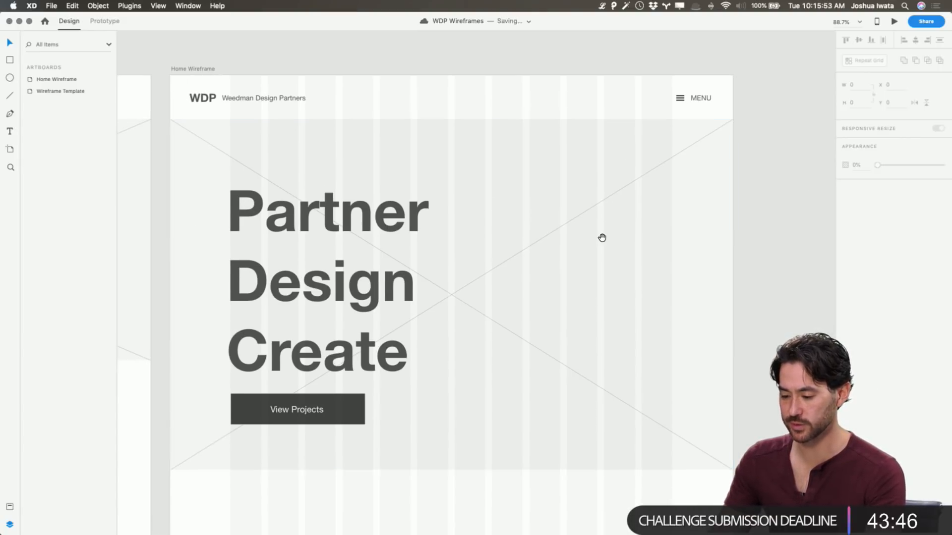
left_click_drag(602, 238, 622, 227)
left_click(370, 263)
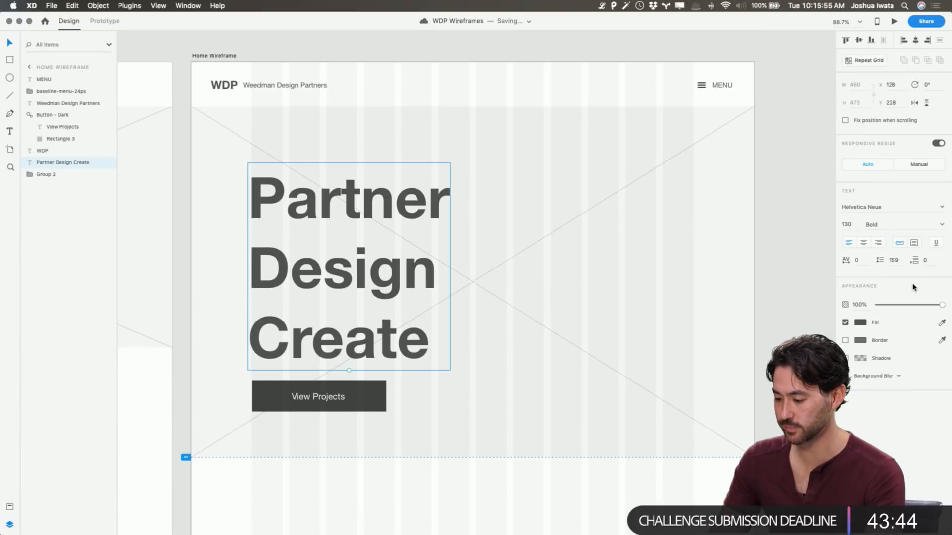
key("Down")
key("Down")
key("Down")
key("Down")
key("Down")
key("Down")
key("Down")
key("Down")
key("Down")
key("Down")
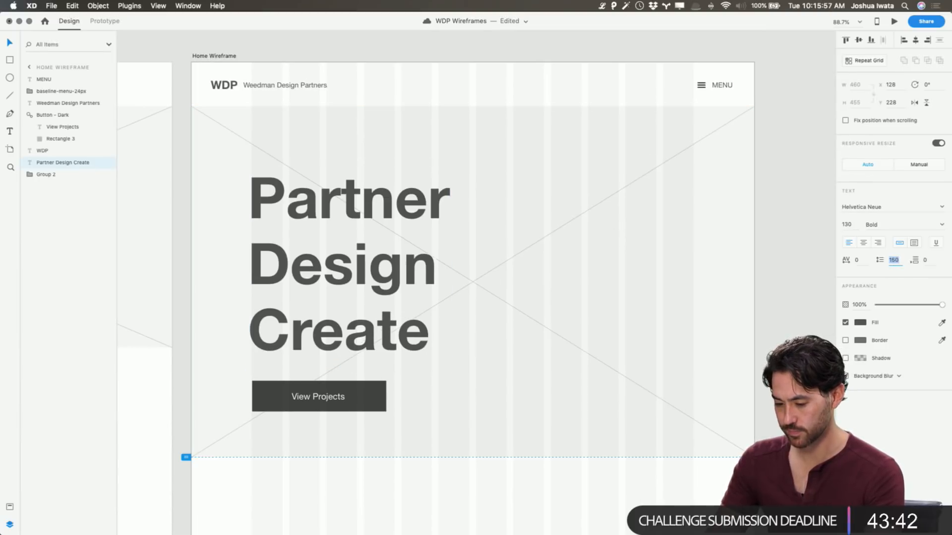
left_click(804, 324)
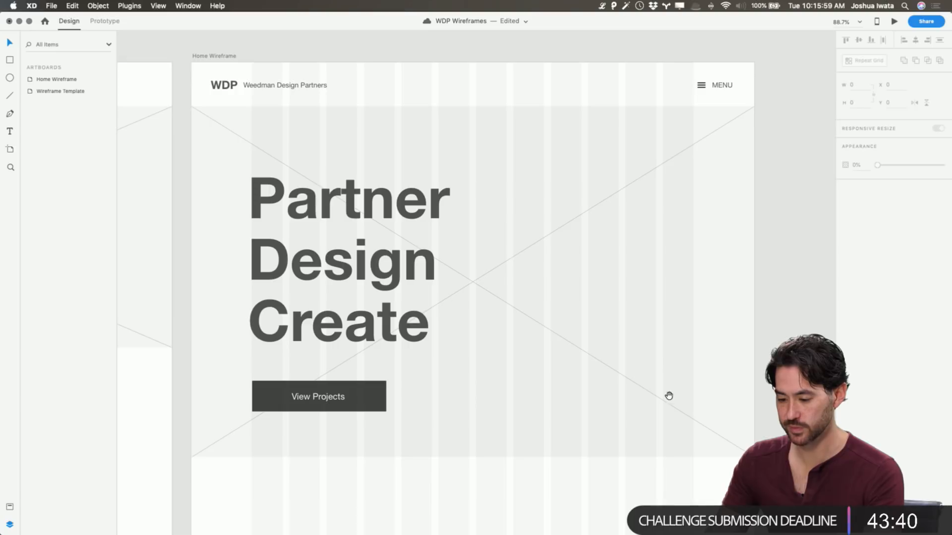
Extend the Home Wireframe artboard's lower edge downward to make room for more sections below the banner
scroll(612, 429, "down", 5)
scroll(613, 426, "up", 3)
scroll(612, 426, "up", 1)
scroll(613, 426, "down", 5)
scroll(612, 426, "up", 3)
scroll(611, 426, "up", 5)
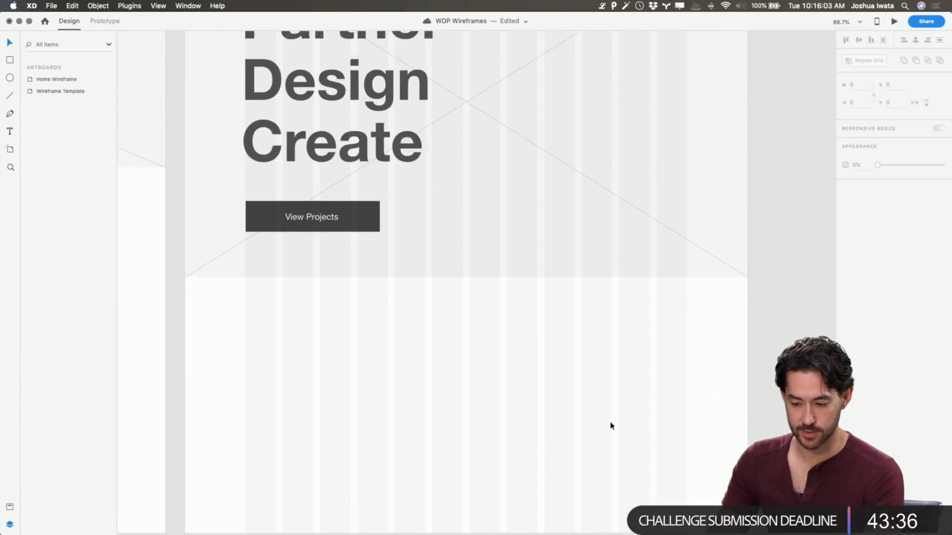
left_click(206, 80)
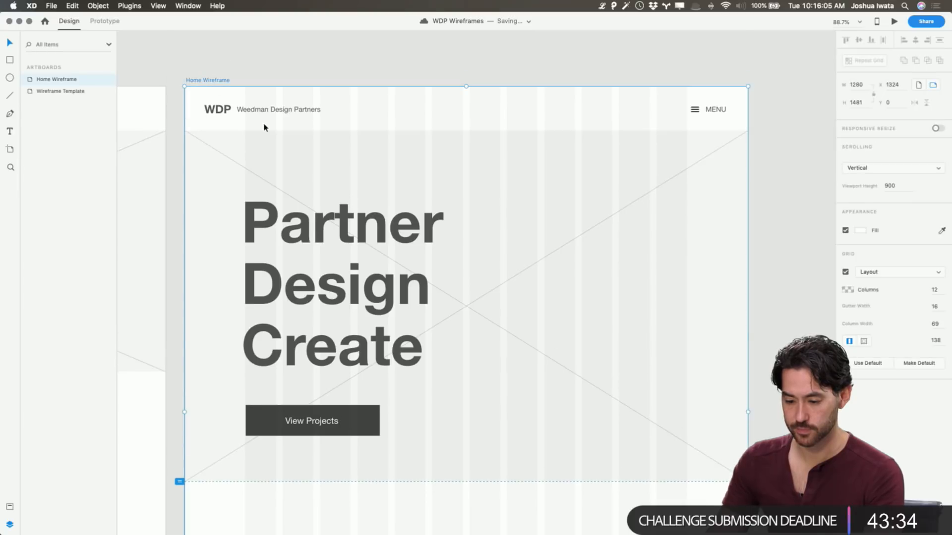
scroll(264, 128, "down", 10)
left_click_drag(497, 344, 497, 470)
scroll(497, 471, "down", 4)
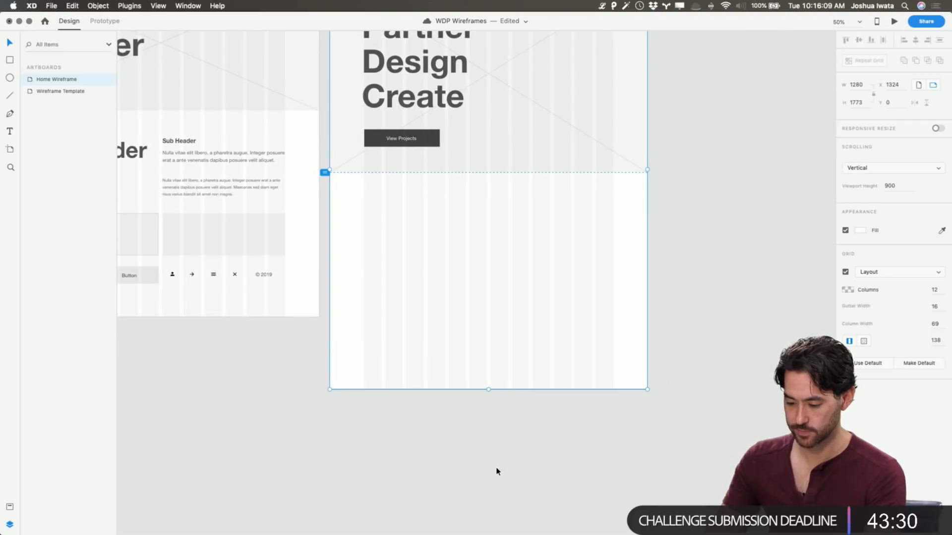
left_click_drag(488, 389, 488, 521)
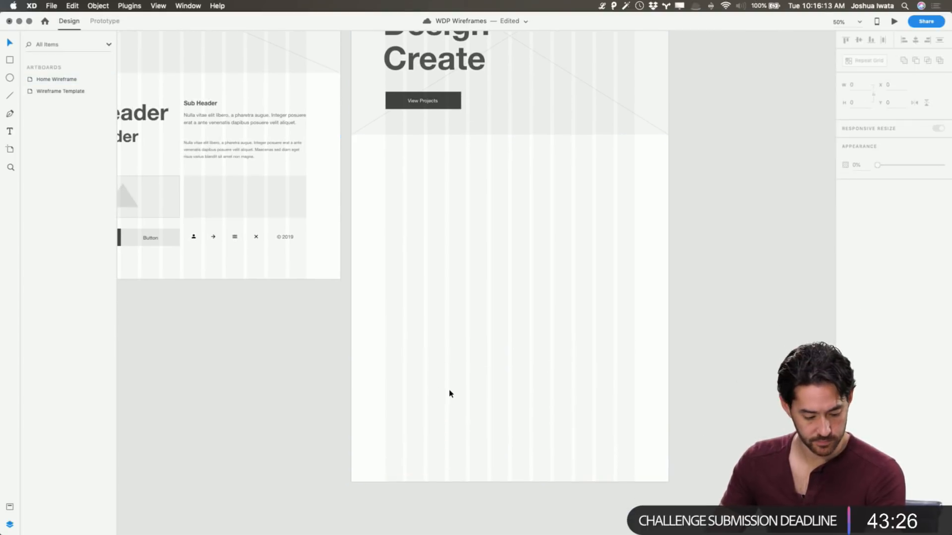
Copy the H2 Header text from the Wireframe Template to the Home Wireframe, placing it below the banner at X 138, Y 1078
scroll(402, 395, "up", 5)
scroll(401, 395, "left", 4)
left_click(141, 200)
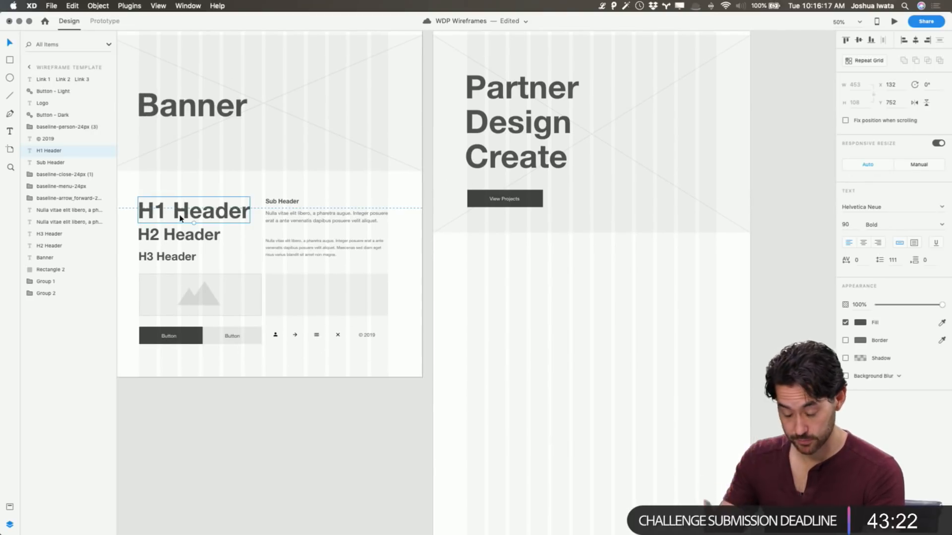
left_click(185, 236)
key("super+d")
left_click_drag(185, 236, 514, 278)
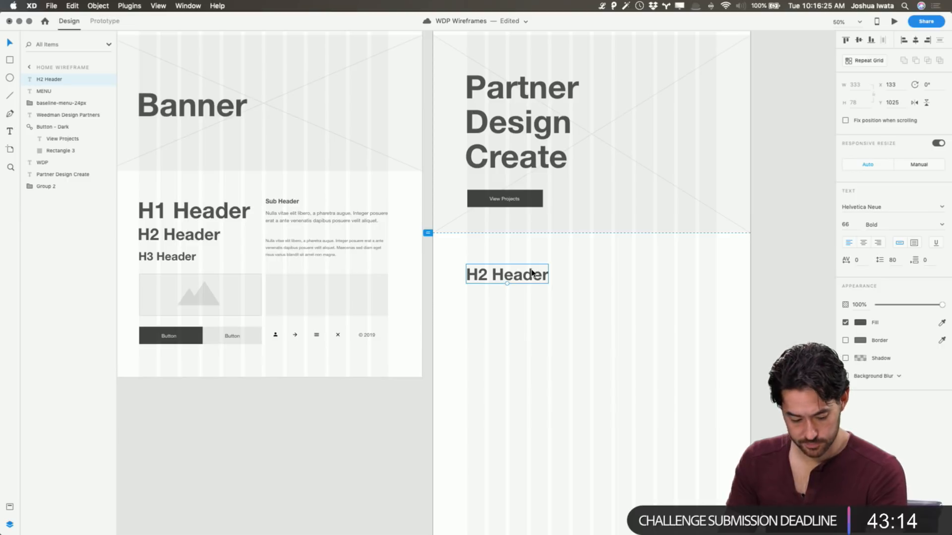
scroll(532, 272, "up", 3)
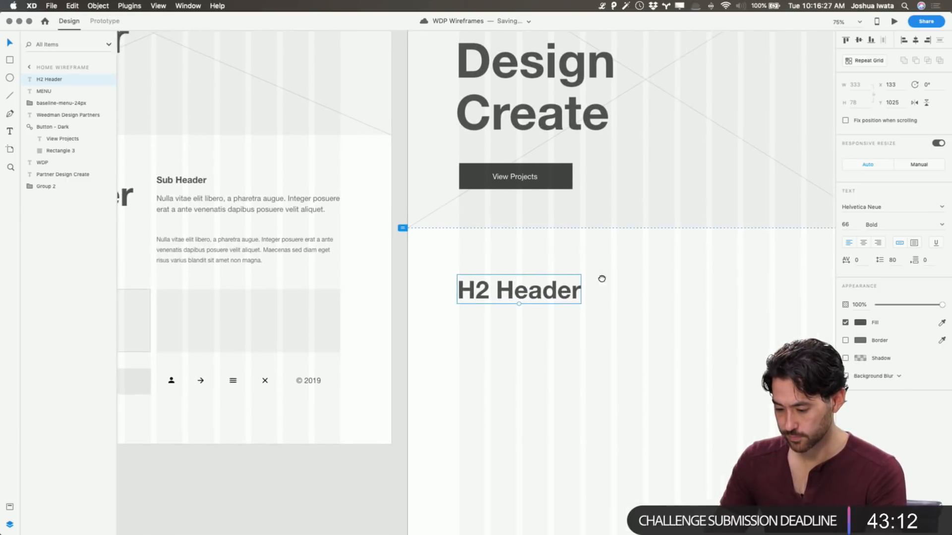
scroll(582, 306, "right", 3)
left_click_drag(449, 296, 448, 313)
scroll(559, 304, "up", 5)
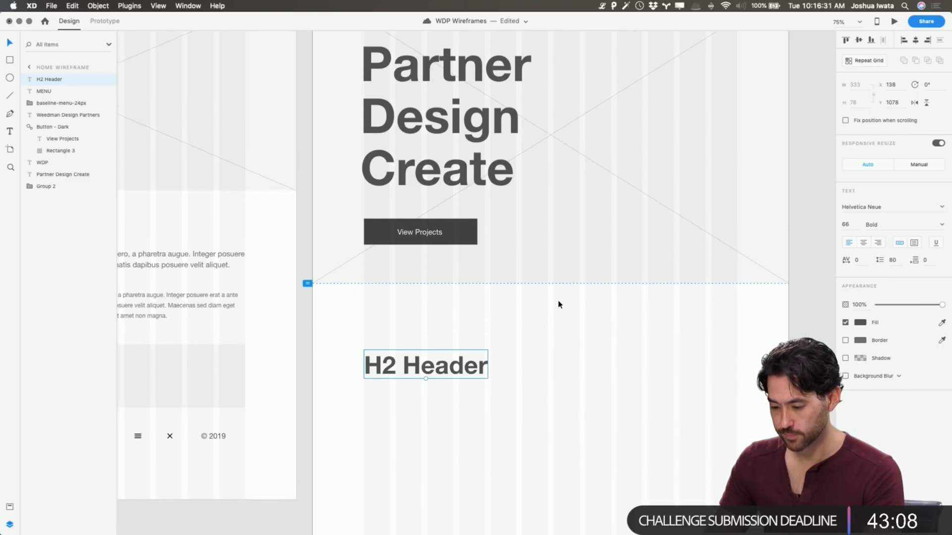
scroll(559, 305, "right", 2)
scroll(559, 305, "down", 5)
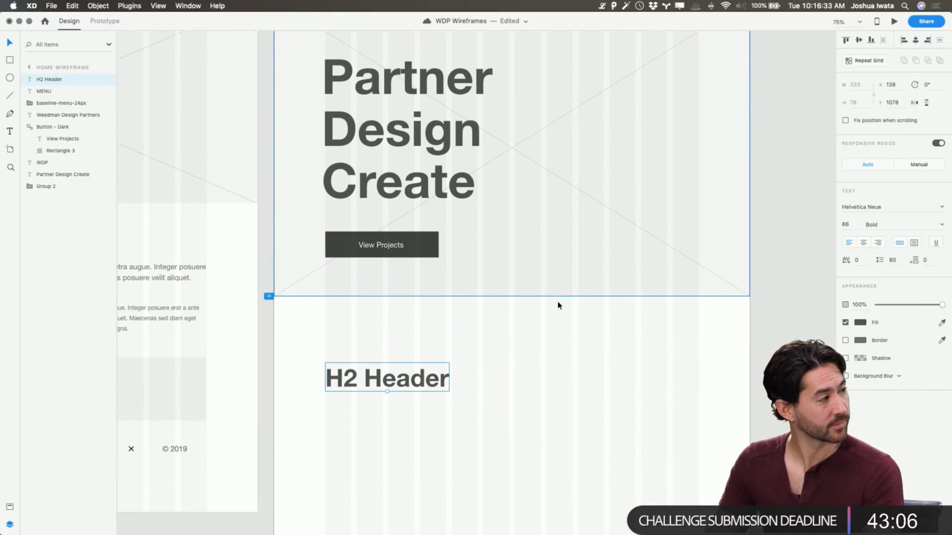
Change the H2 Header text below the banner to "Interior Design from studs to surface" and save the document
scroll(559, 305, "down", 3)
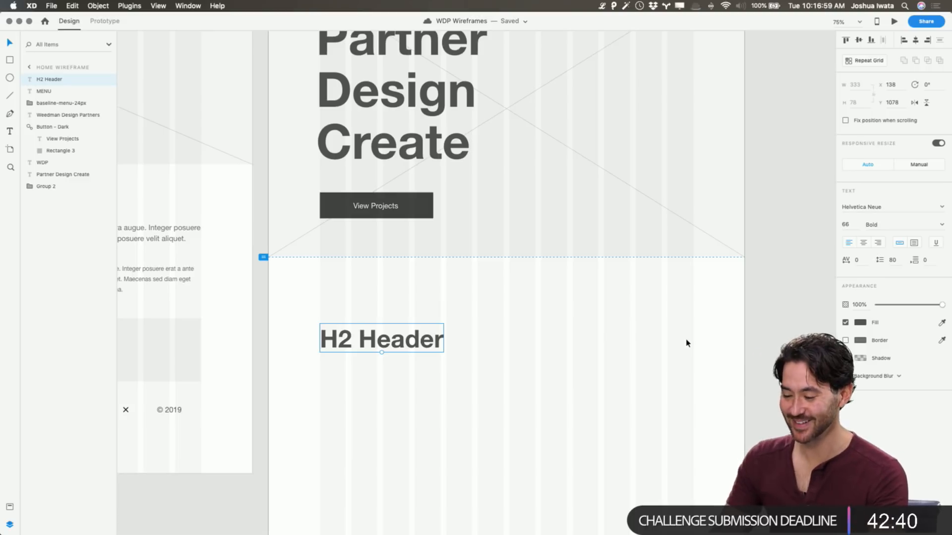
left_click(768, 345)
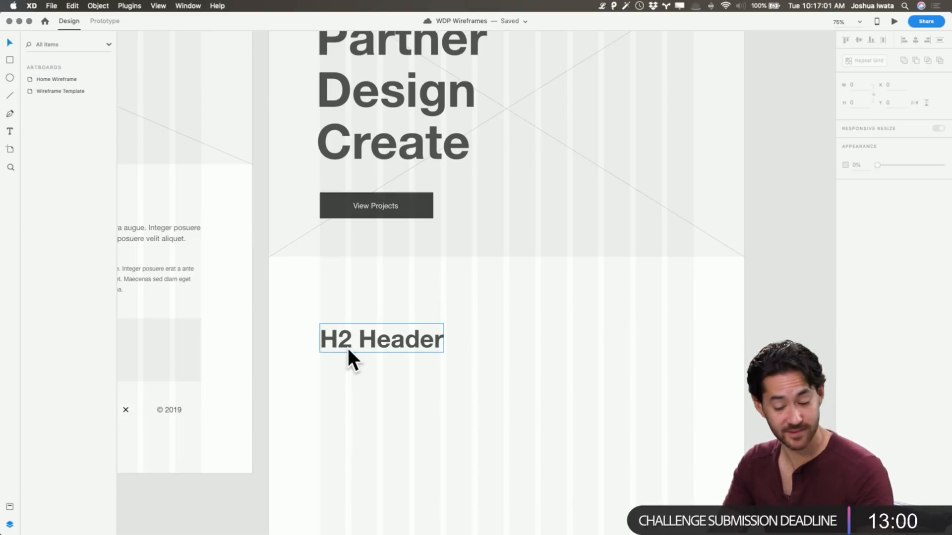
left_click(393, 342)
double_click(393, 342)
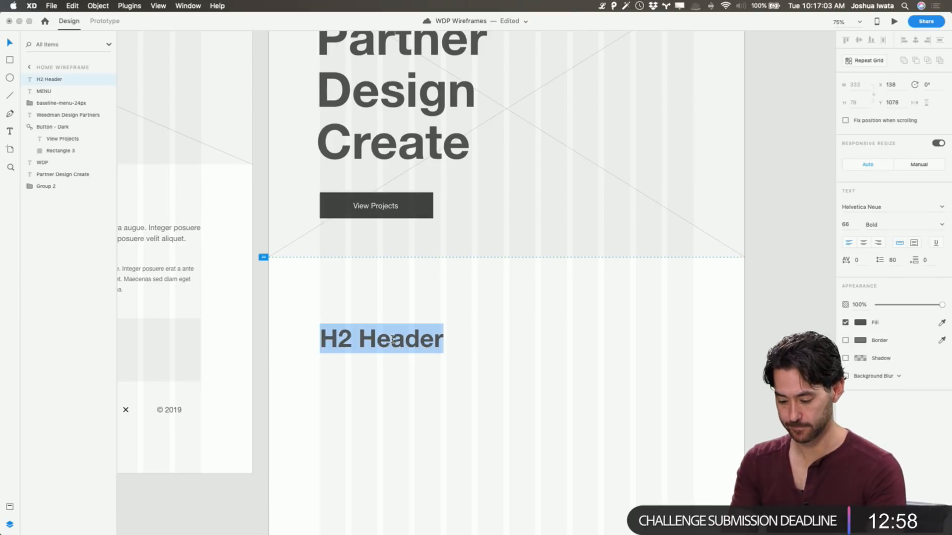
type("Interior DEsign ")
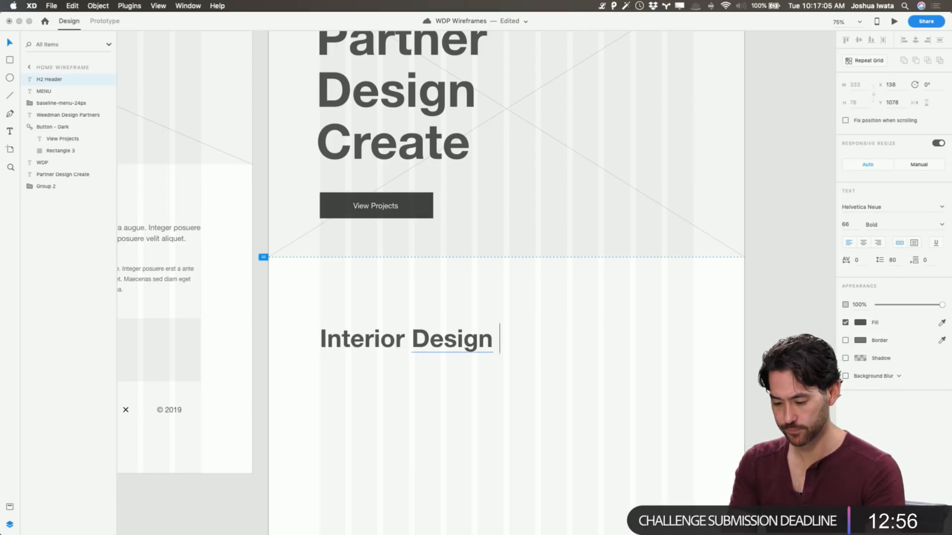
type("from stude")
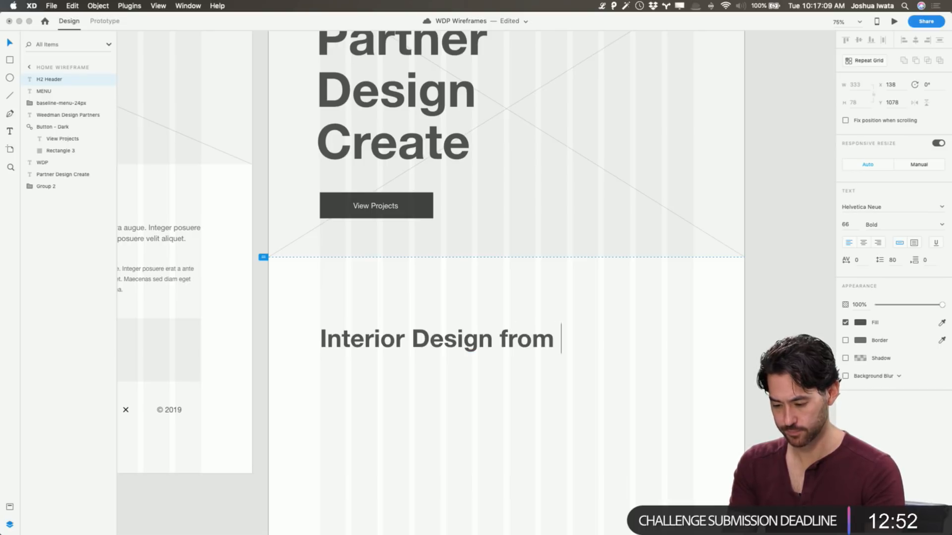
key("BackSpace")
type("s")
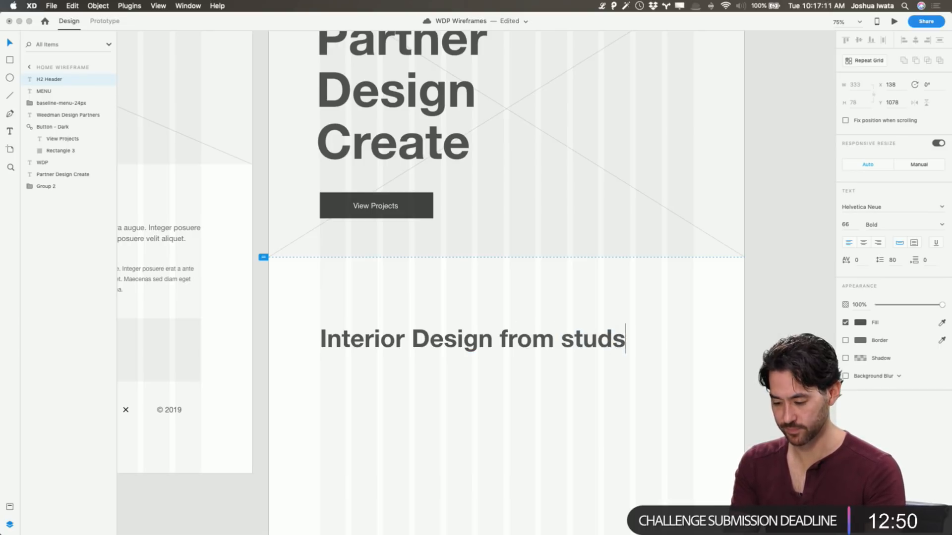
type(" to surface")
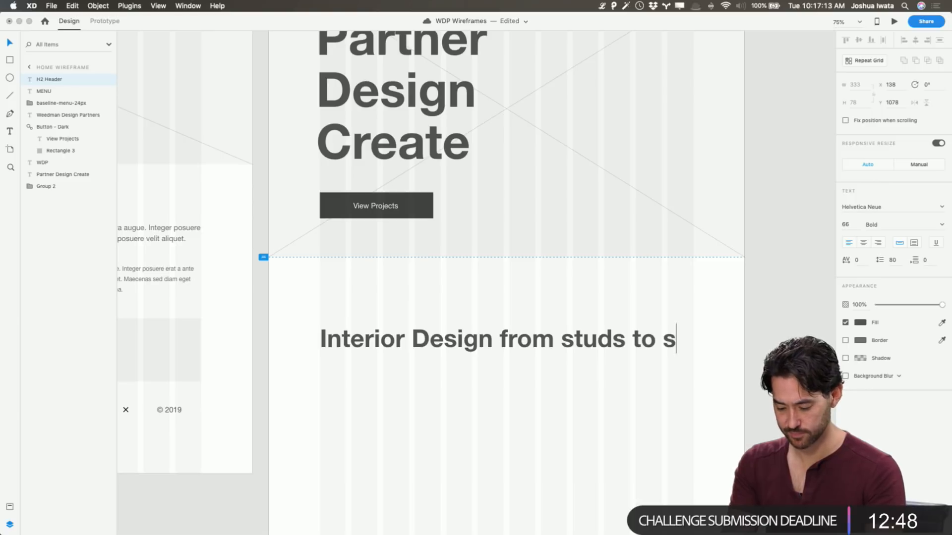
key("Escape")
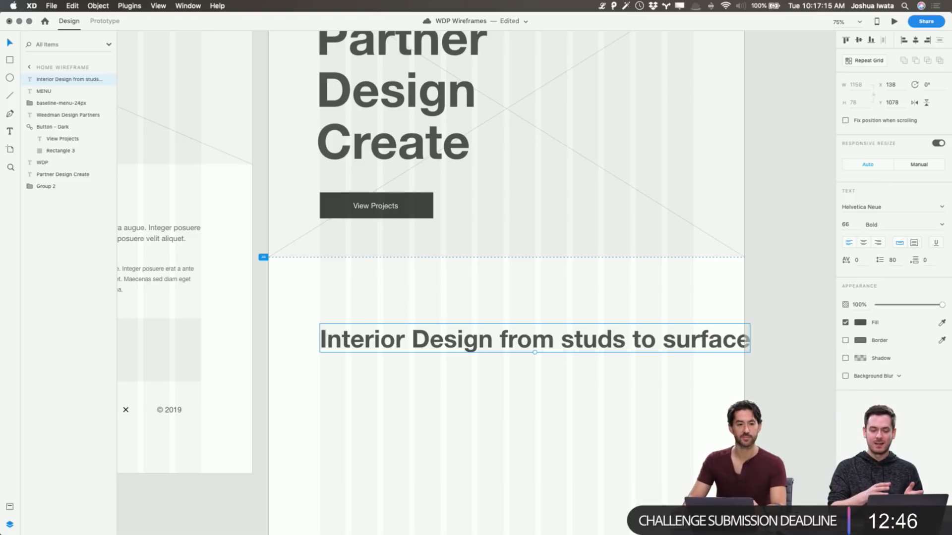
scroll(418, 335, "up", 2)
scroll(418, 335, "up", 1)
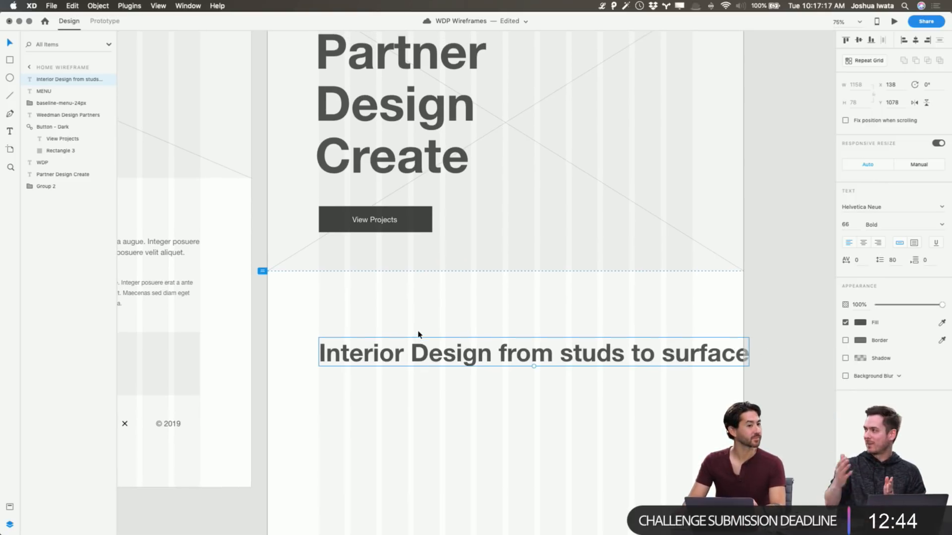
key("super+s")
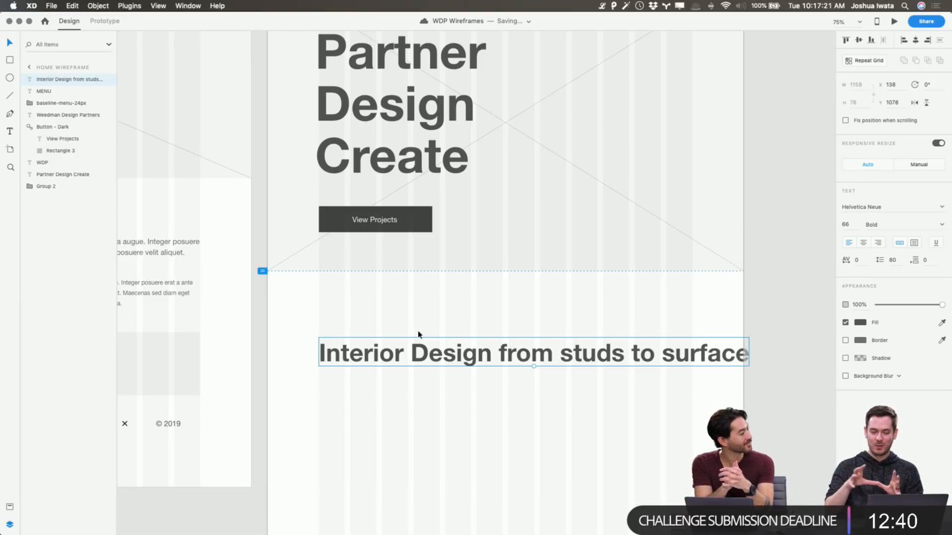
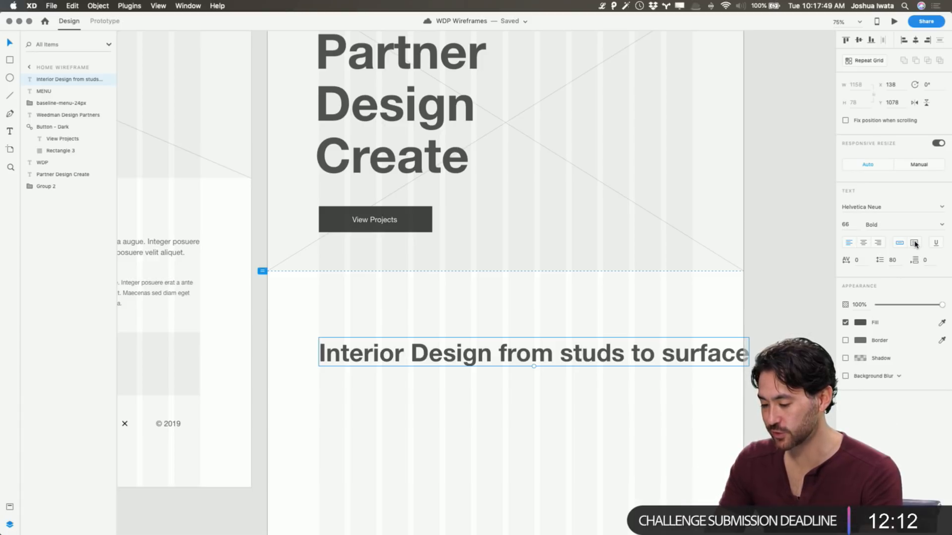
Convert the Interior Design heading to area text and resize its box to about 664 × 175 so it wraps onto two lines
left_click(914, 243)
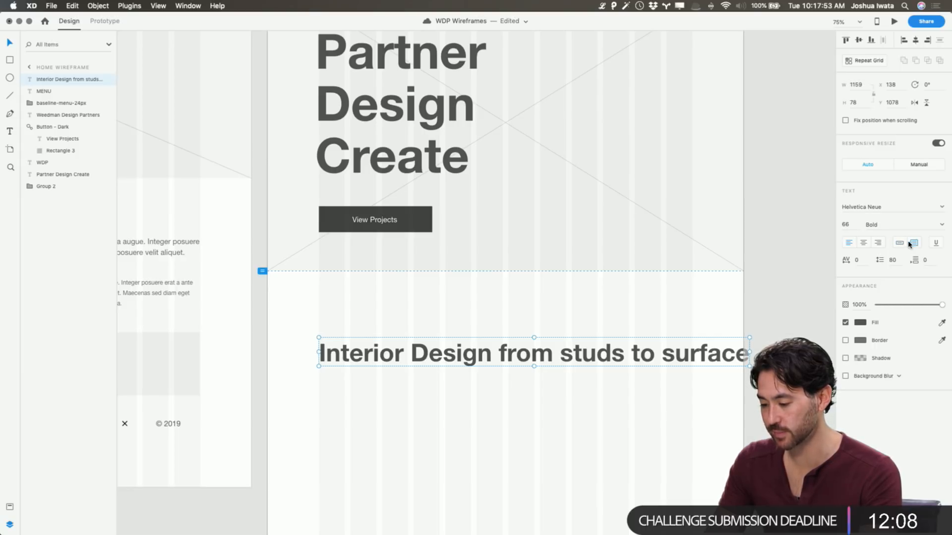
left_click_drag(750, 352, 566, 352)
left_click_drag(441, 366, 446, 404)
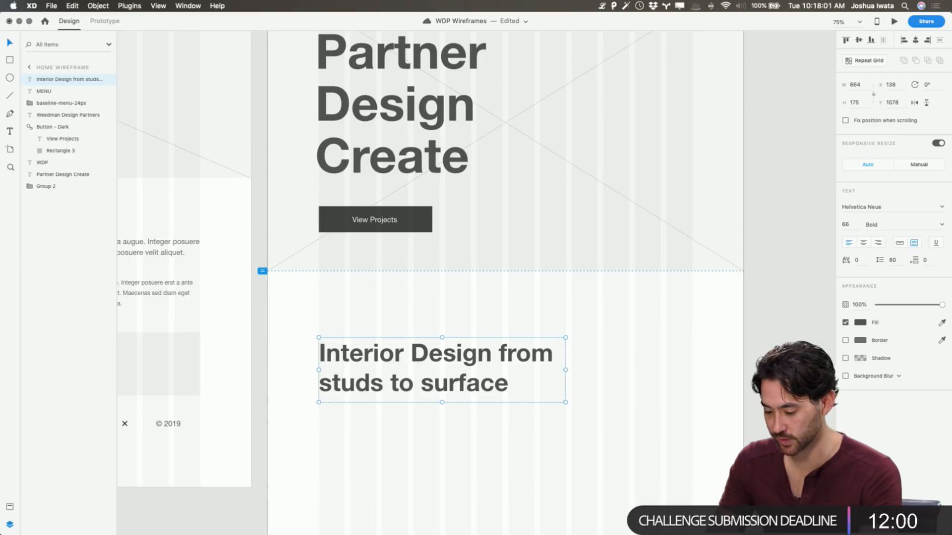
left_click(648, 372)
scroll(648, 374, "up", 1)
scroll(648, 374, "up", 2)
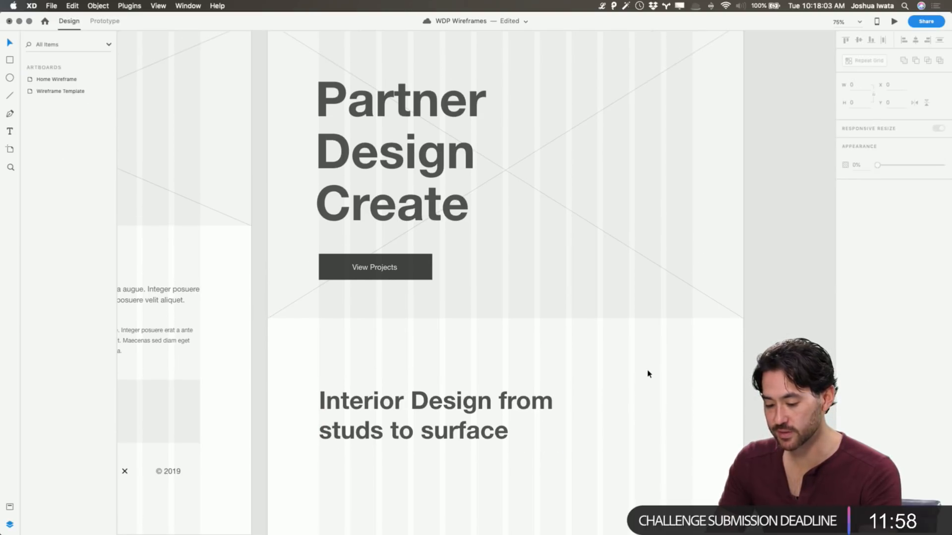
scroll(648, 374, "down", 5)
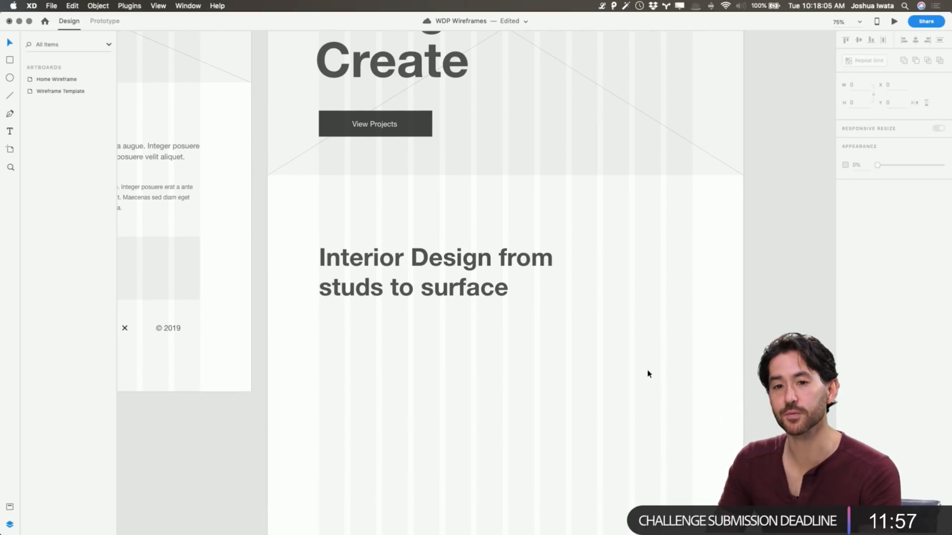
Change the capital D in the section heading to lowercase so it reads "Interior design from studs to surface"
left_click(428, 268)
double_click(427, 255)
left_click(429, 255)
key("BackSpace")
type("=d")
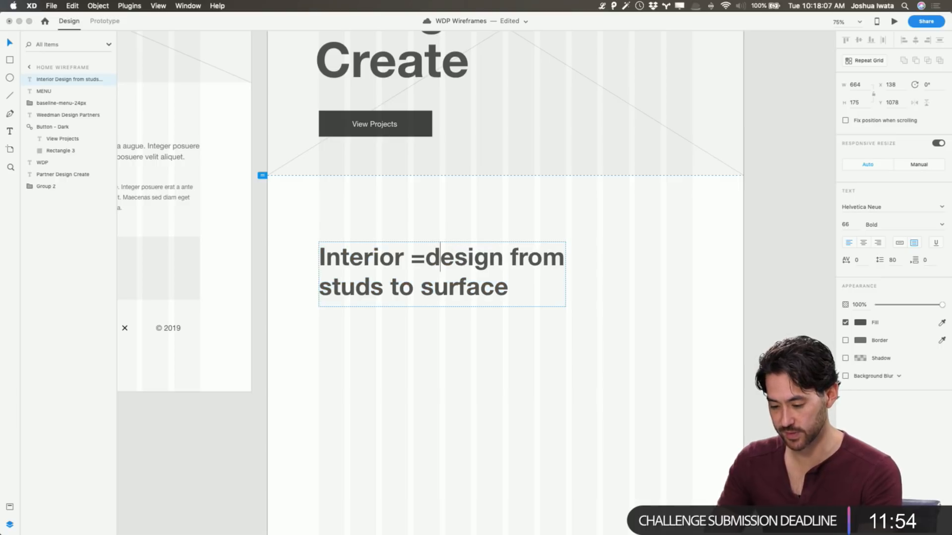
key("BackSpace")
key("BackSpace")
type("d")
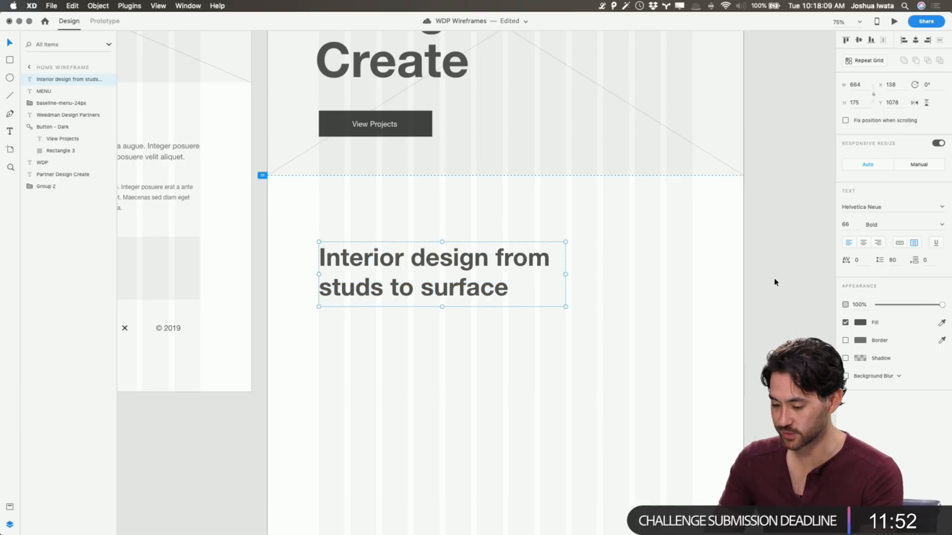
left_click(497, 310)
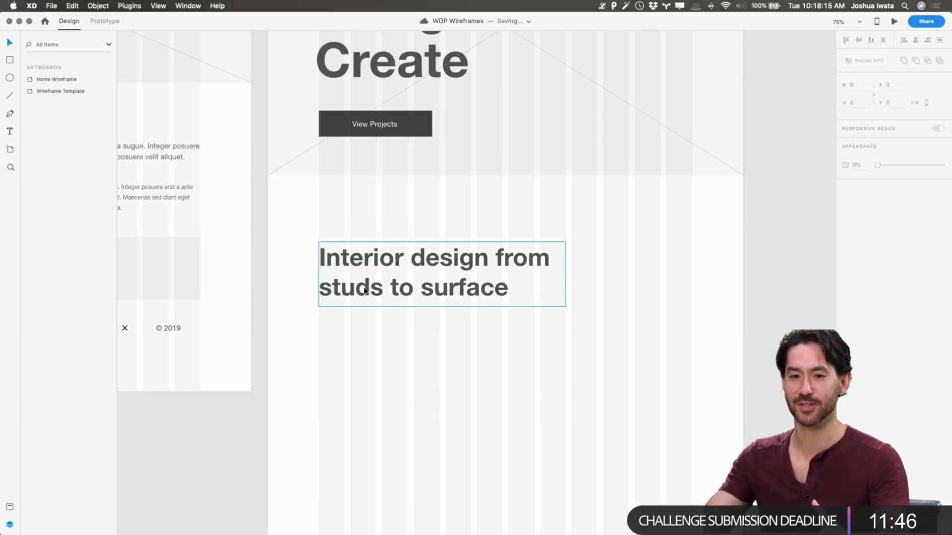
Copy the larger body paragraph from the Wireframe Template to the Home Wireframe, placing it below the section heading at X 136, Y 1275
scroll(365, 290, "left", 8)
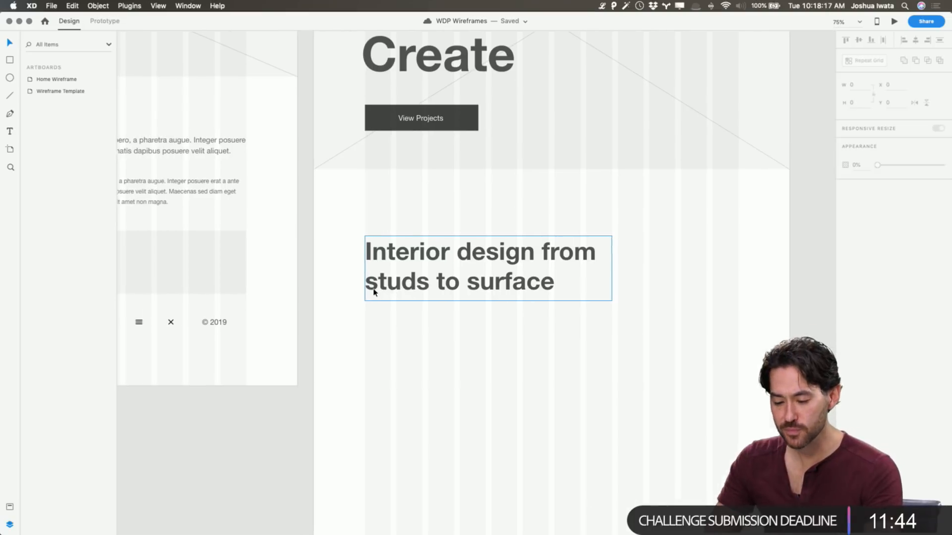
left_click(230, 148)
key("super+d")
left_click_drag(229, 147, 545, 327)
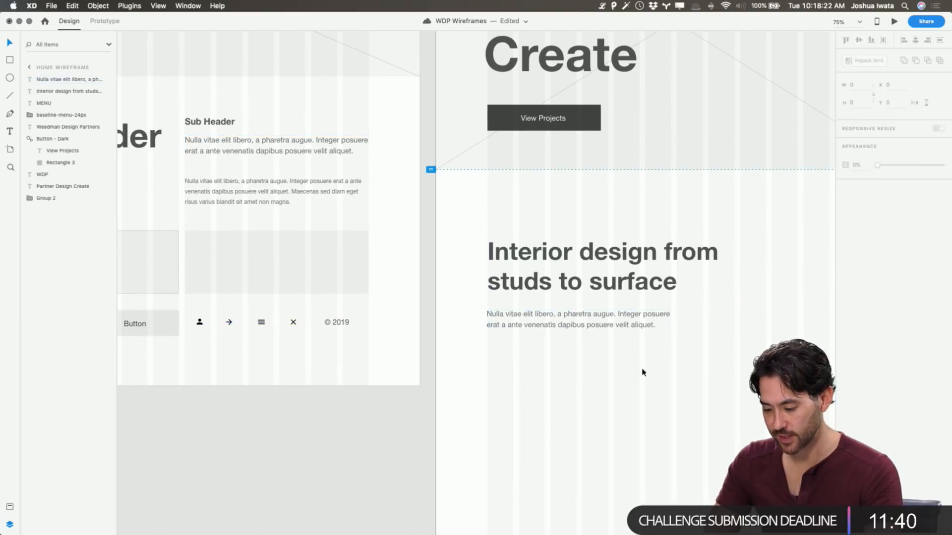
Replace the copied paragraph's text with longer placeholder text starting "Vestibulum id ligula porta" from the menu bar text generator
left_click(602, 6)
left_click(622, 70)
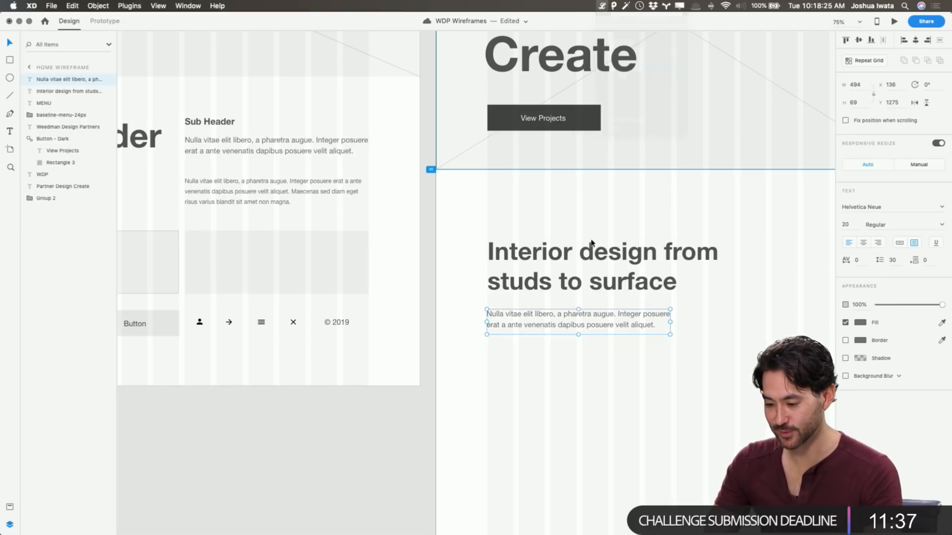
double_click(596, 320)
key("super+a")
key("super+v")
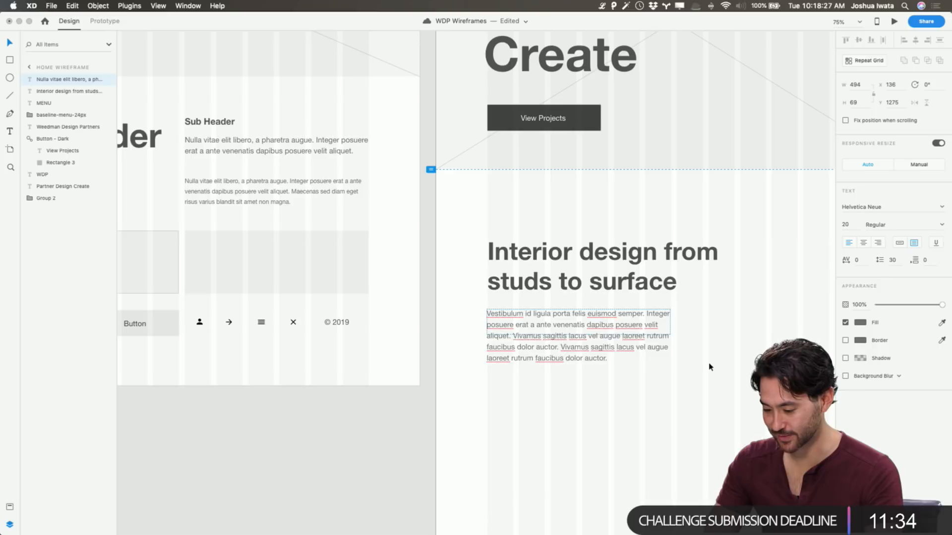
key("Escape")
Enlarge the placeholder paragraph's text box to about 563 × 157 so all its text fits, and save the document
left_click_drag(669, 336, 692, 368)
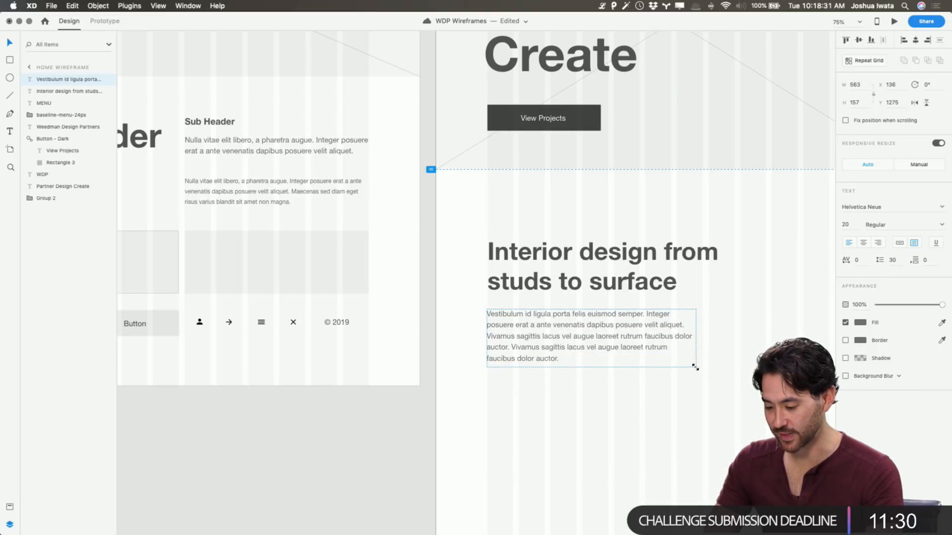
left_click(723, 373)
scroll(727, 371, "right", 10)
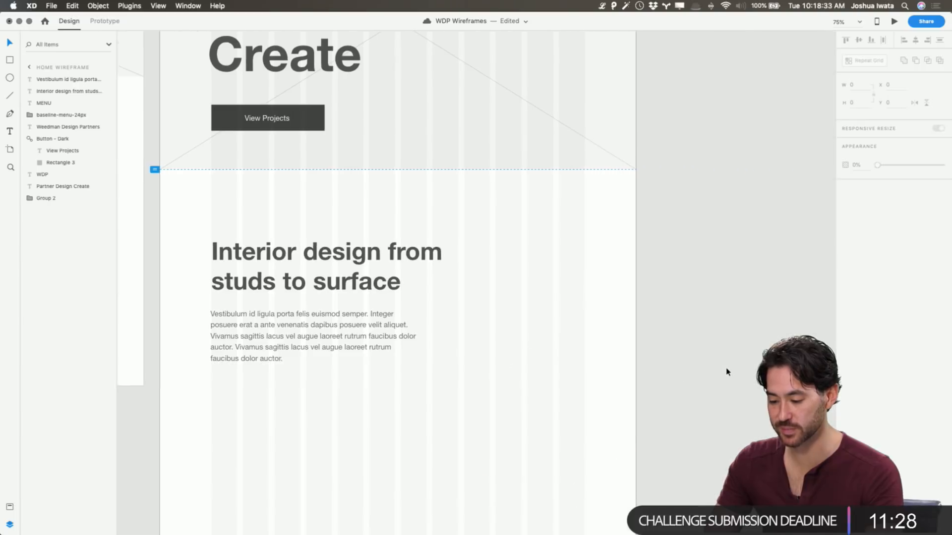
scroll(726, 361, "up", 5)
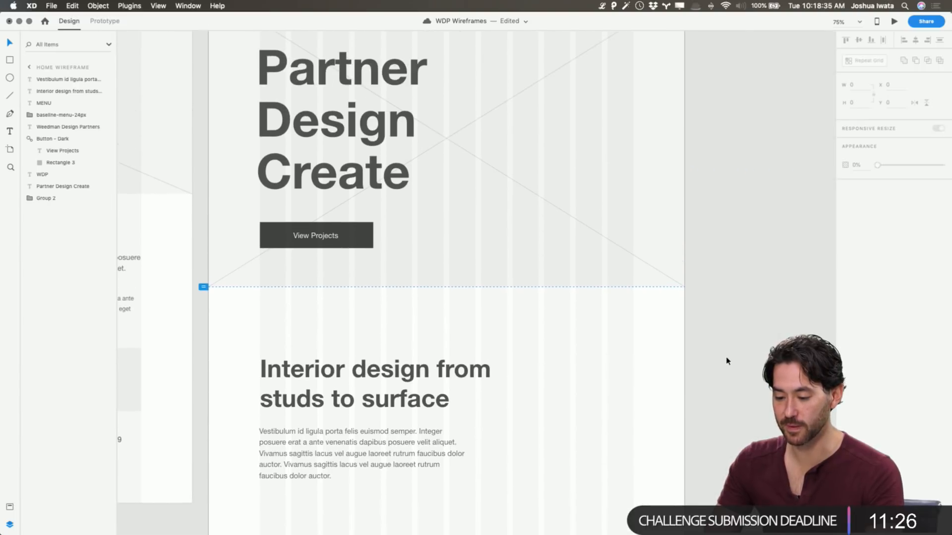
key("super+s")
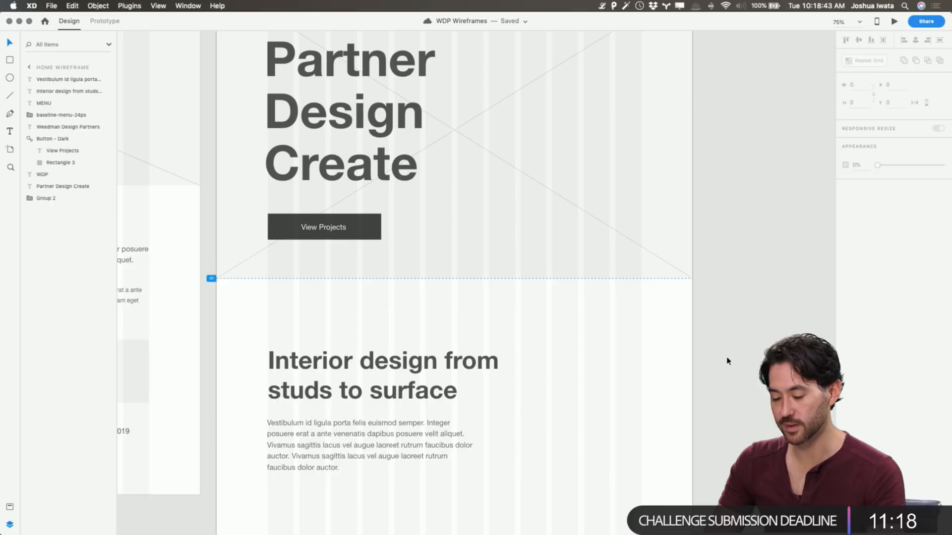
Narrow the Interior design heading's text box to a width of about 648
scroll(727, 360, "down", 5)
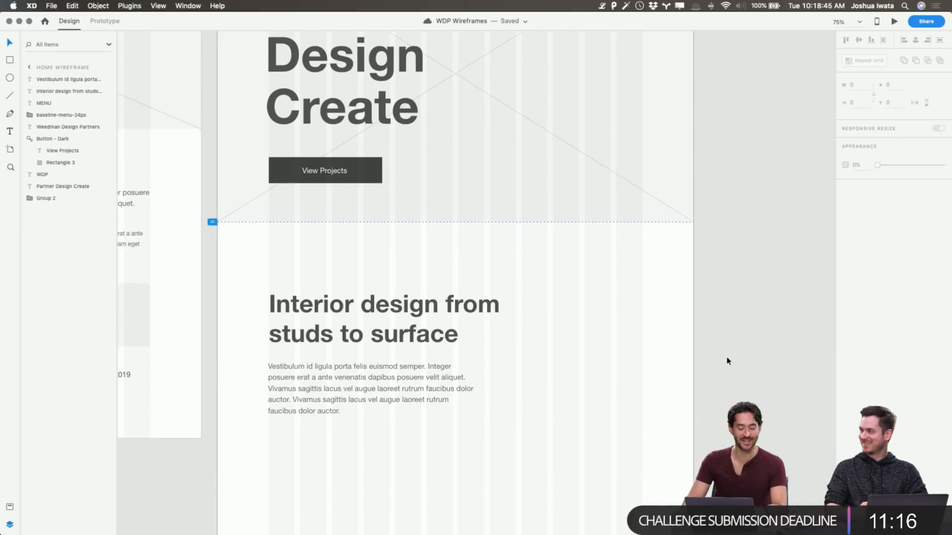
left_click(439, 267)
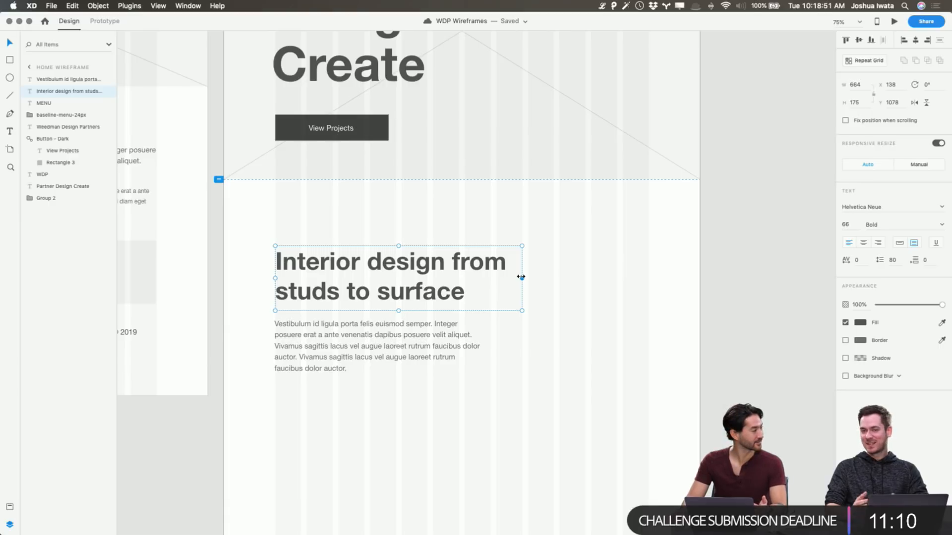
mouse_move(522, 278)
left_mouse_down()
mouse_move(499, 278)
mouse_move(516, 278)
left_mouse_up()
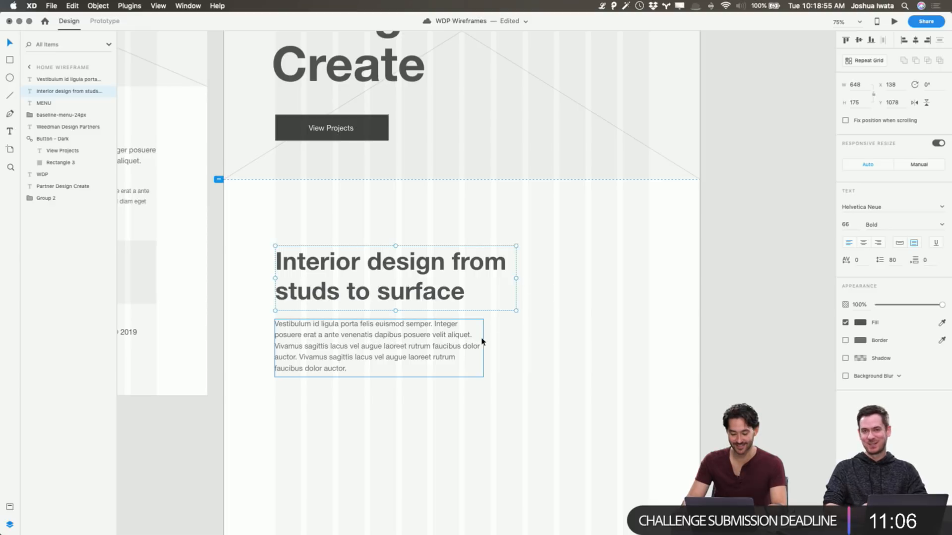
Copy the Sub Header text from the Wireframe Template to the Home Wireframe, beside the Interior design heading at X 903, about Y 1106
scroll(529, 356, "left", 5)
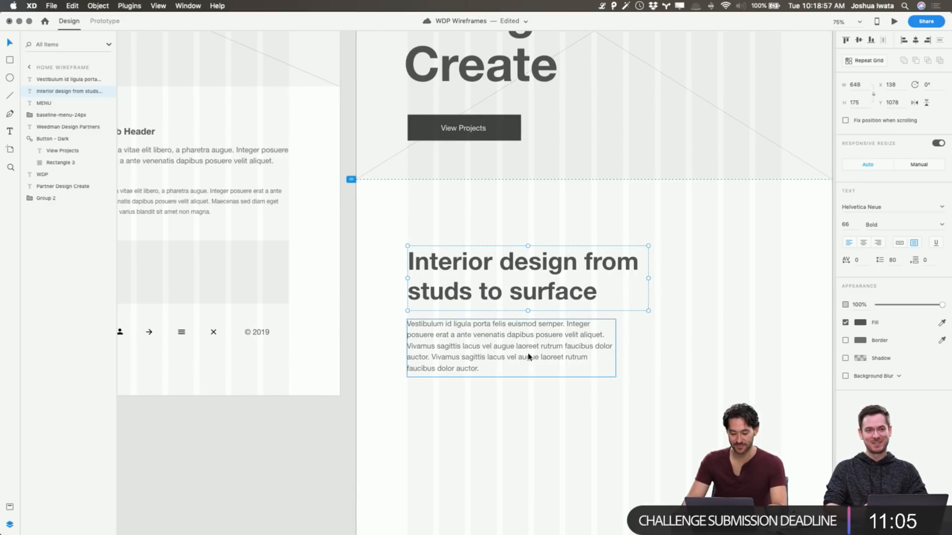
left_click(353, 415)
scroll(400, 178, "left", 10)
left_click(439, 133)
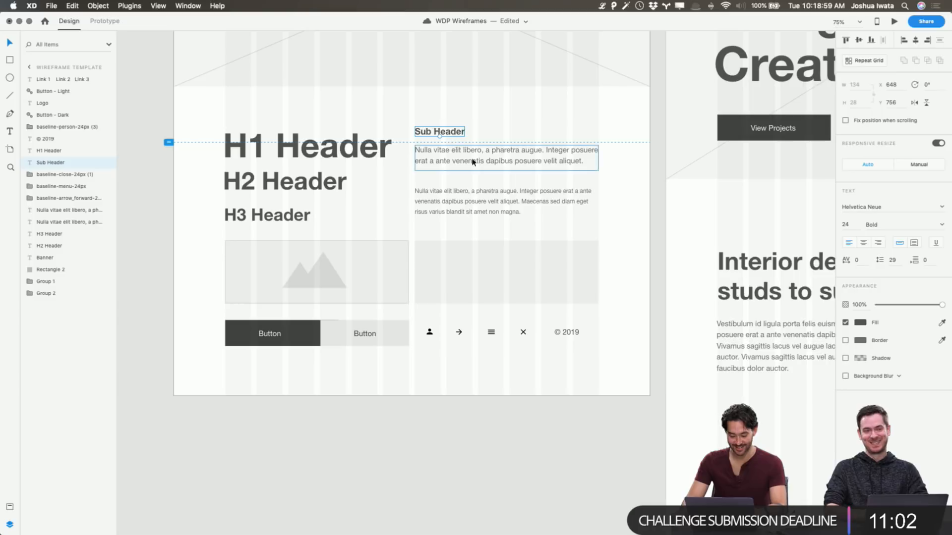
scroll(471, 164, "right", 5)
scroll(475, 169, "right", 10)
key("super+v")
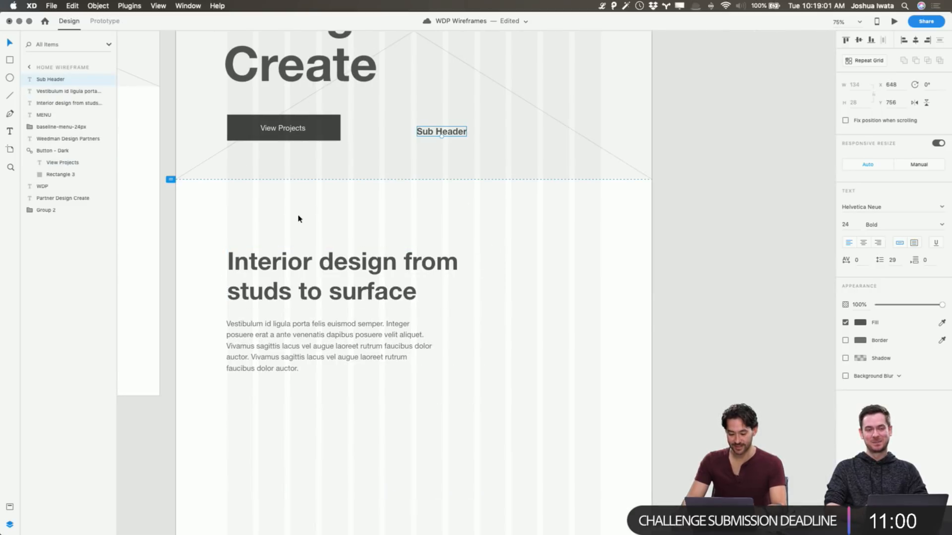
left_click_drag(451, 136, 512, 268)
scroll(500, 156, "left", 15)
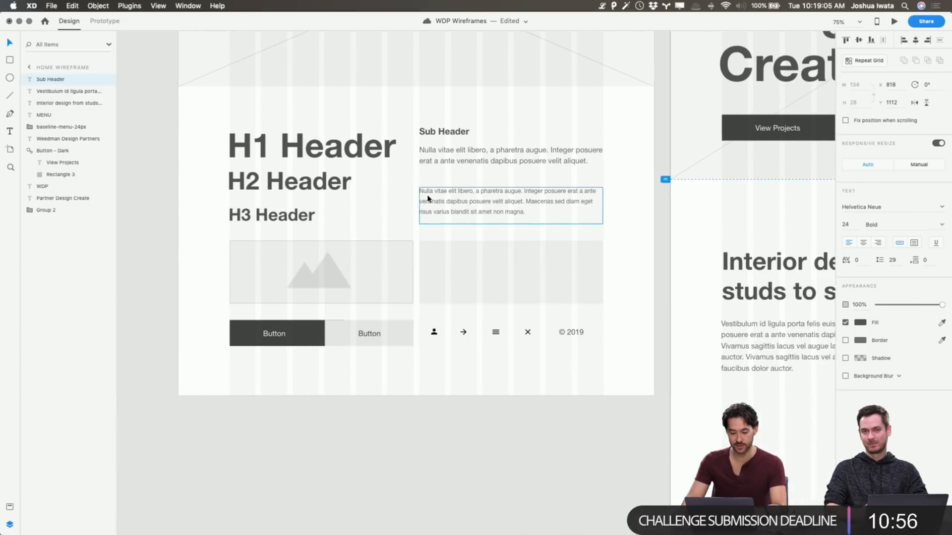
scroll(531, 215, "right", 15)
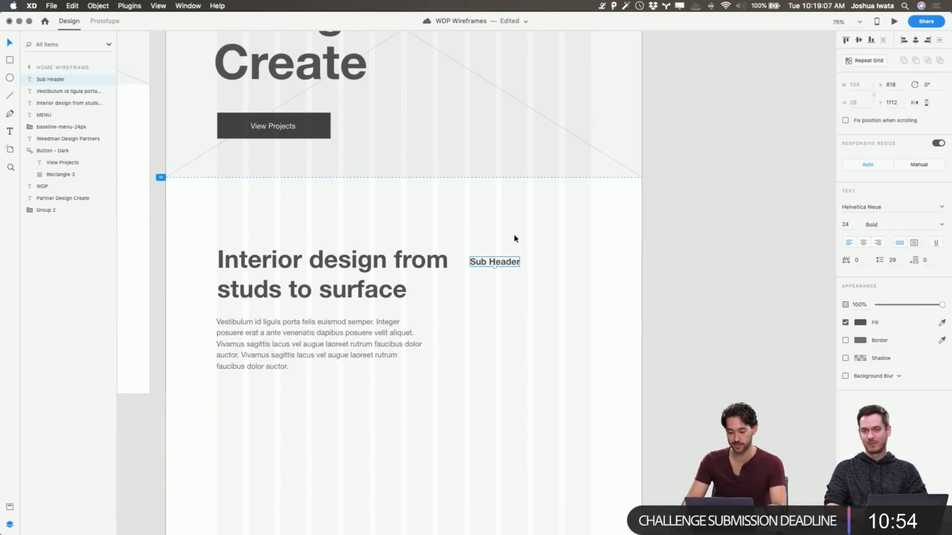
left_click_drag(492, 265, 524, 262)
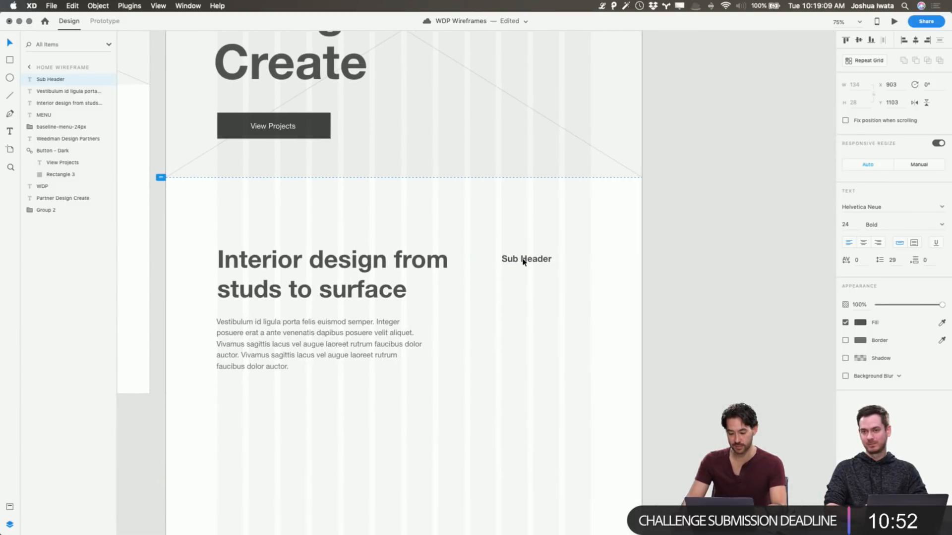
Change the Sub Header text beside the heading to "Services"
double_click(524, 261)
type("Services")
key("Escape")
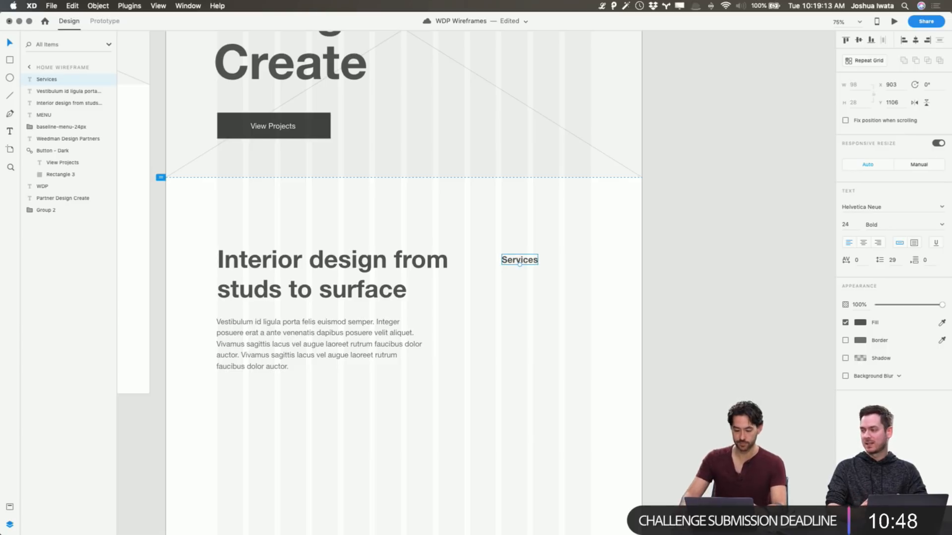
Duplicate the placeholder paragraph below the Services sub header at X 903, Y 1166 and open its text for editing
left_click(534, 340)
left_click(397, 347)
left_click_drag(389, 347, 656, 304)
double_click(655, 304)
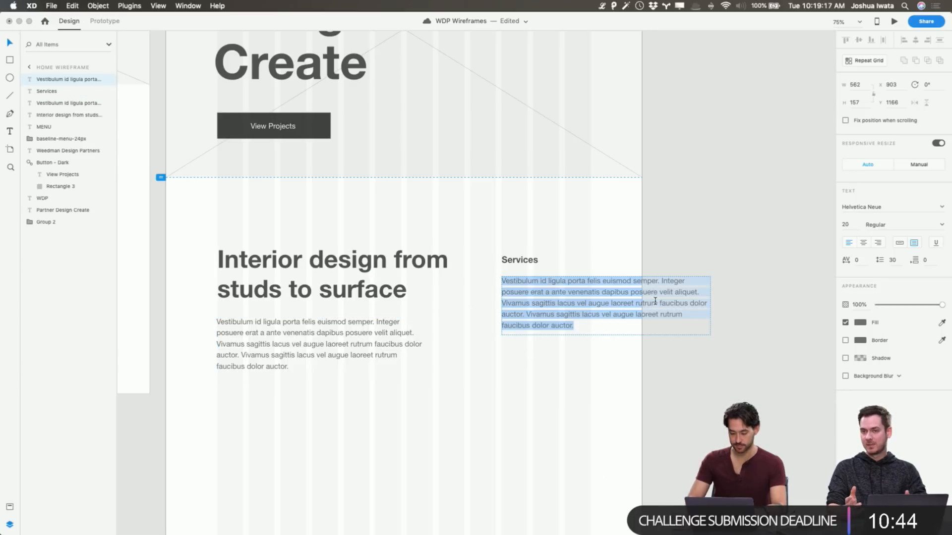
Replace the duplicated paragraph's text with the lines "Commercial Design", "Residential Design" and "Build Out"
key("BackSpace")
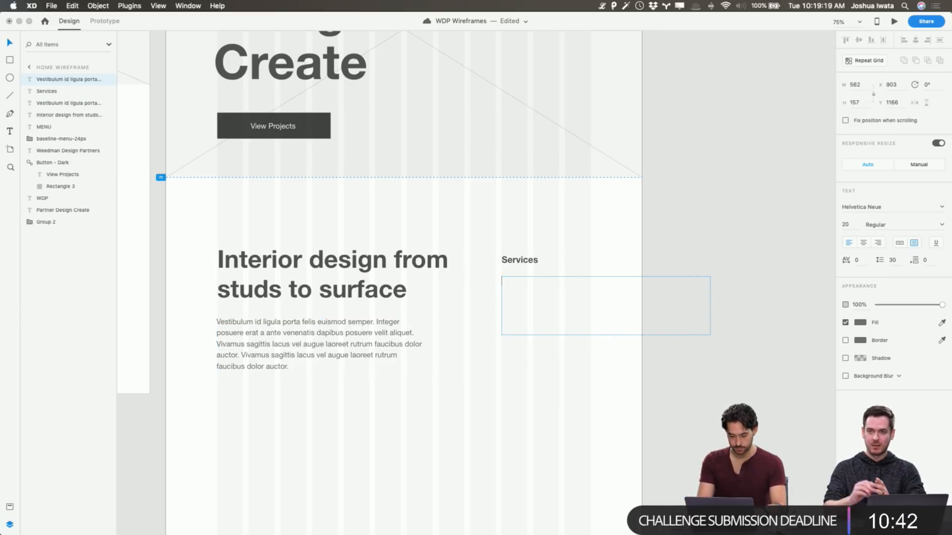
type("Commerfcia")
key("BackSpace")
key("BackSpace")
key("BackSpace")
key("BackSpace")
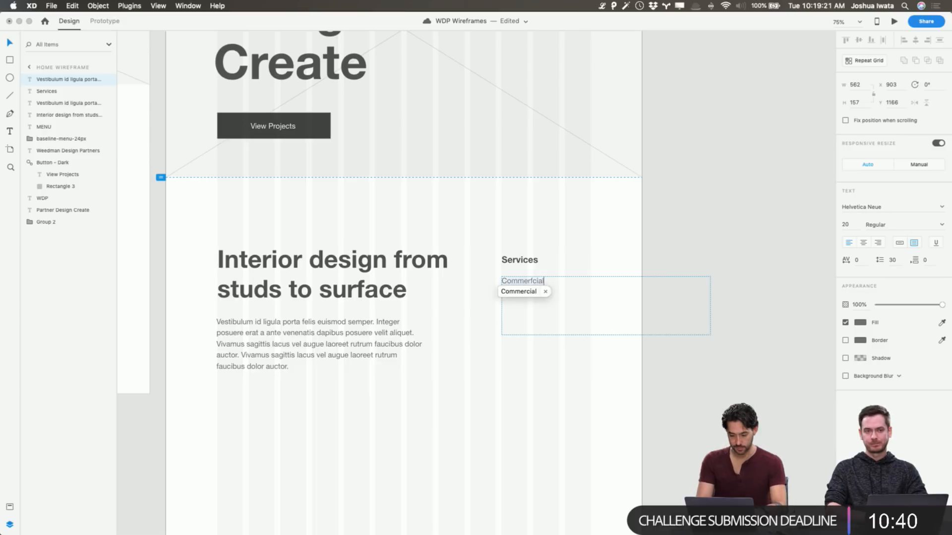
type("cial Design")
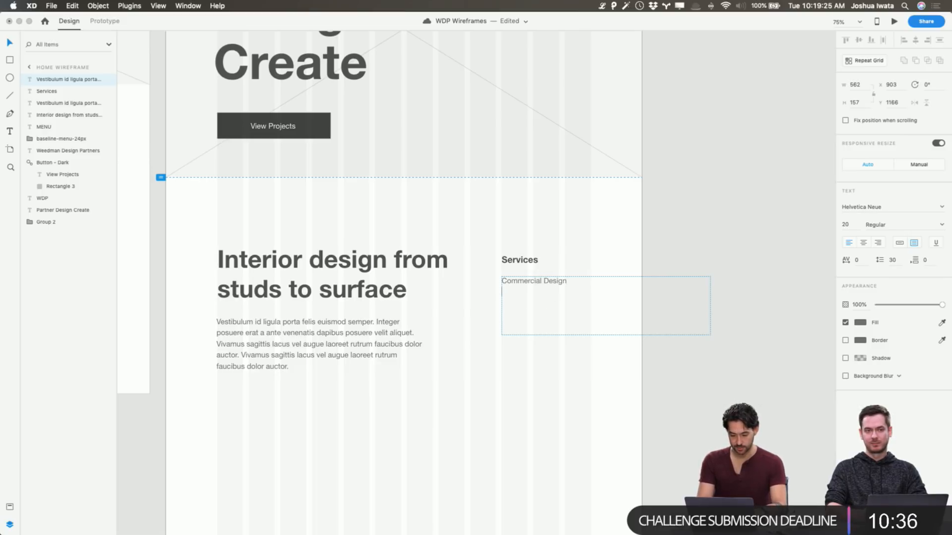
key("Return")
type("Re4sidential")
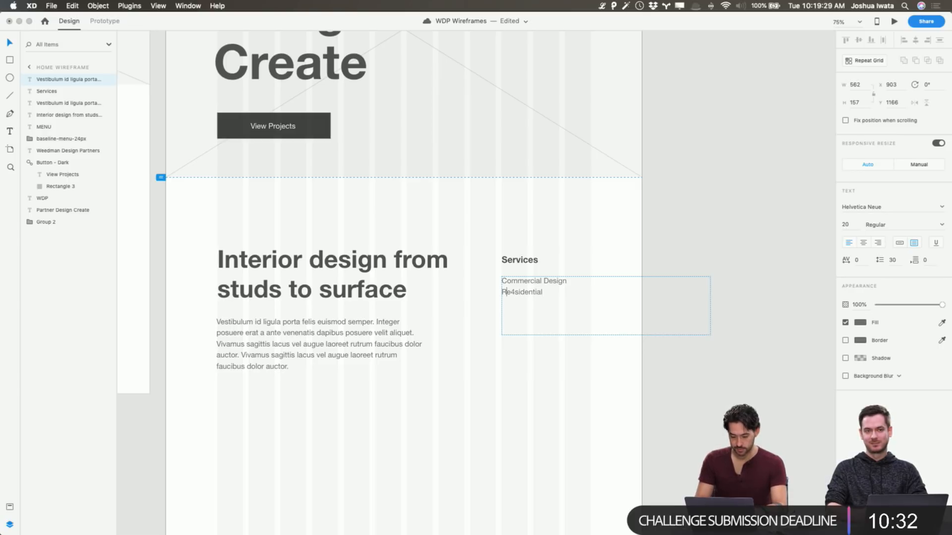
key("BackSpace")
key("super+Right")
type("Design")
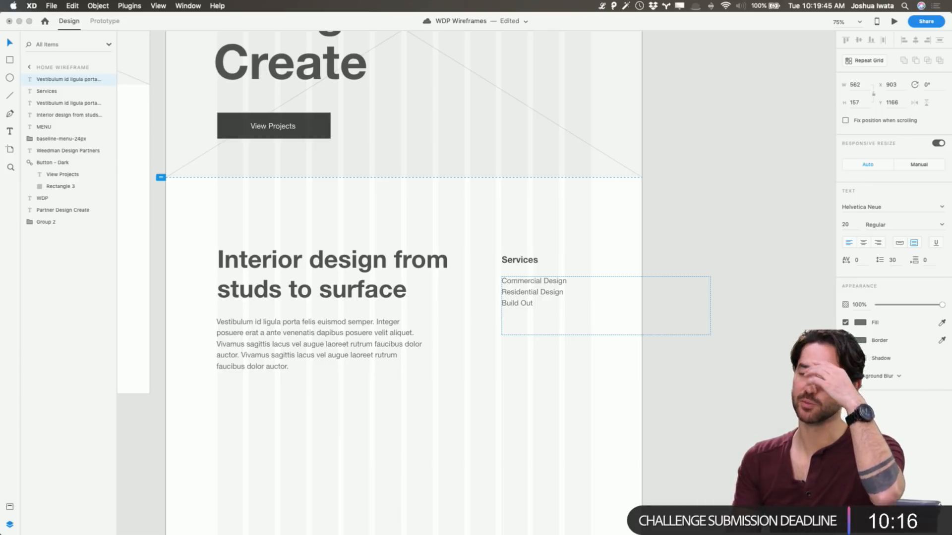
Add "Partner Program" as the fourth line of the services list and narrow its text box to a width of about 239
key("Return")
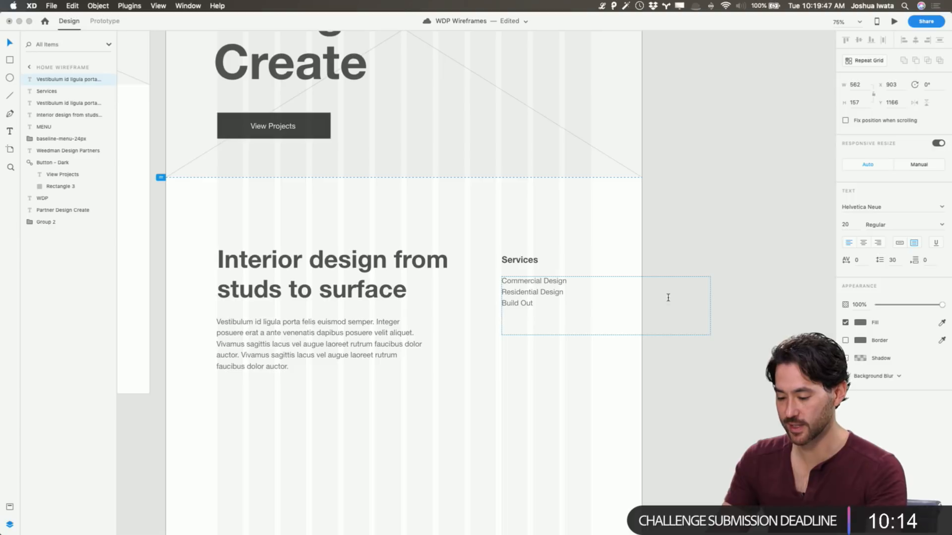
type("Partner Program")
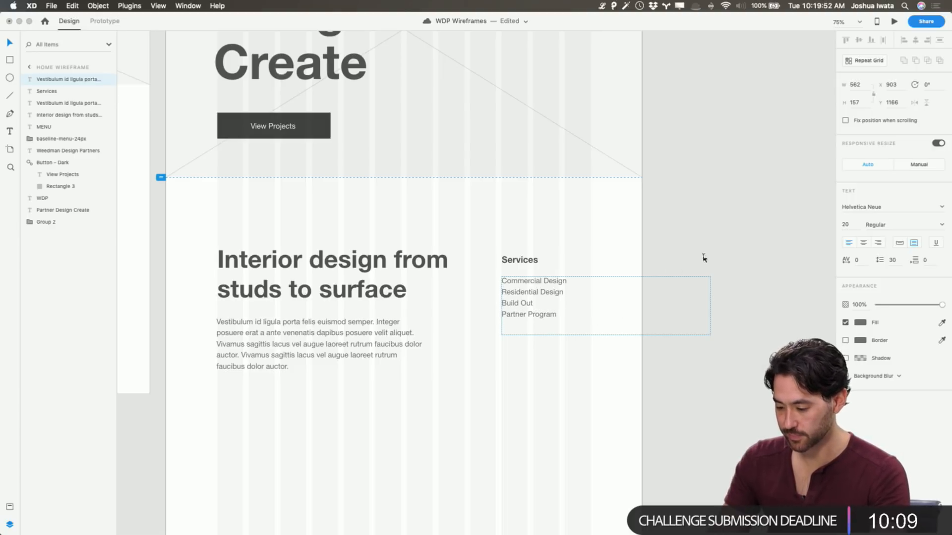
key("Escape")
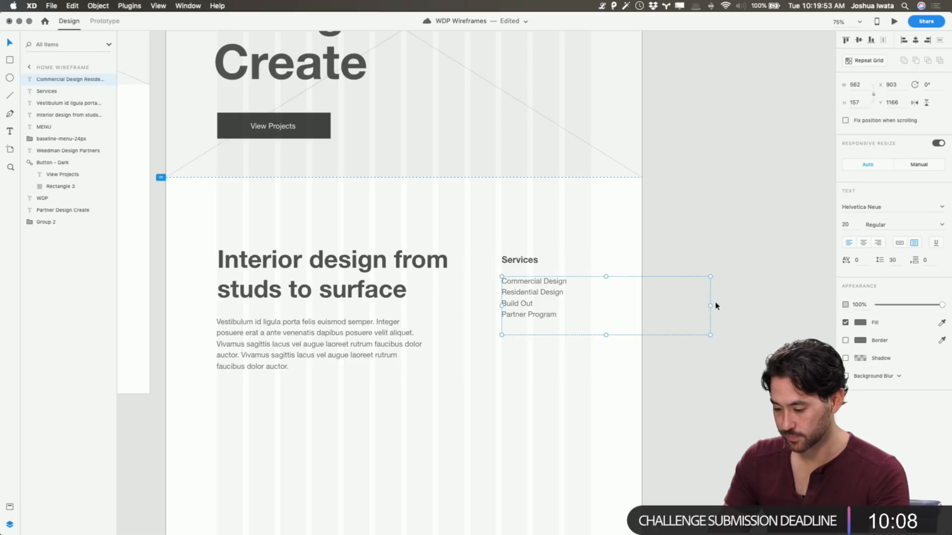
left_click_drag(706, 306, 590, 305)
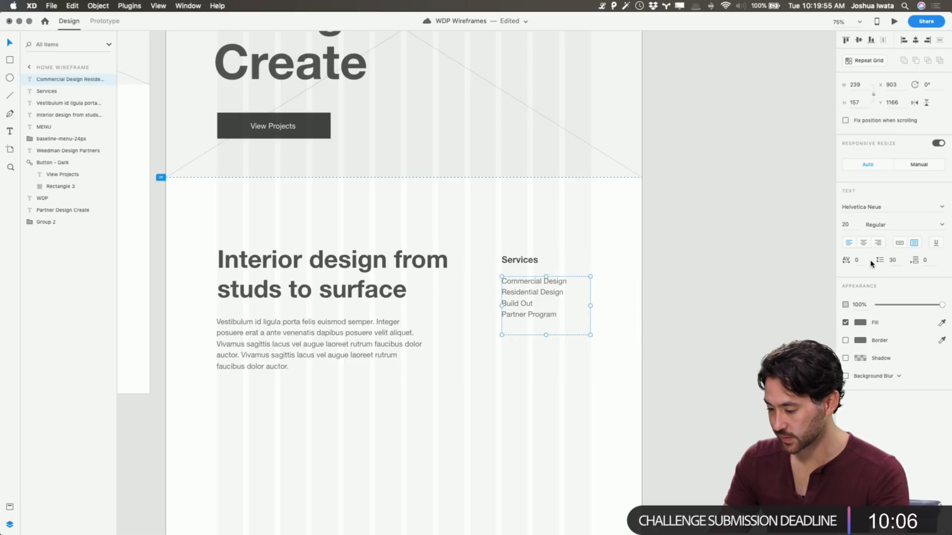
Set the services list's line spacing to 50 and extend its text box to a height of about 194
key("shift+Up")
key("shift+Up")
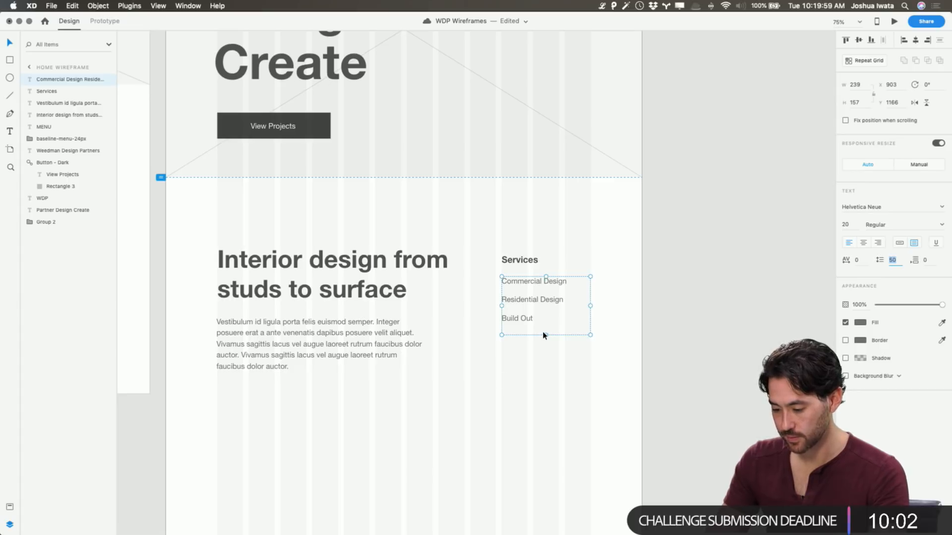
left_click_drag(545, 337, 545, 349)
left_click(694, 340)
Duplicate the services list, shift the copy left to X 857, and clear the copy's text
left_click(512, 279)
key("super+d")
left_click_drag(529, 281, 511, 281)
double_click(511, 280)
key("BackSpace")
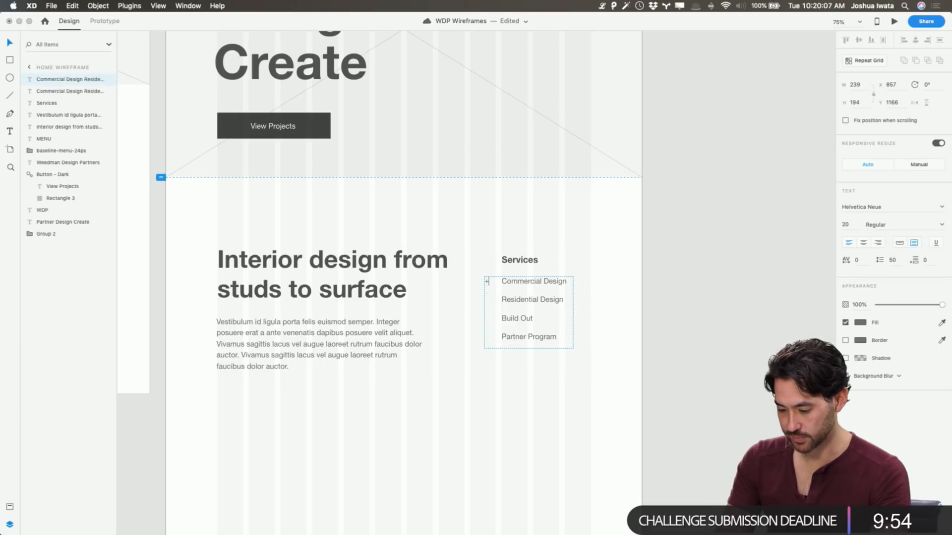
Enter a plus sign on each of the four lines and place the box, narrowed to about 18 wide, at X 867
type("+ + + +")
key("Escape")
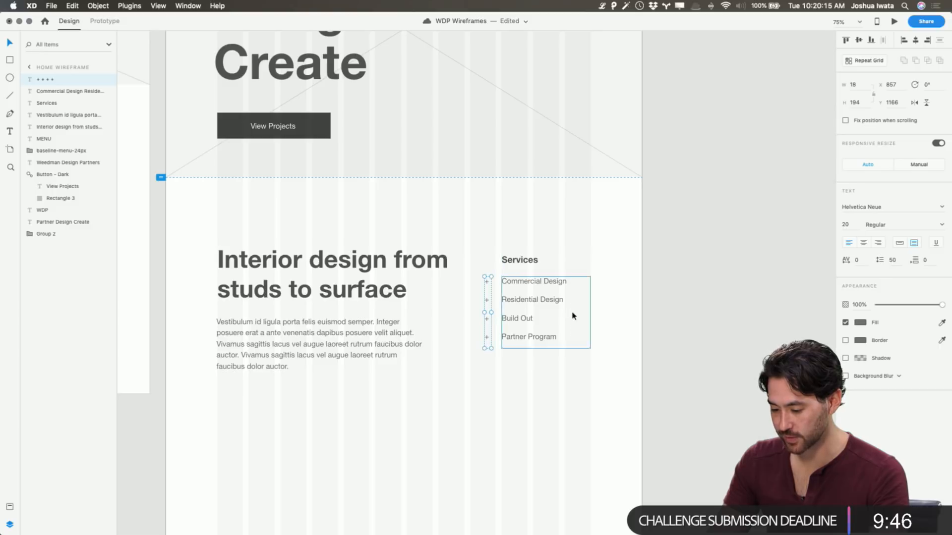
left_click(726, 317)
left_click(487, 308)
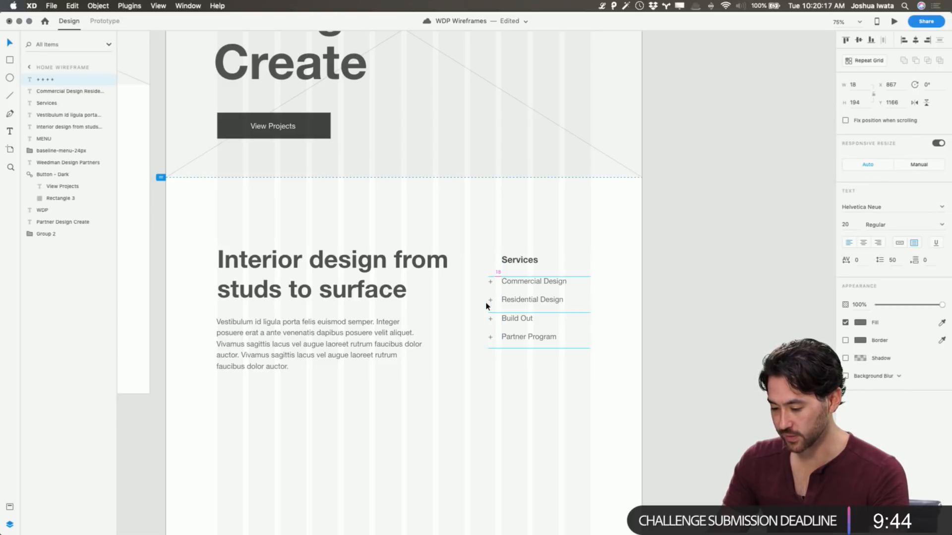
left_click(555, 296)
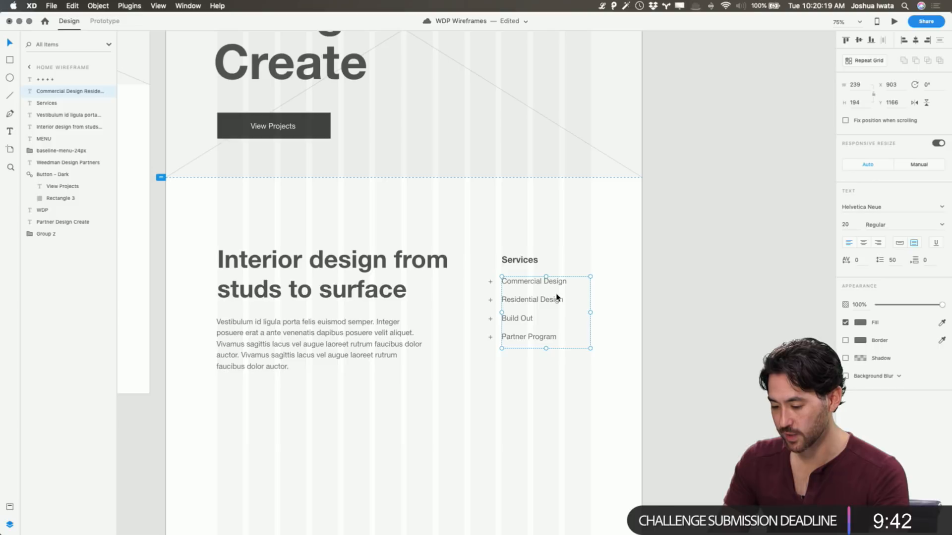
left_click(491, 306)
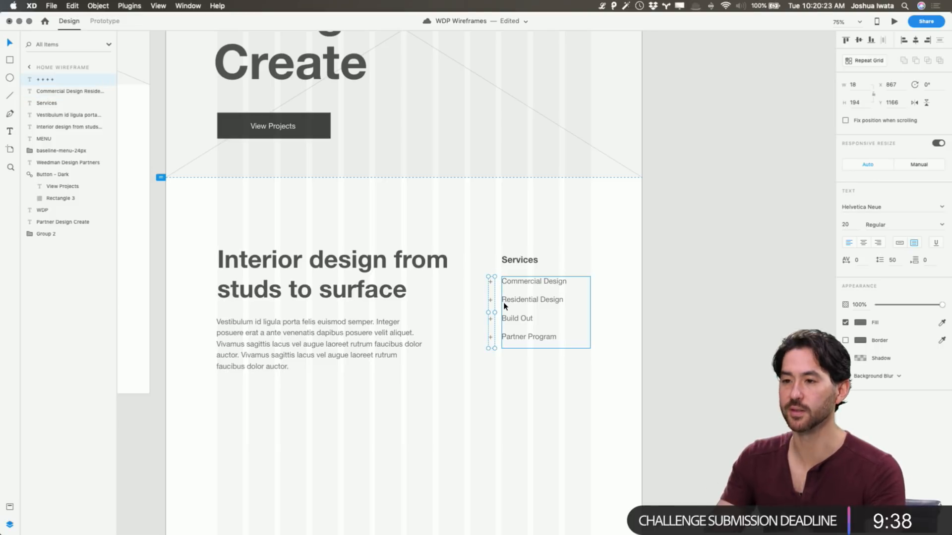
key("Return")
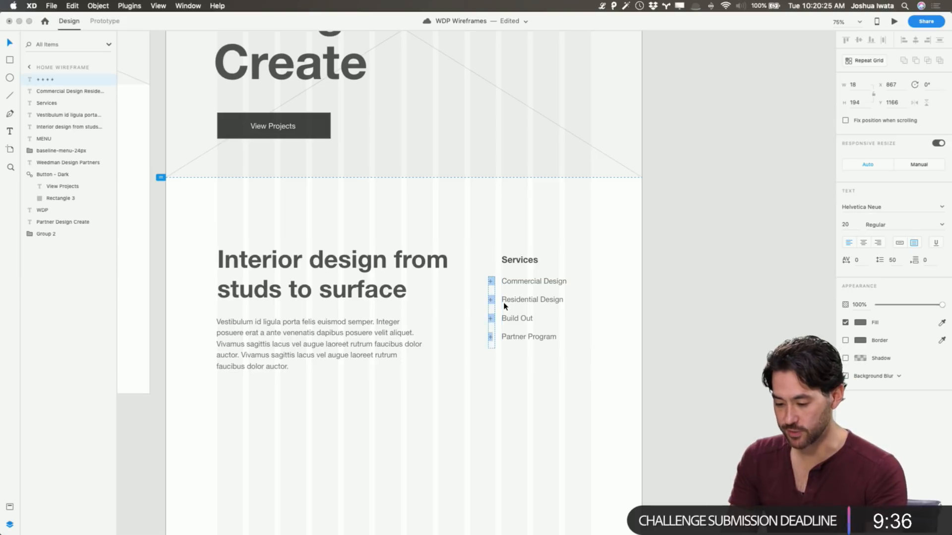
key("BackSpace")
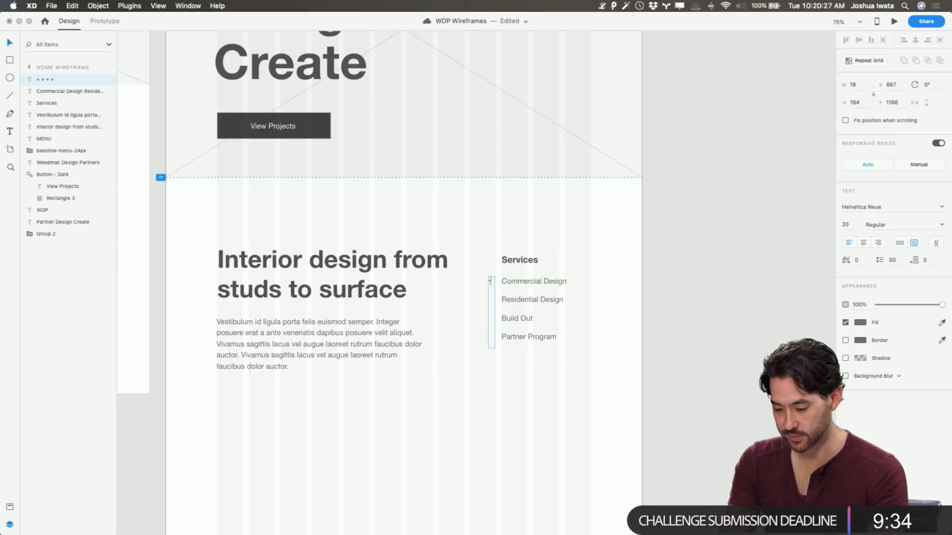
key("super+z")
key("Escape")
Move the plus signs and the services list together to the right until the plus signs sit at X 905
left_click(509, 284, "shift")
key("shift+Right")
key("shift+Right")
key("shift+Right")
key("shift+Right")
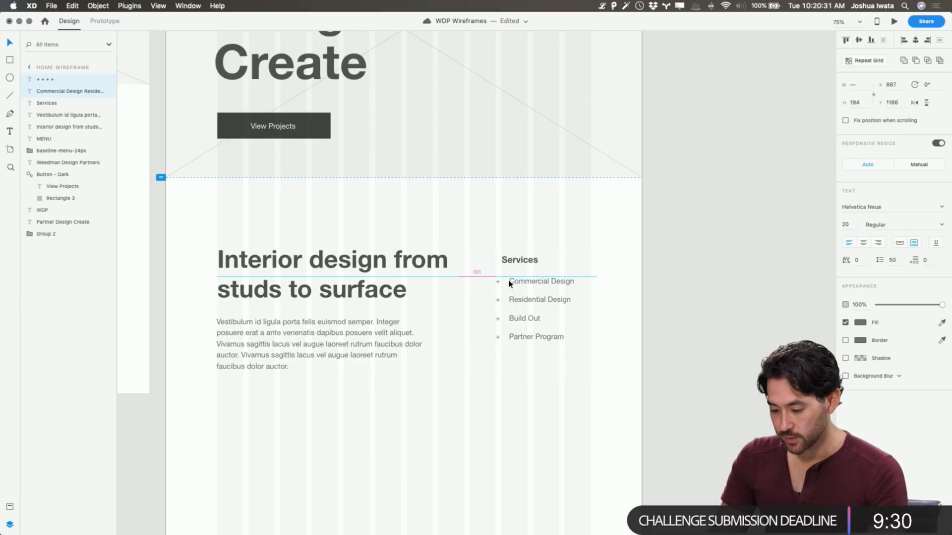
key("Left")
left_click(616, 280)
Set the plus signs' font size to 30 and raise them to Y 1156 to line up with the services
left_click(506, 289)
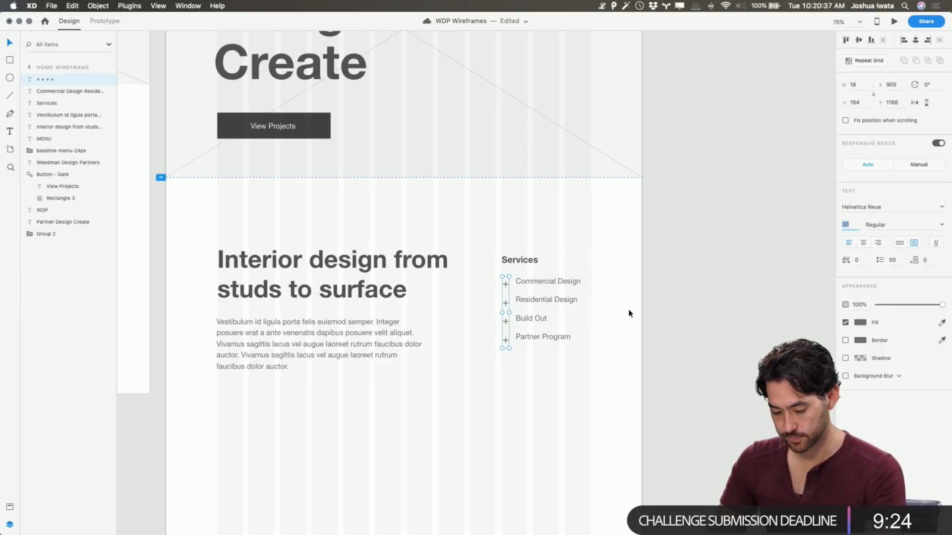
key("Escape")
key("shift+Up")
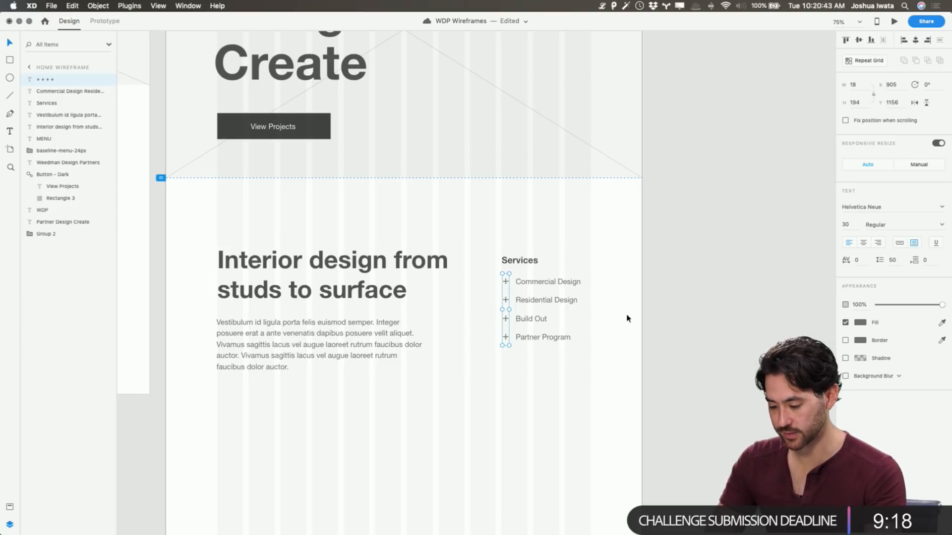
scroll(626, 319, "right", 1)
left_click(666, 319)
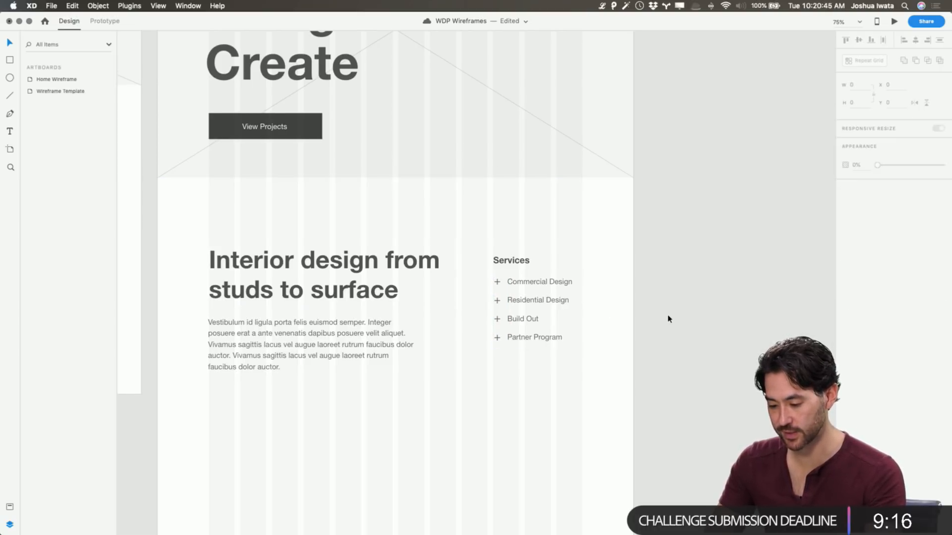
Preview the Home Wireframe, check the page from the header to the services list, and close the preview
scroll(669, 319, "left", 5)
scroll(667, 378, "up", 2)
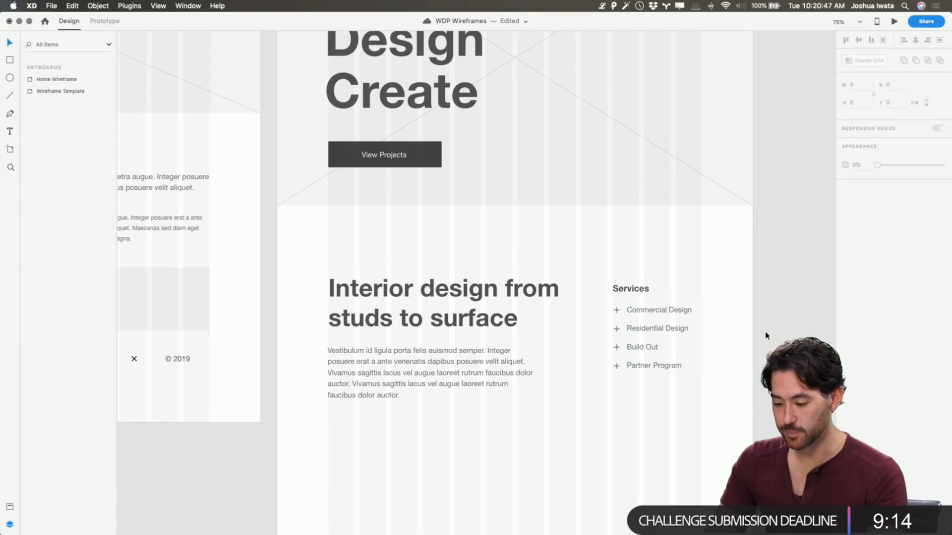
scroll(765, 336, "left", 2)
scroll(754, 342, "up", 6)
left_click(698, 362)
left_click(894, 21)
left_click_drag(500, 24, 421, 63)
scroll(496, 240, "down", 10)
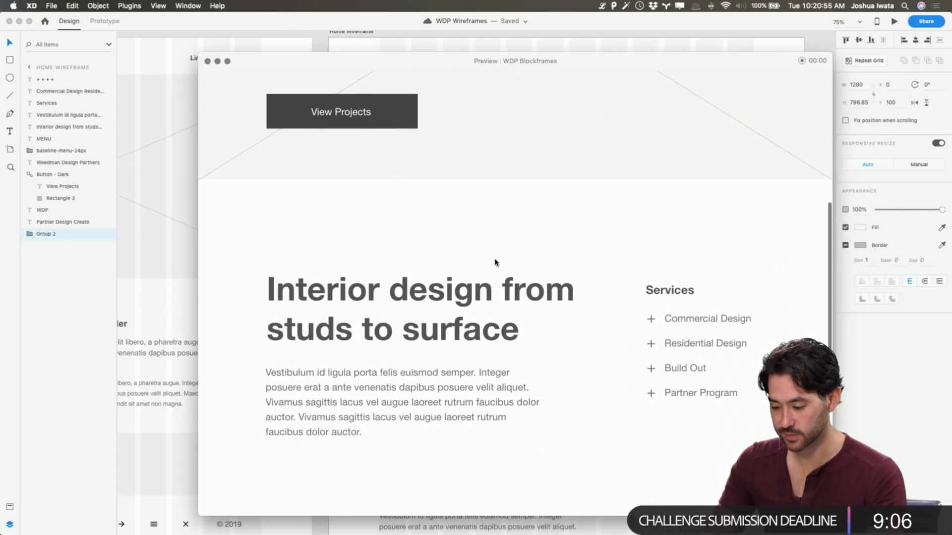
scroll(496, 262, "up", 7)
scroll(496, 262, "down", 5)
scroll(496, 261, "up", 5)
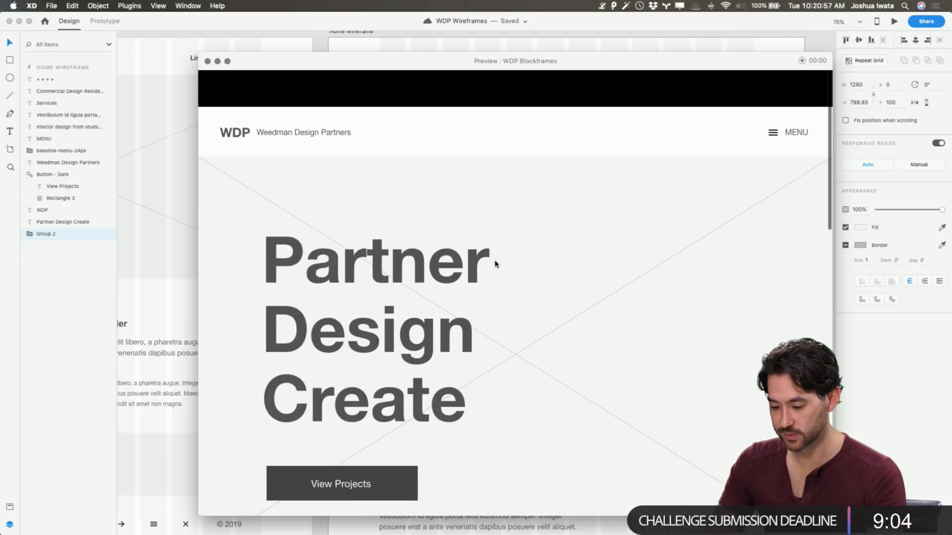
scroll(496, 259, "down", 1)
left_click(207, 61)
Review the Home Wireframe's header, banner headline and intro section on the canvas
scroll(319, 89, "up", 3)
left_click(349, 76)
left_click(384, 124)
scroll(400, 108, "right", 3)
scroll(400, 107, "right", 3)
left_click(405, 100)
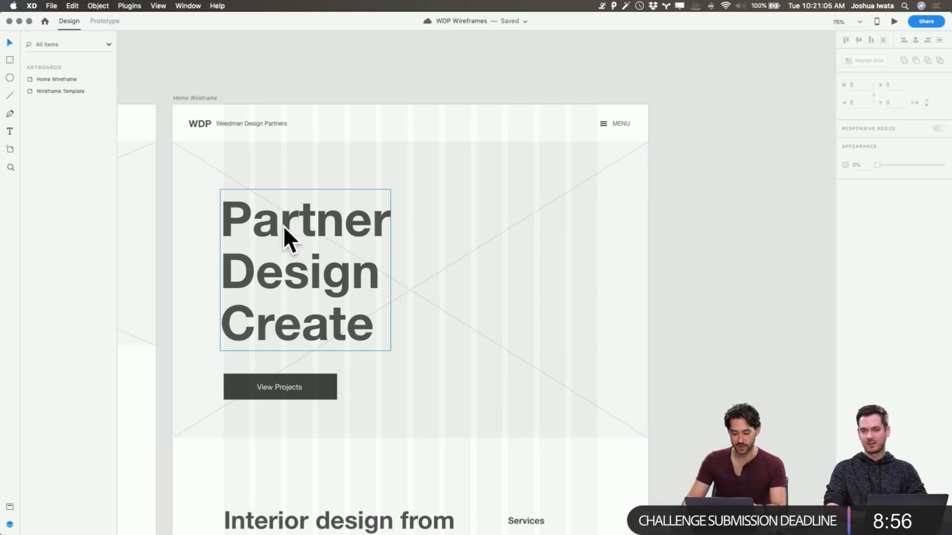
left_click(347, 267)
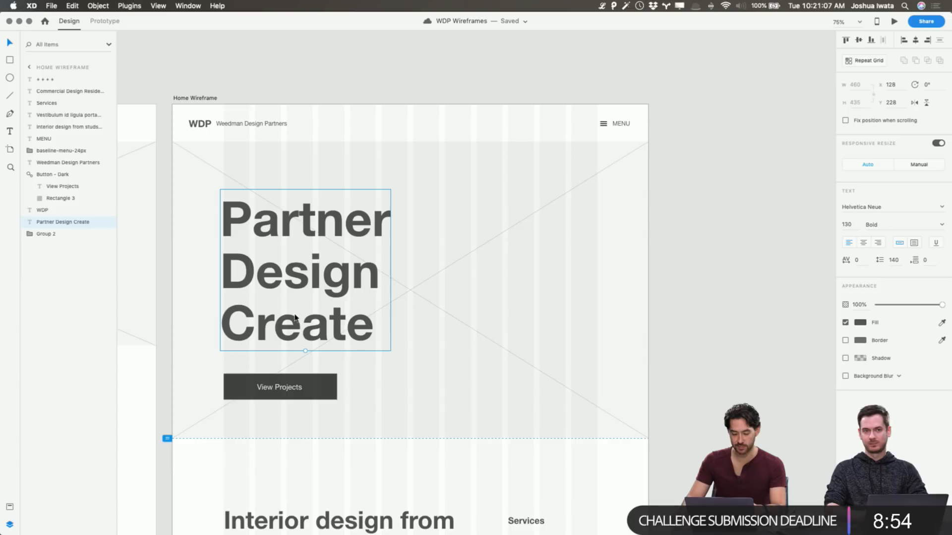
scroll(364, 293, "down", 5)
scroll(364, 292, "up", 1)
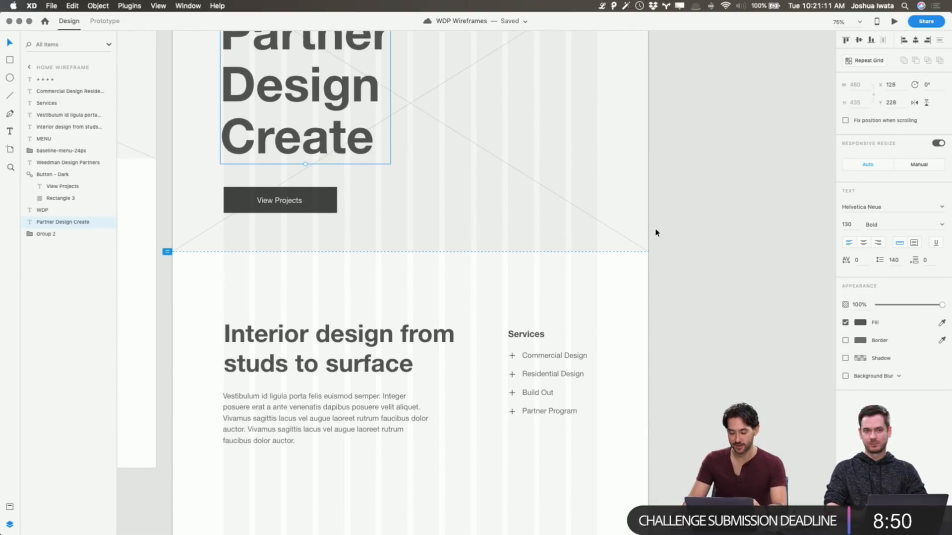
left_click(678, 235)
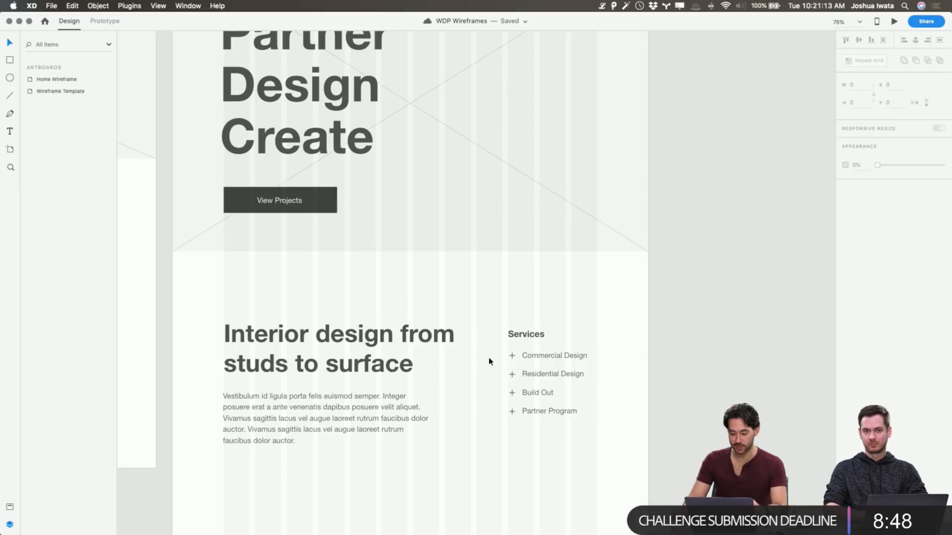
scroll(493, 355, "up", 6)
left_click(291, 287)
scroll(682, 352, "down", 10)
left_click(699, 354)
Copy the mountain image placeholder from the Wireframe Template and check the Commercial and Residential blocks in the WDP Blockframes document
scroll(514, 341, "left", 10)
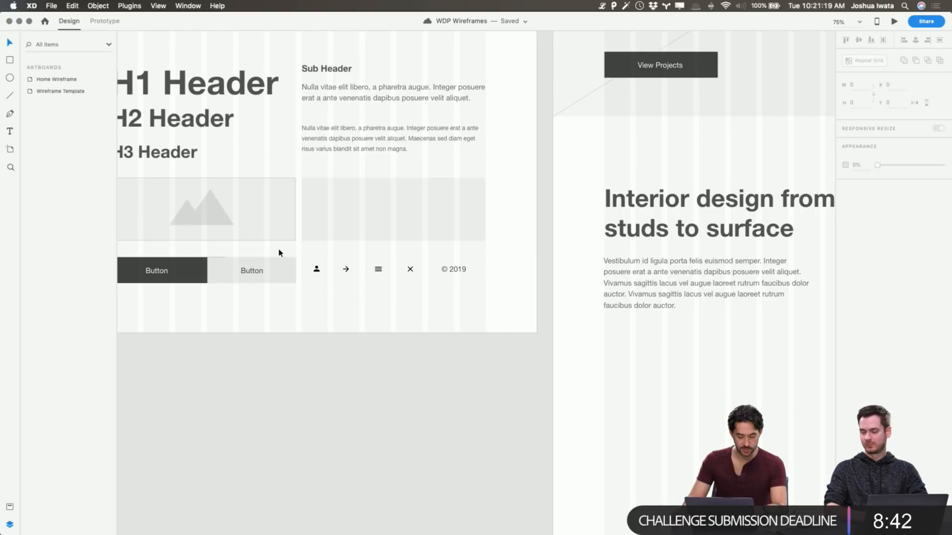
left_click(268, 233)
scroll(256, 220, "right", 10)
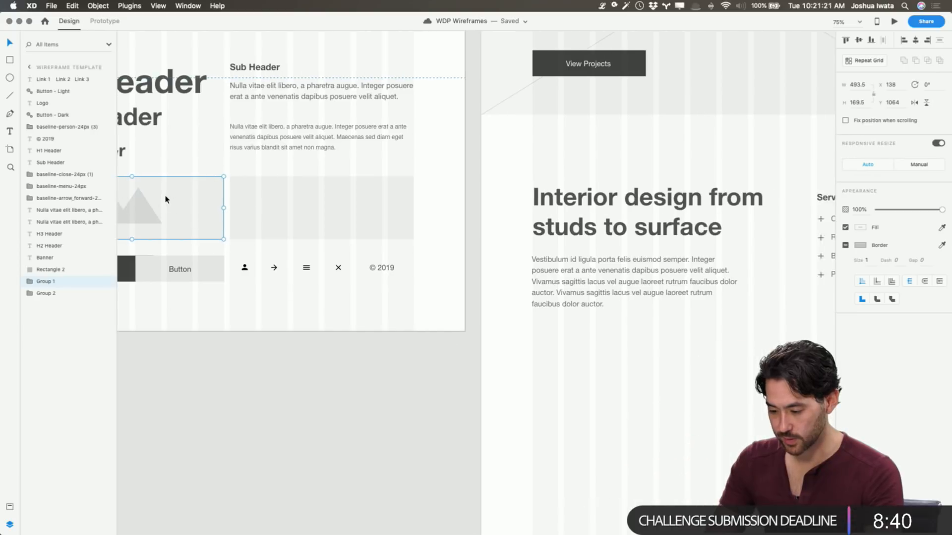
scroll(237, 208, "down", 2)
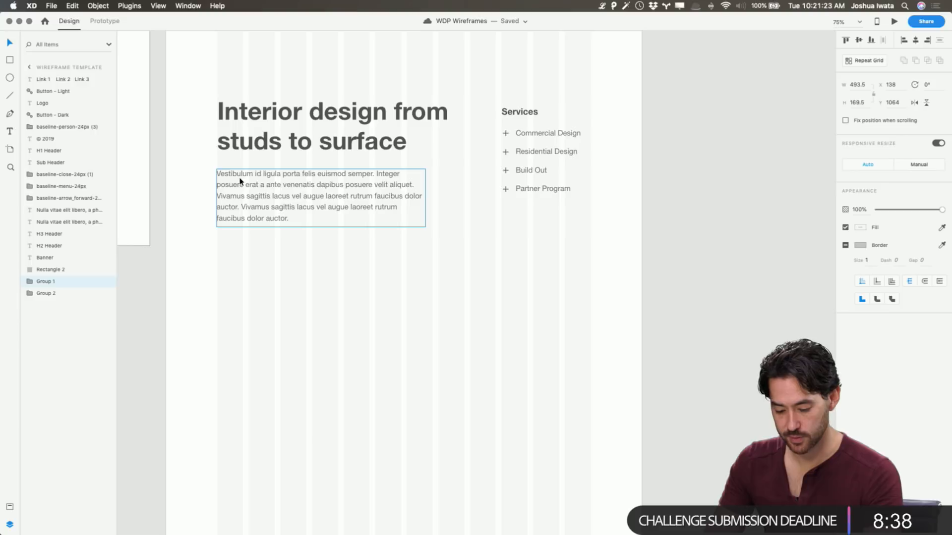
key("super+grave")
scroll(293, 224, "down", 5)
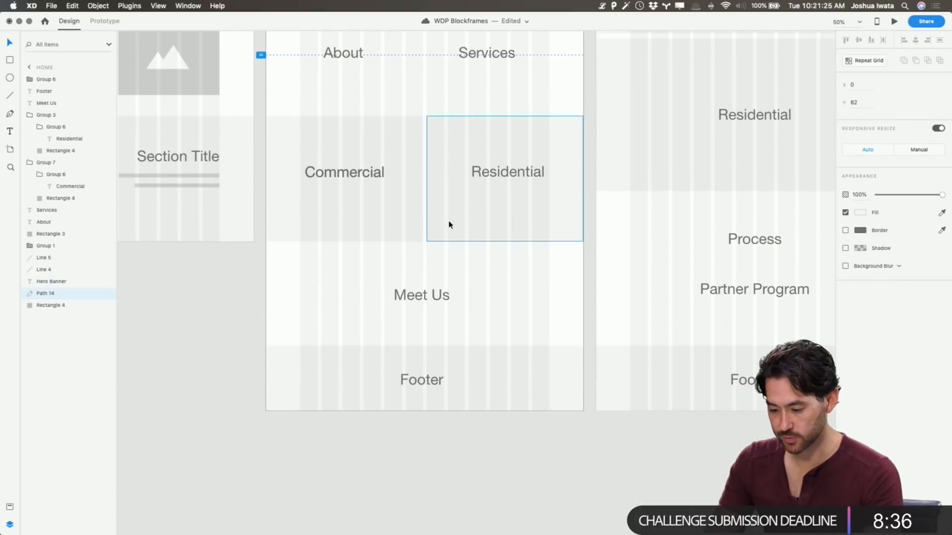
Paste the placeholder into the Home Wireframe below the intro paragraph at X 139, Y 1574, and stretch it to about 386 high
key("super+grave")
scroll(364, 266, "down", 2)
key("super+v")
left_click_drag(202, 143, 377, 305)
left_click_drag(309, 323, 312, 401)
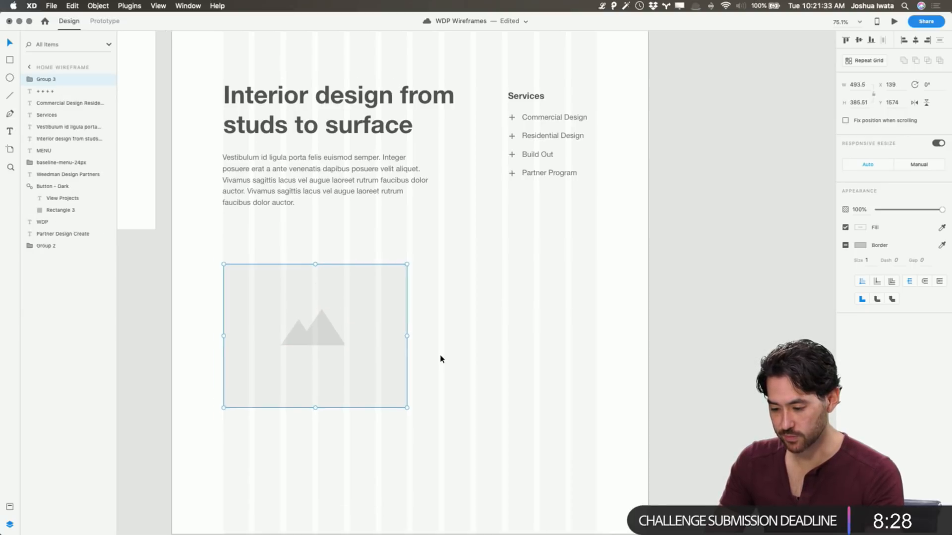
Extend the image placeholder to the artboard's left edge, 632.5 wide, and increase its height to about 428
scroll(440, 359, "up", 3)
scroll(440, 359, "left", 3)
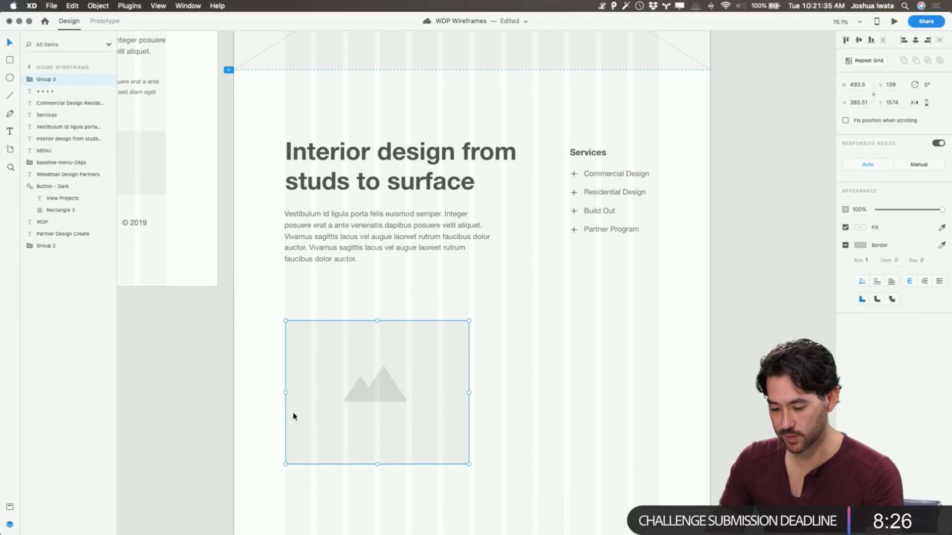
left_click_drag(285, 392, 234, 391)
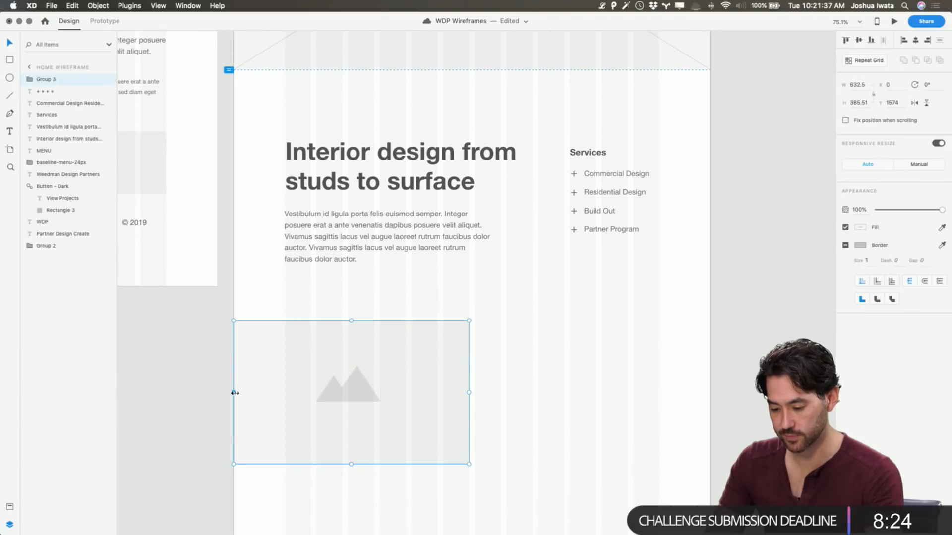
scroll(268, 385, "down", 5)
scroll(356, 321, "down", 2)
mouse_move(350, 320)
left_mouse_down()
mouse_move(348, 342)
mouse_move(359, 328)
left_mouse_up()
left_click(537, 278)
Duplicate the image placeholder and place the copy beside it at X 648, against the artboard's right edge
left_click(440, 253)
key("super+d")
left_click_drag(407, 257, 650, 253)
left_click(617, 148)
scroll(618, 154, "up", 2)
scroll(578, 269, "up", 5)
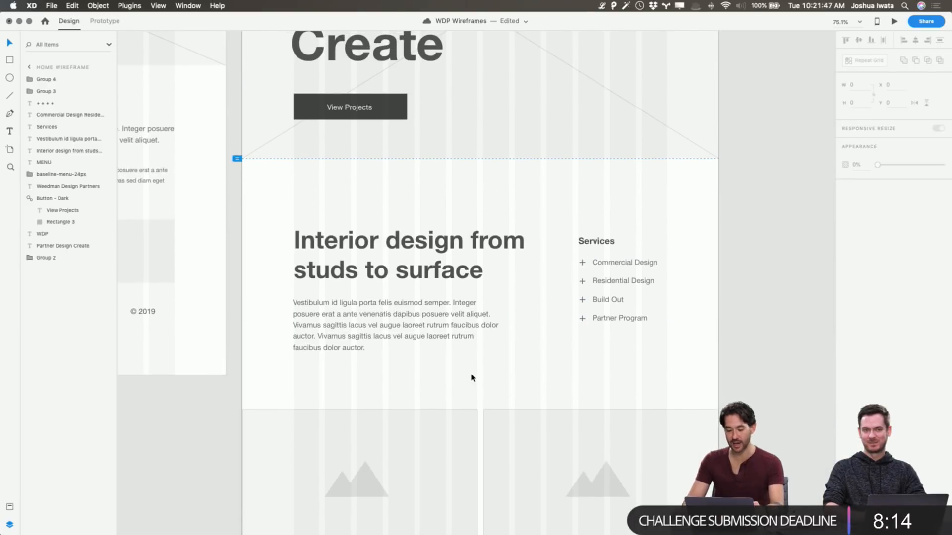
Try widening both image placeholders to 640 so that they meet without a gap
scroll(456, 334, "down", 3)
left_click_drag(439, 255, 522, 284)
left_click(534, 263)
left_click(501, 312)
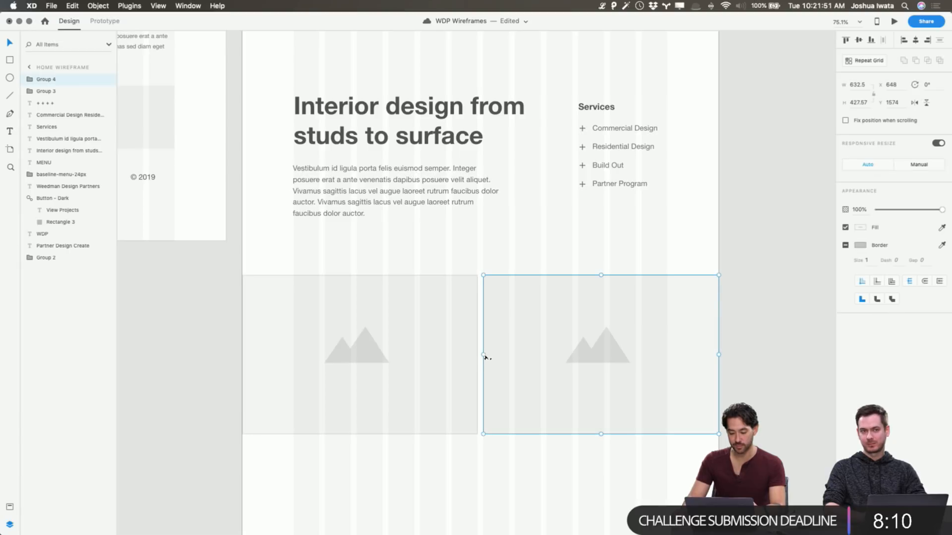
left_click(466, 354)
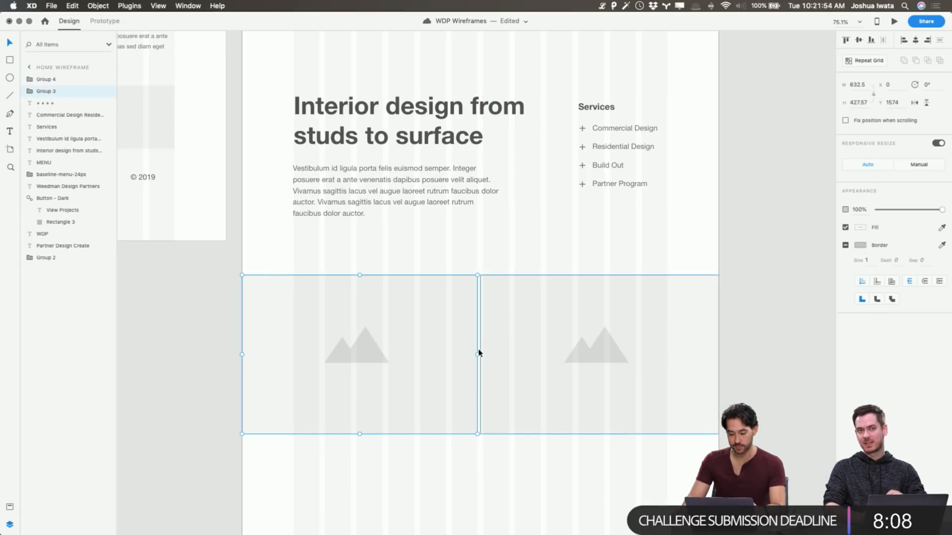
left_click(749, 273)
left_click(453, 334)
left_click(605, 333, "shift")
left_click_drag(719, 355, 723, 353)
left_click(769, 330)
Compare the Home layout in WDP Blockframes with the Home Wireframe, from its banner down to the two image placeholders
scroll(748, 294, "up", 4)
key("super+grave")
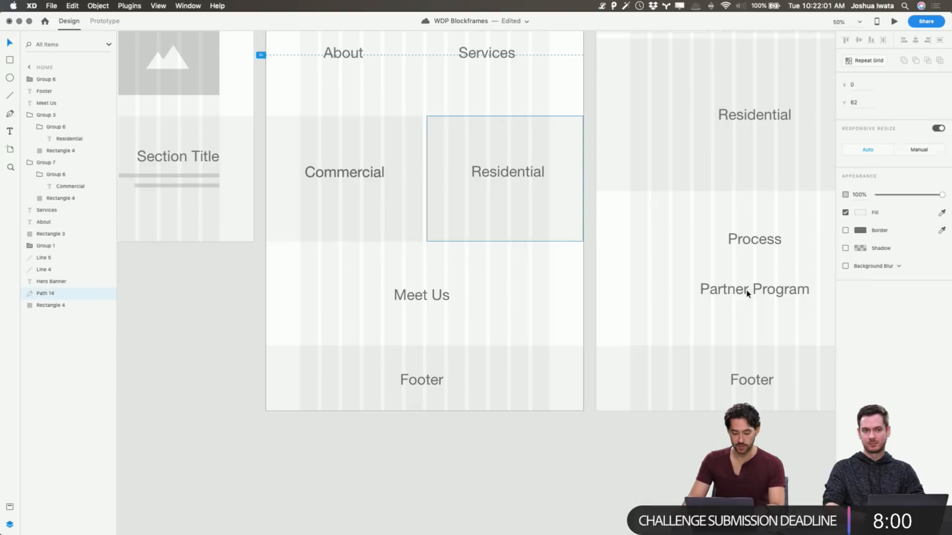
scroll(356, 241, "up", 10)
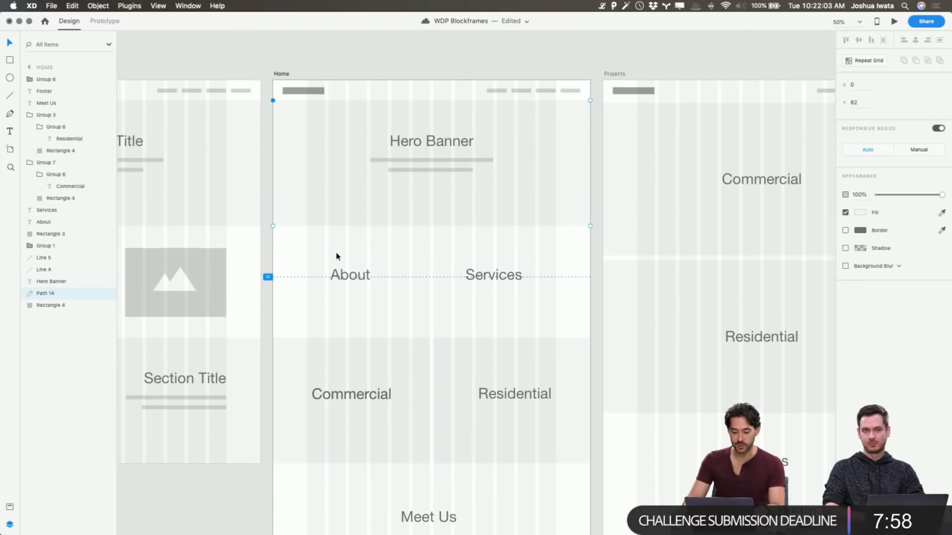
key("super+grave")
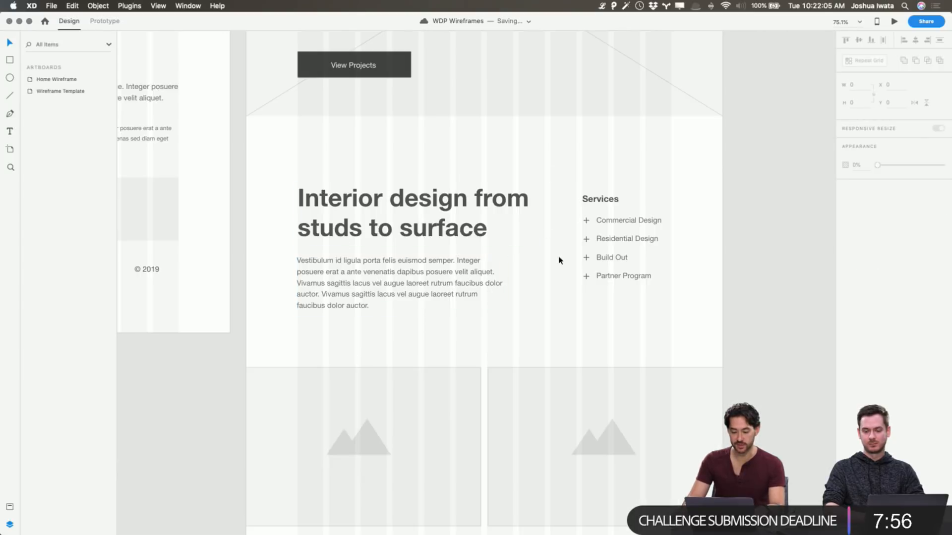
scroll(557, 255, "up", 5)
scroll(557, 261, "up", 8)
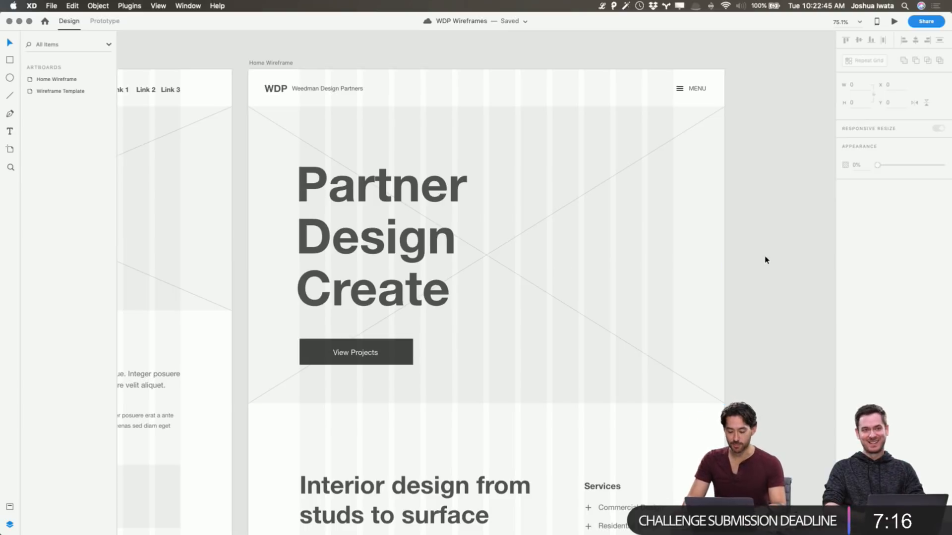
scroll(767, 257, "down", 10)
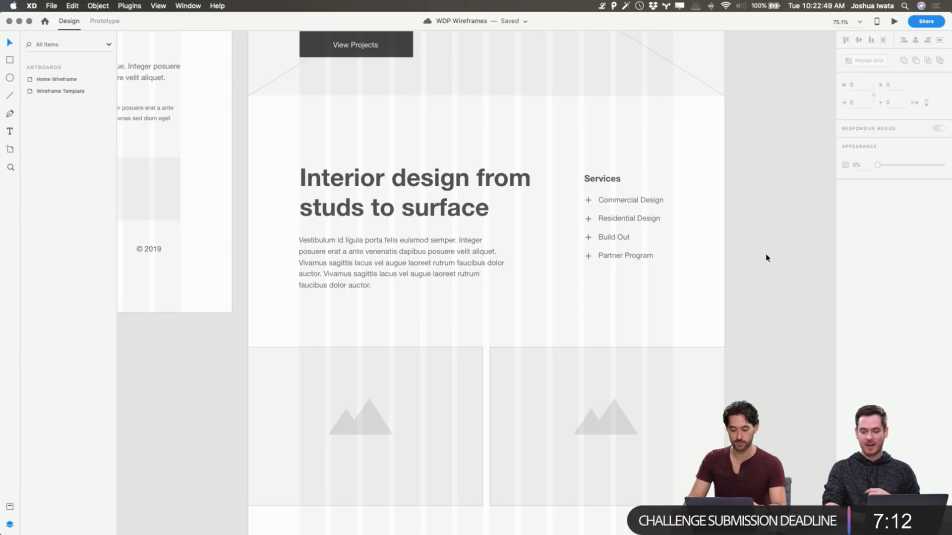
scroll(767, 258, "down", 3)
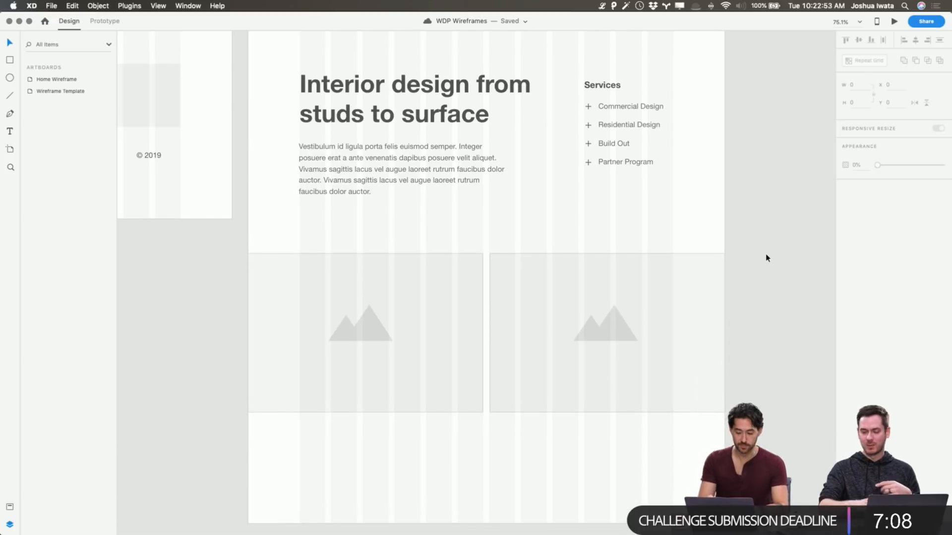
Move the Residential-side image placeholder on the Home Wireframe left to close the gap to its neighbour
left_click(717, 277)
key("Left")
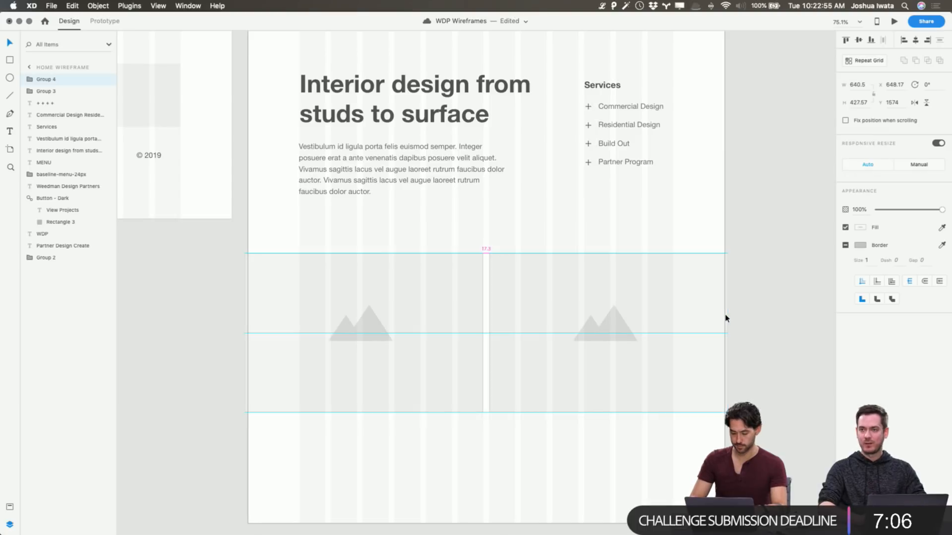
key("Left")
key("Left")
key("Left")
Give the left image placeholder's rectangle individual corner radii of 10 on its two upper corners
left_click(402, 297)
double_click(407, 295)
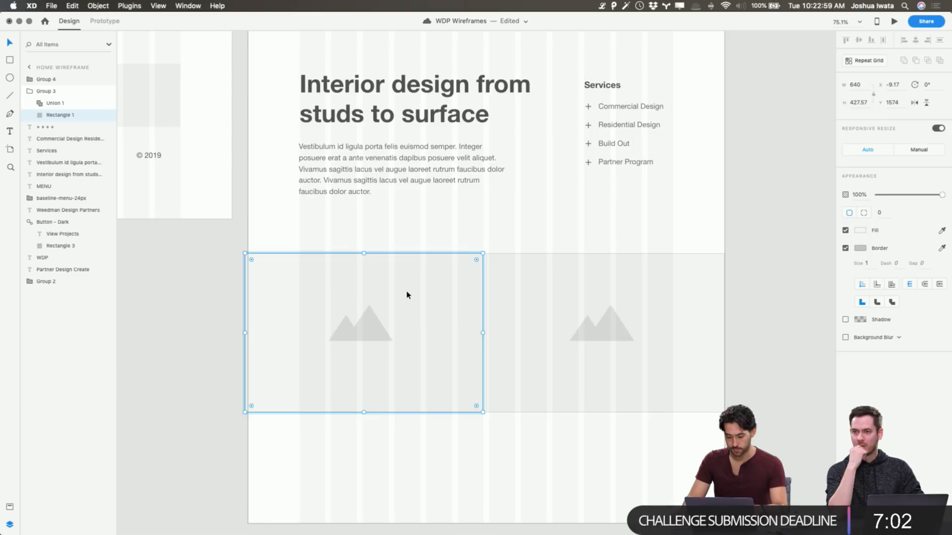
left_click(884, 250)
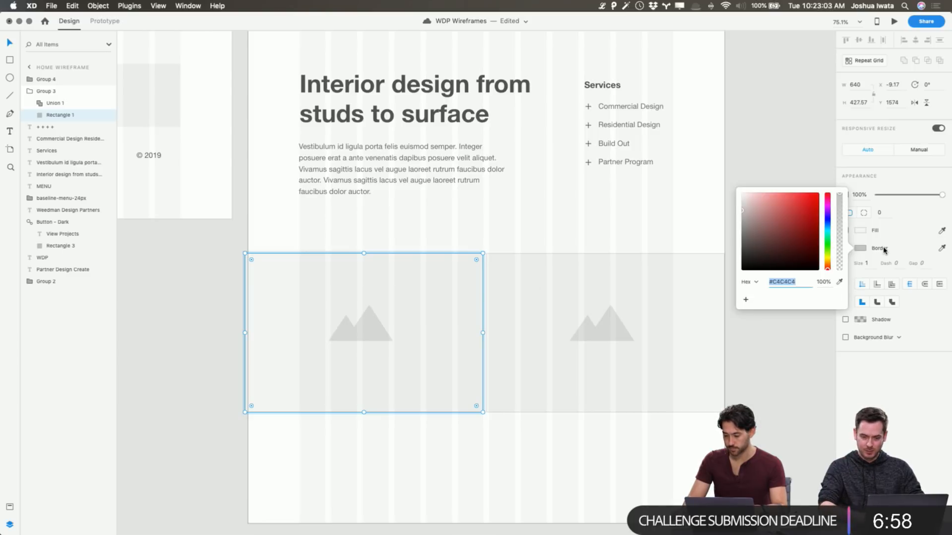
left_click(871, 264)
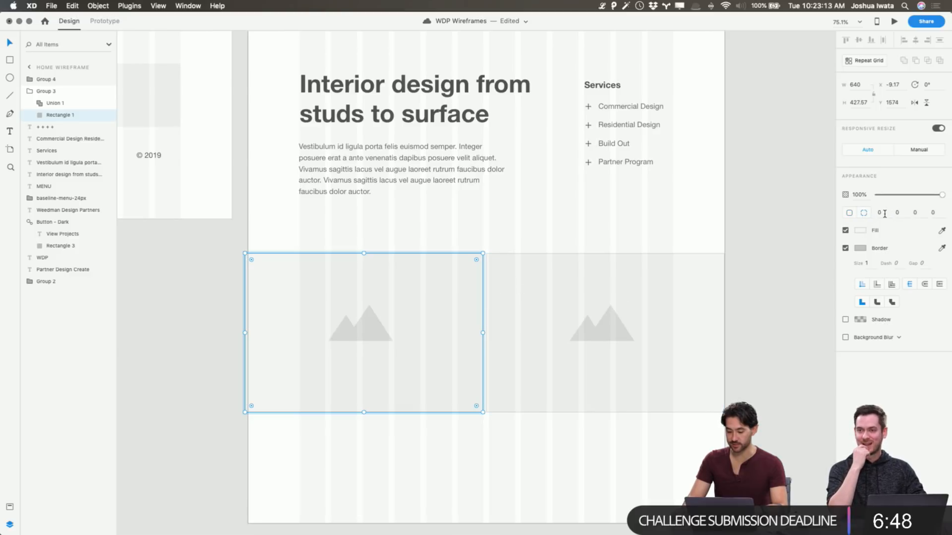
key("Tab")
type("10")
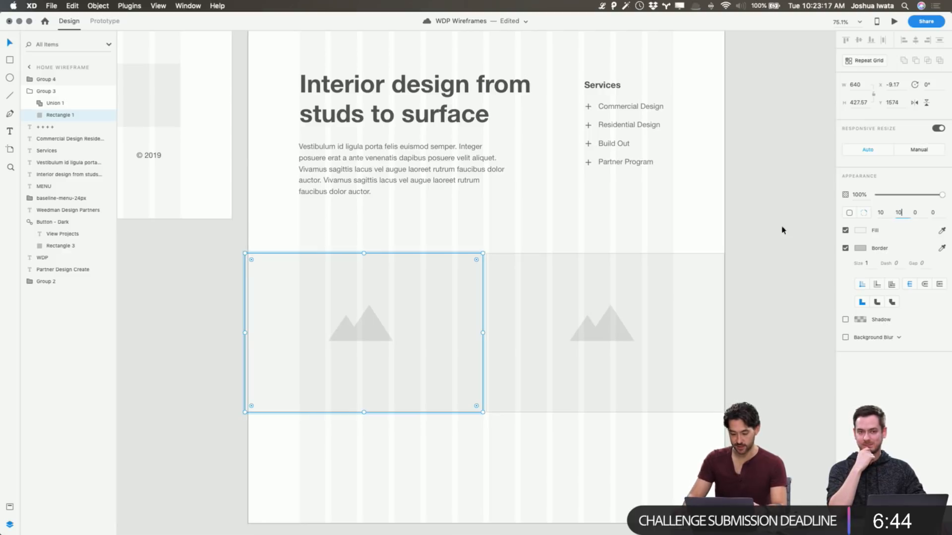
Try shifting the rounded left placeholder to inspect its corners, and undo both the move and the corner radii
left_click(469, 491)
left_click_drag(459, 370, 471, 363)
left_click(477, 466)
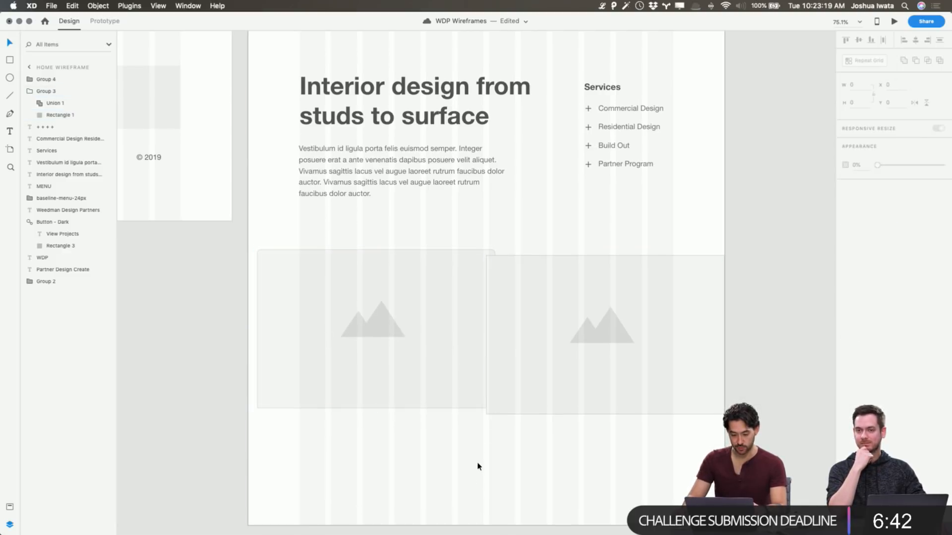
key("super+z")
left_click(595, 478)
key("super+z")
left_click(803, 463)
Widen the left image placeholder to about 649 so that its edge meets the right placeholder
left_click(477, 325)
left_click_drag(483, 333, 486, 333)
left_click(782, 341)
Examine the Home Wireframe from the View Projects banner down through the services section and the two image placeholders
scroll(783, 340, "up", 1)
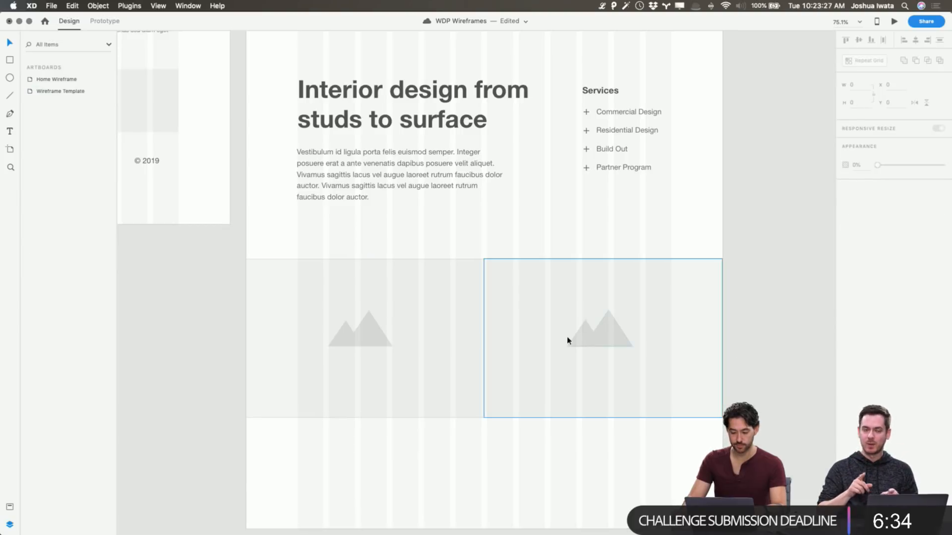
scroll(507, 304, "left", 10)
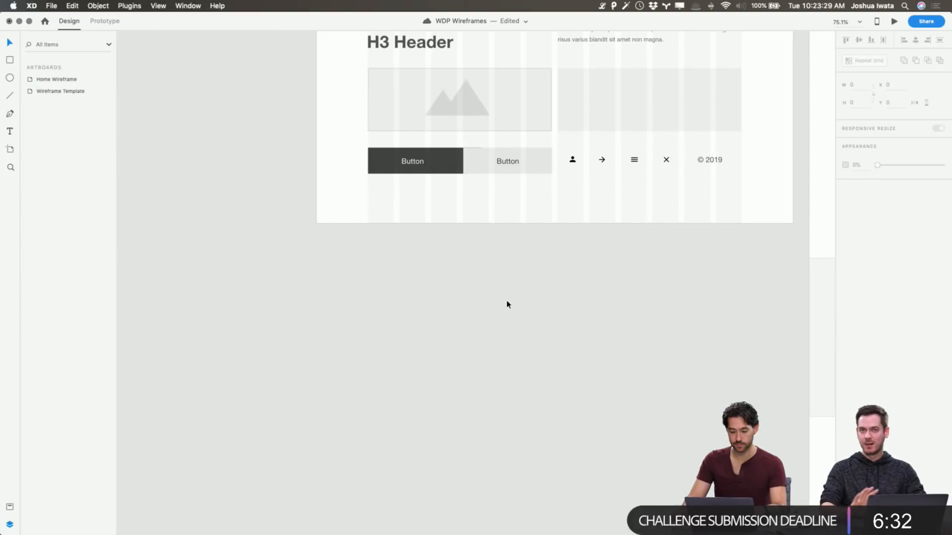
scroll(507, 305, "right", 8)
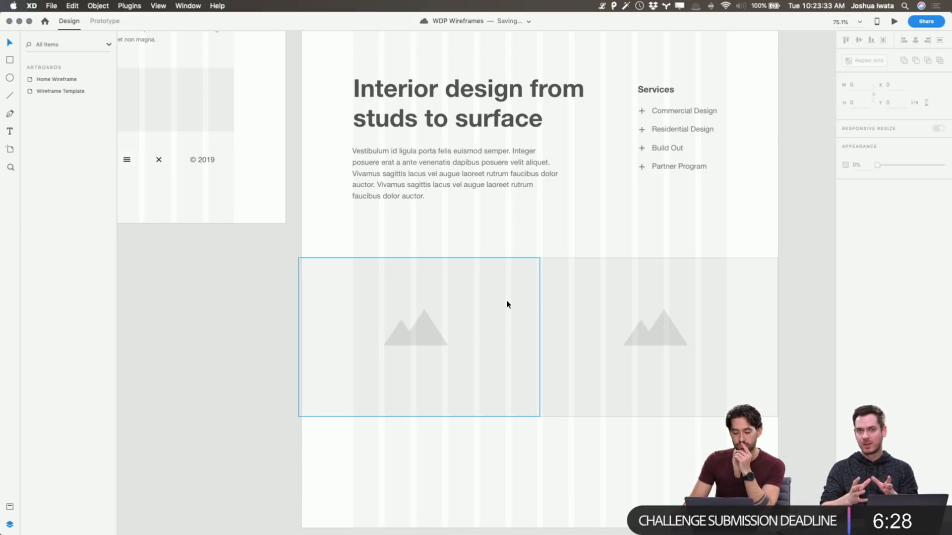
scroll(822, 277, "up", 5)
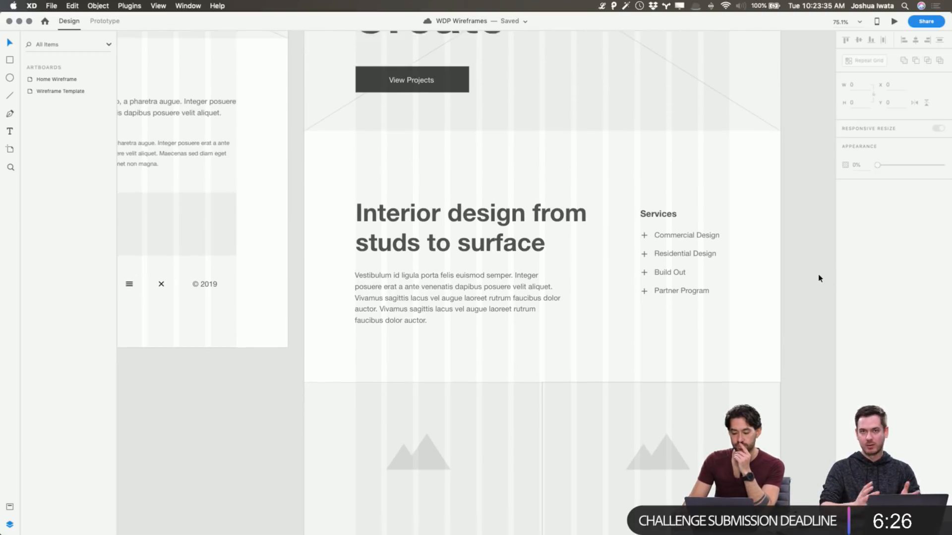
scroll(820, 278, "down", 4)
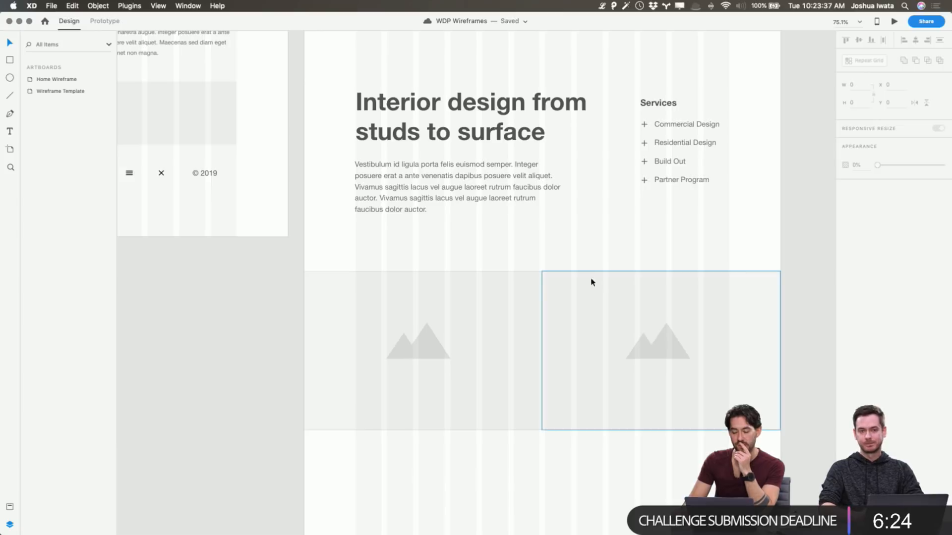
left_click(484, 270)
scroll(479, 306, "down", 5)
scroll(478, 305, "right", 4)
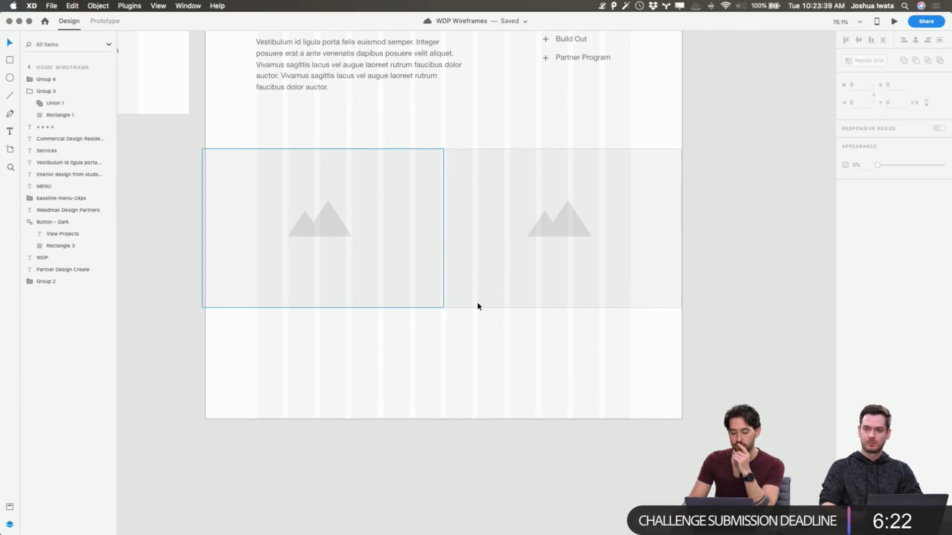
scroll(478, 305, "up", 6)
scroll(478, 305, "down", 5)
Try moving and resizing the left image placeholder, and undo both changes
left_click(377, 263)
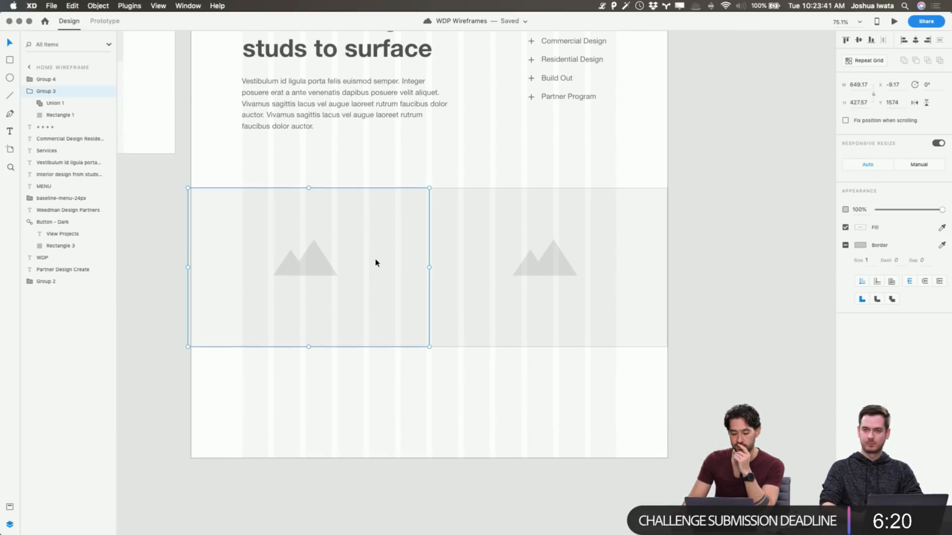
scroll(378, 263, "left", 1)
left_click_drag(358, 237, 375, 183)
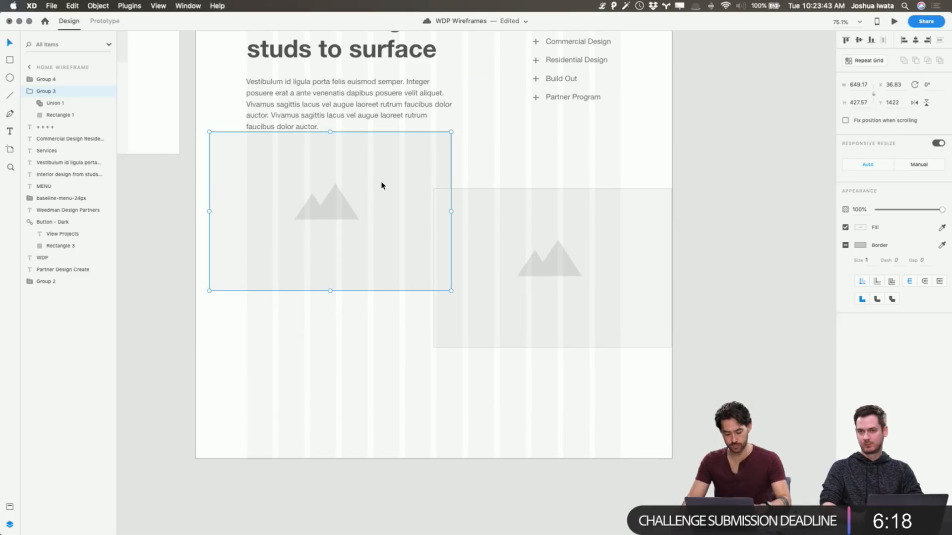
key("super+z")
left_click_drag(432, 190, 408, 162)
key("super+z")
left_click(451, 176)
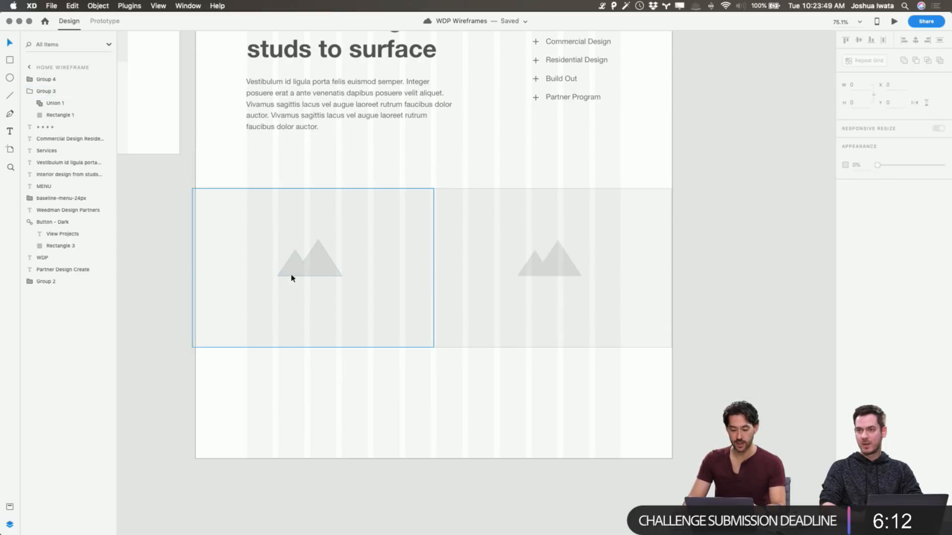
Set the left placeholder's mountain icon to manual responsive resize with fixed width and fixed height
double_click(313, 264)
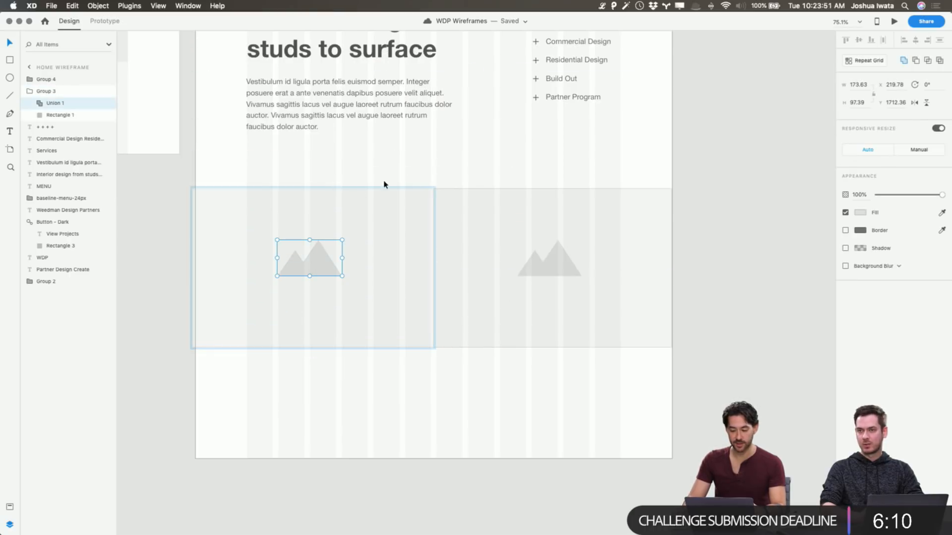
left_click(921, 151)
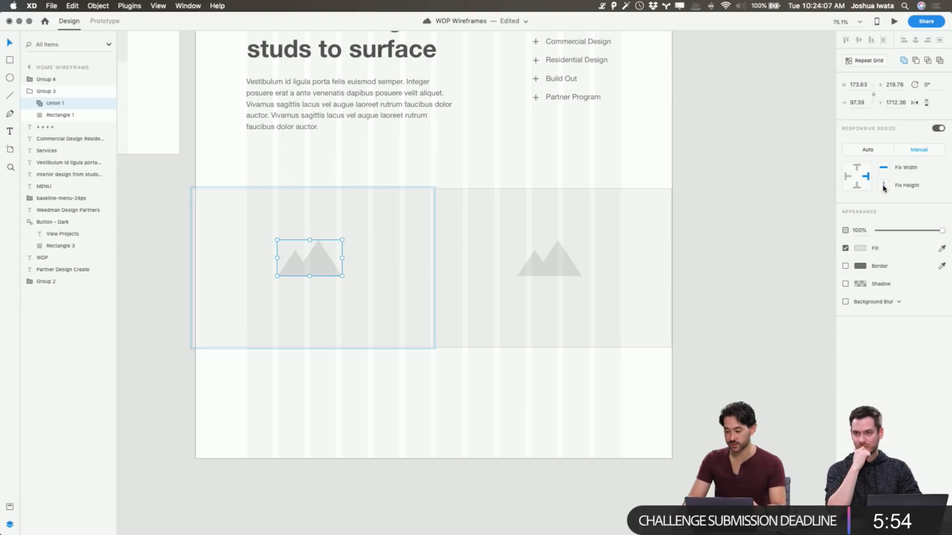
left_click(788, 170)
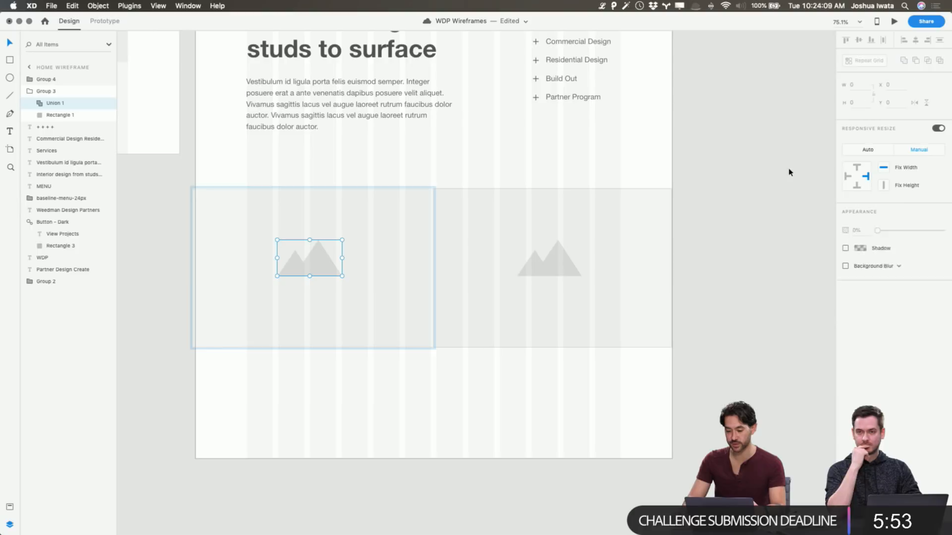
Test the icon's resize behaviour by enlarging the left placeholder to about 742 by 452, and undo the enlargement
left_click(324, 234)
left_click_drag(432, 269, 469, 270)
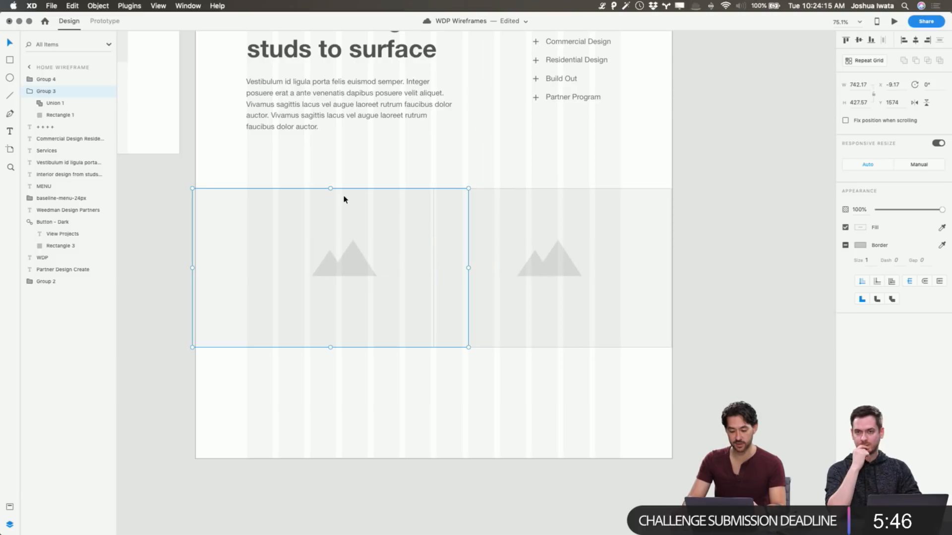
mouse_move(331, 189)
left_mouse_down()
mouse_move(340, 66)
mouse_move(325, 223)
mouse_move(323, 123)
mouse_move(325, 191)
left_mouse_up()
key("super+z")
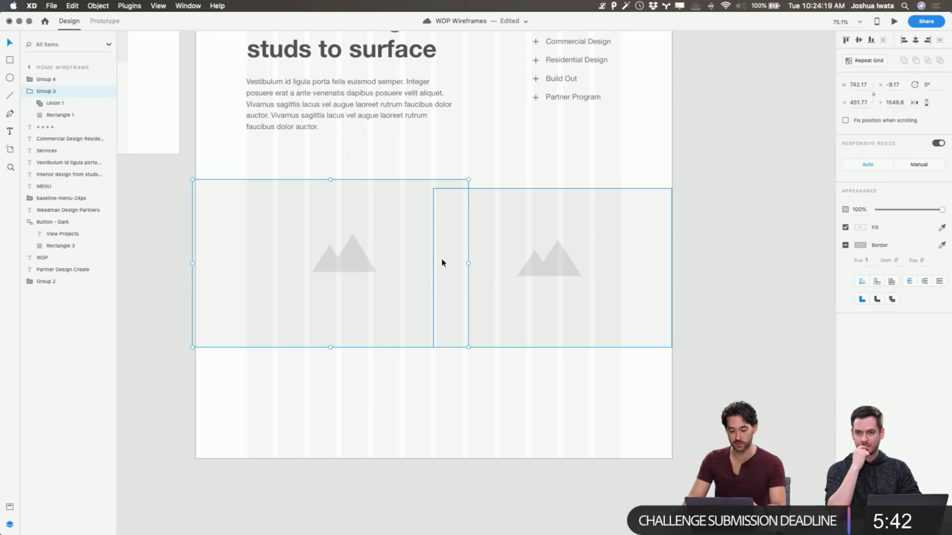
key("super+z")
key("super+z")
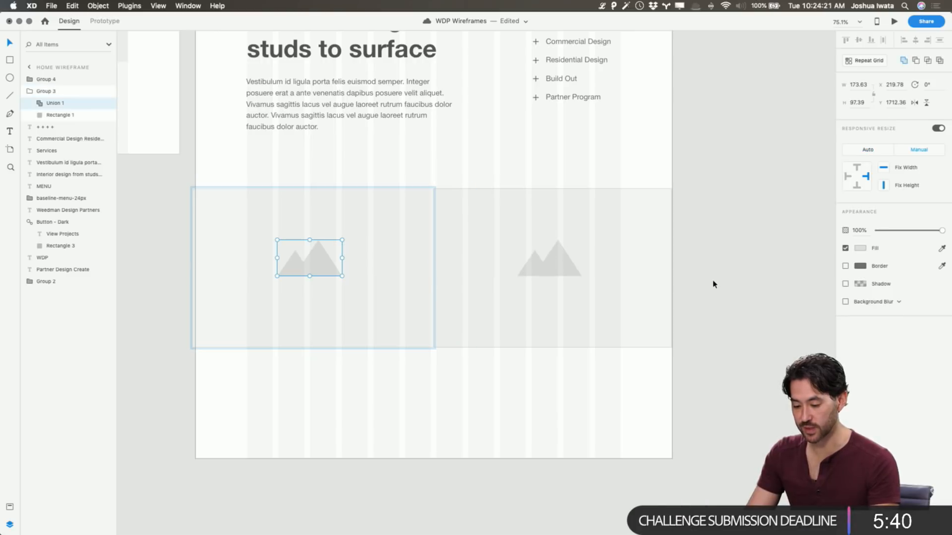
Deselect the left image placeholder and save the wireframe document
key("Escape")
left_click(354, 266)
left_click(724, 253)
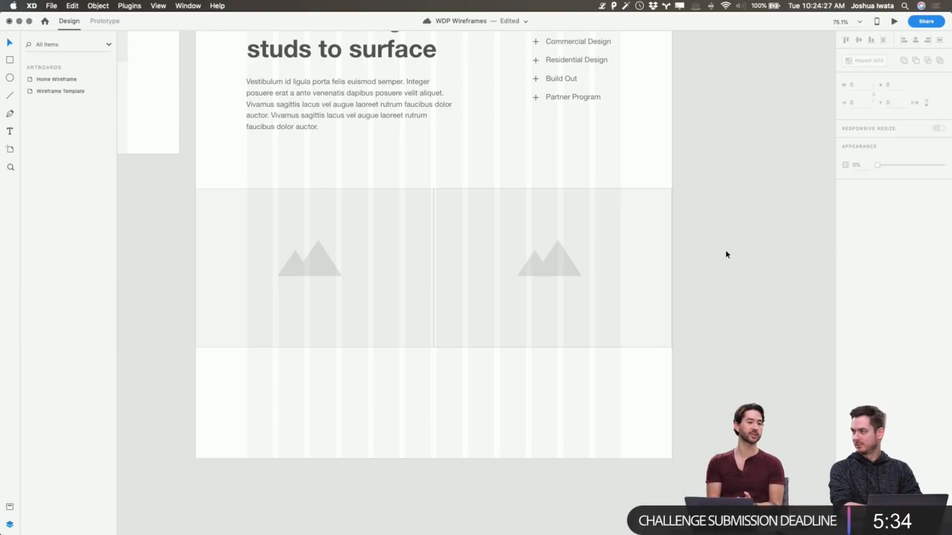
key("super+s")
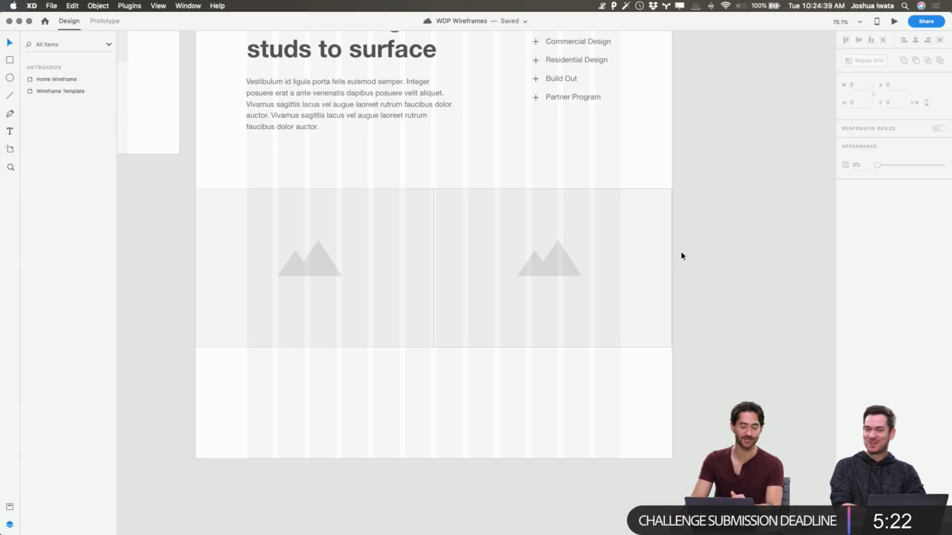
Try pasting a copy of the template's H3 Header over the left image placeholder, and undo it
scroll(419, 267, "left", 3)
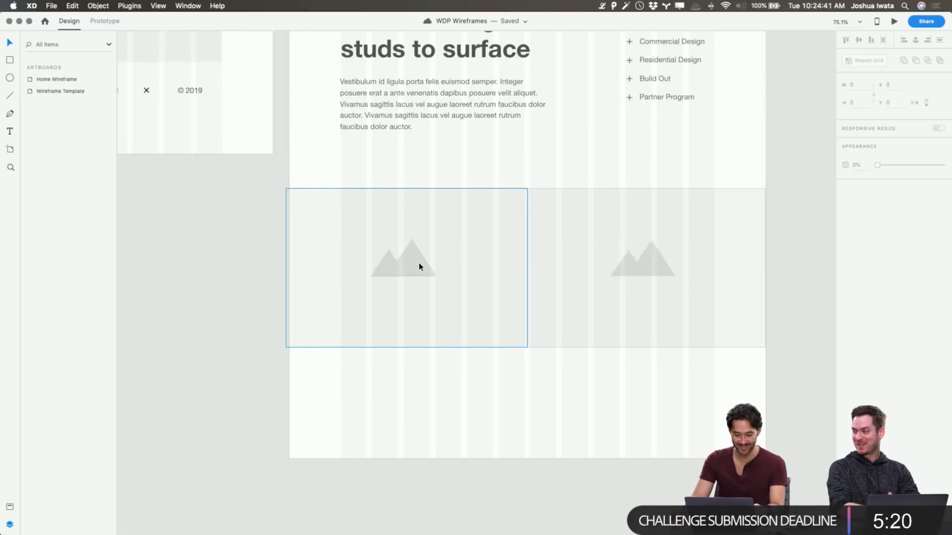
scroll(418, 267, "left", 10)
left_click(232, 193)
key("super+c")
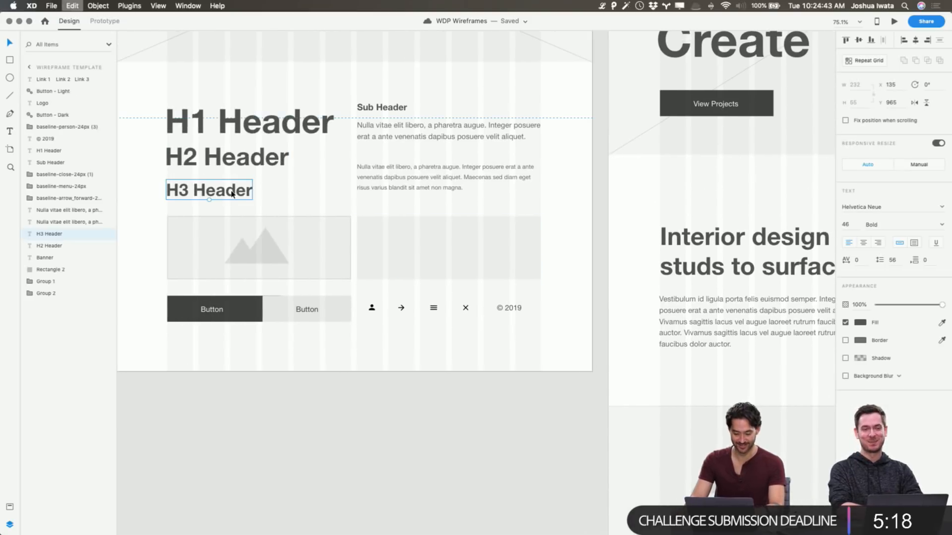
scroll(277, 194, "right", 10)
left_click(608, 129)
key("super+v")
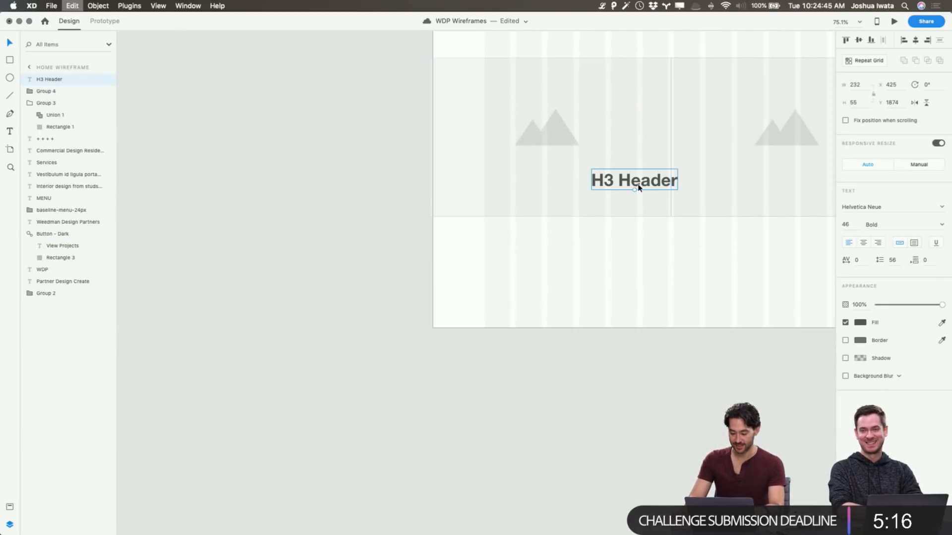
key("super+z")
Place a copy of the template's dark button over the left image placeholder at X 157, Y 1770
scroll(638, 187, "up", 5)
scroll(545, 186, "left", 8)
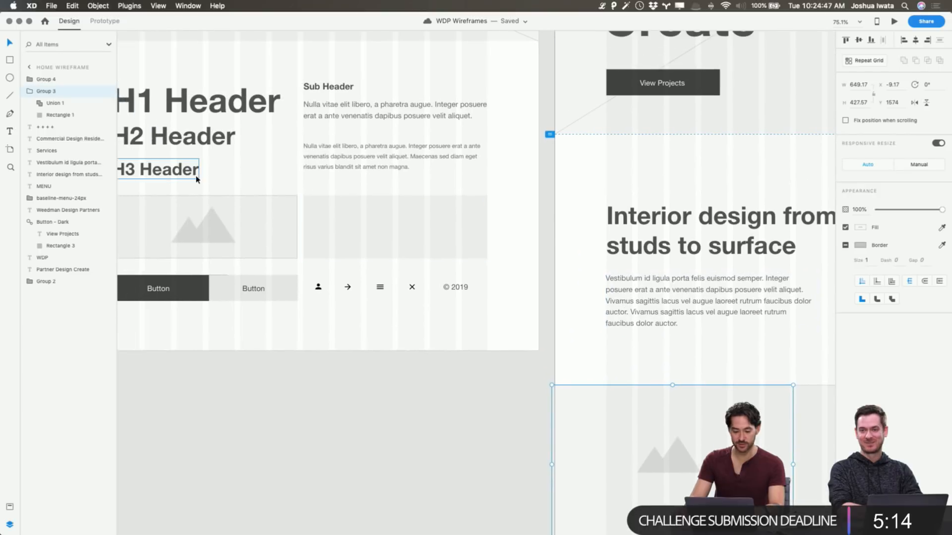
left_click(183, 285)
key("super+c")
left_click_drag(190, 296, 665, 461)
scroll(665, 460, "down", 5)
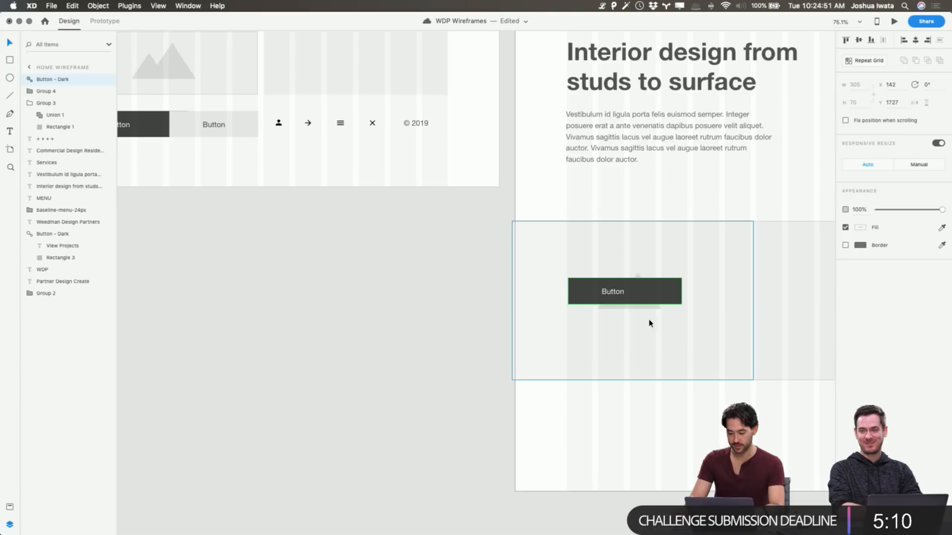
left_click_drag(626, 300, 632, 317)
Centre the copied button's label within its rectangle and give it manual responsive resize with fixed width and height
double_click(622, 311)
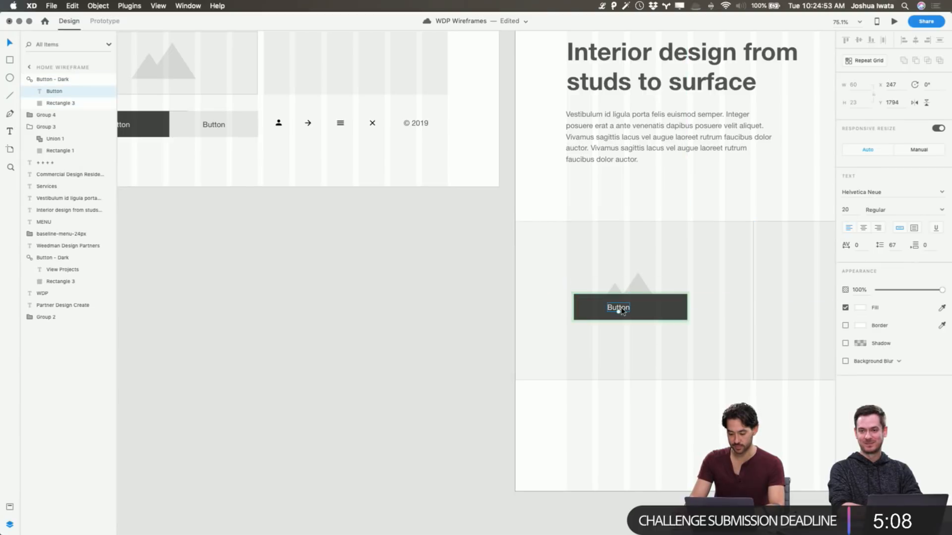
left_click(862, 230)
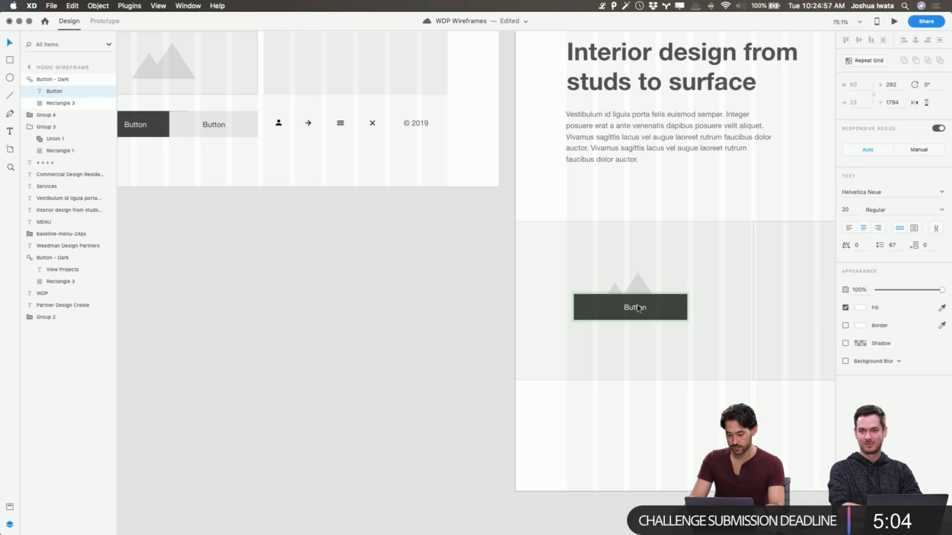
left_click(669, 312, "shift")
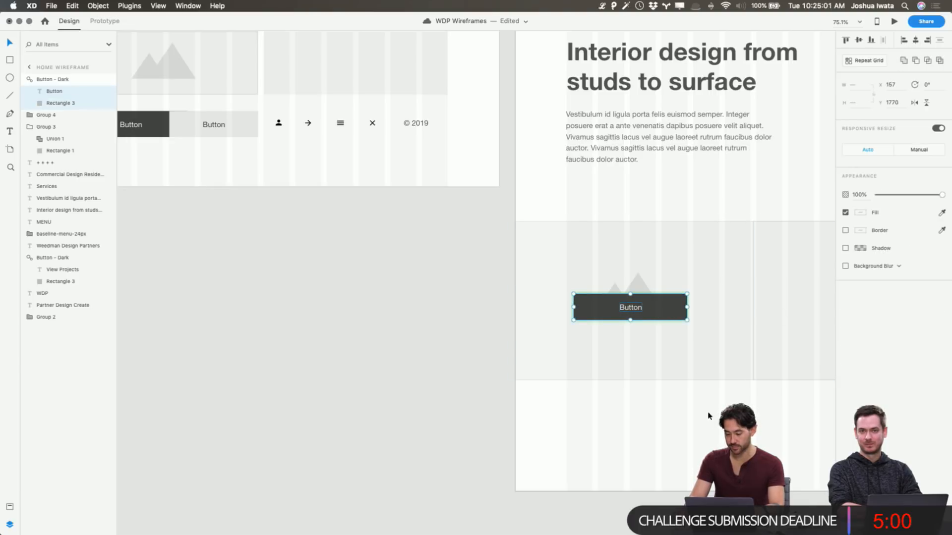
left_click(659, 308)
left_click(630, 308)
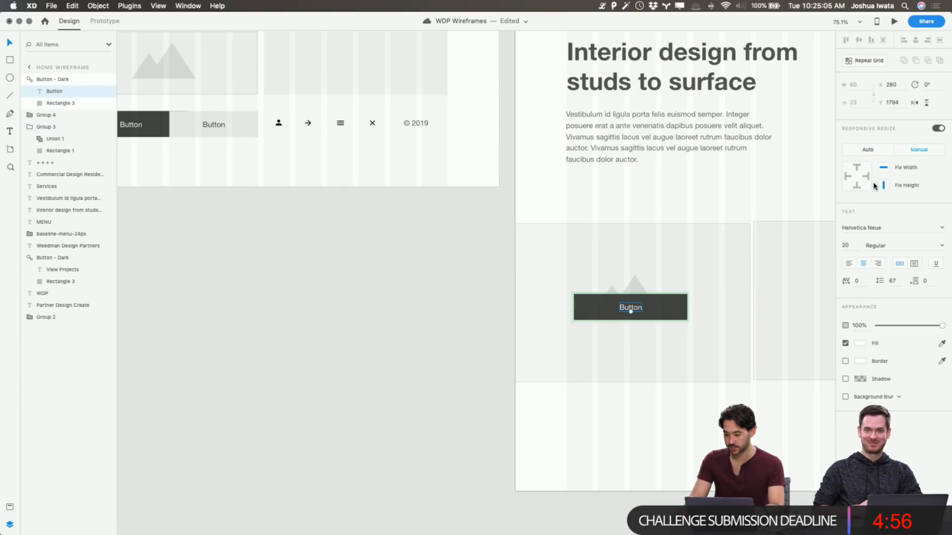
left_click(466, 304)
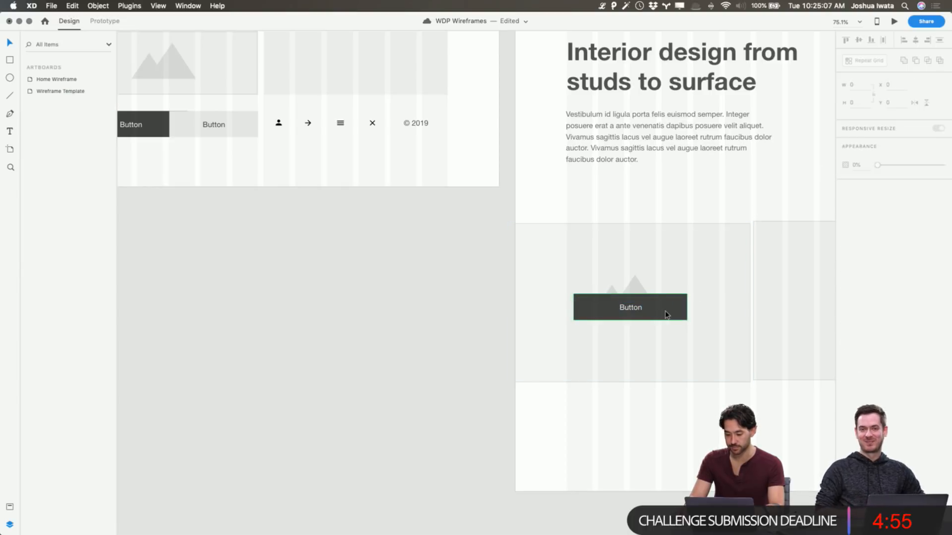
Change the label of the button over the left image placeholder to "Commercial"
double_click(629, 308)
double_click(627, 307)
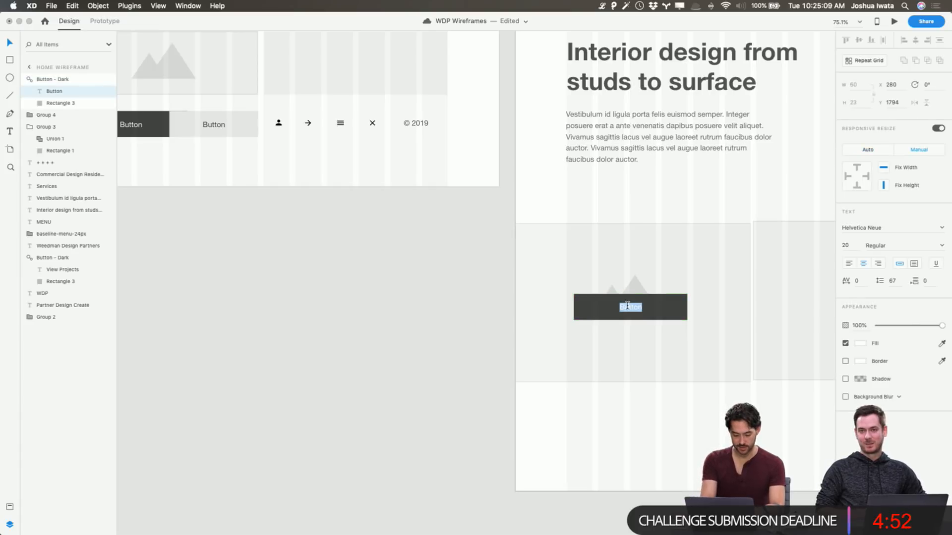
type("Resdiden")
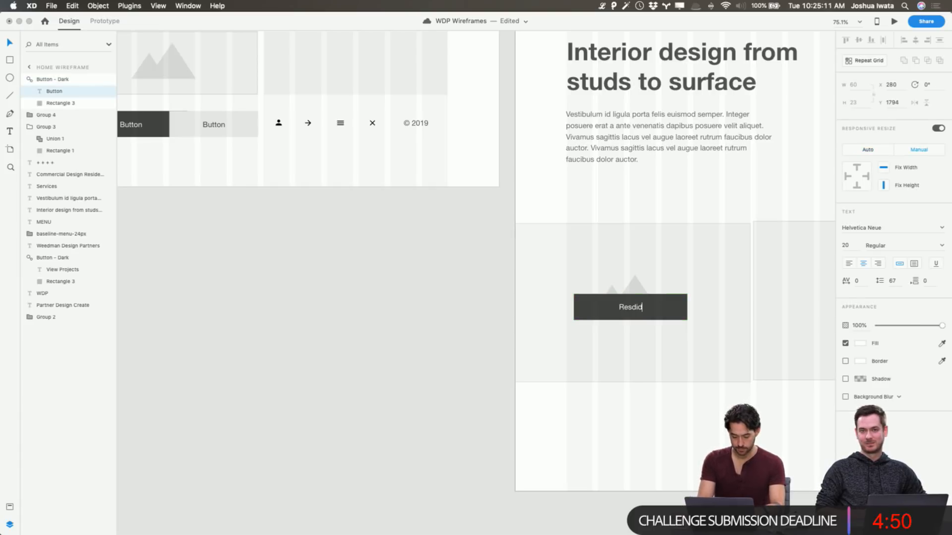
key("BackSpace")
key("BackSpace")
key("super+a")
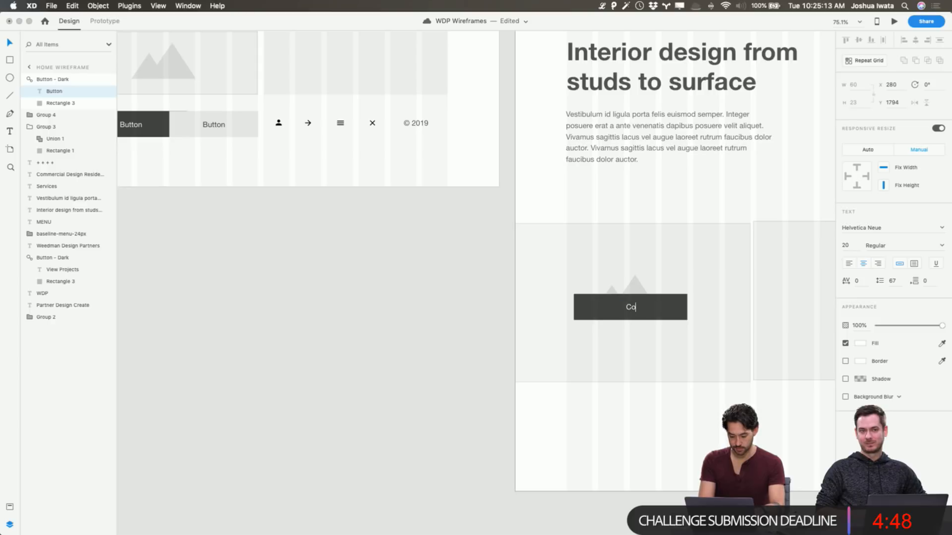
key("Escape")
scroll(446, 276, "right", 5)
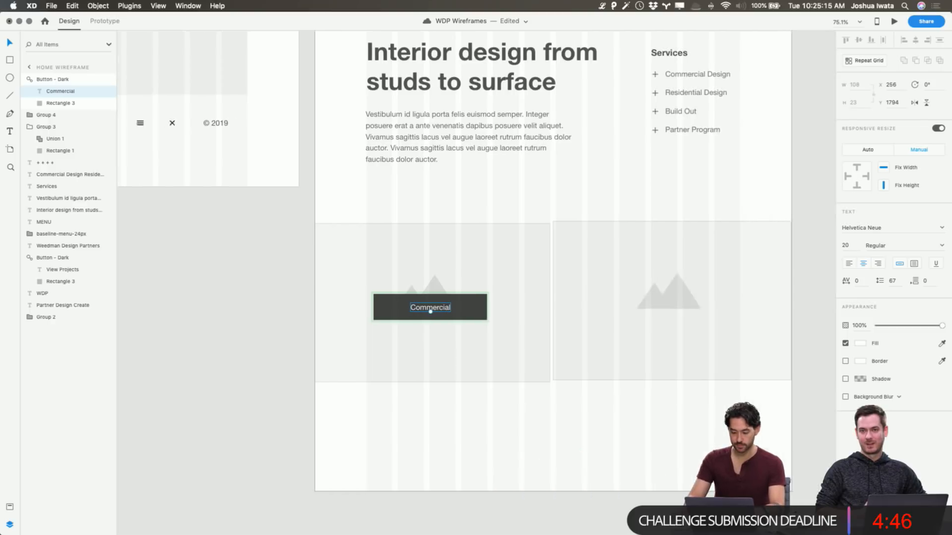
key("Escape")
Place a copy of the Commercial button over the right image placeholder, level with the original
left_click(411, 310)
left_click_drag(411, 311, 646, 315)
scroll(645, 315, "up", 5)
scroll(644, 347, "down", 4)
Change the copied button's label to "Residential"
double_click(615, 354)
double_click(620, 353)
type("Residential")
key("Escape")
scroll(476, 282, "down", 1)
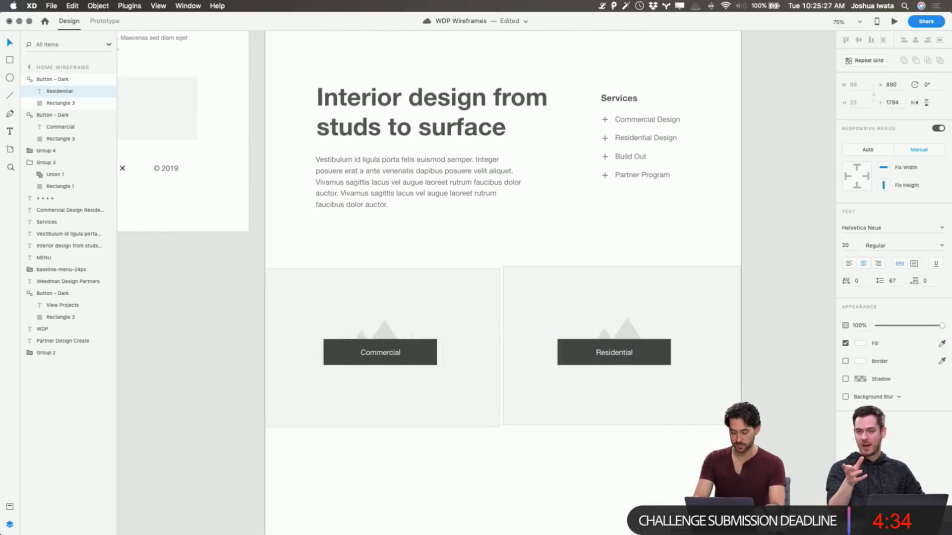
key("Escape")
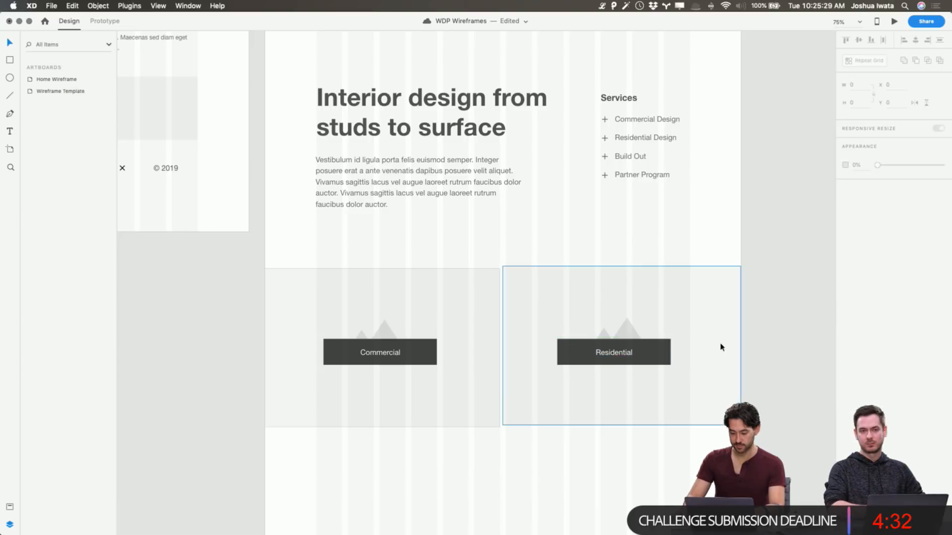
Line up the two image placeholders at Y 1580 and move them so the right one meets the artboard's edge
left_click(722, 343)
key("shift+Down")
key("shift+Left")
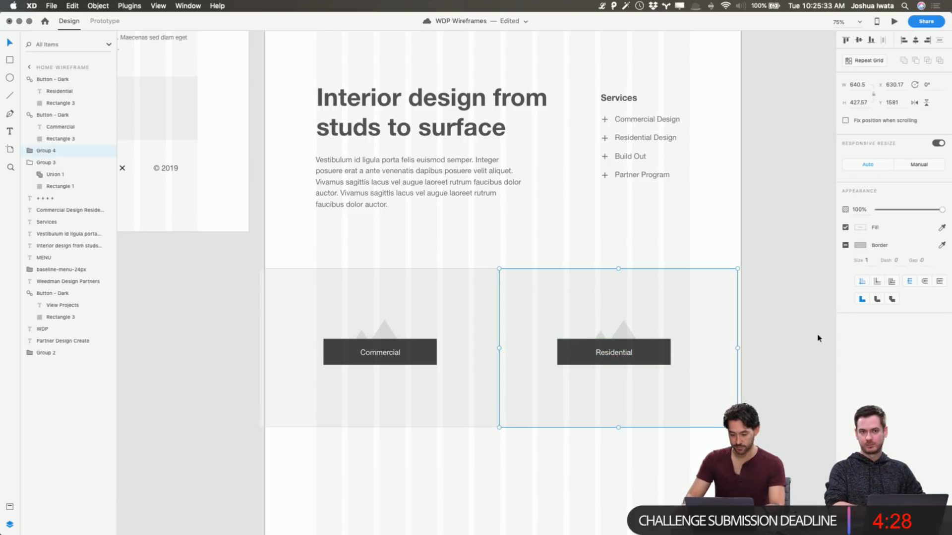
left_click(422, 299, "shift")
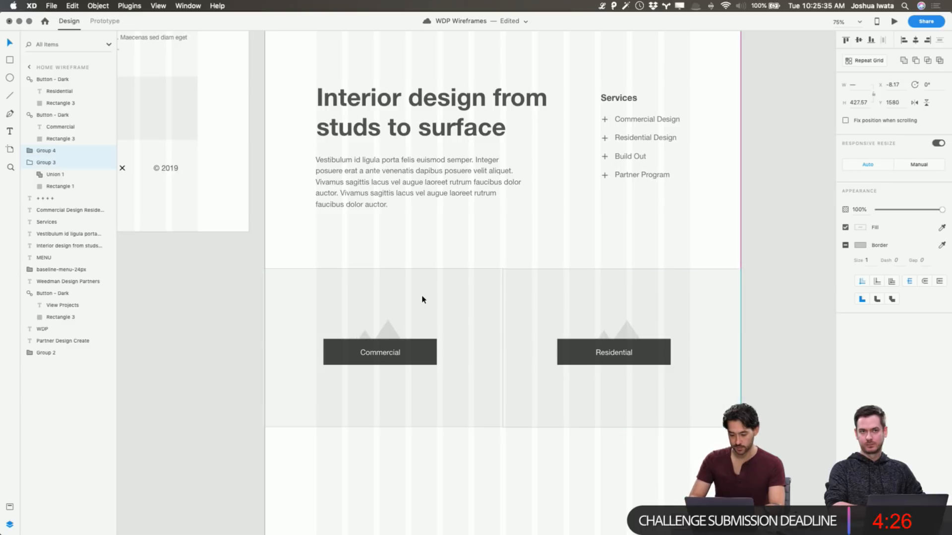
left_click(744, 306)
Try recolouring the rectangle of the template's dark button to red #FF0000, and undo it
key("super+minus")
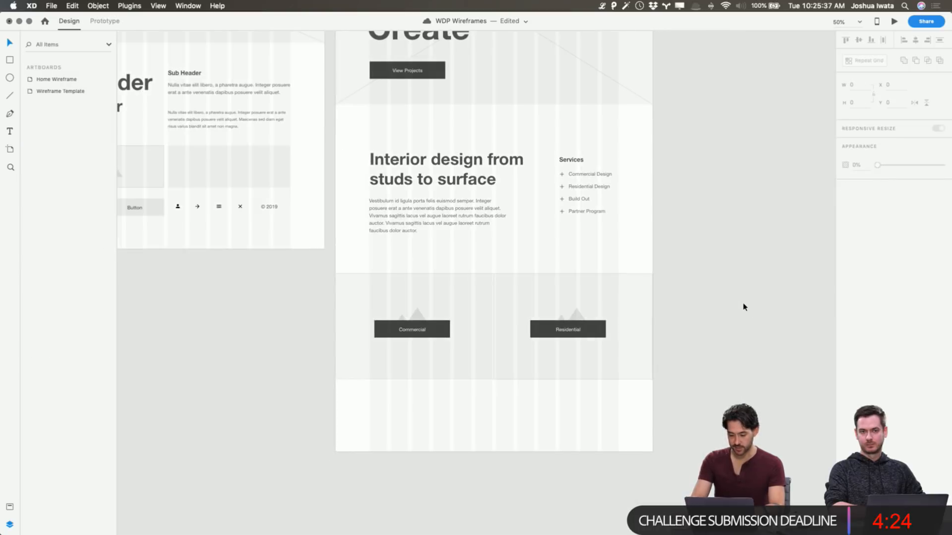
left_click_drag(744, 302, 874, 380)
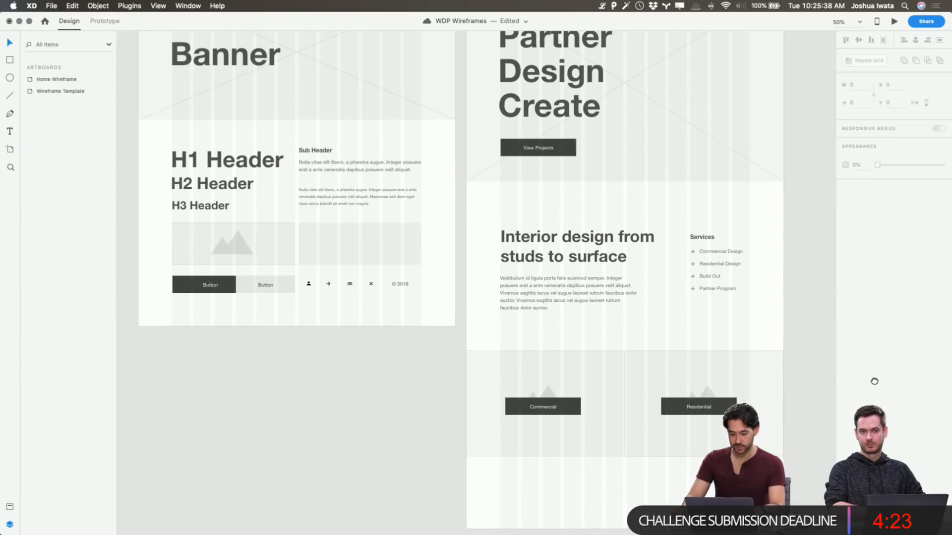
left_click(196, 286)
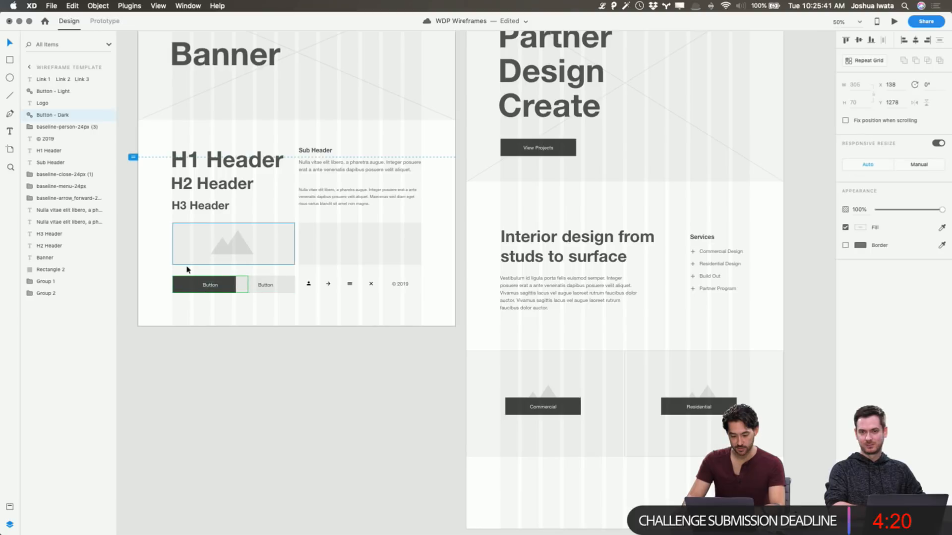
double_click(185, 290)
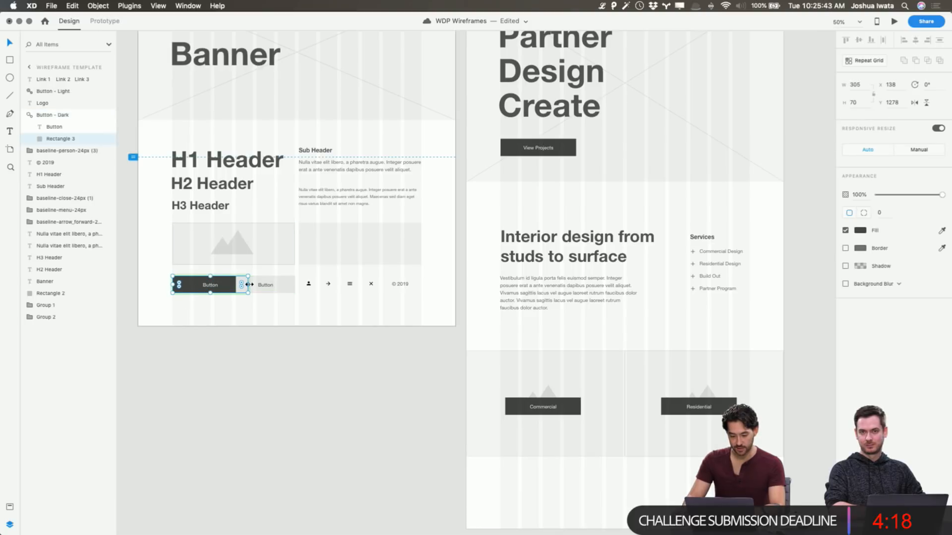
left_click(860, 231)
left_click_drag(808, 223, 846, 160)
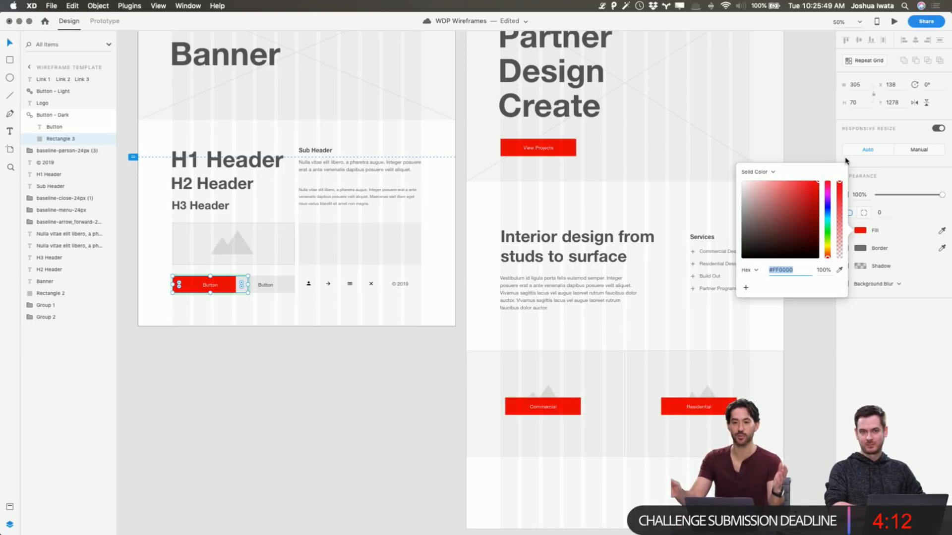
left_click(410, 440)
key("super+z")
left_click(826, 418)
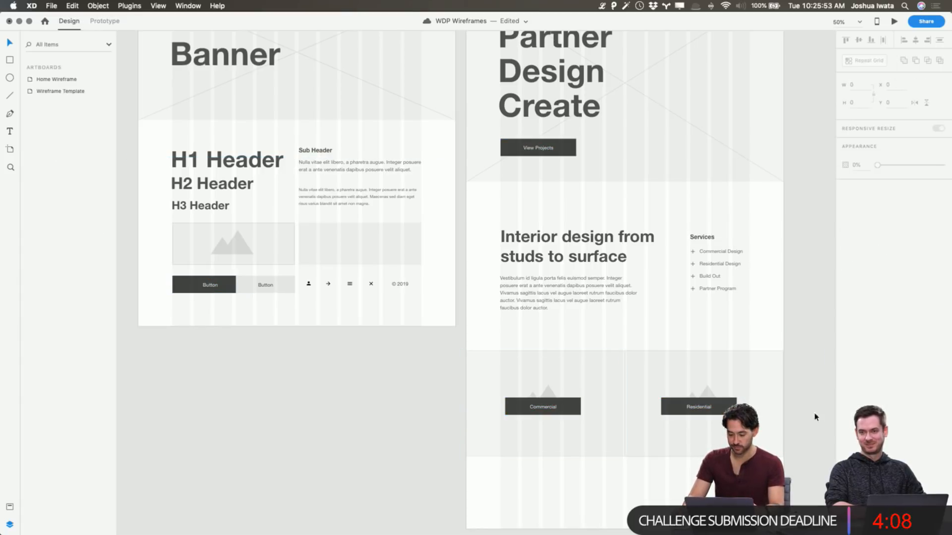
Review the Home Wireframe's lower sections and check the other open document window
scroll(777, 400, "up", 3)
scroll(776, 399, "down", 5)
scroll(776, 398, "right", 3)
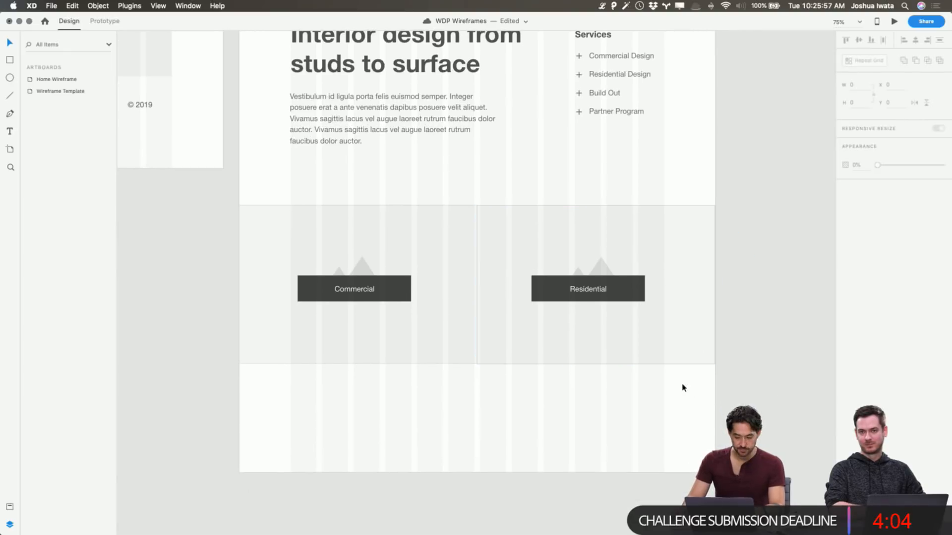
scroll(683, 387, "up", 10)
scroll(712, 379, "down", 2)
key("super+grave")
scroll(458, 390, "down", 6)
key("super+grave")
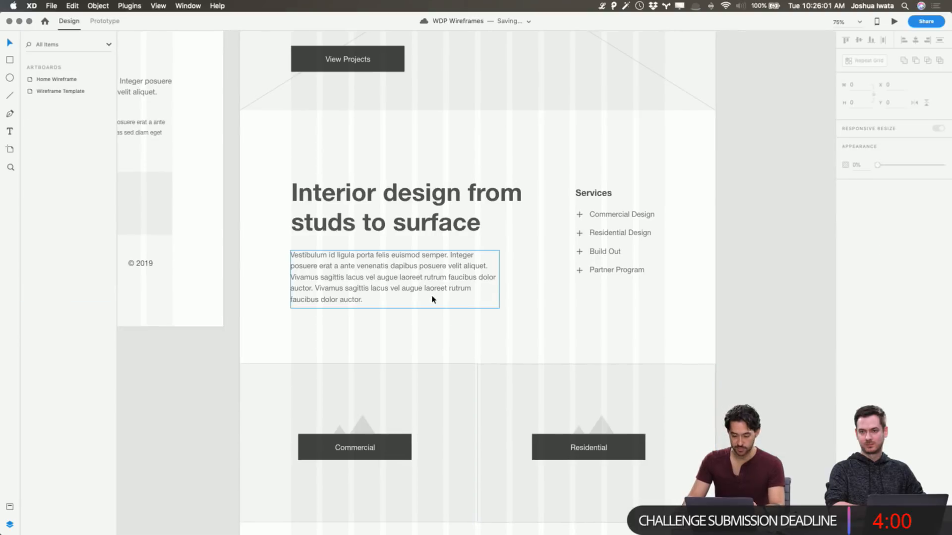
Extend the Home Wireframe artboard downward to a height of 3160
scroll(432, 300, "up", 10)
left_click(266, 57)
scroll(314, 214, "down", 20)
left_click_drag(479, 102, 466, 419)
scroll(442, 336, "up", 10)
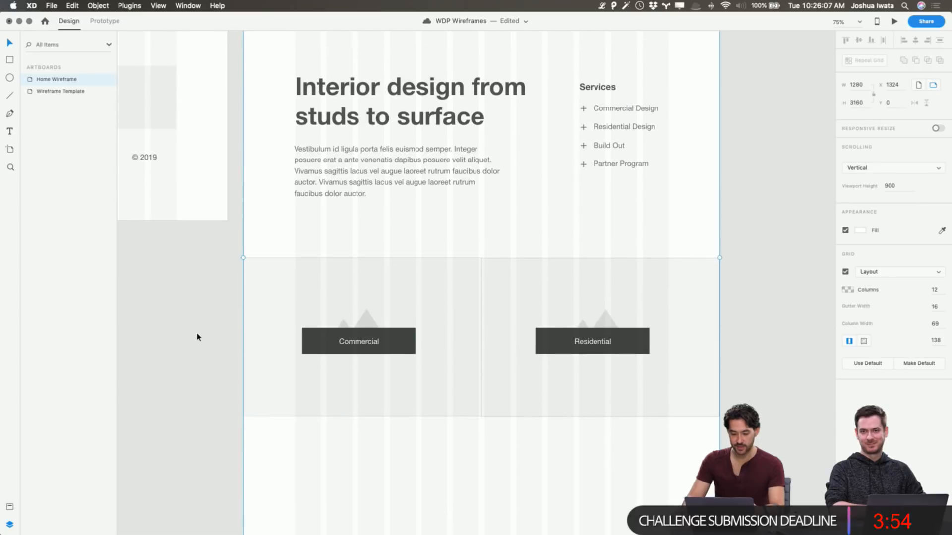
left_click(205, 327)
Place a copy of the "Interior design from studs to surface" heading below the left image placeholder and change its text to "W"
left_click(490, 110)
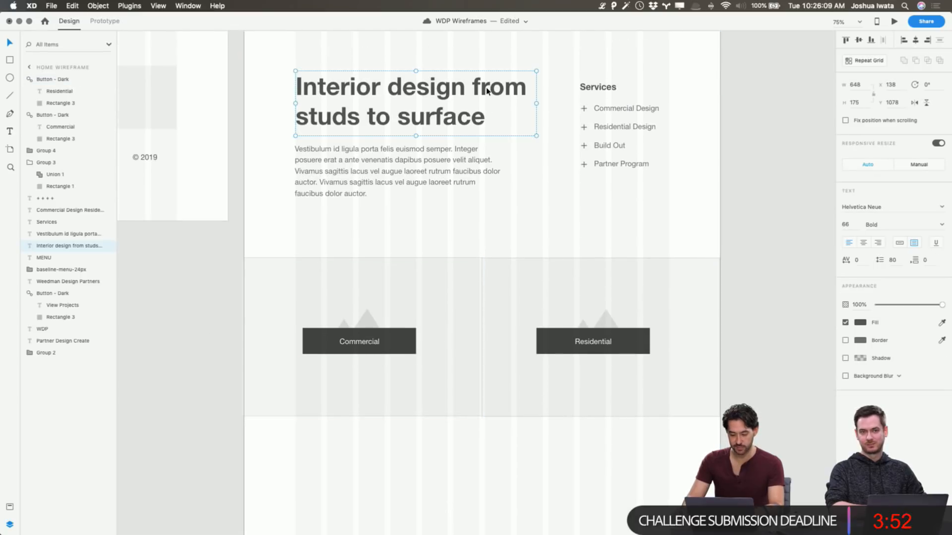
scroll(487, 89, "down", 3)
key("super+v")
left_click_drag(485, 290, 433, 424)
double_click(444, 406)
type("W")
key("Escape")
Make the W auto-width text at font size 156 and position it at X 277, Y 2133
left_click(899, 243)
key("shift+Up")
key("shift+Up")
key("shift+Up")
key("shift+Up")
key("shift+Up")
key("shift+Up")
key("shift+Up")
key("shift+Up")
key("shift+Up")
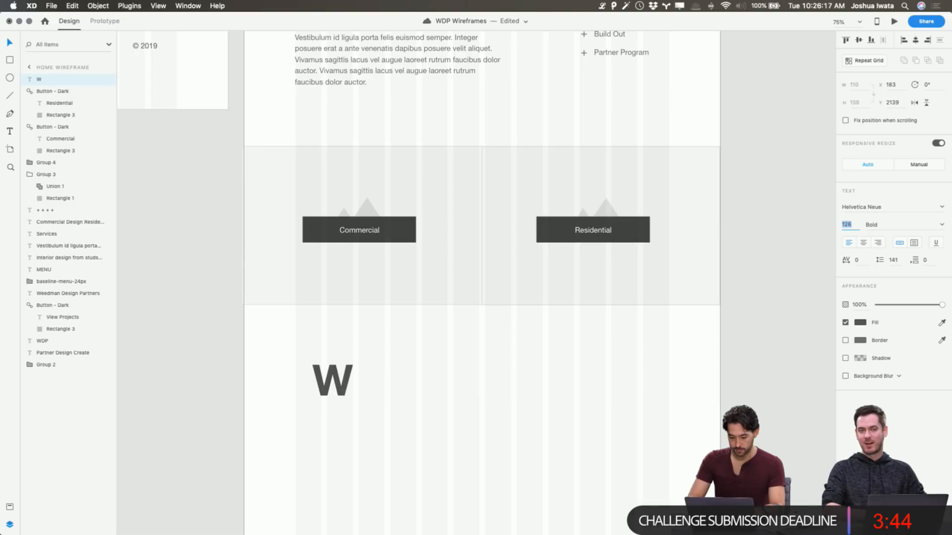
left_click_drag(350, 377, 386, 390)
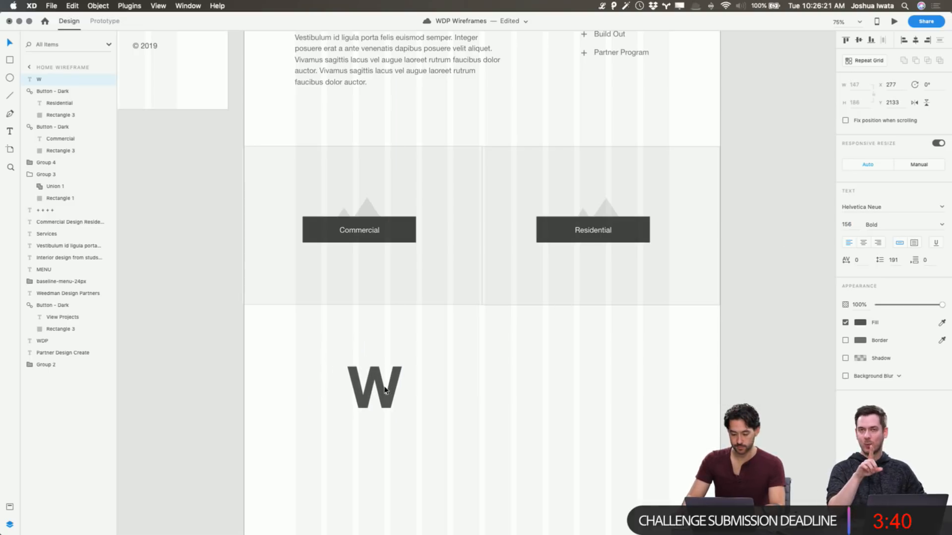
left_click(471, 385)
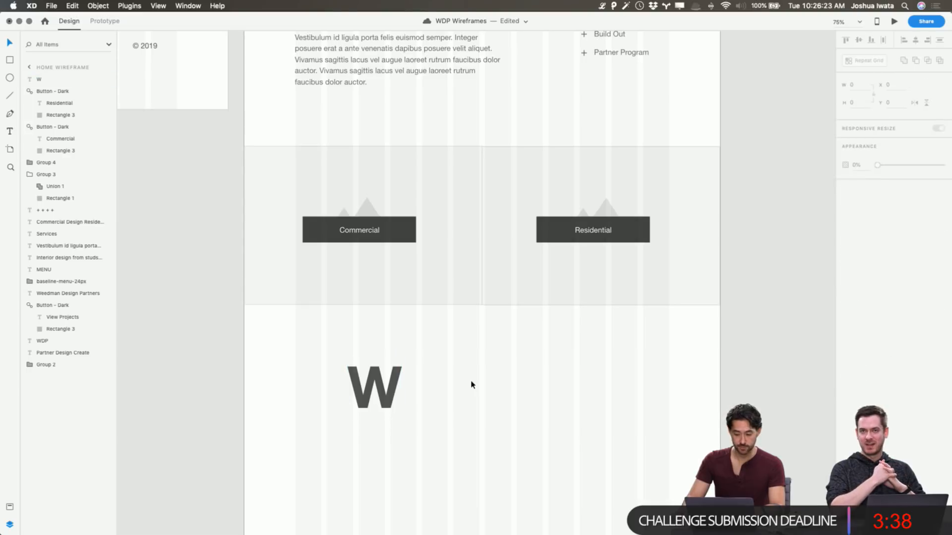
Place a copy of the template's H3 Header beside the W at X 563, Y 2162
scroll(471, 385, "up", 5)
scroll(471, 385, "left", 5)
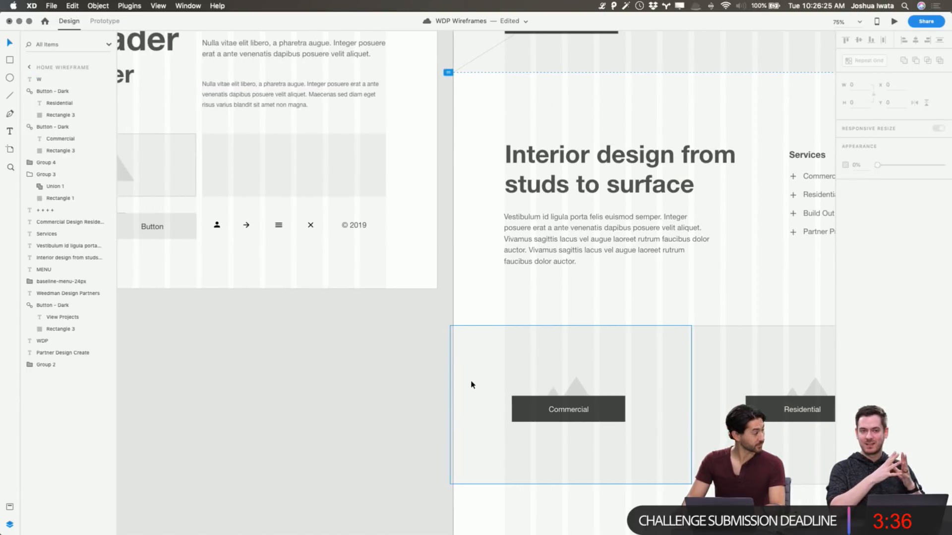
scroll(450, 370, "up", 3)
scroll(450, 370, "left", 3)
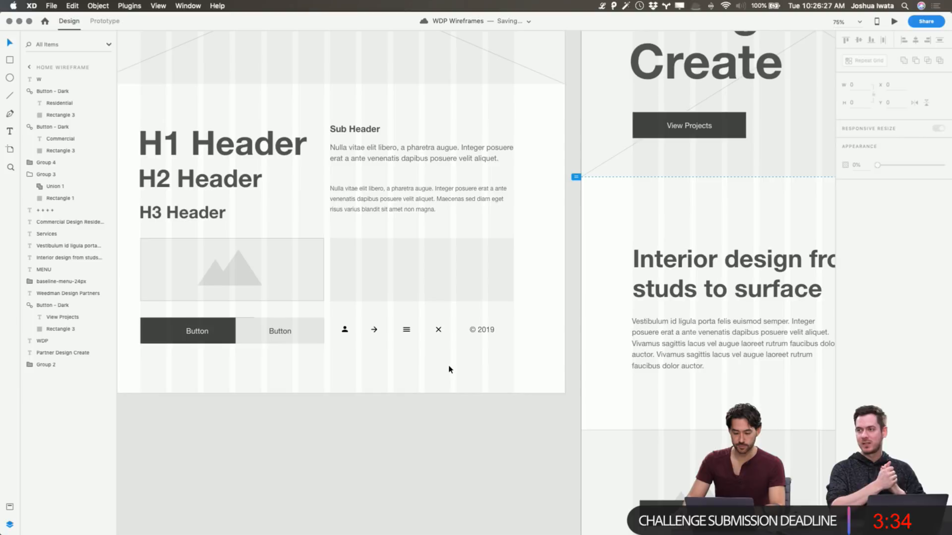
left_click(214, 189)
left_click(226, 219)
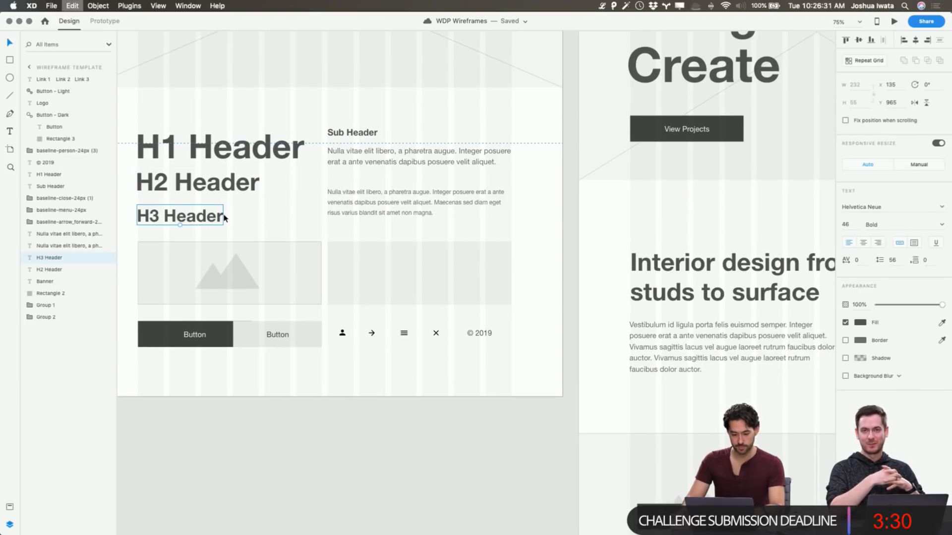
scroll(223, 215, "down", 10)
scroll(224, 215, "right", 6)
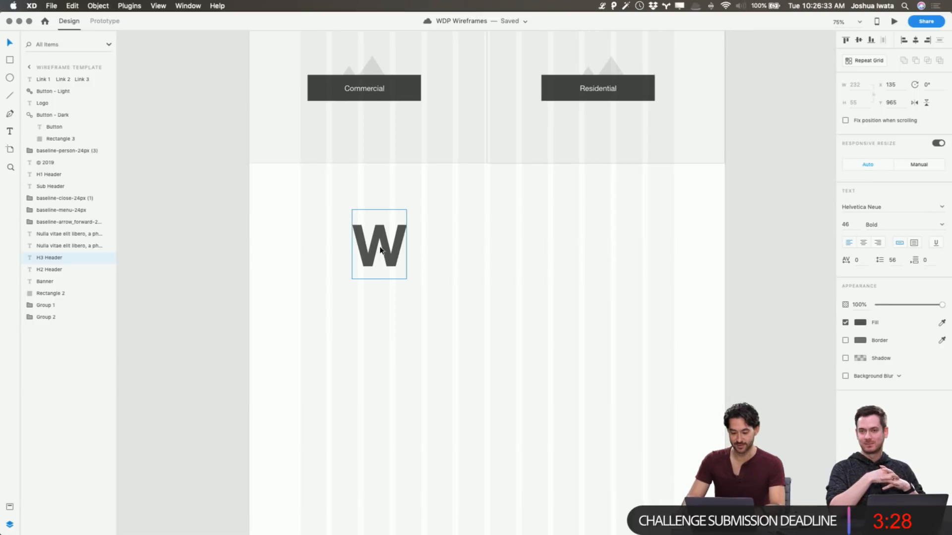
key("super+v")
left_click_drag(489, 276, 503, 230)
Replace the copied header's text with "Meet the team behind Weedman Design" on two lines, breaking after "behind"
double_click(504, 231)
key("super+a")
type("Meet the we")
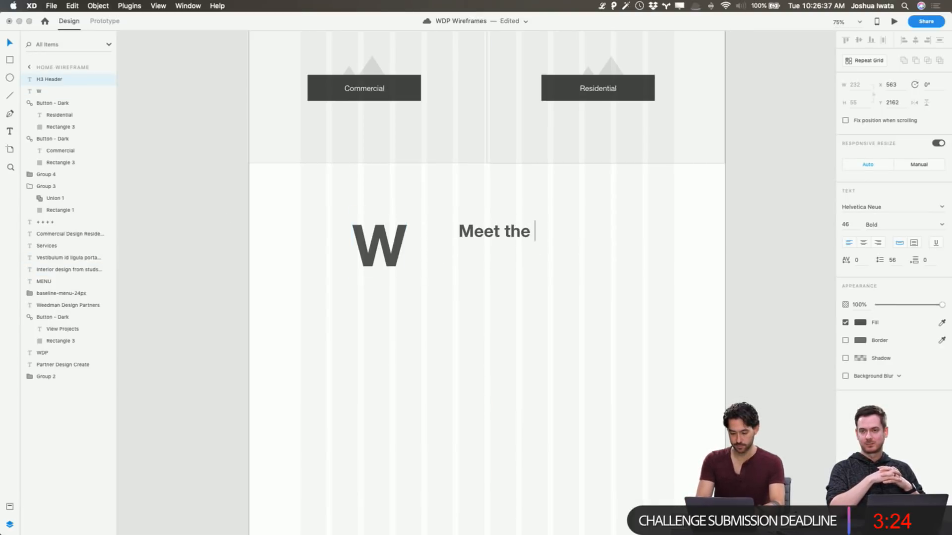
key("BackSpace")
key("BackSpace")
type("team")
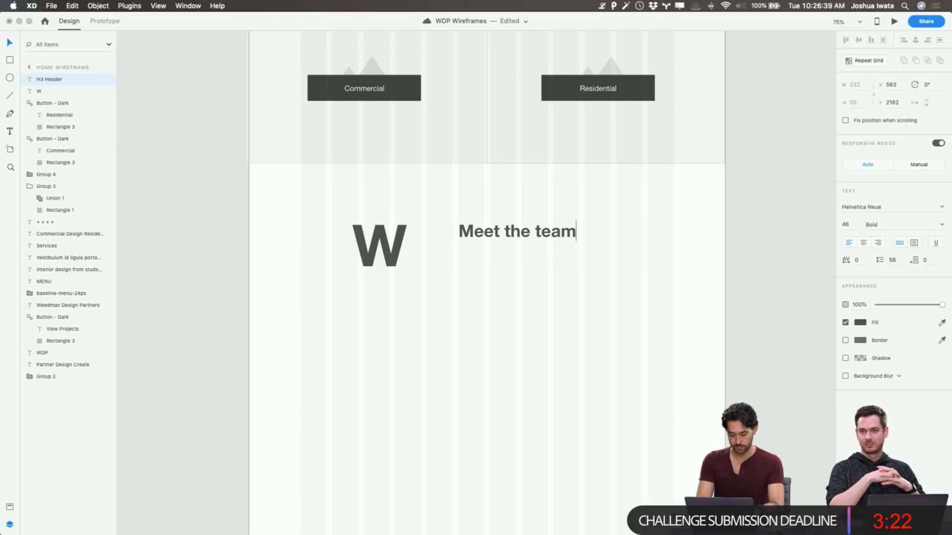
type(" behind ")
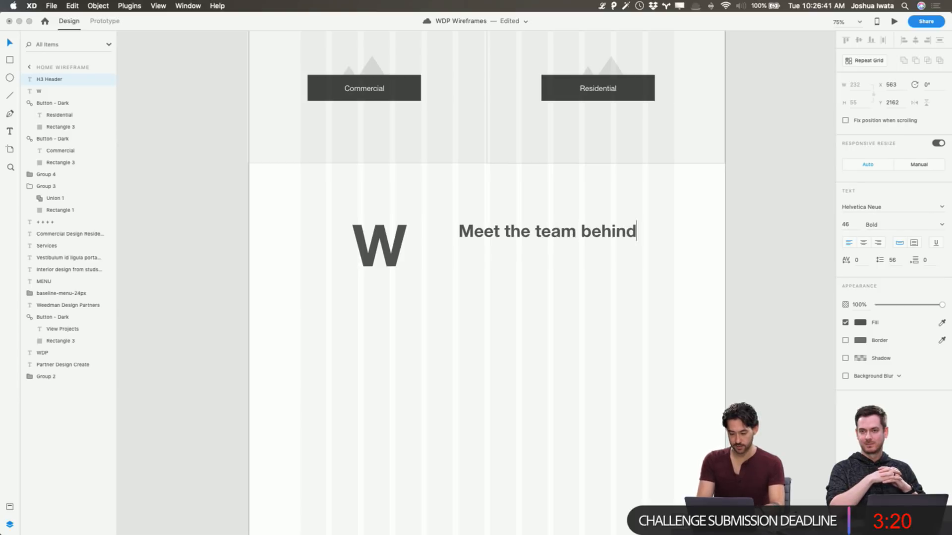
type("Weedman De")
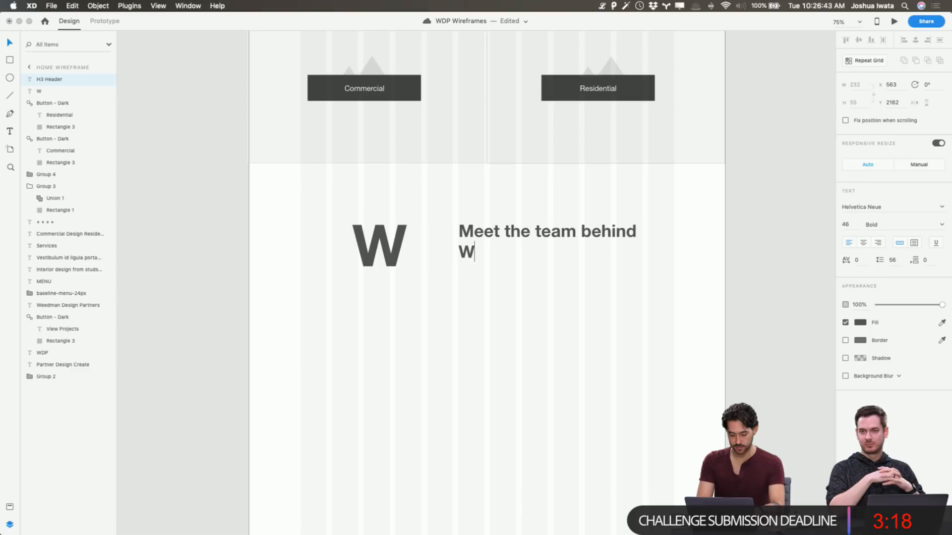
type("sign")
key("Escape")
left_click(622, 290)
scroll(503, 267, "up", 2)
scroll(503, 267, "left", 2)
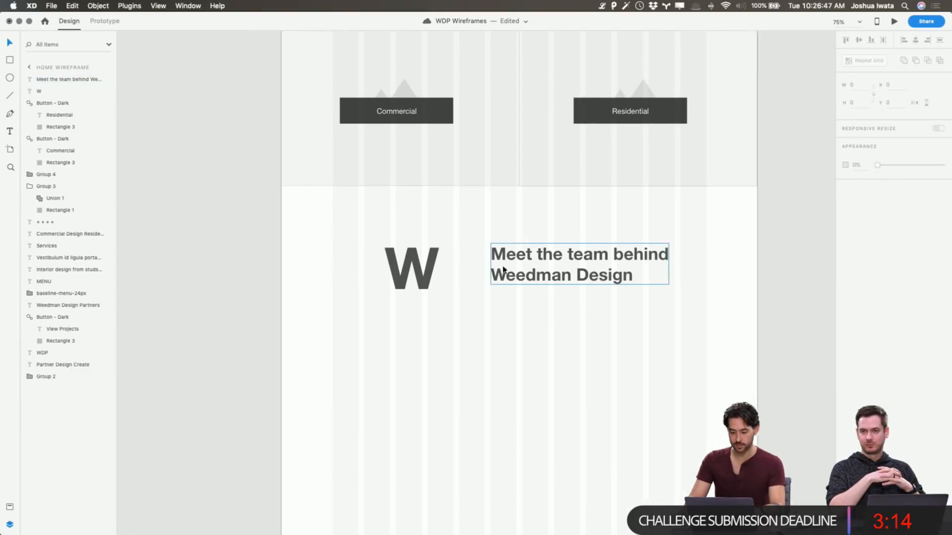
left_click(454, 134)
key("super+d")
left_click_drag(454, 135, 607, 332)
key("Delete")
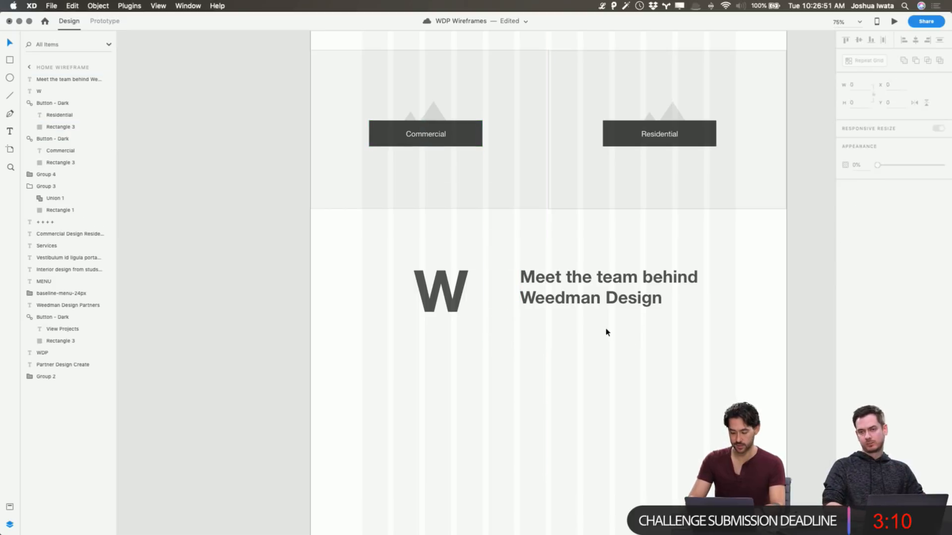
Place a copy of the template's light button directly below the "Meet the team behind Weedman Design" header, aligned with its left edge
scroll(607, 332, "up", 6)
scroll(607, 331, "left", 5)
left_click(298, 269)
key("super+c")
scroll(377, 283, "down", 5)
scroll(376, 282, "right", 5)
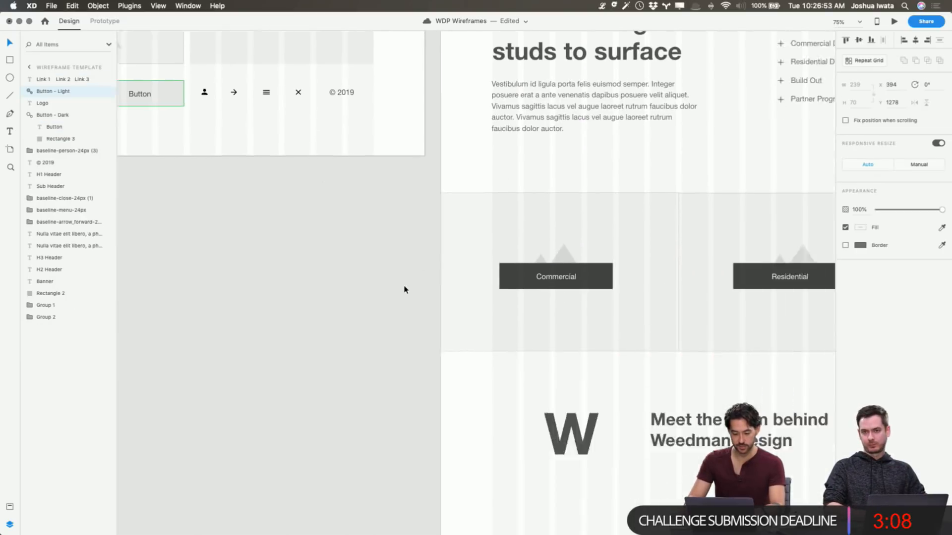
left_click(489, 93)
key("super+v")
left_click_drag(446, 242, 476, 138)
Set the line spacing of the large W to 190
scroll(393, 202, "up", 4)
left_click(362, 202)
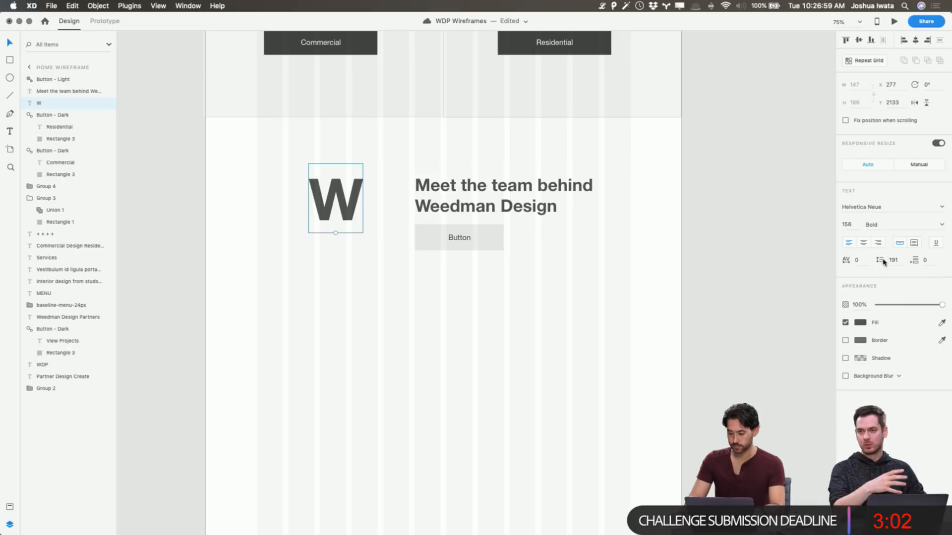
left_click(895, 258)
key("shift+Up")
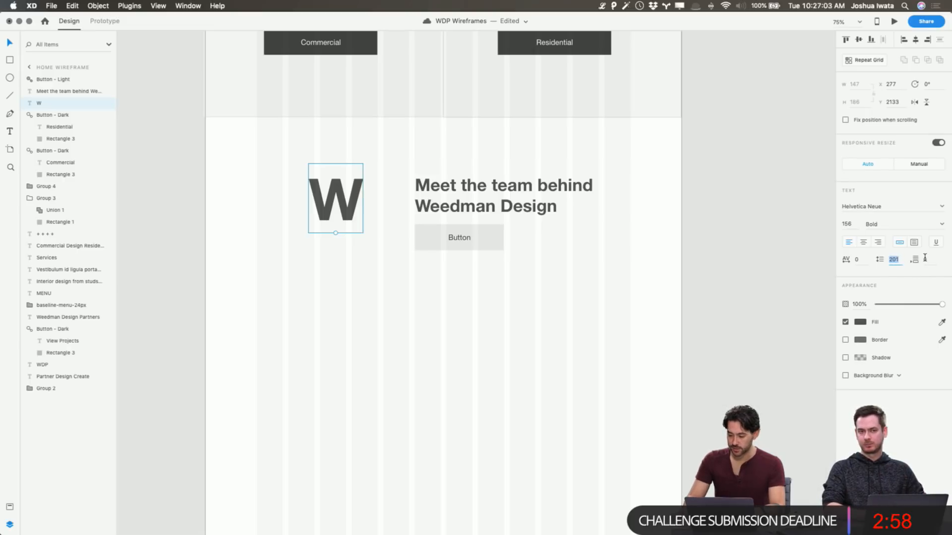
left_click(371, 188)
left_click(362, 190)
scroll(778, 213, "up", 5)
scroll(432, 215, "up", 2)
scroll(444, 196, "down", 1)
scroll(439, 209, "up", 8)
scroll(439, 208, "down", 6)
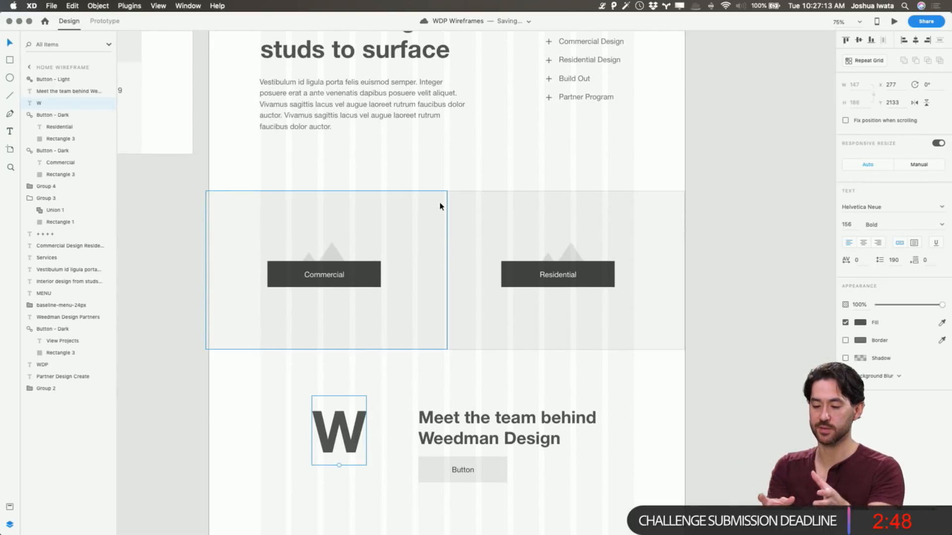
Move the large W slightly left and down, to X 259, Y 2145
scroll(408, 235, "down", 1)
left_click_drag(353, 416, 346, 419)
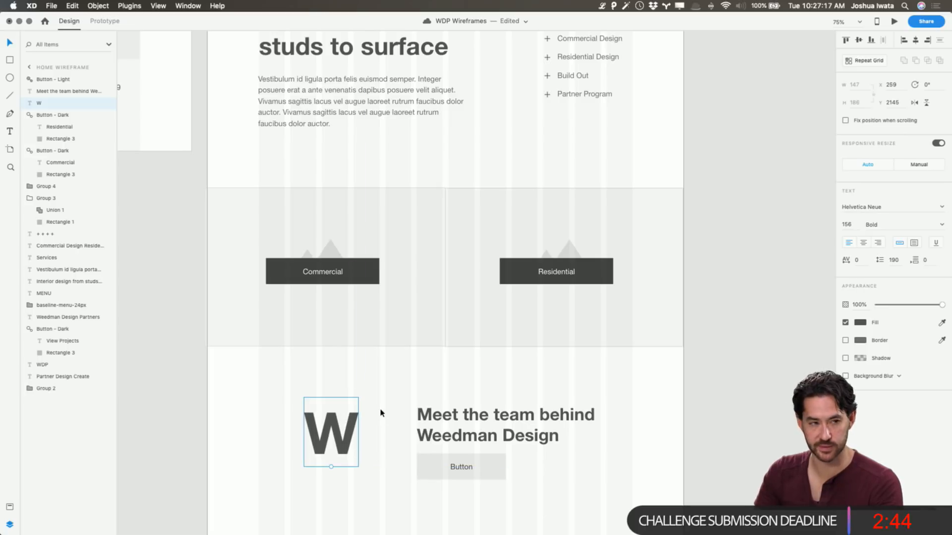
Review the Home Wireframe's layout from the hero banner down to the "Meet the team" section
scroll(484, 461, "up", 10)
scroll(486, 457, "up", 4)
scroll(486, 456, "down", 3)
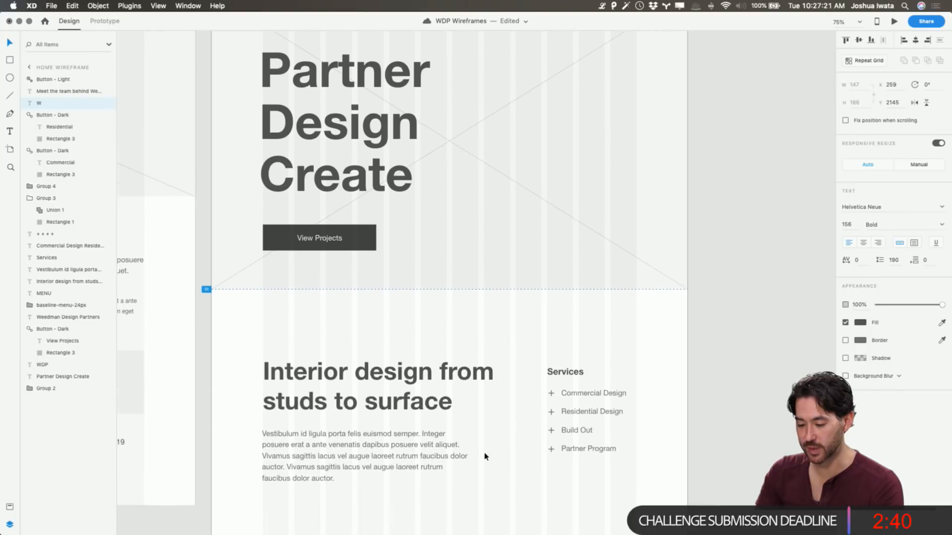
scroll(485, 456, "down", 12)
scroll(485, 454, "up", 5)
scroll(484, 454, "down", 6)
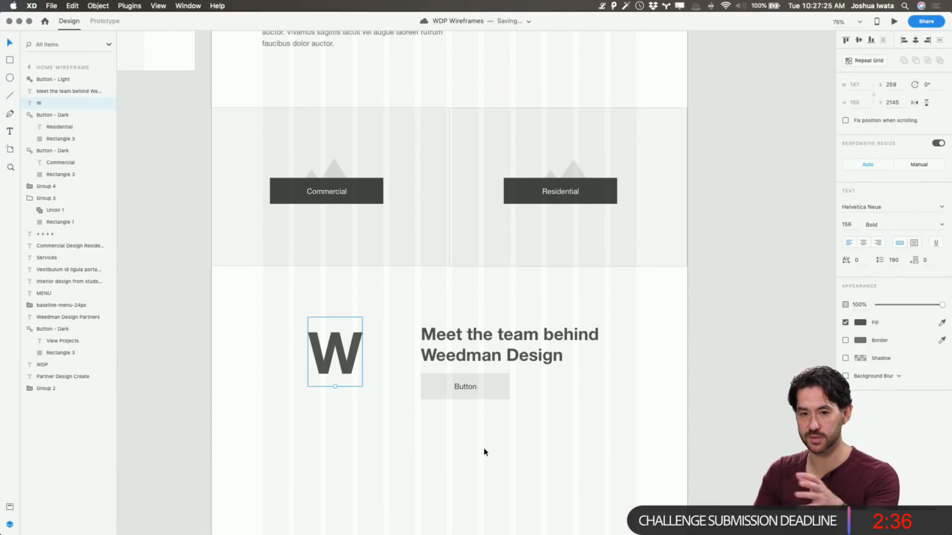
scroll(483, 450, "right", 1)
scroll(482, 450, "left", 1)
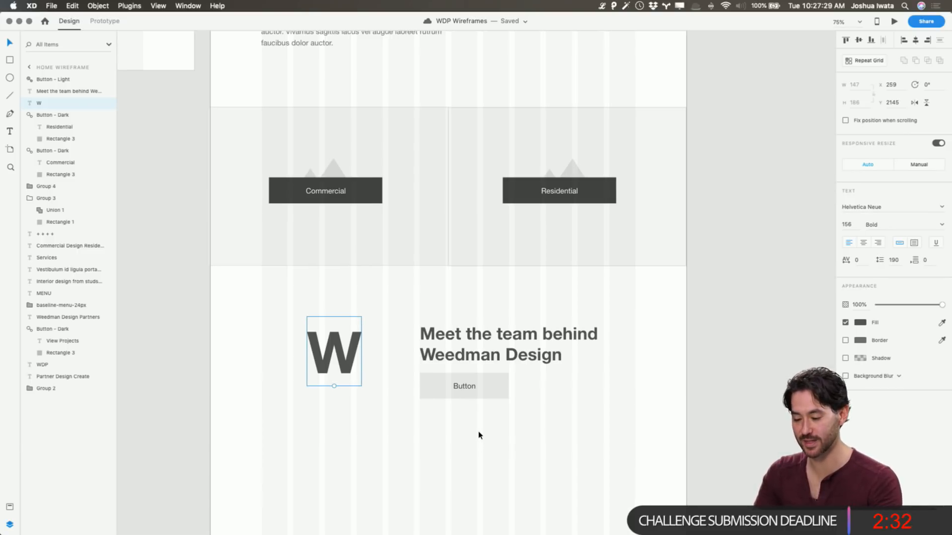
scroll(520, 432, "up", 4)
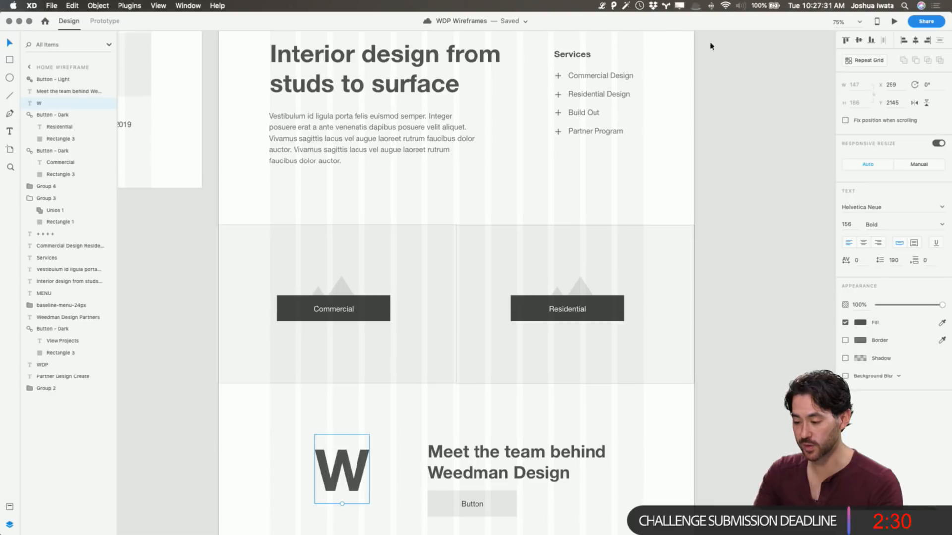
Preview the Home Wireframe and check the whole page from the header to the "Meet the team" section, closing the preview at the end
left_click(594, 266)
left_click(895, 22)
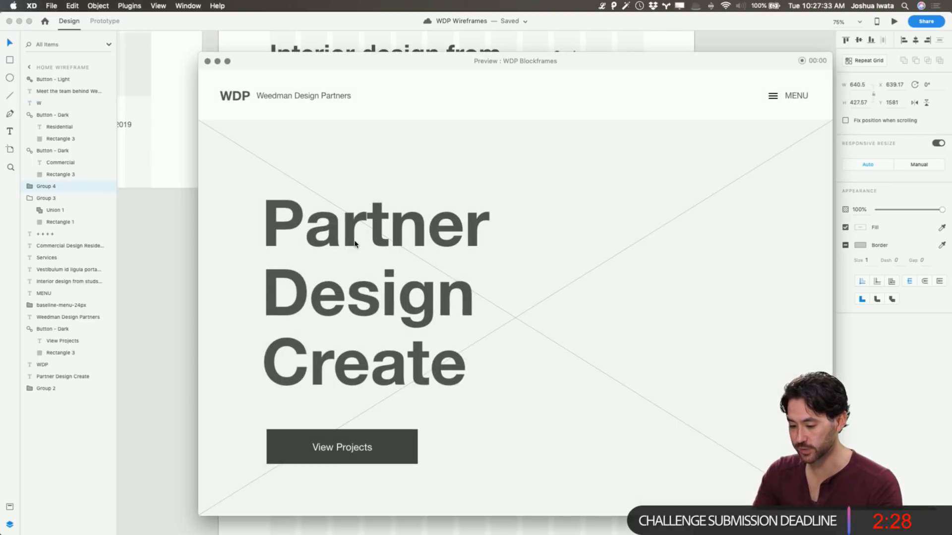
scroll(355, 243, "down", 10)
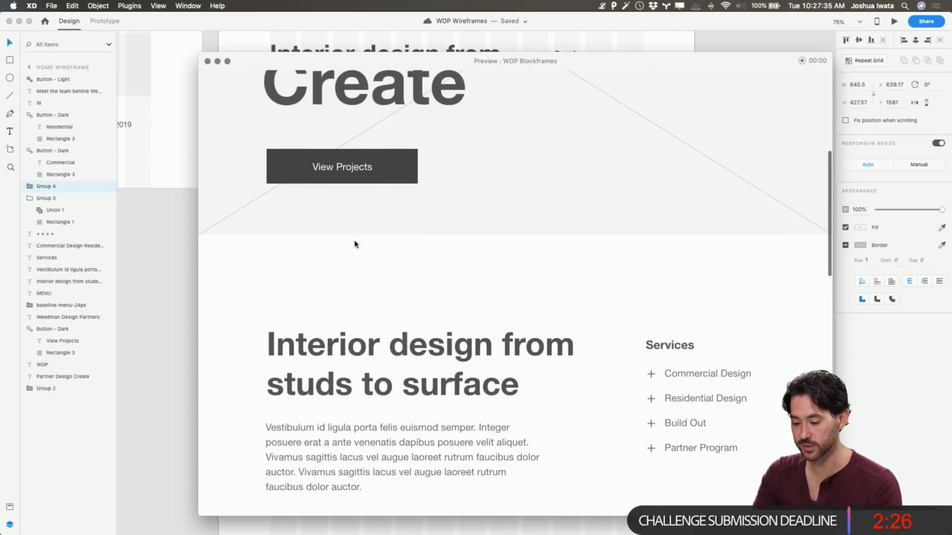
scroll(355, 243, "down", 5)
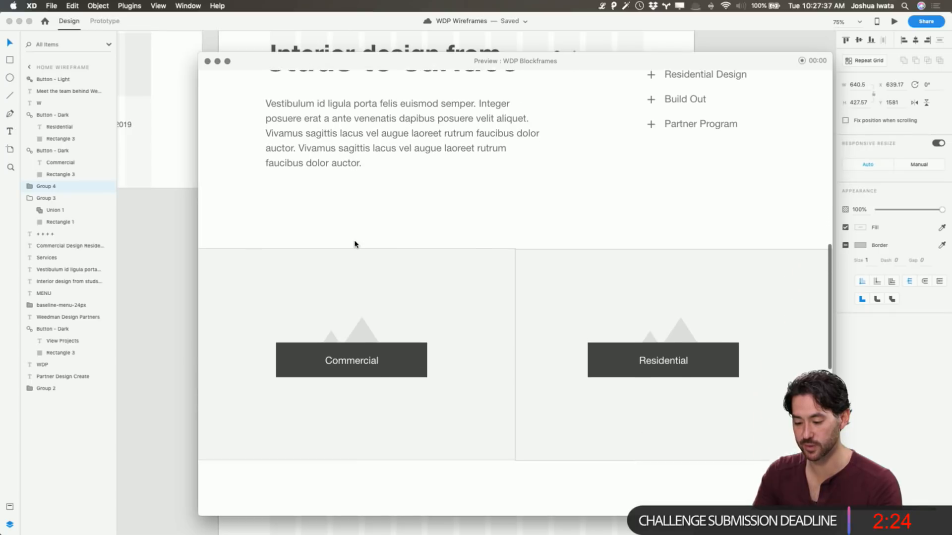
scroll(355, 243, "up", 15)
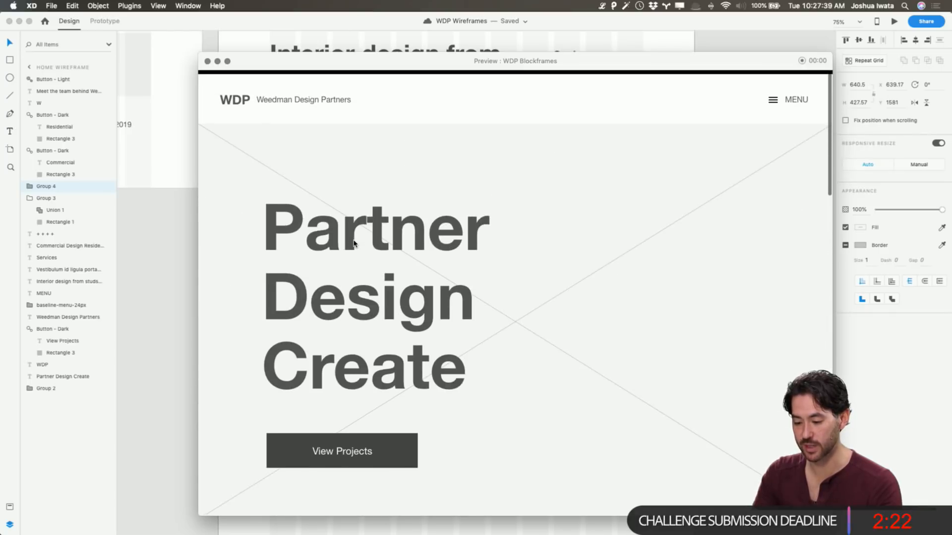
scroll(355, 243, "down", 2)
scroll(355, 243, "up", 5)
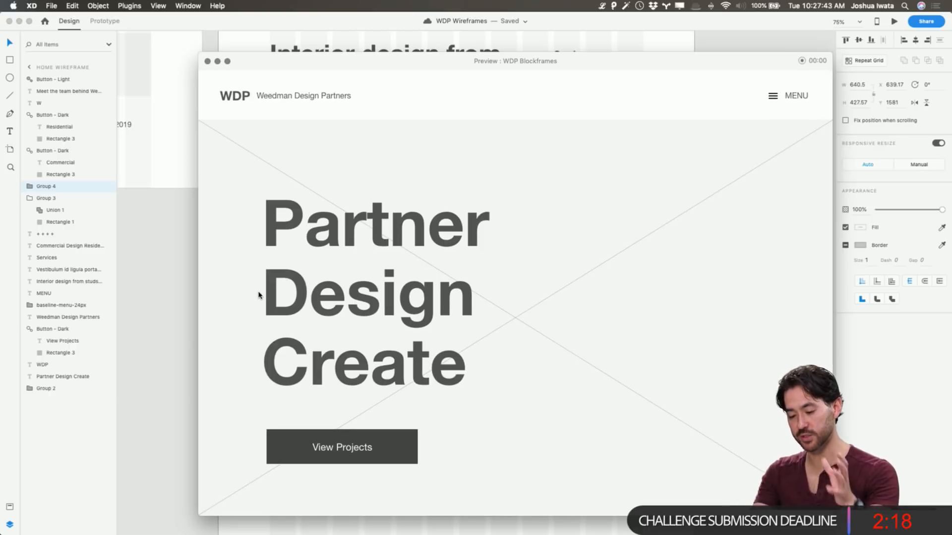
scroll(258, 296, "down", 10)
scroll(259, 296, "down", 9)
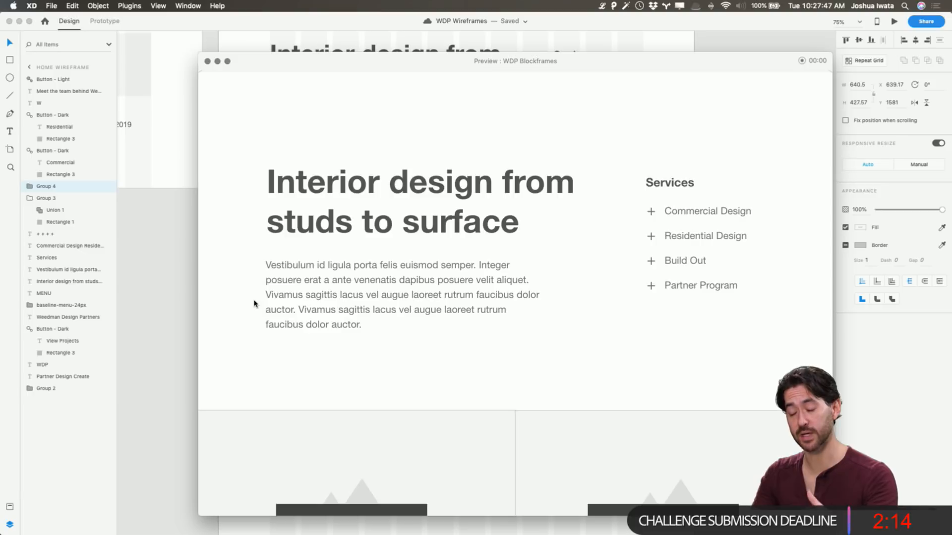
scroll(254, 303, "down", 12)
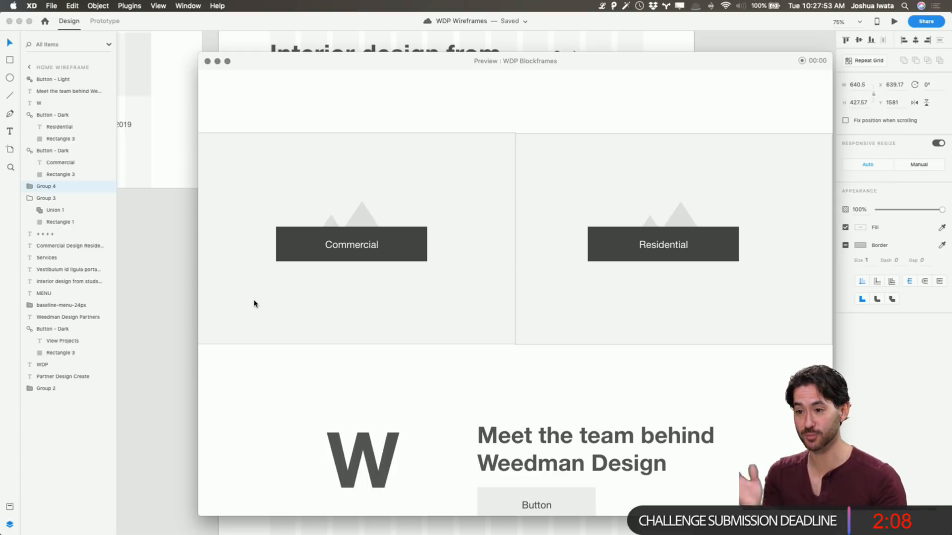
scroll(254, 304, "down", 12)
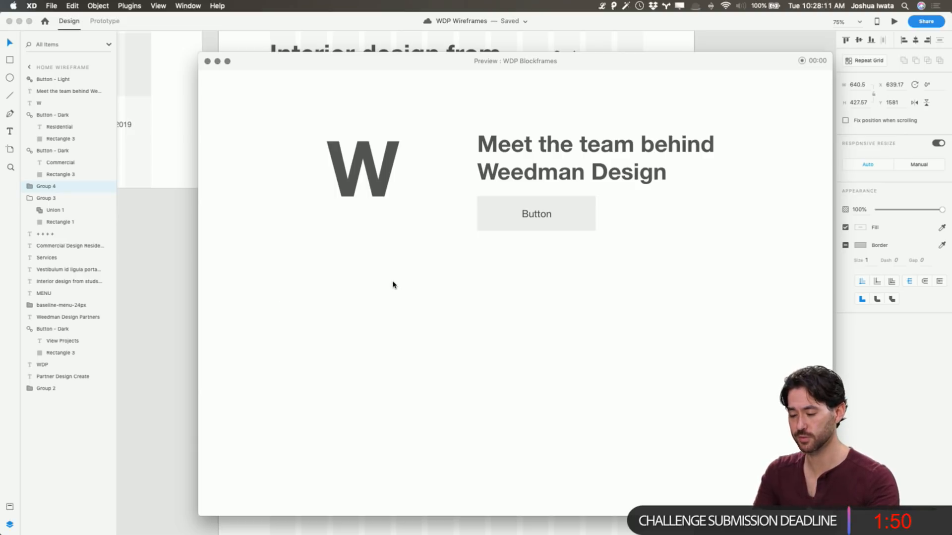
scroll(392, 284, "up", 3)
left_click(207, 61)
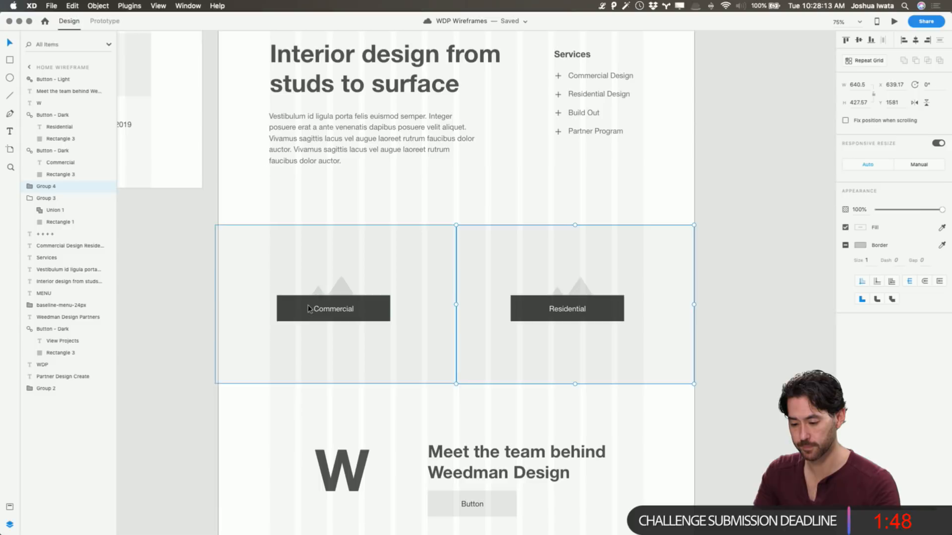
left_click(201, 319)
scroll(213, 313, "down", 3)
scroll(212, 313, "down", 2)
scroll(212, 313, "up", 5)
scroll(212, 312, "left", 6)
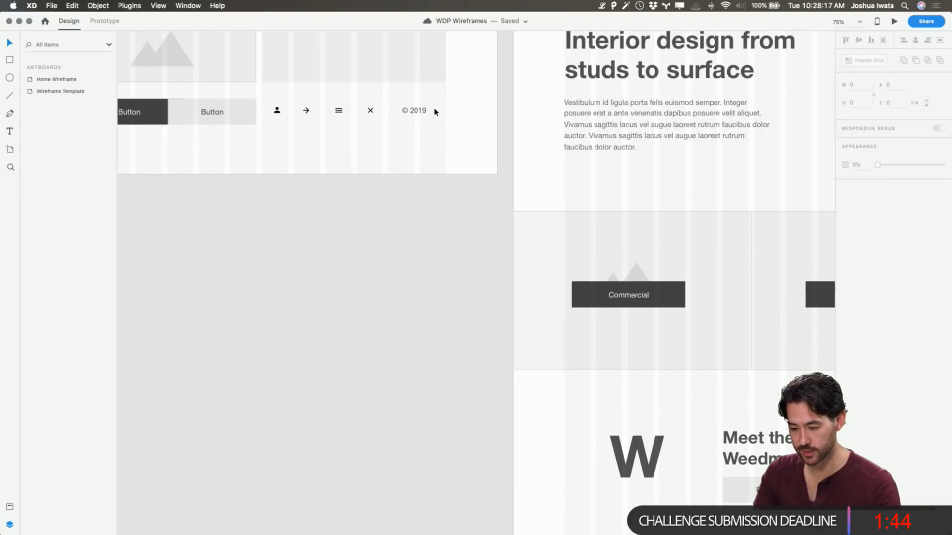
left_click(420, 112)
Draw a horizontal divider line across the full width of the Home Wireframe below the team section, at Y 2532.5
scroll(432, 221, "down", 9)
scroll(432, 221, "right", 6)
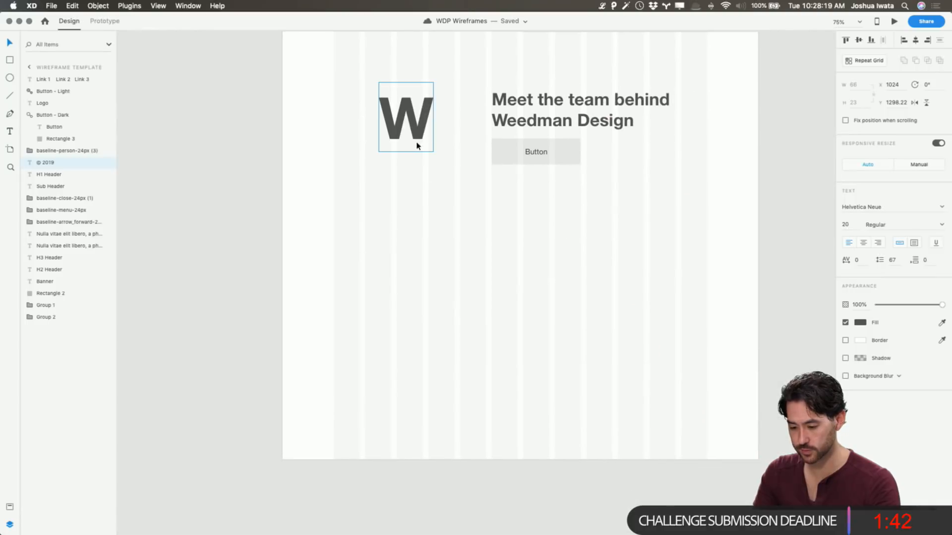
left_click_drag(283, 226, 763, 239)
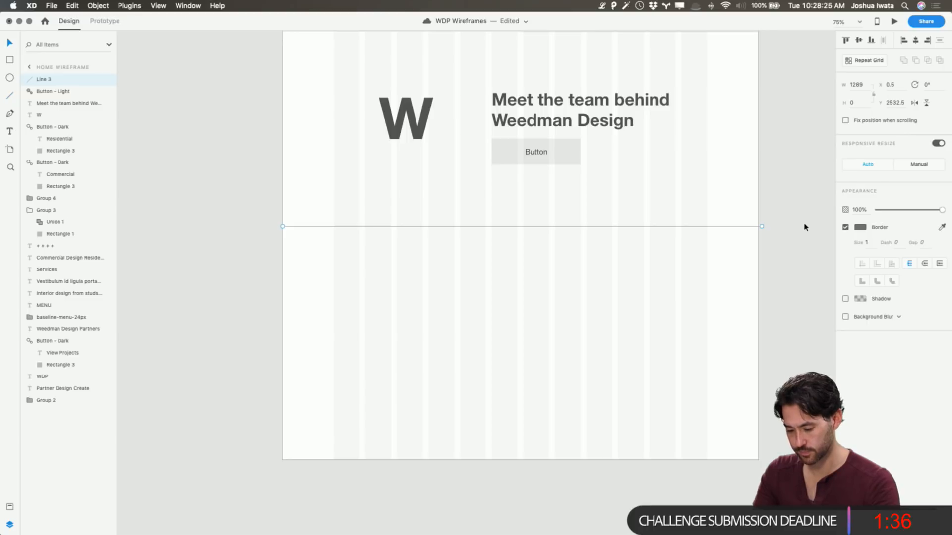
key("Escape")
Place a copy of the header's WDP logo and "Weedman Design Partners" text below the divider line, at X 138 and about Y 2591
scroll(404, 220, "up", 15)
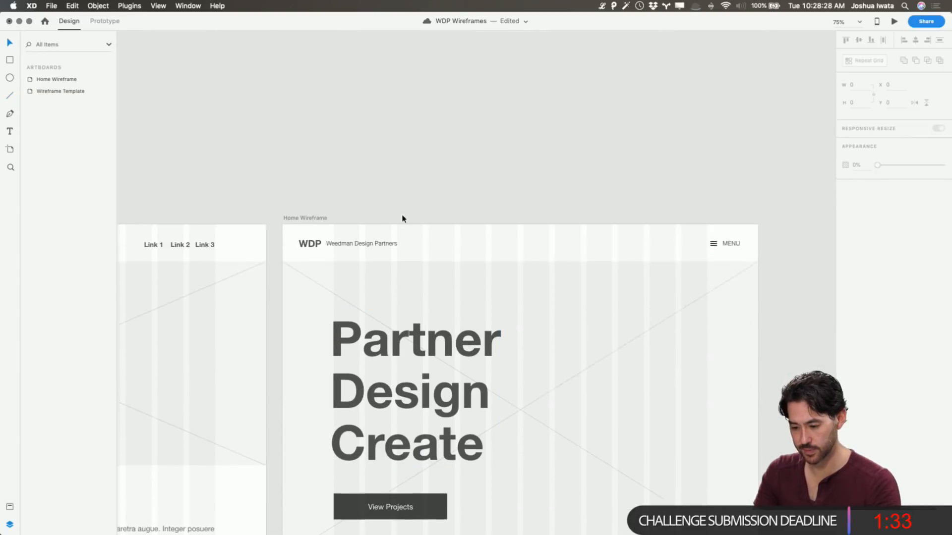
left_click(310, 267)
left_click(361, 266, "shift")
scroll(350, 270, "down", 4)
scroll(349, 270, "down", 15)
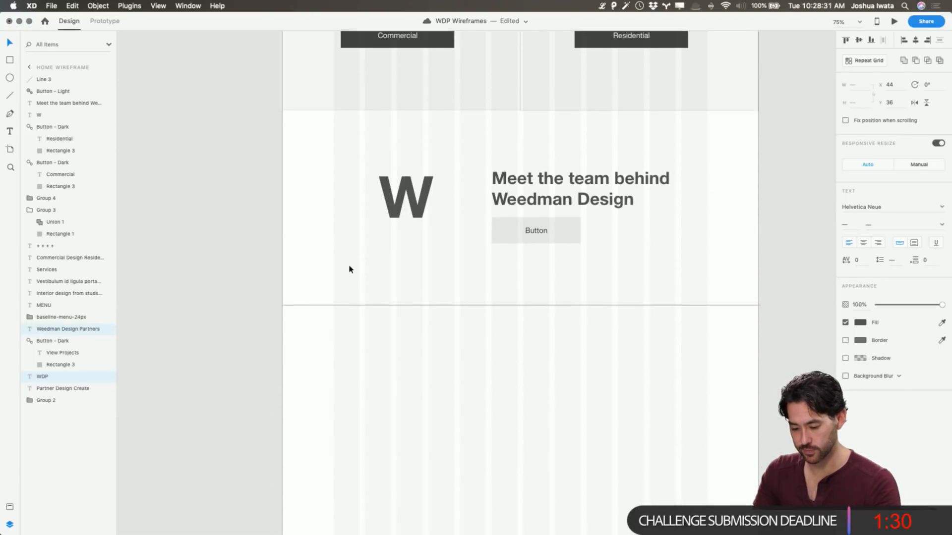
key("super+v")
left_click_drag(530, 271, 393, 303)
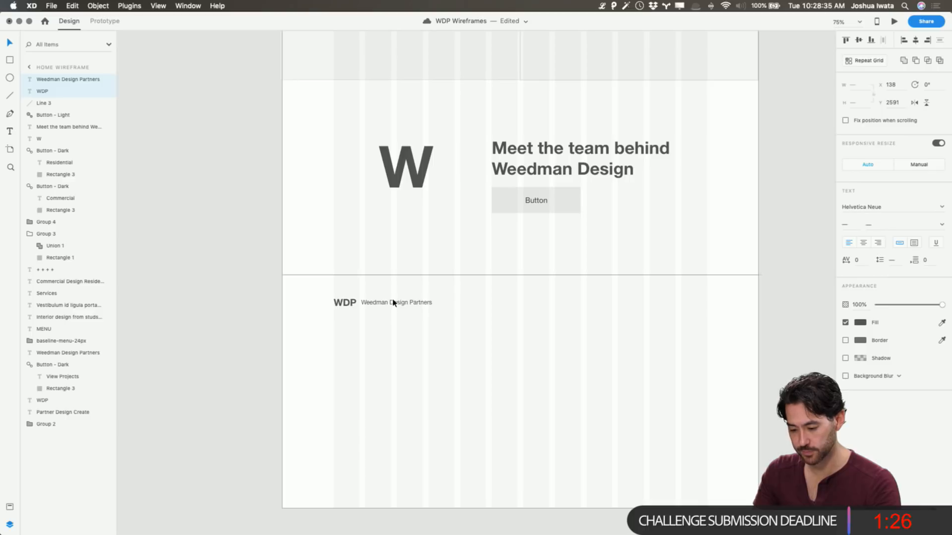
left_click(590, 332)
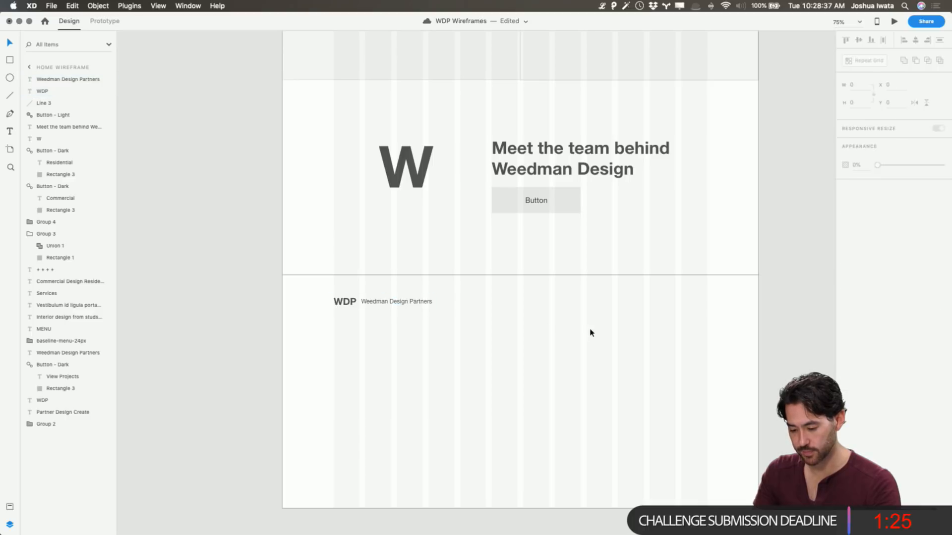
Duplicate the footer's "Weedman Design Partners" text as "Home. Projects. About. Partner Program. Contact", ending at the last grid column at X 769
left_click(418, 304)
left_click_drag(418, 304, 694, 301)
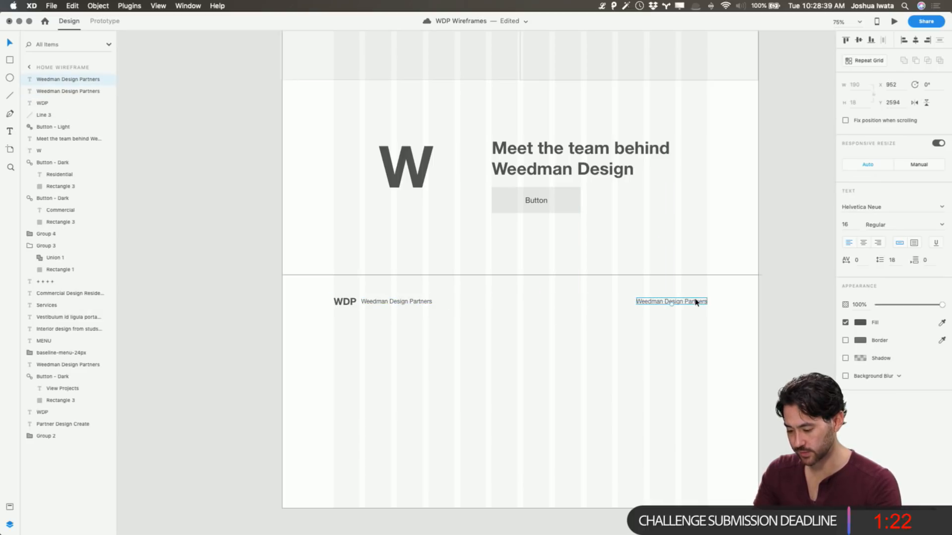
double_click(696, 300)
type("Hom")
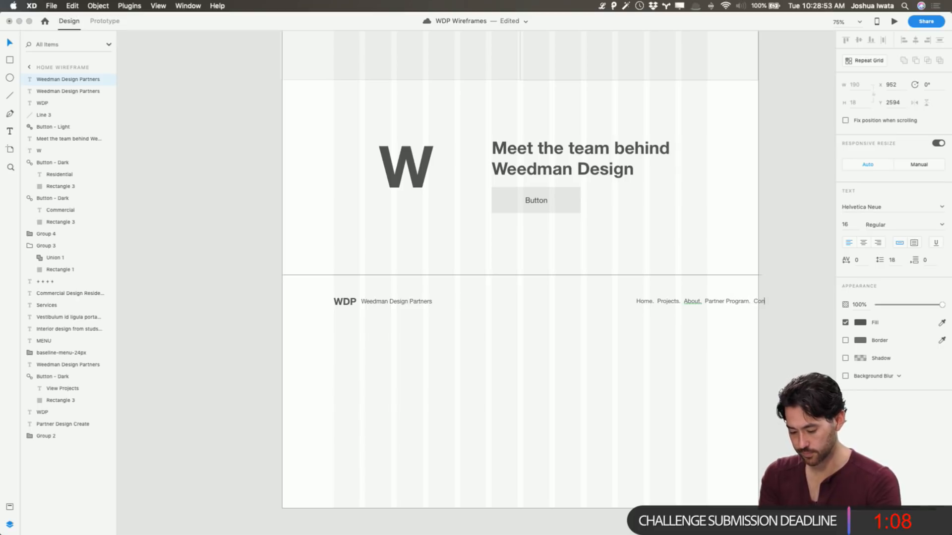
key("Escape")
left_click_drag(744, 303, 679, 308)
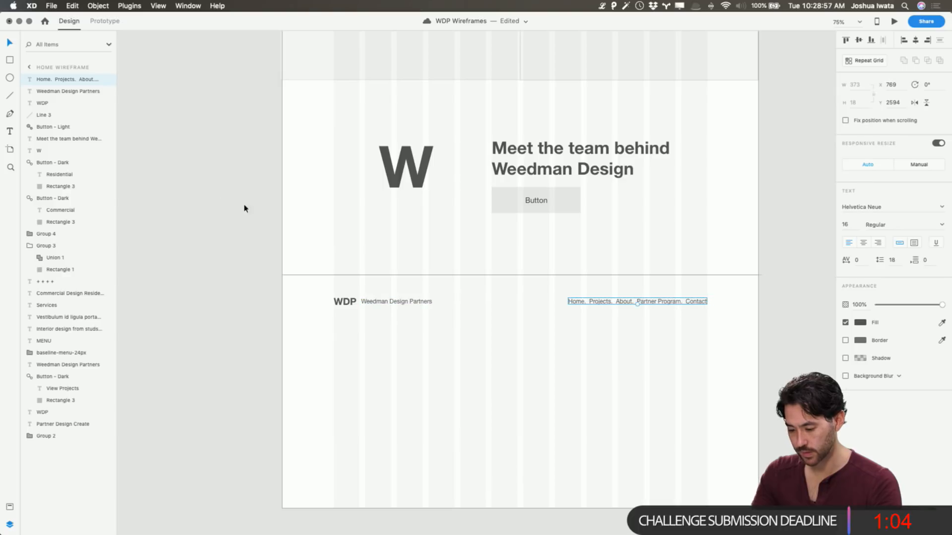
Place a right-aligned copy of the template's © 2019 text below the footer links
left_click(219, 202)
scroll(220, 202, "up", 10)
scroll(221, 202, "left", 6)
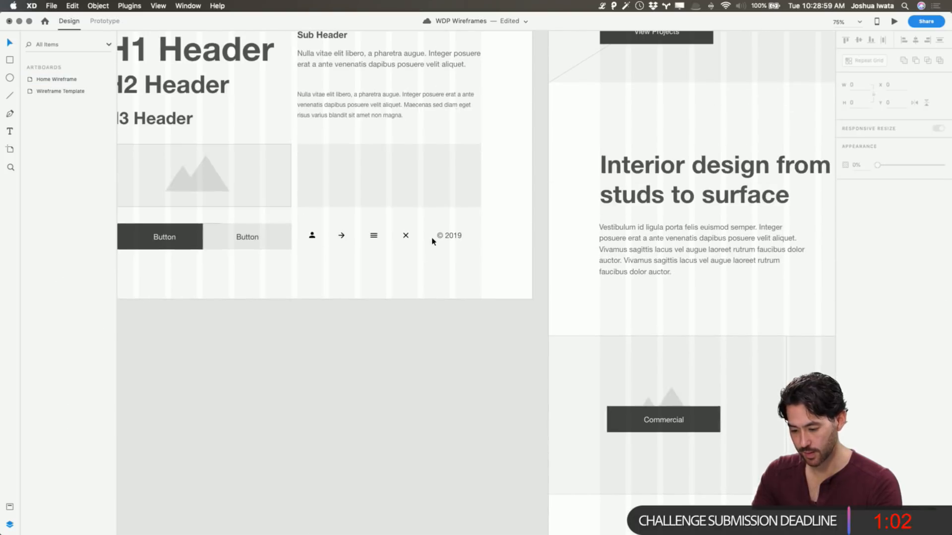
left_click(448, 237)
scroll(449, 248, "down", 10)
scroll(449, 248, "right", 5)
scroll(450, 264, "down", 3)
key("super+v")
left_click_drag(489, 292, 720, 243)
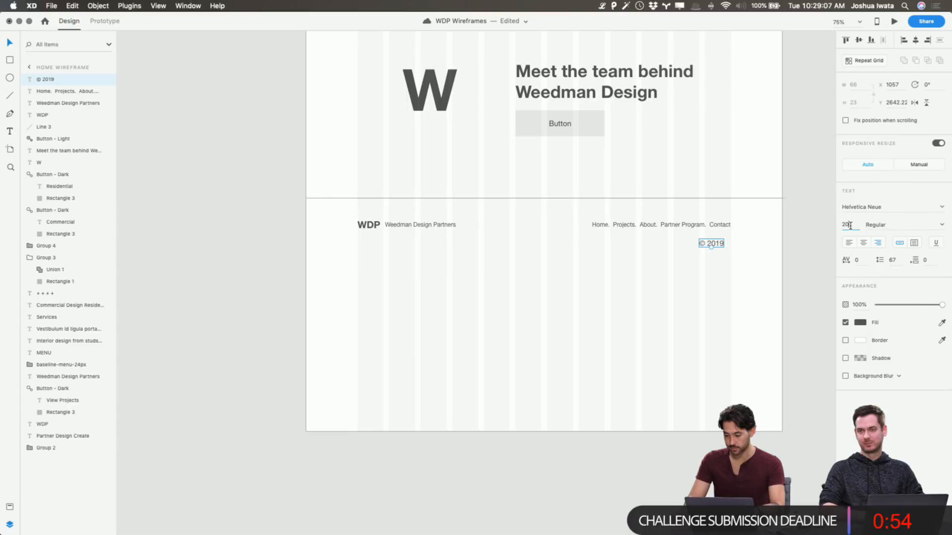
Set the © 2019 text's size to 16, line up its right edge with the footer links, and save the document
type("14")
key("Return")
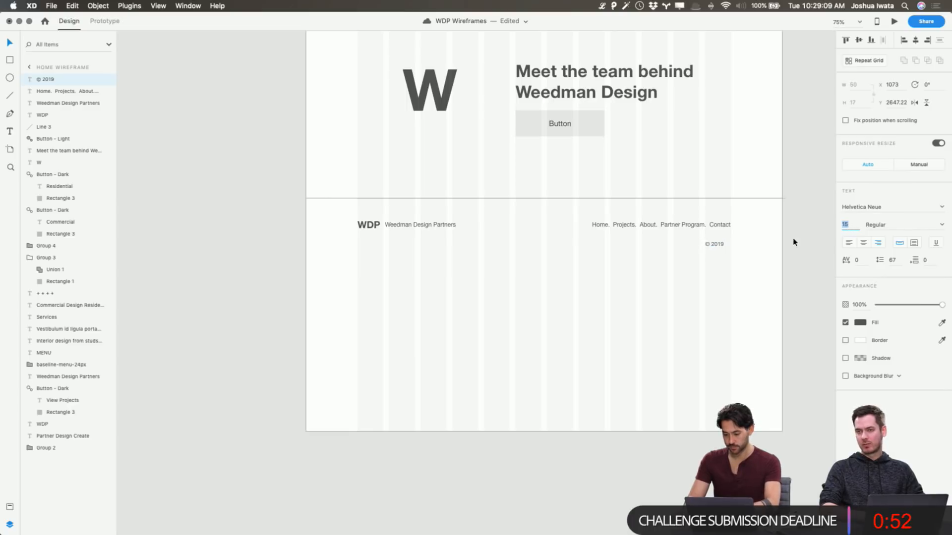
left_click(724, 254)
left_click_drag(717, 244, 723, 240)
left_click(772, 237)
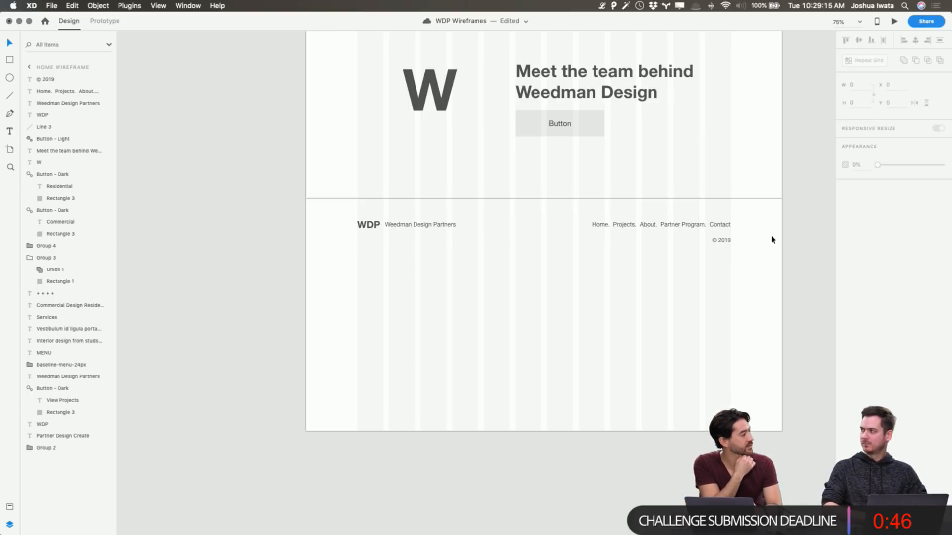
key("super+s")
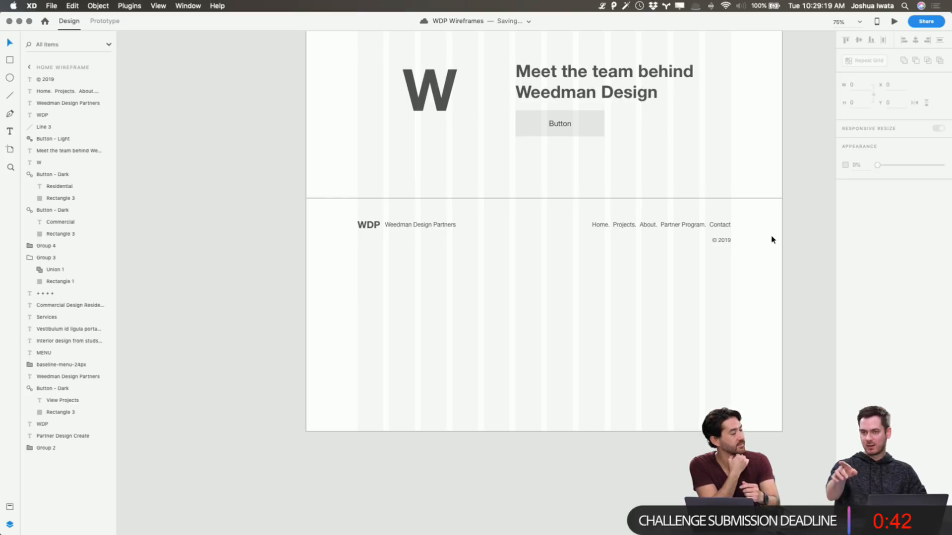
Duplicate the footer links text below the © 2019 line and replace the copy's text with "Home", at X 769, Y 2732
left_click(691, 226)
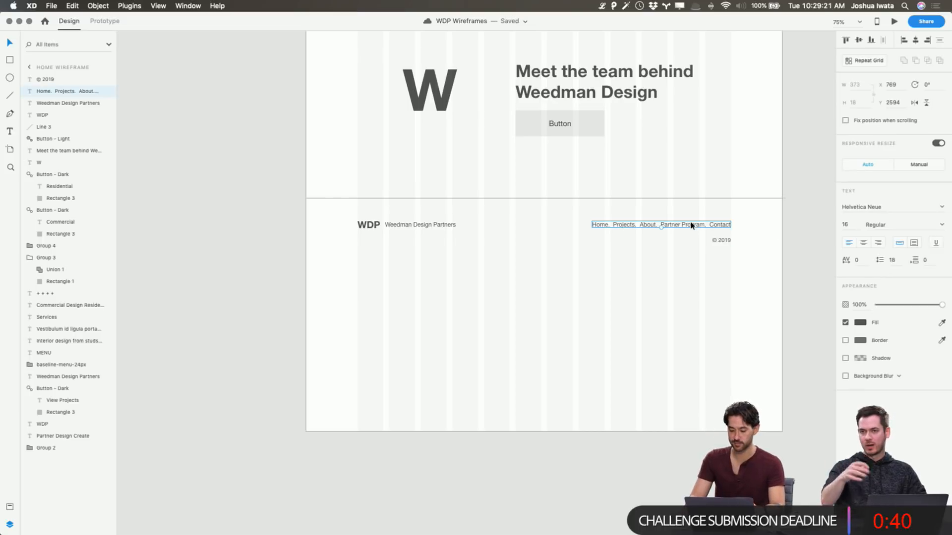
key("super+d")
left_click_drag(638, 229, 637, 280)
key("Return")
type("Home")
key("Escape")
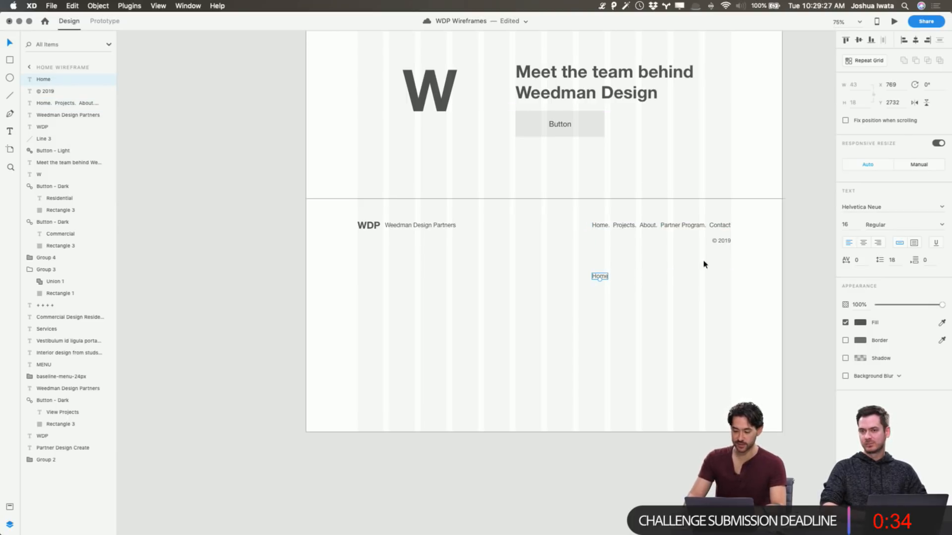
Turn the separate Home text into a repeat grid of six items in one row
left_click(865, 60)
left_click_drag(608, 276, 732, 285)
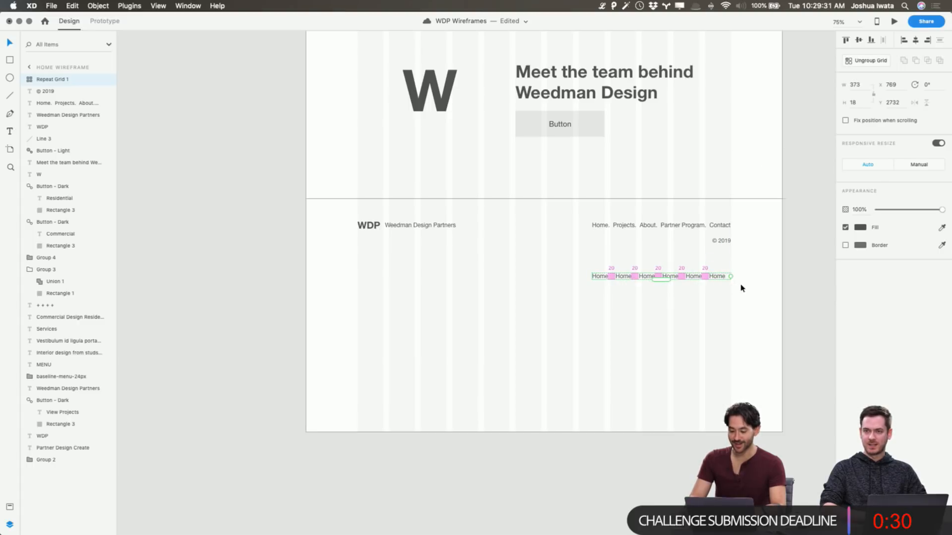
left_click(733, 284)
left_click(684, 281)
scroll(694, 292, "left", 2)
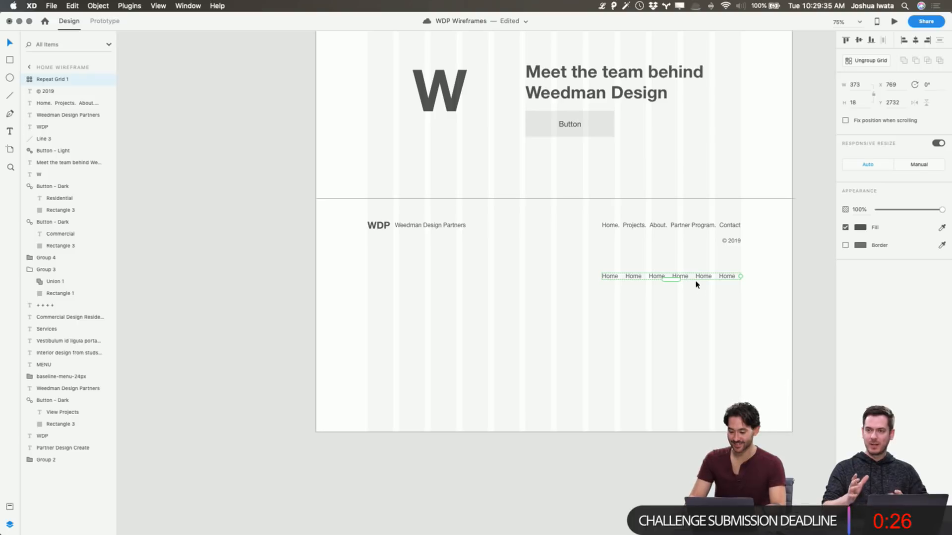
Replace the original footer links text with the Home repeat grid, with wider gaps between its items, at X 661, Y 2585
left_click_drag(692, 277, 699, 223)
left_click(700, 228)
key("Delete")
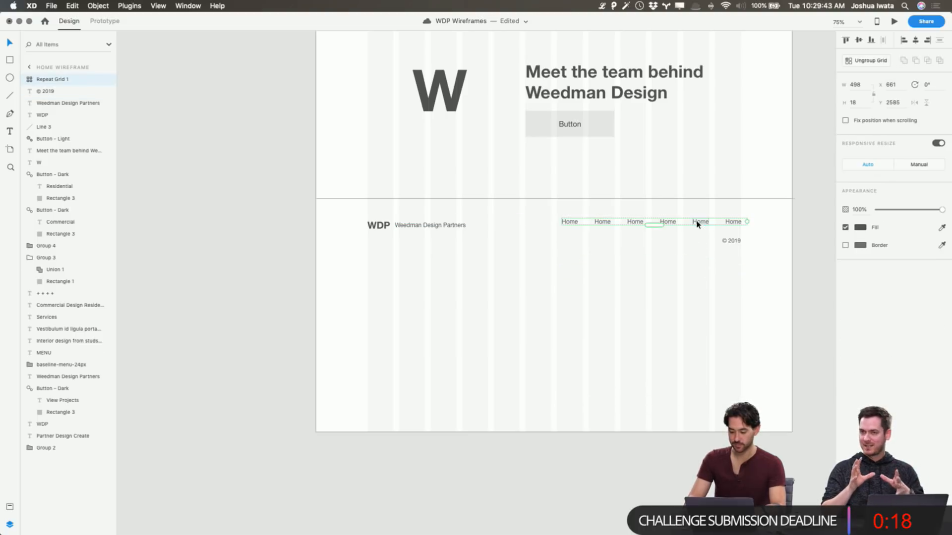
Try to relabel the second and third items of the footer repeat grid as "About" and "Projects"
double_click(602, 222)
double_click(605, 221)
type("About")
left_click(635, 223)
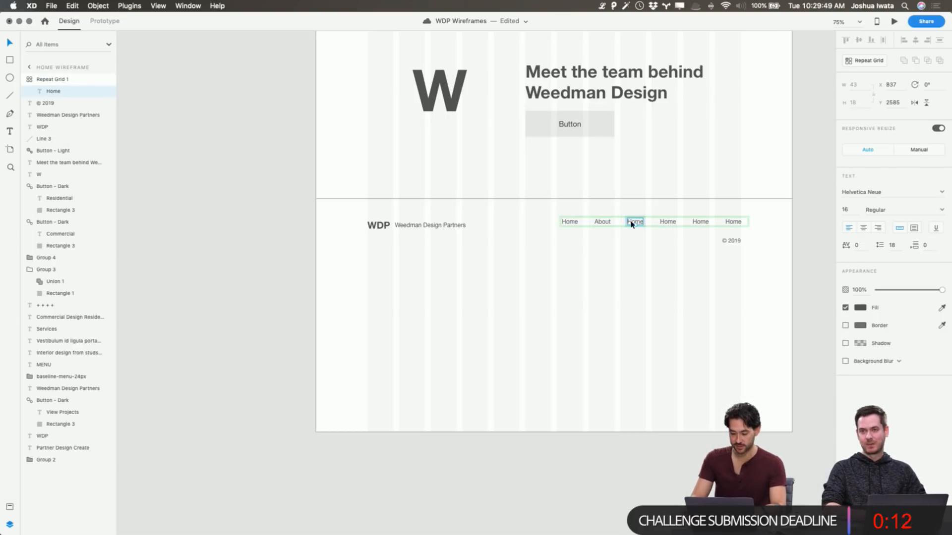
double_click(634, 222)
type("Projects")
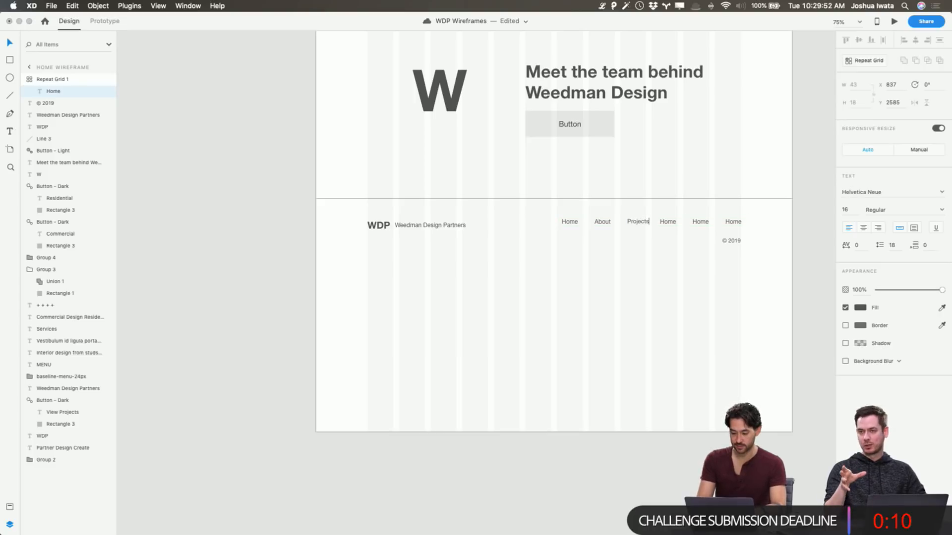
key("Escape")
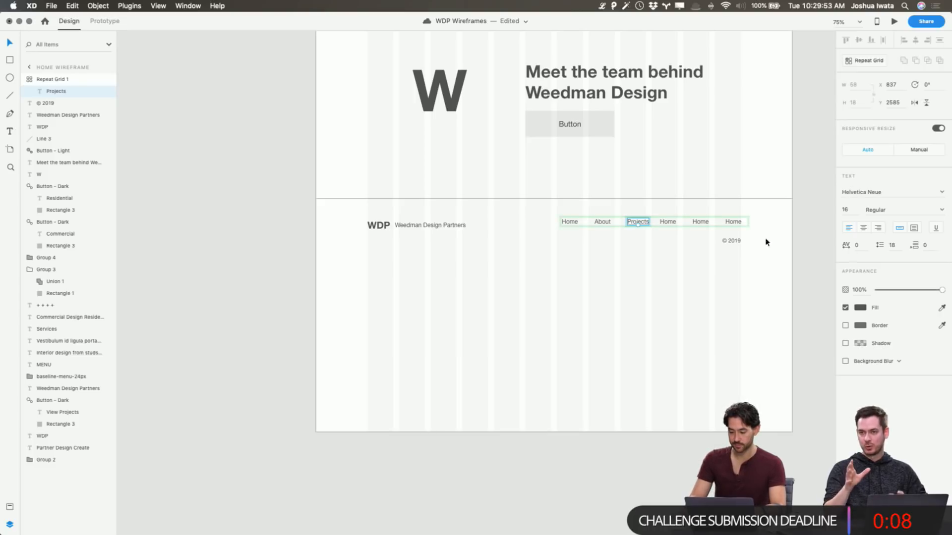
left_click(646, 256)
double_click(672, 224)
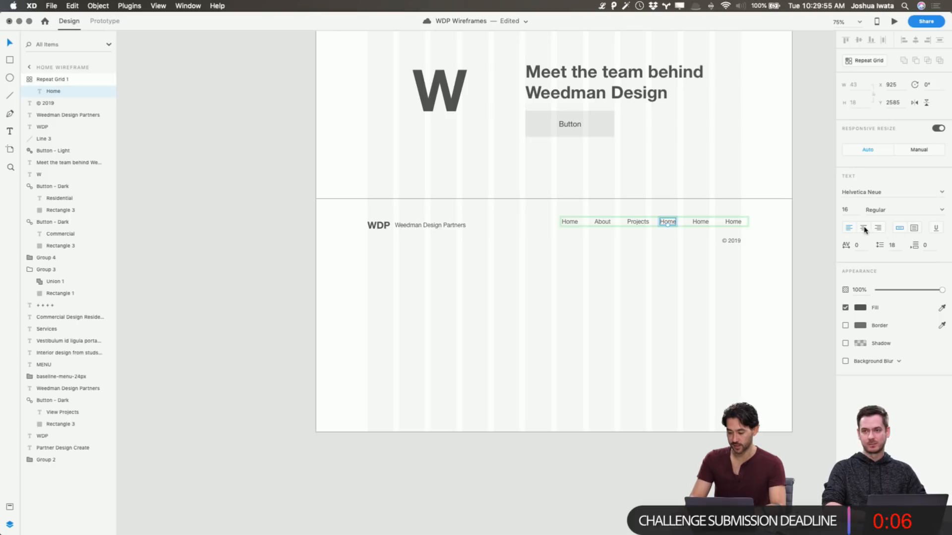
left_click(670, 310)
Undo the repeat grid edits back to the original single-line footer links text, without the separate Home copy
key("super+z")
key("super+z")
key("super+z")
key("super+z")
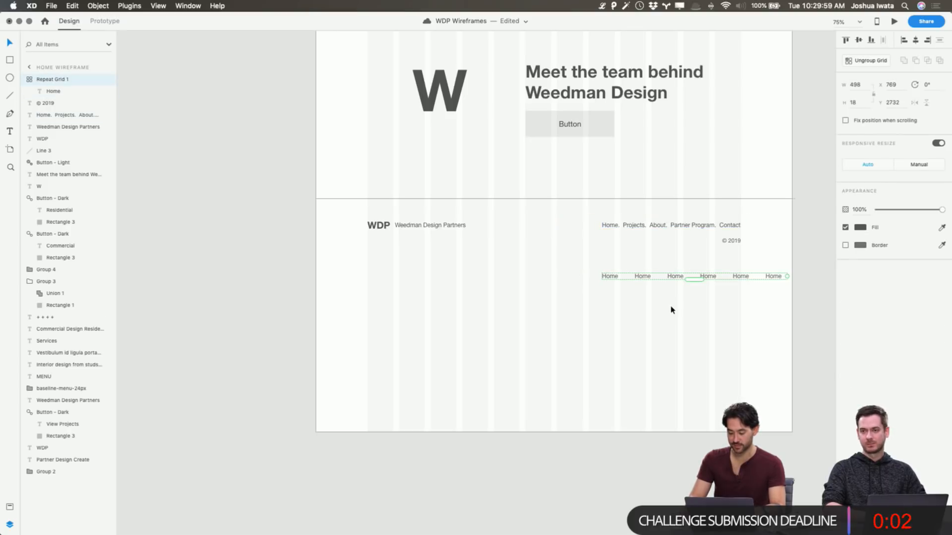
key("super+z")
Shorten the Home Wireframe artboard to a height of 2689 so that it ends just below the footer
scroll(672, 310, "up", 2)
scroll(672, 310, "up", 15)
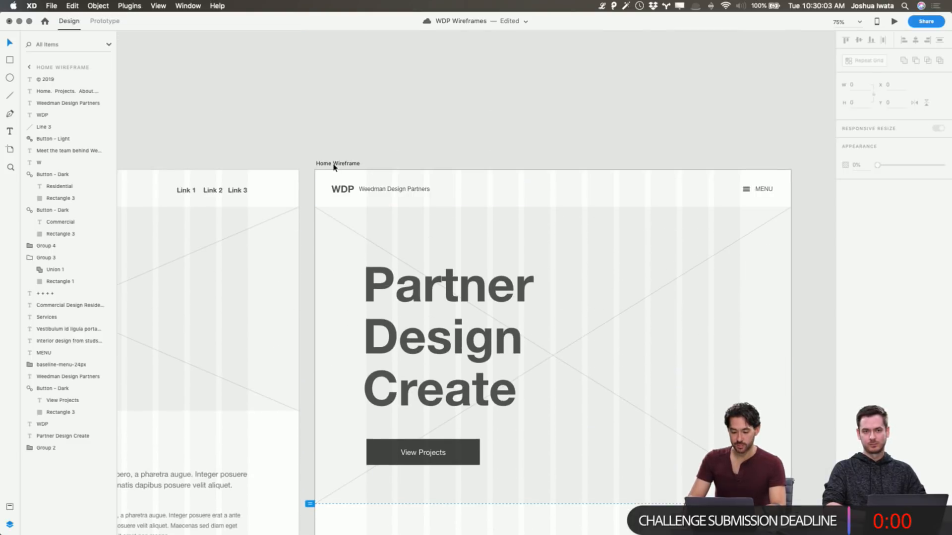
left_click(333, 167)
scroll(433, 256, "down", 15)
scroll(433, 256, "up", 1)
left_click_drag(542, 382, 566, 207)
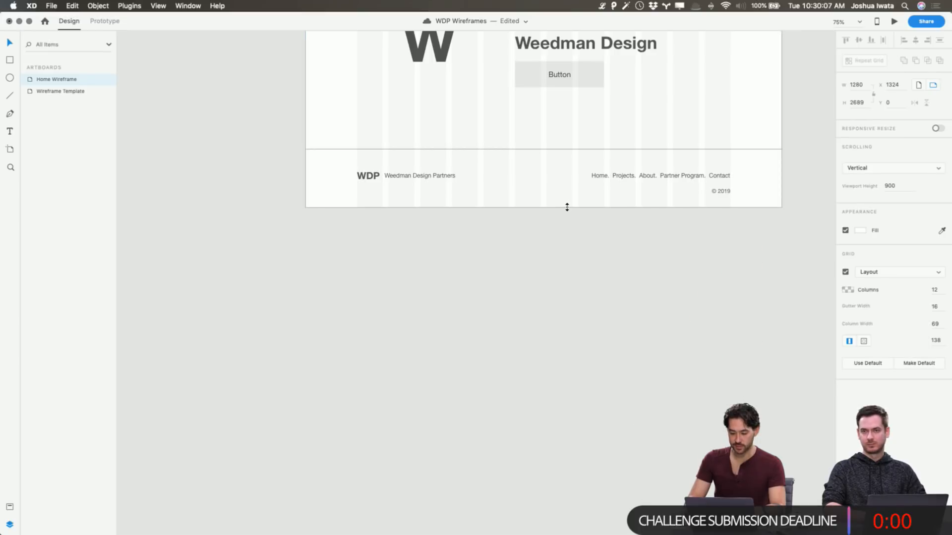
Change the footer's copyright text to "© 2019 Weedman Design Partners, Inc."
left_click(724, 192)
double_click(724, 192)
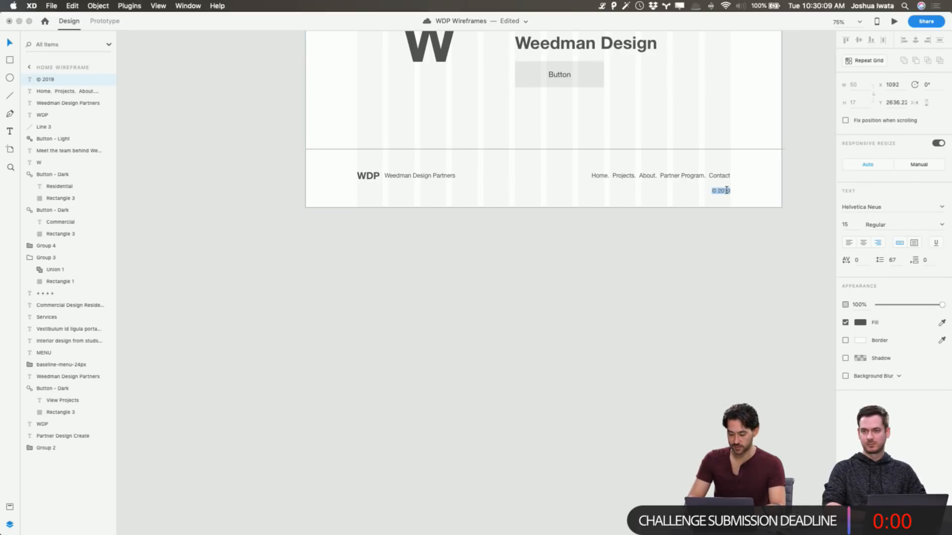
type("Weedman Design")
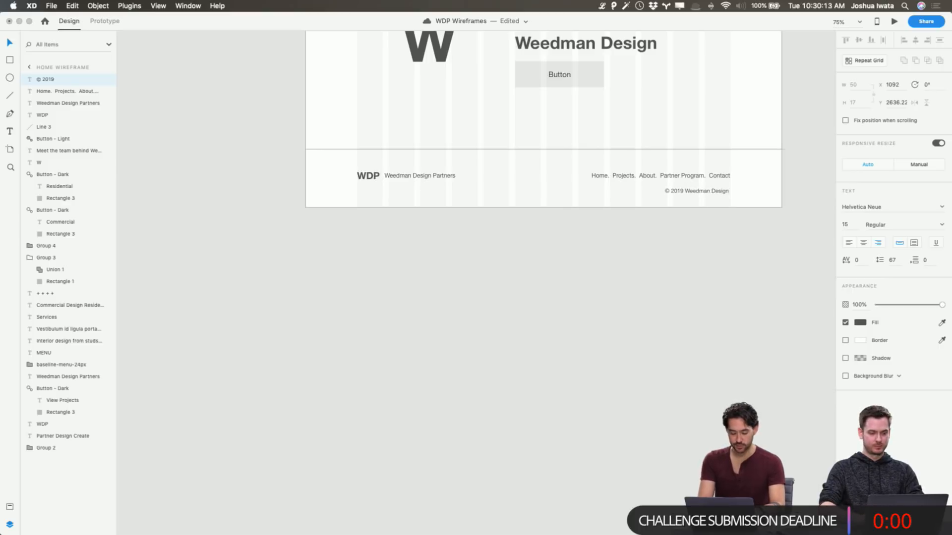
type(" Partners, Inc.")
key("Escape")
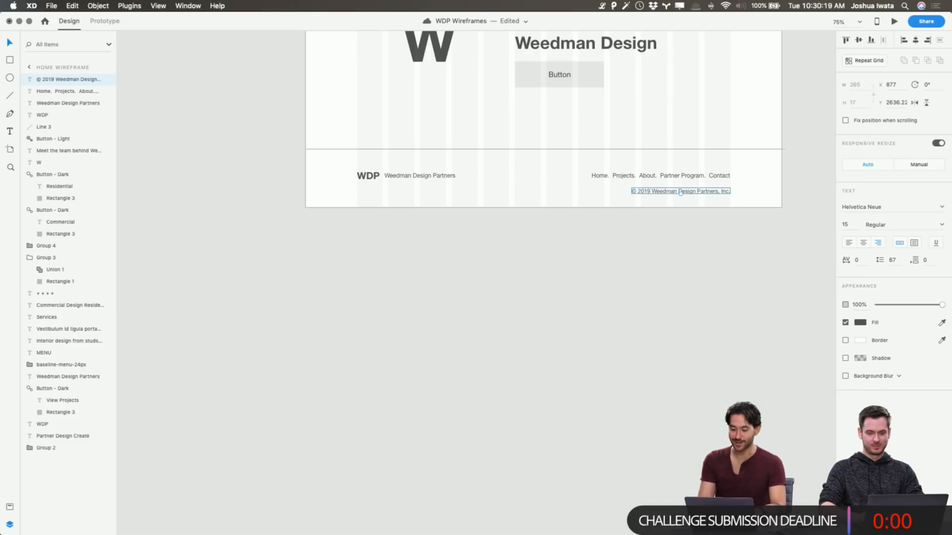
Nudge the copyright line up 10 px toward the footer links and save the document
key("shift+Up")
left_click(726, 247)
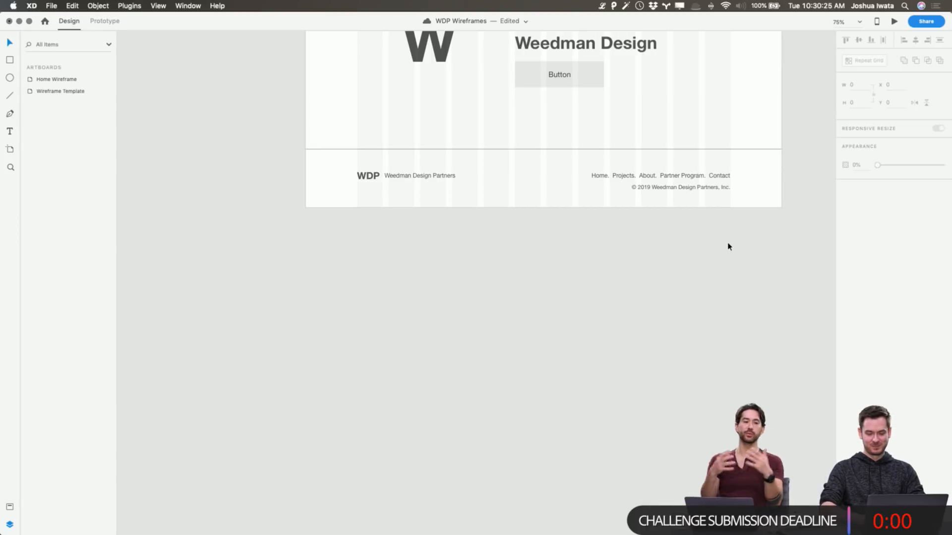
key("super+s")
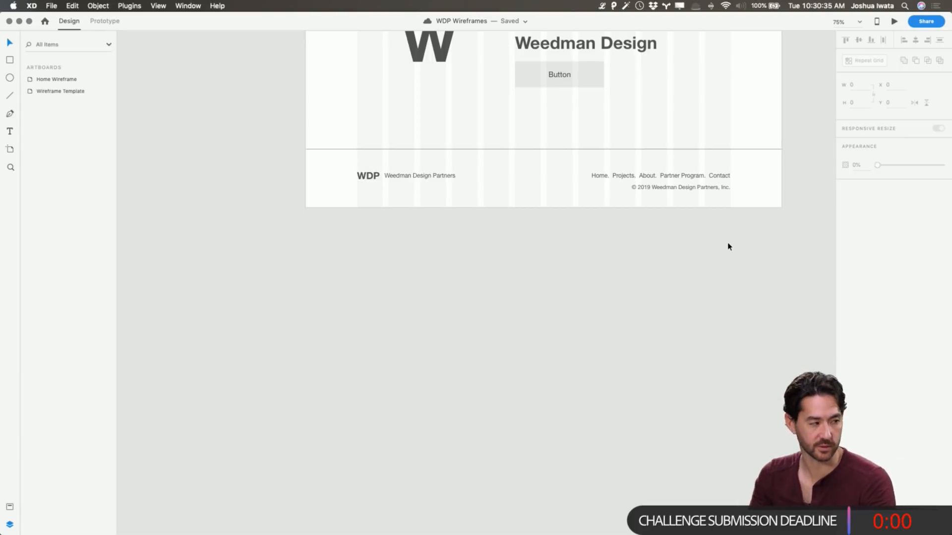
scroll(724, 250, "down", 2)
scroll(725, 251, "right", 2)
scroll(725, 251, "up", 12)
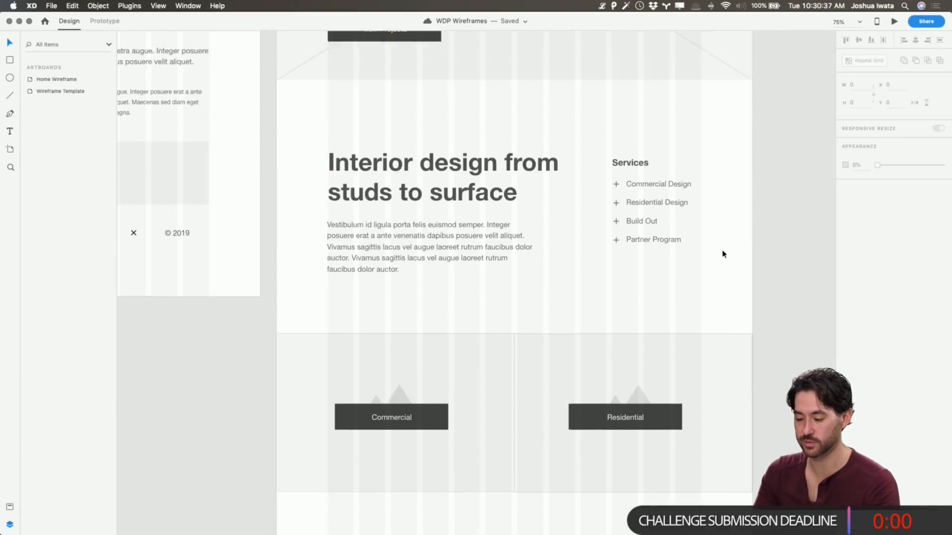
scroll(722, 254, "up", 10)
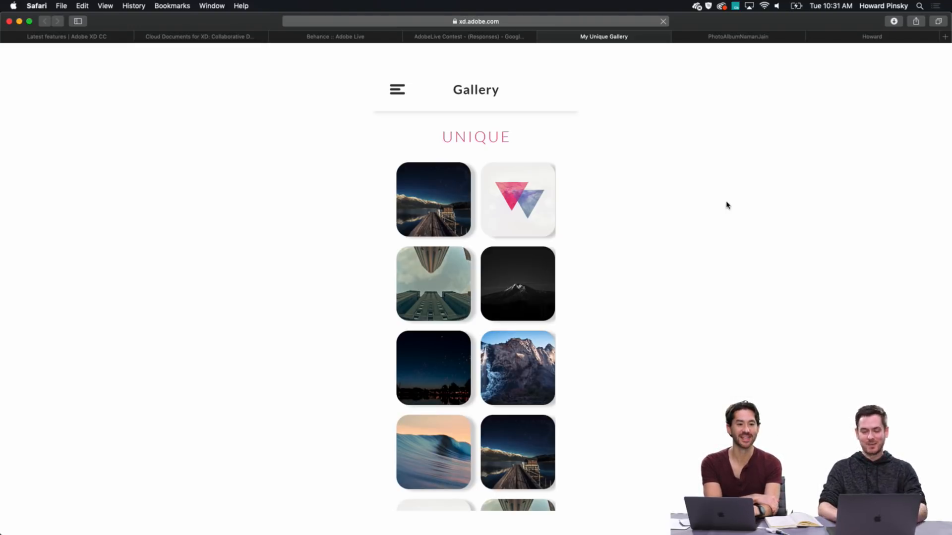
Switch to Safari and examine the photo grid of the My Unique Gallery prototype
scroll(707, 198, "down", 2)
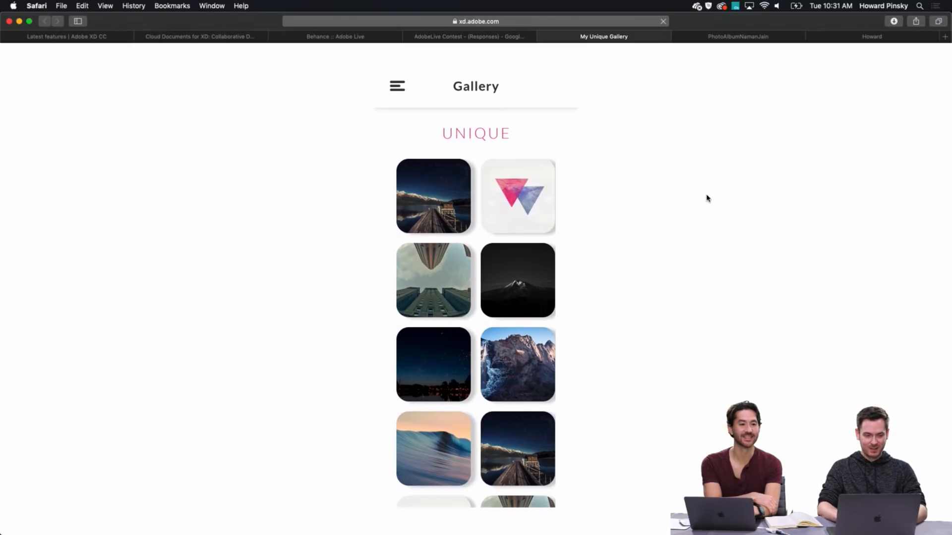
scroll(708, 208, "up", 2)
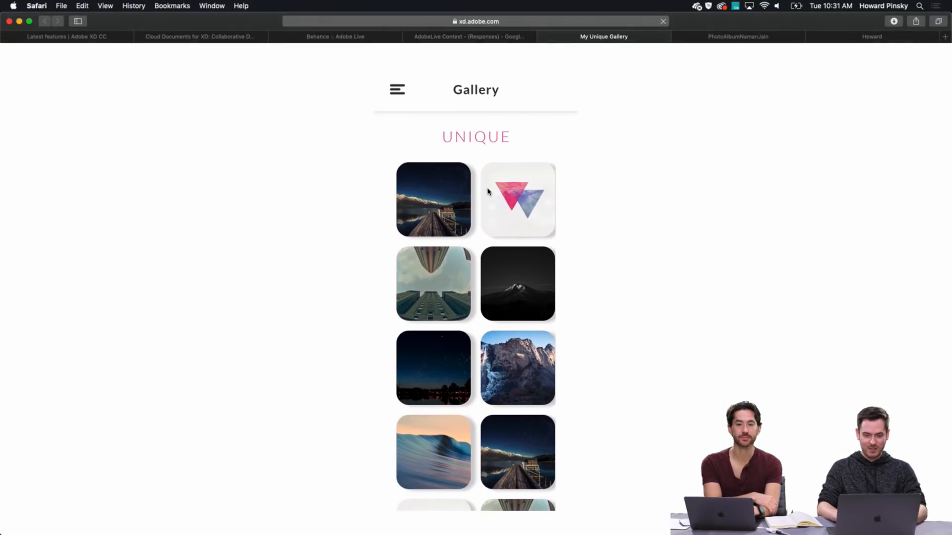
scroll(436, 253, "down", 1)
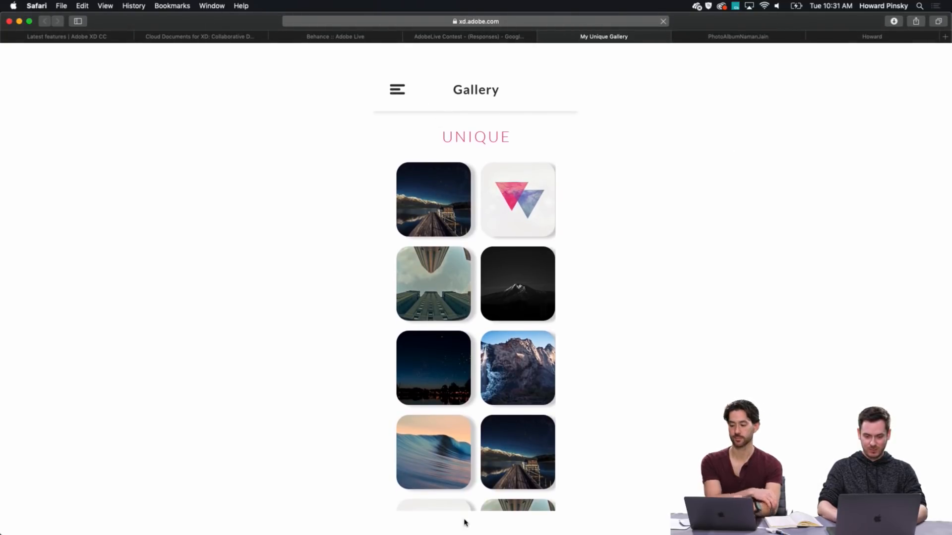
scroll(483, 486, "down", 1)
scroll(483, 486, "up", 1)
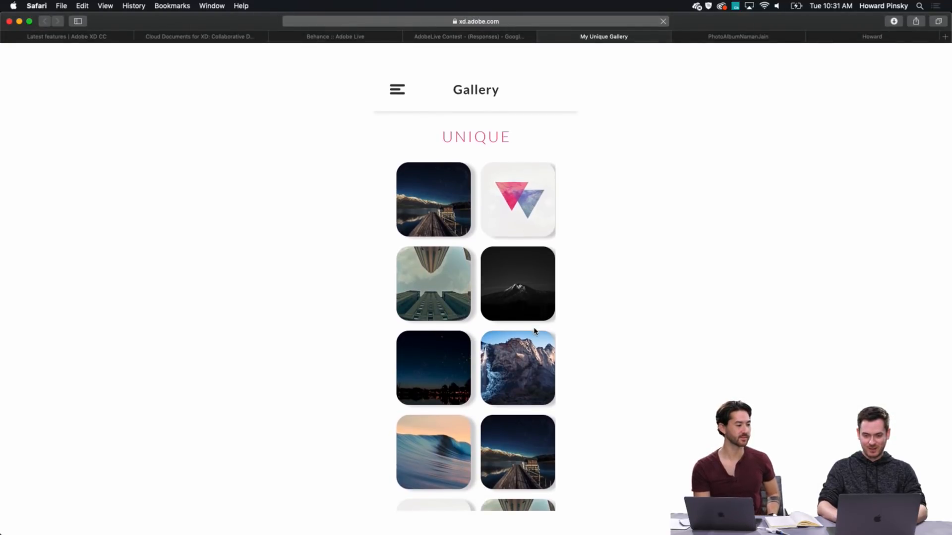
left_click(515, 19)
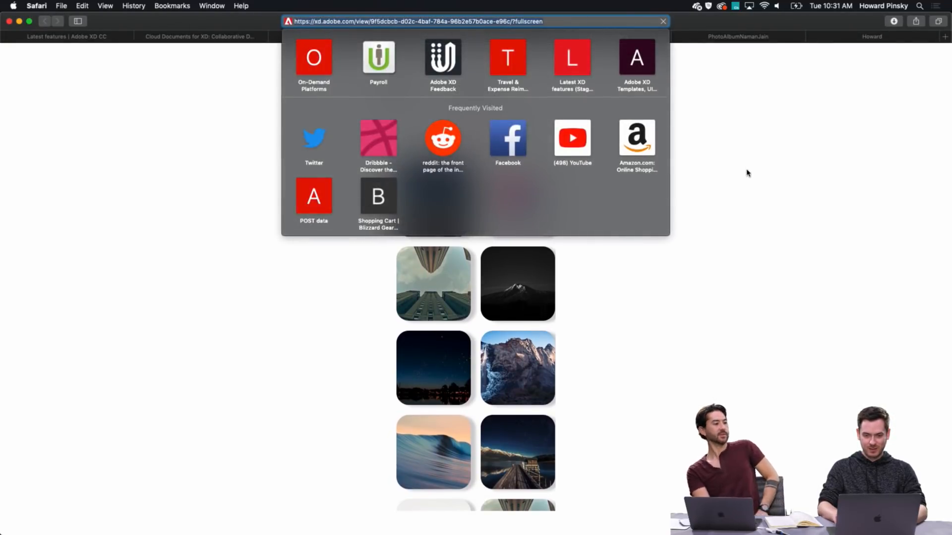
left_click(746, 173)
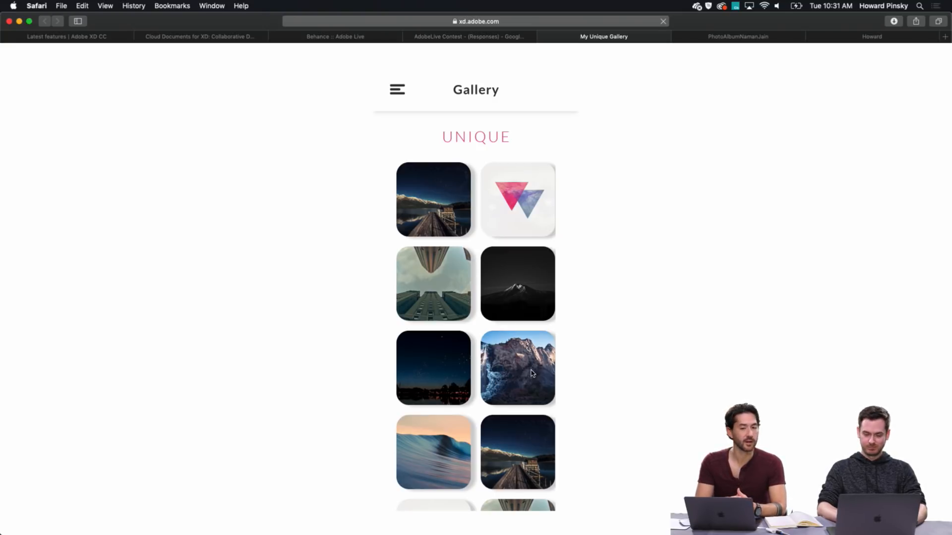
scroll(531, 371, "down", 1)
scroll(531, 371, "up", 1)
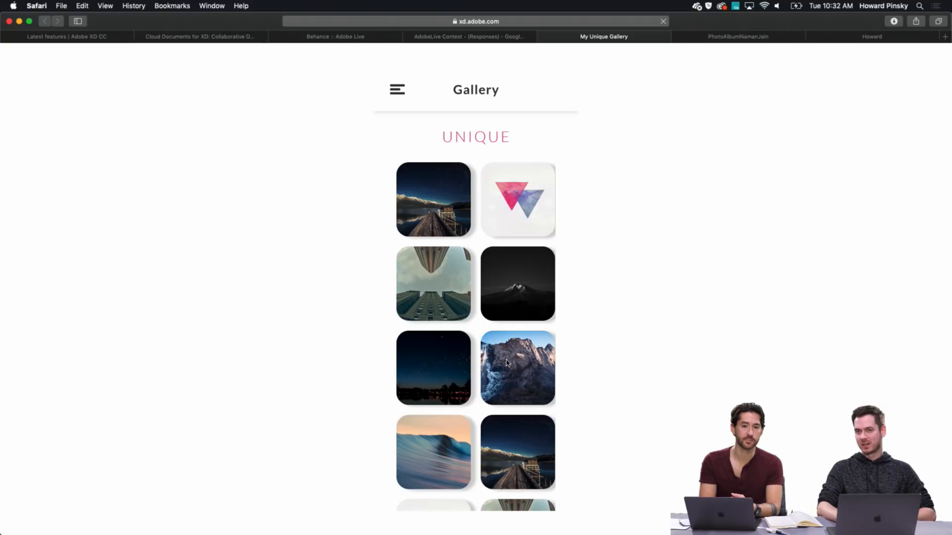
Open the submitted photo album prototype and test the sideways movement of its January 14,2019 photo row
left_click(732, 38)
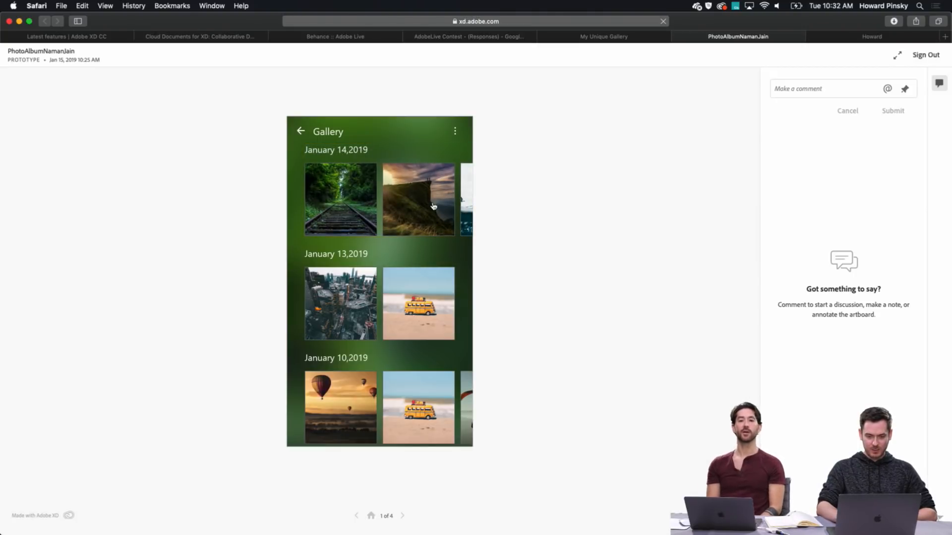
left_click_drag(423, 208, 350, 206)
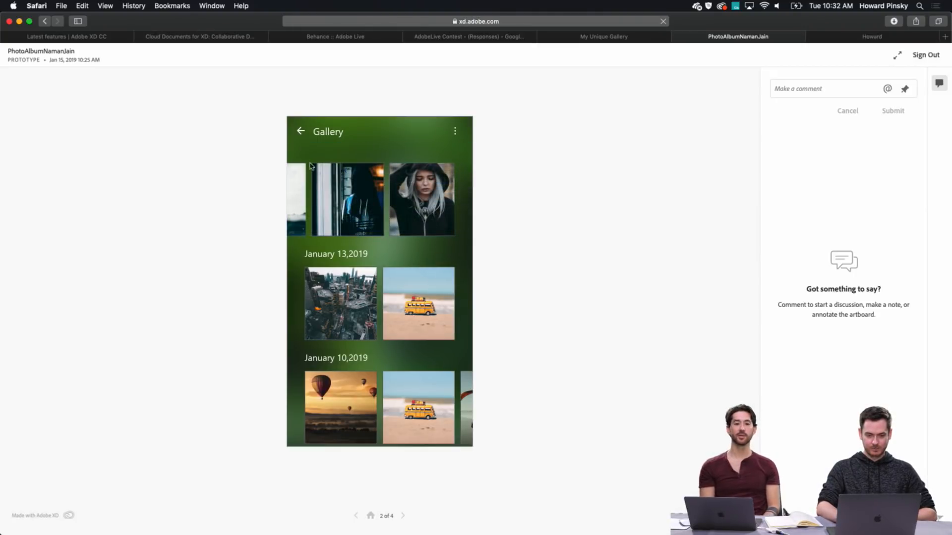
left_click(357, 519)
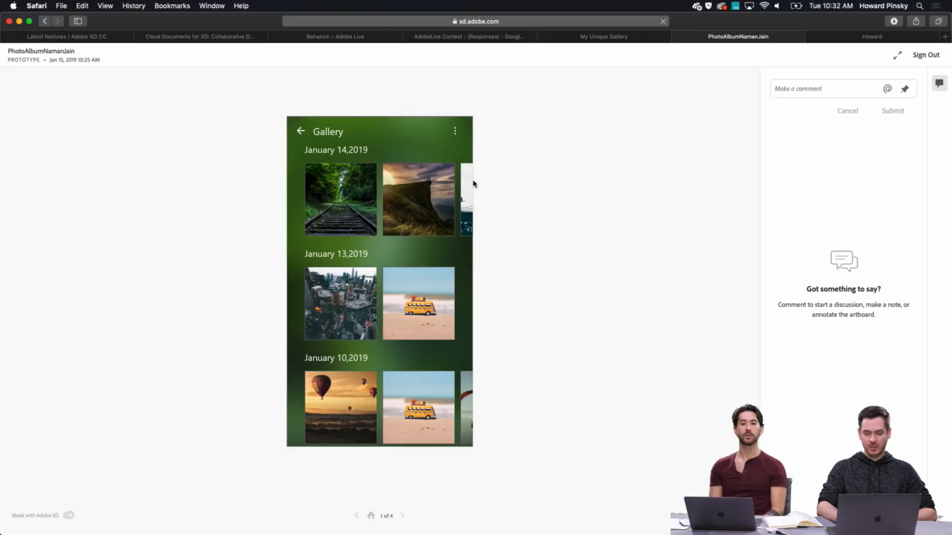
left_click_drag(444, 196, 361, 200)
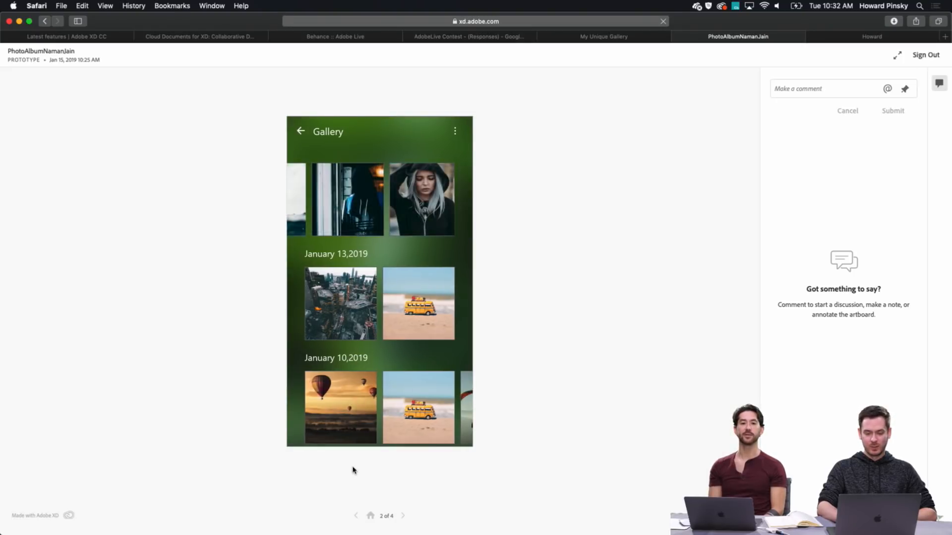
left_click(355, 517)
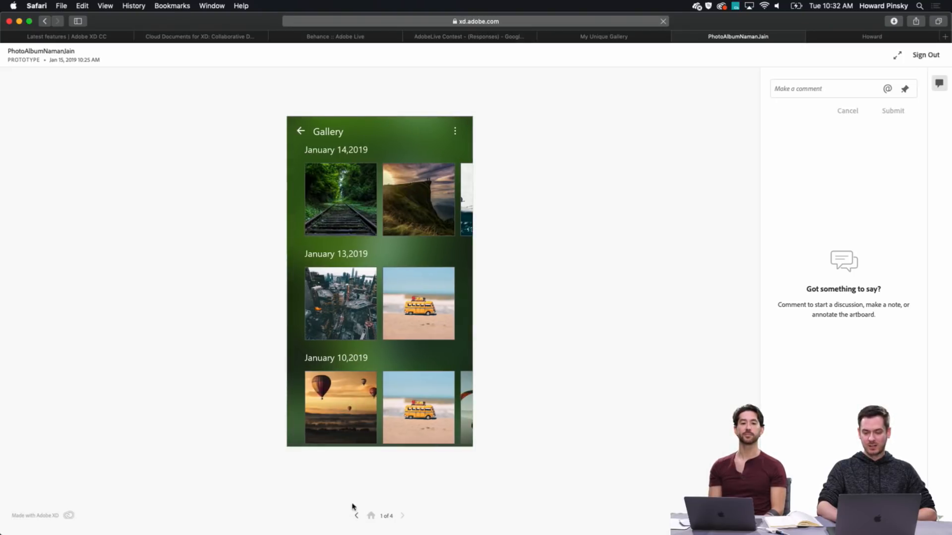
Step through the photo album prototype's January 14 and January 10 row transitions and examine its fourth screen down to January 5,2019
left_click(447, 208)
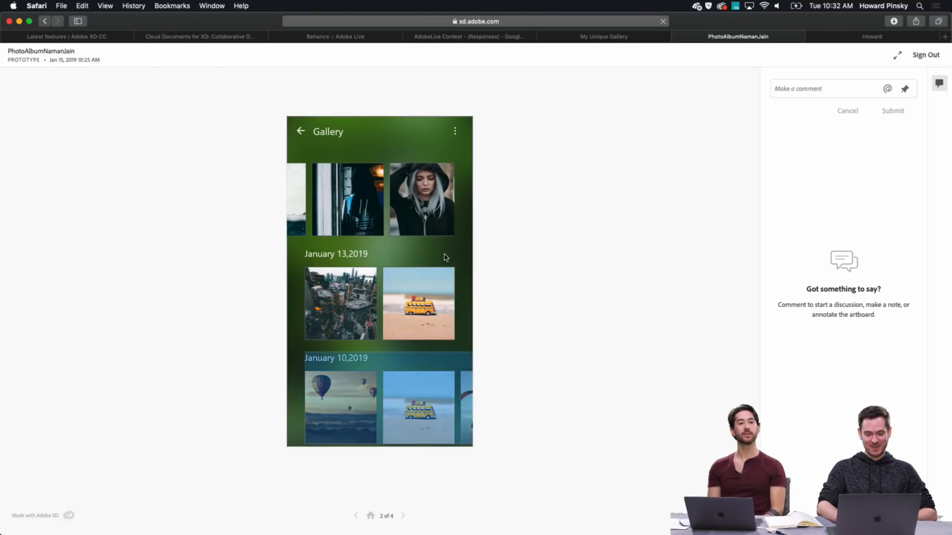
left_click(432, 419)
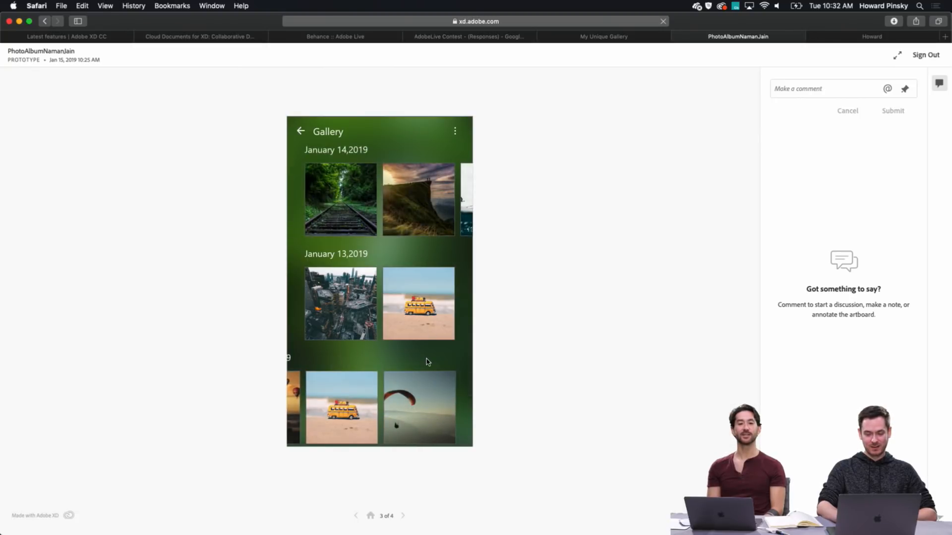
left_click(404, 516)
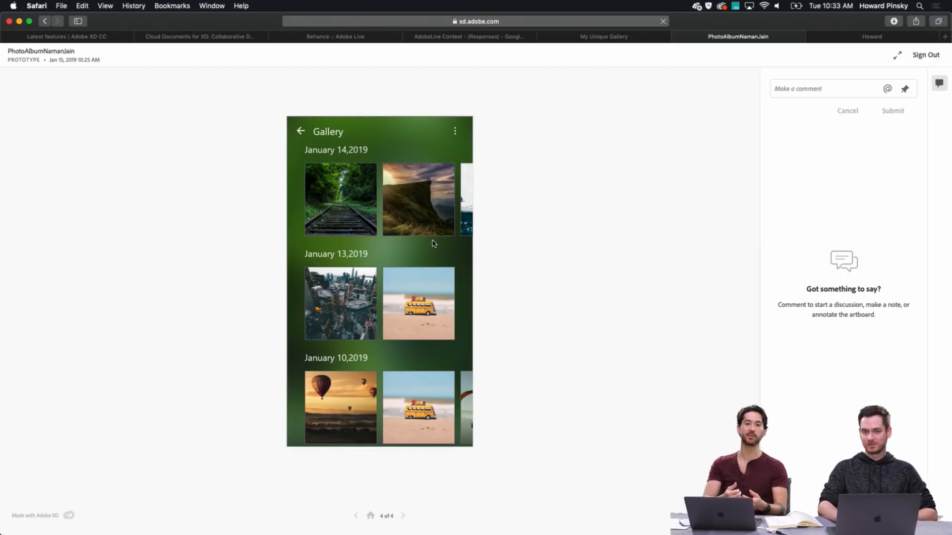
scroll(433, 243, "down", 5)
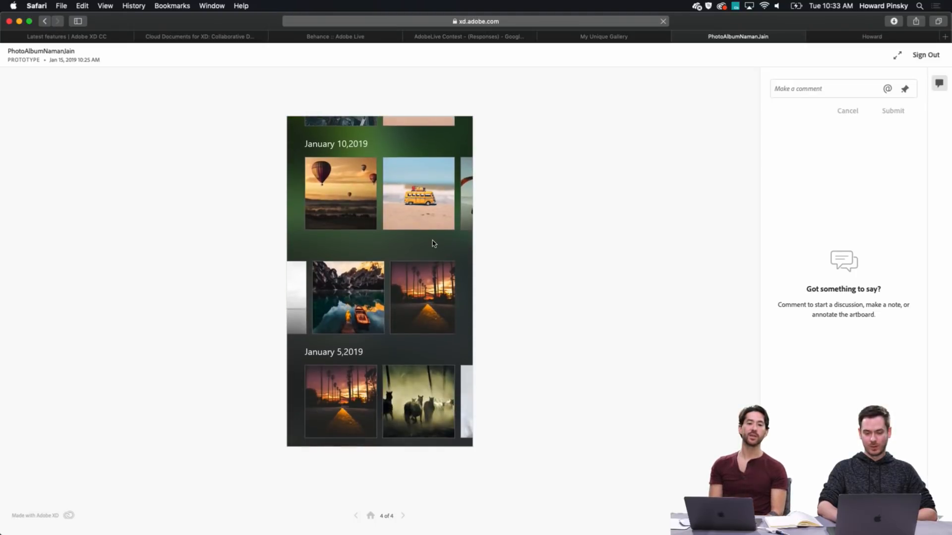
scroll(433, 243, "up", 6)
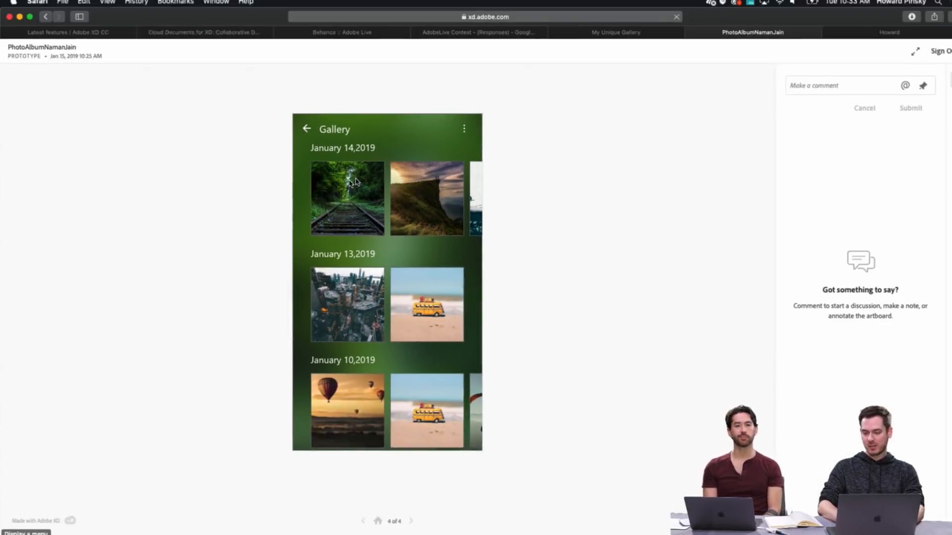
Open the My Gallery prototype, review its gallery and Moments sections, and open the middle photo of the gallery's first row
left_click(865, 38)
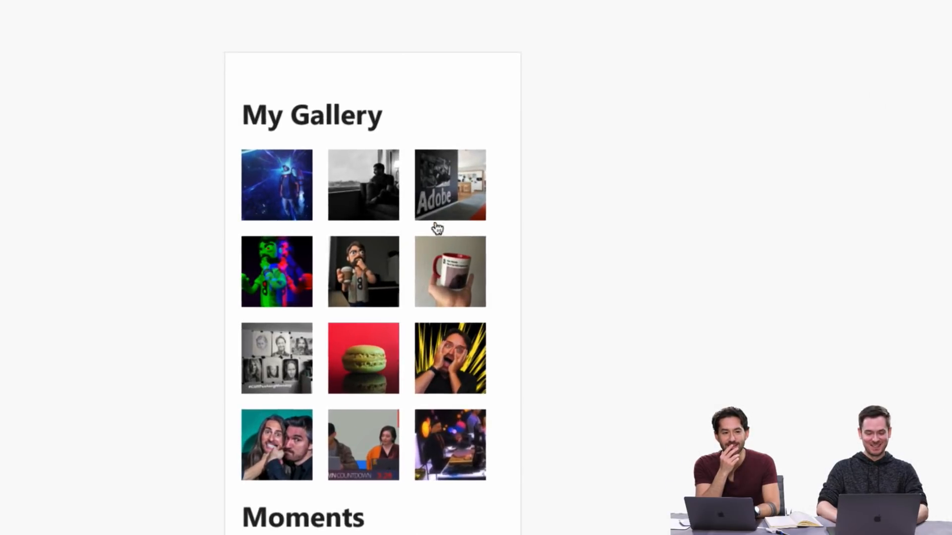
scroll(461, 227, "down", 3)
scroll(459, 227, "down", 5)
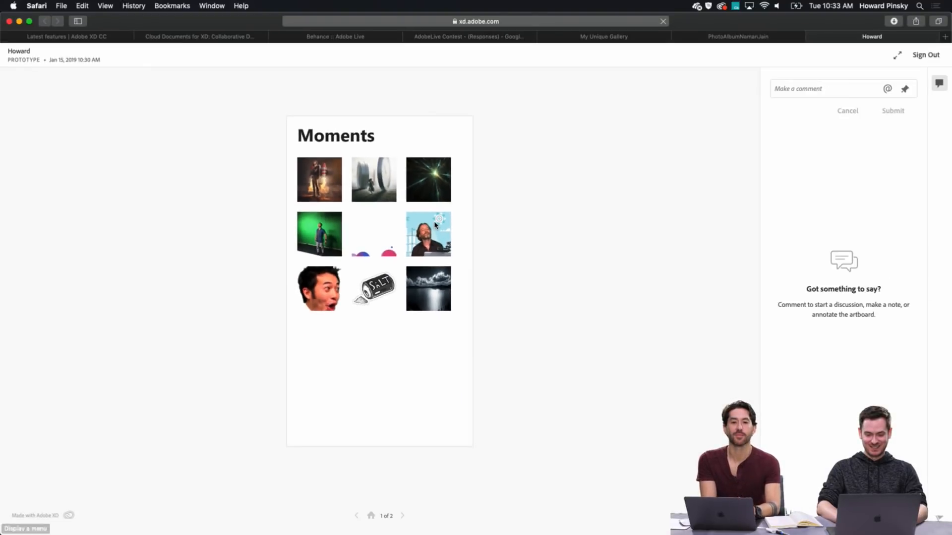
scroll(435, 225, "up", 5)
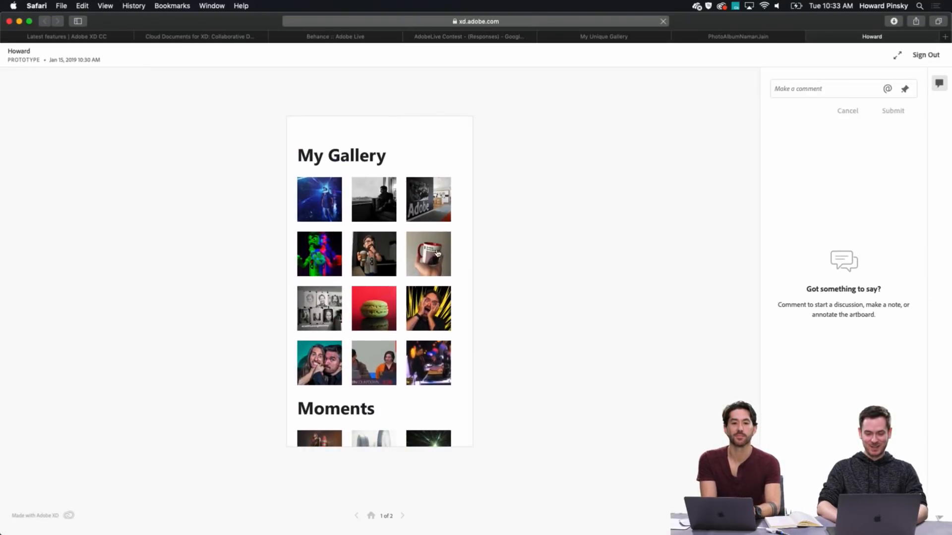
left_click(388, 212)
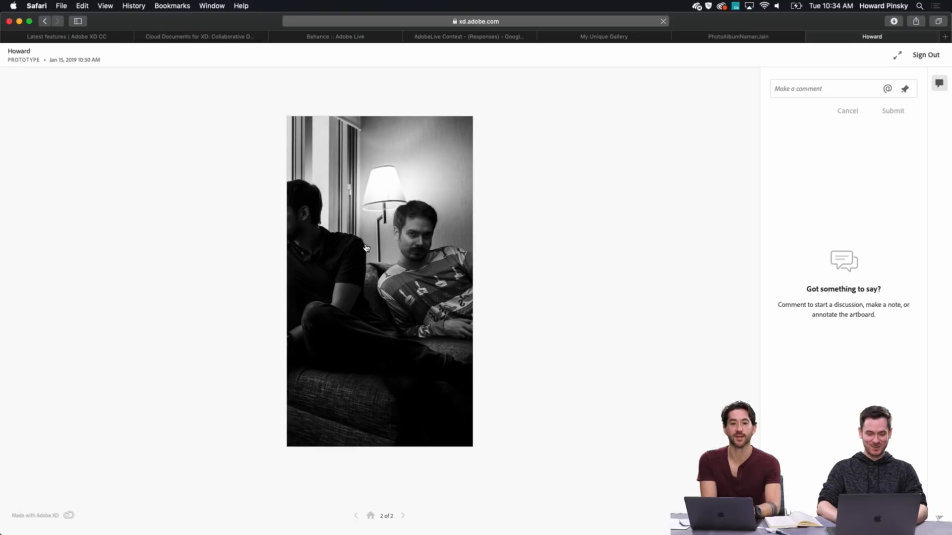
Test My Gallery's transitions between the grid and the first row's middle photo, and review the Moments section again
left_click(376, 228)
left_click(382, 206)
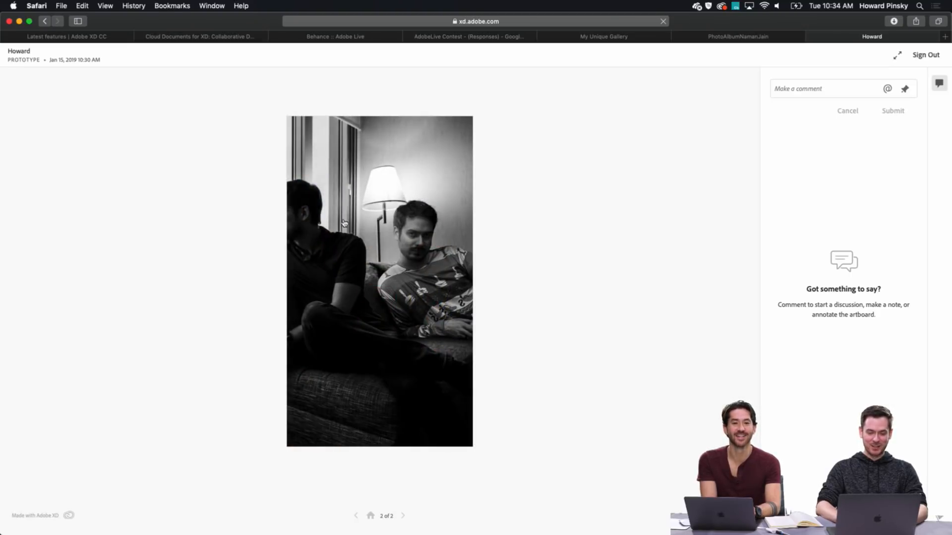
left_click(429, 160)
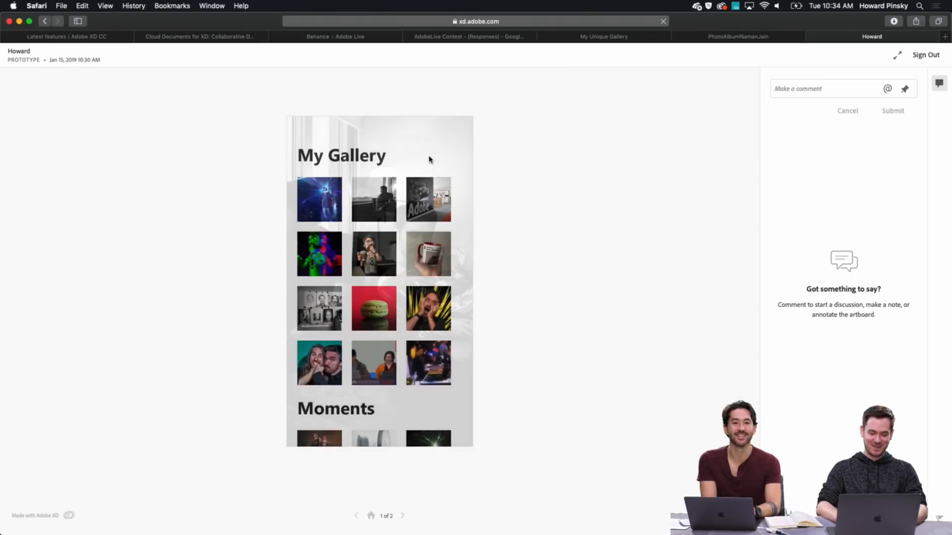
scroll(429, 304, "down", 10)
scroll(429, 305, "up", 4)
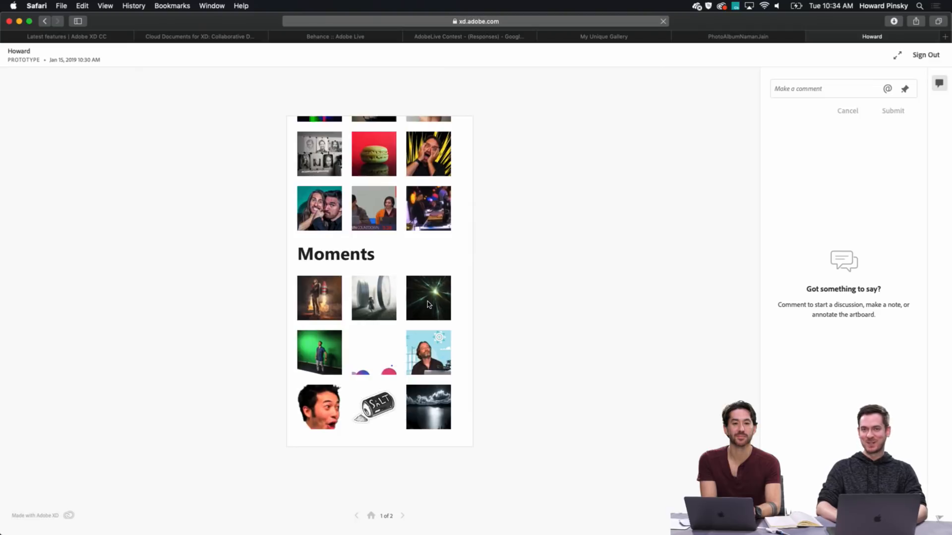
scroll(429, 305, "up", 5)
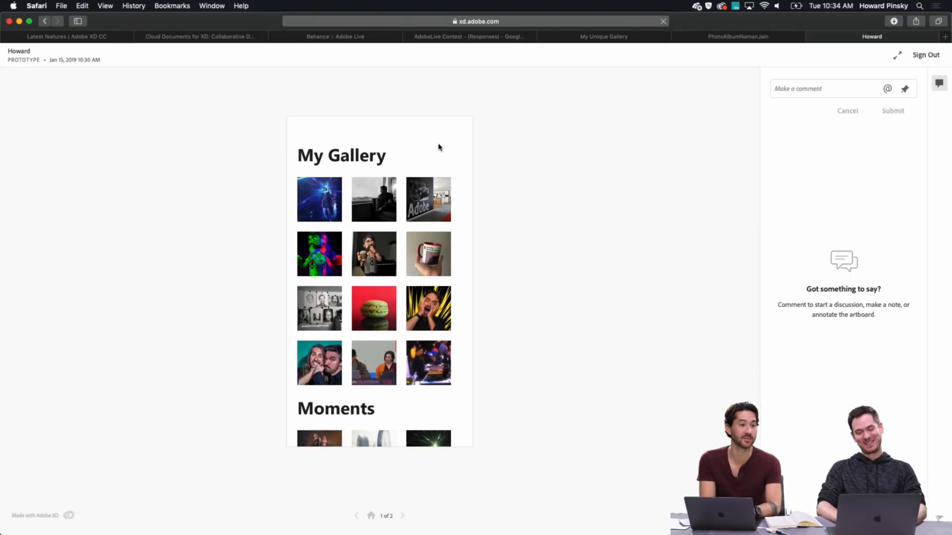
left_click(377, 202)
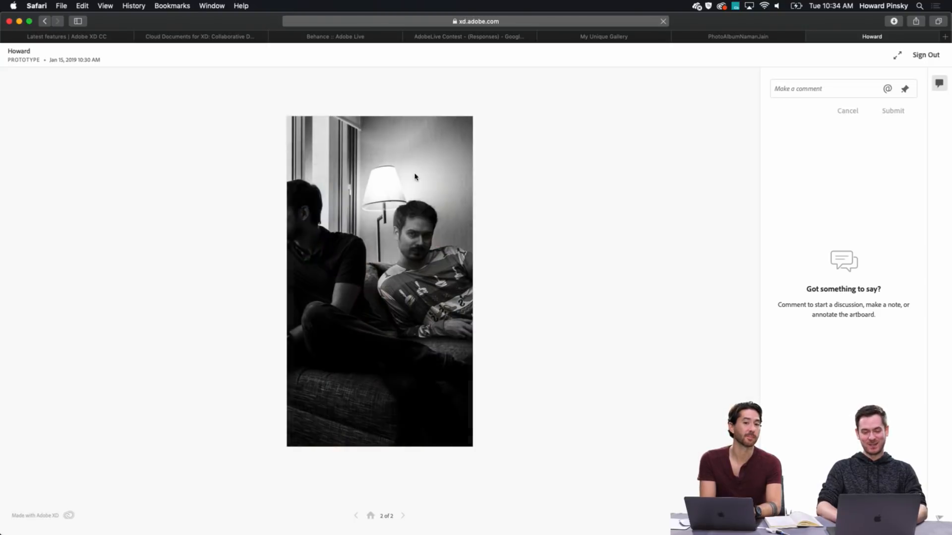
left_click(432, 153)
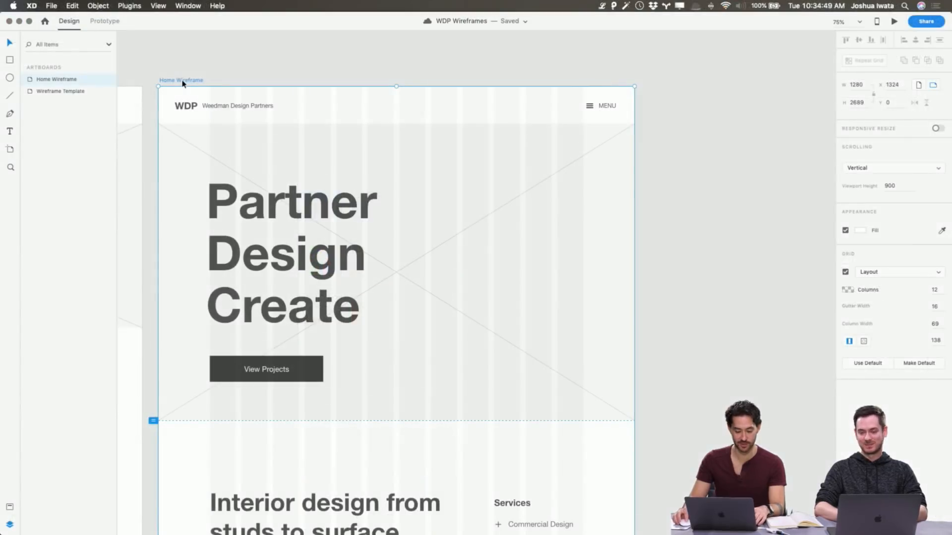
Duplicate the Home Wireframe artboard, placing the copy directly to the right of the original
left_click_drag(182, 83, 674, 85)
left_click(686, 72)
scroll(686, 71, "right", 5)
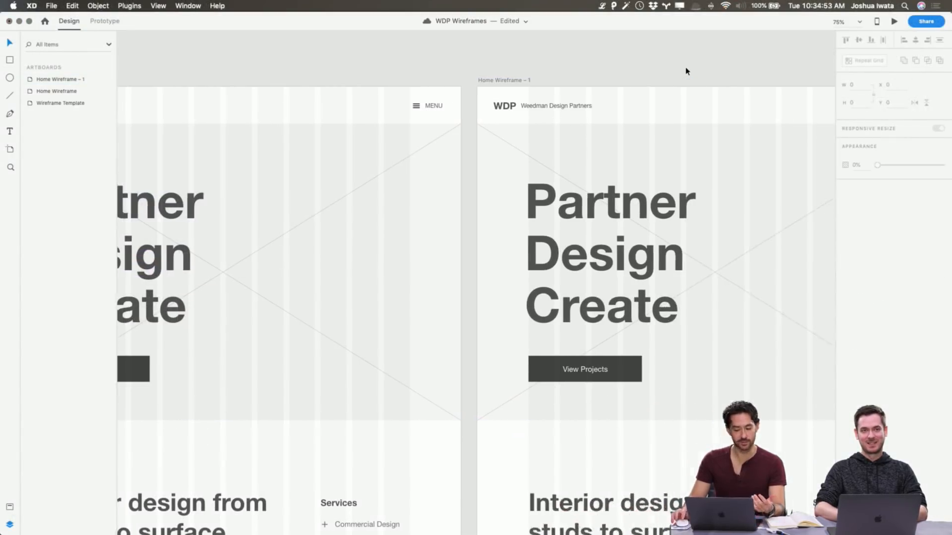
scroll(686, 71, "right", 5)
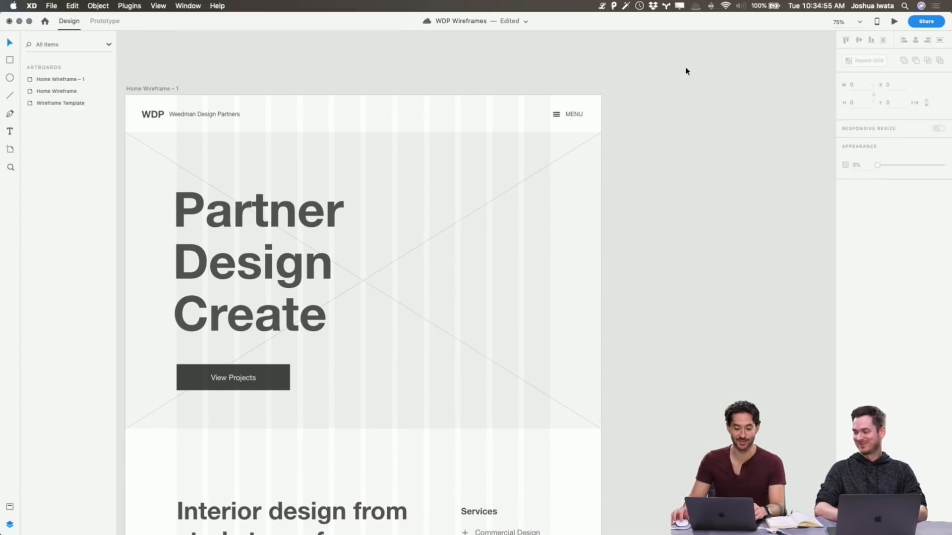
Delete all content between the banner and the footer on the duplicated Home Wireframe artboard
scroll(481, 188, "right", 1)
scroll(567, 286, "down", 1)
key("super+minus")
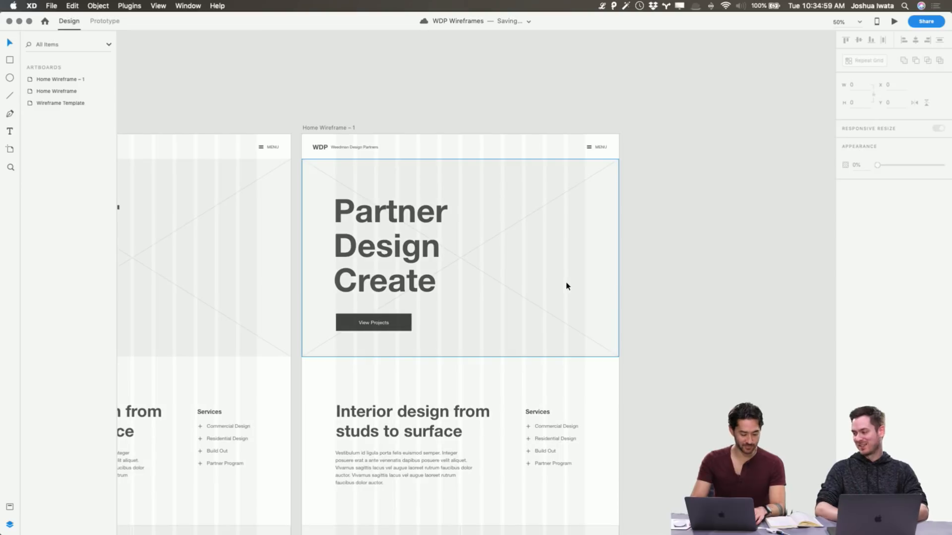
key("super+minus")
scroll(495, 416, "down", 3)
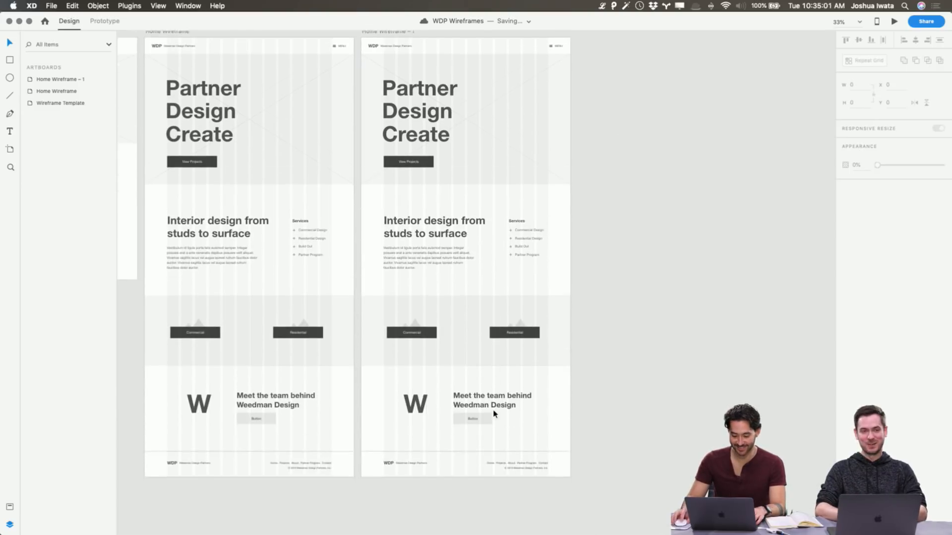
left_click_drag(553, 406, 377, 197)
key("Delete")
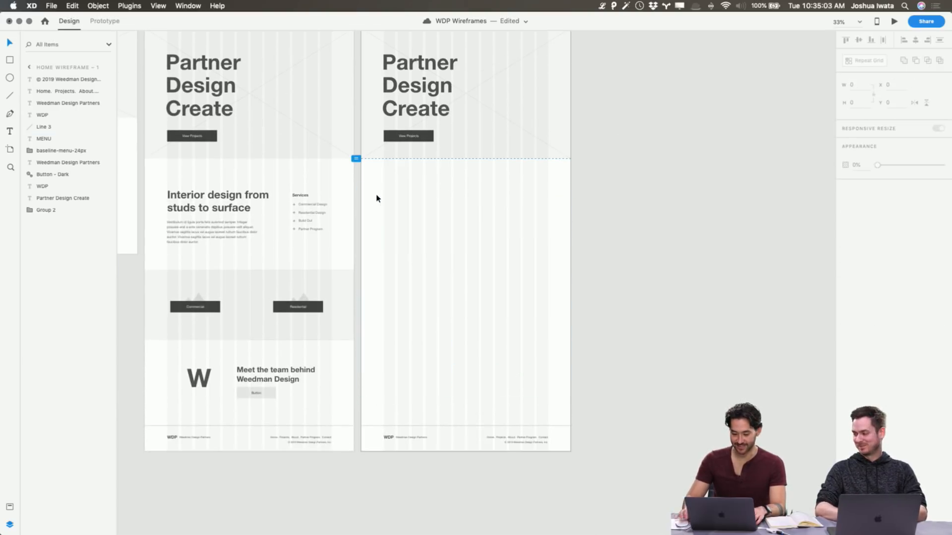
Rename the duplicated artboard as Projects Wireframe
scroll(377, 198, "up", 3)
left_click(390, 162)
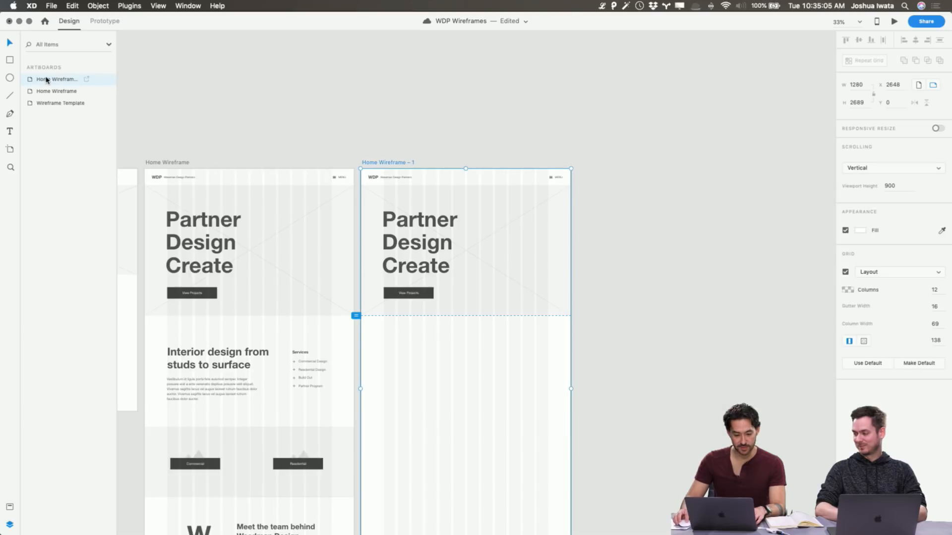
double_click(47, 79)
type("Projects Wireframe")
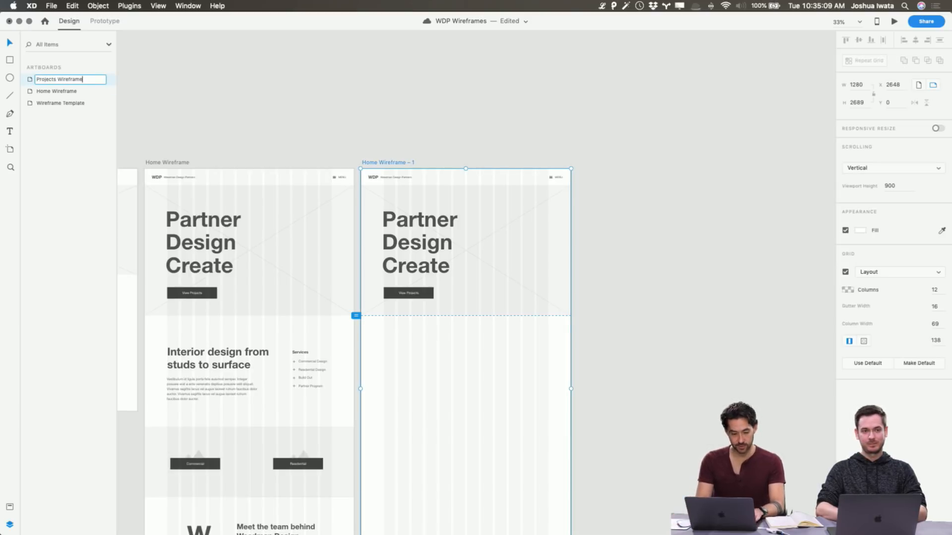
key("Return")
key("Escape")
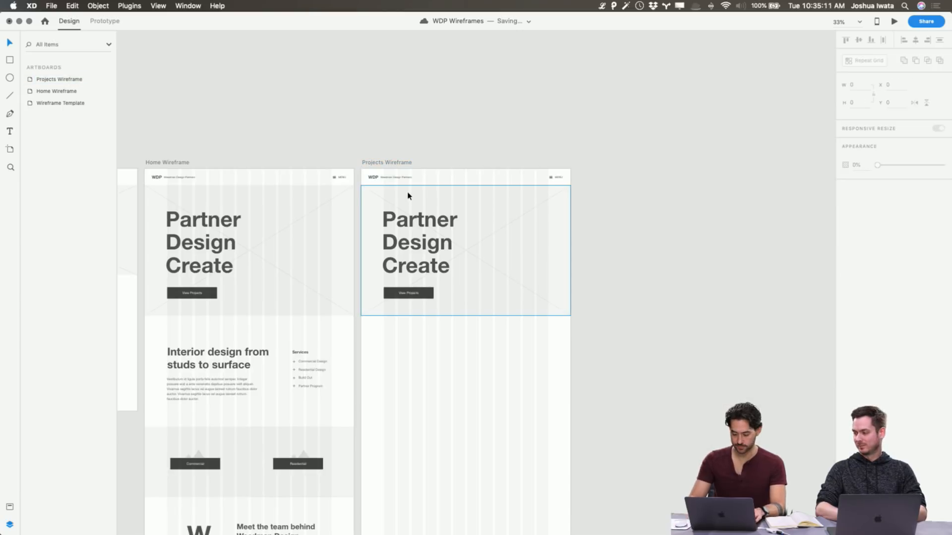
Delete the Projects Wireframe's banner heading and View Projects button, and narrow the banner placeholder from its left edge to about 668 wide
scroll(407, 196, "up", 3)
double_click(411, 189)
left_click(363, 317, "shift")
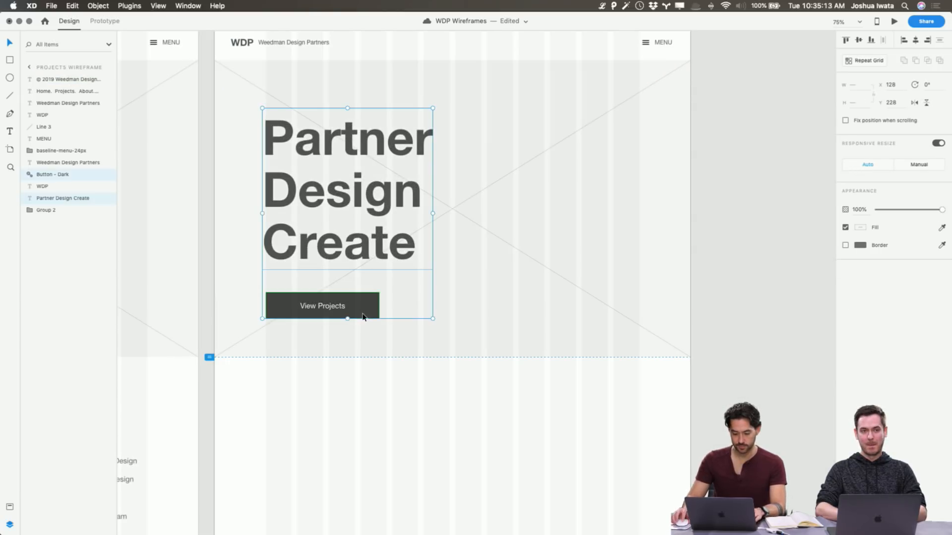
key("Delete")
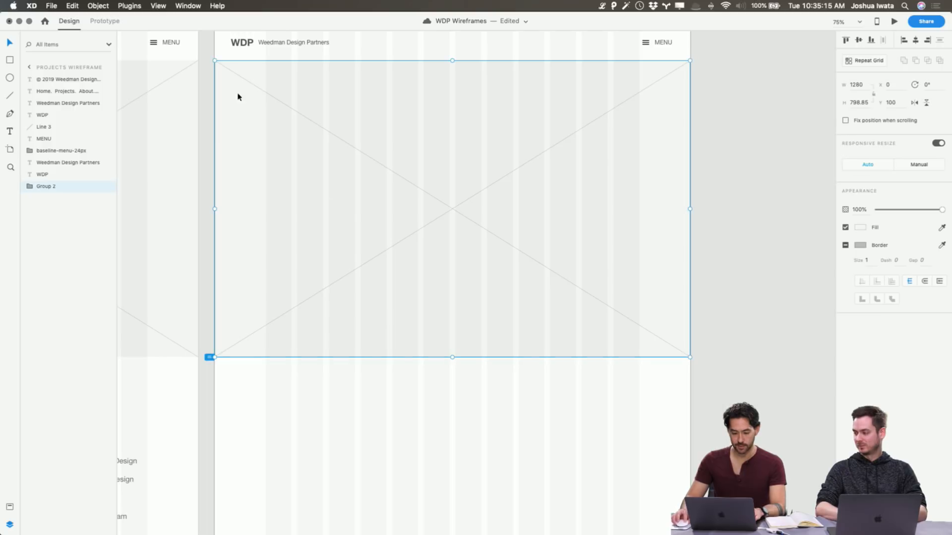
left_click_drag(215, 209, 438, 195)
Copy the H1 Header text from Wireframe Template into Projects Wireframe and move it up beside the placeholder to about Y 207
scroll(438, 195, "left", 10)
scroll(439, 195, "up", 3)
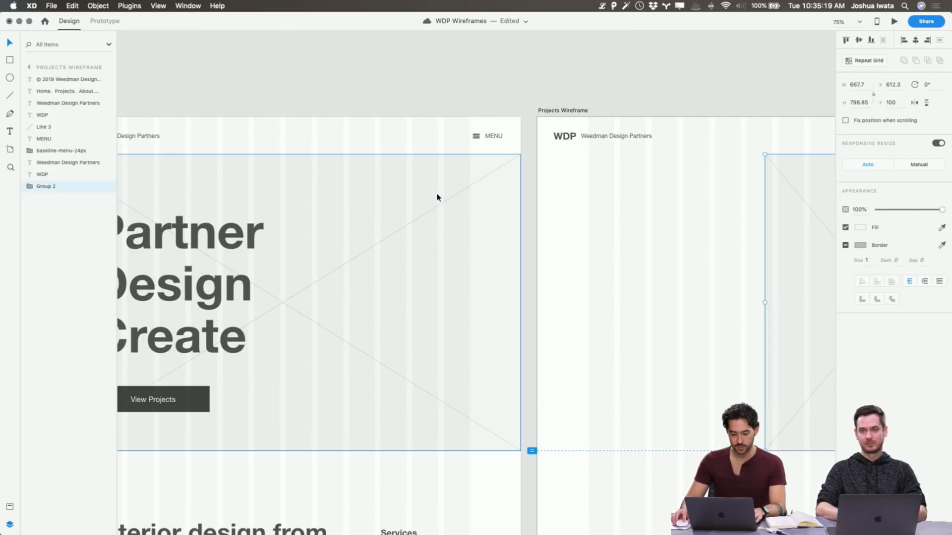
scroll(436, 198, "left", 15)
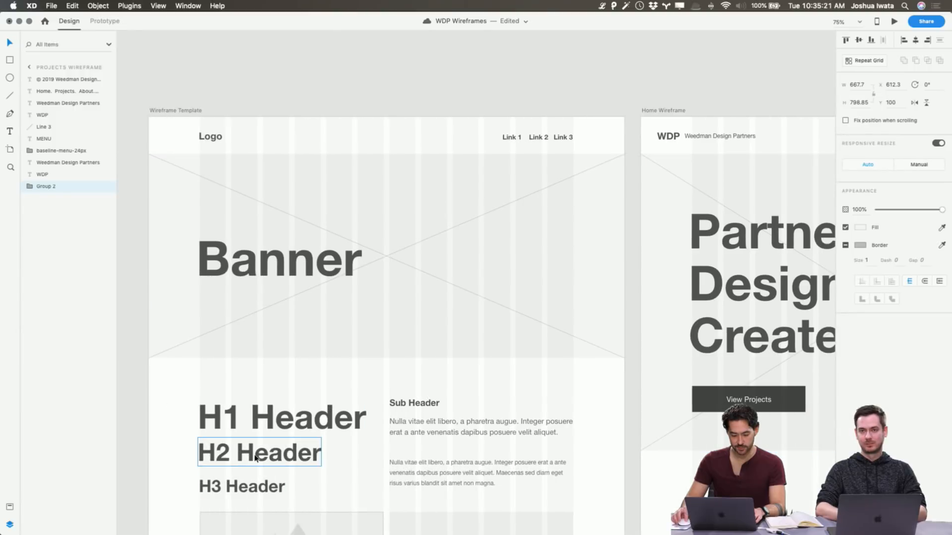
left_click(256, 460)
left_click(357, 421)
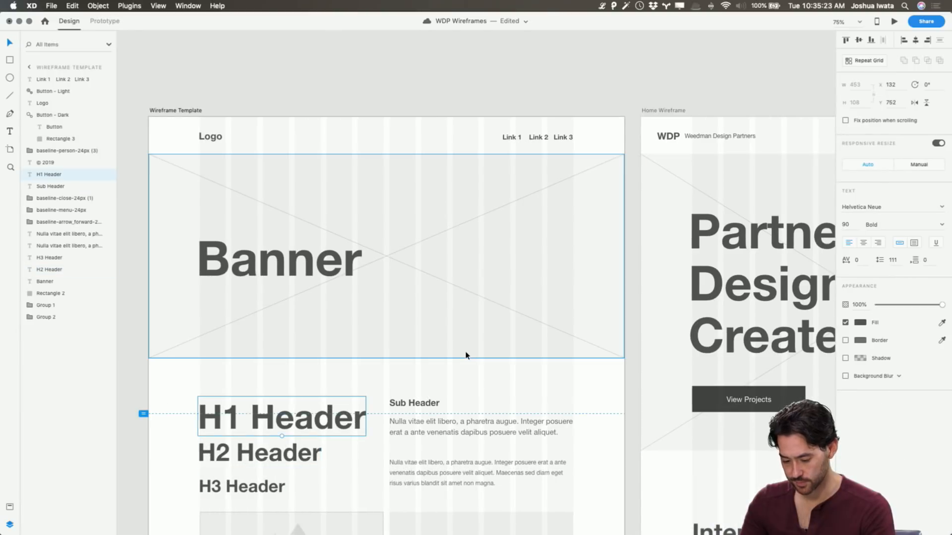
key("super+c")
scroll(466, 355, "right", 20)
key("super+v")
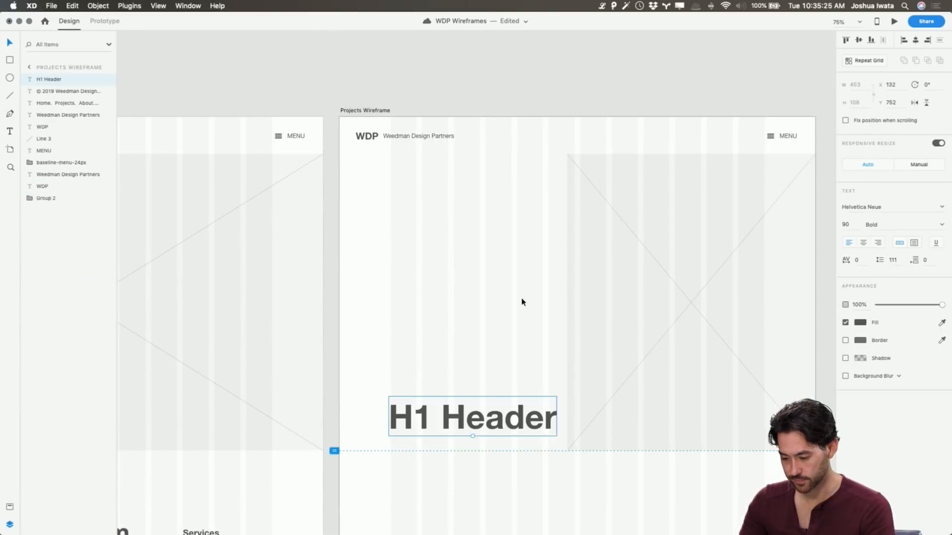
left_click_drag(491, 415, 493, 212)
Change the pasted header text to "Commercial" and move it down to about Y 270
double_click(493, 212)
type("Comme")
key("BackSpace")
type("rcial")
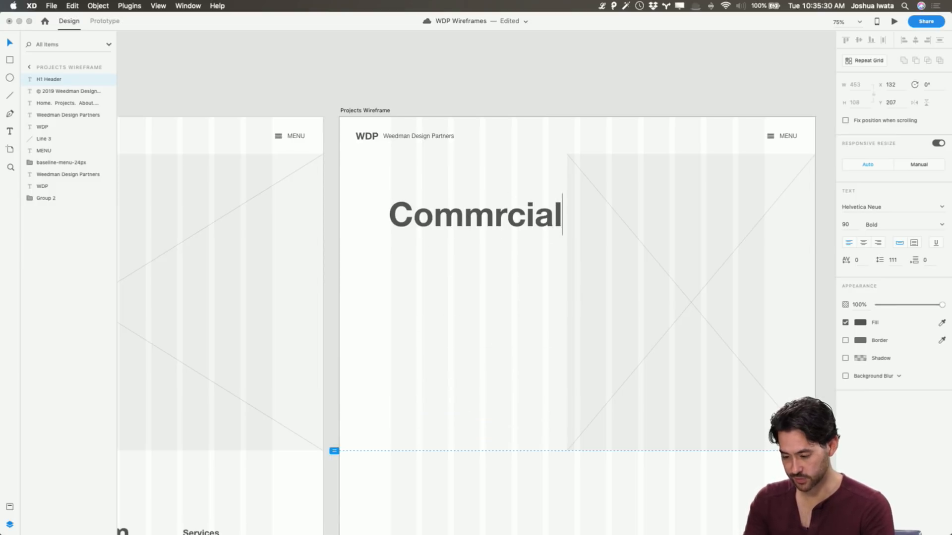
key("Escape")
double_click(509, 214)
left_click(501, 214)
type("ercial")
key("Escape")
left_click_drag(550, 206, 539, 233)
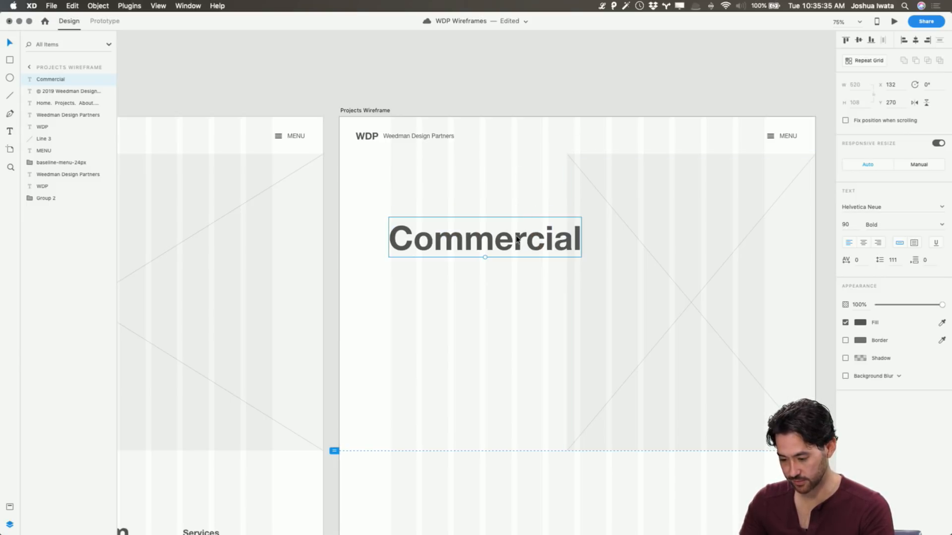
Apply the H2 character style to the Commercial heading and save the document
scroll(512, 241, "left", 5)
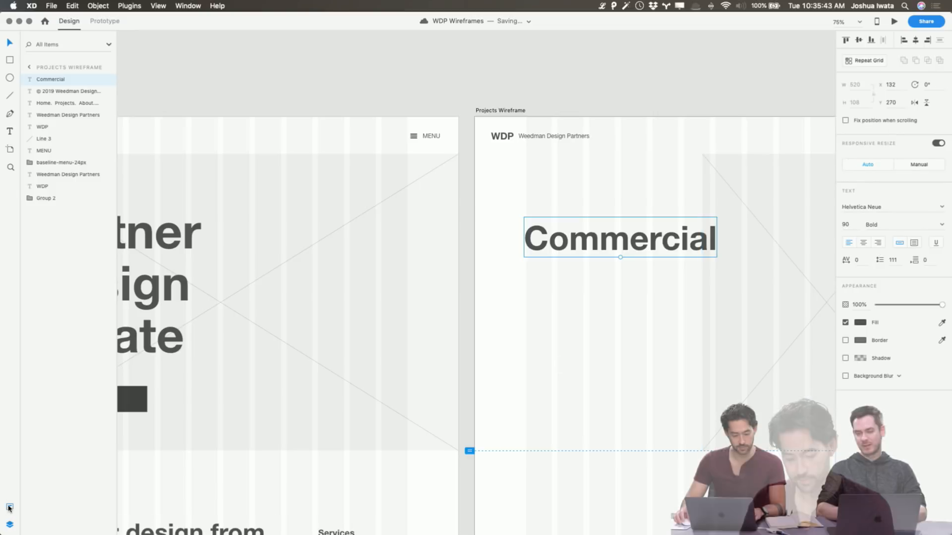
left_click(8, 509)
left_click(62, 163)
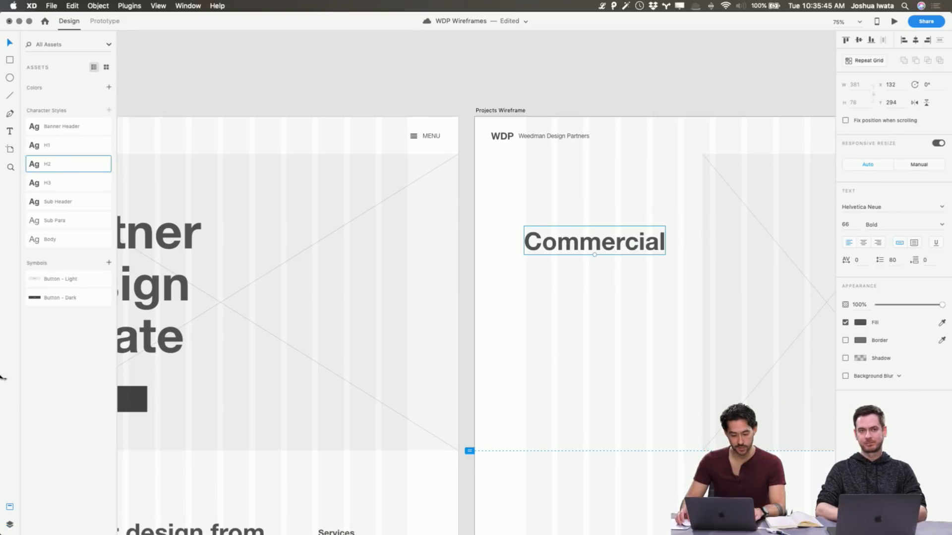
left_click(9, 525)
left_click(730, 98)
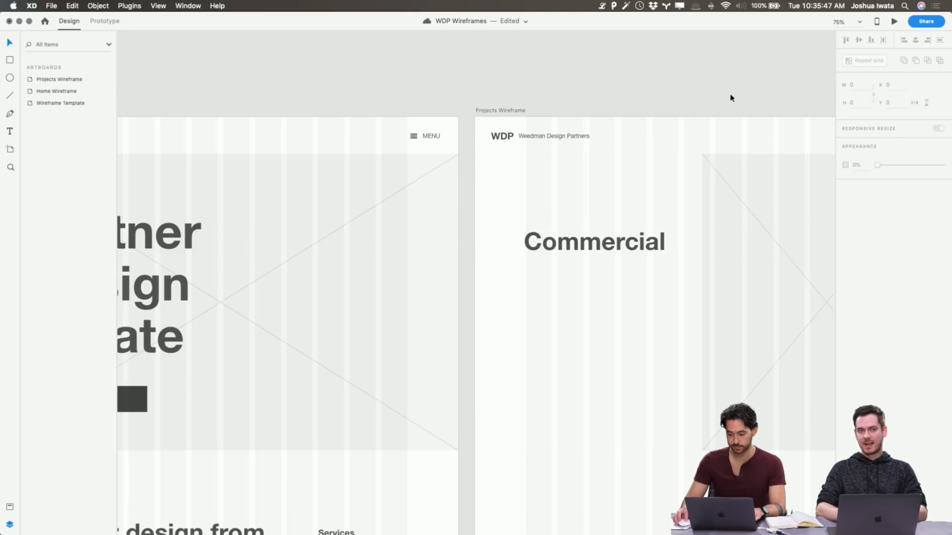
scroll(730, 98, "right", 5)
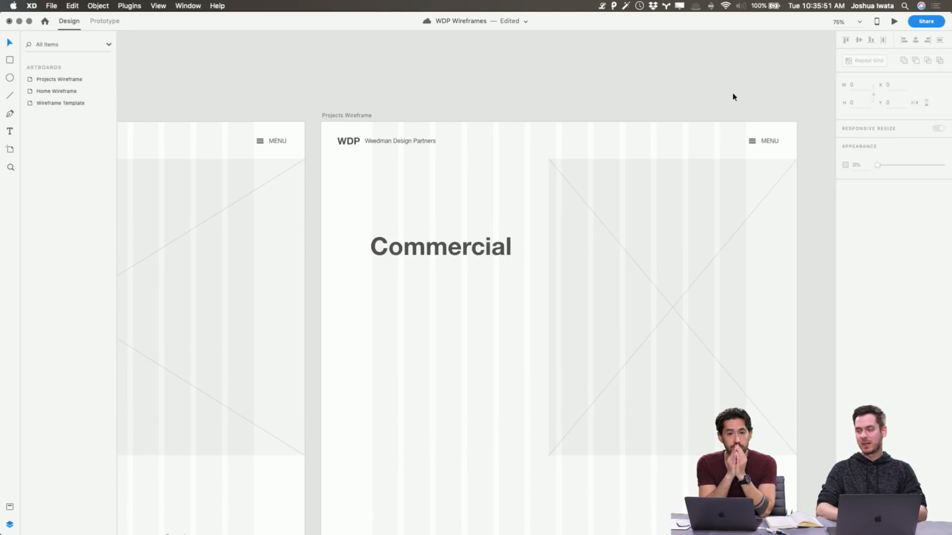
key("super+s")
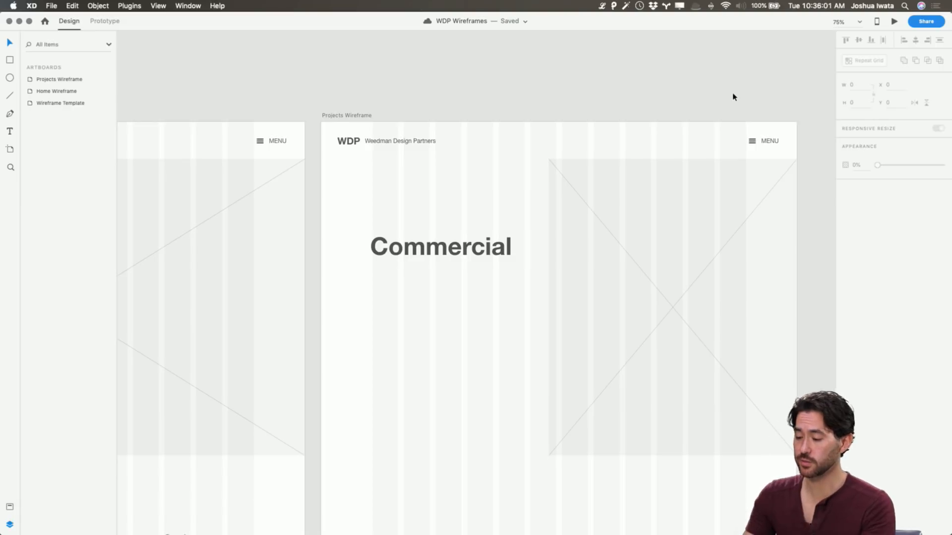
Preview the Wireframe Template in the desktop preview and examine it from the banner down to the buttons and icons
left_click(894, 20)
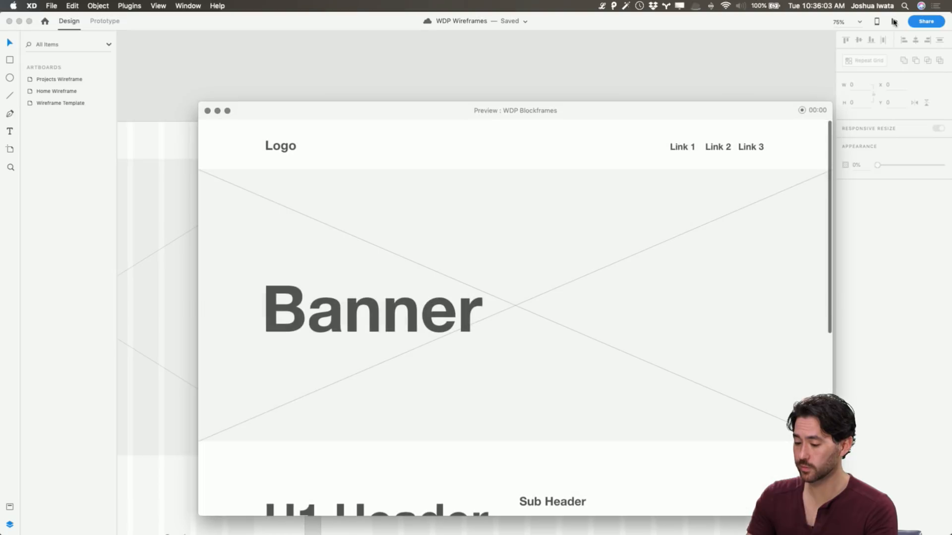
left_click_drag(599, 108, 541, 71)
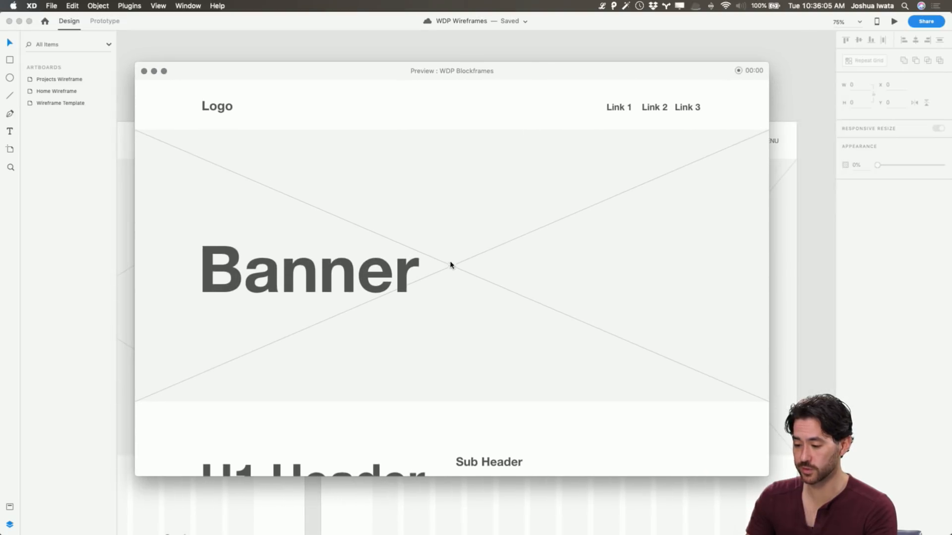
scroll(450, 263, "down", 10)
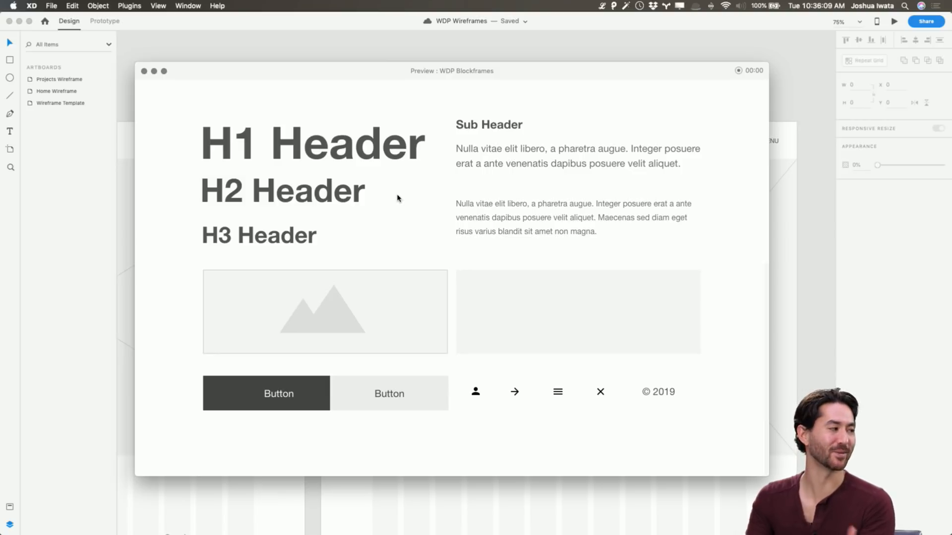
scroll(361, 186, "up", 10)
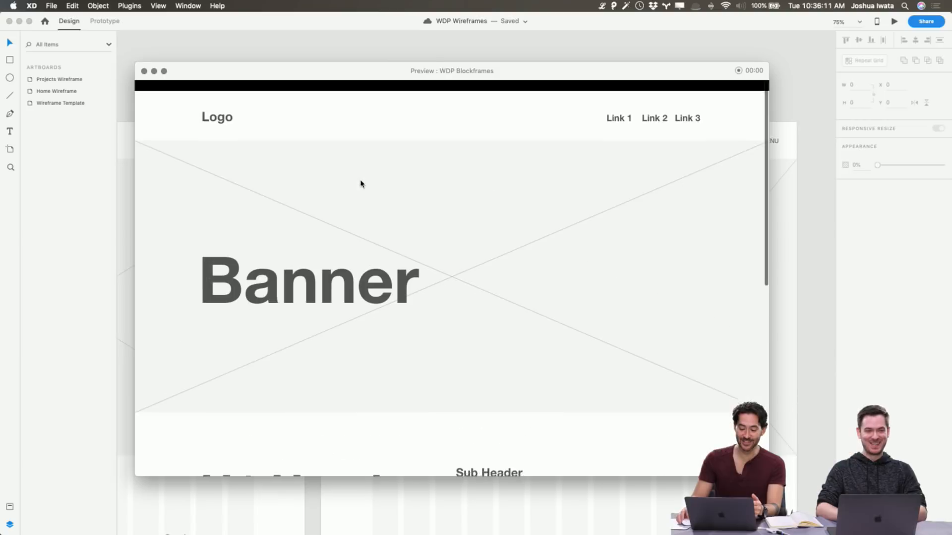
Look at the Share Document invitation form, close it, and open the Share for Review settings
left_click(926, 22)
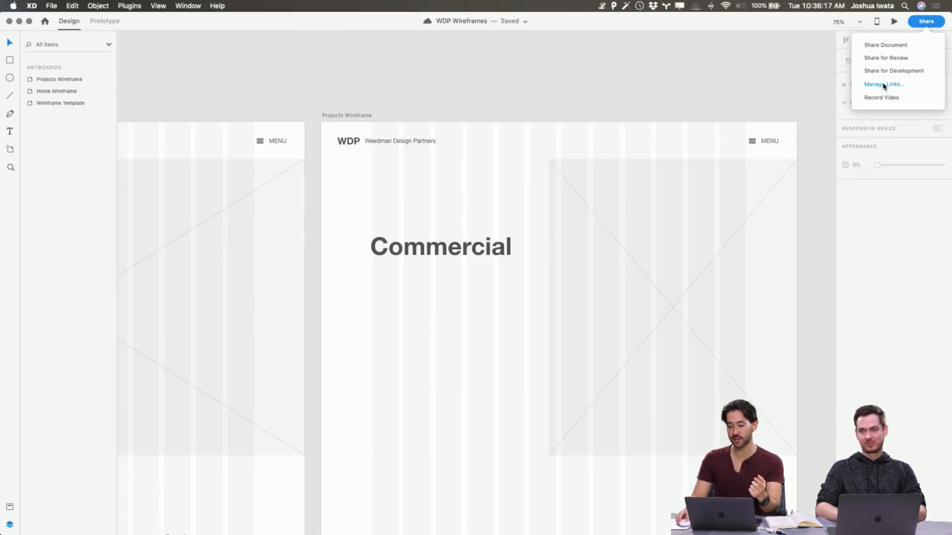
left_click(883, 46)
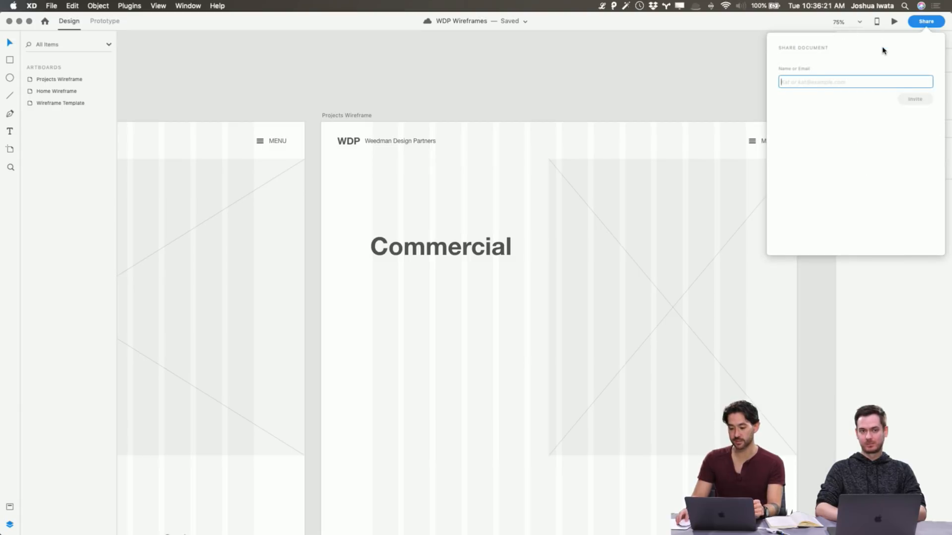
left_click(695, 73)
left_click(926, 21)
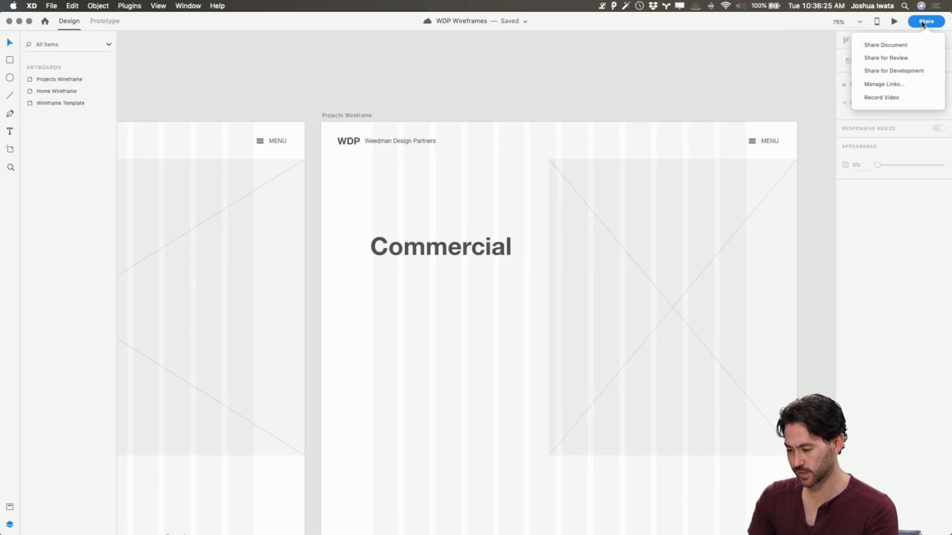
left_click(894, 59)
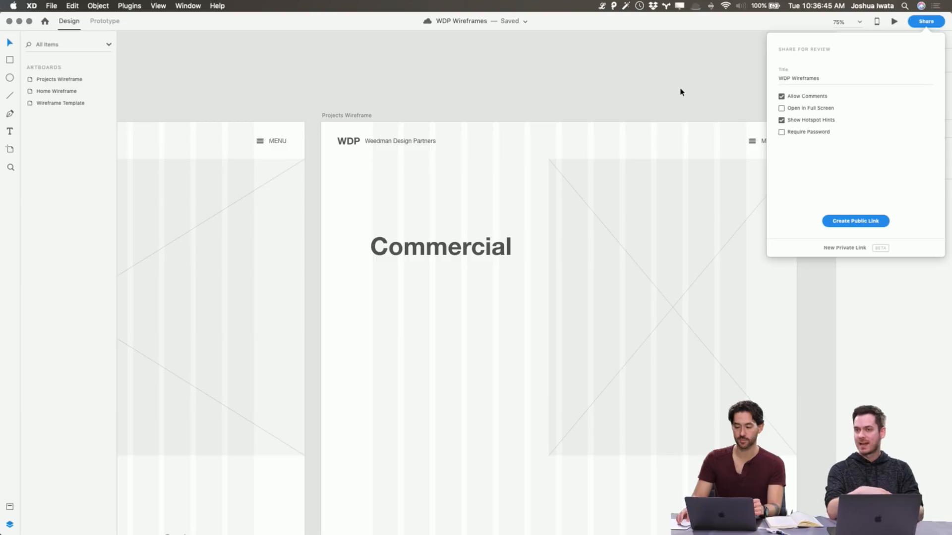
Create a public review link for WDP Wireframes with comments and hotspot hints allowed, copy the link, and close the sharing settings
left_click(861, 222)
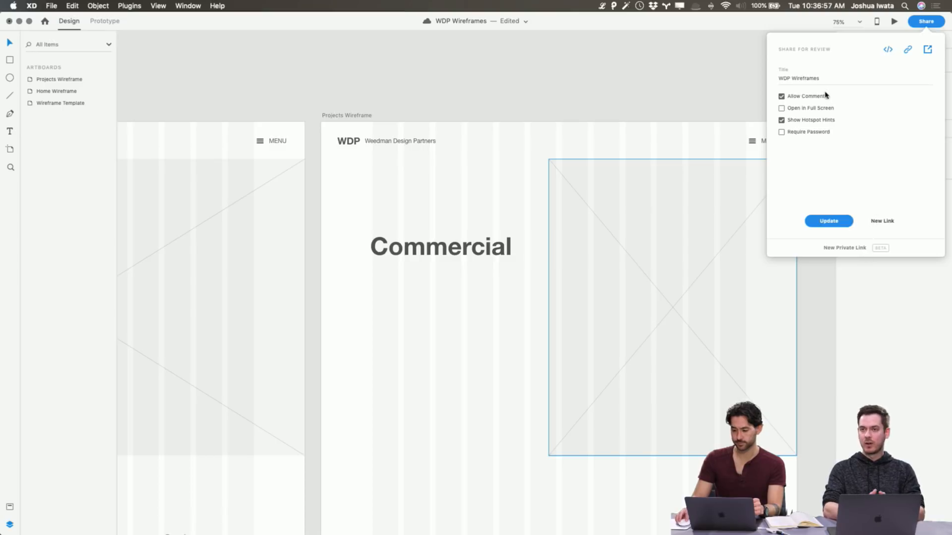
left_click(908, 51)
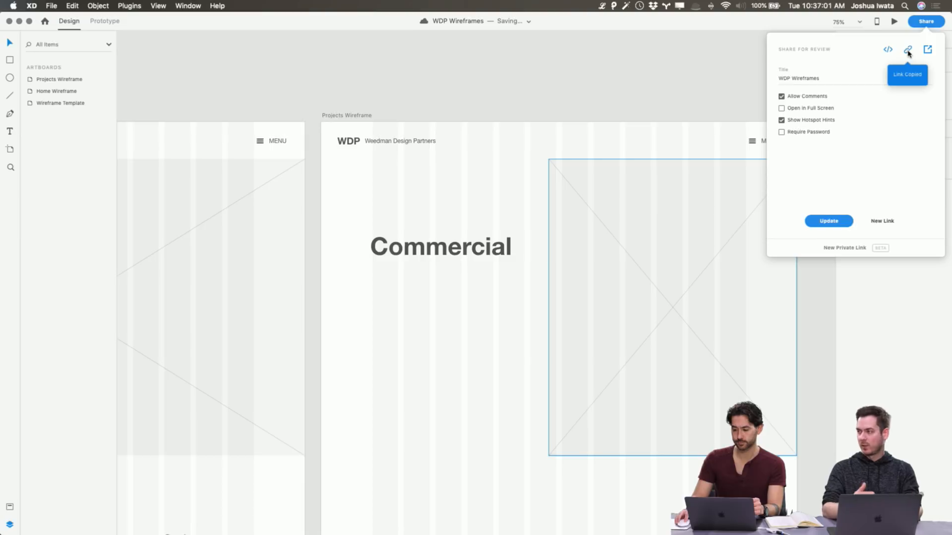
left_click(518, 59)
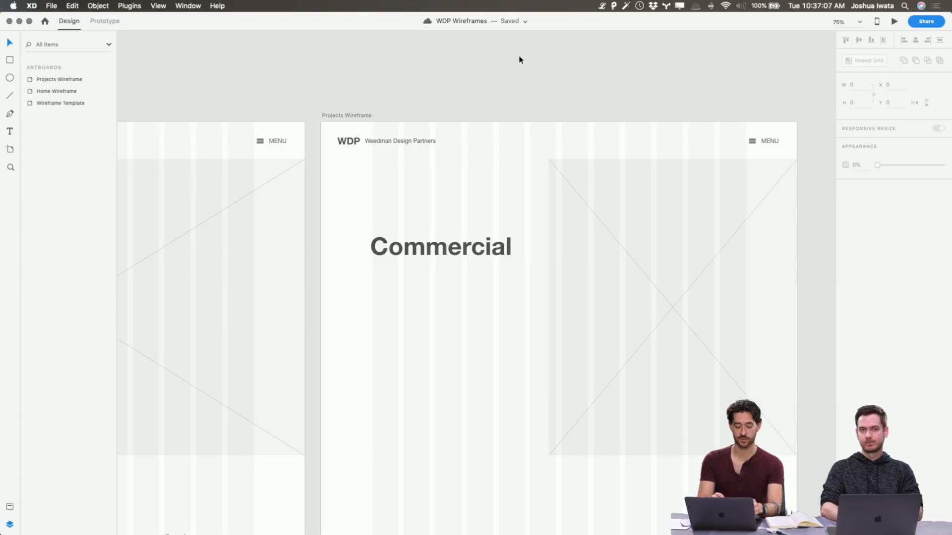
Switch to Chrome, open the copied review link in a new tab, and look over the shared Wireframe Template screen
key("super+Tab")
key("super+Tab")
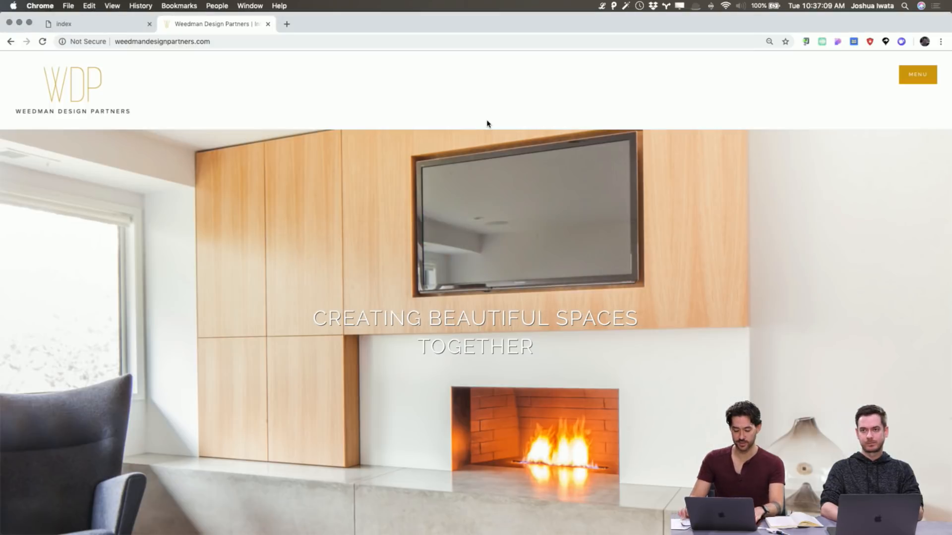
key("super+t")
key("super+v")
key("Return")
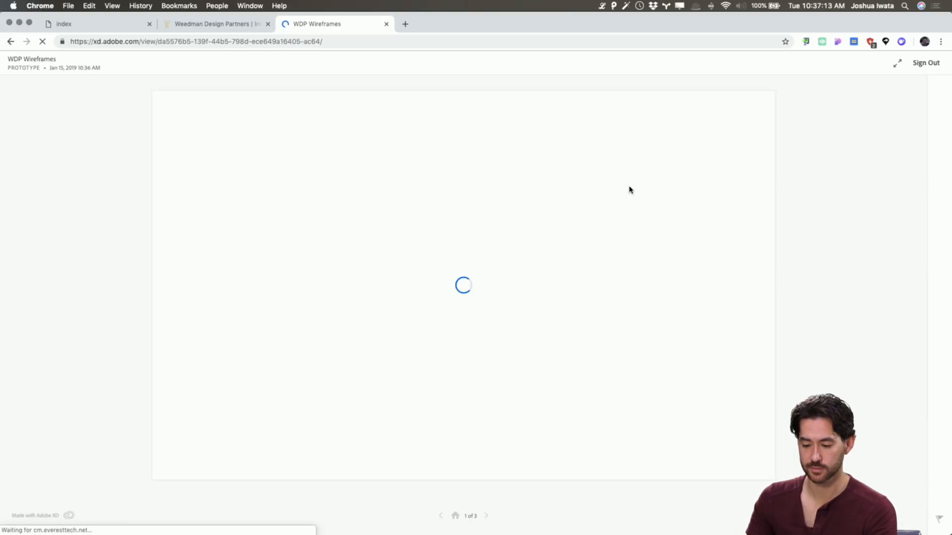
scroll(630, 190, "down", 7)
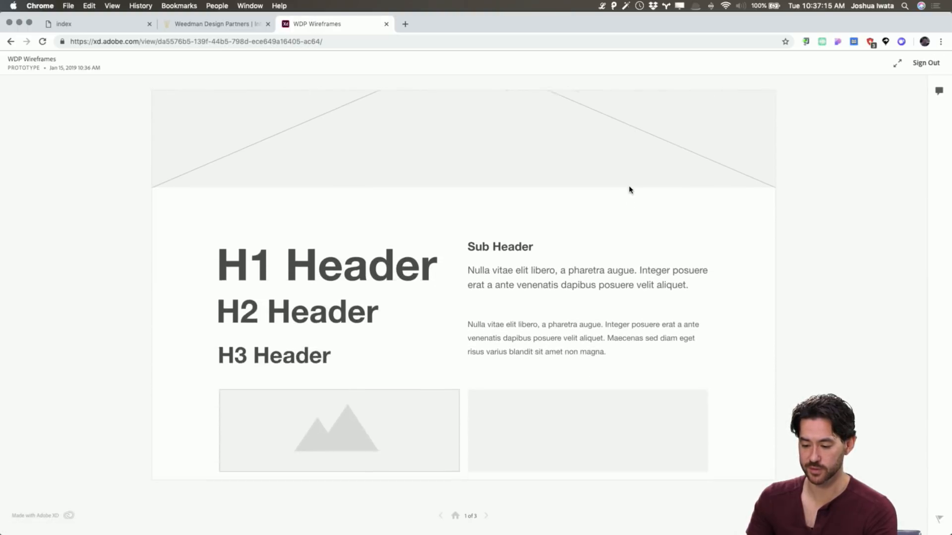
scroll(629, 190, "up", 7)
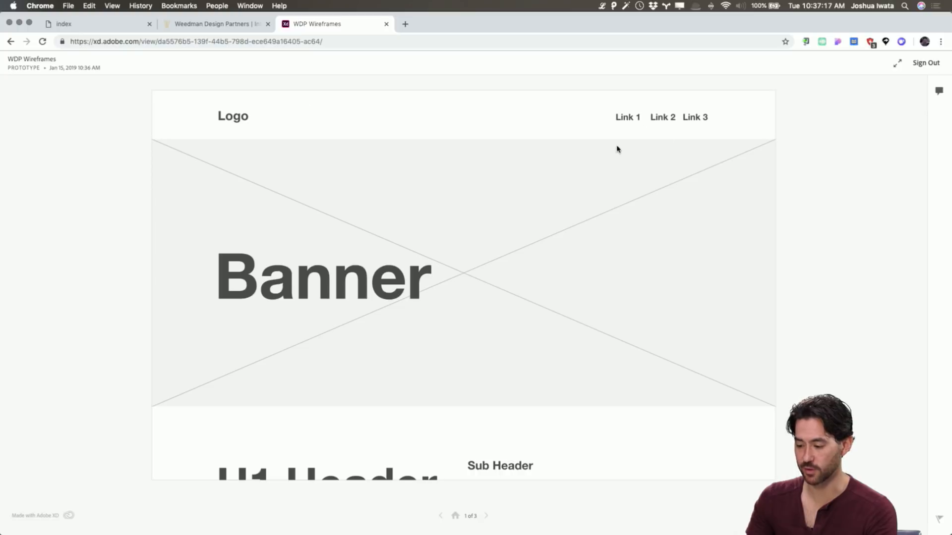
Switch to Adobe XD to compare the original Wireframe Template artboard with the shared screen, and return to Chrome
key("super+Tab")
scroll(332, 219, "left", 5)
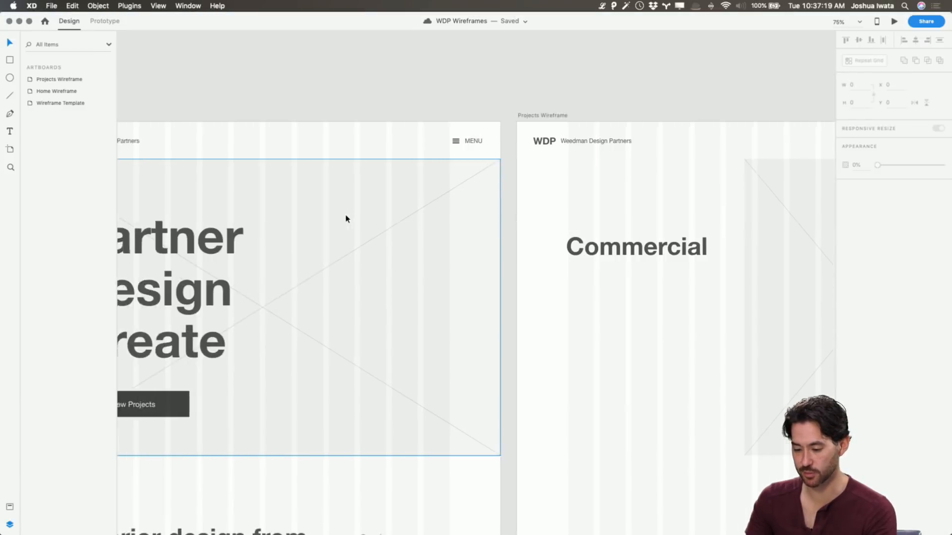
scroll(346, 220, "left", 10)
scroll(347, 218, "right", 4)
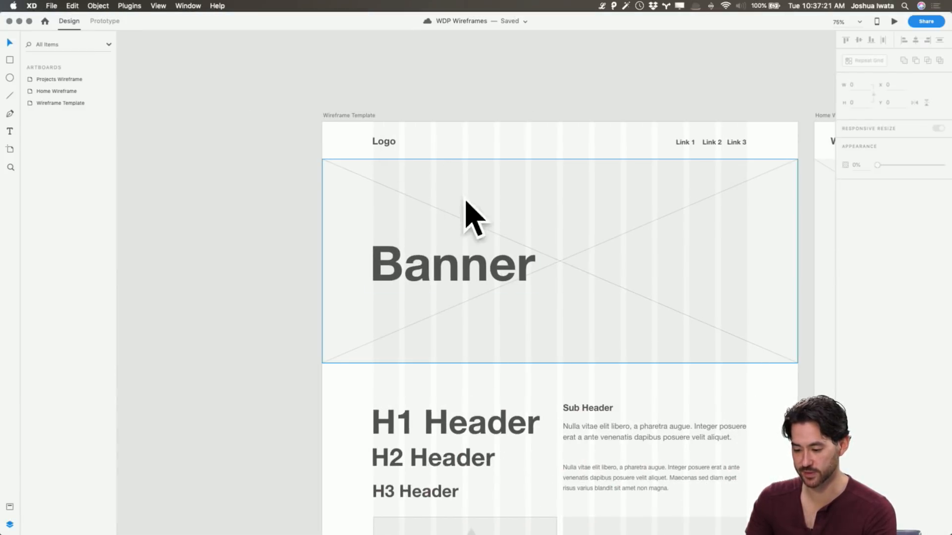
key("super+Tab")
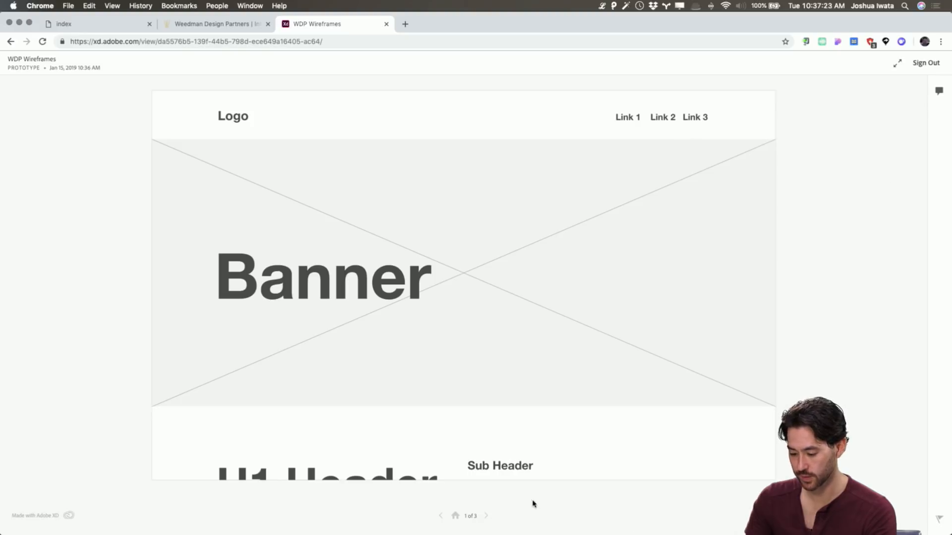
Advance the shared prototype to the Home Wireframe screen and examine it from the banner down to the team section
left_click(486, 517)
scroll(440, 342, "down", 4)
scroll(439, 341, "up", 4)
scroll(440, 341, "down", 10)
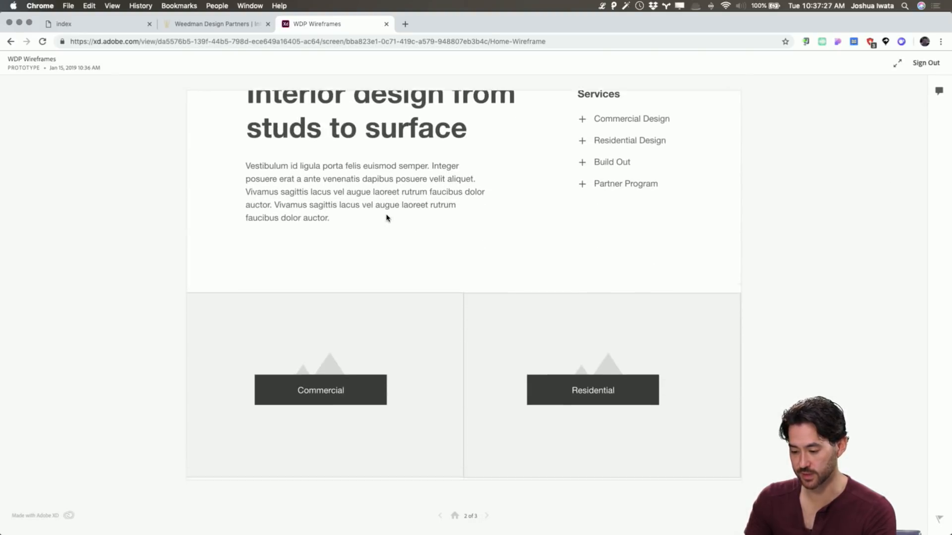
scroll(387, 216, "up", 10)
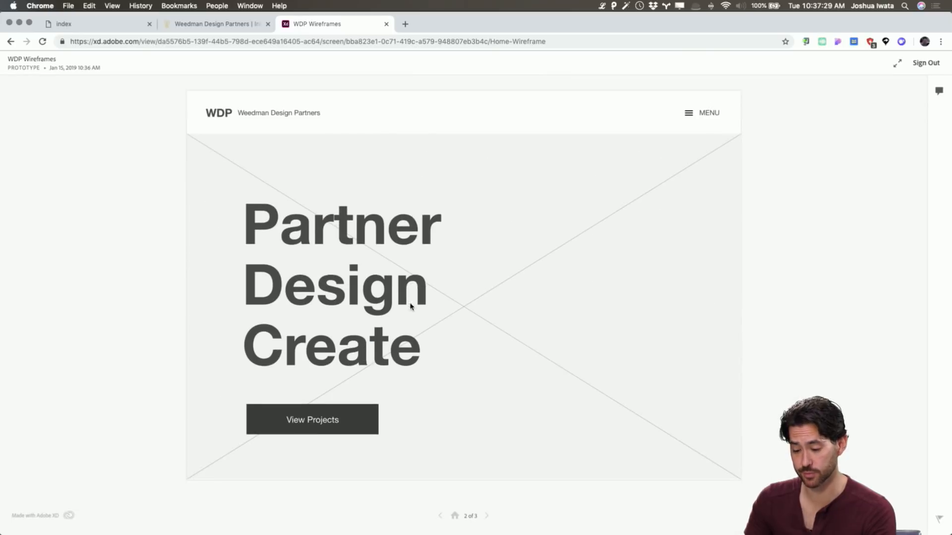
scroll(387, 392, "down", 10)
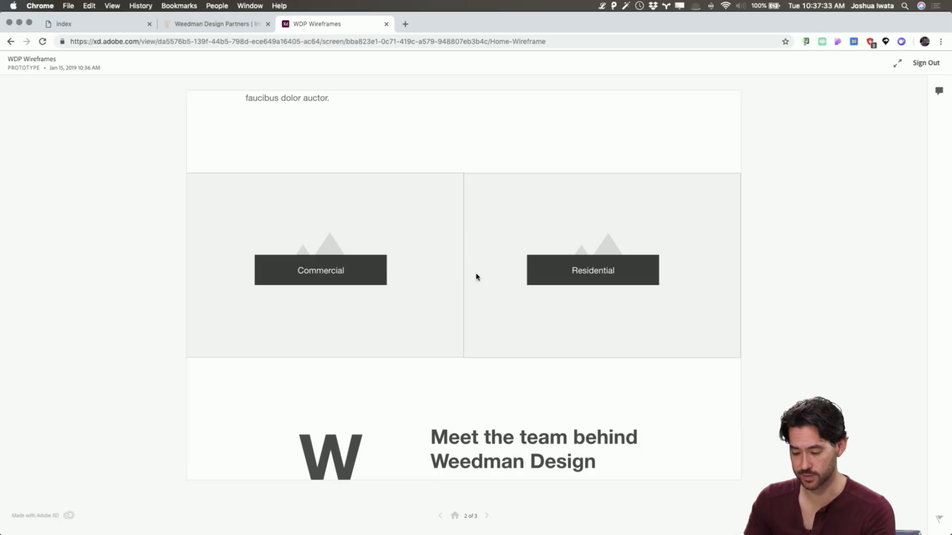
Close the shared prototype's tab and switch back to Adobe XD, bringing the Home and Projects Wireframe artboards into view
key("super+w")
key("super+Tab")
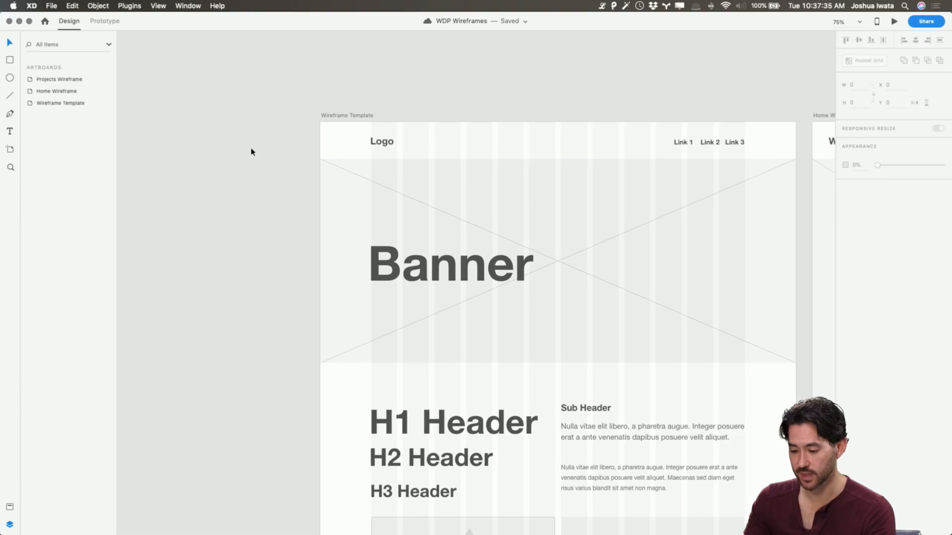
scroll(261, 153, "right", 15)
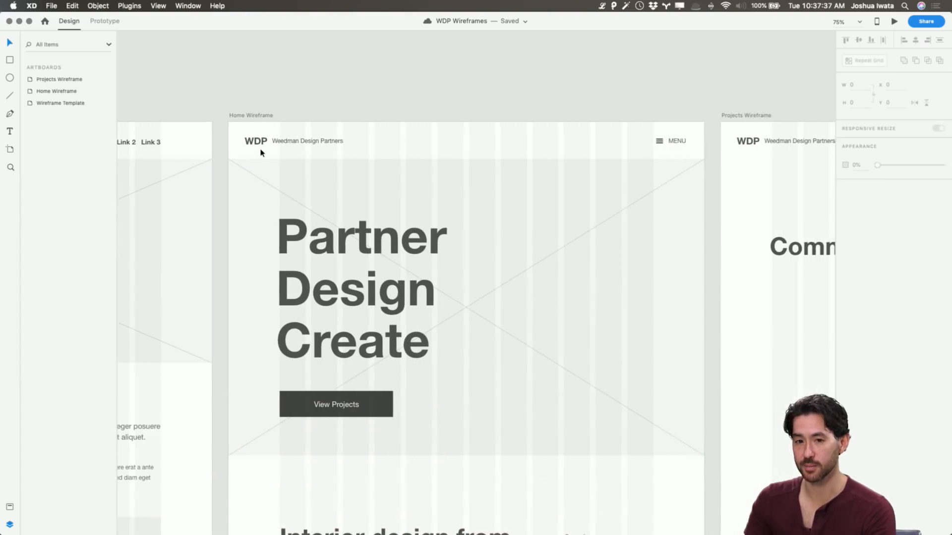
scroll(262, 153, "right", 5)
scroll(261, 153, "down", 3)
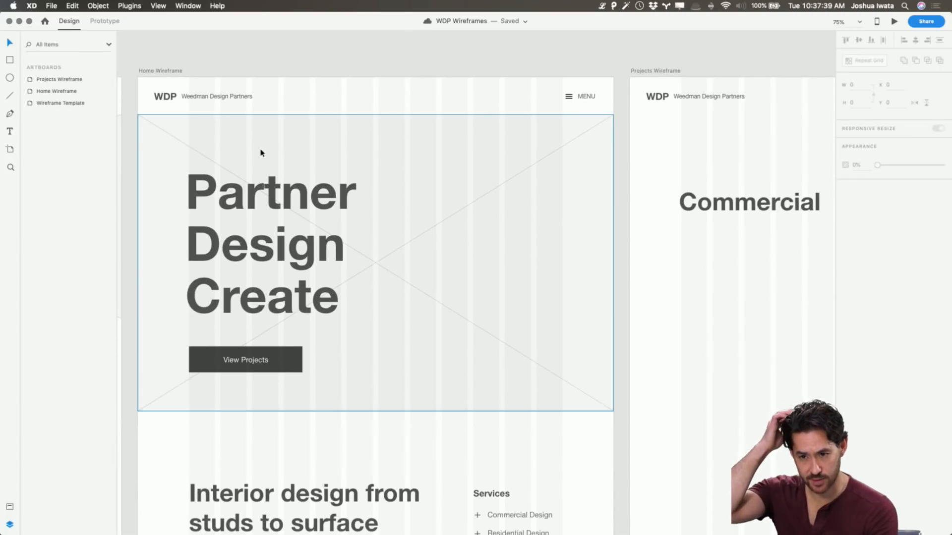
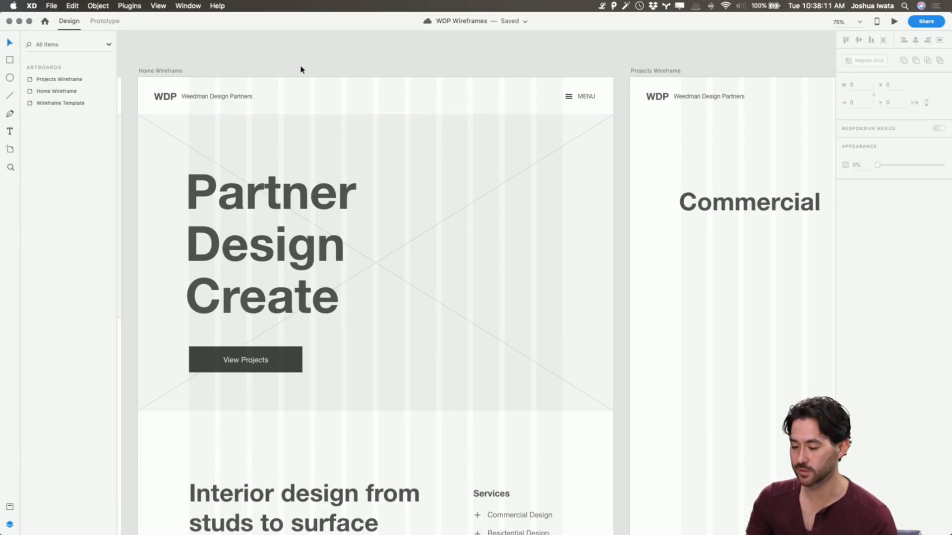
Resize the Projects Wireframe's banner placeholder to 324 wide by 258.92 high, spanning the last four grid columns beside the Commercial heading
scroll(518, 62, "right", 8)
scroll(517, 61, "right", 6)
left_click(569, 206)
left_click_drag(487, 261, 588, 255)
left_click_drag(758, 263, 707, 263)
left_click_drag(651, 122, 653, 172)
left_click_drag(648, 411, 663, 263)
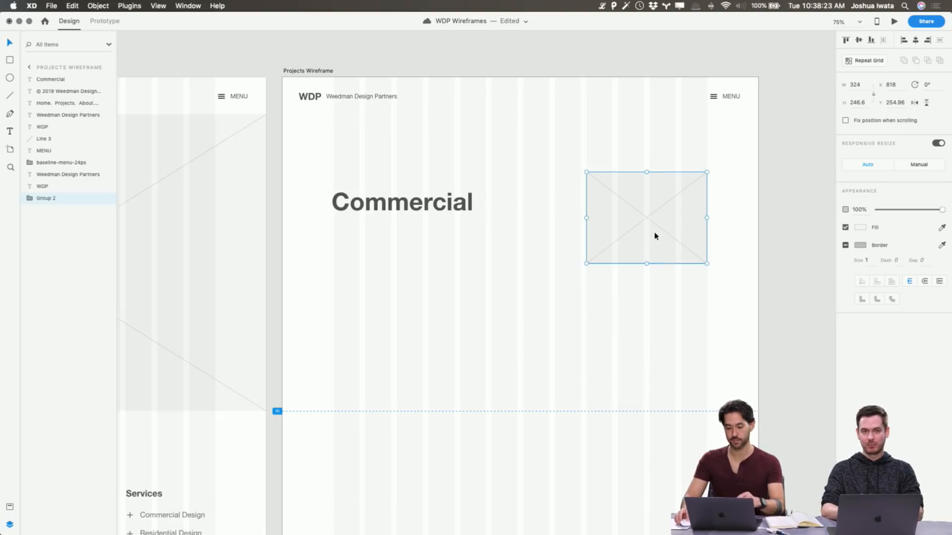
left_click_drag(647, 172, 648, 168)
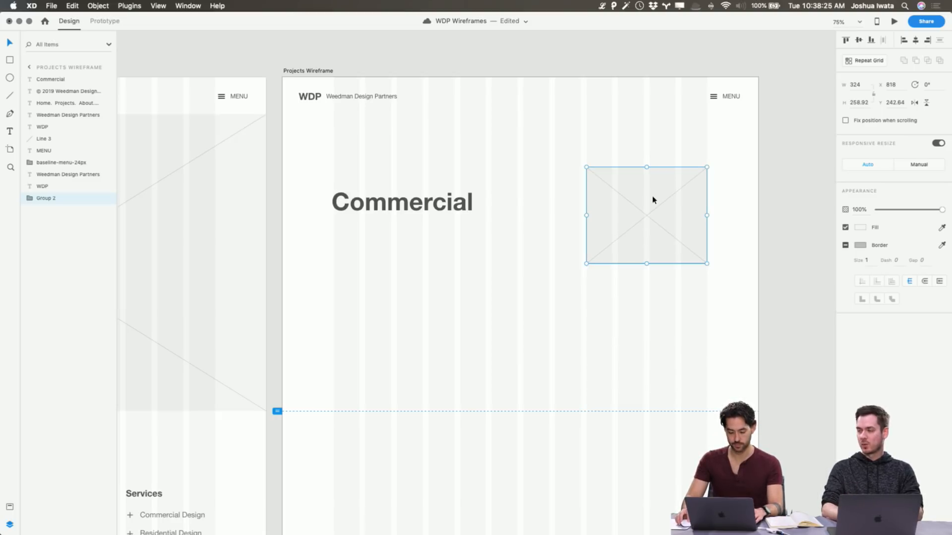
Duplicate the placeholder into the space beside it, widen the copy to five columns, and bring the Commercial heading to the front
left_click_drag(663, 215, 536, 204)
left_click_drag(459, 216, 428, 213)
left_click(419, 208)
key("super+shift+bracketright")
left_click(559, 334)
left_click(640, 245)
double_click(639, 244)
left_click_drag(639, 244, 641, 348)
key("super+z")
key("super+z")
key("super+z")
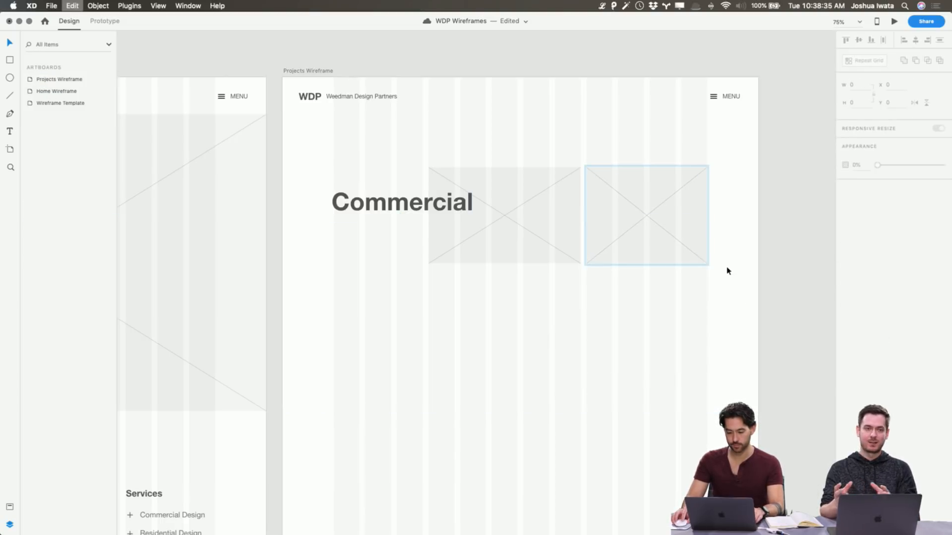
Start a second row with a copy of the right placeholder widened to 409, plus a duplicate beside it stretched to 579 wide
left_click_drag(658, 211, 677, 334)
left_click_drag(587, 320, 555, 320)
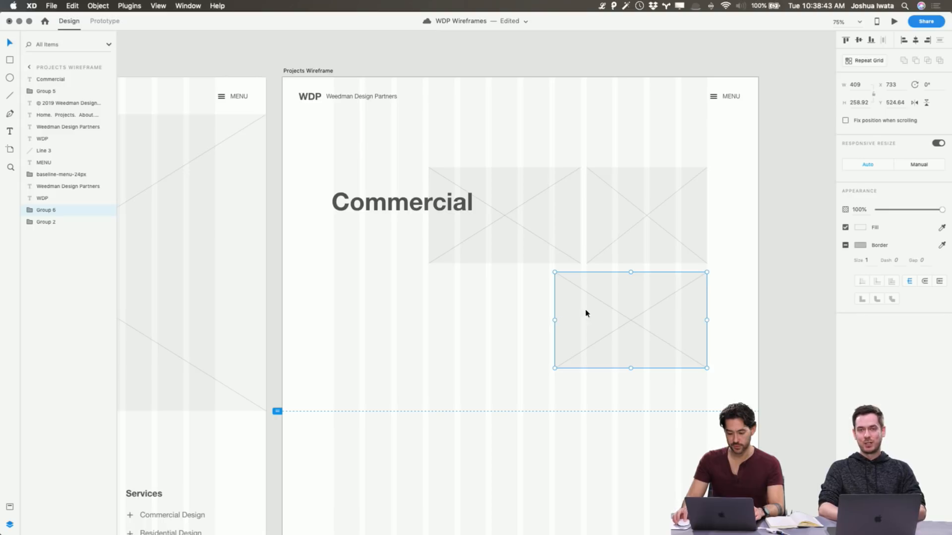
key("cmd+d")
left_click_drag(668, 312, 505, 308)
left_click_drag(397, 321, 333, 320)
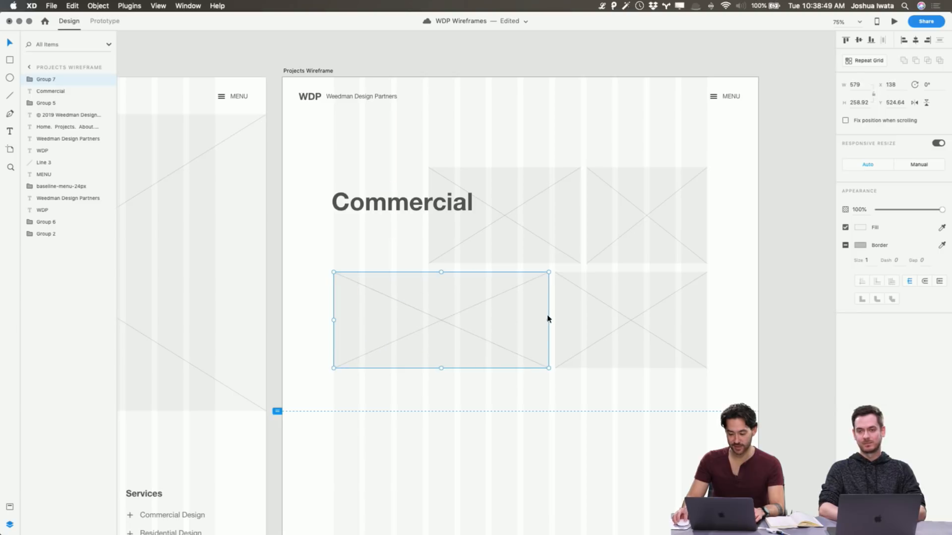
Narrow the second row's wide placeholder and duplicate it so the row holds three placeholders spanning three, four and five columns
mouse_move(531, 320)
left_mouse_down()
mouse_move(423, 317)
mouse_move(532, 313)
left_mouse_up()
left_click(424, 311)
left_click(406, 306)
key("cmd+d")
left_click_drag(462, 323, 429, 321)
left_click(772, 298)
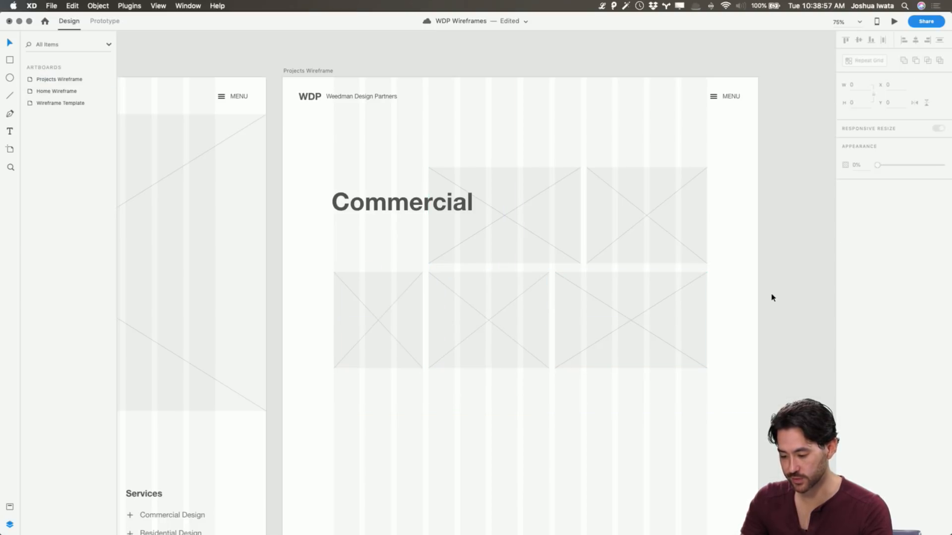
Duplicate a second-row placeholder twice to build a third row of two equal placeholders, each spanning six columns
scroll(769, 297, "down", 5)
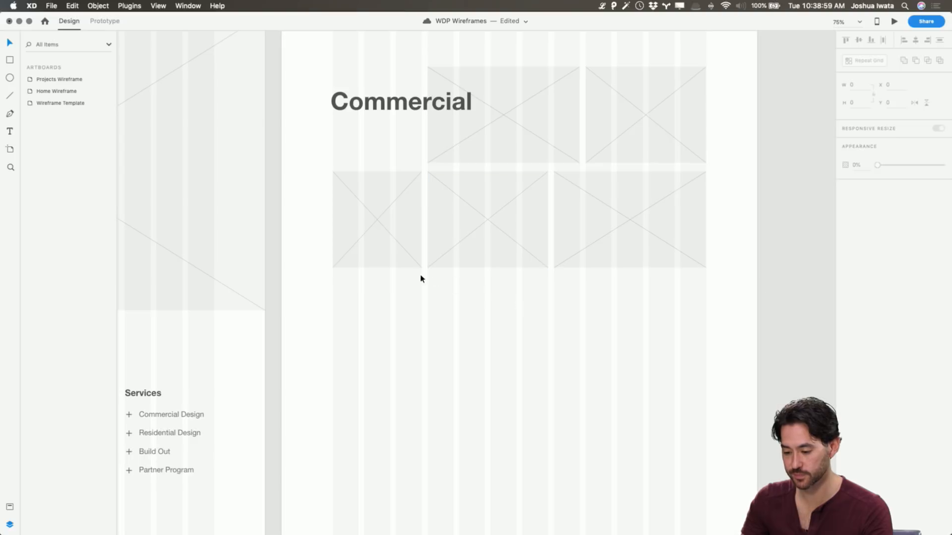
left_click(496, 256)
key("super+d")
left_click_drag(496, 255, 404, 352)
left_click_drag(453, 327, 684, 345)
key("super+d")
left_click_drag(650, 418, 335, 340)
left_click_drag(457, 323, 467, 320)
left_click(498, 400)
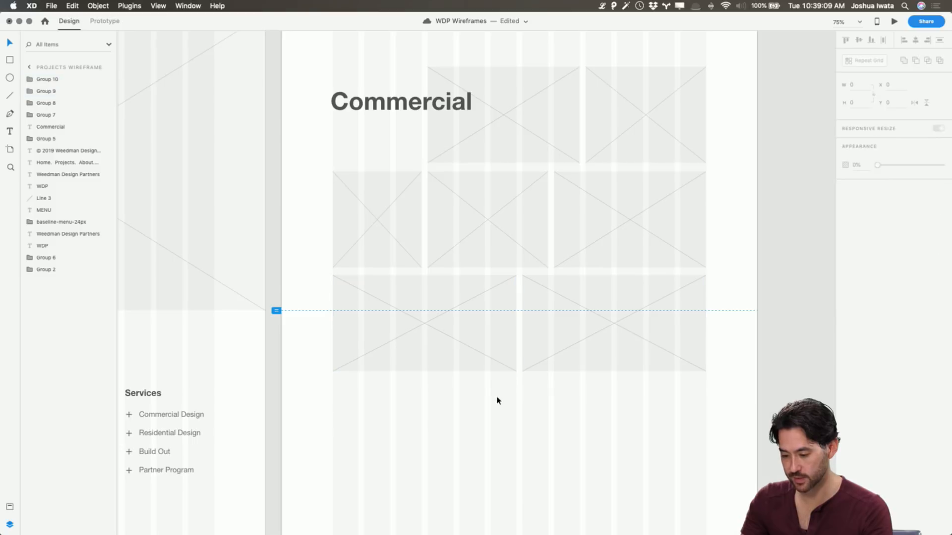
Duplicate the Commercial heading and place the copy below the third row of placeholders, at Y 1183
scroll(497, 399, "up", 3)
left_click(400, 156)
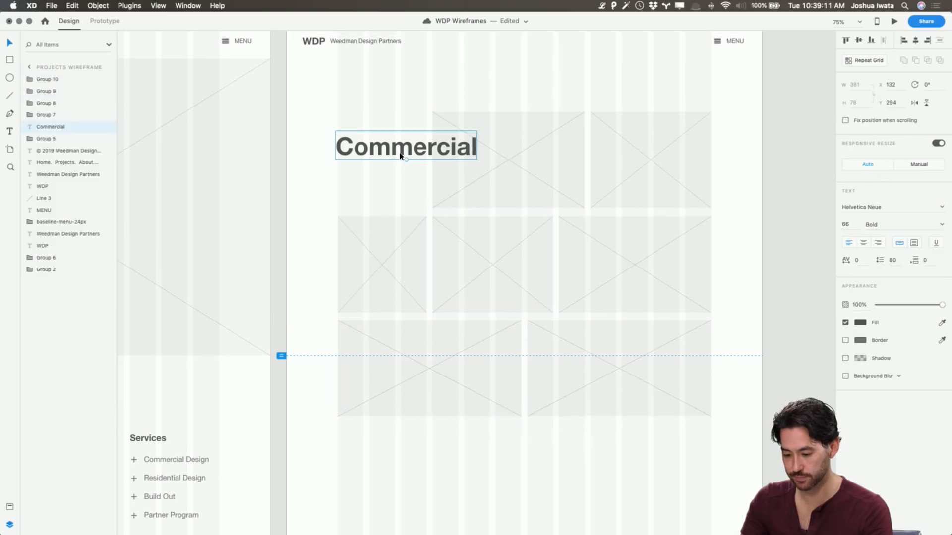
left_click_drag(401, 149, 401, 479)
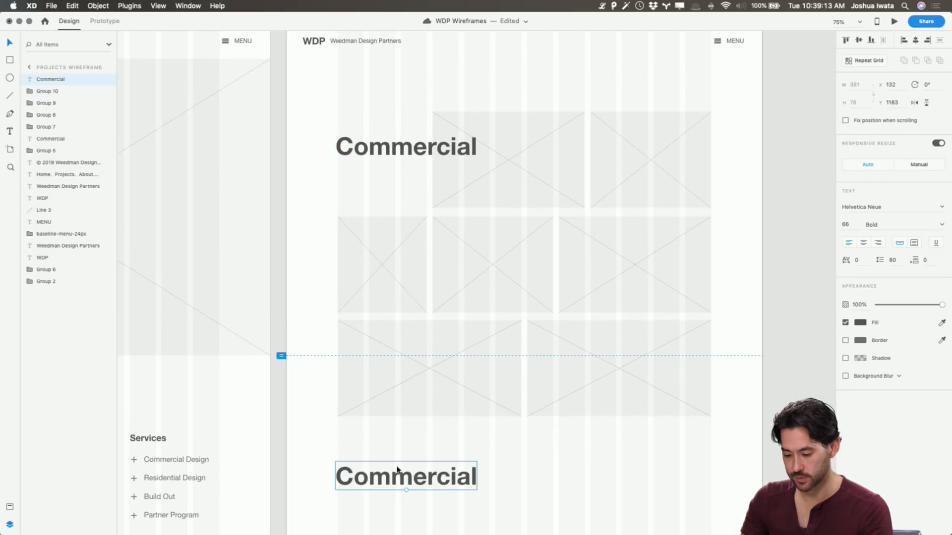
scroll(414, 385, "down", 10)
Change the copied heading's text to Residential
double_click(402, 315)
double_click(401, 312)
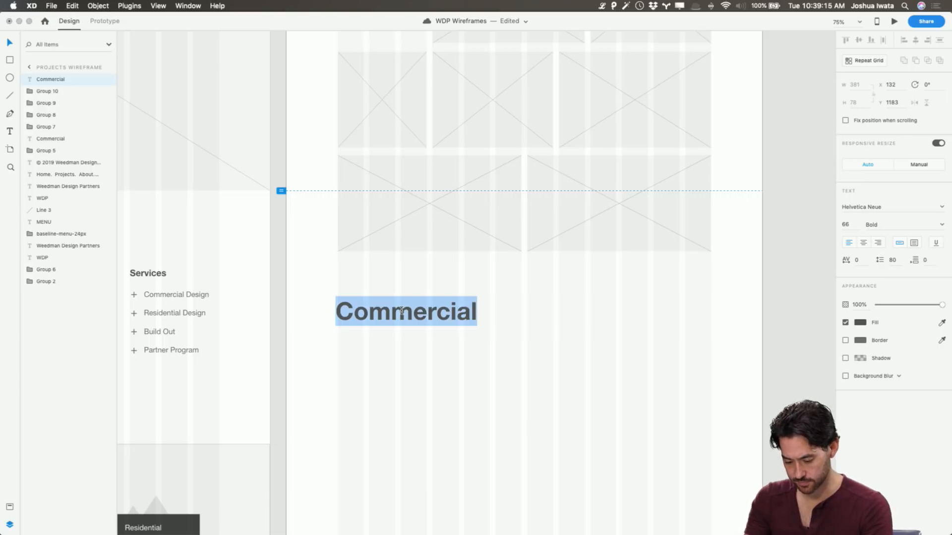
type("REsi")
key("BackSpace")
key("BackSpace")
key("BackSpace")
type("es")
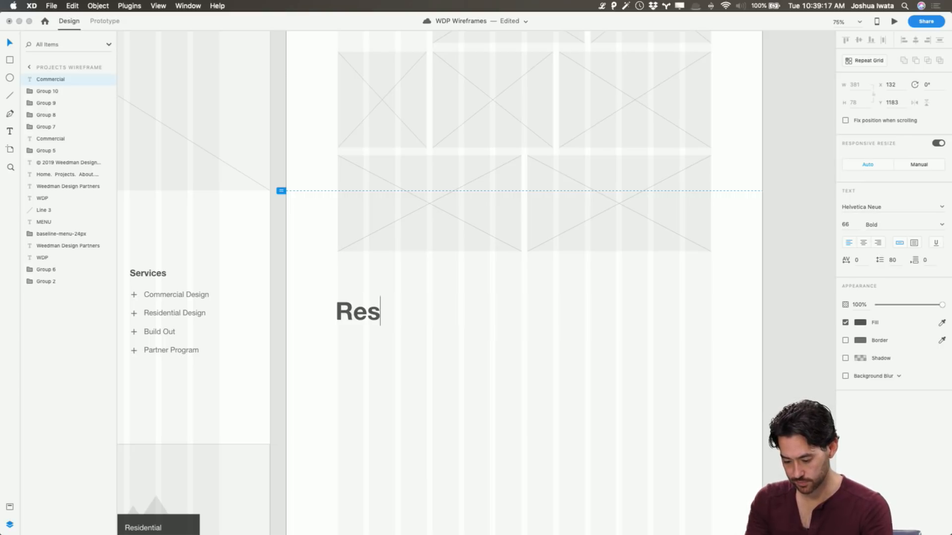
type("idential")
key("Escape")
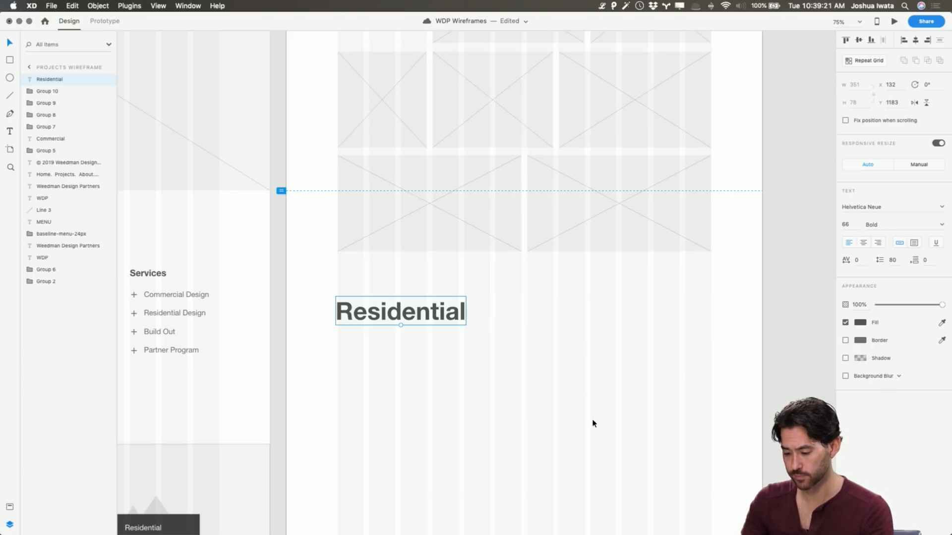
key("Escape")
Delete the standalone Residential heading beneath the Commercial grid
scroll(529, 255, "up", 5)
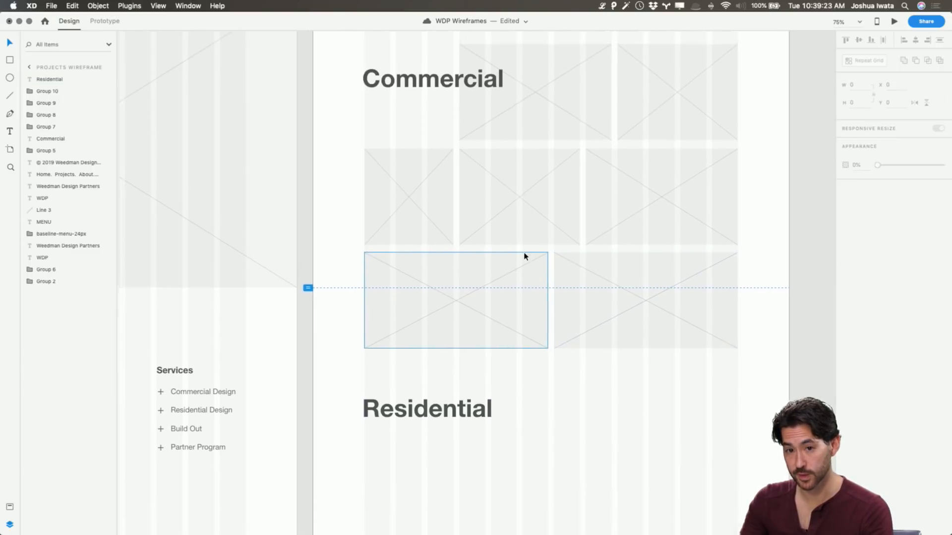
scroll(525, 256, "up", 2)
scroll(525, 256, "up", 2)
scroll(525, 256, "right", 3)
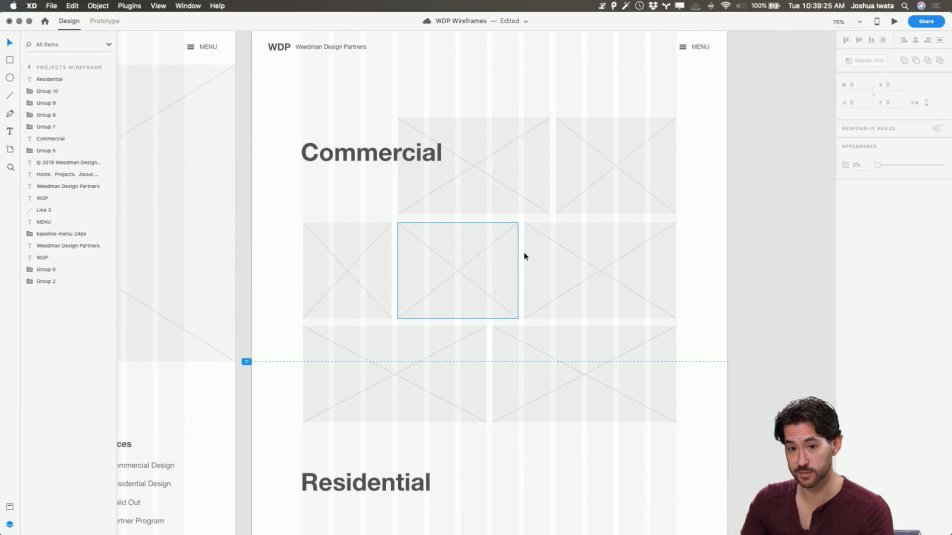
scroll(525, 257, "right", 2)
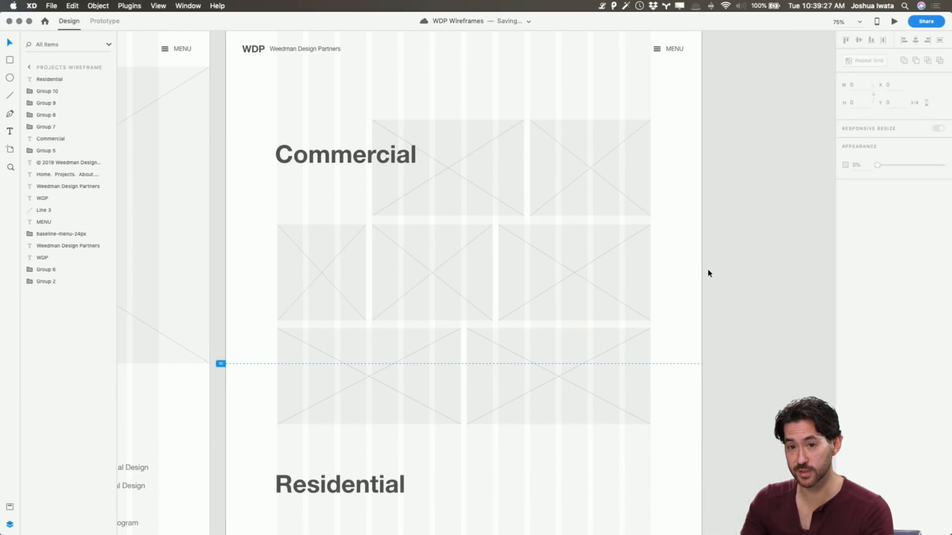
scroll(701, 281, "up", 1)
scroll(701, 281, "right", 1)
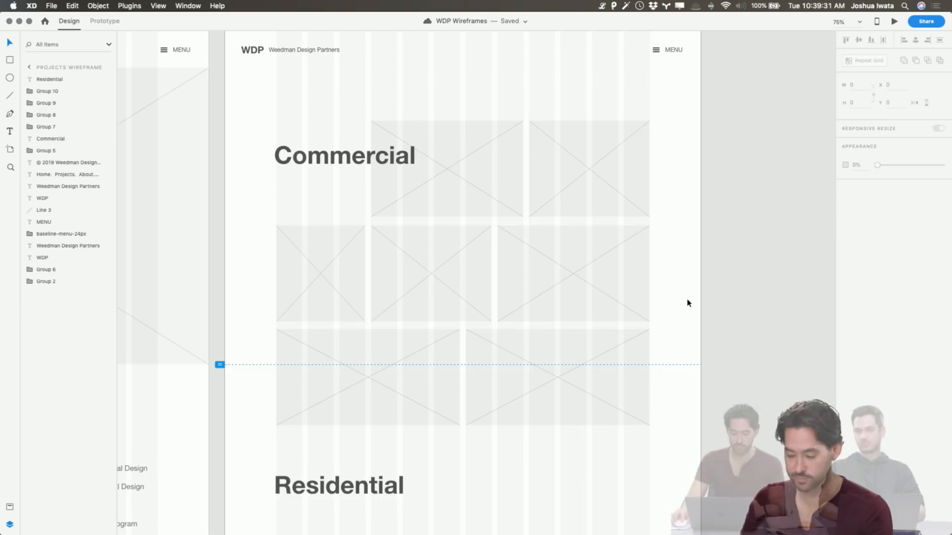
left_click(387, 490)
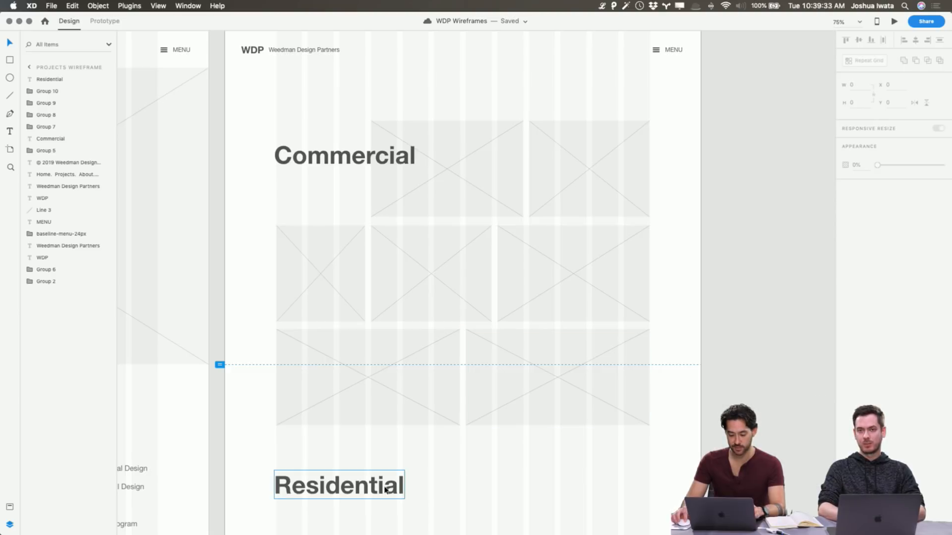
key("Delete")
Duplicate the Commercial heading together with all its placeholders and place the copy directly below the original section
left_click_drag(563, 381, 308, 132)
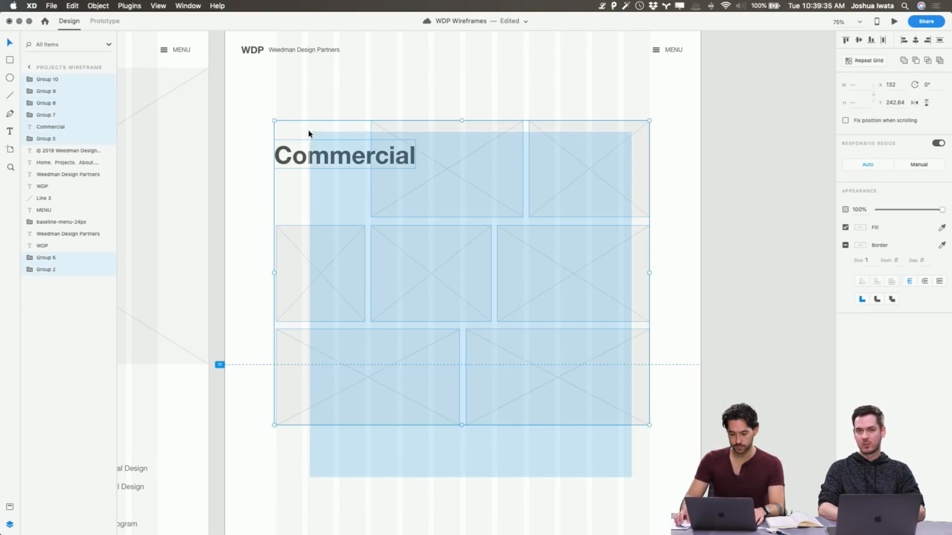
key("super+d")
left_click_drag(423, 136, 449, 469)
left_click(758, 446)
scroll(759, 446, "down", 1)
scroll(374, 245, "down", 5)
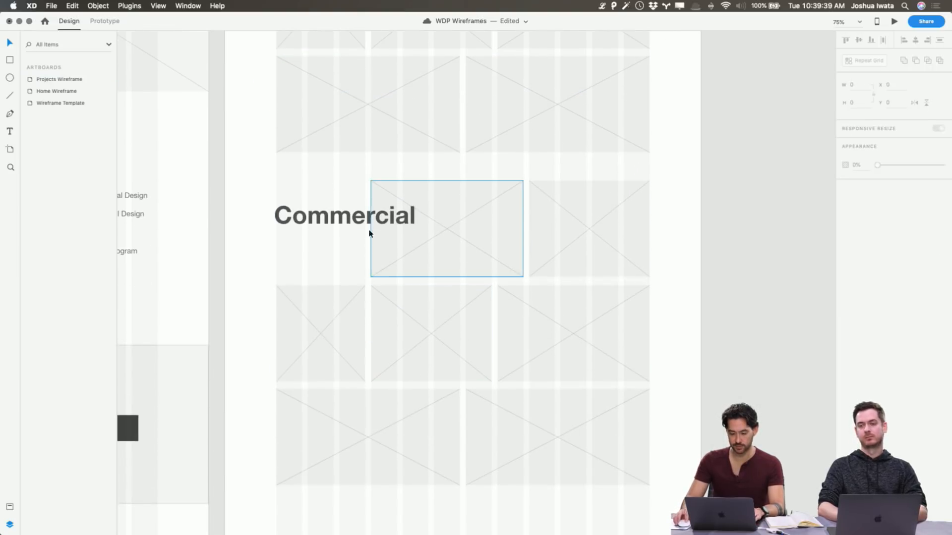
Change the heading of the duplicated section to Residential
left_click(347, 215)
double_click(347, 216)
type("Residential")
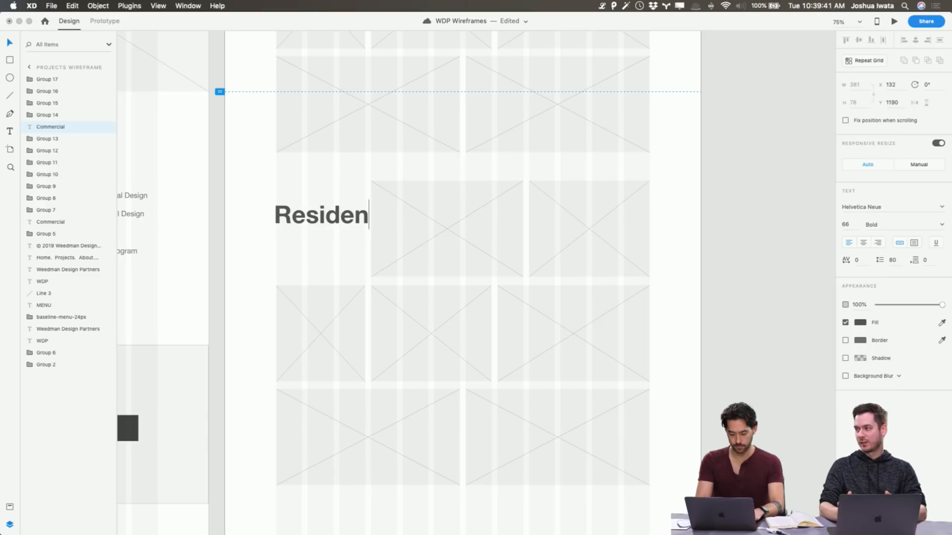
key("Escape")
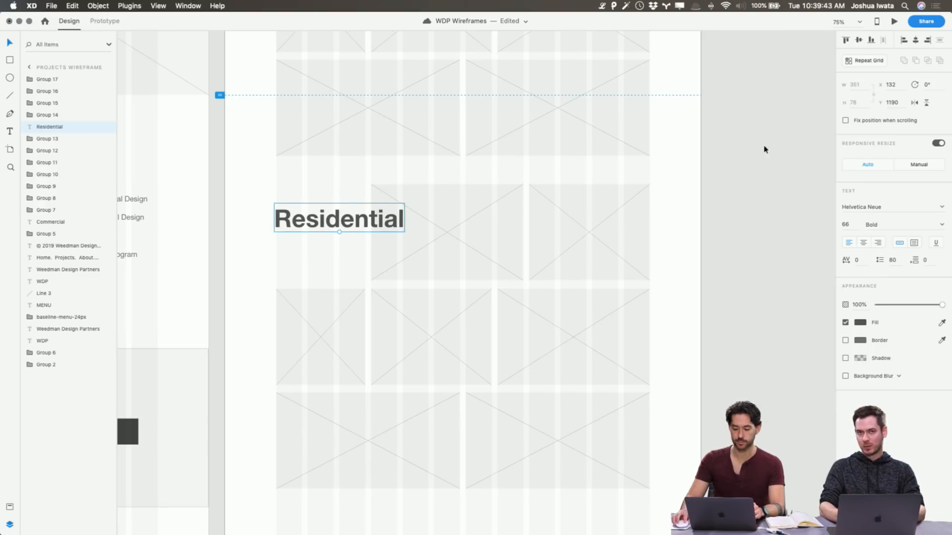
left_click(729, 187)
scroll(728, 186, "up", 1)
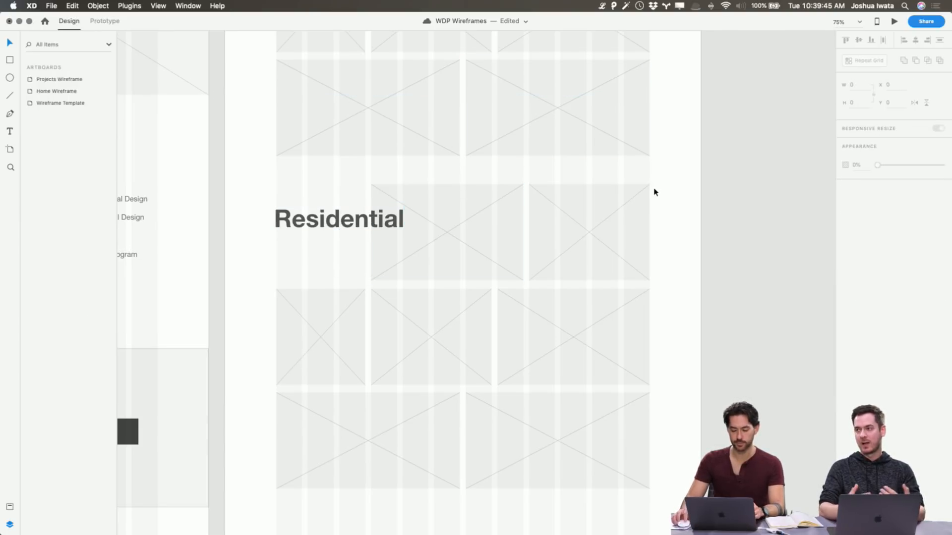
In the Residential section's second row, widen the left placeholder to four columns and narrow the middle one to three
left_click(449, 442)
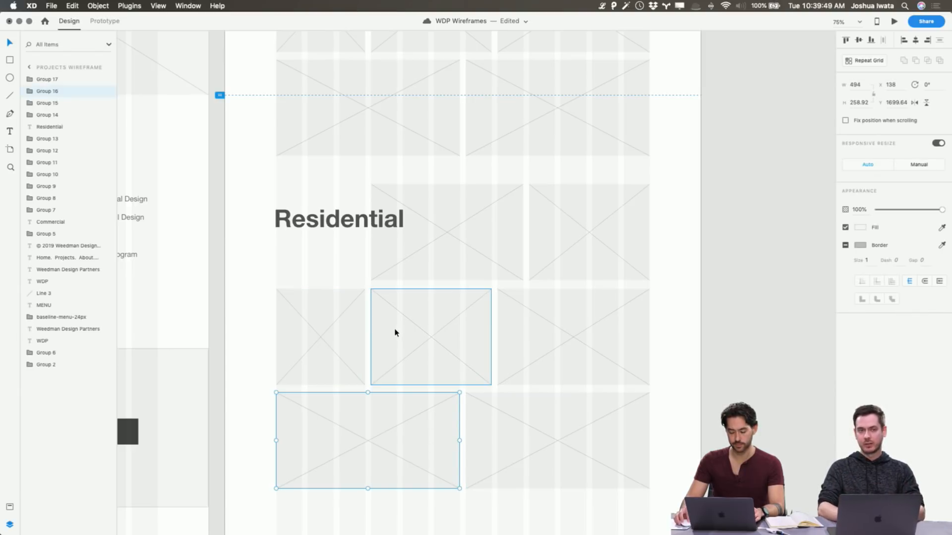
left_click(334, 323)
left_click_drag(334, 323, 363, 323)
left_click(464, 332)
In the Residential section's third row, widen the right placeholder to seven columns and narrow the left one to five
left_click(574, 453)
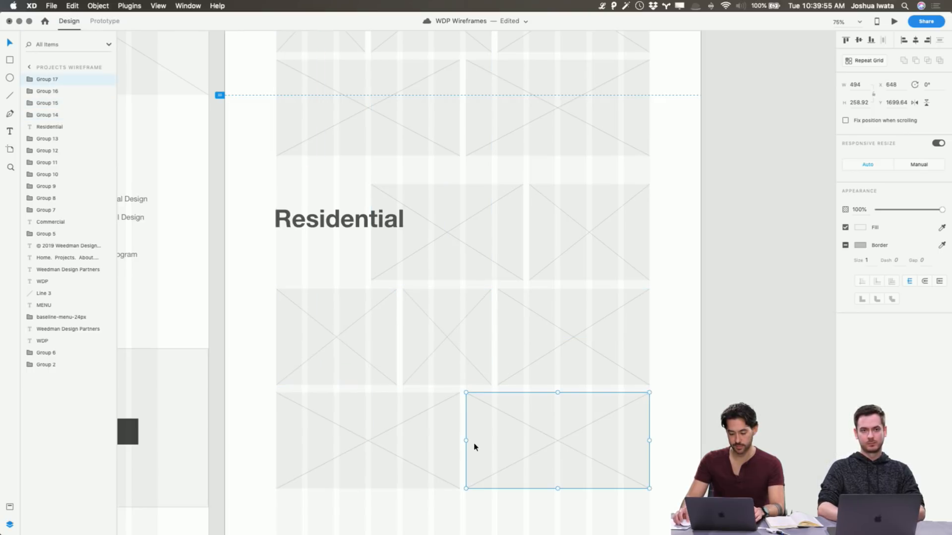
left_click_drag(467, 441, 433, 437)
left_click(431, 440)
left_click(698, 341)
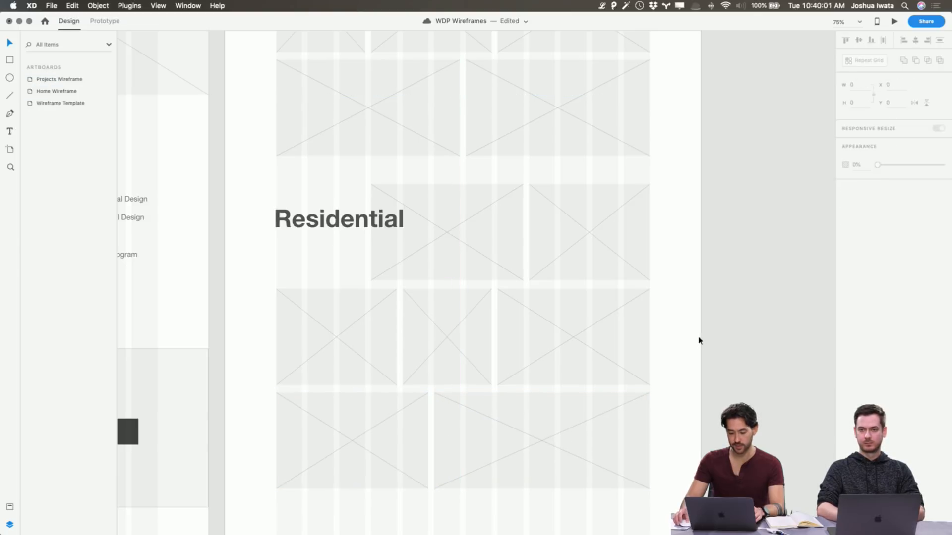
Switch to the WDP Blockframes document to examine the planned sections after Residential, and return to the Projects Wireframe
scroll(698, 341, "up", 5)
scroll(697, 341, "up", 3)
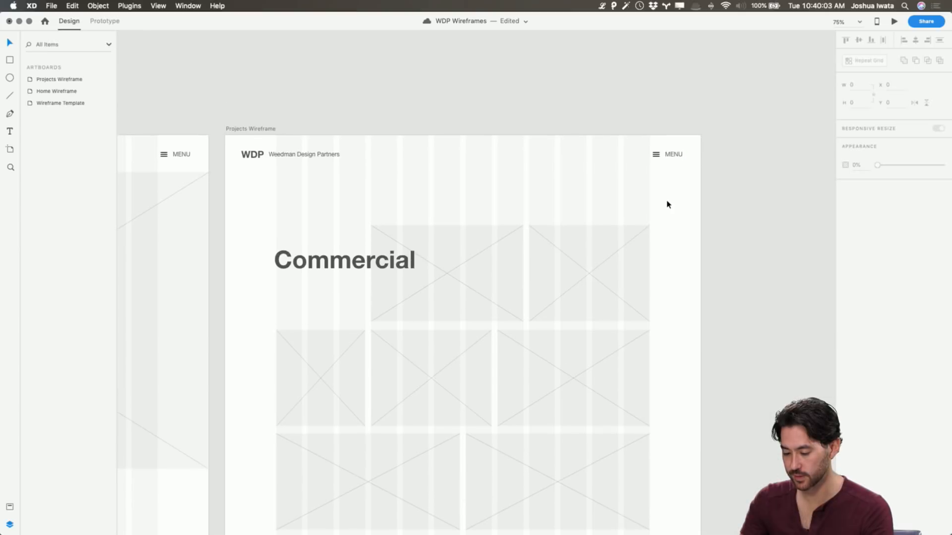
scroll(667, 204, "down", 2)
scroll(668, 204, "down", 1)
key("super+grave")
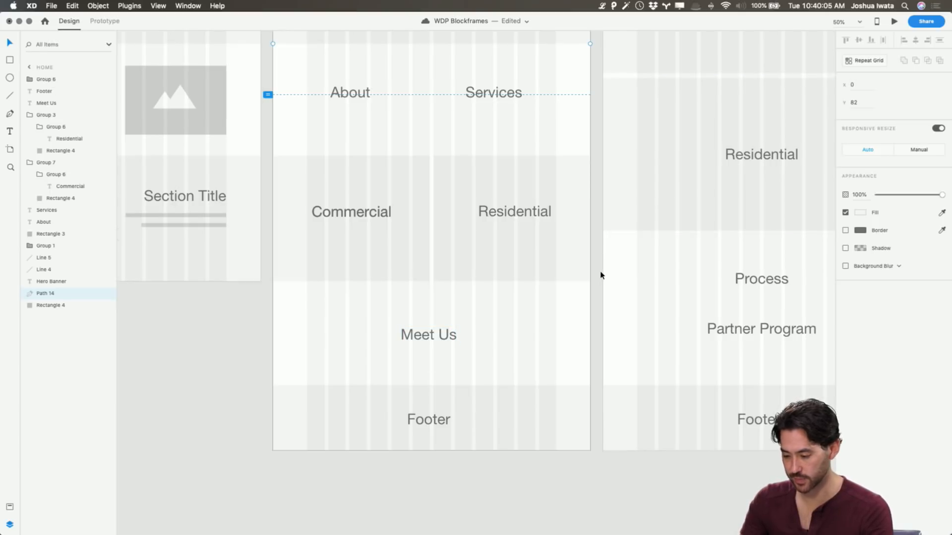
scroll(600, 275, "right", 5)
scroll(600, 275, "up", 3)
scroll(599, 273, "down", 4)
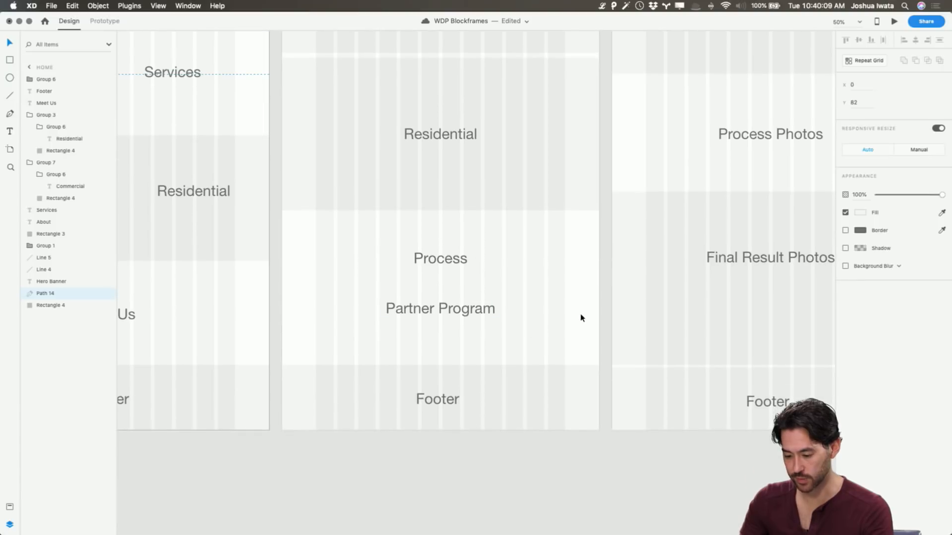
key("super+grave")
scroll(581, 317, "up", 1)
scroll(582, 317, "up", 3)
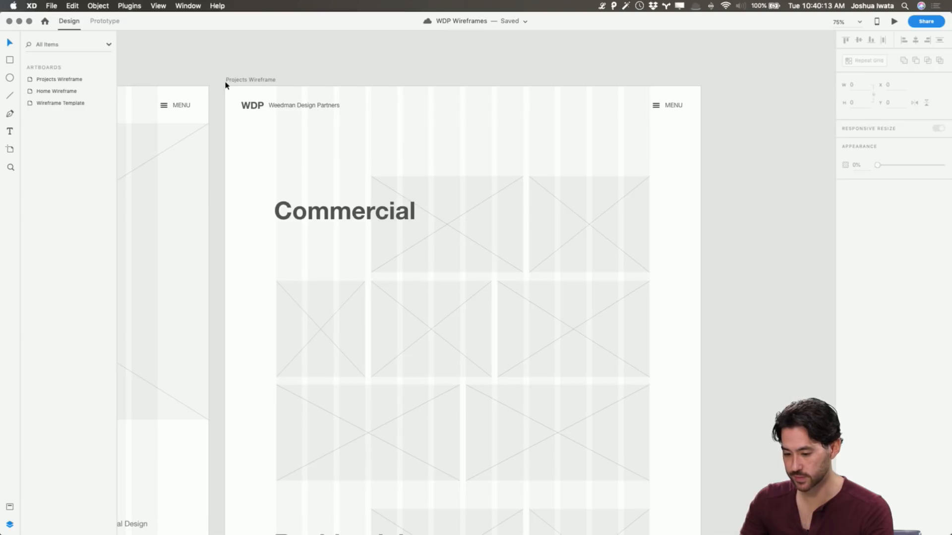
Preview the Projects Wireframe artboard and examine its Commercial and Residential sections
left_click(227, 80)
left_click(894, 22)
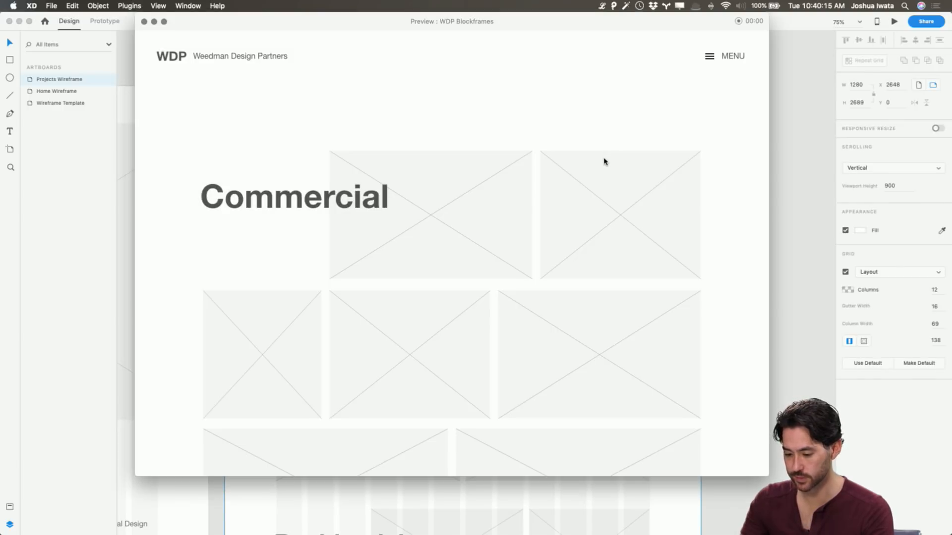
scroll(603, 162, "down", 10)
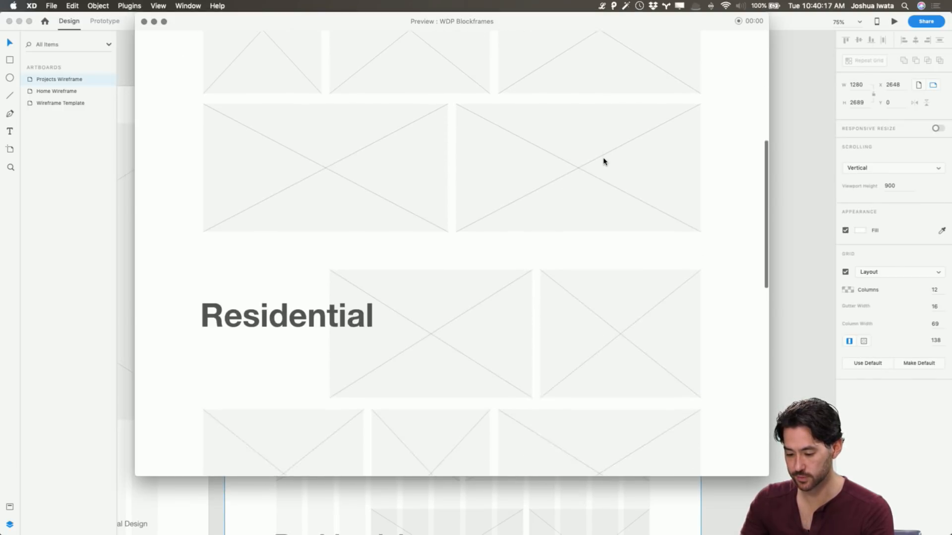
scroll(604, 161, "up", 10)
scroll(603, 160, "down", 8)
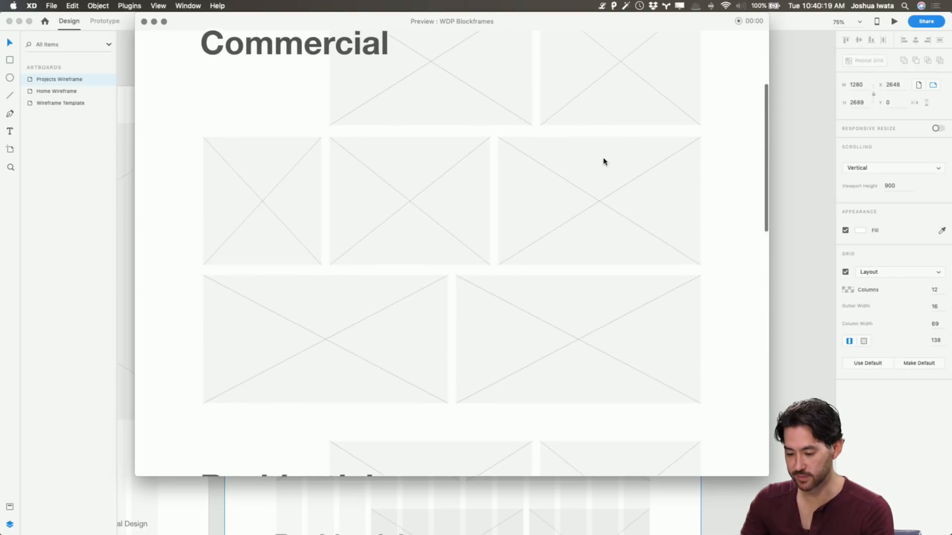
scroll(603, 160, "down", 8)
scroll(603, 160, "up", 9)
scroll(604, 160, "up", 5)
scroll(604, 160, "down", 4)
scroll(603, 160, "up", 5)
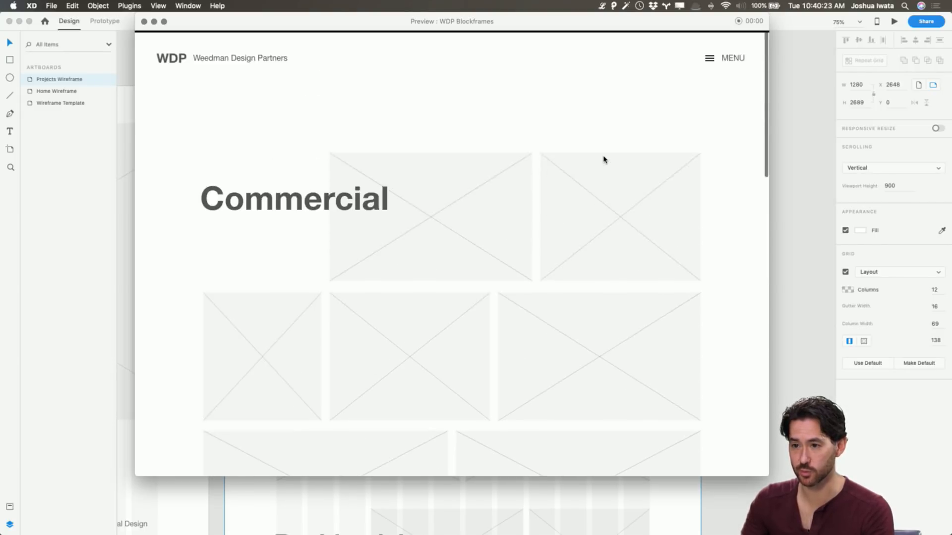
scroll(603, 159, "down", 6)
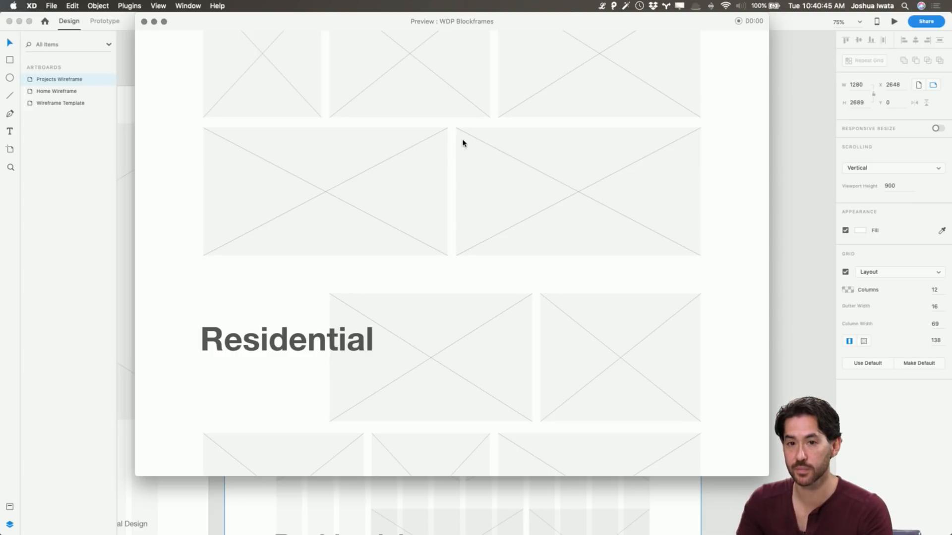
Close the preview and copy the H3 Header text from the Wireframe Template artboard
left_click(144, 22)
scroll(446, 187, "down", 10)
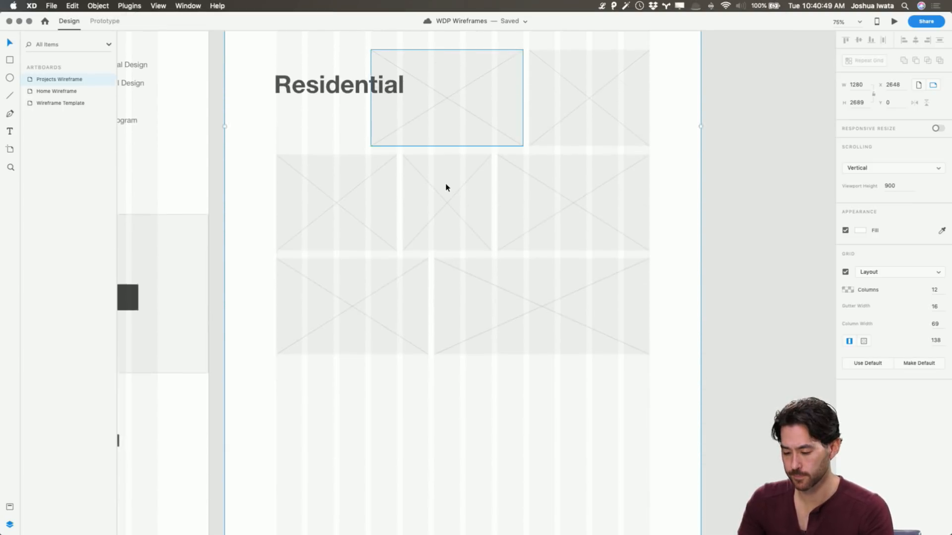
scroll(446, 187, "down", 5)
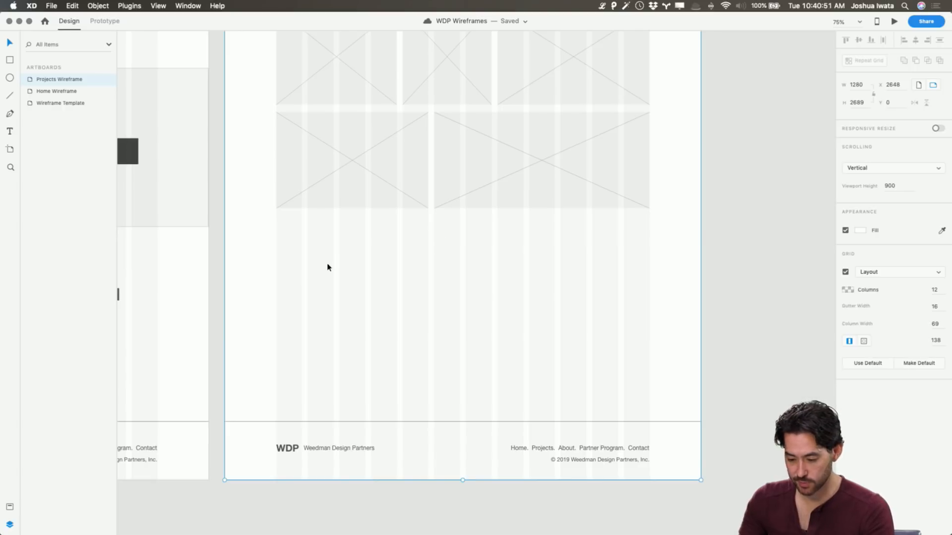
scroll(341, 263, "left", 12)
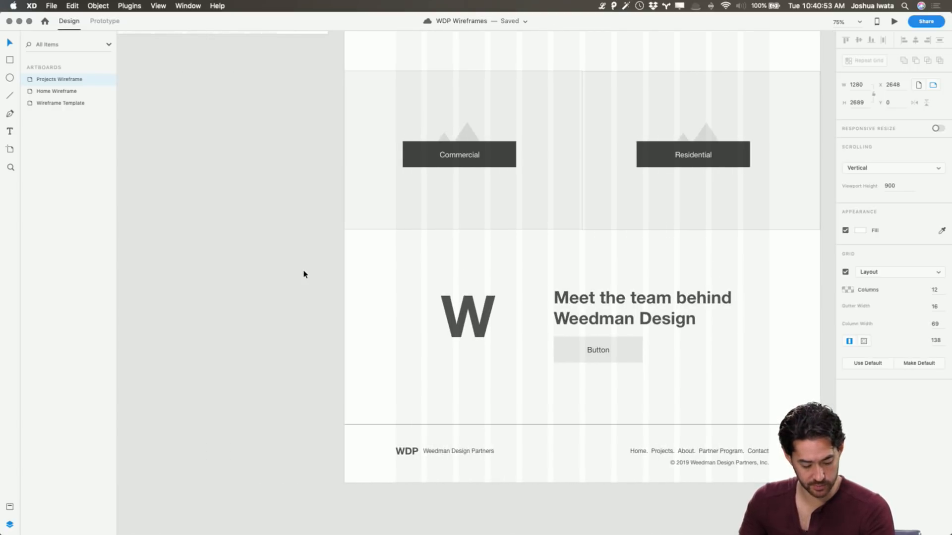
scroll(305, 274, "left", 5)
scroll(283, 270, "right", 9)
scroll(282, 270, "up", 5)
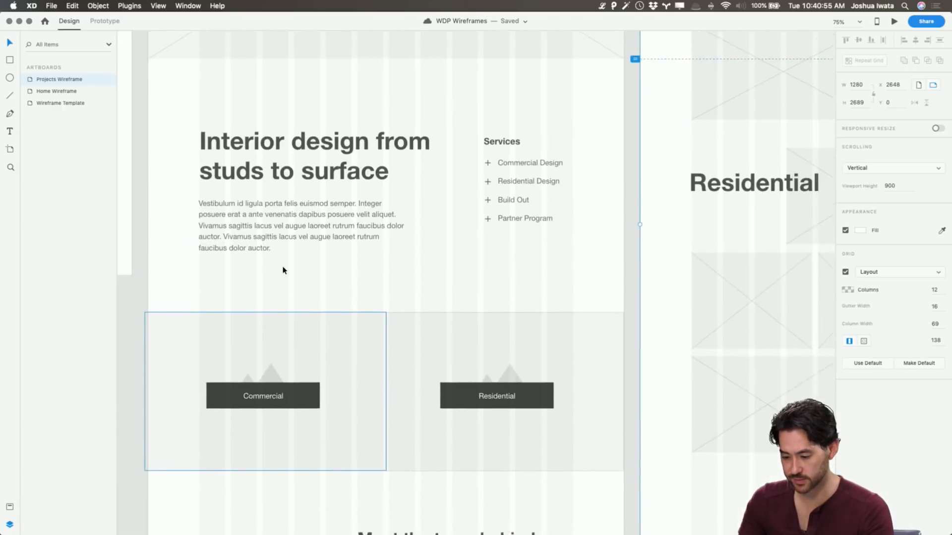
scroll(283, 270, "left", 10)
scroll(283, 270, "up", 5)
left_click(270, 307)
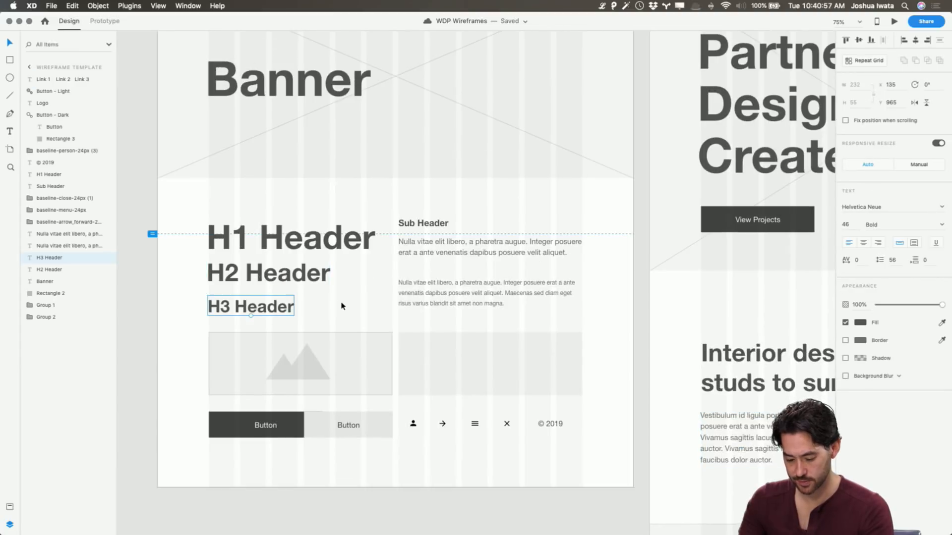
Paste the H3 Header into the Projects Wireframe and place it below the Residential grid, aligned with the first column
scroll(342, 306, "down", 15)
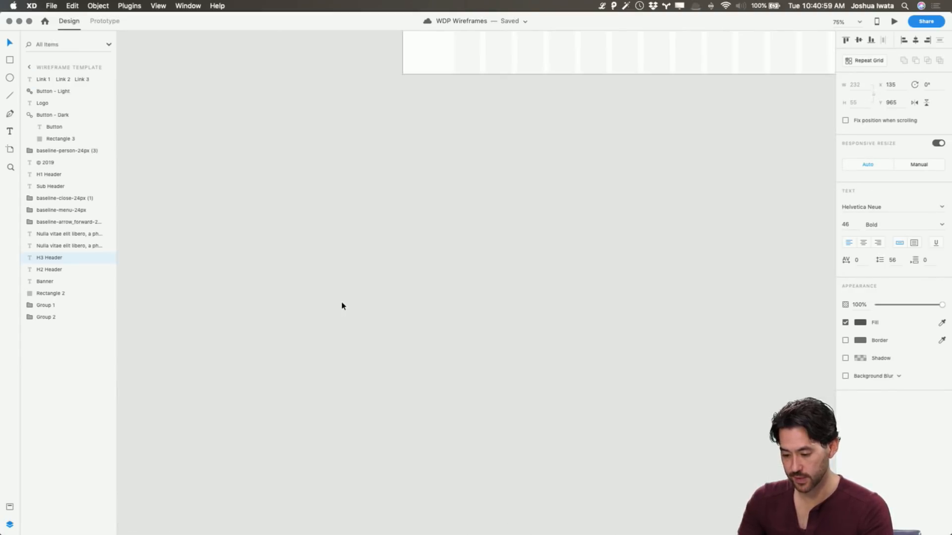
scroll(341, 305, "up", 10)
scroll(342, 306, "right", 8)
scroll(342, 306, "up", 5)
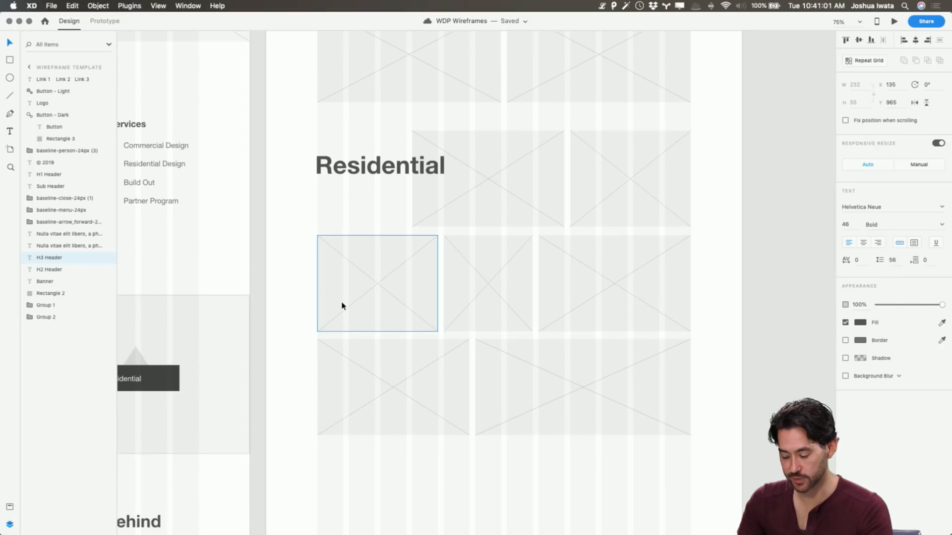
scroll(342, 308, "down", 1)
left_click(393, 355)
key("super+v")
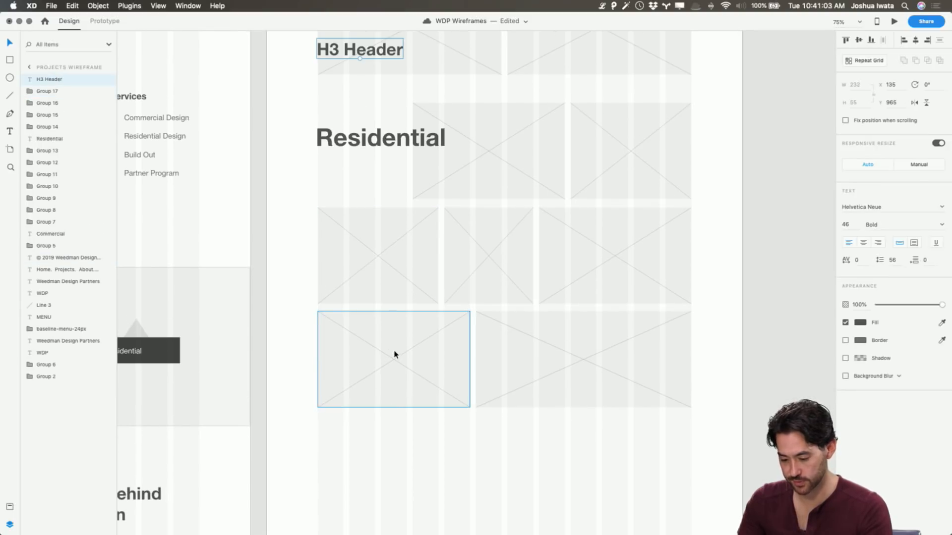
left_click_drag(385, 63, 405, 477)
scroll(405, 474, "down", 5)
left_click_drag(397, 352, 396, 381)
Duplicate the footer's divider line and place the copy between the Residential grid and the H3 Header
left_click(473, 498)
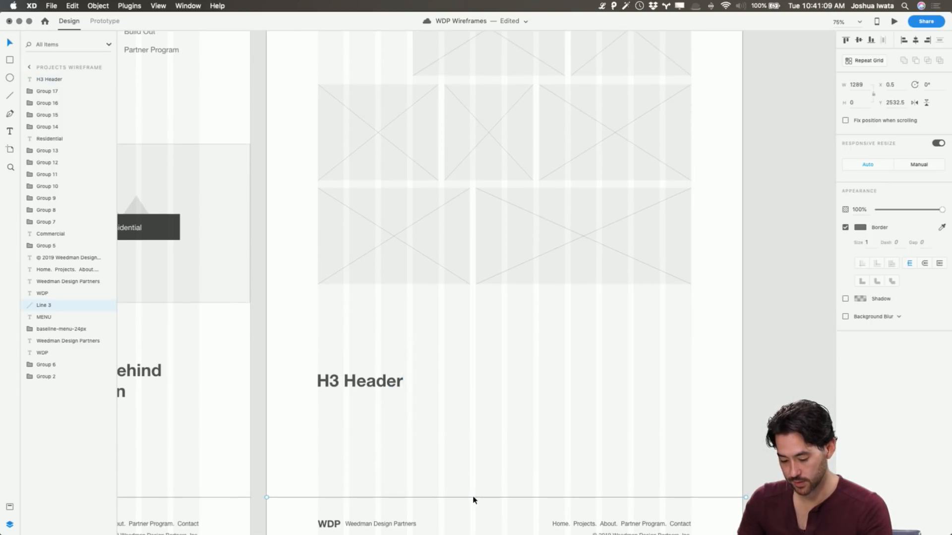
key("super+c")
key("super+v")
left_click_drag(472, 499, 474, 316)
left_click(510, 354)
scroll(510, 355, "up", 7)
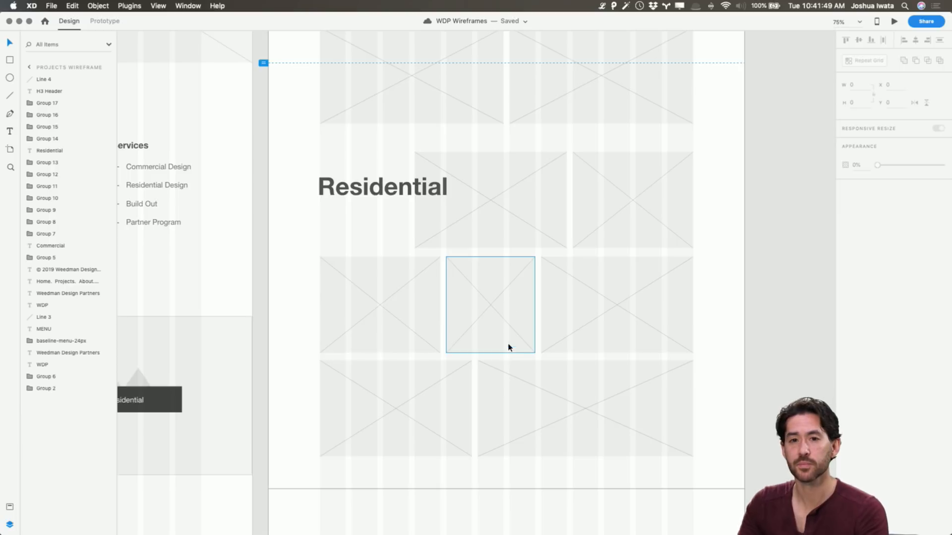
Change the H3 Header text below the Residential grid to "Our Process"
scroll(514, 318, "down", 10)
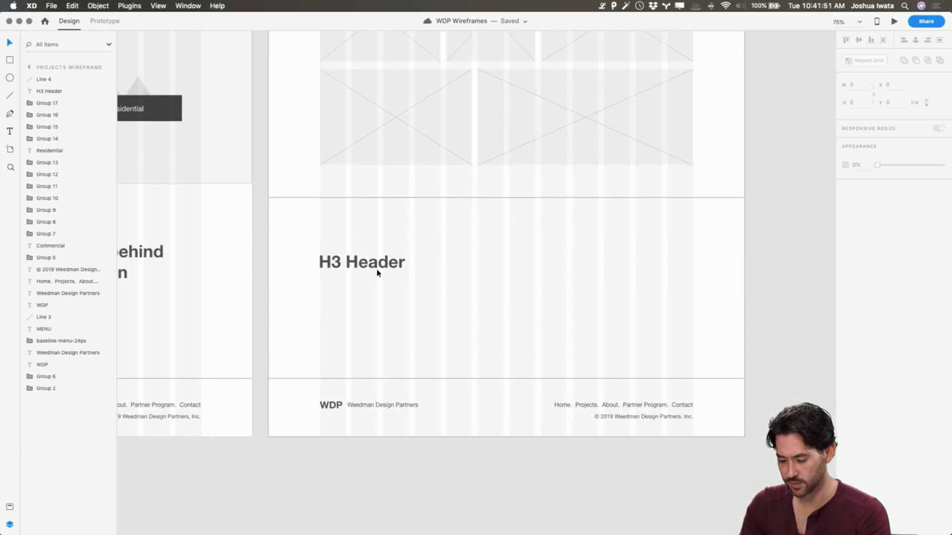
left_click(372, 263)
double_click(373, 263)
type("Our Process")
key("Escape")
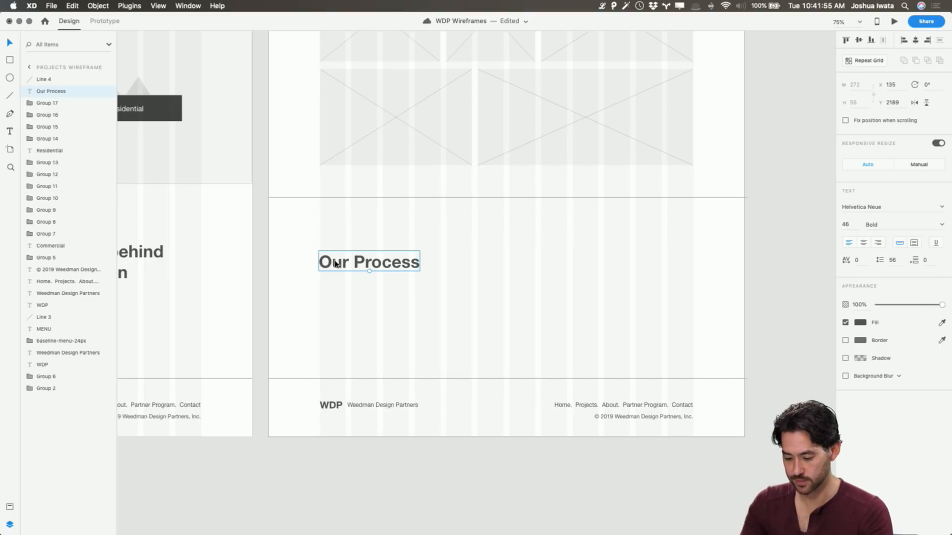
Extend the Projects Wireframe artboard downward to a height of about 3691
scroll(342, 263, "up", 10)
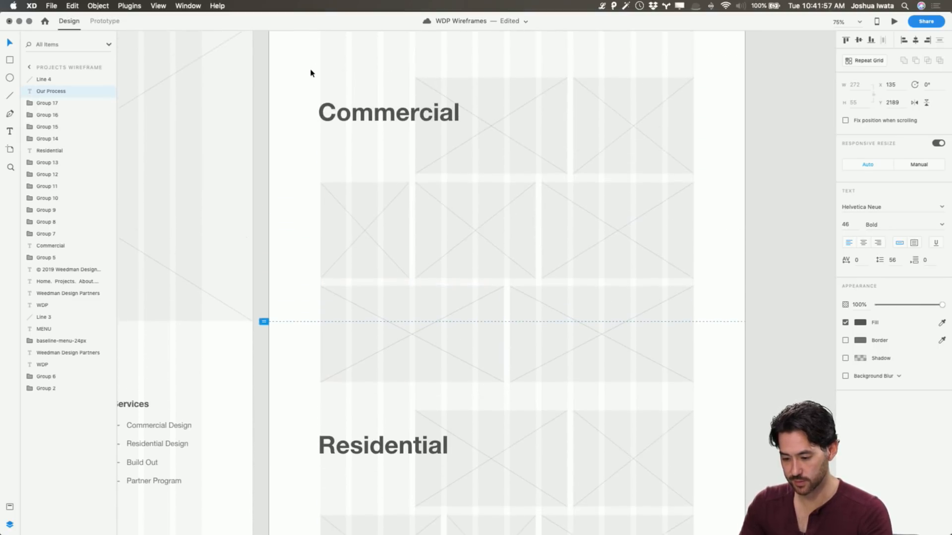
scroll(307, 69, "up", 4)
left_click(298, 58)
key("super+minus")
key("super+minus")
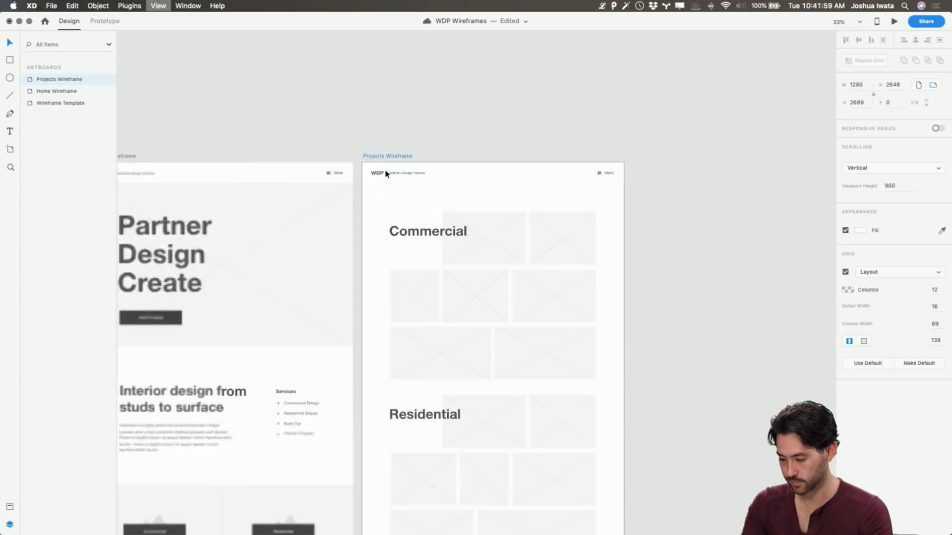
scroll(384, 174, "down", 10)
left_click_drag(479, 302, 483, 468)
Move the Projects Wireframe footer with its divider line down to about Y 3028 to make room below Our Process
left_click_drag(402, 266, 572, 330)
key("super+z")
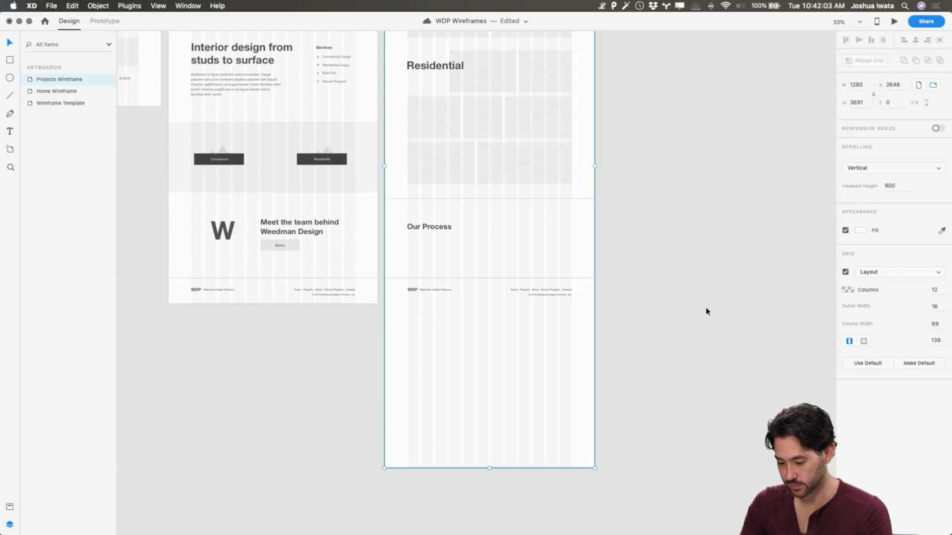
left_click_drag(409, 268, 559, 374)
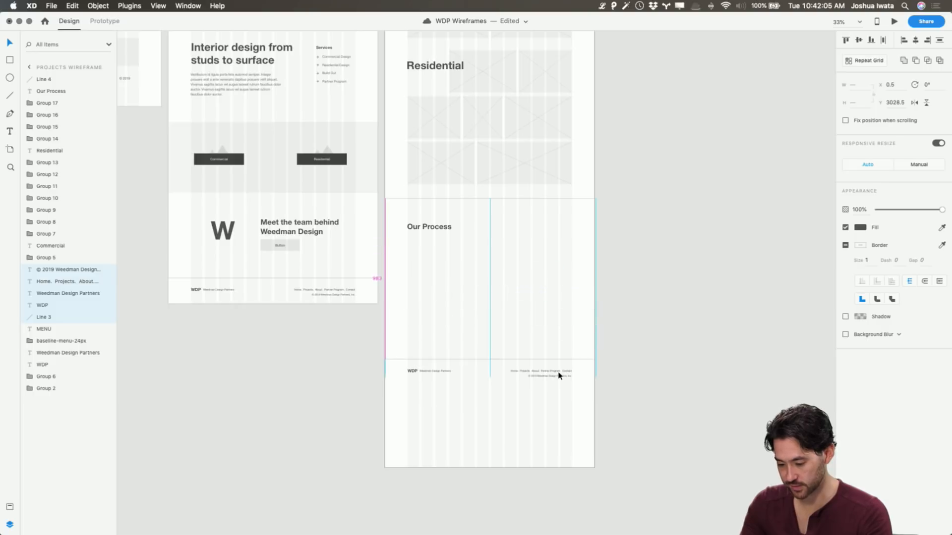
left_click(447, 278)
Copy the Home Wireframe's intro paragraph beside the Our Process heading, at X 562 and Y 2195
scroll(448, 284, "up", 3)
scroll(447, 284, "left", 2)
scroll(447, 283, "up", 2)
scroll(447, 283, "left", 1)
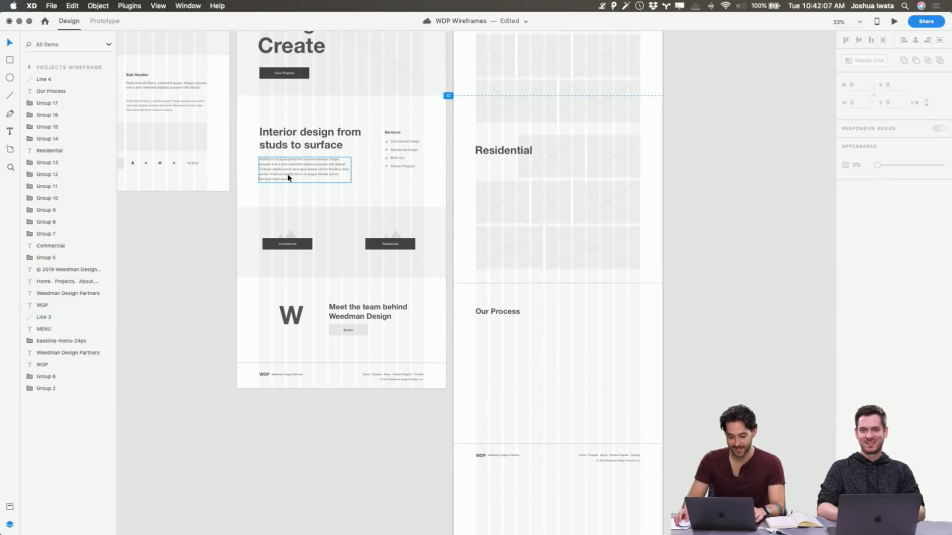
left_click(289, 177)
left_click_drag(289, 178, 590, 324)
key("shift+Right")
key("shift+Down")
key("shift+Down")
key("shift+Down")
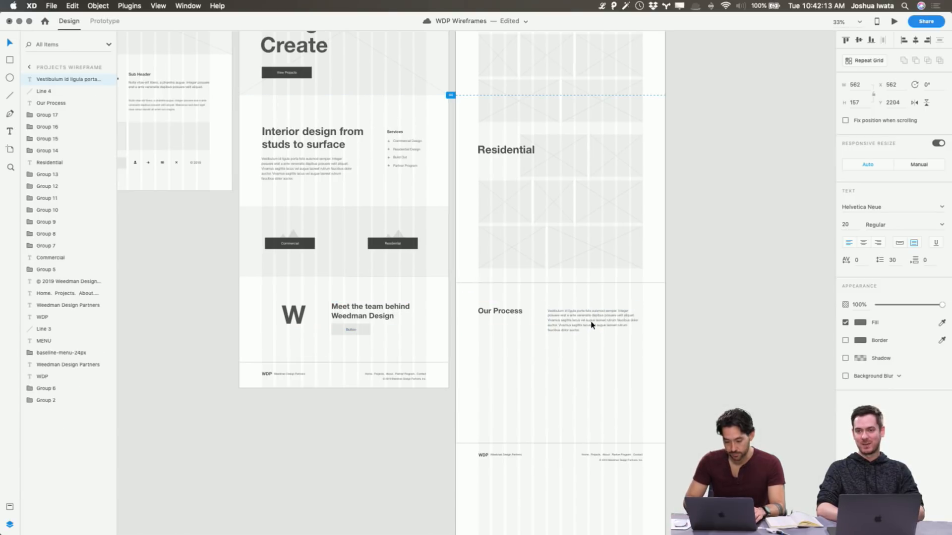
key("shift+Up")
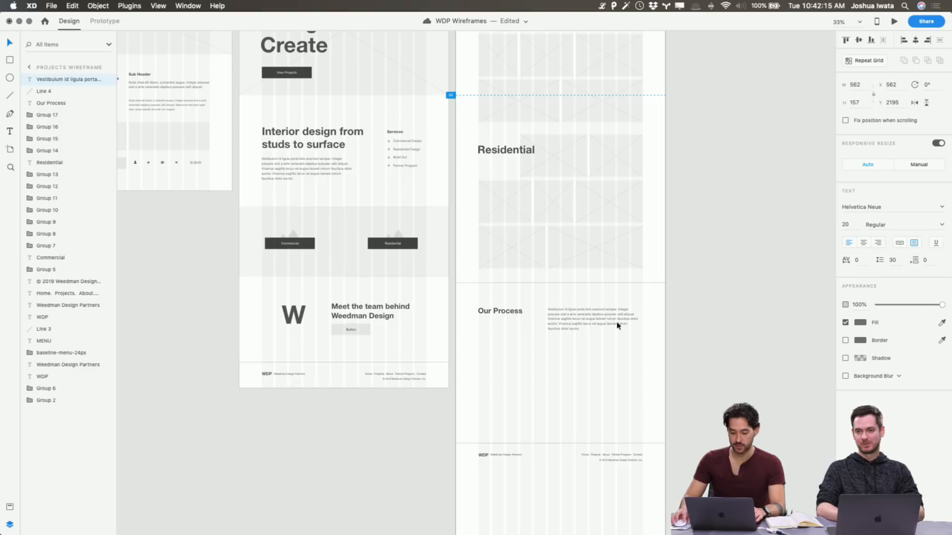
Move the Our Process paragraph down to Y 2205 so its first line aligns with the heading
left_click(684, 328)
key("super+equal")
key("super+equal")
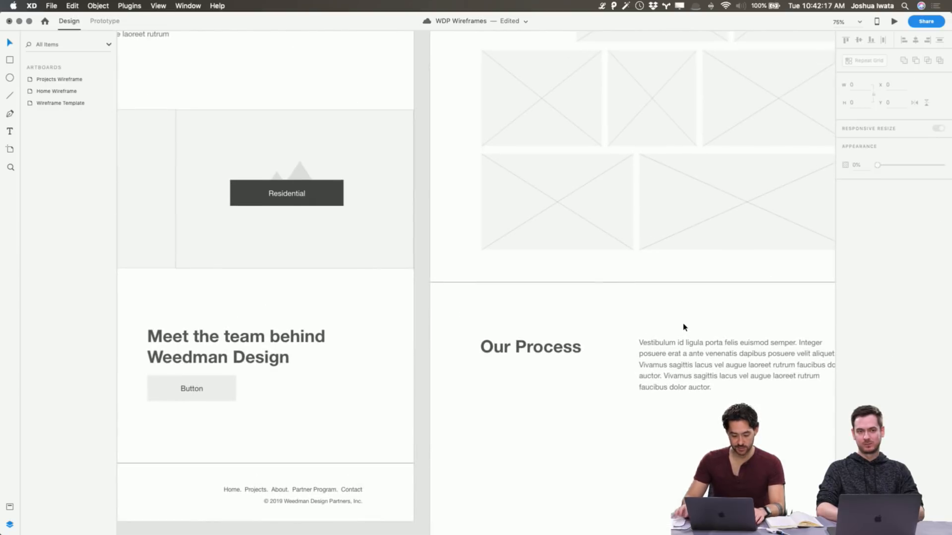
key("super+equal")
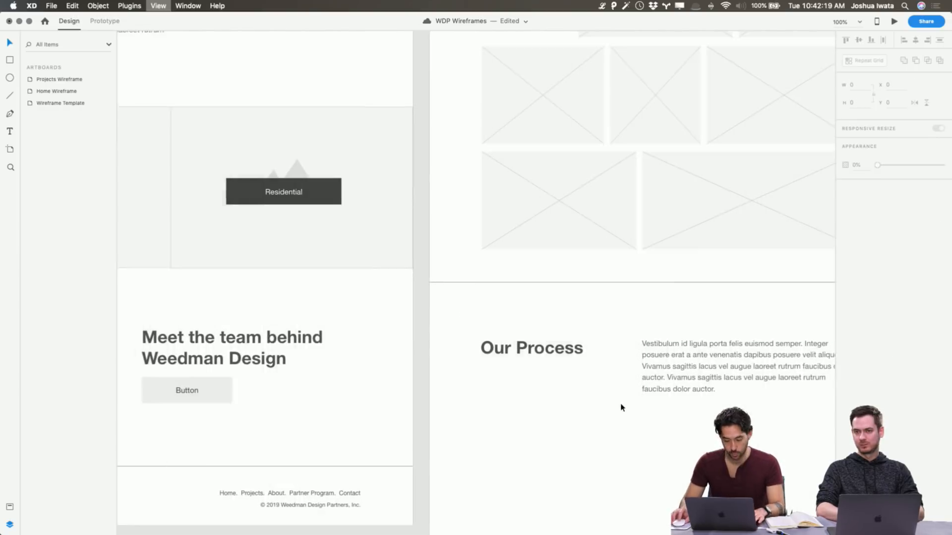
scroll(621, 408, "right", 2)
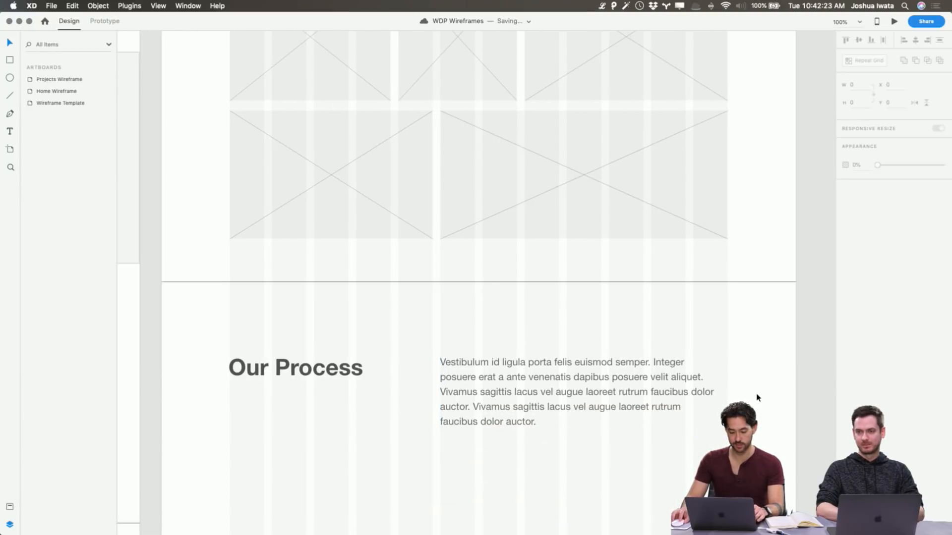
scroll(757, 397, "down", 5)
left_click(502, 267)
Examine the Our Process paragraph and heading zoomed to the selection, at 200% and at 100%
key("super+3")
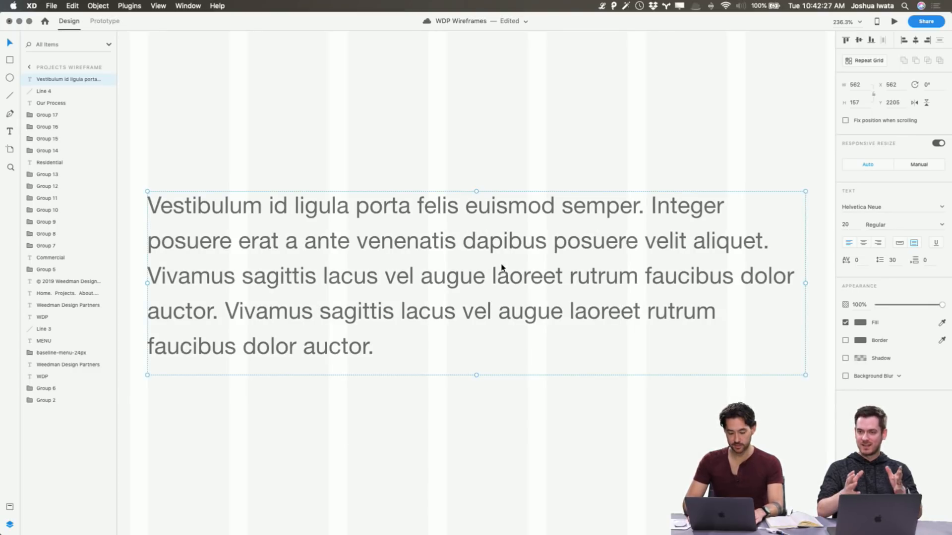
key("super+minus")
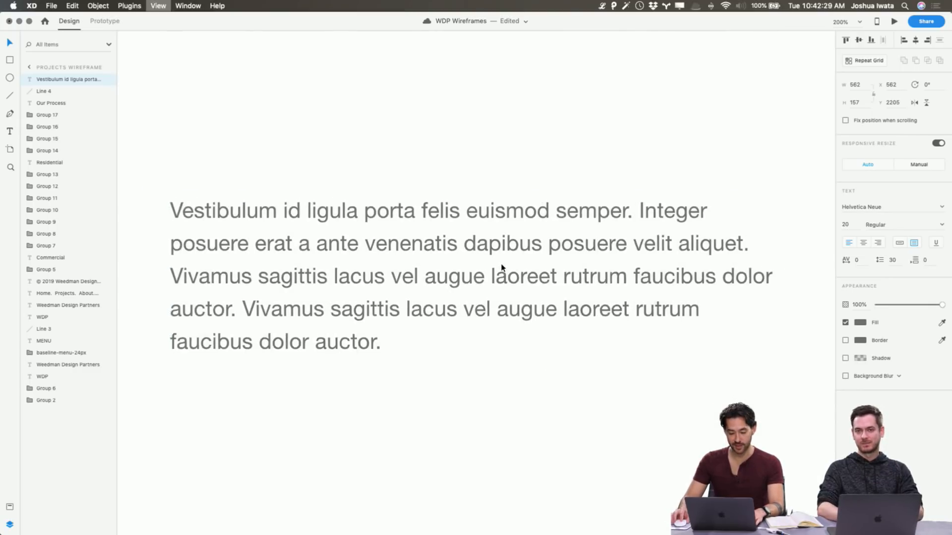
key("super+1")
key("super+2")
key("super+1")
scroll(501, 268, "left", 2)
scroll(502, 268, "right", 1)
key("super+1")
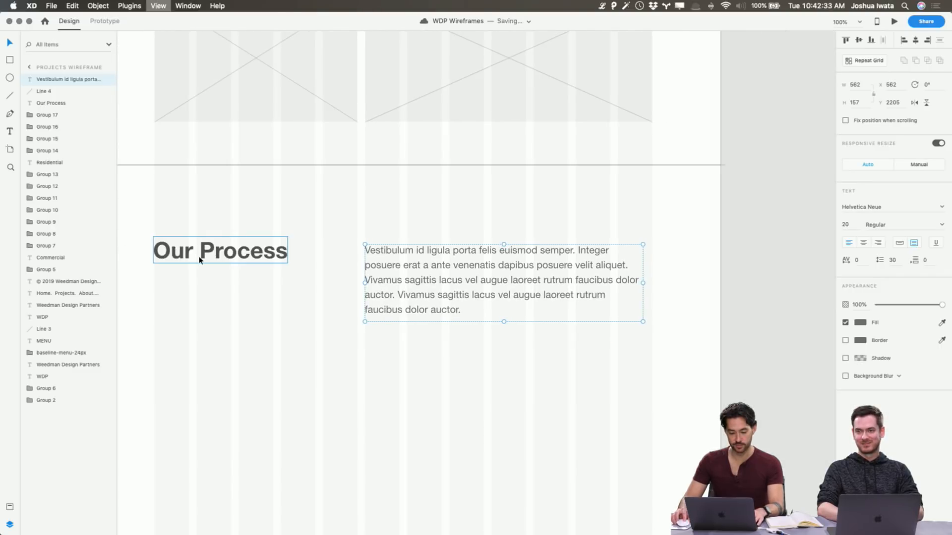
key("super+2")
key("super+shift+apostrophe")
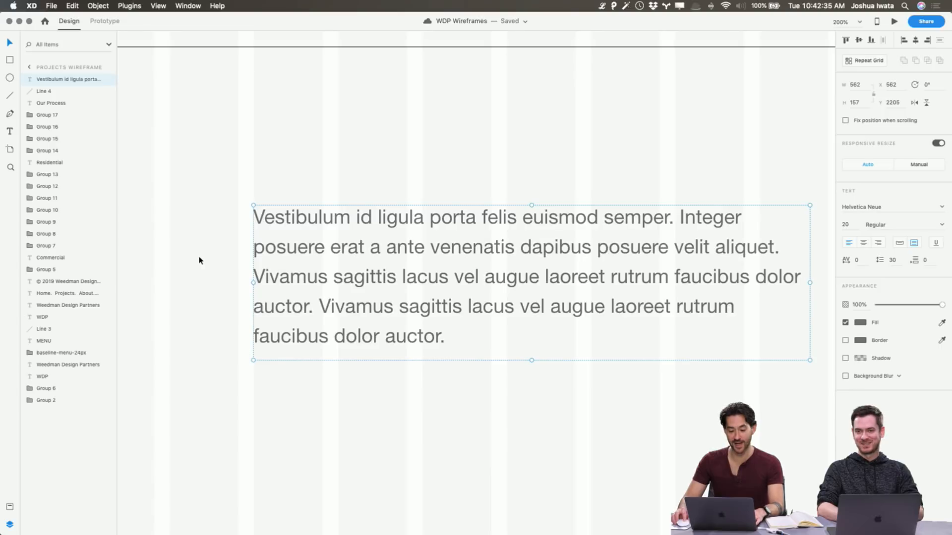
scroll(200, 261, "right", 3)
scroll(199, 261, "left", 1)
key("super+1")
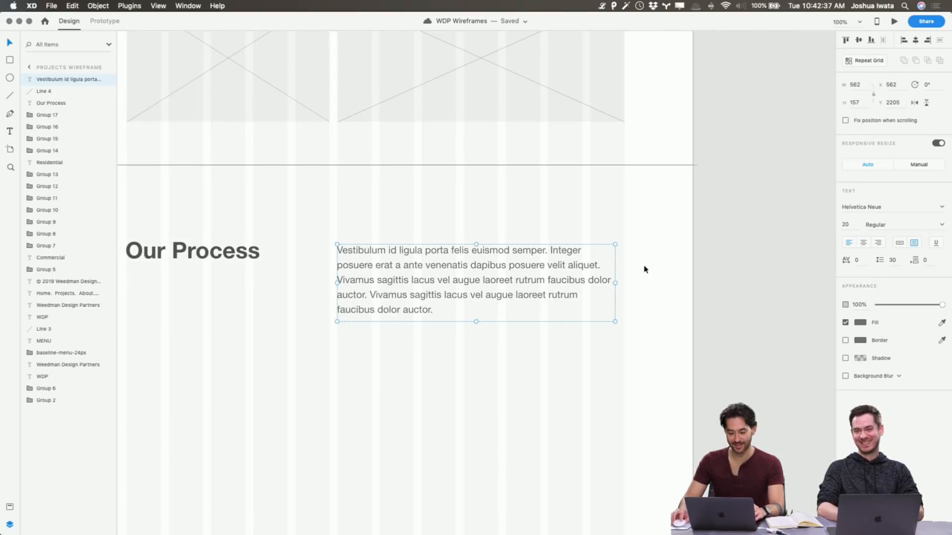
left_click(733, 275)
scroll(648, 322, "left", 5)
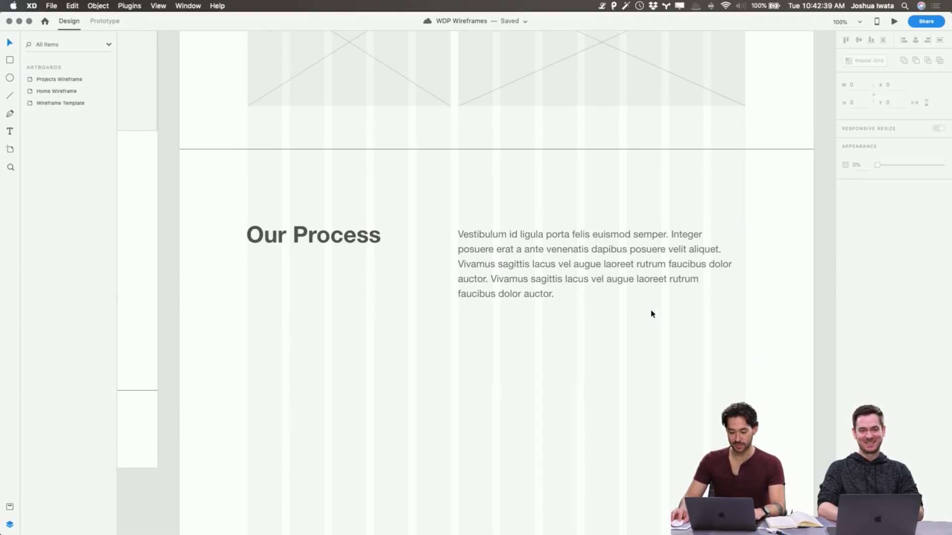
Duplicate the Our Process heading and its paragraph and place the copies directly below the originals
scroll(651, 314, "down", 2)
left_click_drag(220, 194, 325, 216)
left_click_drag(420, 246, 567, 355)
key("super+d")
Change the duplicated heading to "Partner Program" and move it down slightly to align with its paragraph
left_click(343, 339)
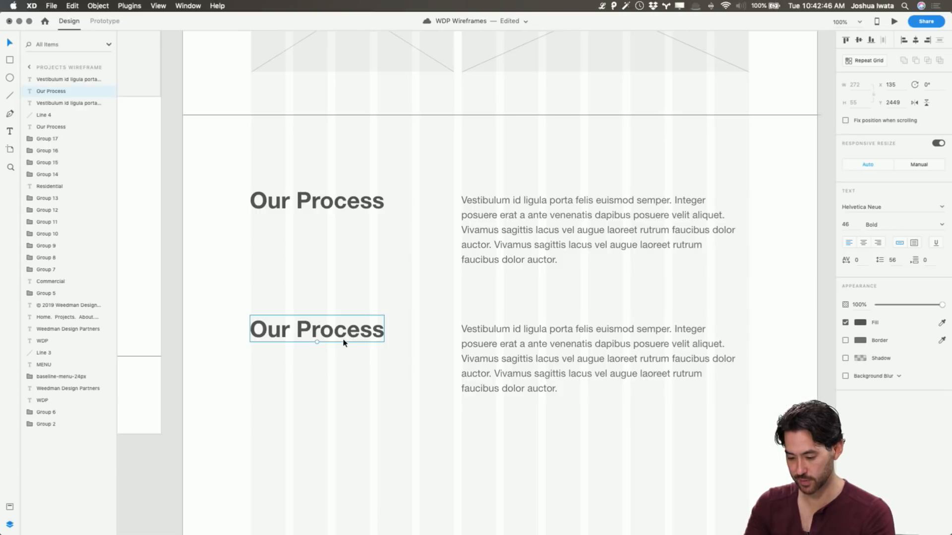
key("Return")
type("Partner Program")
key("Escape")
left_click(449, 342)
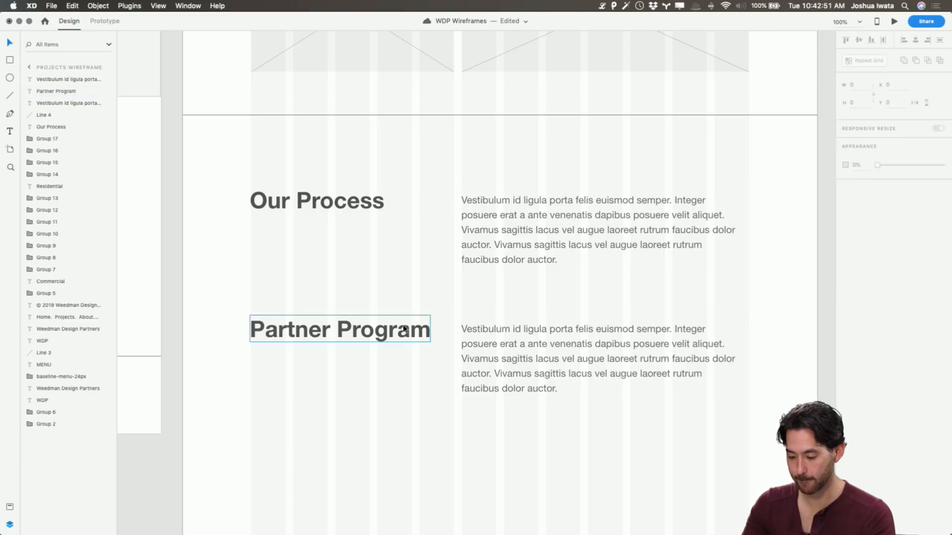
left_click_drag(389, 337, 389, 341)
left_click(403, 294)
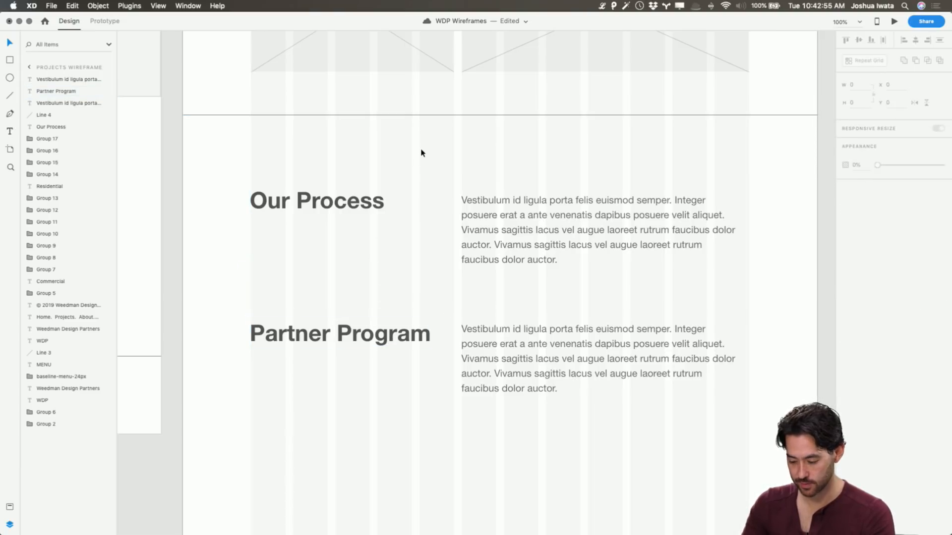
Move the footer and its divider line up closer to the Partner Program section
key("super+minus")
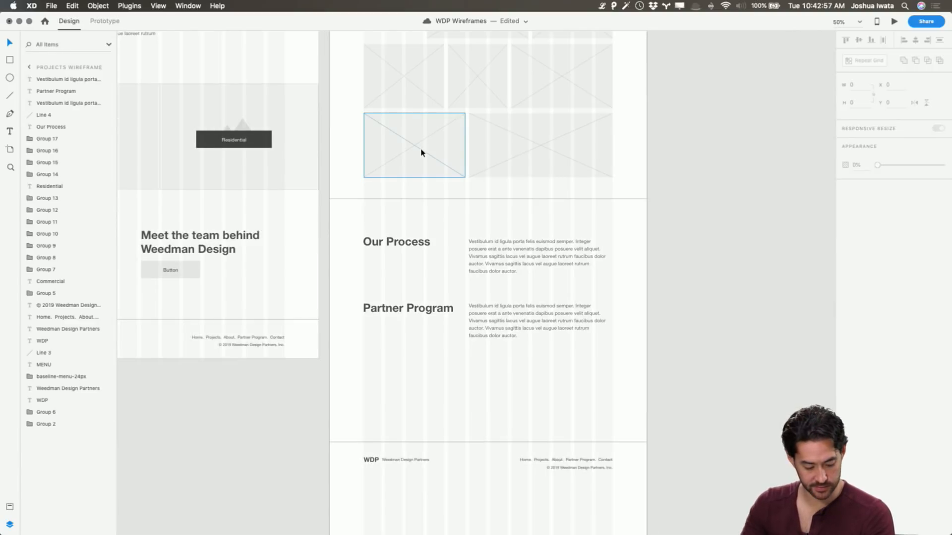
left_click_drag(357, 409, 580, 399)
left_click(678, 299)
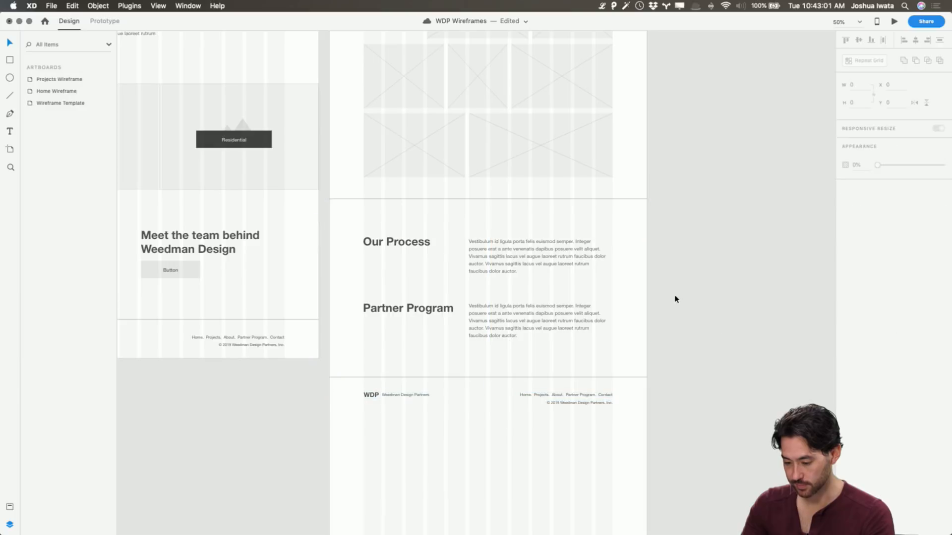
Shorten the Projects Wireframe artboard so that its lower edge ends just below the footer text
scroll(676, 298, "up", 10)
scroll(360, 87, "up", 5)
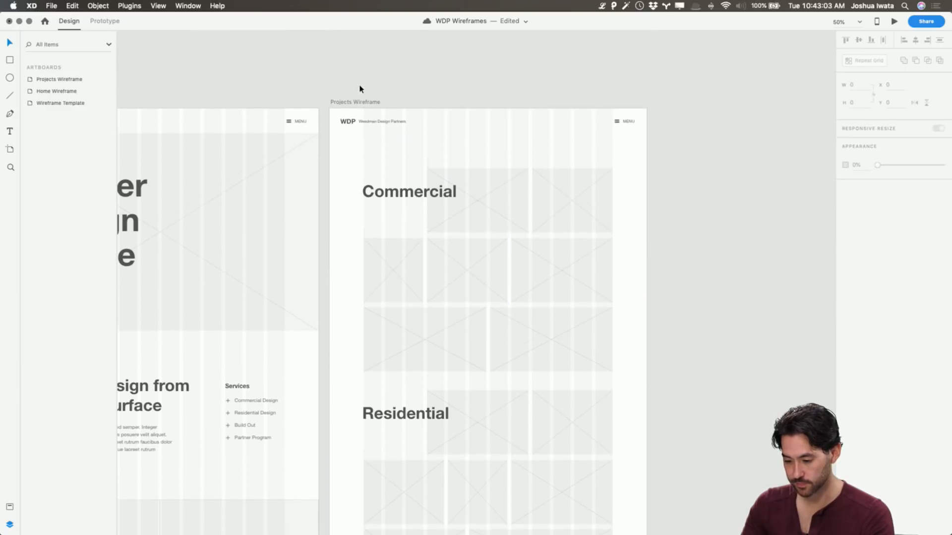
left_click(361, 108)
scroll(406, 250, "down", 15)
scroll(406, 255, "down", 3)
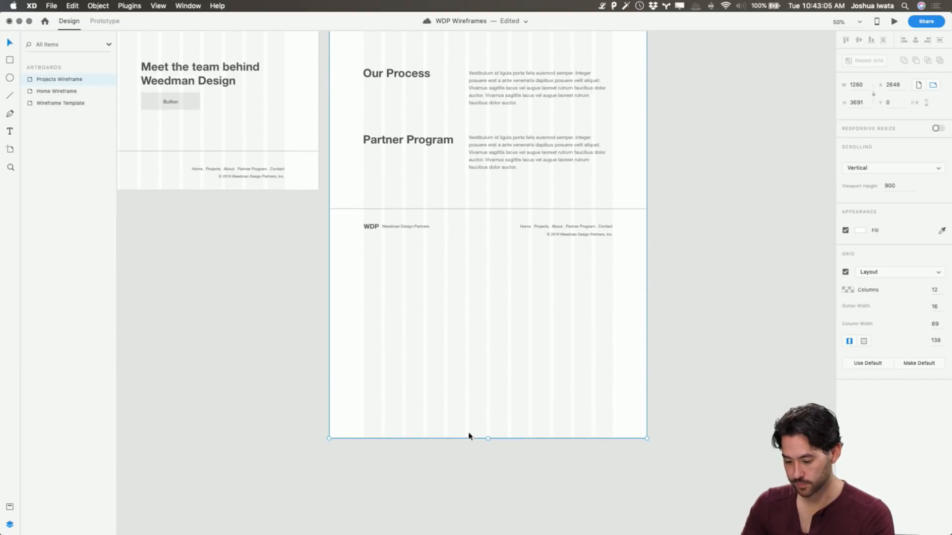
left_click_drag(487, 437, 498, 248)
left_click(490, 268)
Group the footer logo, company name, links and copyright text on the Projects Wireframe and make the group a symbol
left_click_drag(352, 221, 629, 248)
key("super+g")
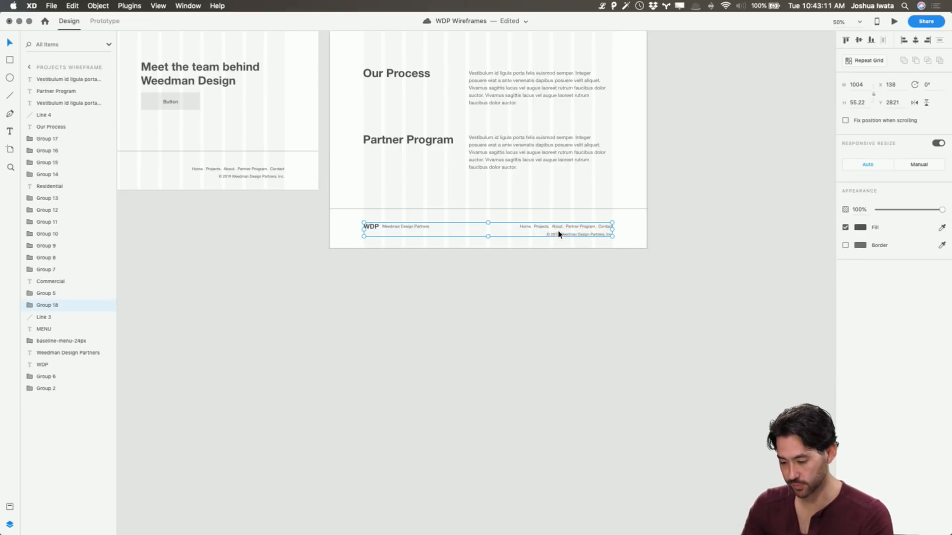
right_click(562, 227)
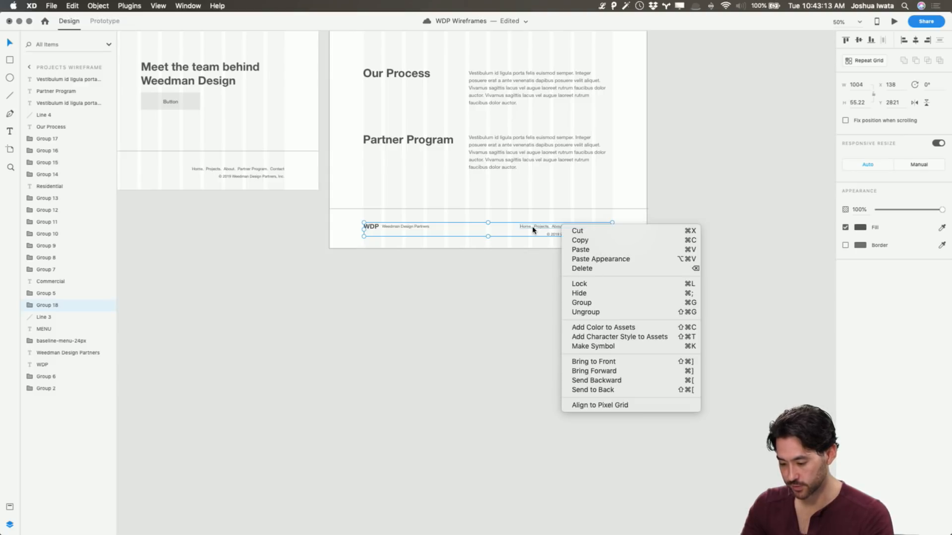
key("Escape")
left_click(94, 5)
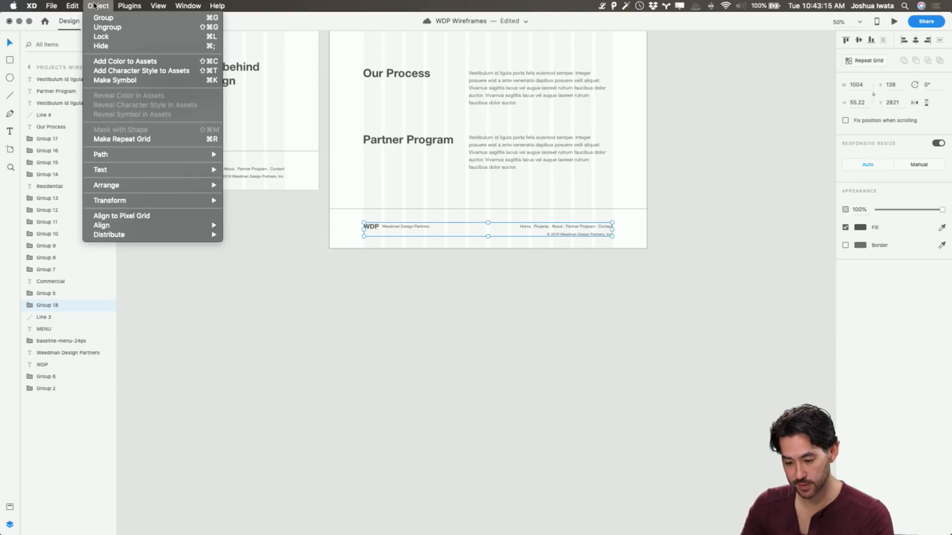
left_click(121, 81)
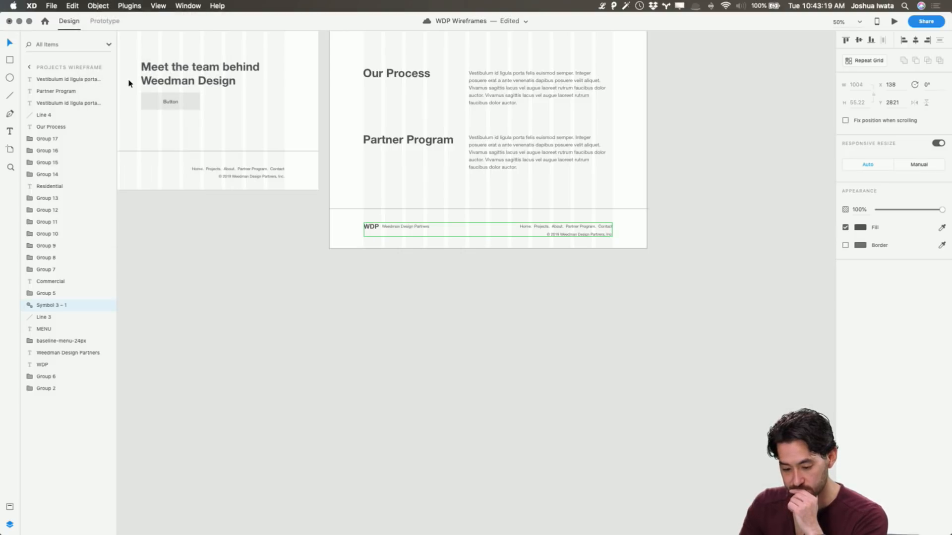
Rename the new footer symbol as "Footer"
double_click(49, 306)
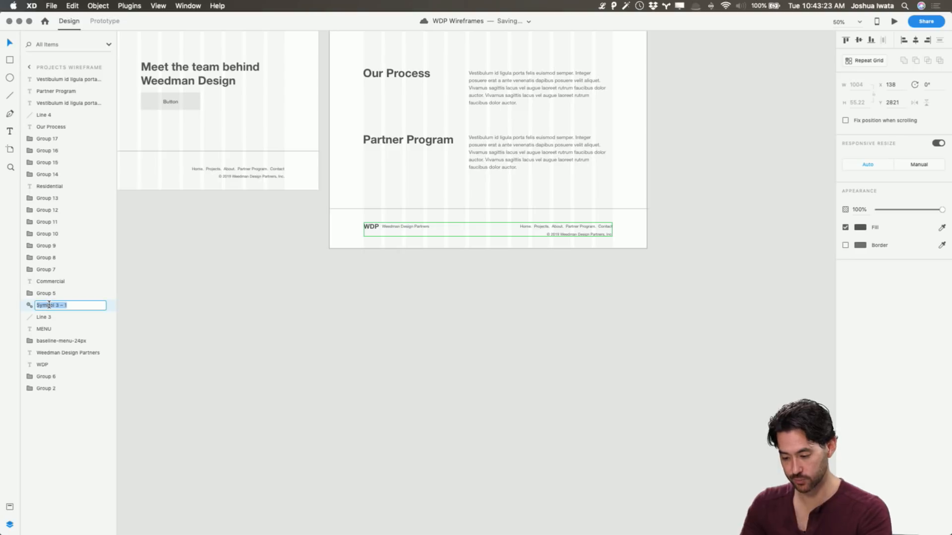
type("Footer")
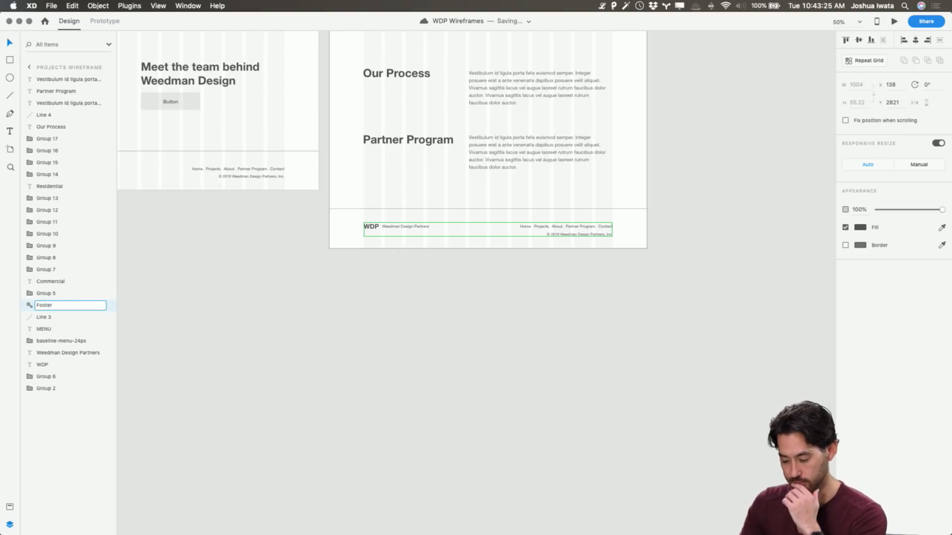
left_click(251, 311)
Replace the loose footer text on the Home Wireframe with a copy of the Footer symbol below the divider line, and save the document
left_click(384, 224)
key("super+c")
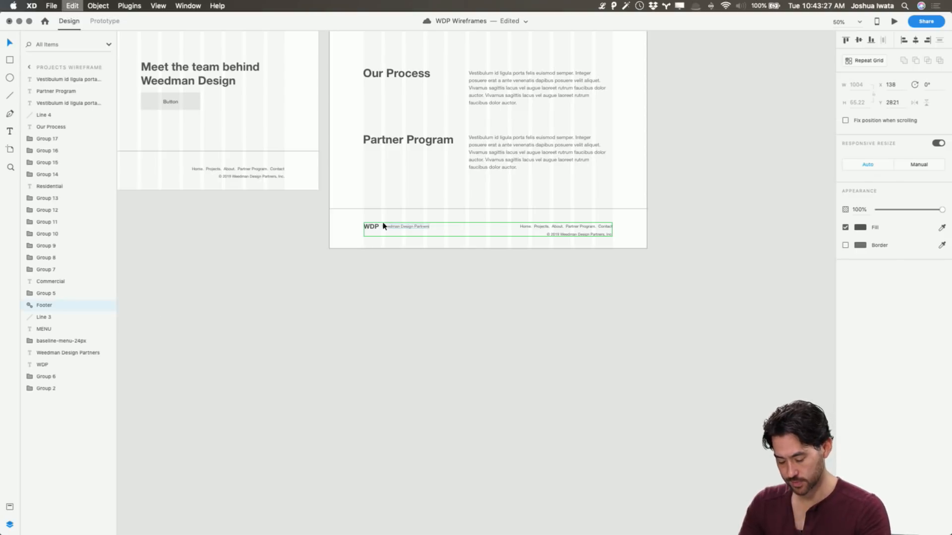
scroll(384, 225, "left", 5)
left_click_drag(518, 201, 274, 162)
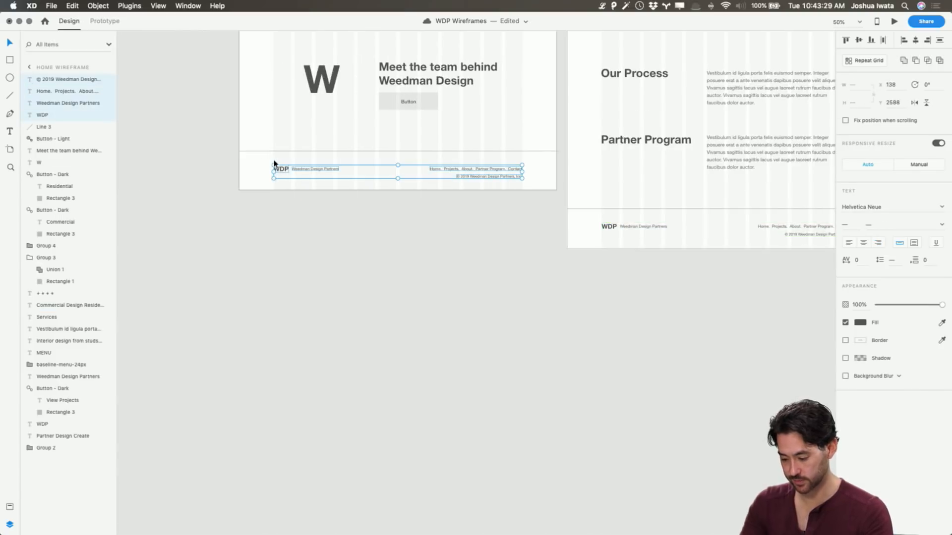
key("Delete")
key("super+v")
left_click_drag(329, 106, 327, 171)
left_click(358, 214)
key("super+s")
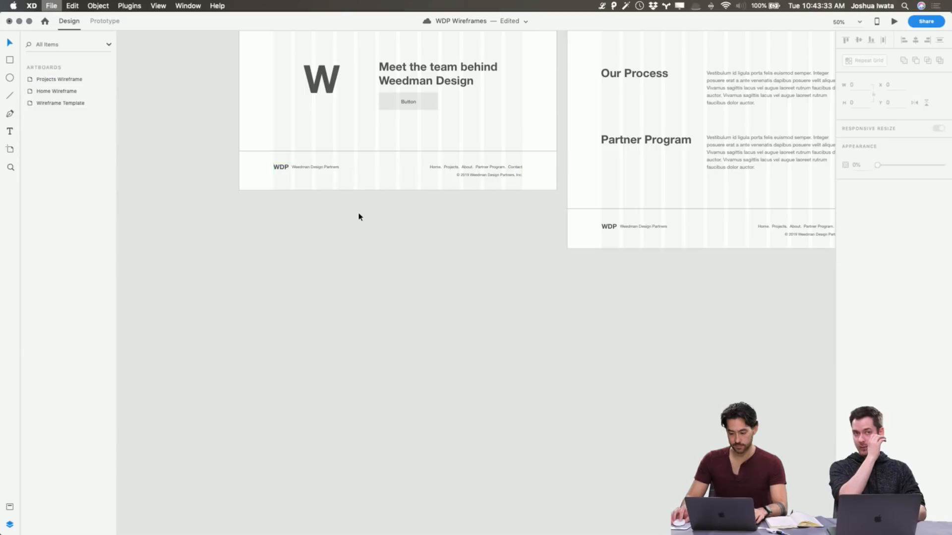
Review the Home and Projects wireframes from their footers up to the headers and back down
scroll(359, 217, "right", 5)
scroll(359, 217, "up", 5)
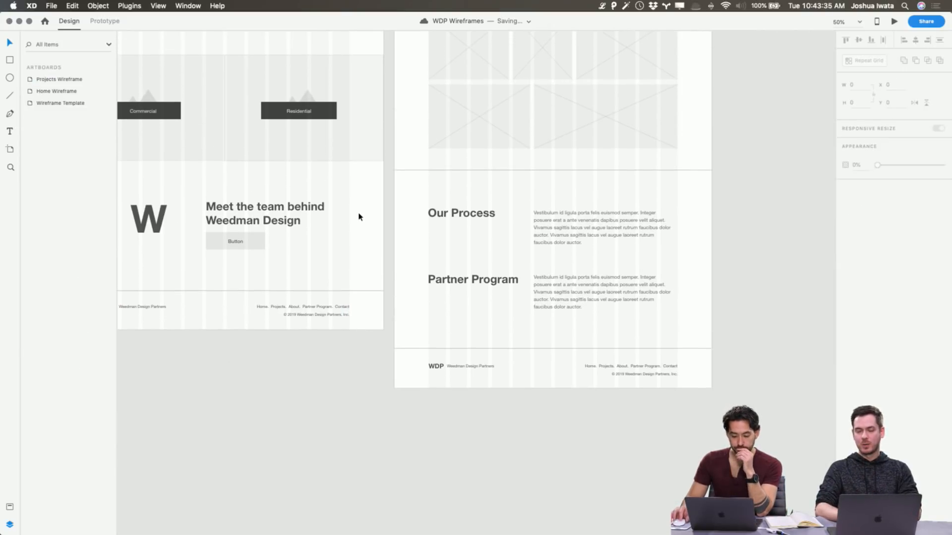
scroll(359, 217, "up", 8)
scroll(359, 217, "left", 3)
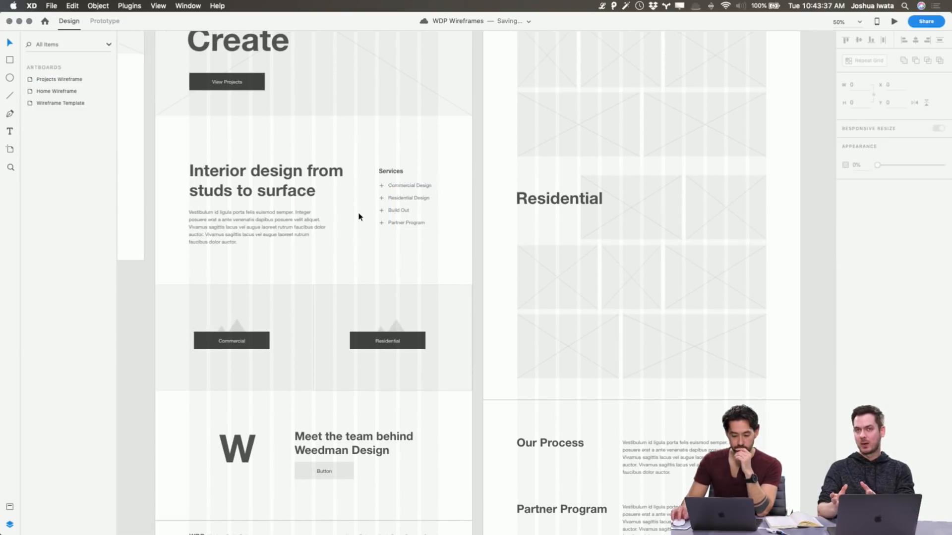
scroll(359, 216, "up", 8)
scroll(359, 217, "right", 4)
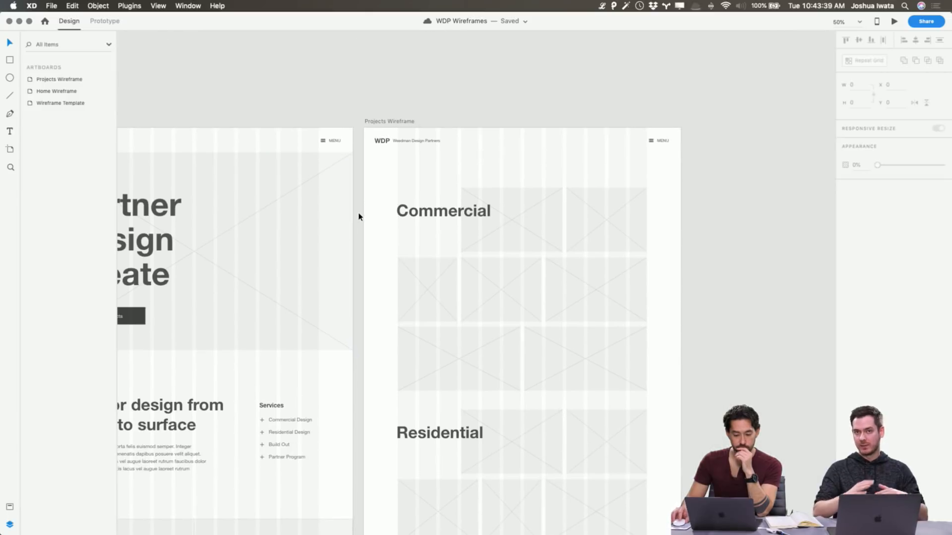
scroll(359, 217, "down", 10)
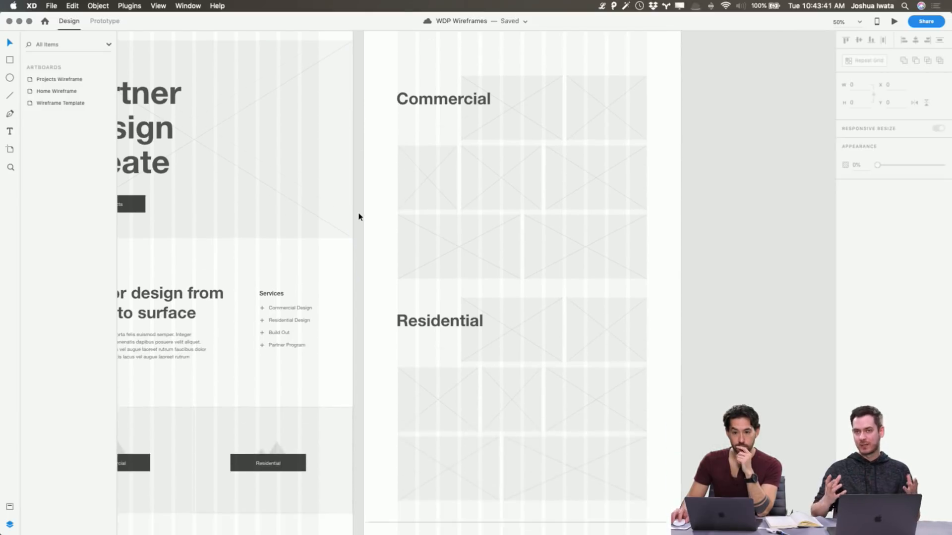
scroll(359, 217, "down", 2)
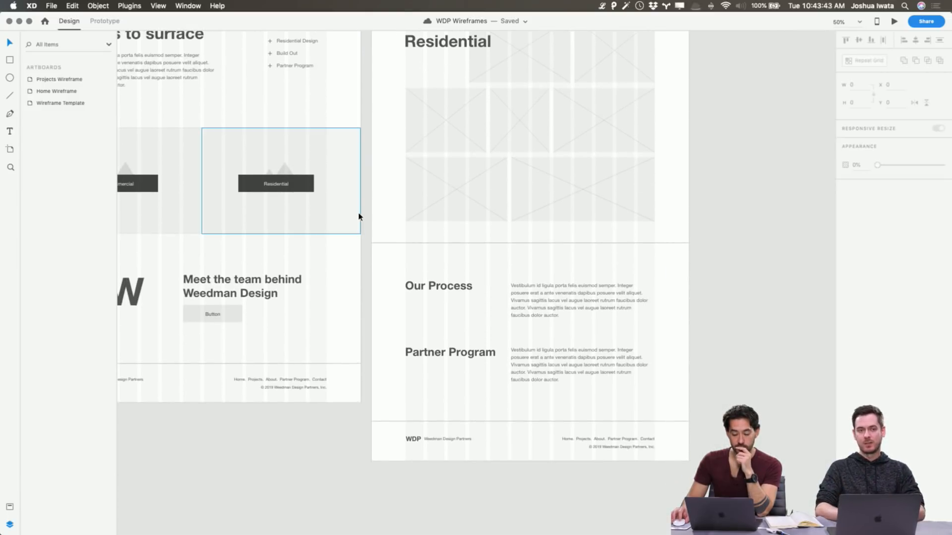
scroll(359, 217, "down", 2)
scroll(359, 217, "left", 2)
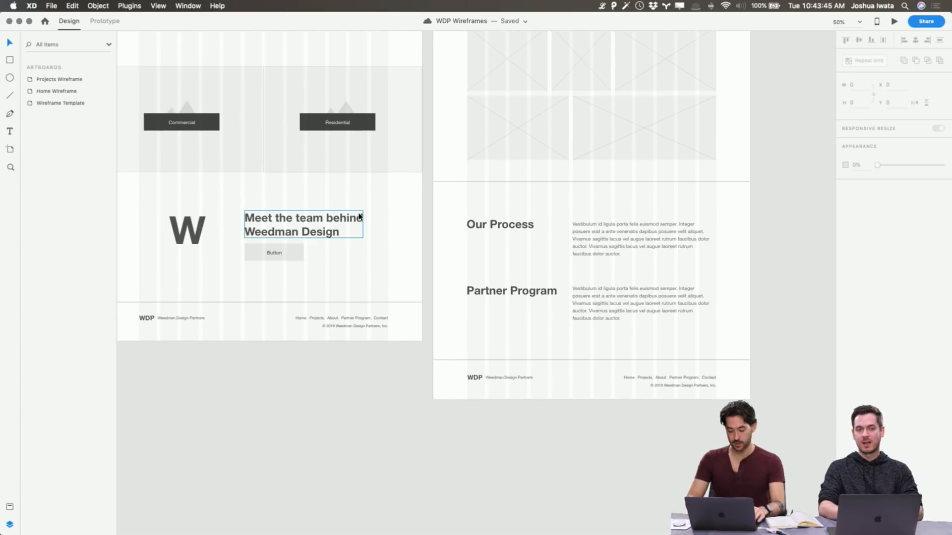
Remove the periods after Home, Projects, About and Partner Program in the Home Wireframe's footer links
key("super+1")
scroll(359, 217, "left", 5)
double_click(304, 354)
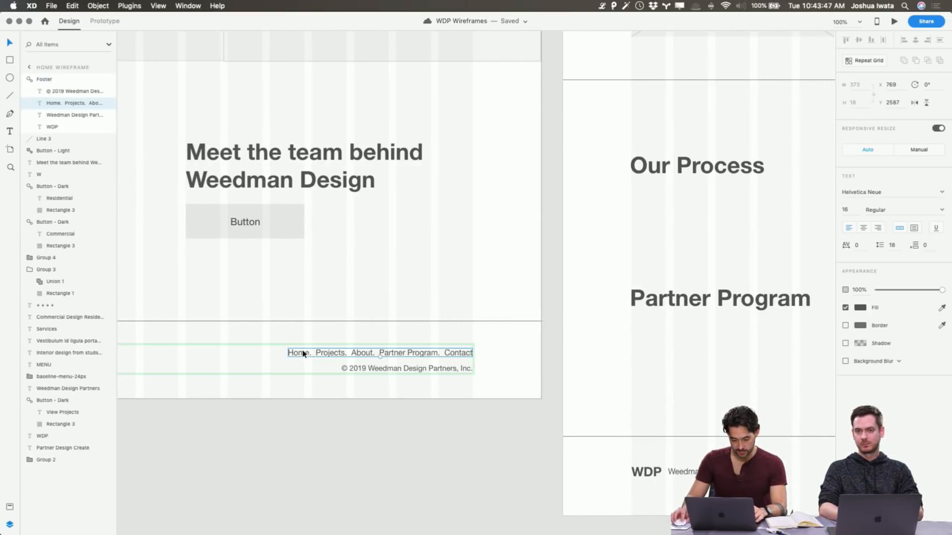
double_click(303, 352)
left_click(311, 353)
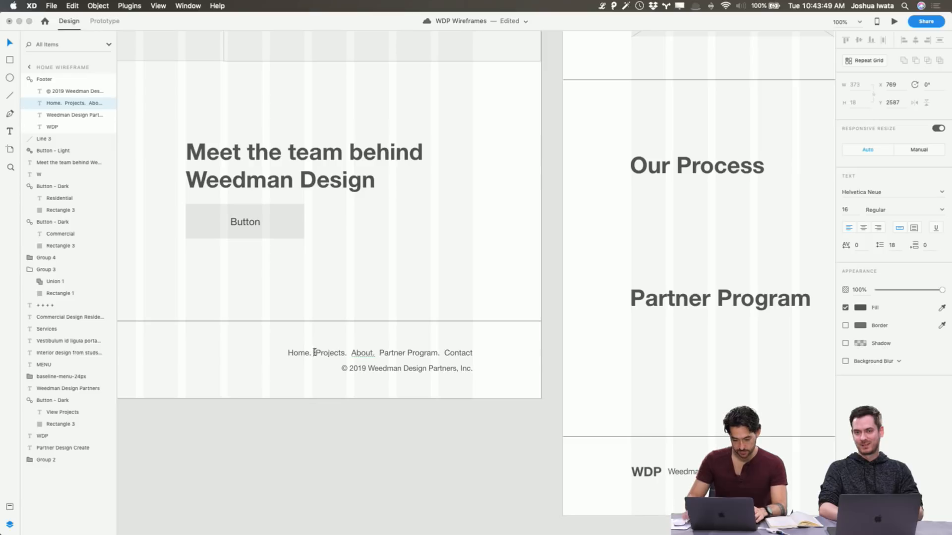
key("BackSpace")
key("alt+Right")
key("Right")
key("BackSpace")
key("alt+Right")
key("Right")
key("BackSpace")
key("alt+Right")
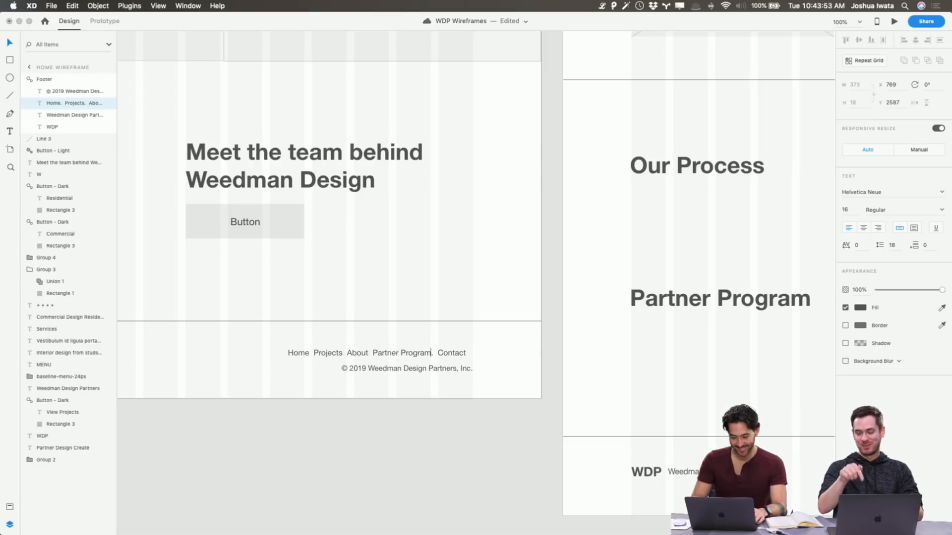
key("BackSpace")
key("Escape")
Nudge the Home Wireframe's footer links 16 px to the right to line up with the copyright text's right edge
key("shift+Right")
key("shift+Right")
key("Left")
key("Left")
key("Left")
key("Left")
Compare the link text in the Projects Wireframe's Footer symbol with the edited footer on the Home Wireframe
scroll(391, 373, "right", 10)
scroll(391, 373, "down", 2)
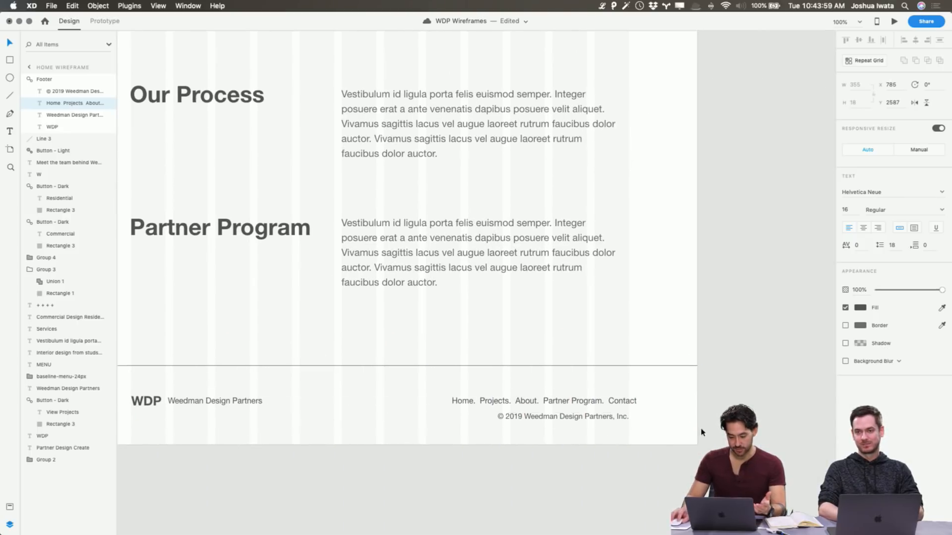
left_click(674, 431)
left_click(618, 400)
left_click(463, 456)
scroll(438, 452, "left", 5)
scroll(439, 451, "left", 10)
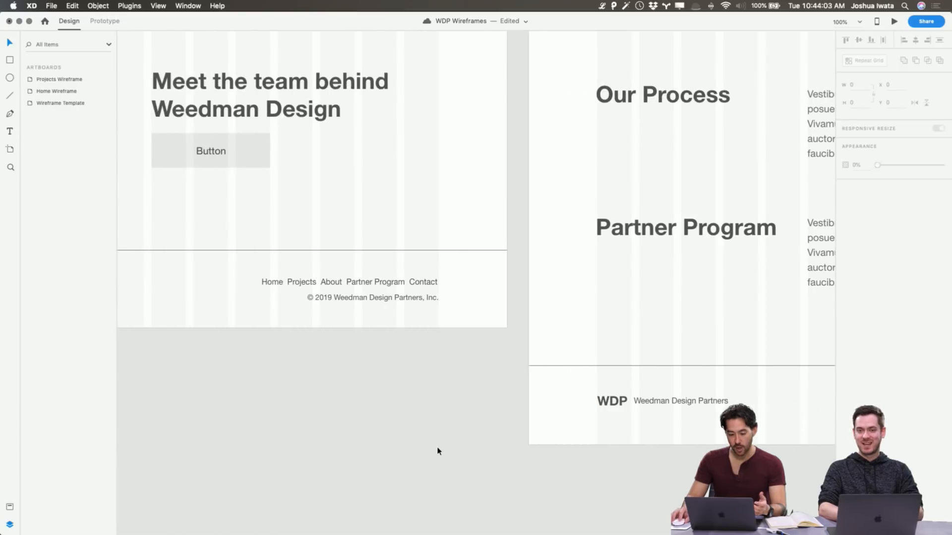
scroll(438, 451, "down", 1)
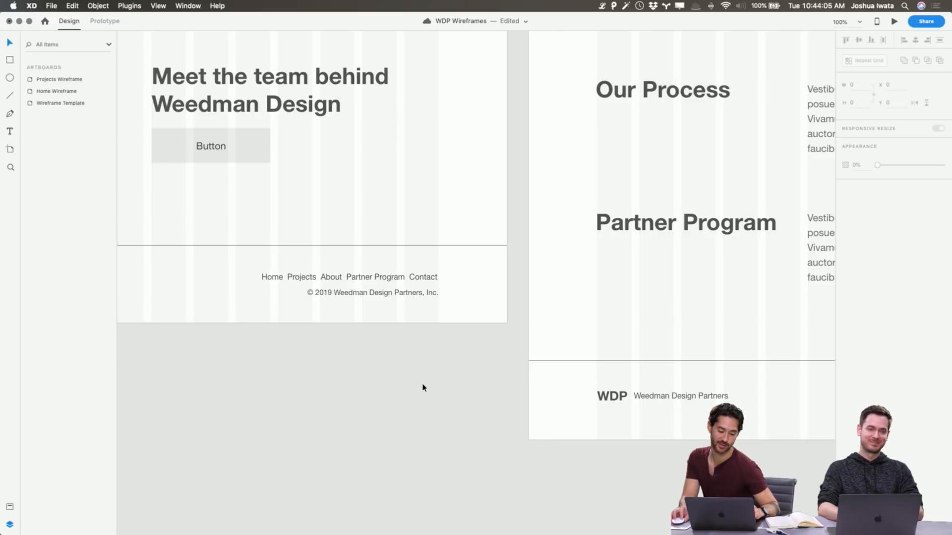
scroll(423, 387, "left", 1)
scroll(395, 301, "right", 13)
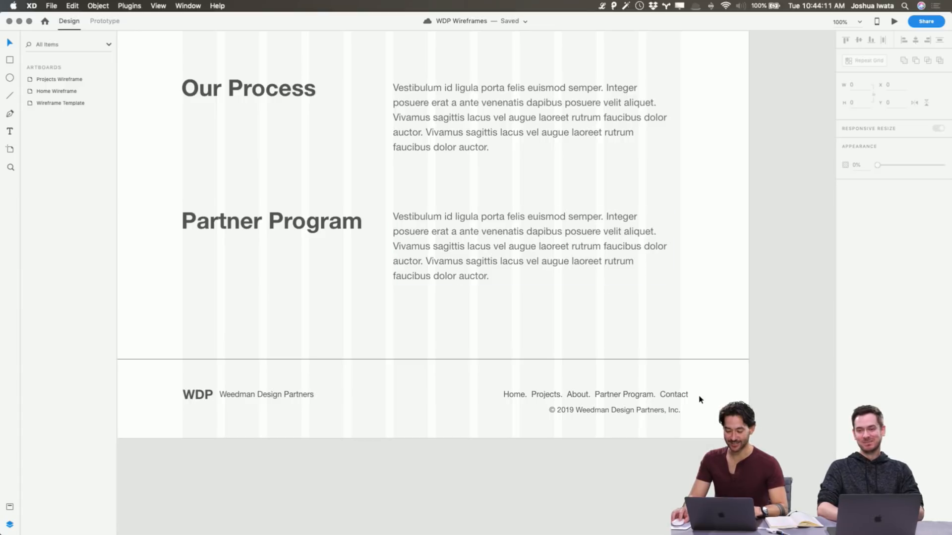
left_click(682, 396)
double_click(682, 396)
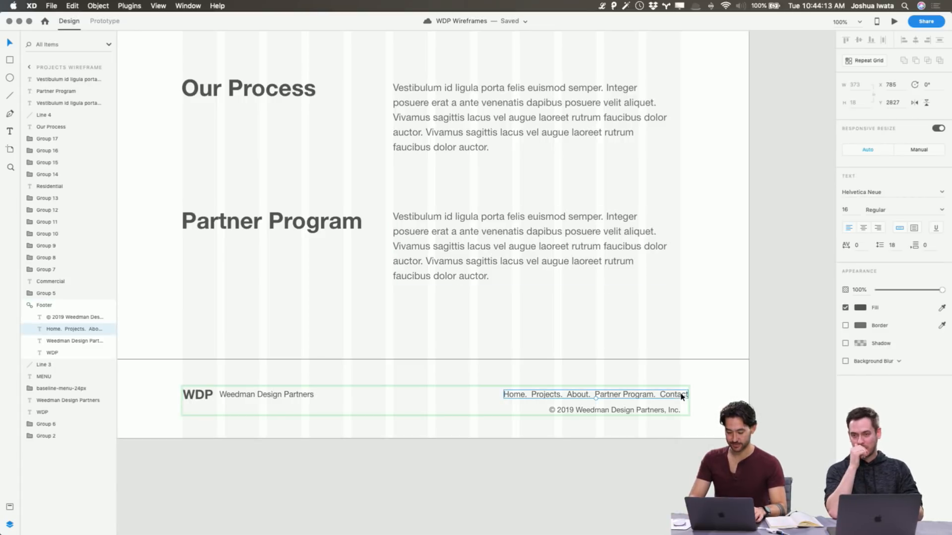
left_click(670, 470)
scroll(655, 402, "left", 15)
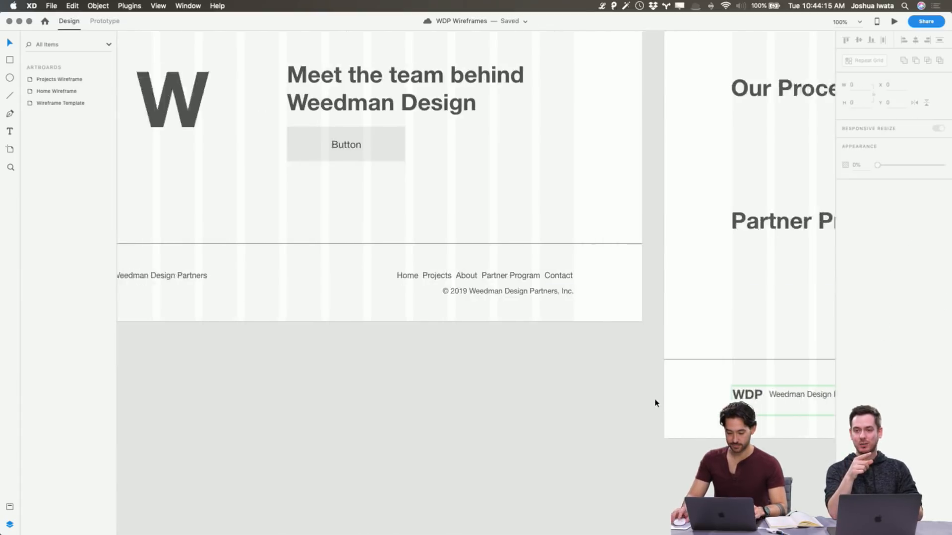
Push the overrides of the Home Wireframe's Footer symbol to its other instances
left_click(673, 284)
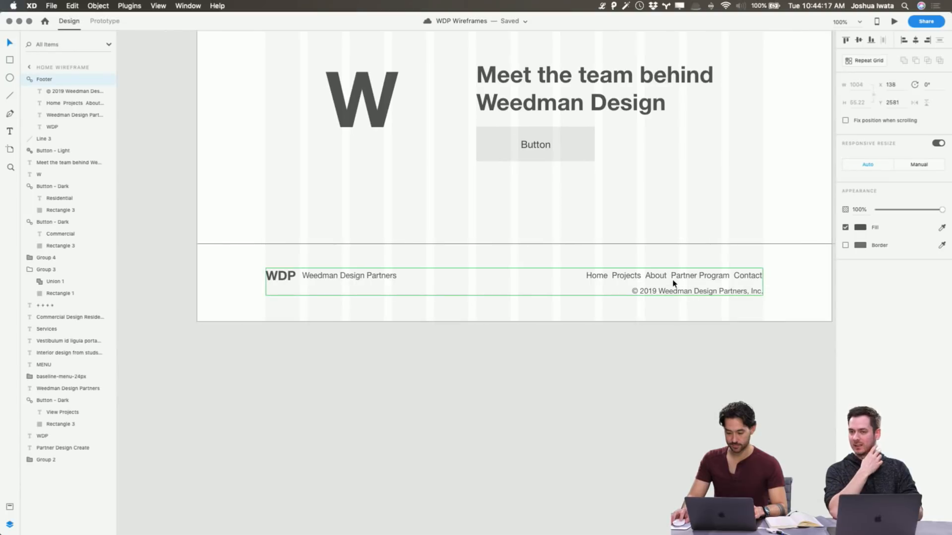
right_click(673, 283)
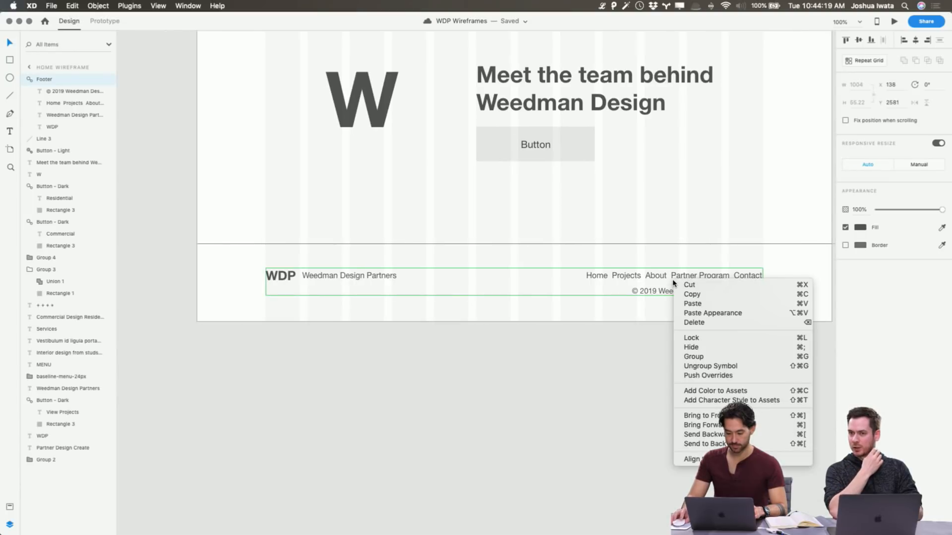
left_click(695, 375)
scroll(690, 378, "right", 15)
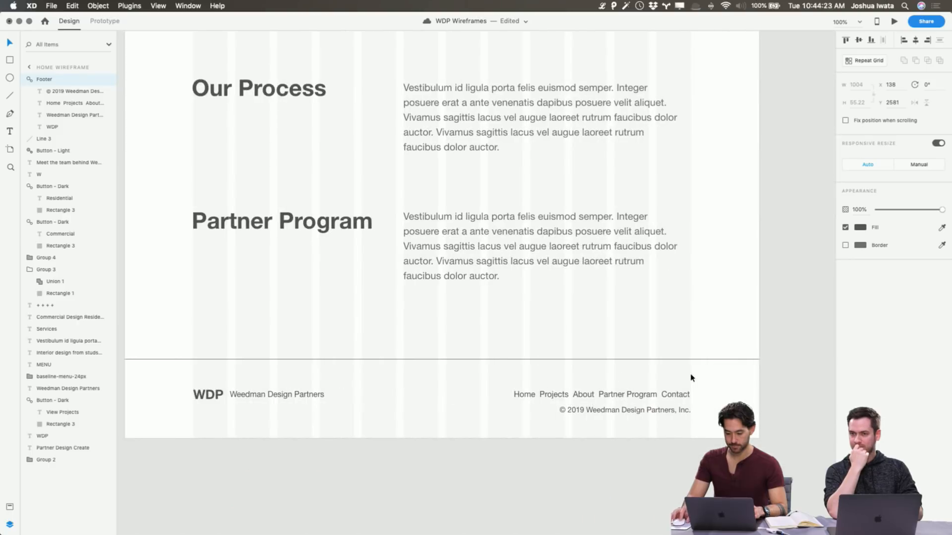
scroll(724, 377, "right", 1)
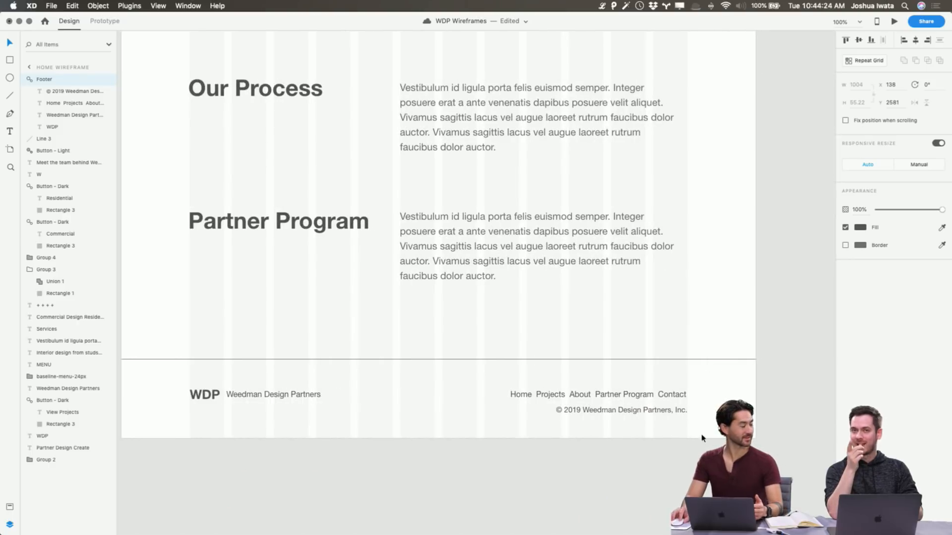
left_click(583, 481)
scroll(583, 482, "left", 15)
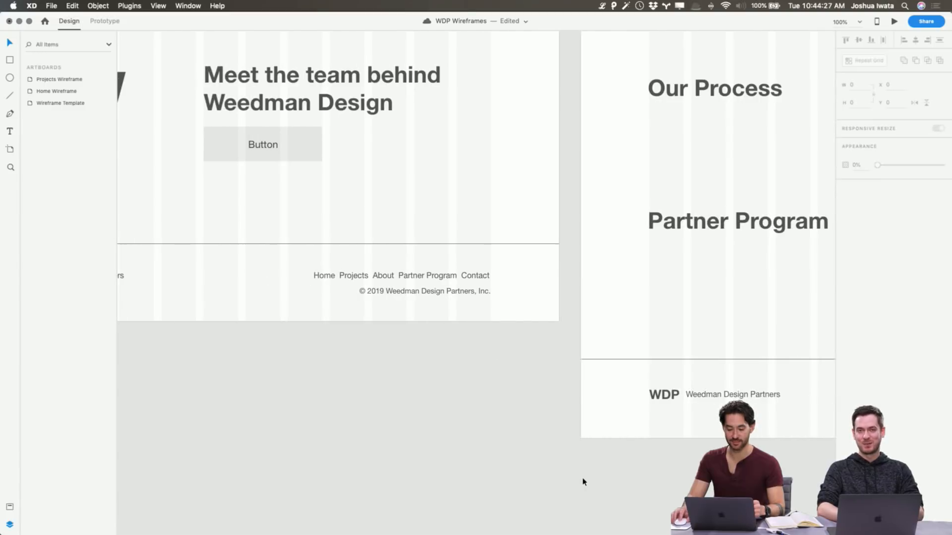
scroll(583, 482, "left", 3)
scroll(583, 482, "right", 10)
scroll(323, 355, "right", 8)
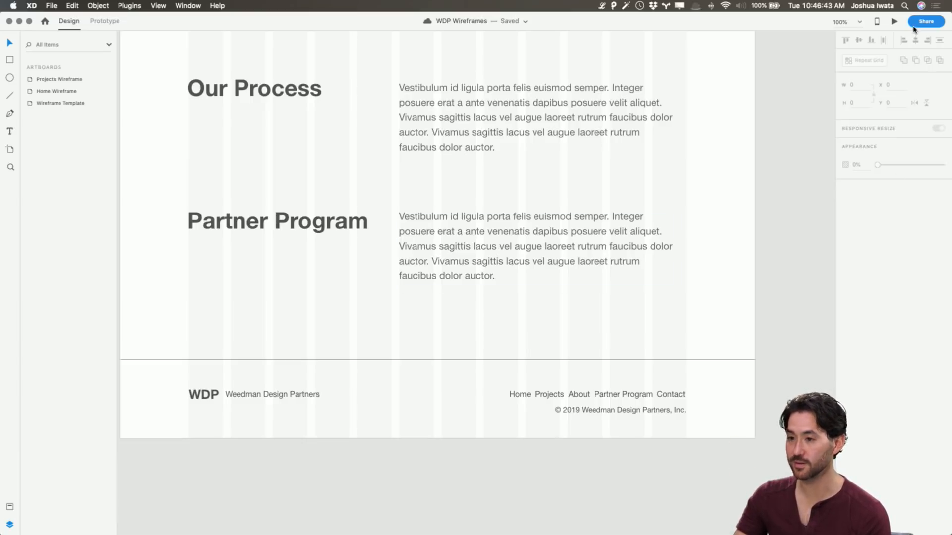
Preview the WDP Blockframes page from its banner to the header samples, and close the preview
left_click(896, 22)
scroll(459, 132, "down", 10)
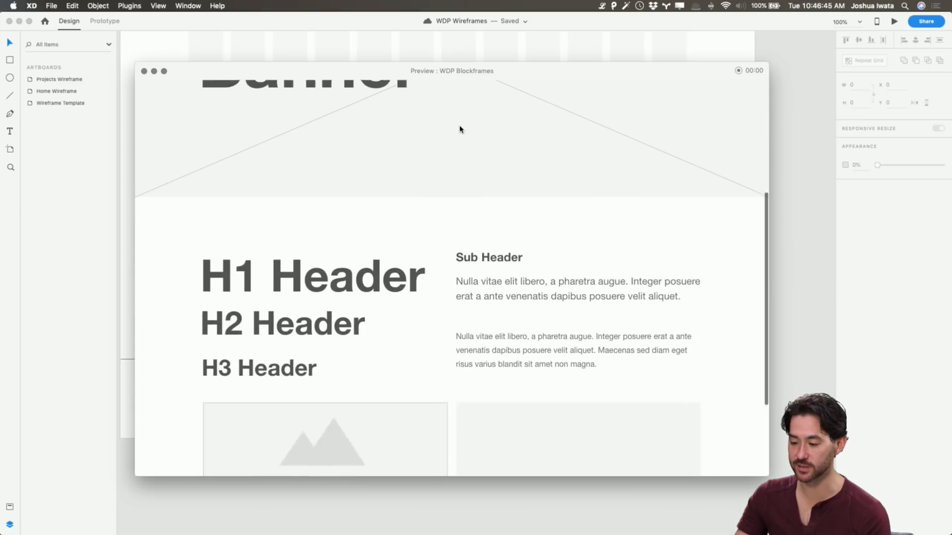
scroll(459, 130, "up", 10)
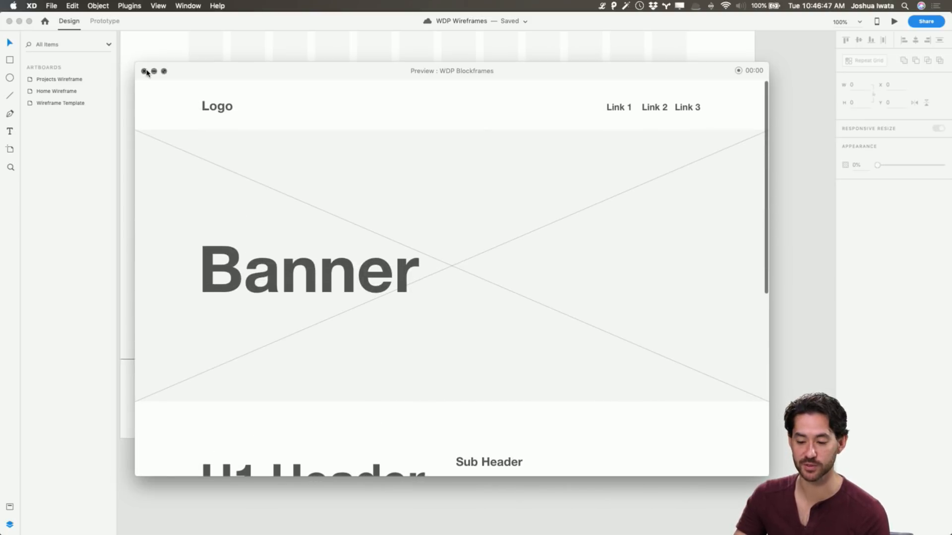
left_click(144, 71)
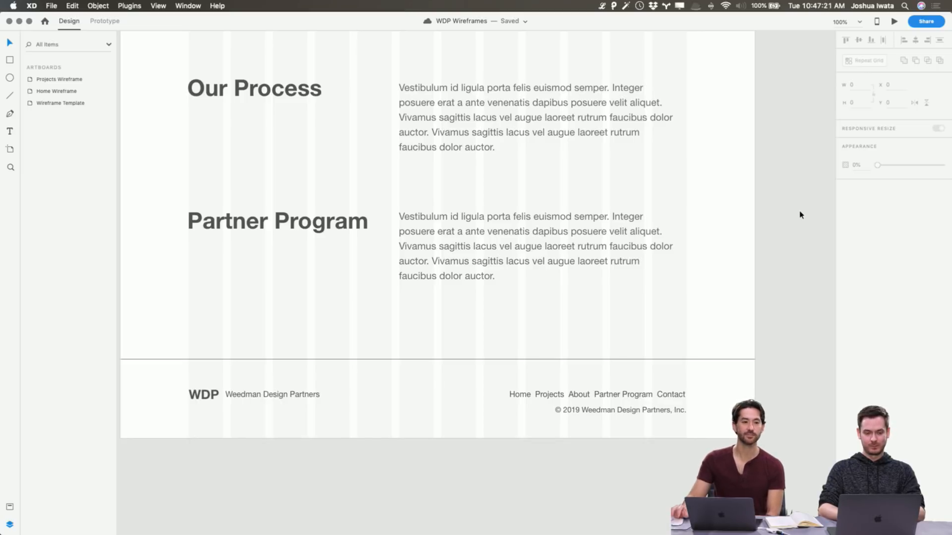
Review the Projects Wireframe from its footer up to its header and look over the neighbouring Home Wireframe
scroll(794, 204, "right", 1)
scroll(793, 204, "up", 1)
scroll(793, 204, "left", 1)
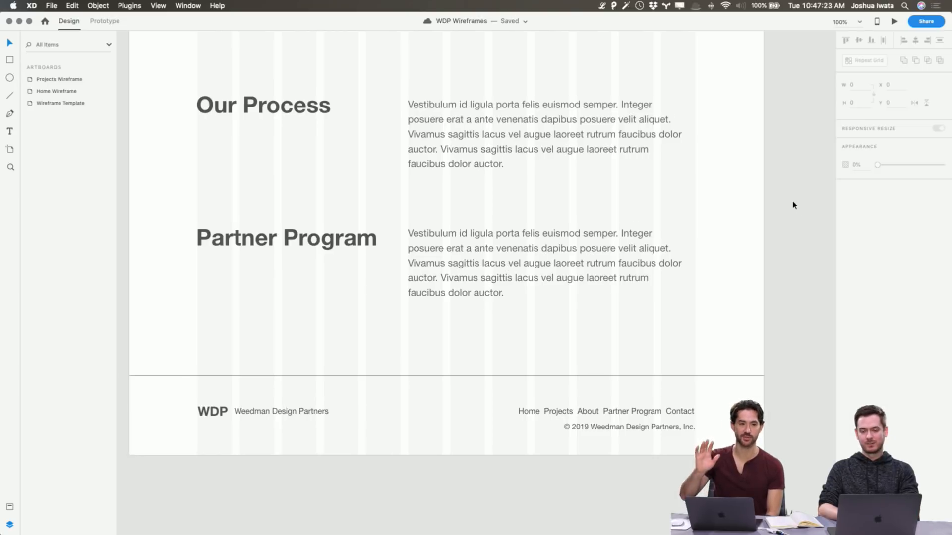
scroll(793, 204, "up", 1)
scroll(794, 204, "up", 1)
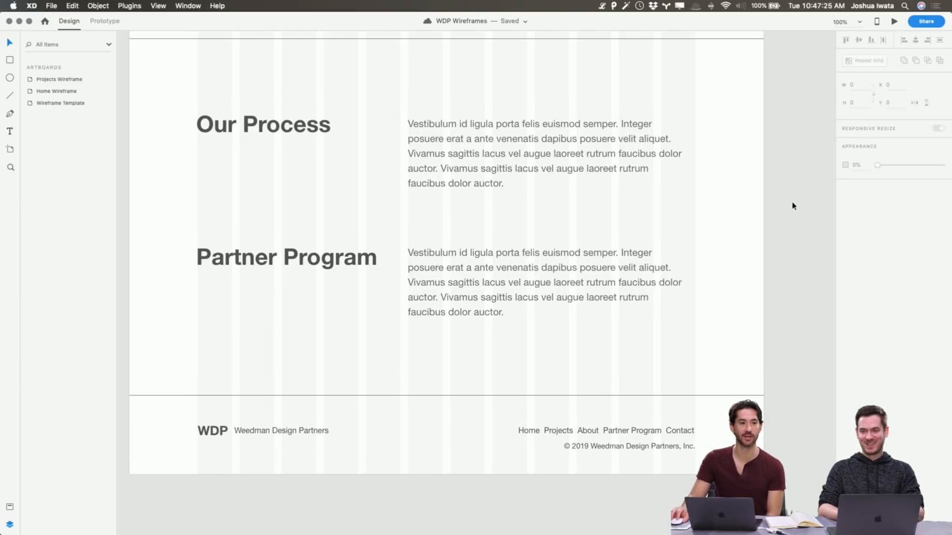
scroll(791, 211, "down", 1)
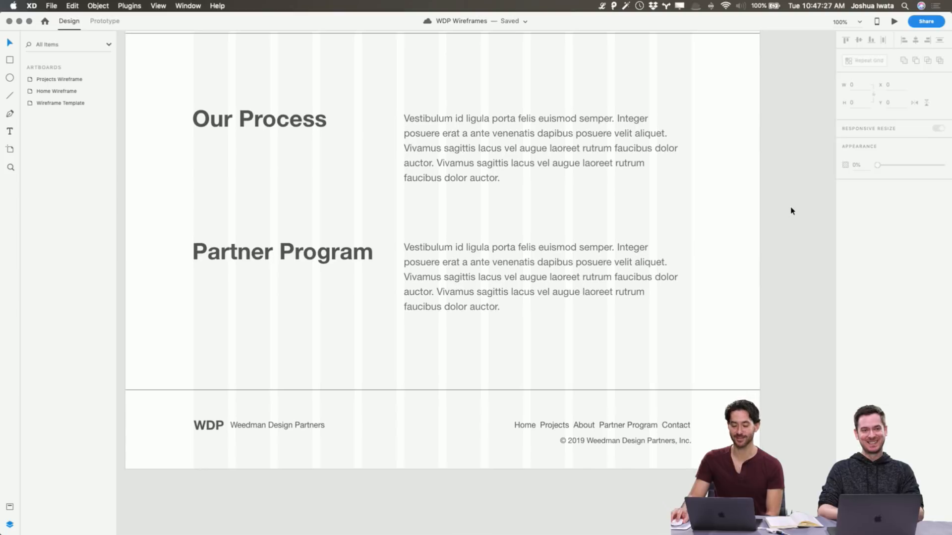
scroll(792, 211, "up", 2)
scroll(792, 211, "left", 1)
scroll(792, 211, "up", 10)
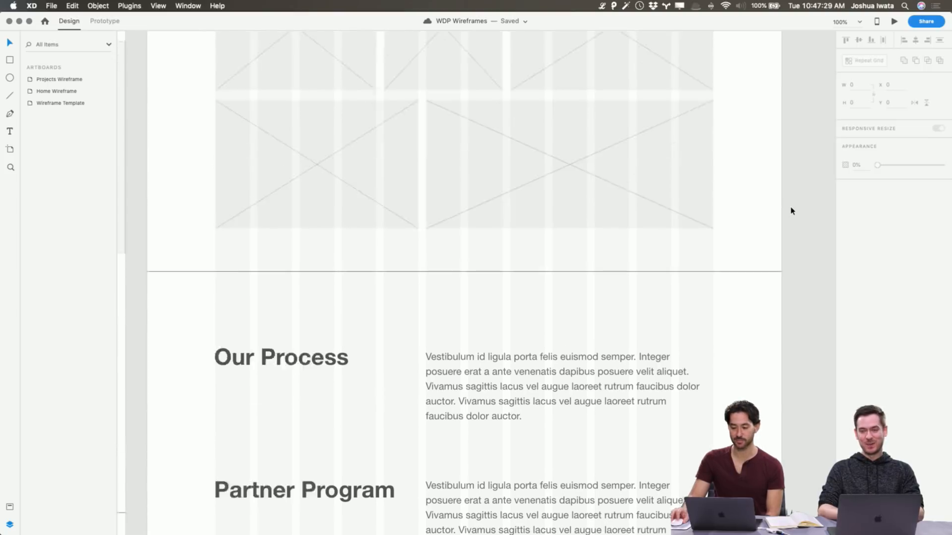
scroll(792, 210, "up", 10)
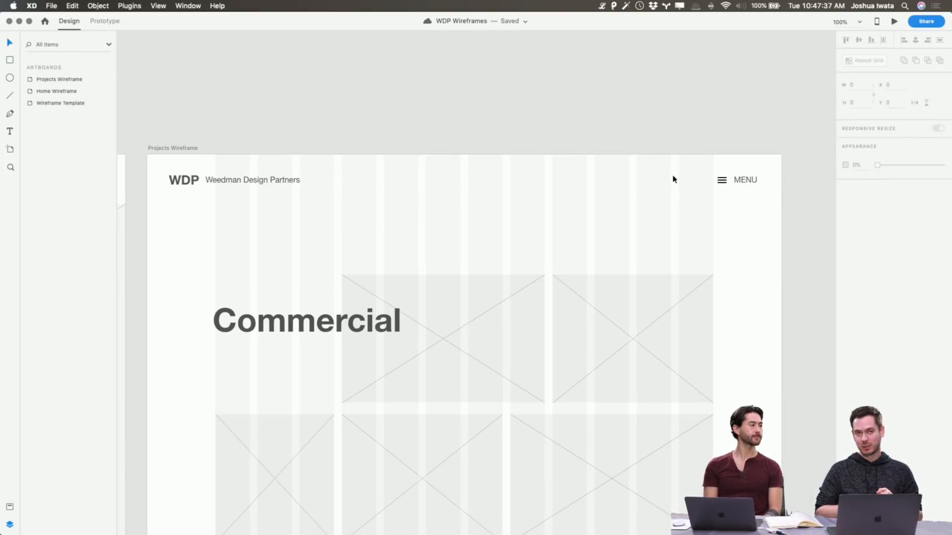
key("super+minus")
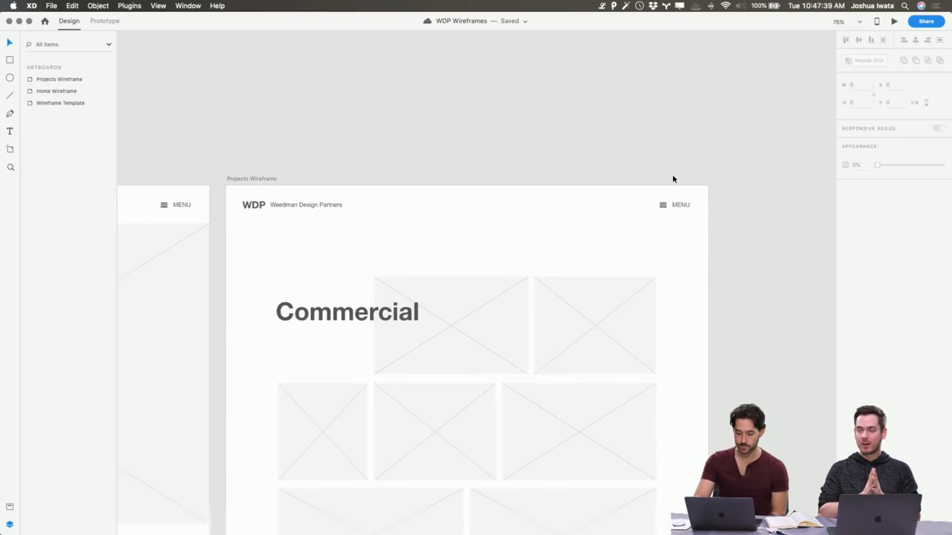
scroll(673, 180, "down", 6)
scroll(673, 179, "left", 5)
scroll(672, 180, "left", 5)
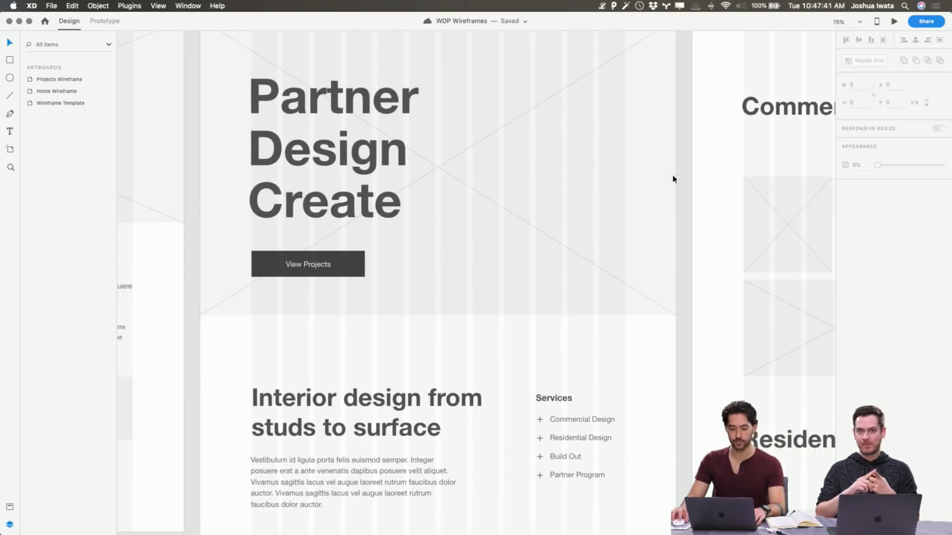
scroll(672, 179, "right", 7)
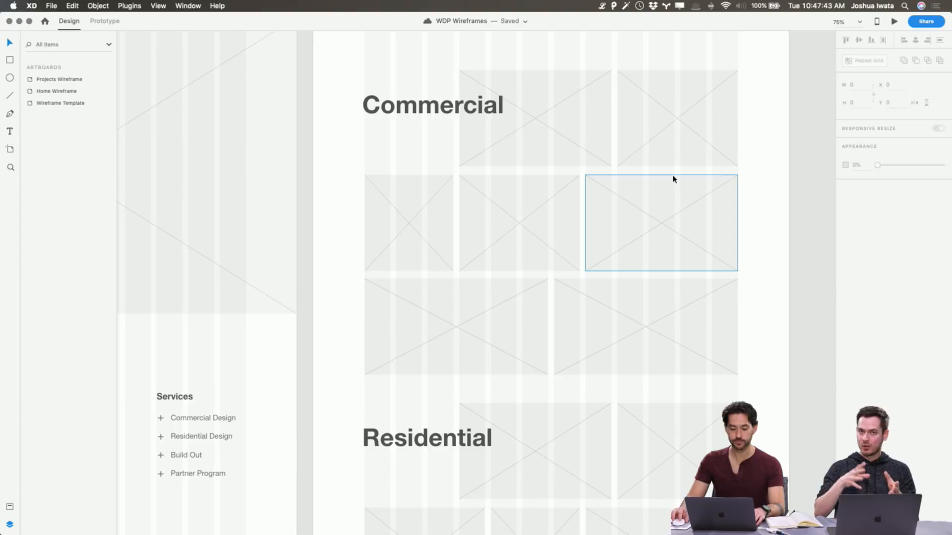
scroll(672, 179, "left", 10)
scroll(673, 179, "up", 4)
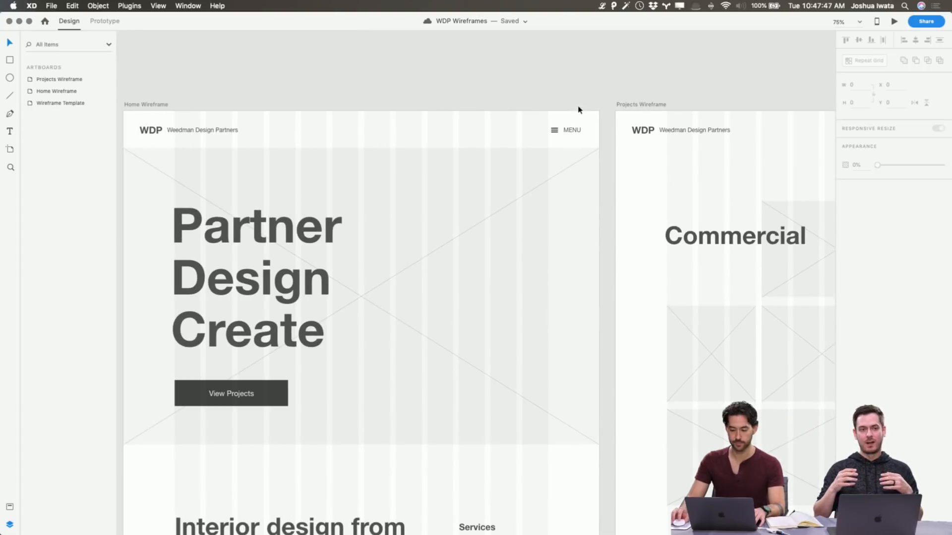
Duplicate the Projects Wireframe artboard
left_click(652, 106)
scroll(652, 105, "right", 10)
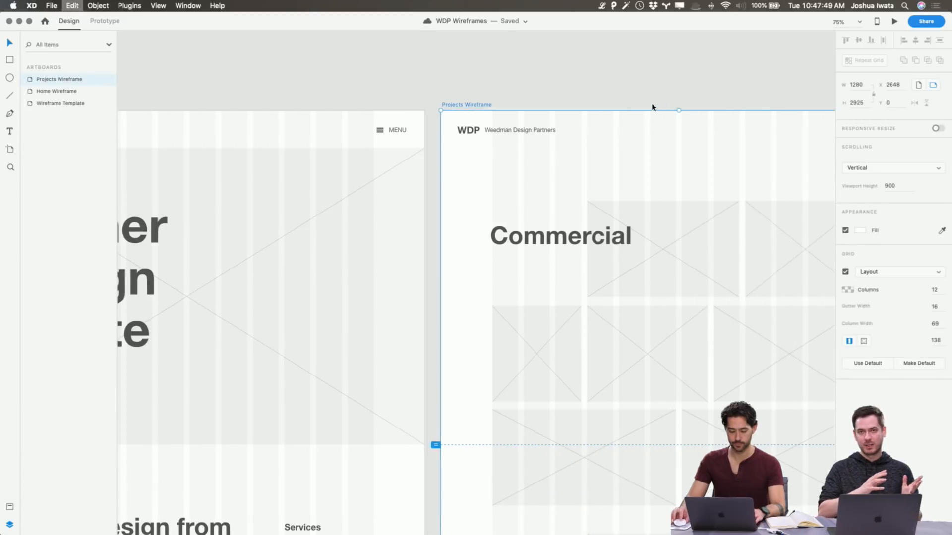
key("super+d")
Delete the Commercial, Residential, Our Process and Partner Program content from the duplicated artboard, keeping only the header and footer elements
scroll(652, 107, "down", 5)
key("super+minus")
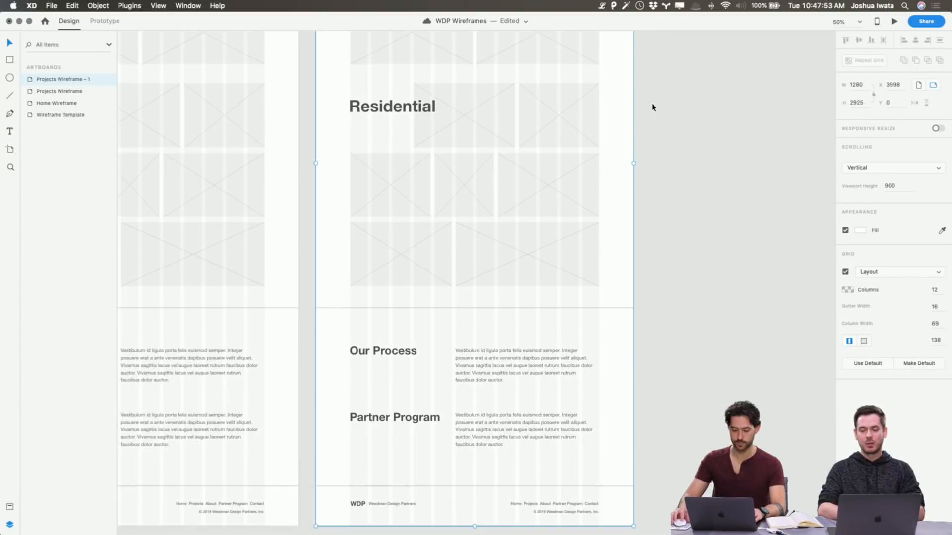
left_click_drag(606, 451, 342, 102)
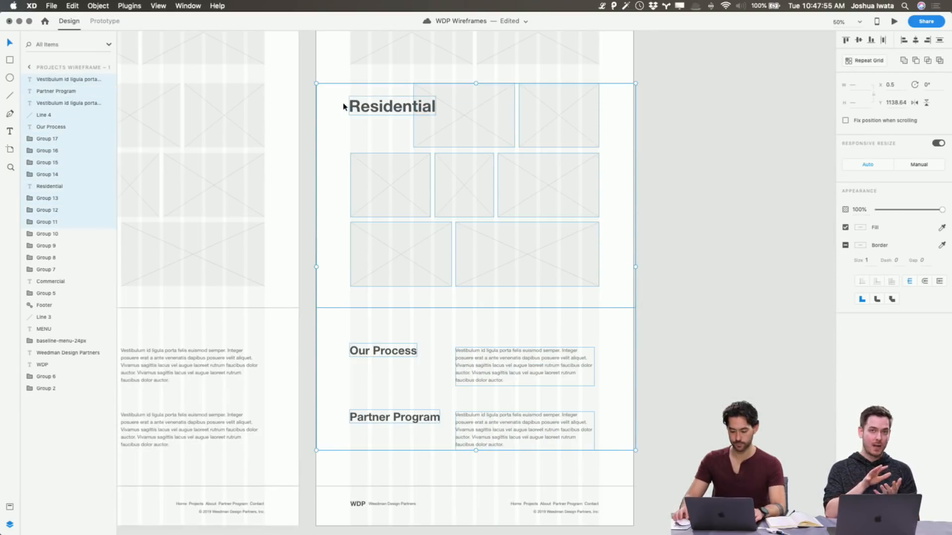
key("Delete")
scroll(342, 102, "down", 10)
left_click_drag(568, 325, 362, 94)
key("Delete")
Copy the image placeholder at the end of the Projects Wireframe's first Commercial row into the duplicated artboard
scroll(362, 95, "up", 3)
scroll(362, 95, "up", 1)
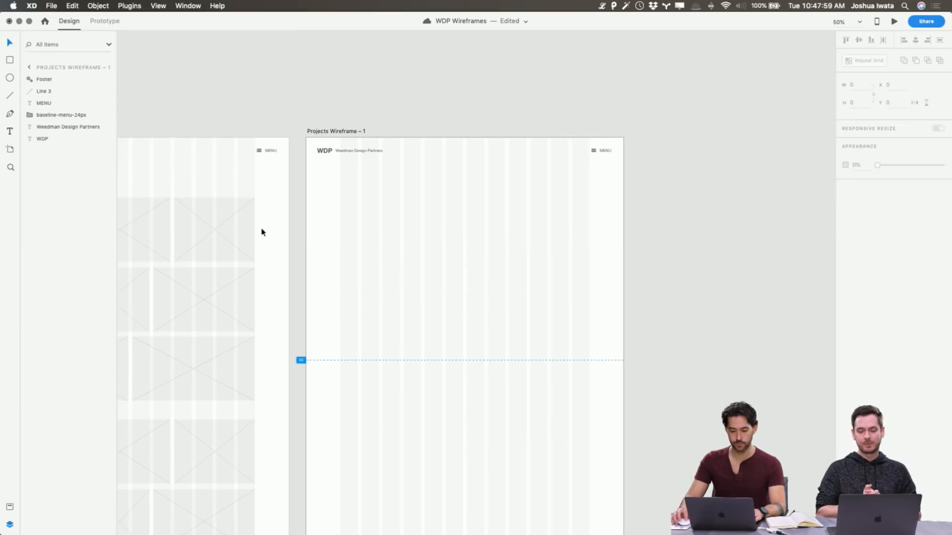
left_click(246, 231)
key("super+c")
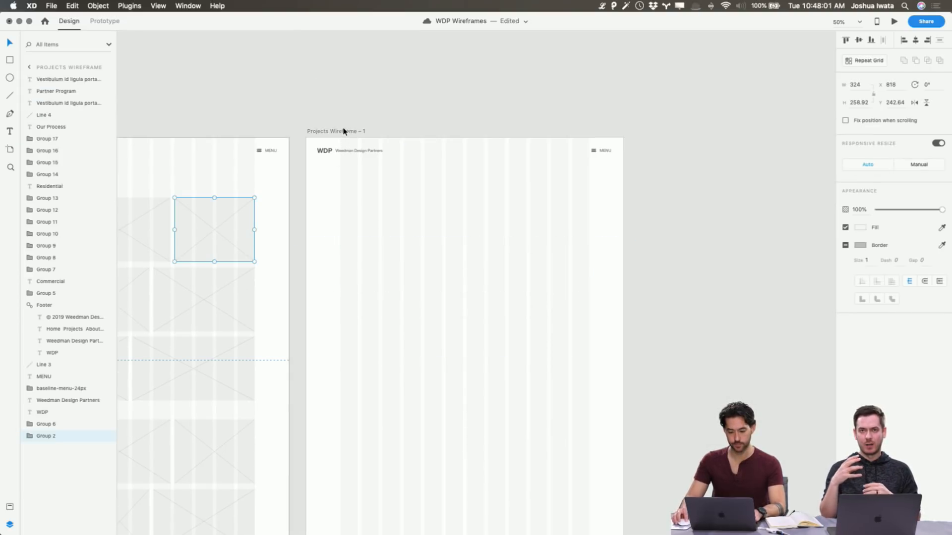
scroll(343, 132, "right", 2)
left_click(345, 132)
key("super+v")
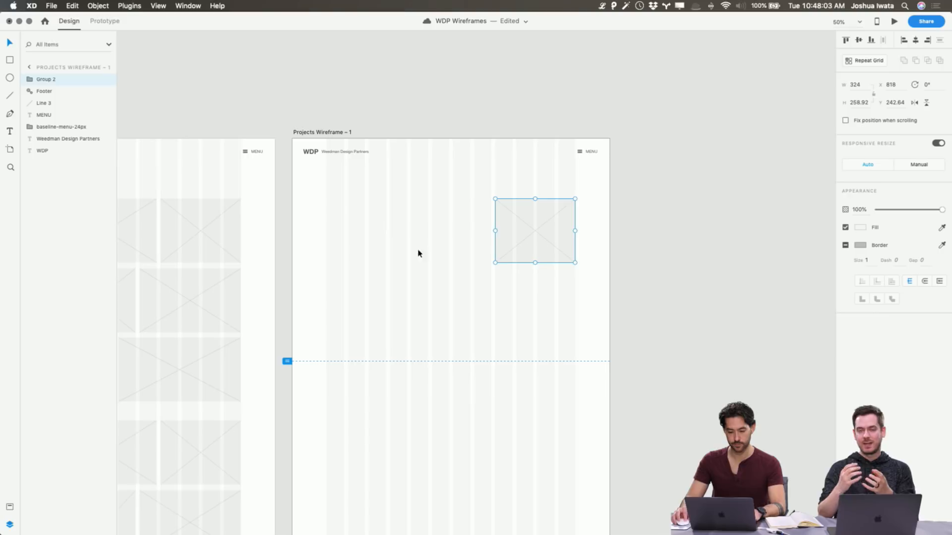
Enlarge the placeholder to a full-width banner of 1280 by 844.26 at the artboard's top edge and send it to the back
left_click_drag(552, 238, 610, 348)
key("super+shift+bracketleft")
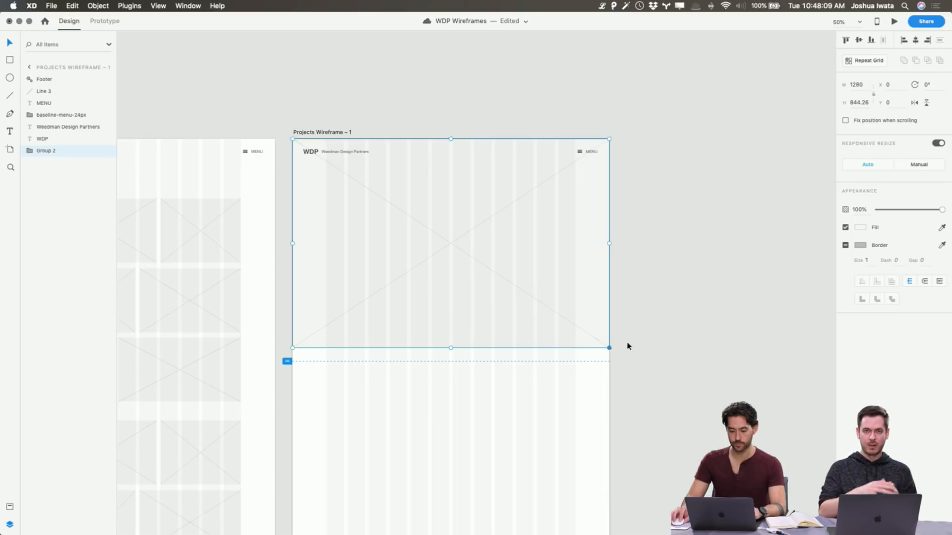
key("Escape")
Rename the duplicated artboard as Project Detail Wireframe
left_click(345, 132)
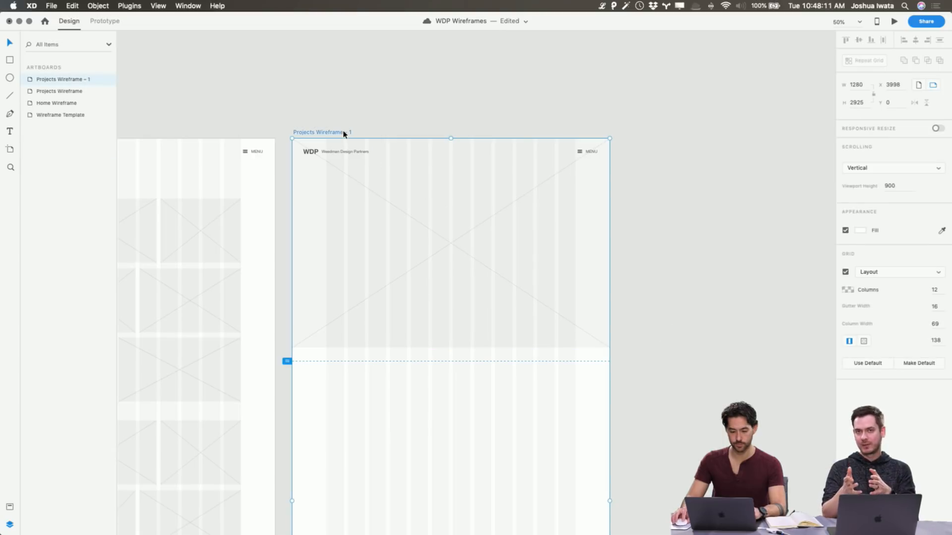
double_click(70, 78)
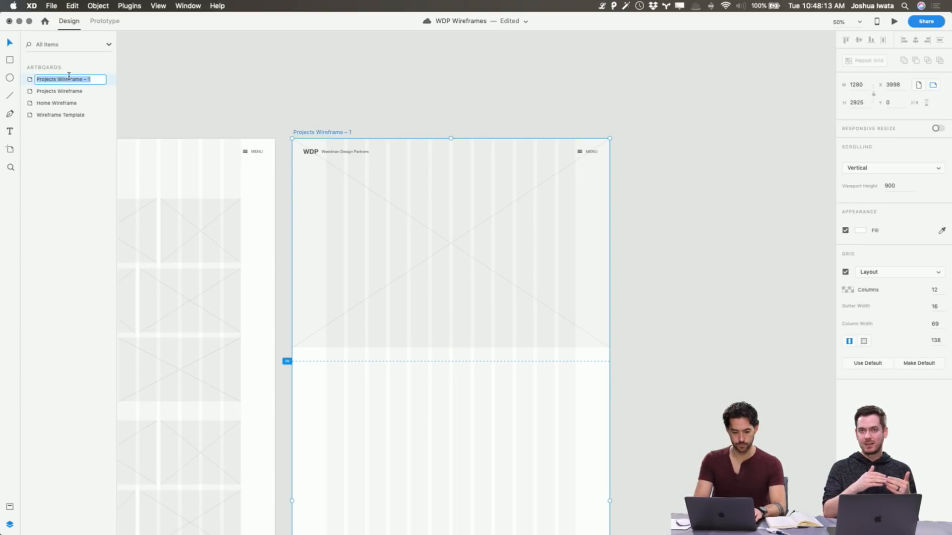
type("Project Detail")
key("BackSpace")
key("BackSpace")
type("ail Wireframe")
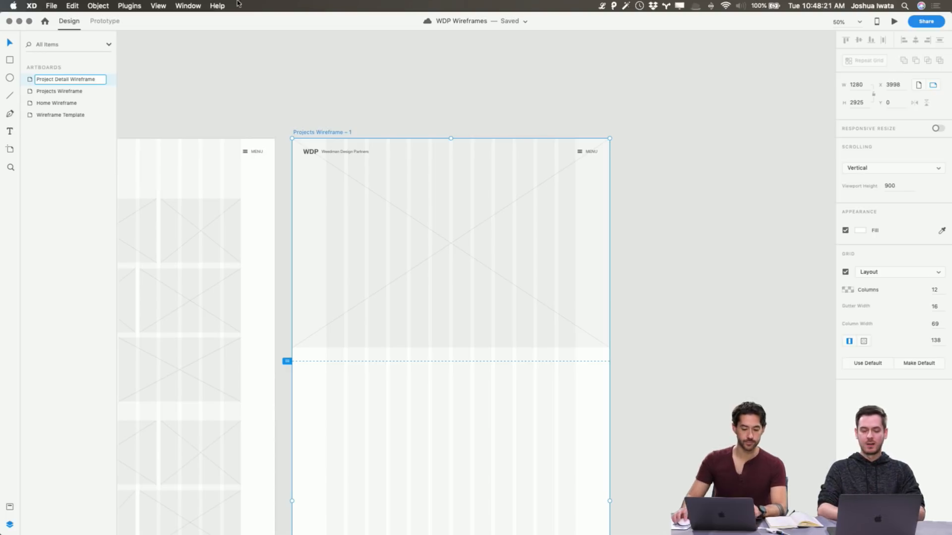
left_click(292, 68)
Copy the H1 Header text from the Wireframe Template into the Project Detail Wireframe's banner, placed at X 132, Y 452
scroll(416, 288, "left", 10)
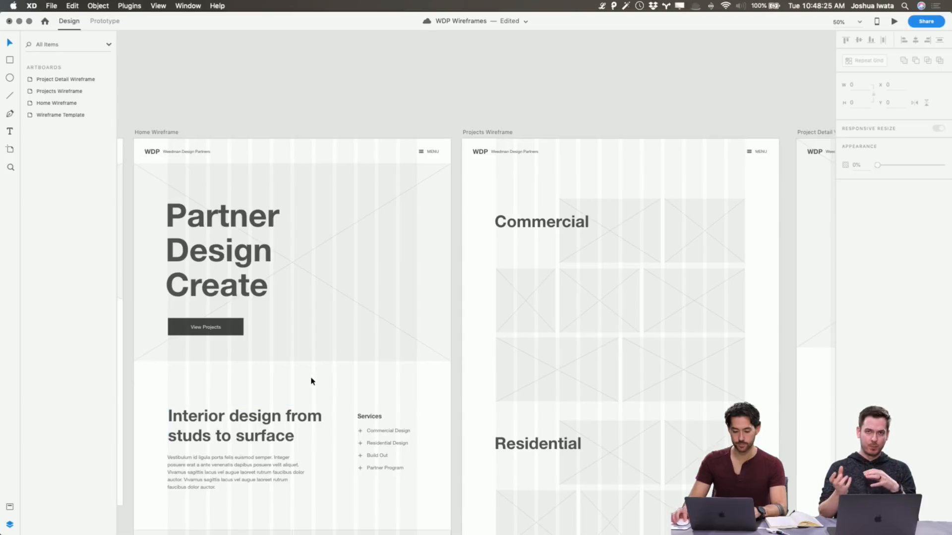
scroll(312, 377, "left", 6)
left_click(203, 346)
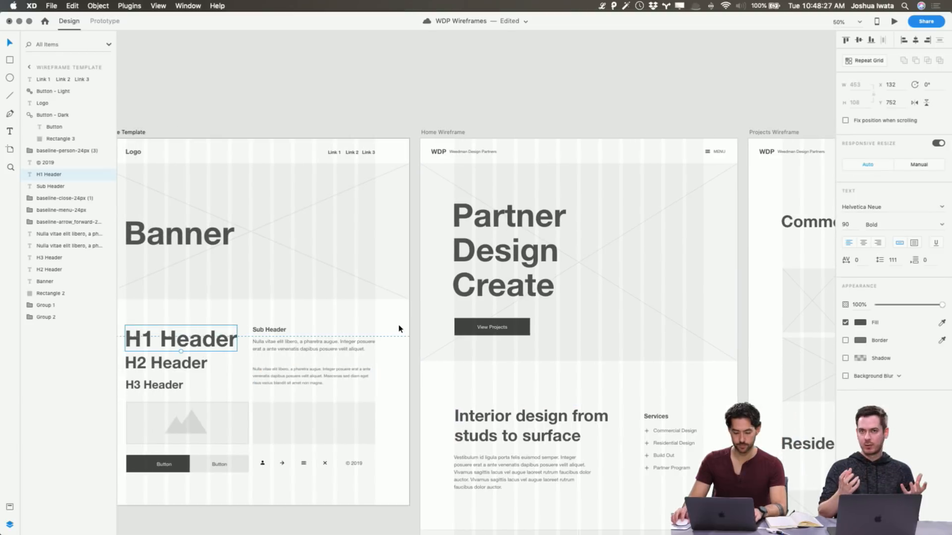
scroll(398, 327, "right", 20)
left_click(504, 232)
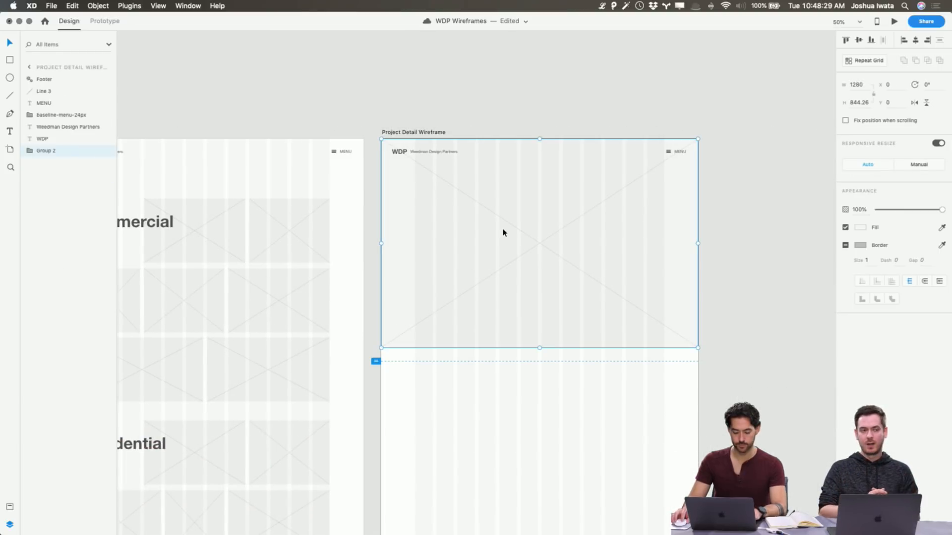
key("super+v")
left_click_drag(484, 340, 481, 261)
Change the banner heading's text to "Project Name" and save the document
double_click(481, 262)
key("super+a")
type("Proejct Name")
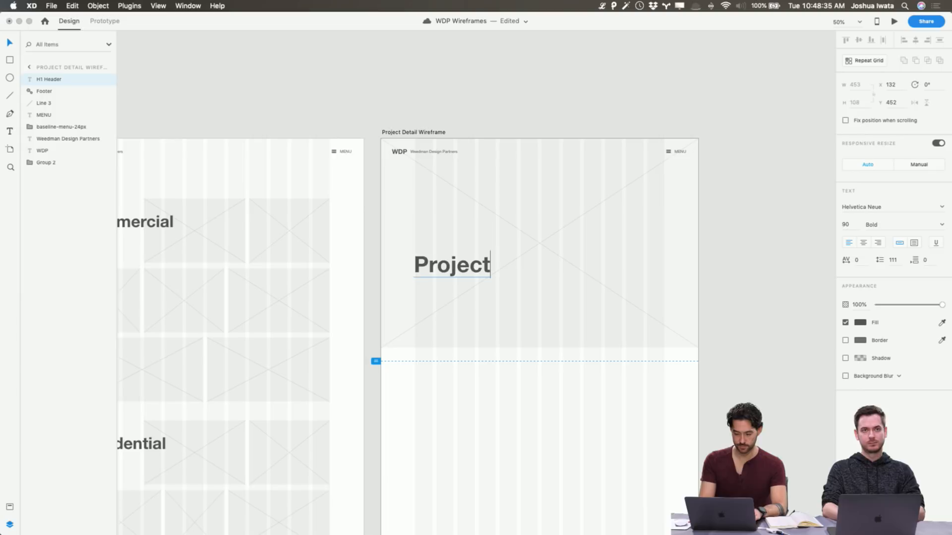
key("Escape")
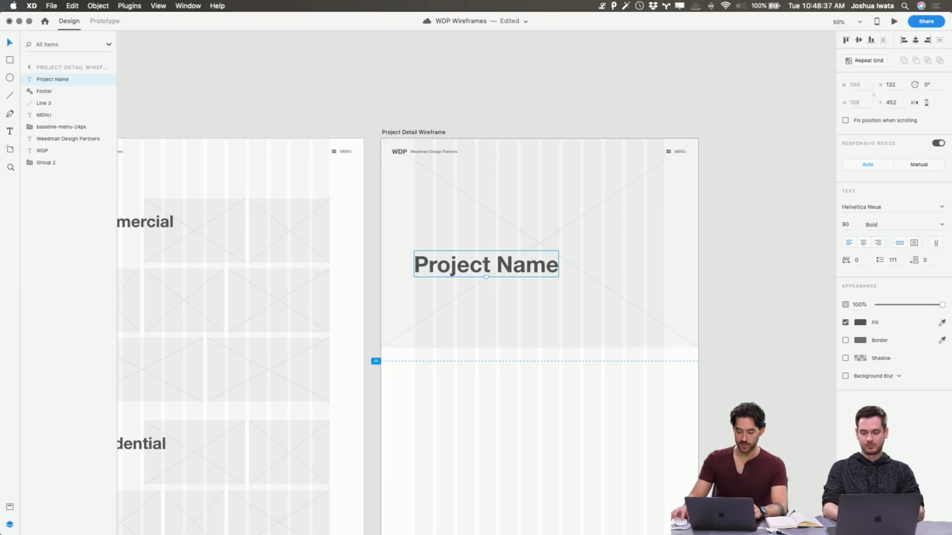
left_click(503, 109)
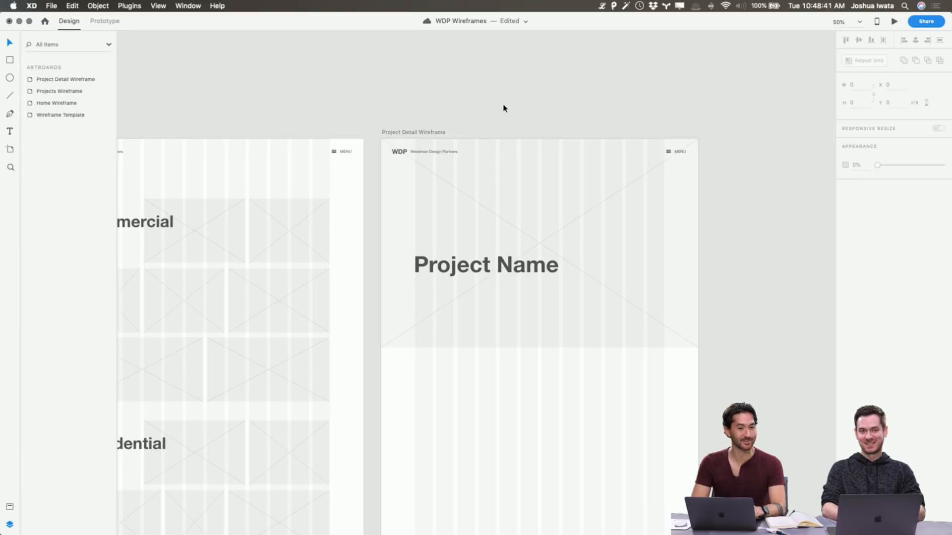
key("super+s")
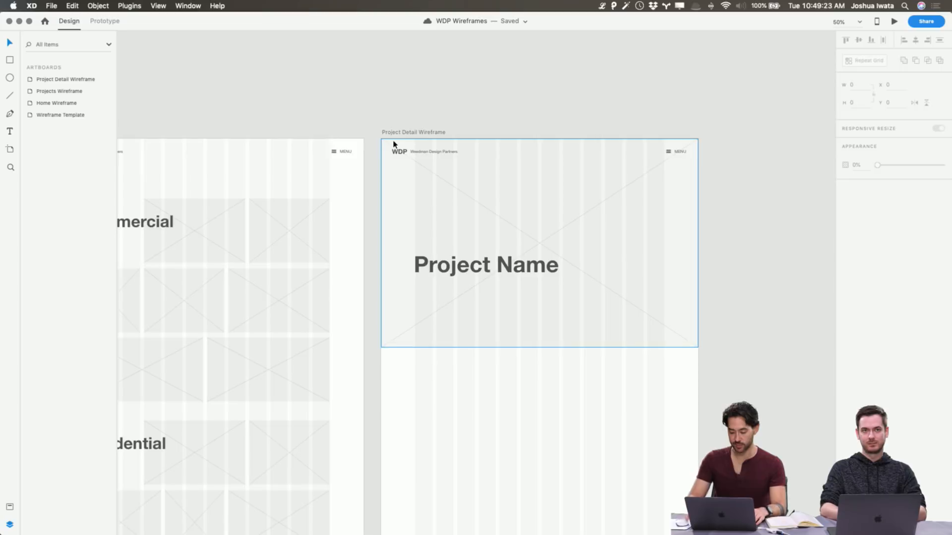
Move the Project Name heading to Y 422 and copy the template's Sub Header paragraph beneath it, widened to 623 px
key("super+equal")
left_click(510, 249)
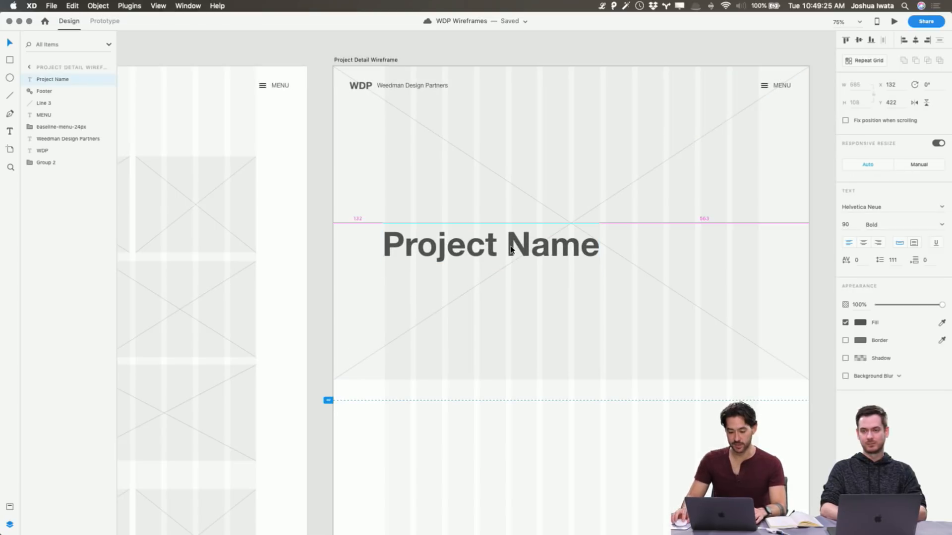
scroll(472, 302, "left", 15)
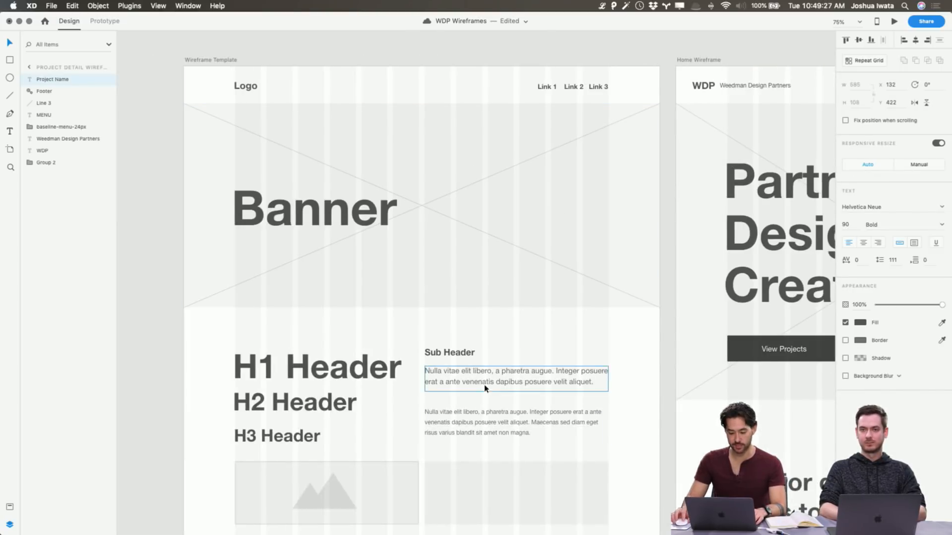
left_click(485, 389)
scroll(485, 386, "right", 15)
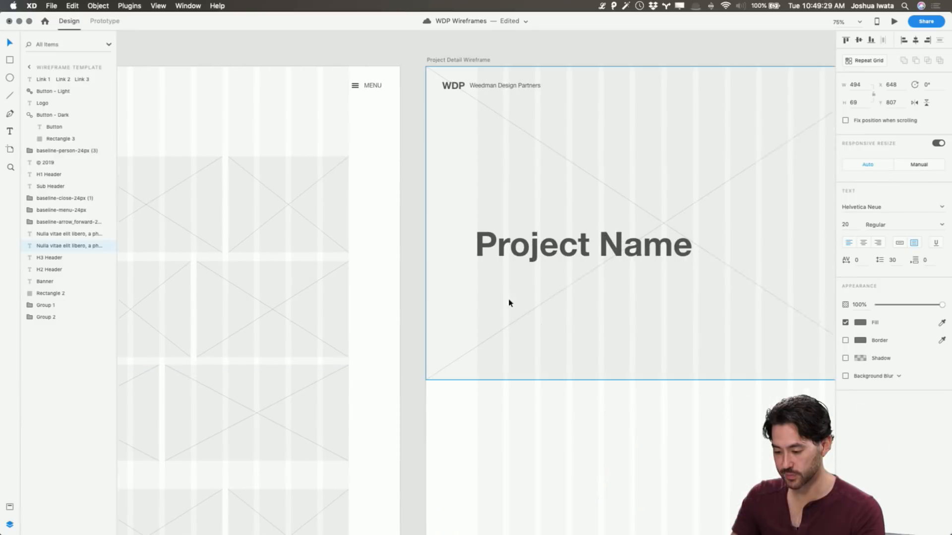
left_click(516, 249)
key("super+v")
left_click_drag(713, 375, 522, 282)
left_click_drag(635, 288, 682, 289)
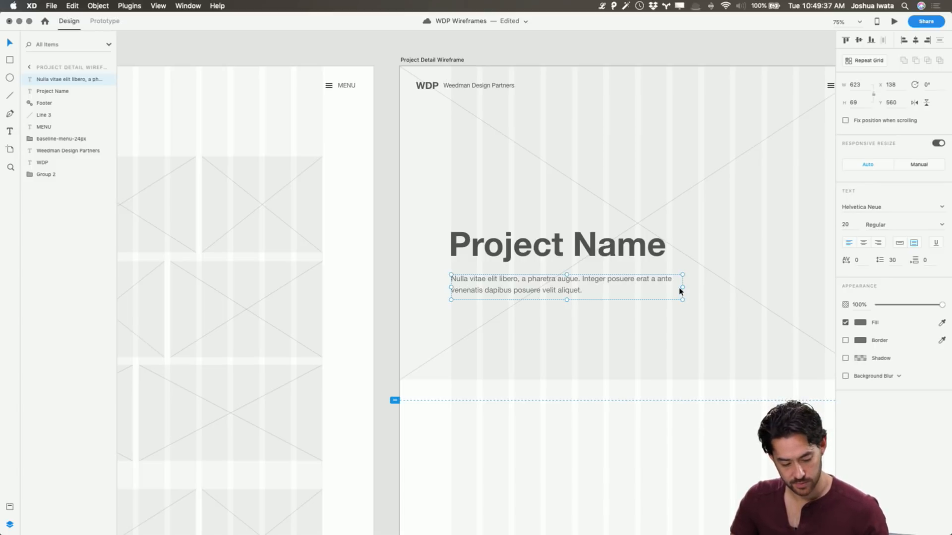
Replace the banner paragraph with generated placeholder text starting "Donec sed odio dui" and extend its text box to fit four lines
scroll(676, 293, "right", 5)
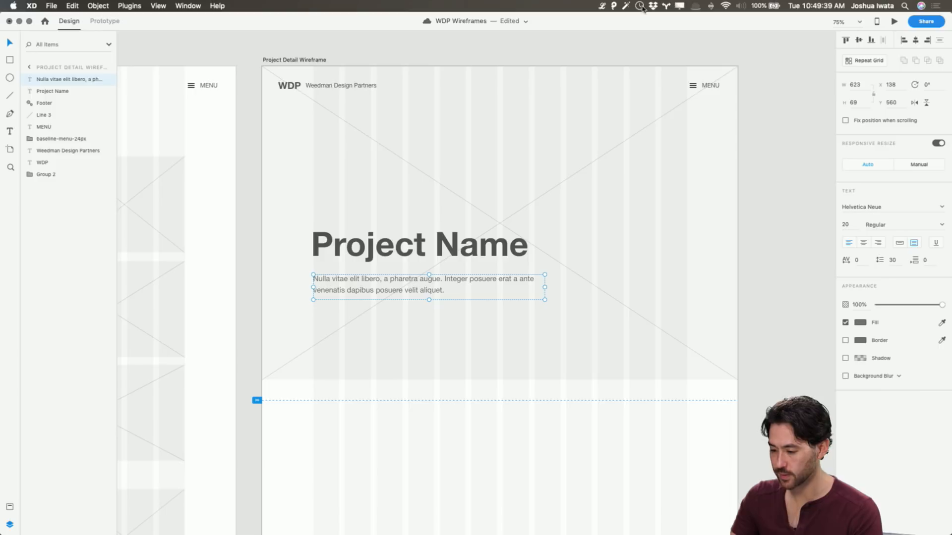
left_click(604, 6)
left_click(626, 68)
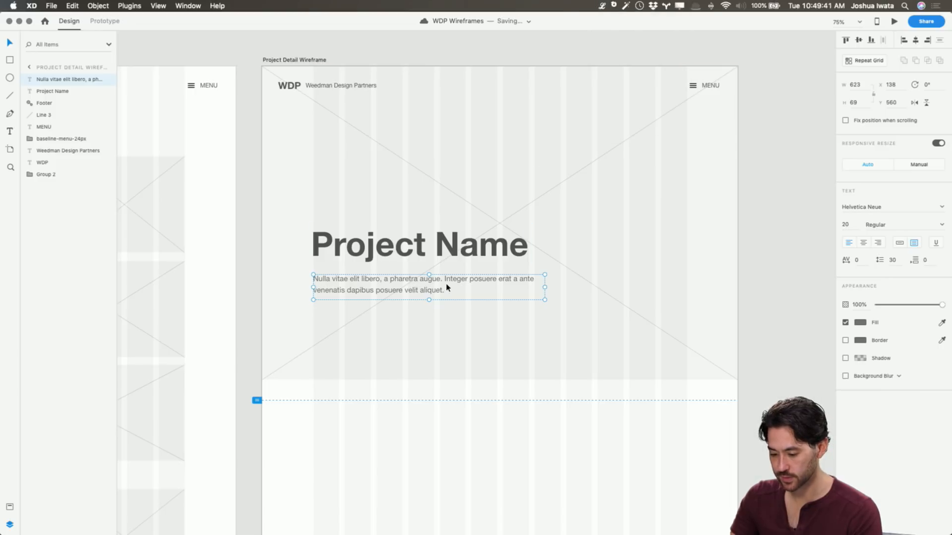
double_click(447, 285)
key("super+v")
key("Escape")
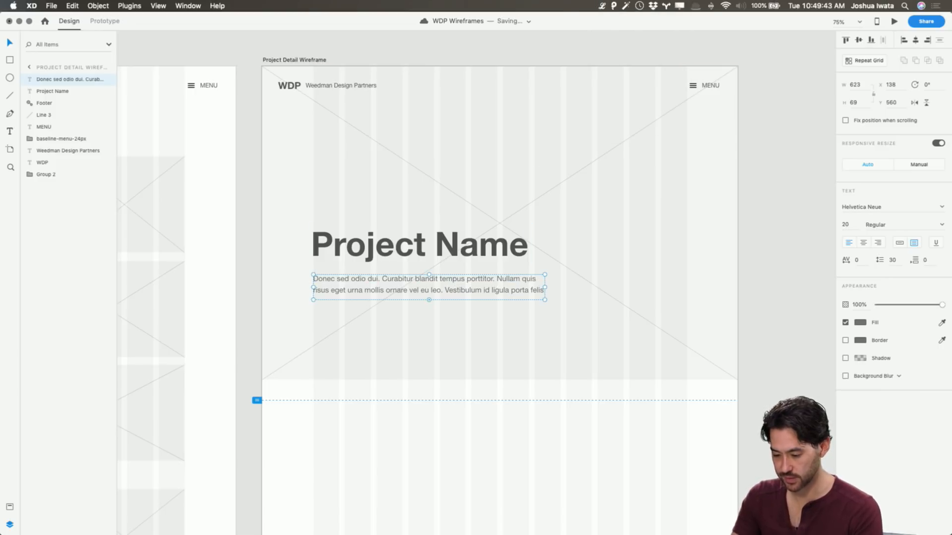
left_click_drag(425, 303, 429, 322)
Move the Project Name heading and its paragraph together down the banner to Y 516
left_click(442, 256, "shift")
left_click_drag(443, 256, 442, 291)
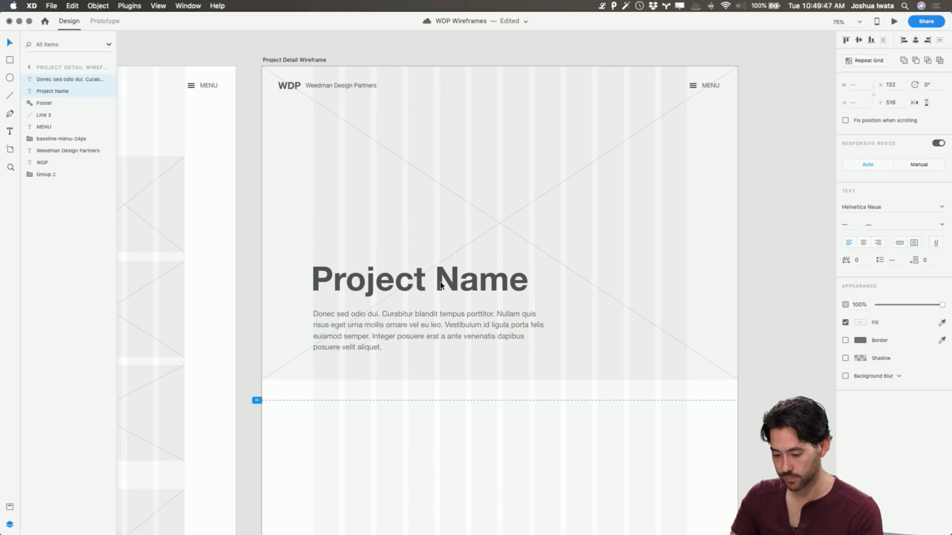
left_click(772, 291)
scroll(533, 427, "left", 4)
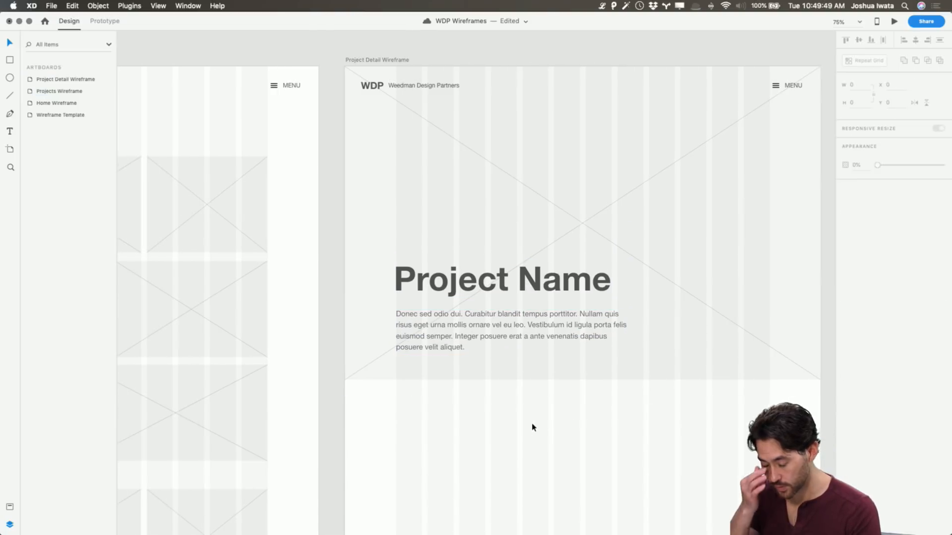
scroll(533, 427, "left", 15)
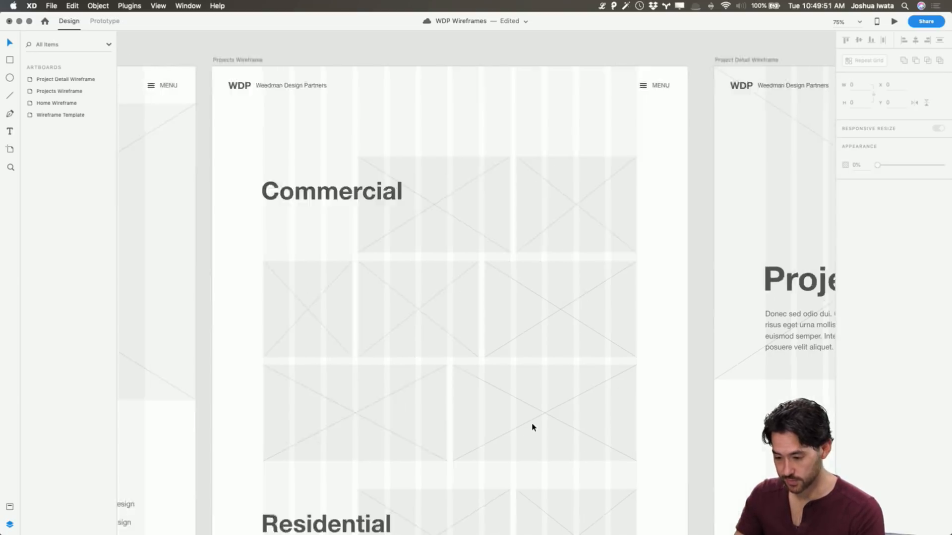
Switch to prototyping mode, preview the Home Wireframe, and close the preview
scroll(531, 260, "left", 5)
scroll(504, 206, "right", 3)
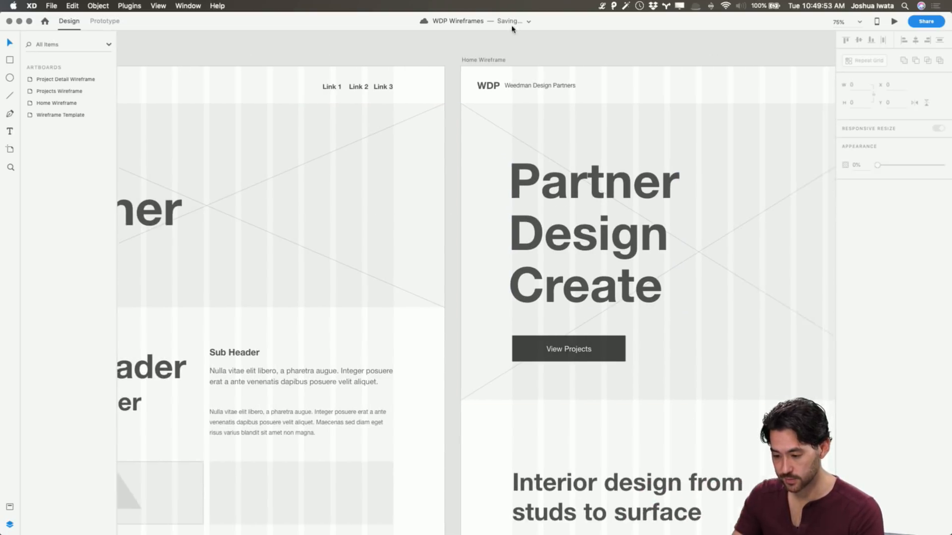
left_click(468, 60)
scroll(606, 81, "right", 9)
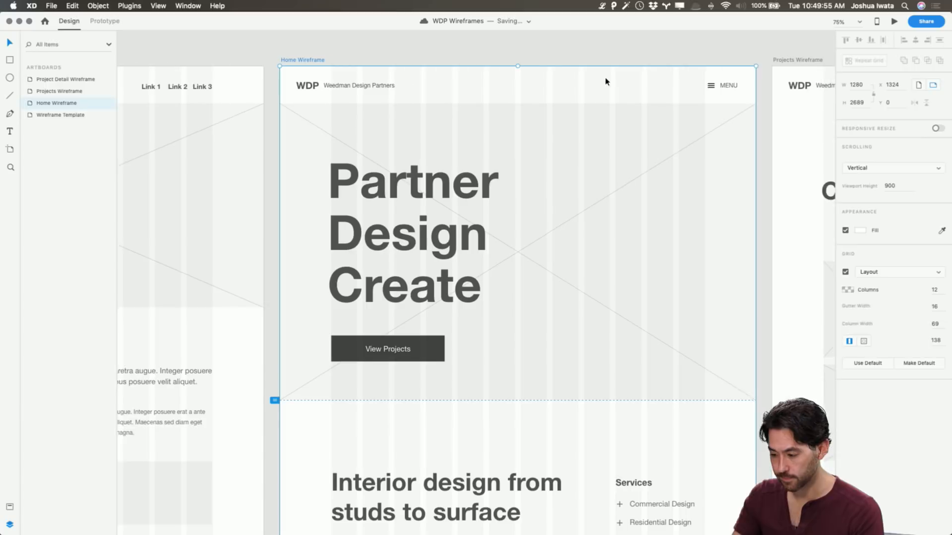
left_click(104, 20)
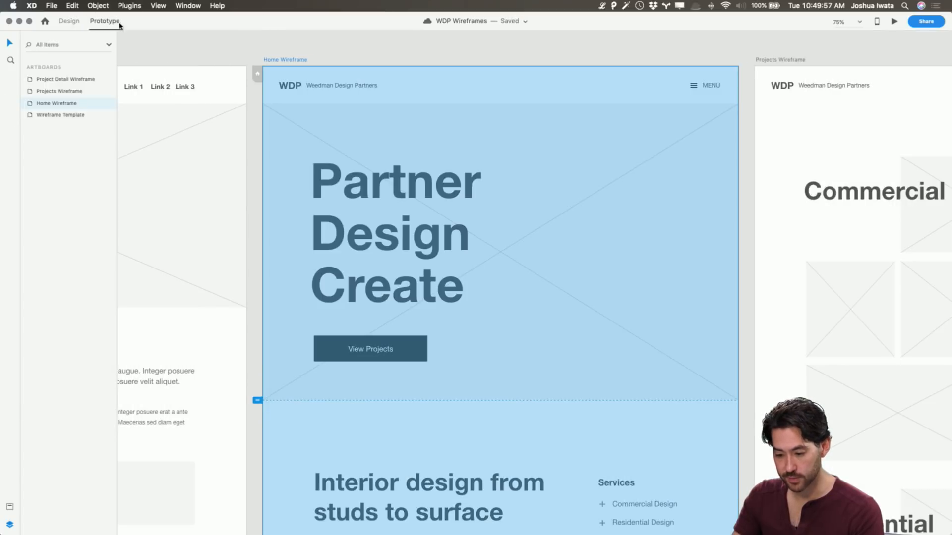
scroll(258, 70, "left", 3)
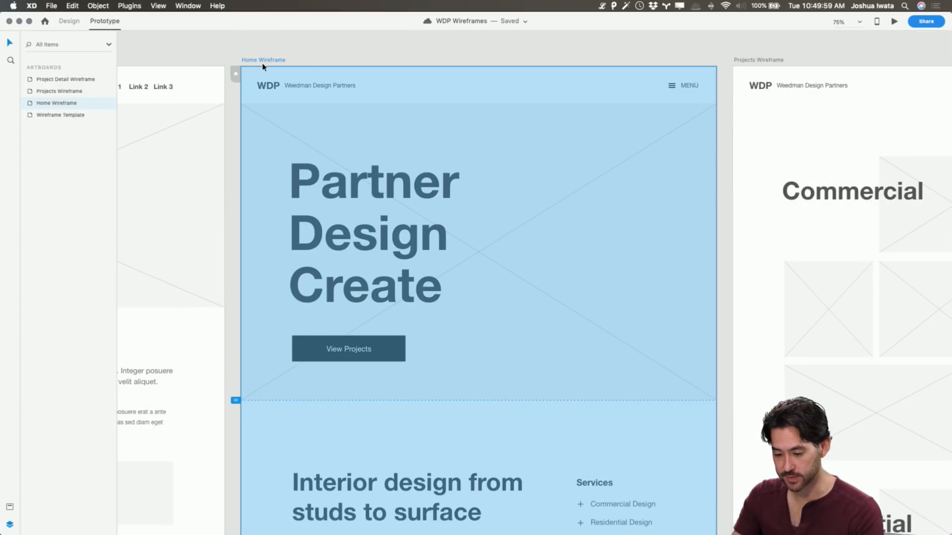
left_click(895, 21)
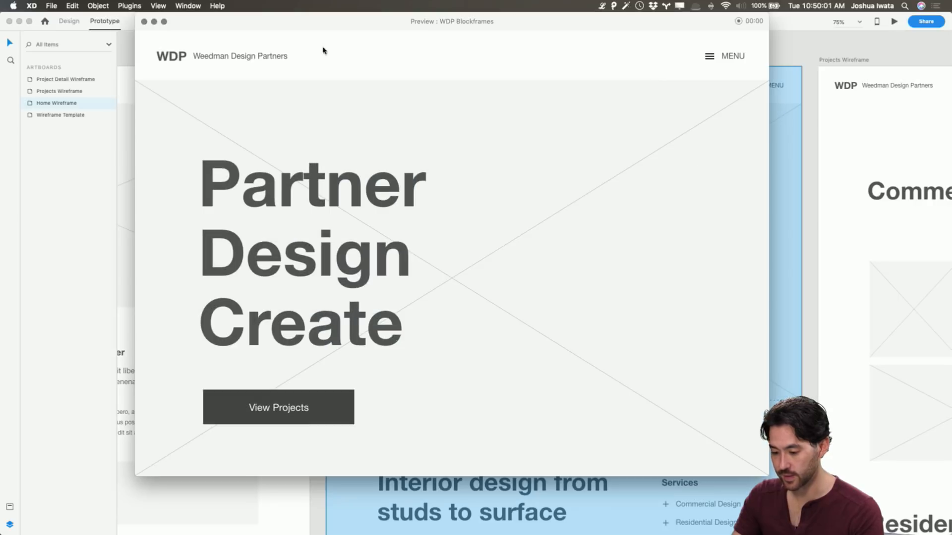
left_click(145, 21)
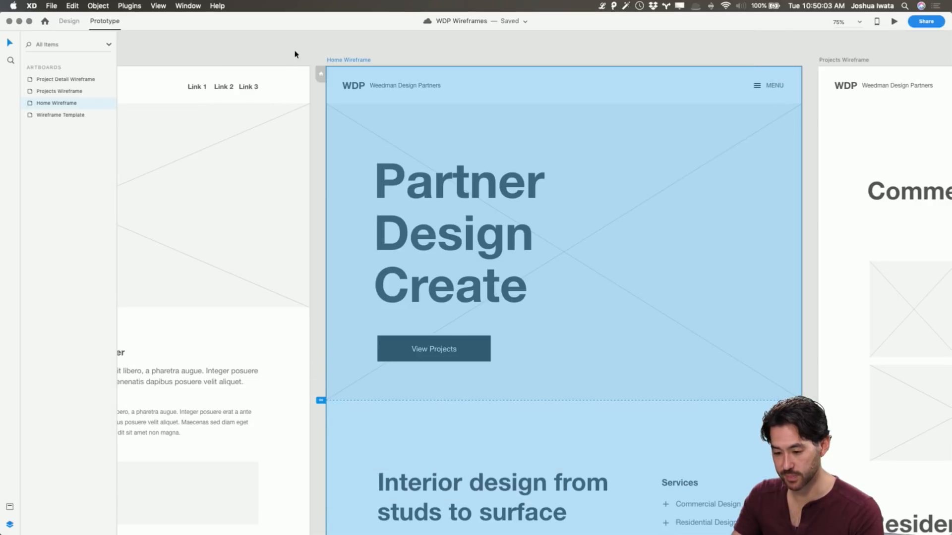
Make the Home Wireframe the prototype's home artboard
scroll(293, 55, "left", 10)
left_click(419, 63)
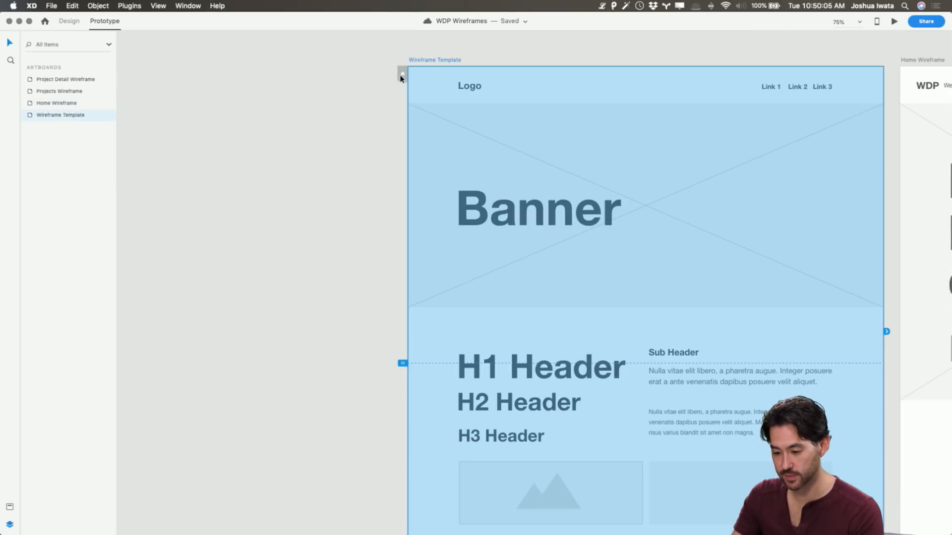
scroll(533, 94, "right", 10)
left_click(477, 64)
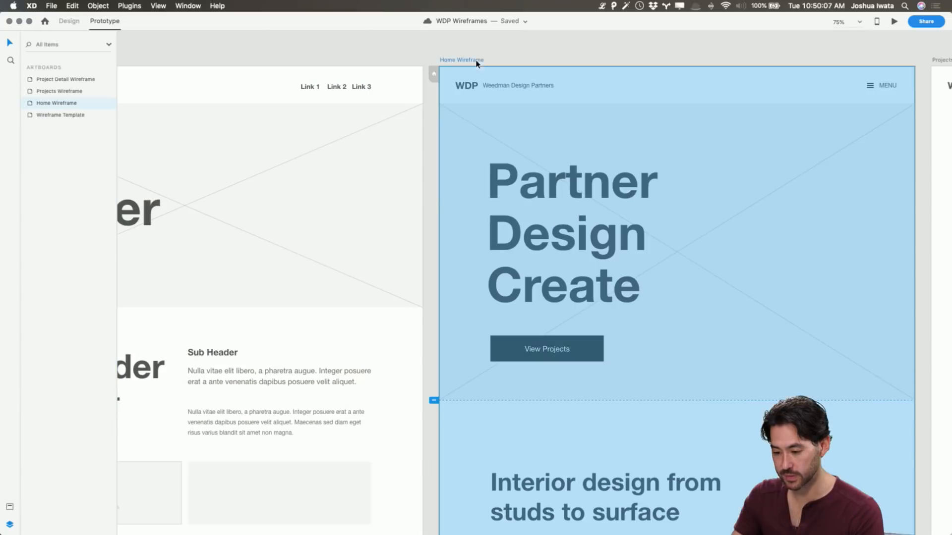
scroll(506, 56, "right", 3)
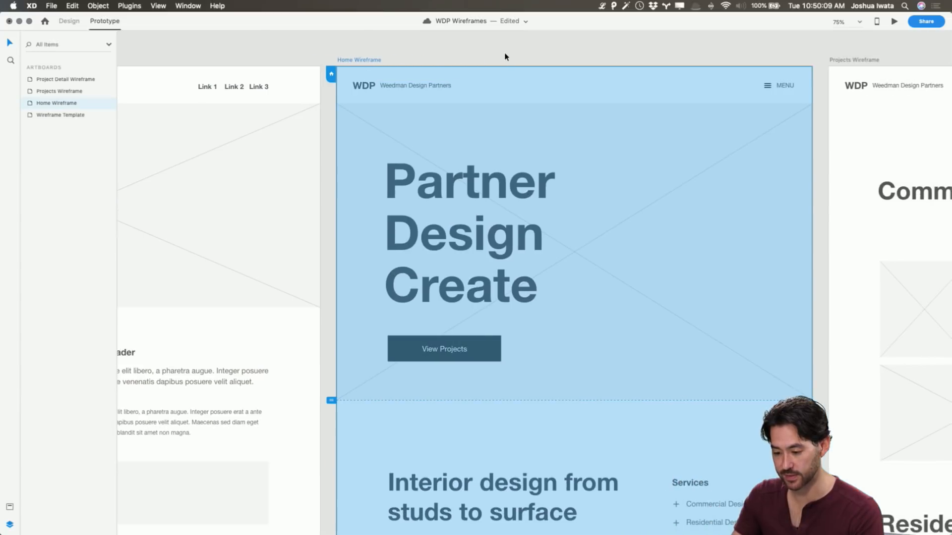
left_click(506, 57)
Link the Home Wireframe's View Projects button to the Projects Wireframe with a Tap trigger and a Dissolve transition
scroll(505, 55, "right", 3)
scroll(491, 168, "down", 1)
scroll(493, 183, "down", 1)
scroll(493, 184, "right", 1)
left_click(374, 308)
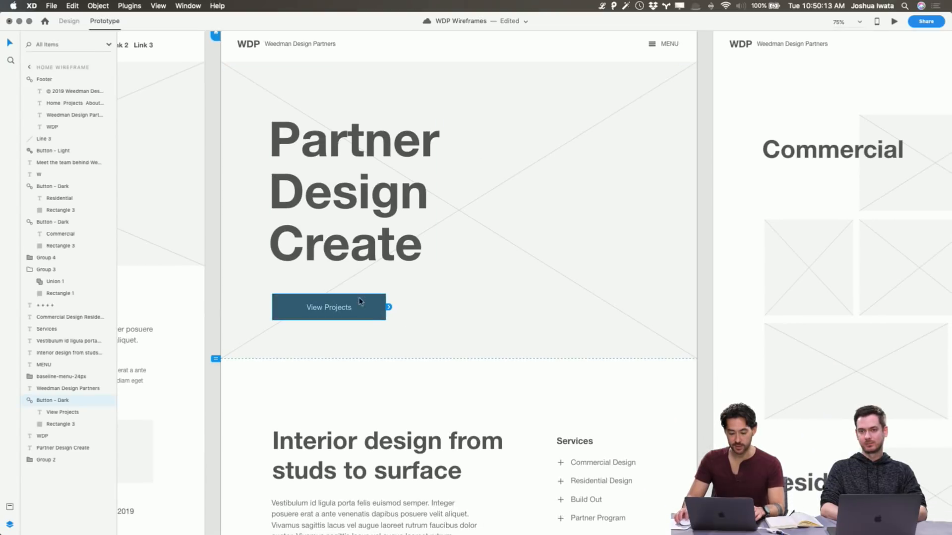
left_click(69, 20)
left_click(103, 21)
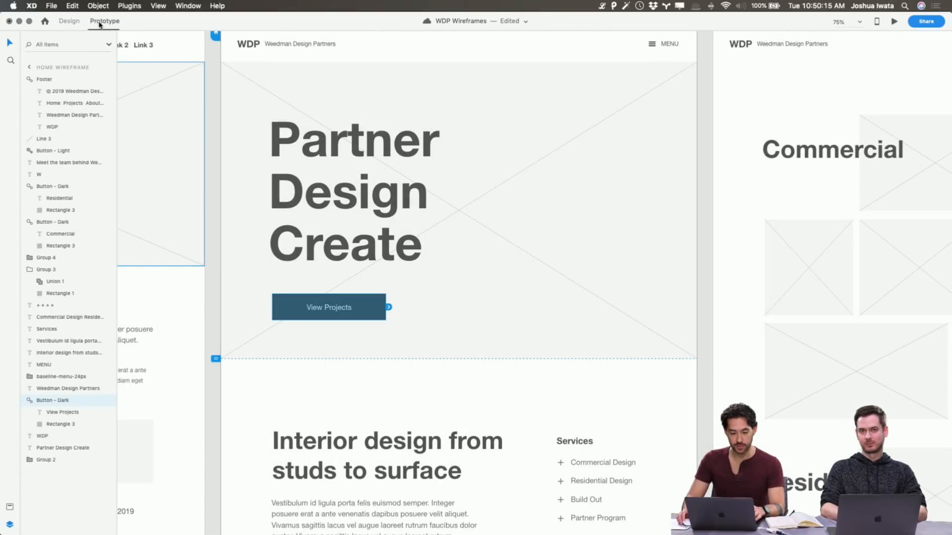
scroll(430, 300, "up", 1)
scroll(430, 299, "up", 1)
scroll(430, 299, "right", 1)
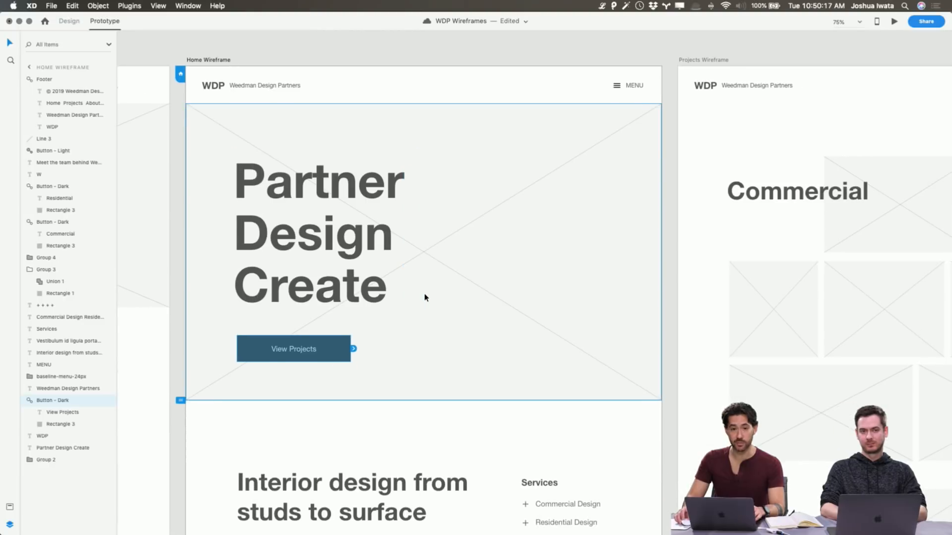
scroll(430, 297, "down", 1)
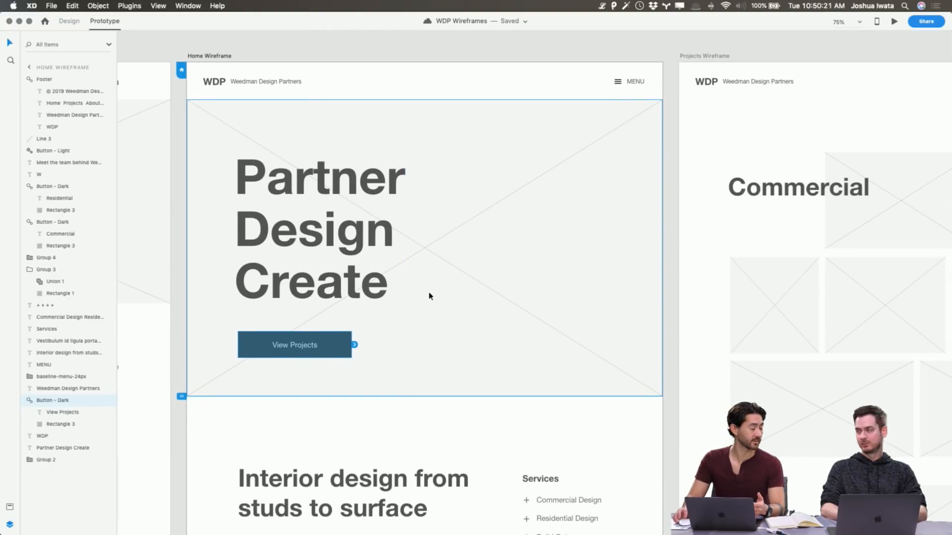
left_click_drag(354, 345, 697, 273)
scroll(697, 274, "down", 7)
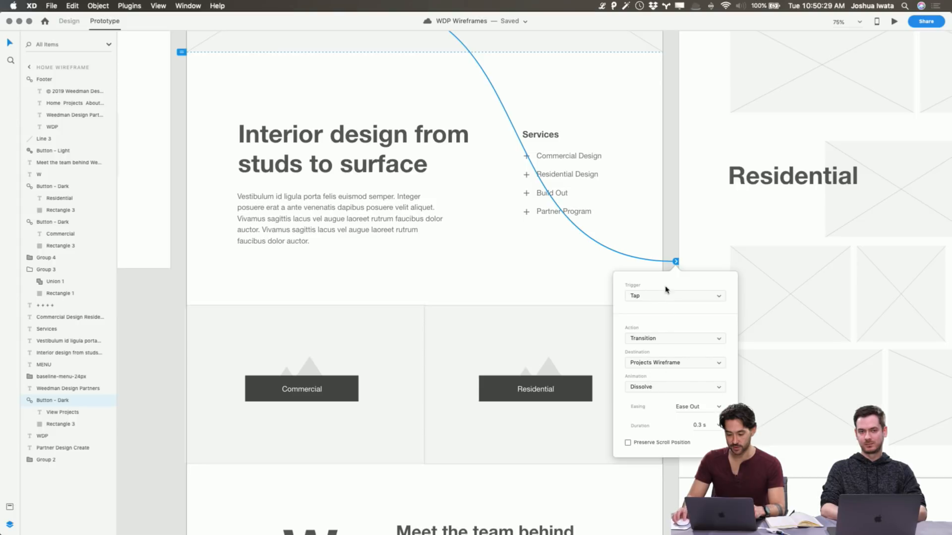
left_click(667, 241)
scroll(667, 241, "up", 8)
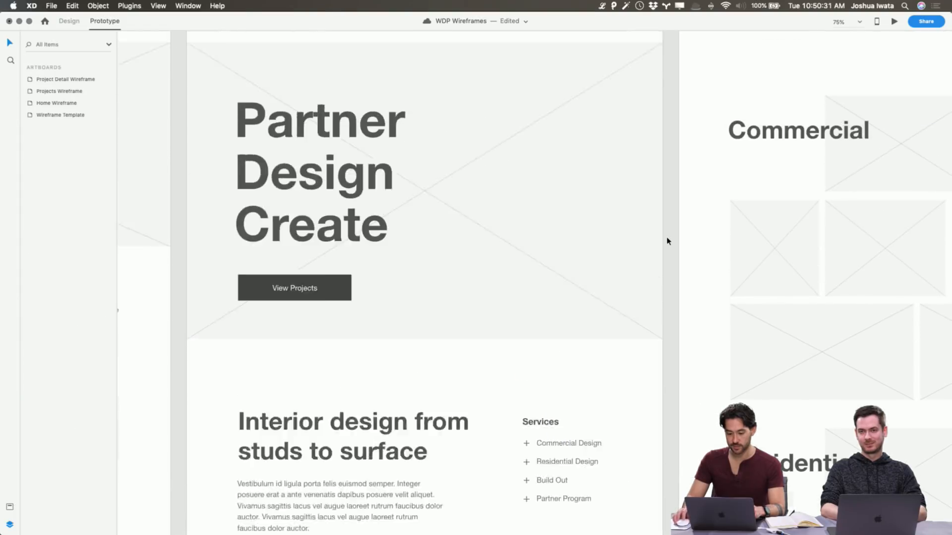
Link the WDP logo in the Projects Wireframe's header back to the Home Wireframe
scroll(667, 242, "right", 2)
scroll(667, 241, "right", 4)
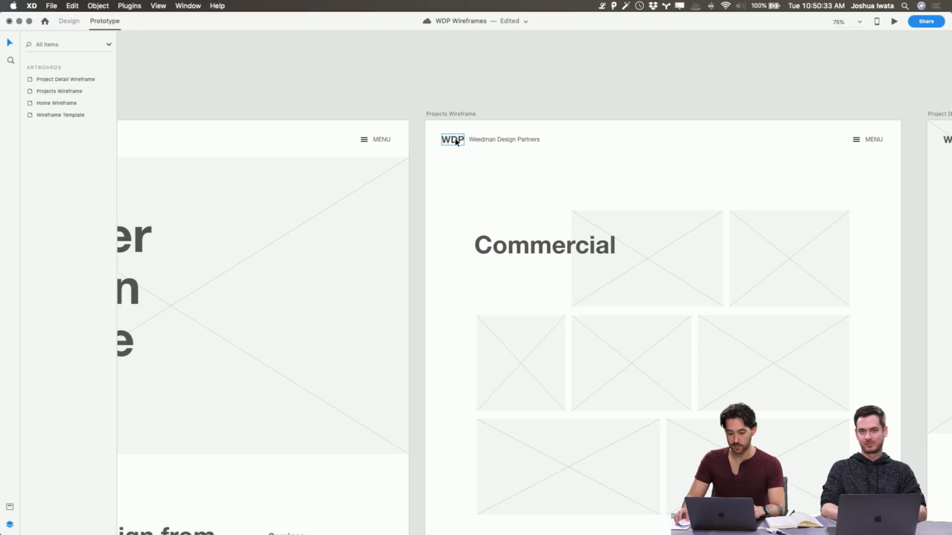
scroll(456, 141, "left", 10)
left_click(859, 142)
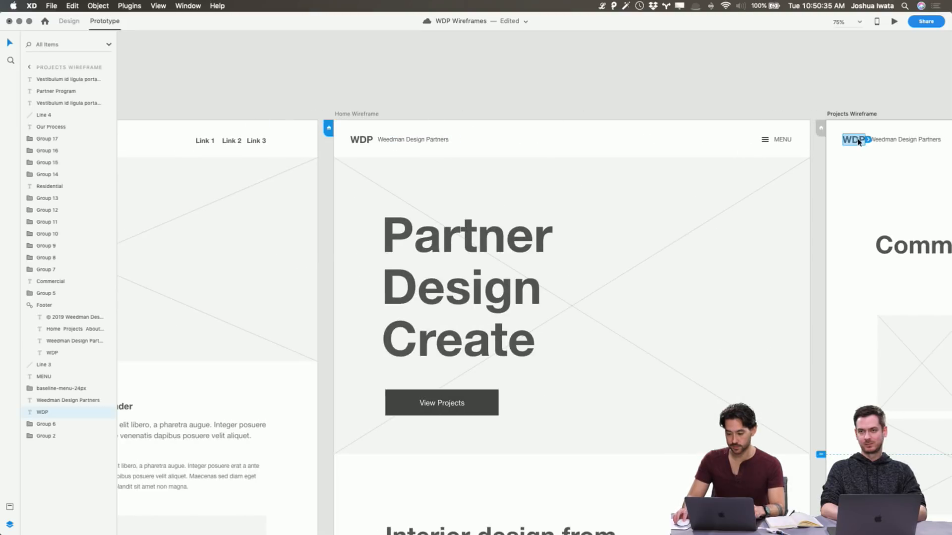
left_click_drag(868, 140, 738, 170)
scroll(841, 161, "right", 6)
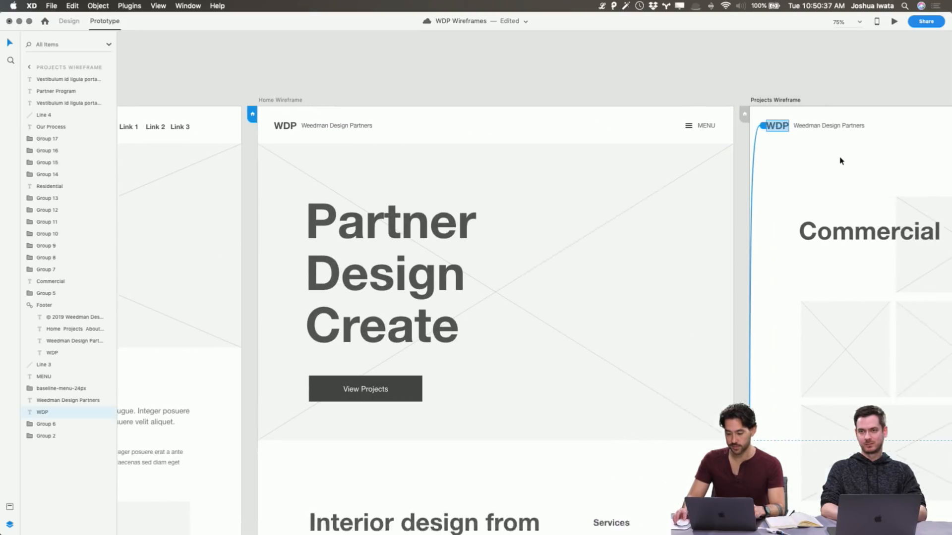
Link the second image placeholder in the Commercial section's first row to the Project Detail Wireframe
scroll(841, 160, "right", 7)
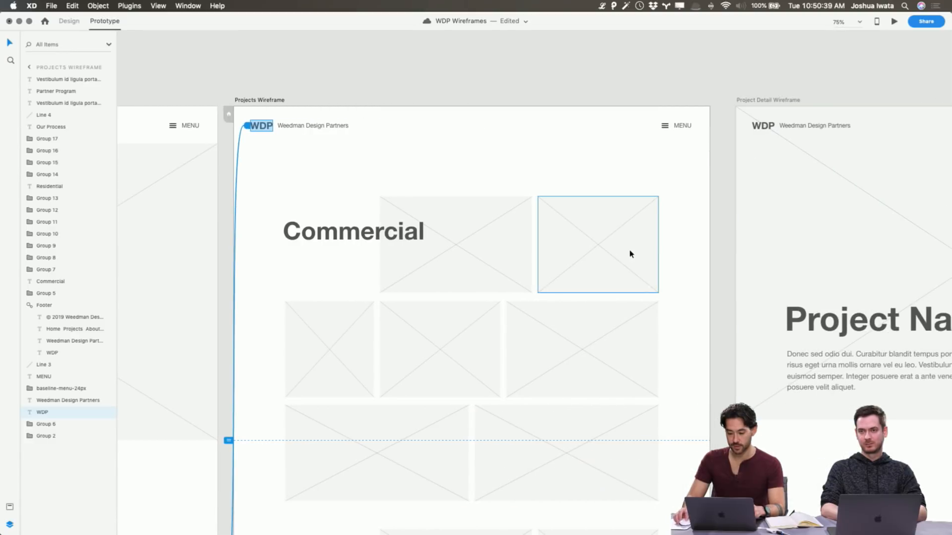
scroll(629, 253, "right", 4)
left_click(461, 243)
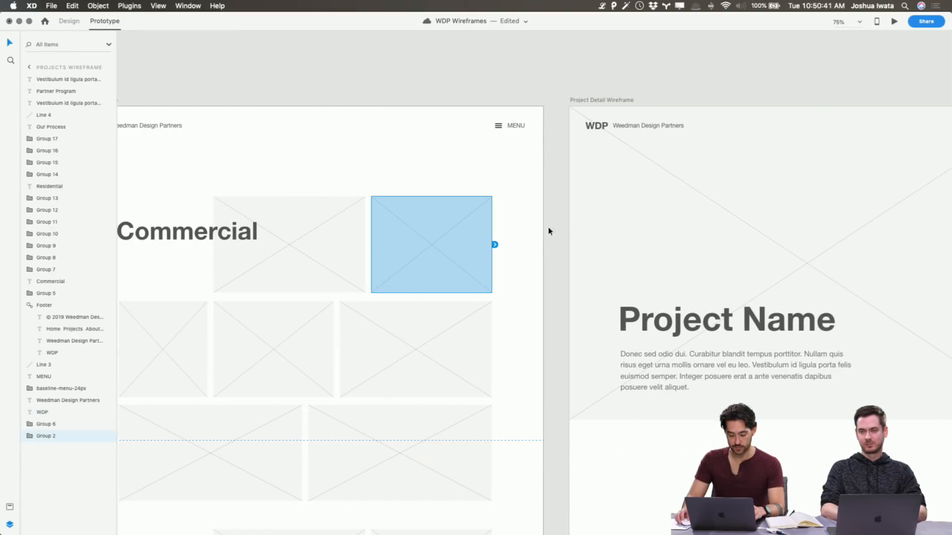
left_click_drag(494, 246, 593, 251)
Set the Commercial placeholder link's action to Auto-Animate, keeping Project Detail Wireframe as its destination
scroll(593, 249, "down", 5)
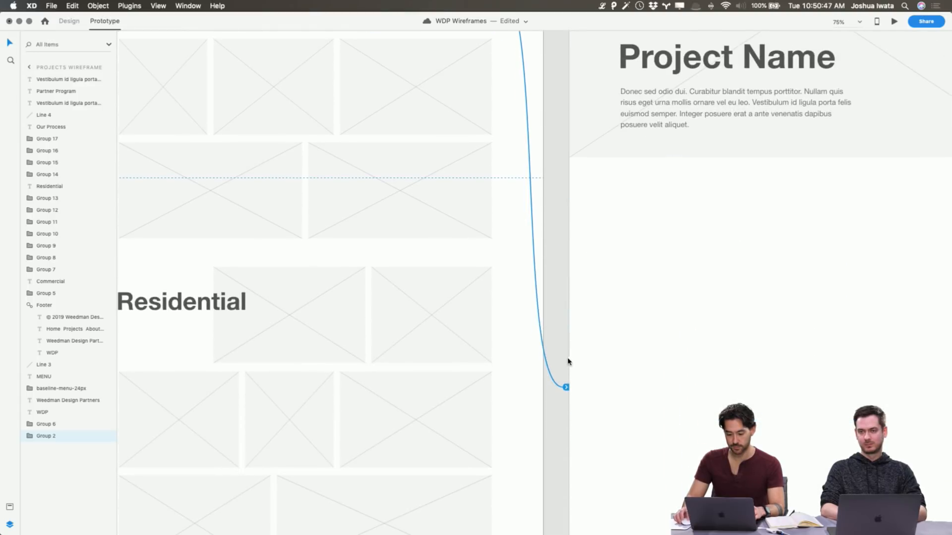
left_click(566, 387)
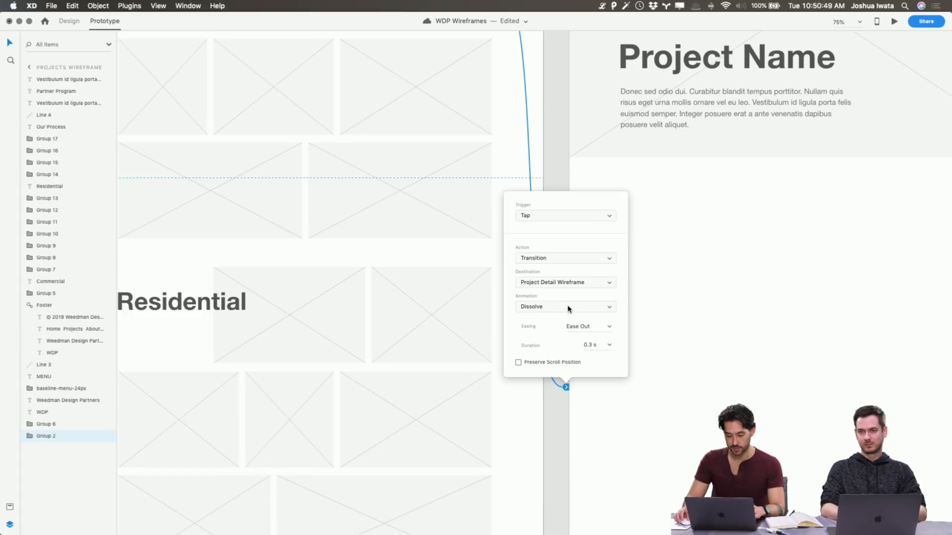
left_click(569, 308)
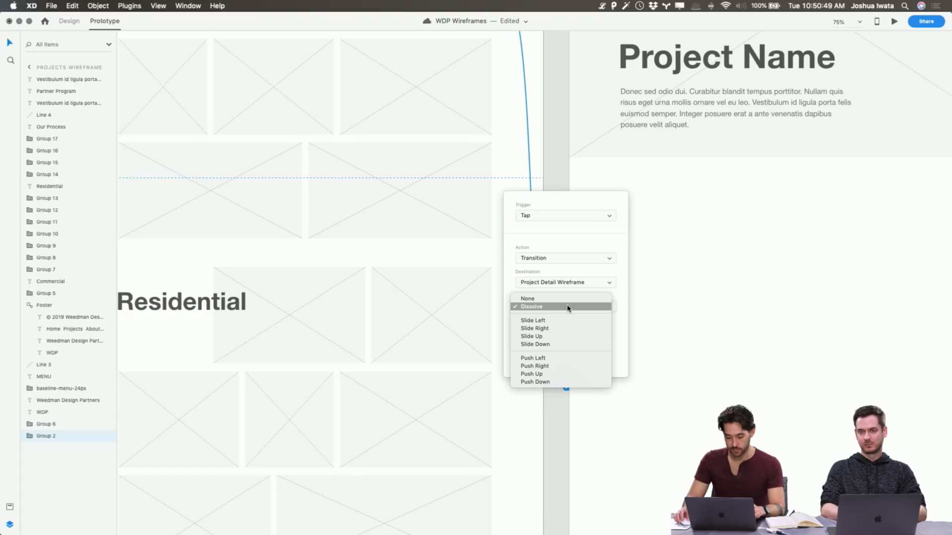
left_click(583, 281)
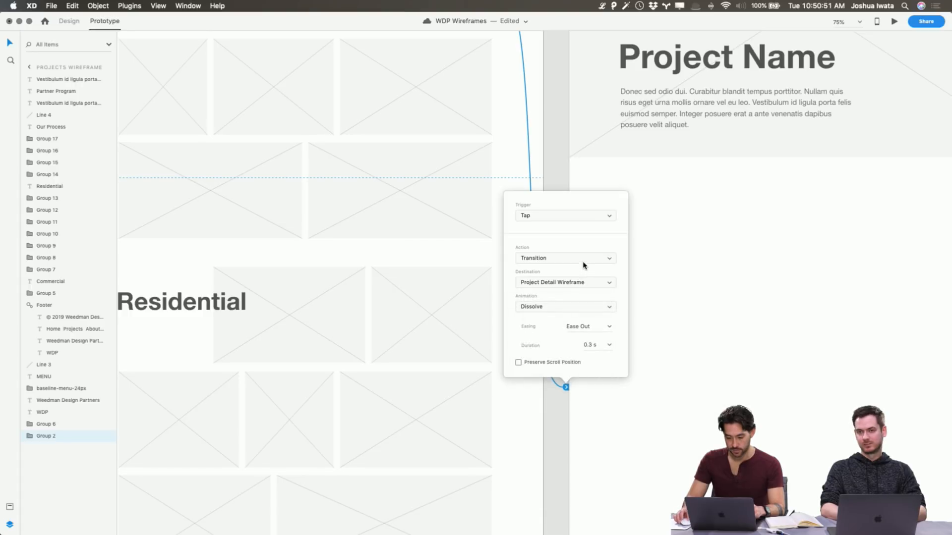
left_click(585, 259)
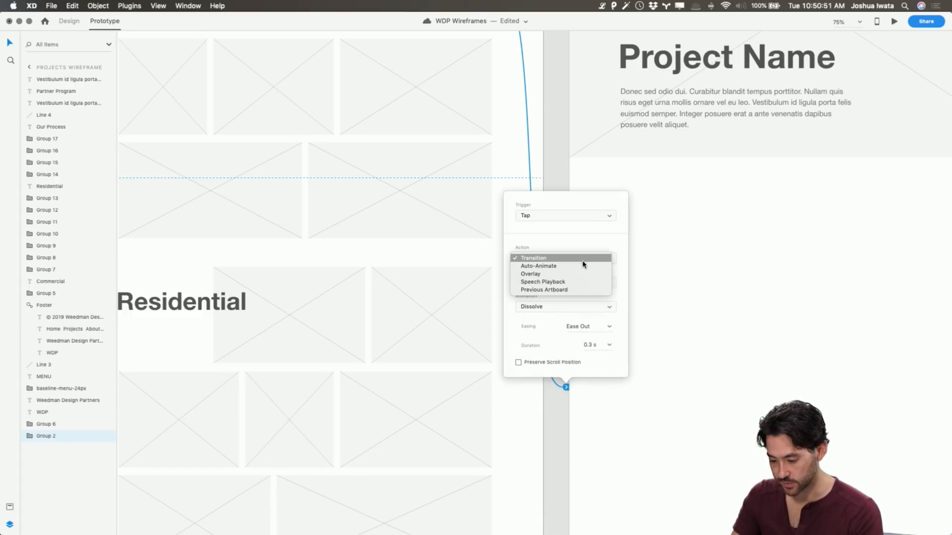
left_click(583, 267)
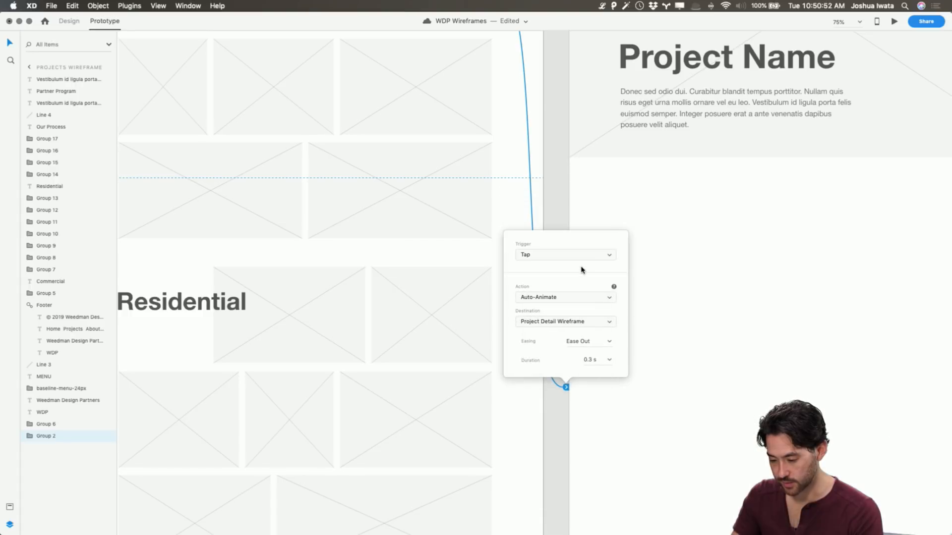
left_click(565, 412)
scroll(572, 357, "up", 8)
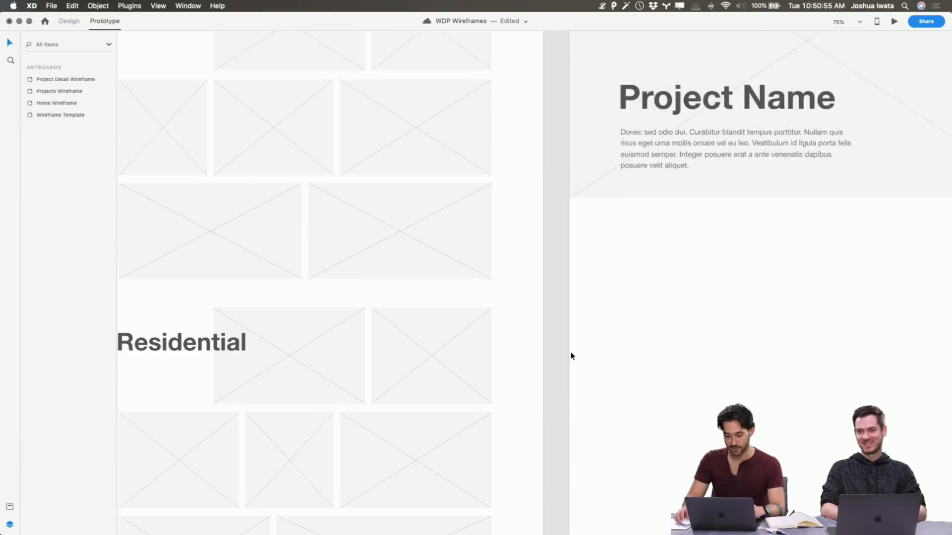
Delete the Project Detail Wireframe's banner placeholder and paste in a copy of the linked Commercial placeholder
left_click(680, 309)
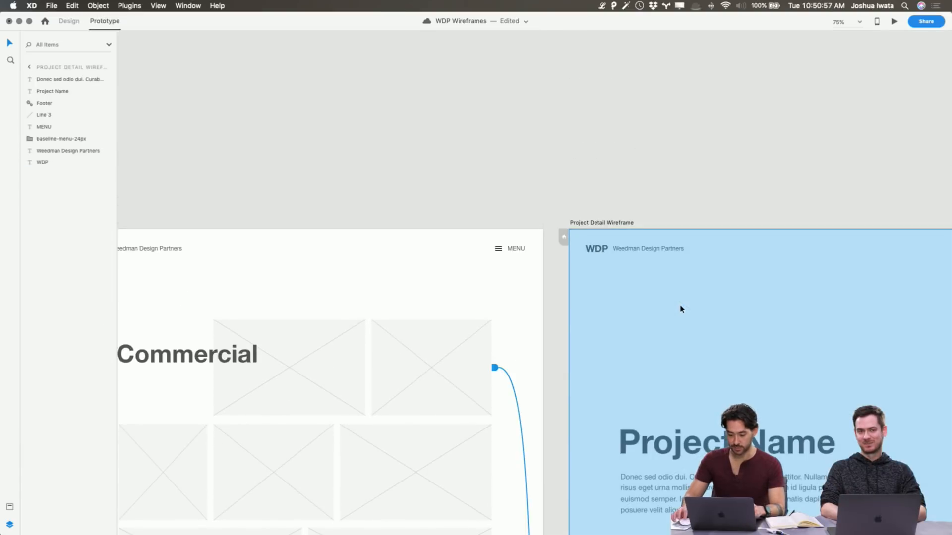
left_click(432, 357)
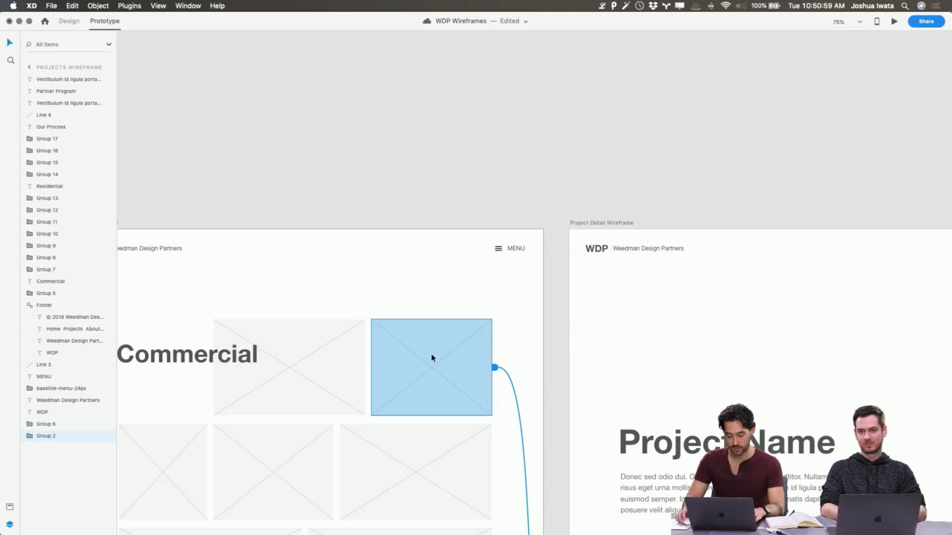
scroll(487, 361, "down", 4)
scroll(487, 362, "right", 8)
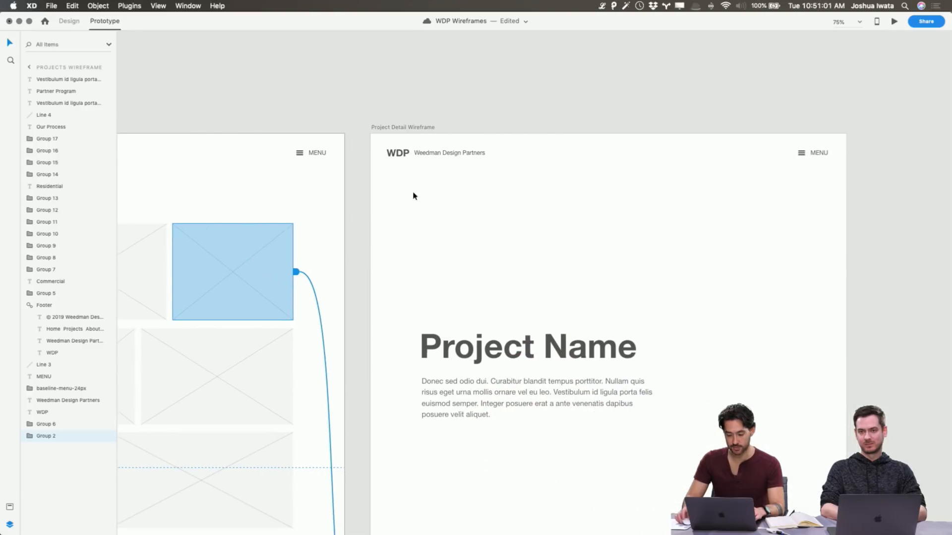
left_click(397, 130)
left_click(722, 283)
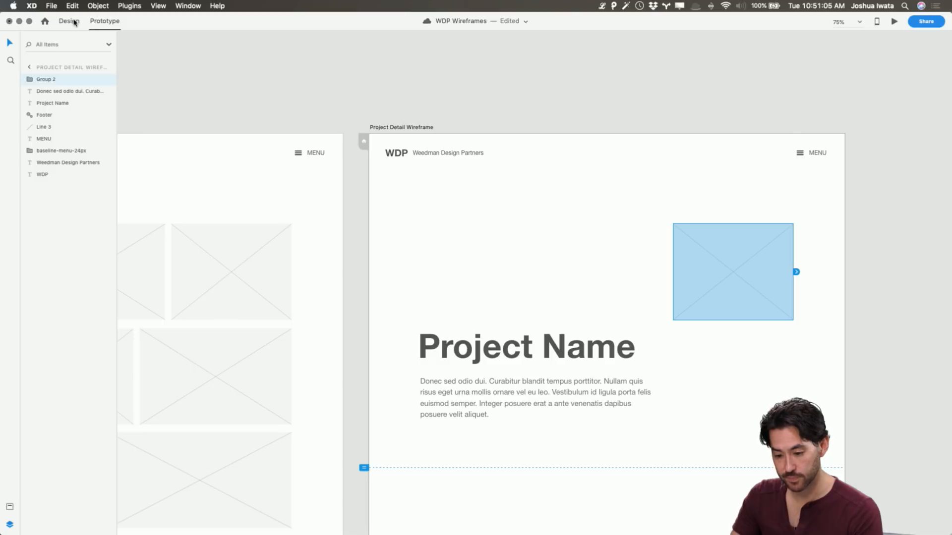
Back in design mode, enlarge the pasted placeholder to 1280 px wide and about 869 px high at X 0, Y 0, and send it to the back
left_click(72, 21)
left_click_drag(674, 222, 367, 131)
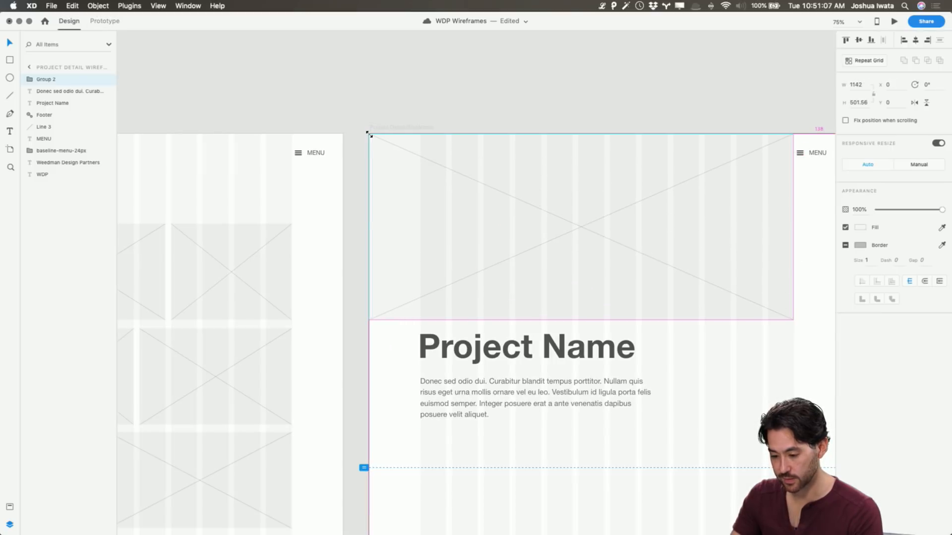
scroll(754, 265, "down", 3)
scroll(754, 265, "right", 4)
left_click_drag(702, 279, 738, 376)
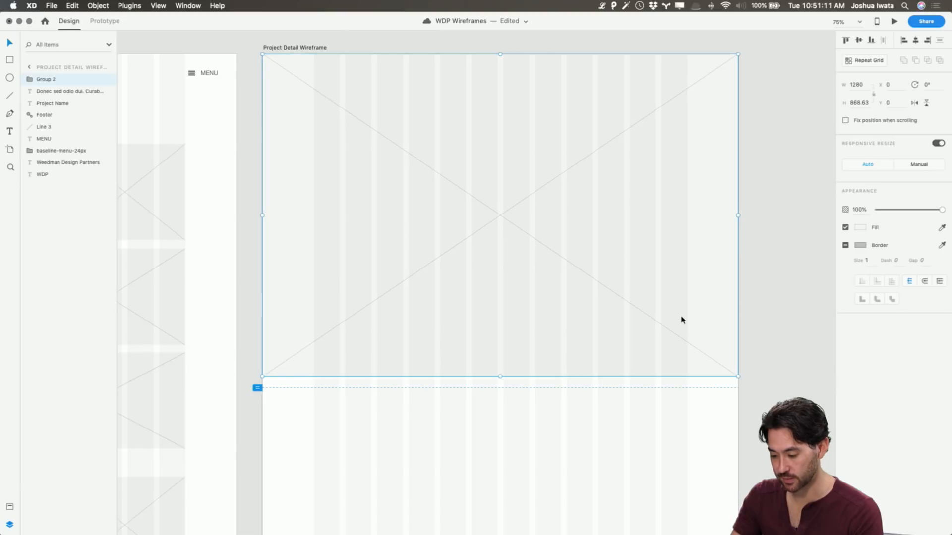
key("super+shift+bracketleft")
left_click(797, 267)
scroll(558, 200, "left", 15)
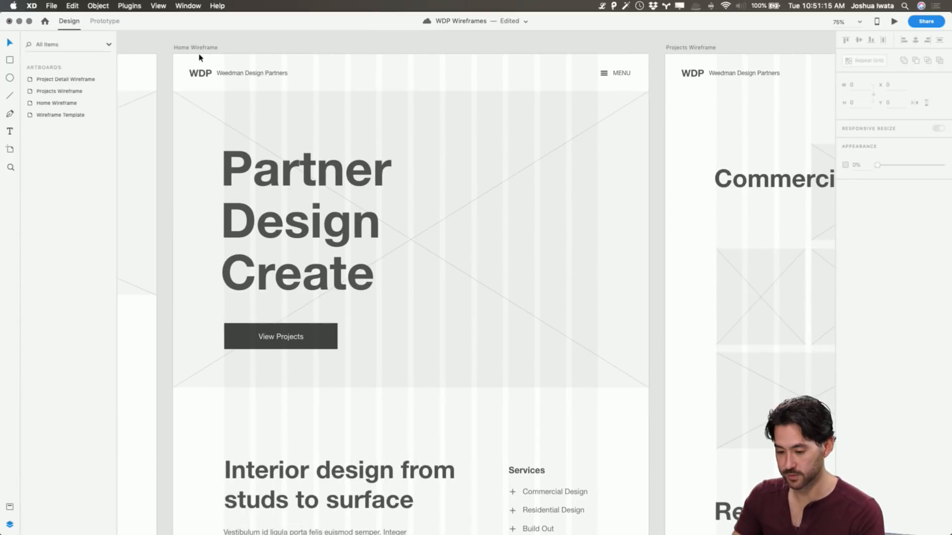
Preview the prototype from the Home Wireframe through View Projects to the linked Commercial placeholder, and close the preview
left_click(323, 53)
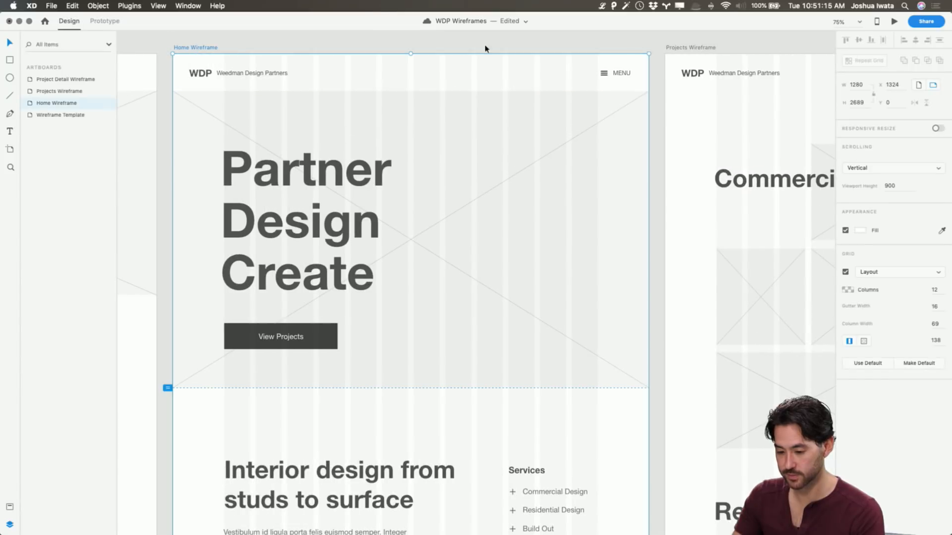
key("super+Return")
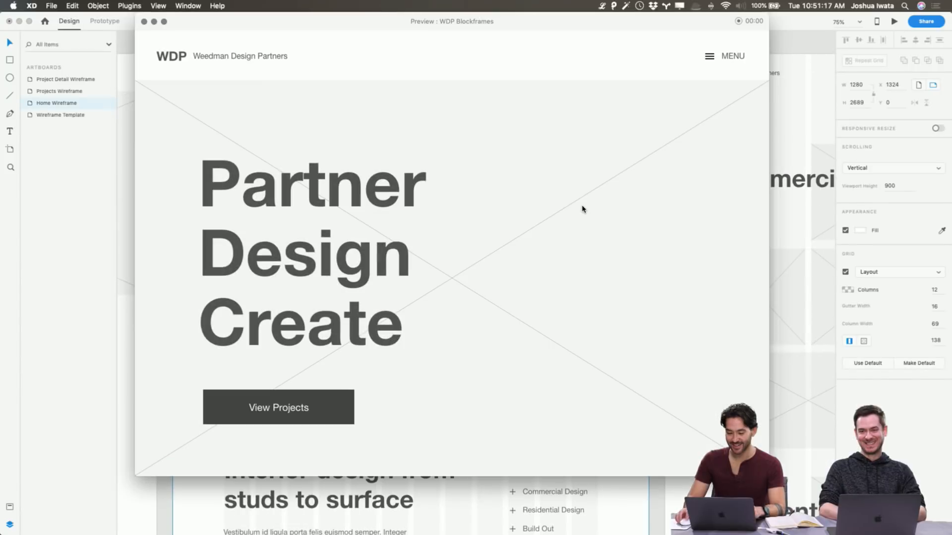
left_click(321, 406)
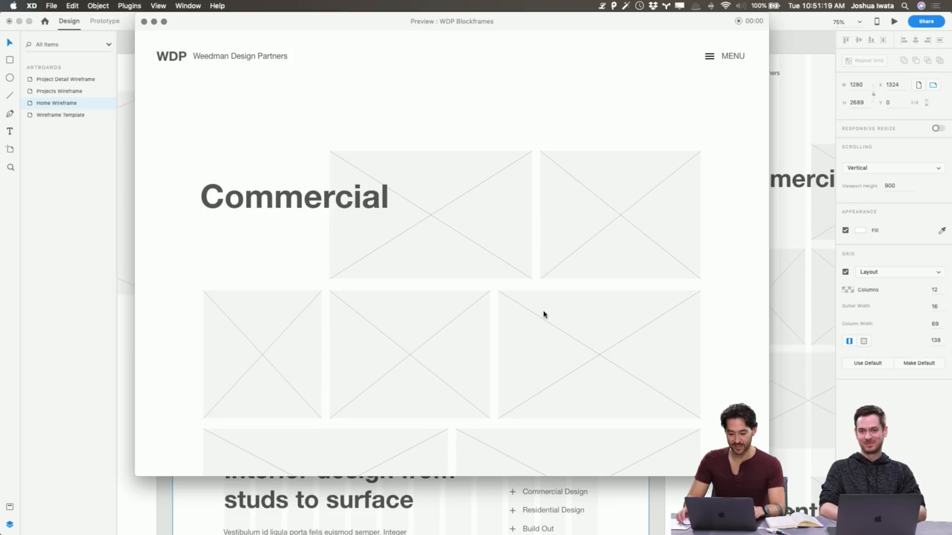
left_click(632, 212)
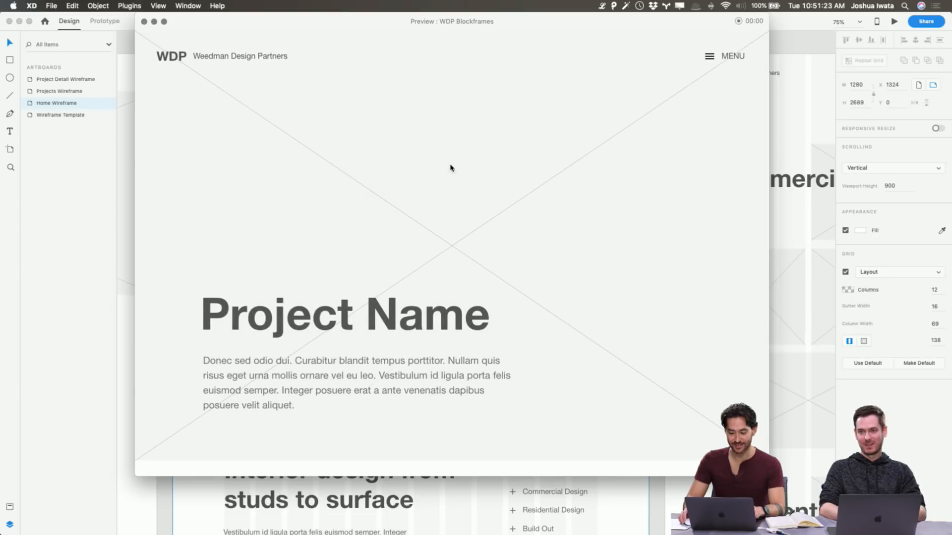
left_click(144, 22)
Copy the forward-arrow icon from the Wireframe Template and paste it into the Project Detail Wireframe
scroll(759, 226, "right", 15)
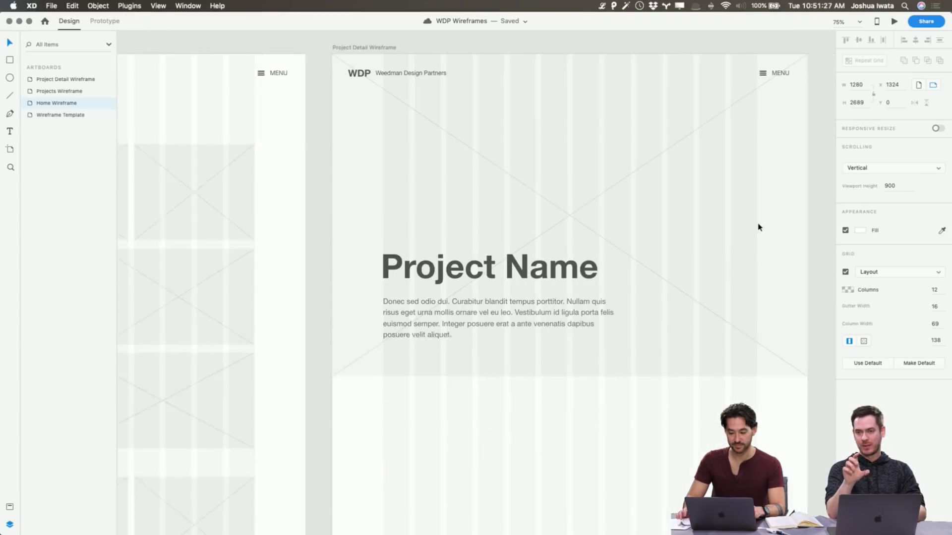
scroll(759, 227, "left", 5)
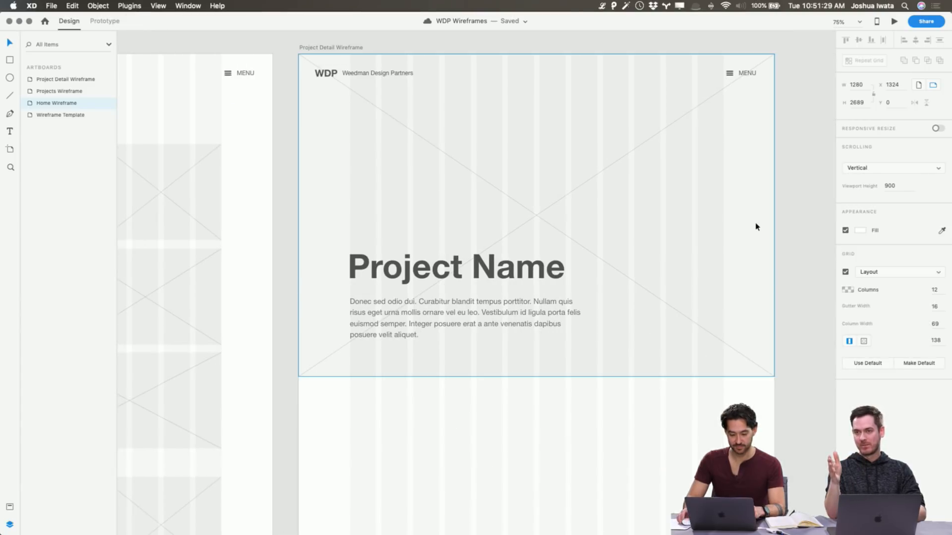
scroll(389, 266, "left", 15)
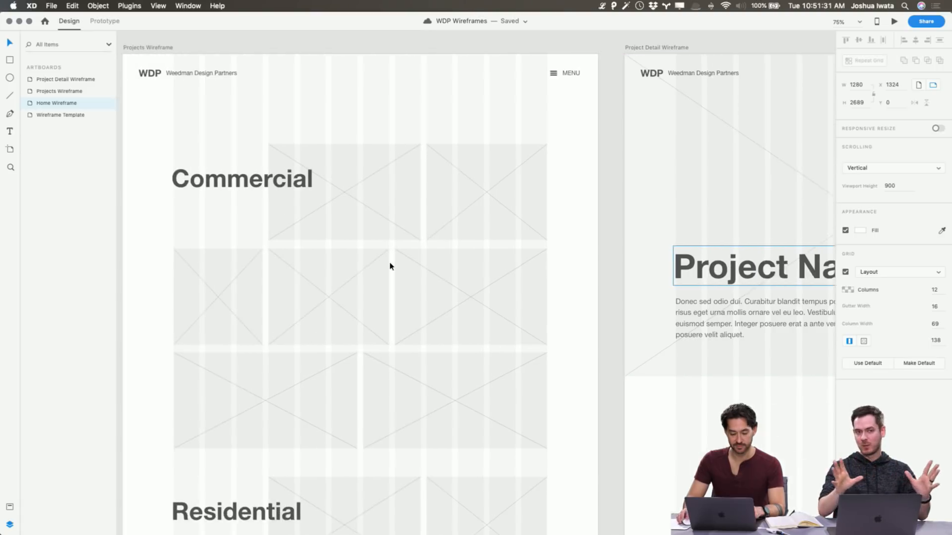
scroll(389, 265, "down", 6)
scroll(389, 266, "left", 4)
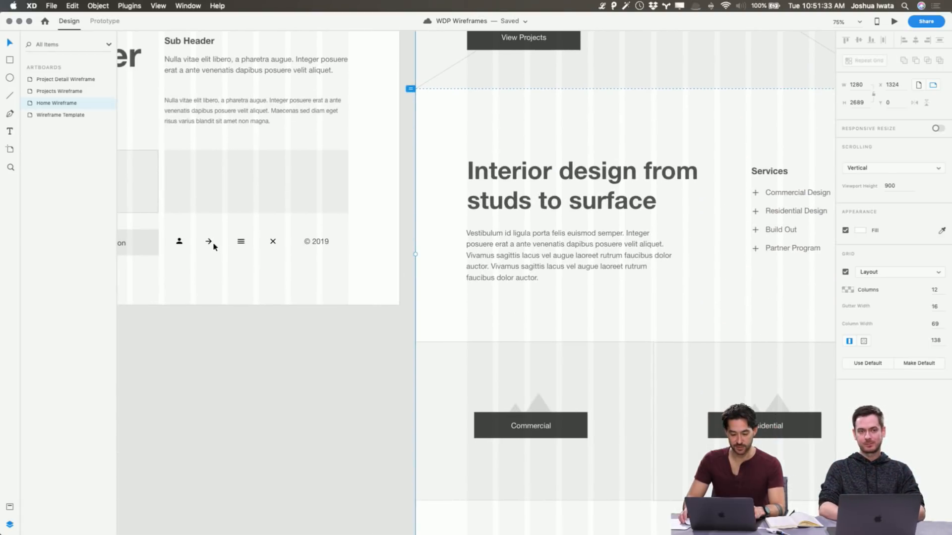
left_click(209, 245)
left_click(209, 245)
key("super+c")
scroll(292, 247, "right", 10)
scroll(292, 247, "up", 3)
scroll(292, 248, "right", 8)
scroll(292, 247, "up", 2)
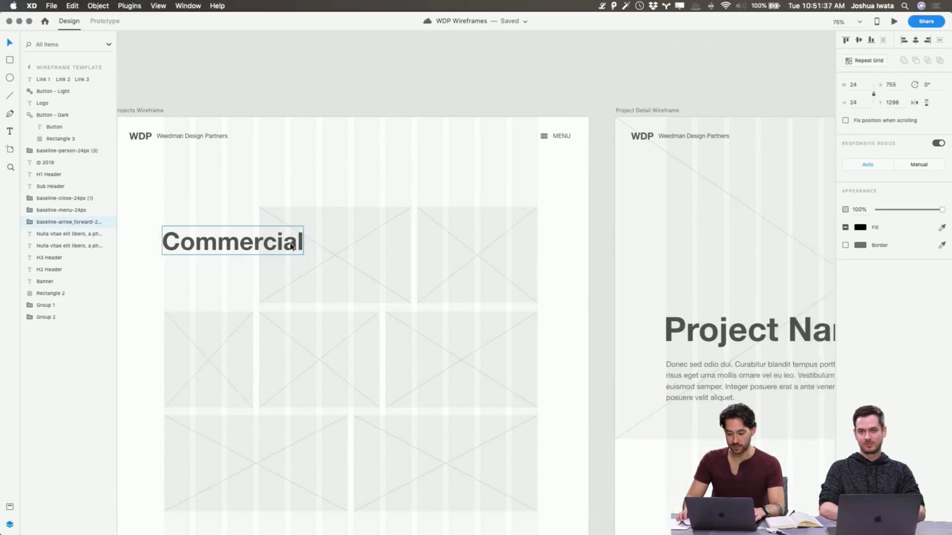
key("super+v")
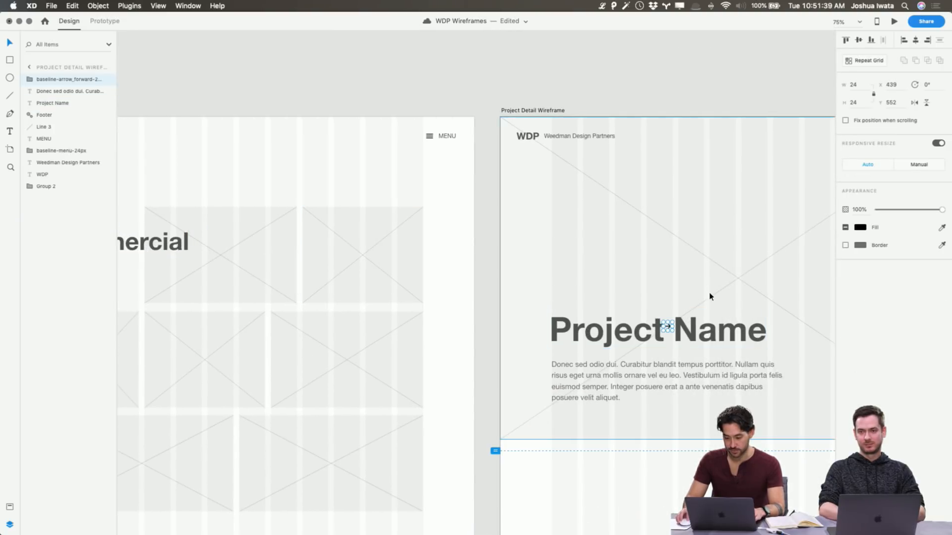
Enlarge the pasted arrow to about 61 px square, flip it horizontally and place it before the Project Name heading at X 47, Y 540.47
scroll(731, 271, "right", 3)
scroll(628, 324, "right", 1)
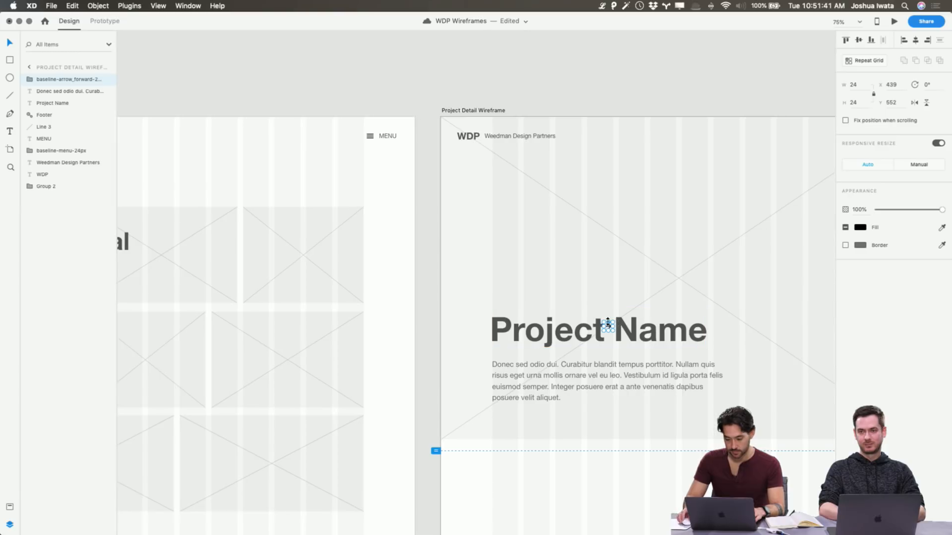
scroll(613, 322, "up", 1)
left_click_drag(613, 323, 488, 336)
key("super+z")
left_click_drag(615, 324, 473, 331)
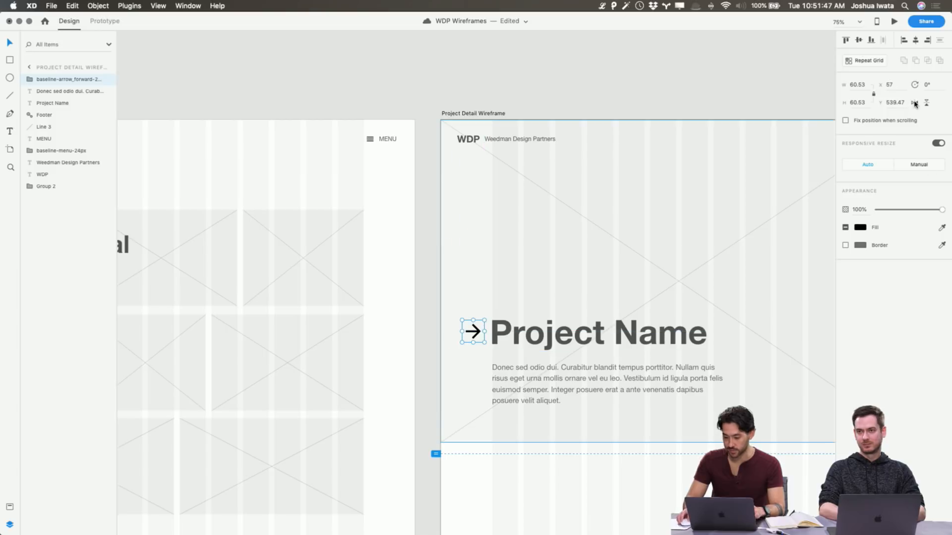
key("shift+Left")
key("Down")
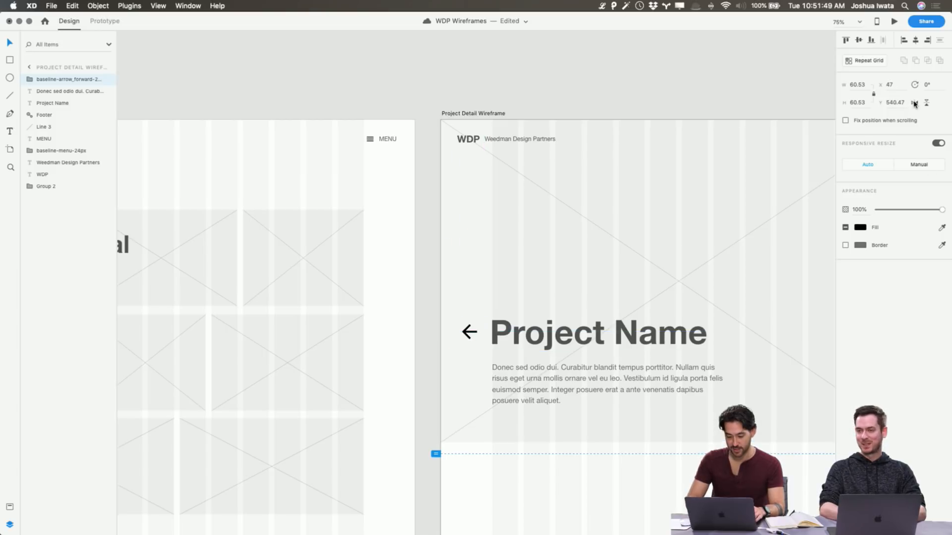
Lower the back arrow's opacity to 47% and deselect it
left_click_drag(902, 210, 909, 212)
left_click(721, 56)
scroll(721, 57, "down", 1)
scroll(721, 57, "down", 1)
In prototype mode, link the back arrow to the Projects Wireframe with a Tap trigger and Auto-Animate action, Ease Out, 0.3 s
left_click(444, 302)
left_click(443, 305)
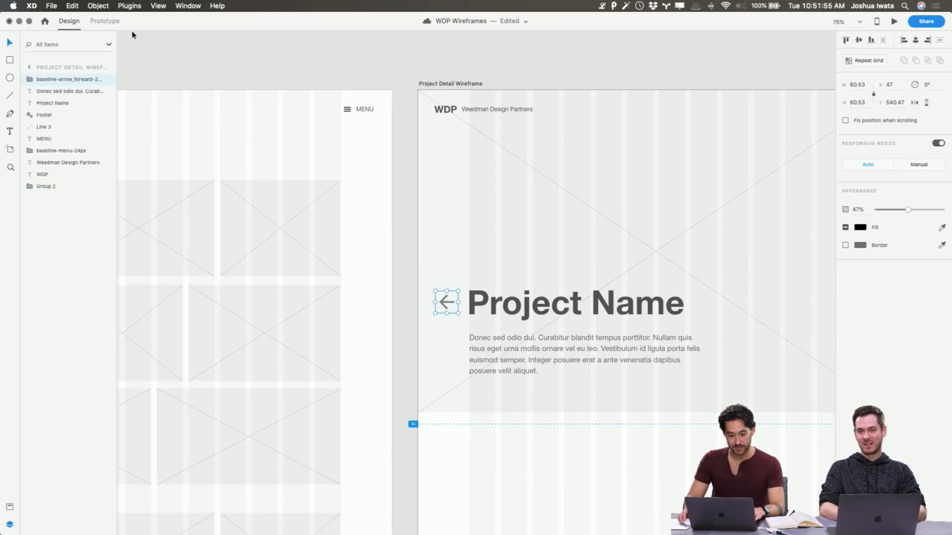
left_click(106, 22)
mouse_move(462, 303)
left_mouse_down()
mouse_move(333, 303)
mouse_move(356, 311)
left_mouse_up()
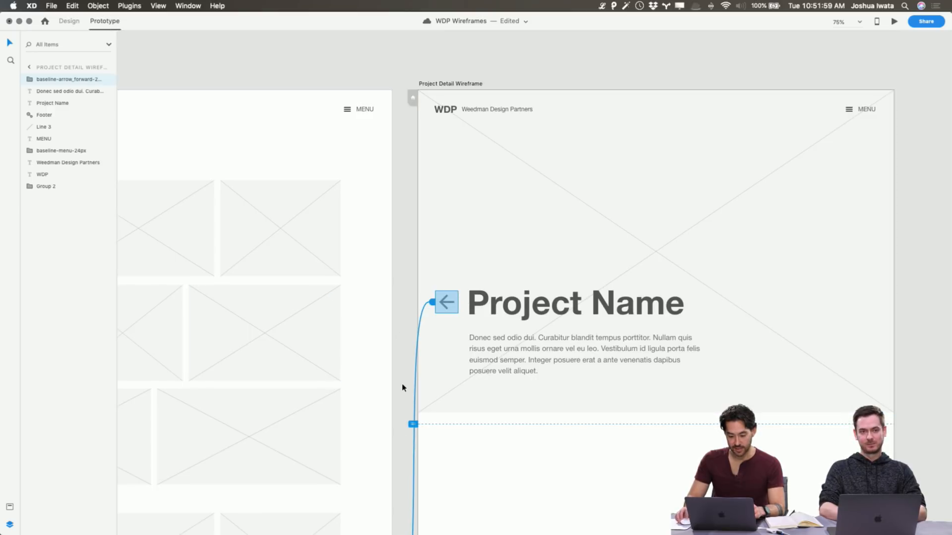
scroll(403, 392, "down", 10)
left_click(394, 325)
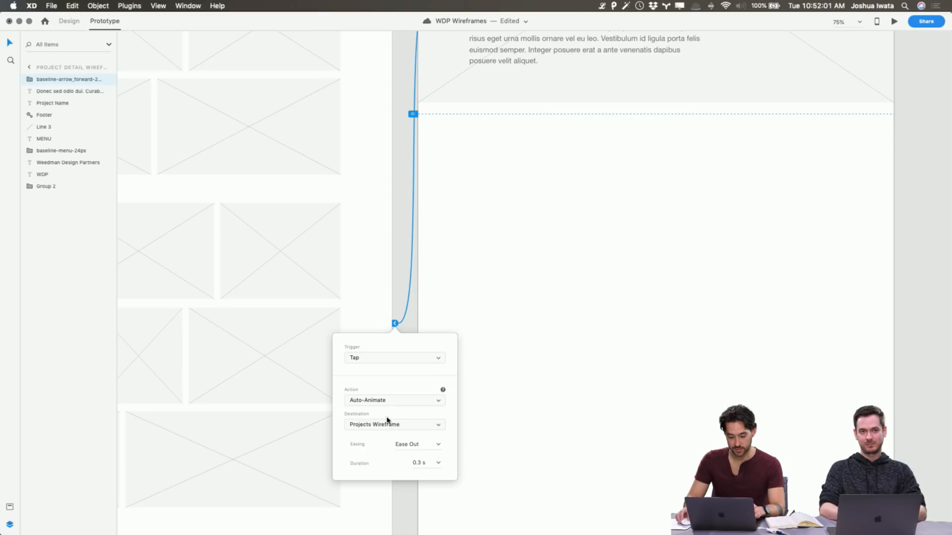
left_click(405, 507)
Preview from the Projects Wireframe and test the transitions between the linked Commercial placeholder and the detail page's back arrow
scroll(442, 346, "up", 11)
left_click(464, 149)
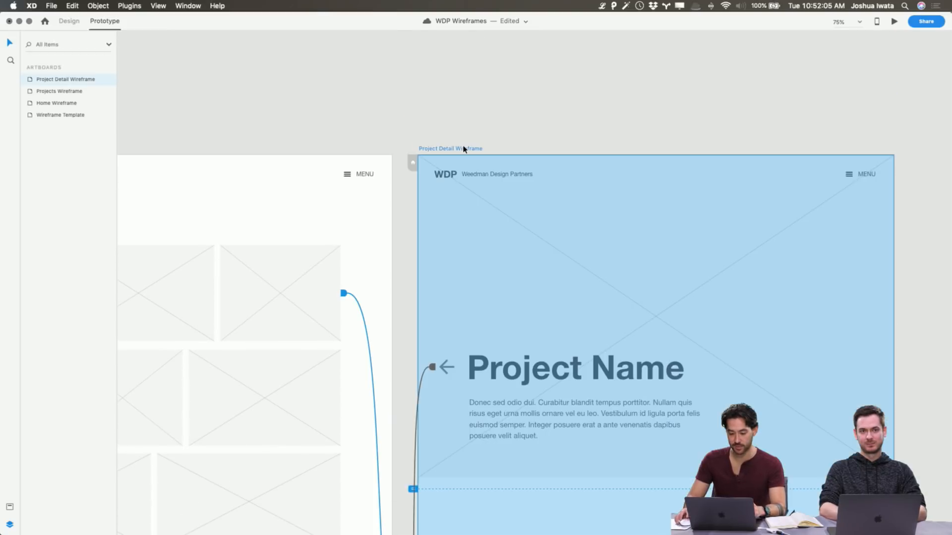
scroll(523, 87, "left", 12)
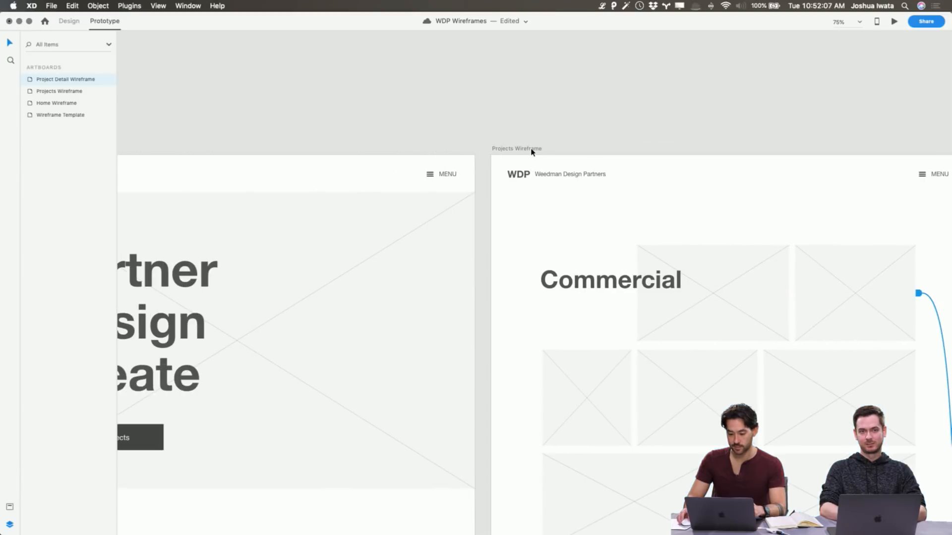
left_click(531, 149)
left_click(895, 22)
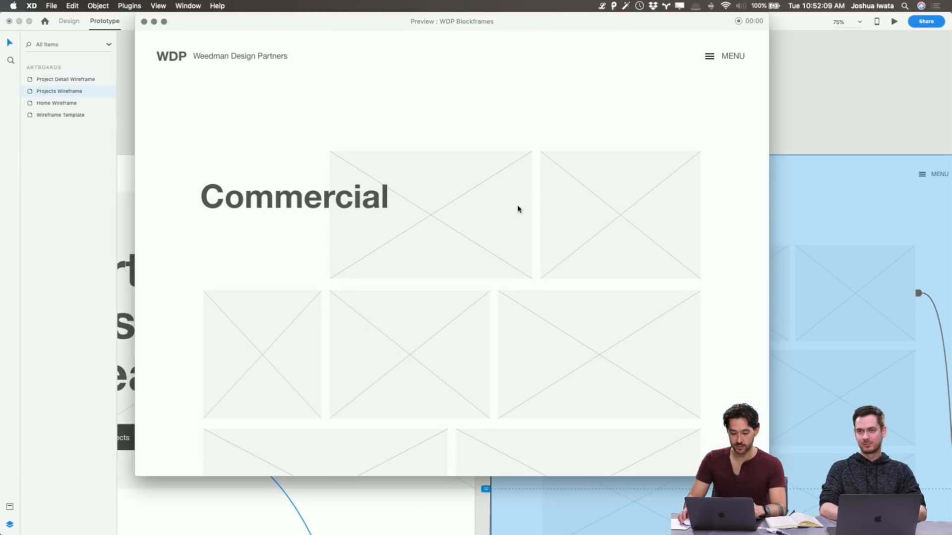
left_click(622, 223)
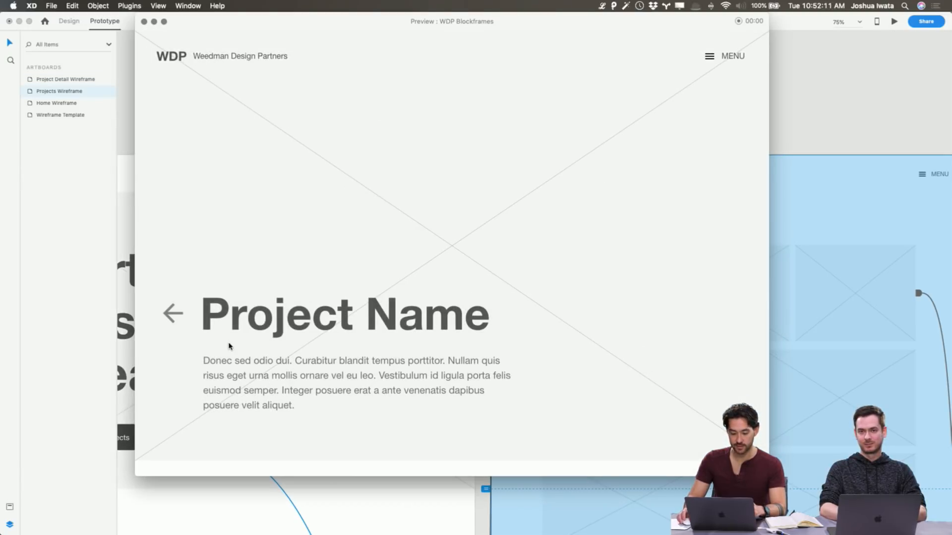
left_click(172, 317)
left_click(575, 234)
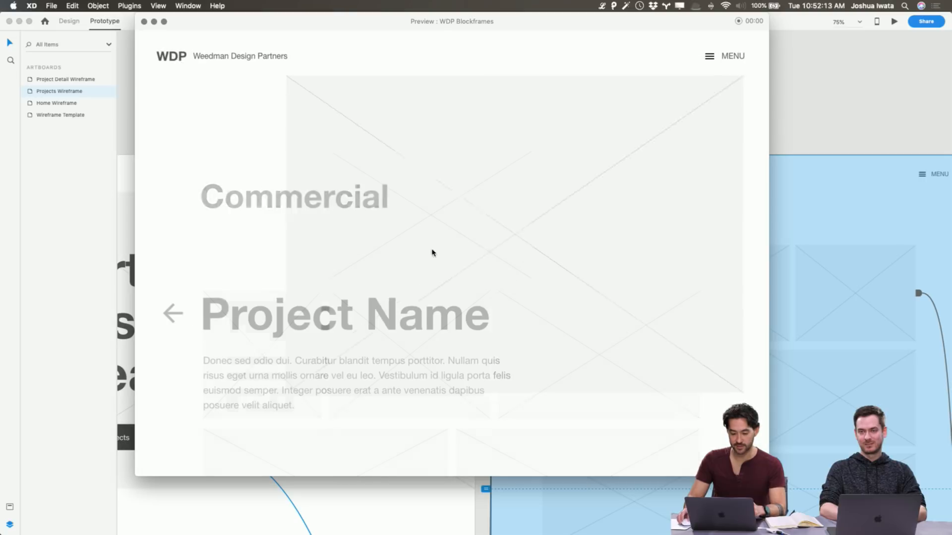
left_click(181, 311)
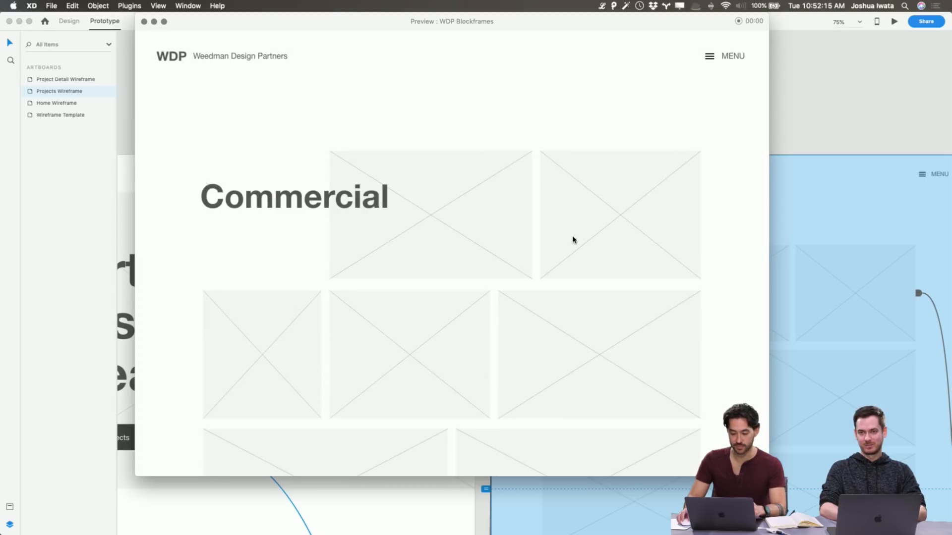
left_click(572, 240)
scroll(178, 340, "down", 5)
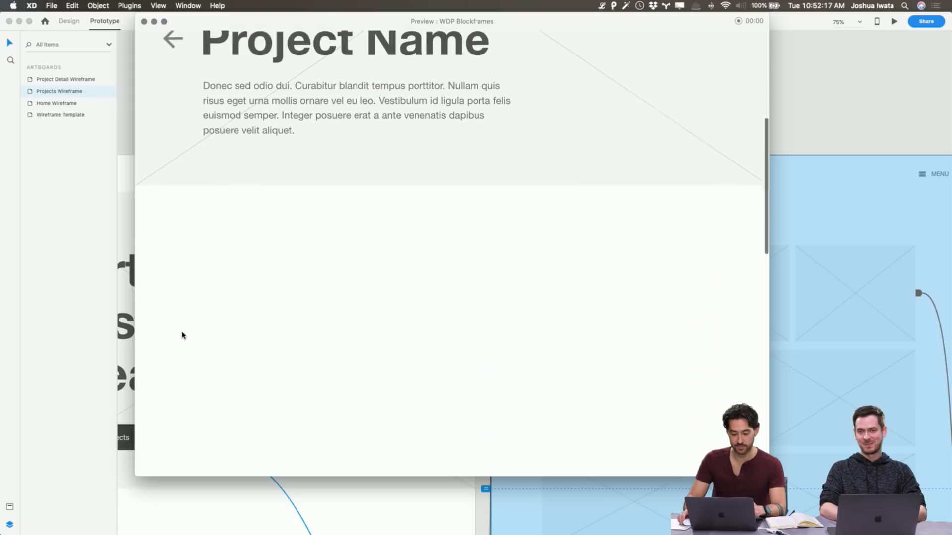
scroll(183, 334, "up", 5)
left_click(174, 314)
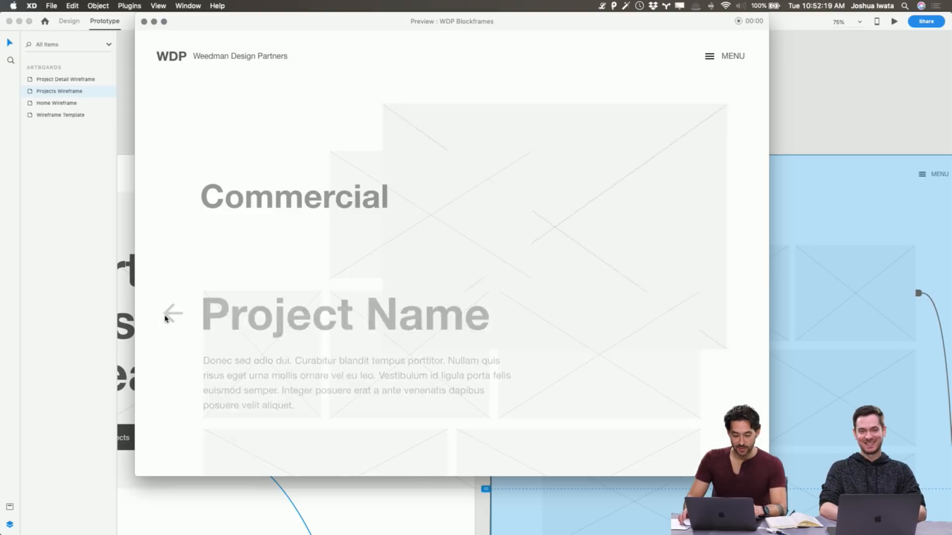
Test the preview's WDP logo link to Home, View Projects button and Commercial placeholder link, and close the preview
left_click(173, 56)
scroll(270, 378, "down", 5)
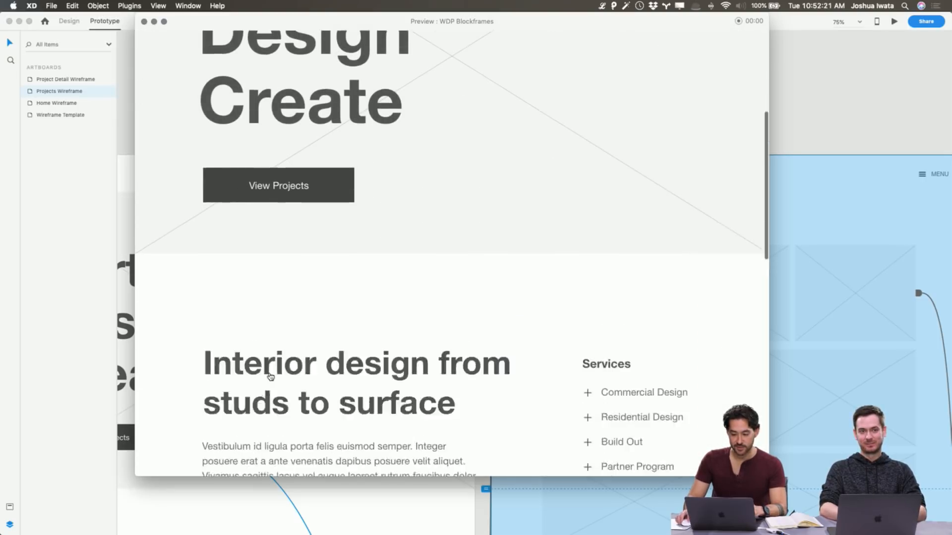
scroll(270, 377, "up", 5)
scroll(270, 378, "down", 10)
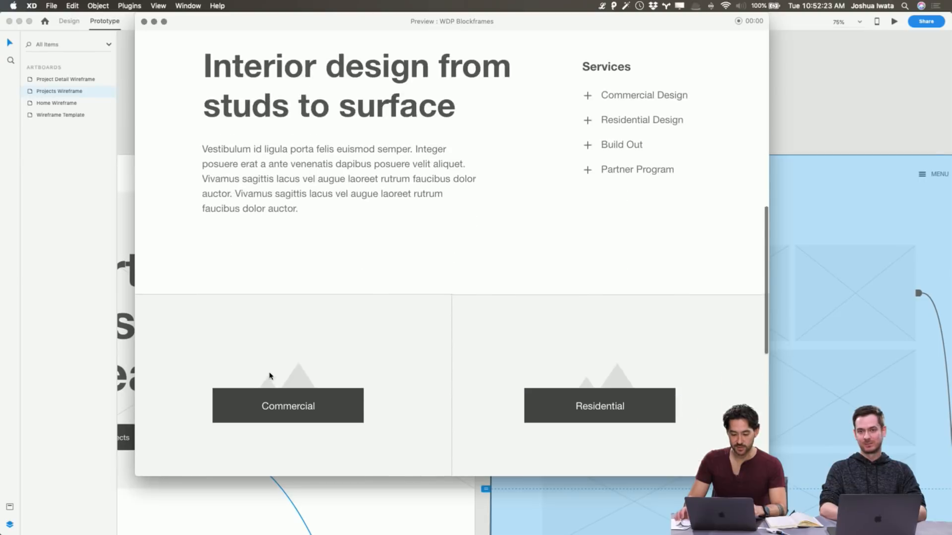
scroll(270, 378, "up", 10)
left_click(280, 412)
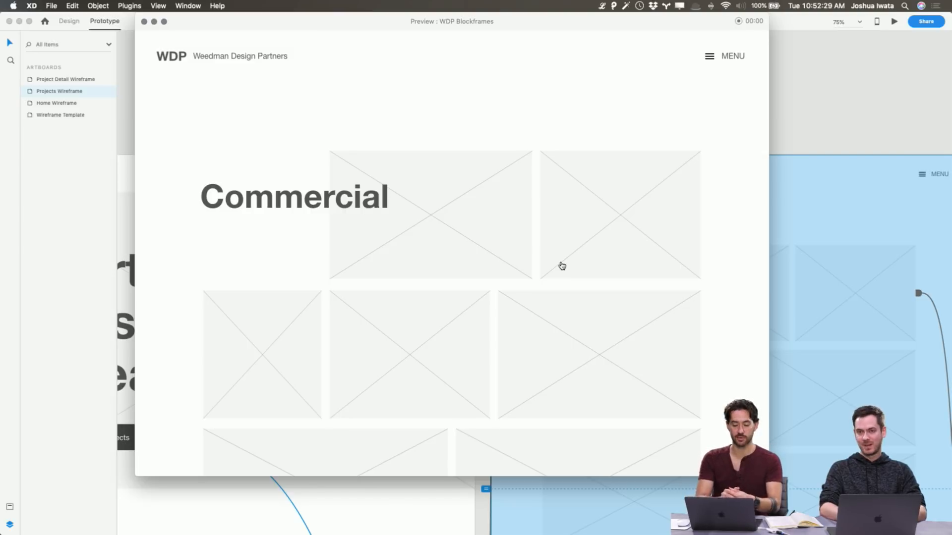
left_click(597, 263)
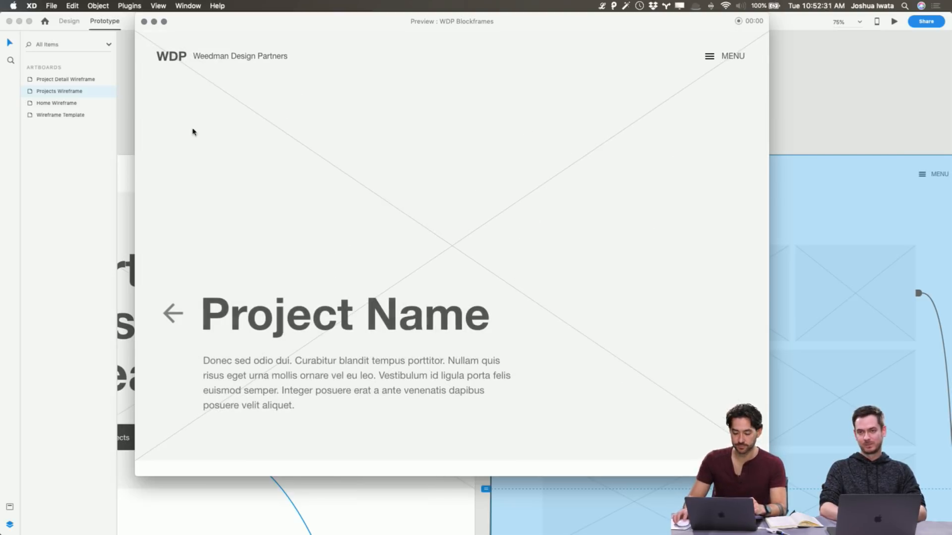
left_click(143, 22)
left_click(653, 128)
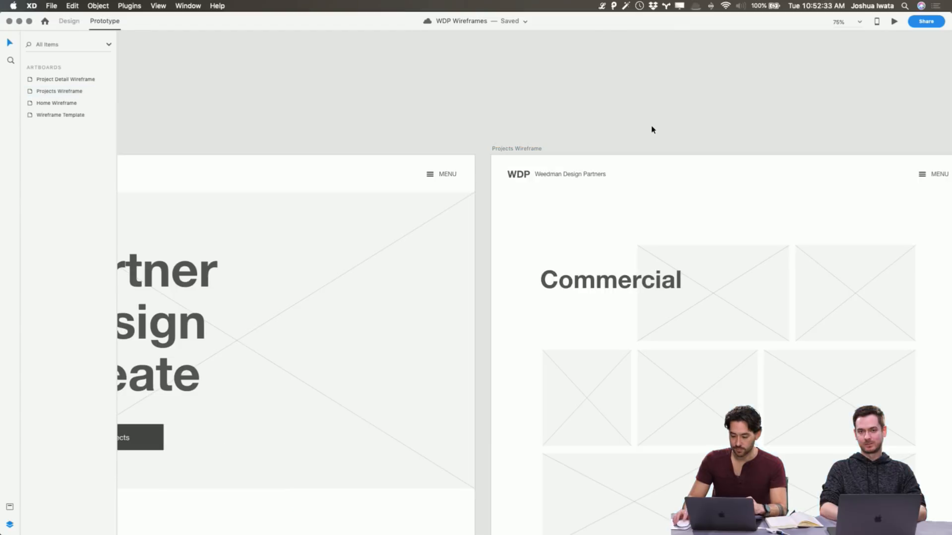
Switch to the WDP Blockframes document to examine the Project Detail section layout, and return to WDP Wireframes
scroll(652, 130, "right", 15)
scroll(652, 130, "down", 2)
scroll(653, 130, "right", 4)
scroll(652, 130, "left", 6)
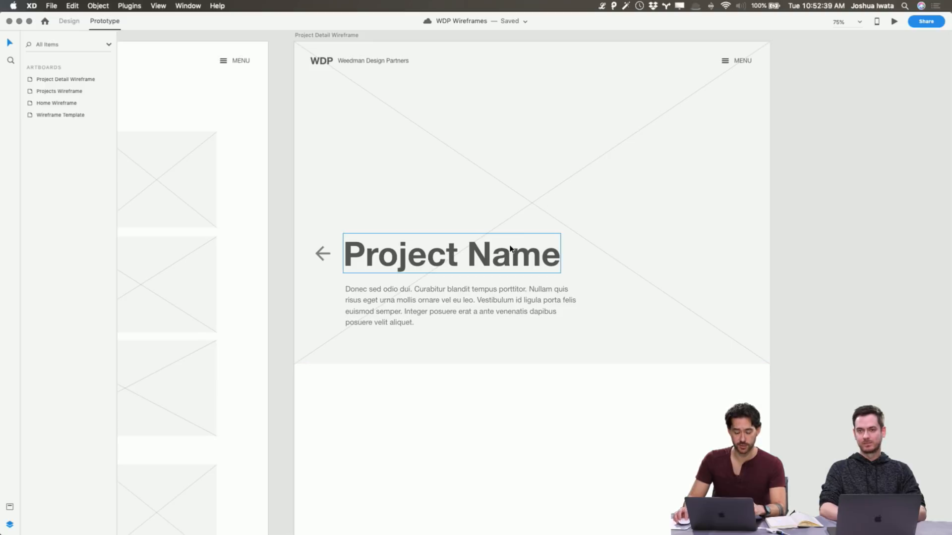
key("super+grave")
scroll(520, 244, "right", 6)
scroll(521, 244, "up", 6)
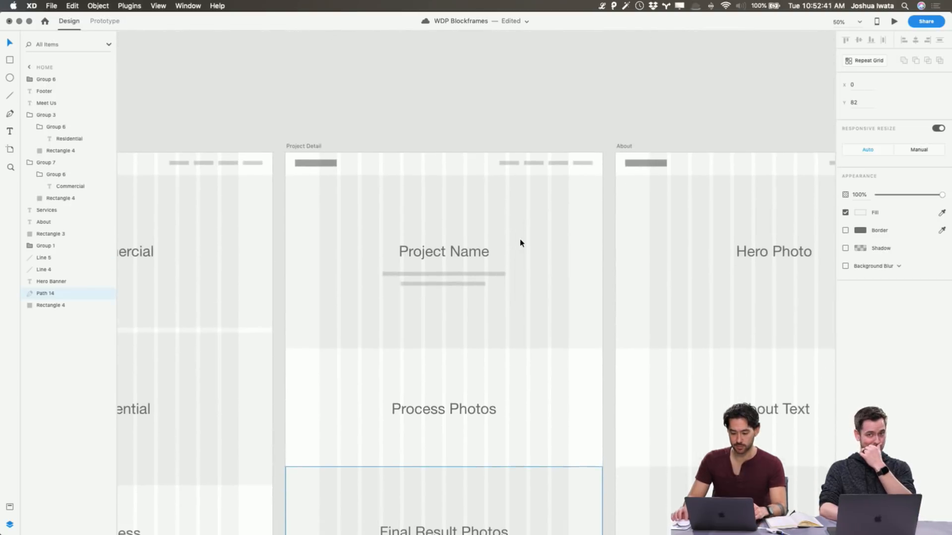
scroll(521, 244, "down", 3)
scroll(520, 243, "down", 3)
key("super+grave")
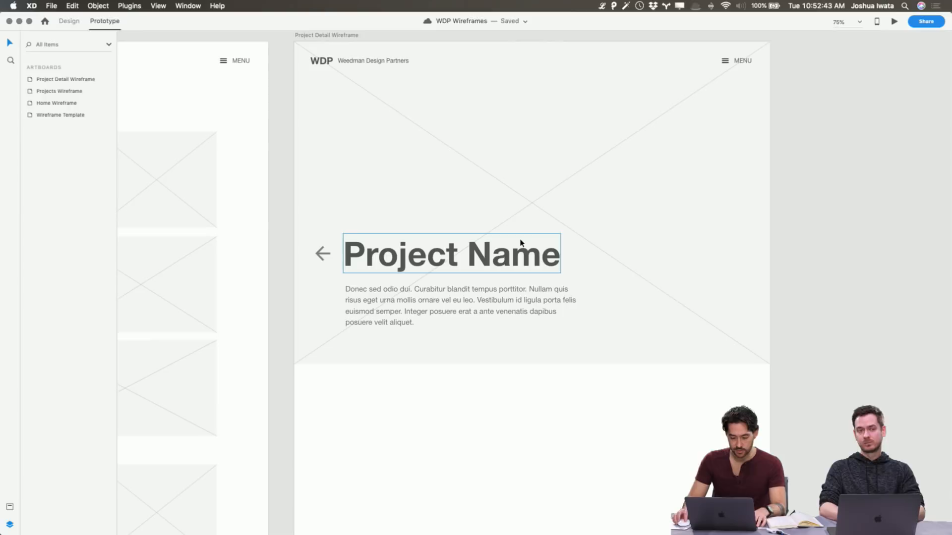
In design mode, copy the mountain image placeholder from the Wireframe Template into the Project Detail Wireframe below the banner
scroll(520, 243, "left", 15)
scroll(521, 243, "down", 5)
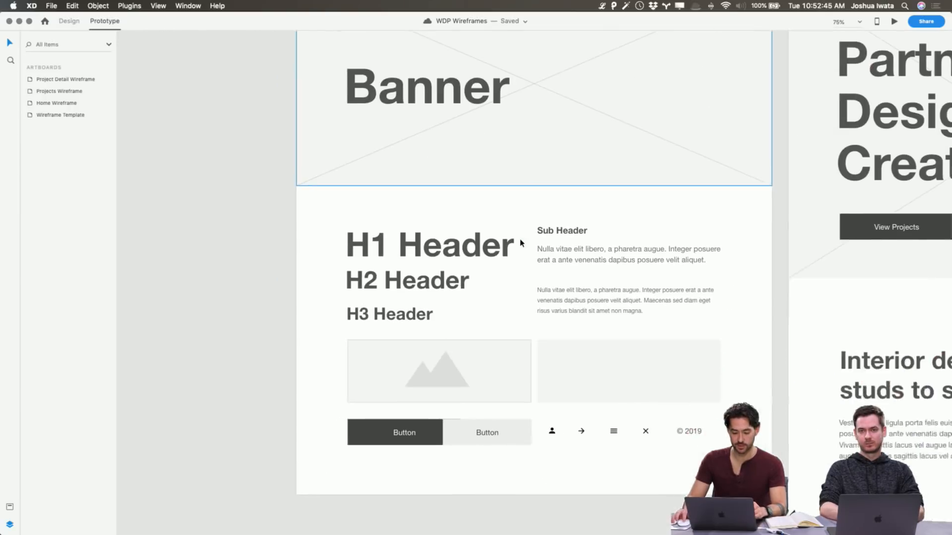
left_click(524, 261)
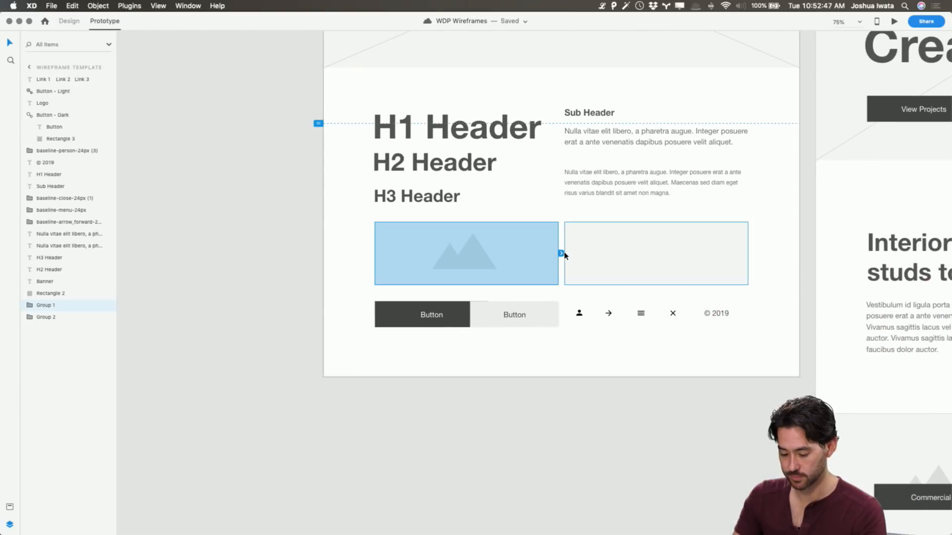
scroll(585, 256, "right", 15)
left_click(69, 21)
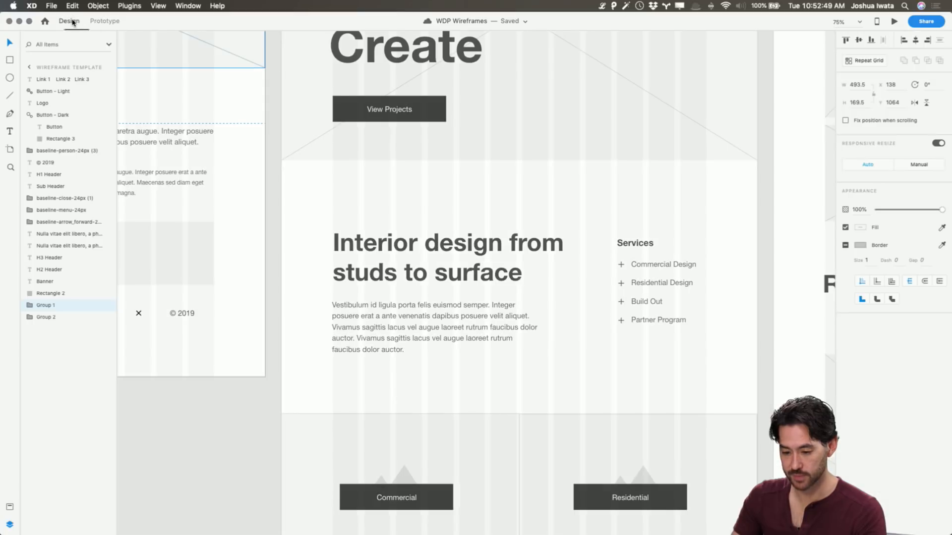
scroll(197, 172, "left", 10)
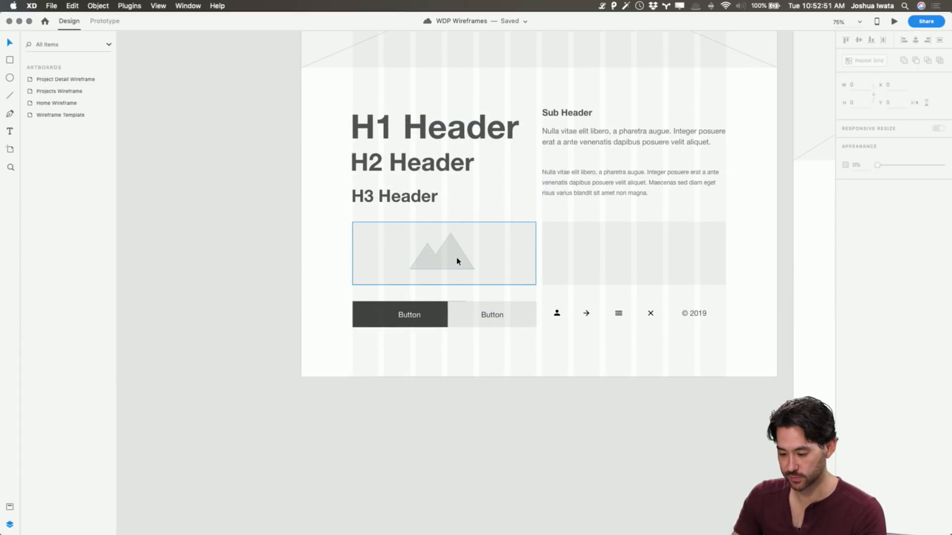
scroll(496, 256, "right", 3)
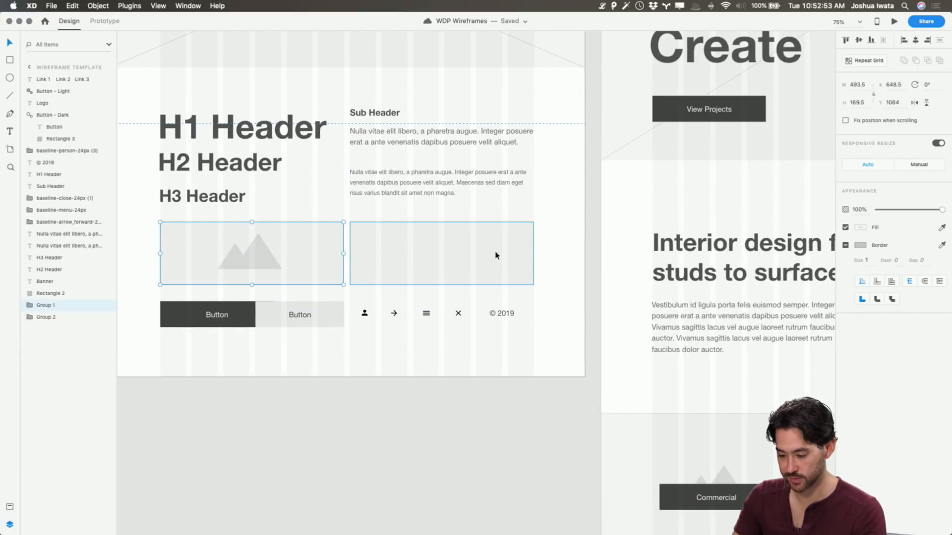
left_click(495, 255)
left_click(288, 268)
scroll(394, 258, "right", 15)
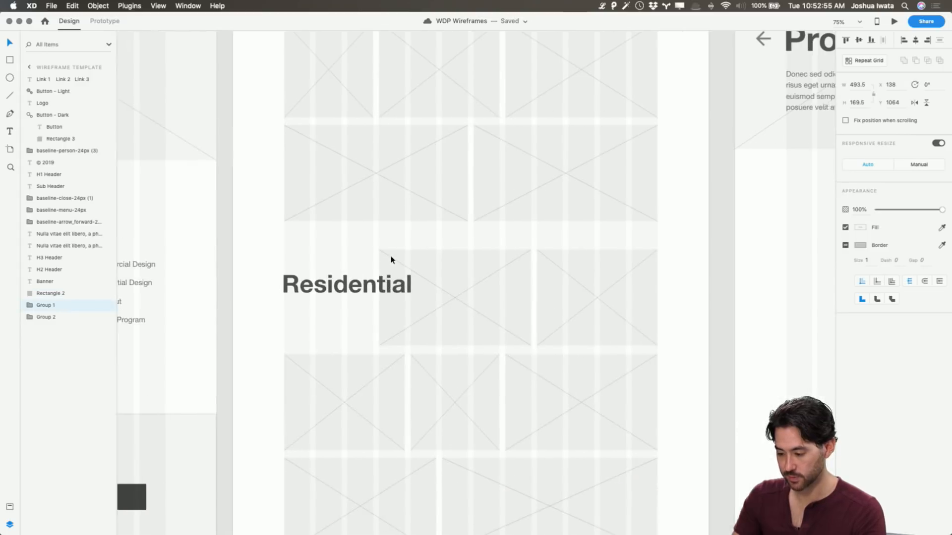
left_click(392, 160)
key("super+v")
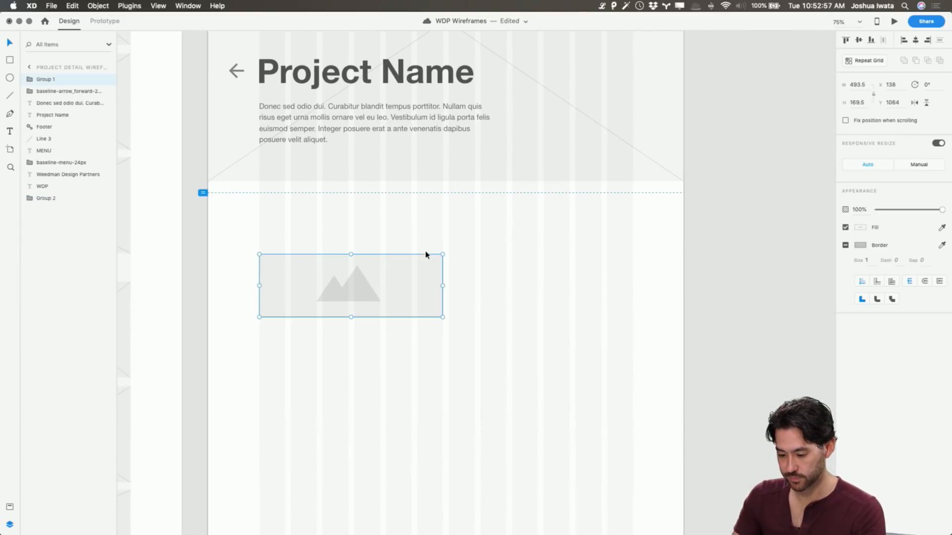
Resize the pasted image placeholder on the Project Detail Wireframe to 409 wide by 321.38 high
left_click_drag(350, 317, 351, 373)
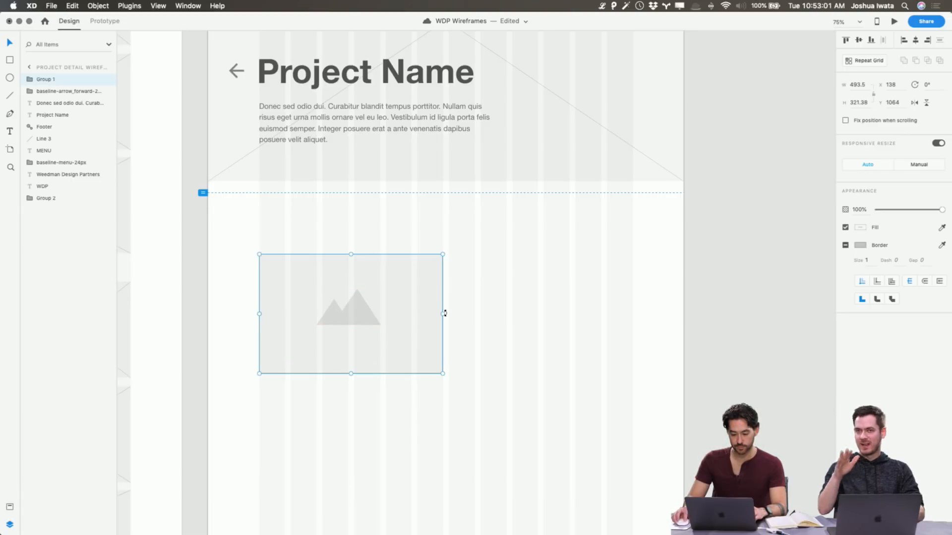
left_click_drag(443, 313, 411, 313)
left_click(559, 287)
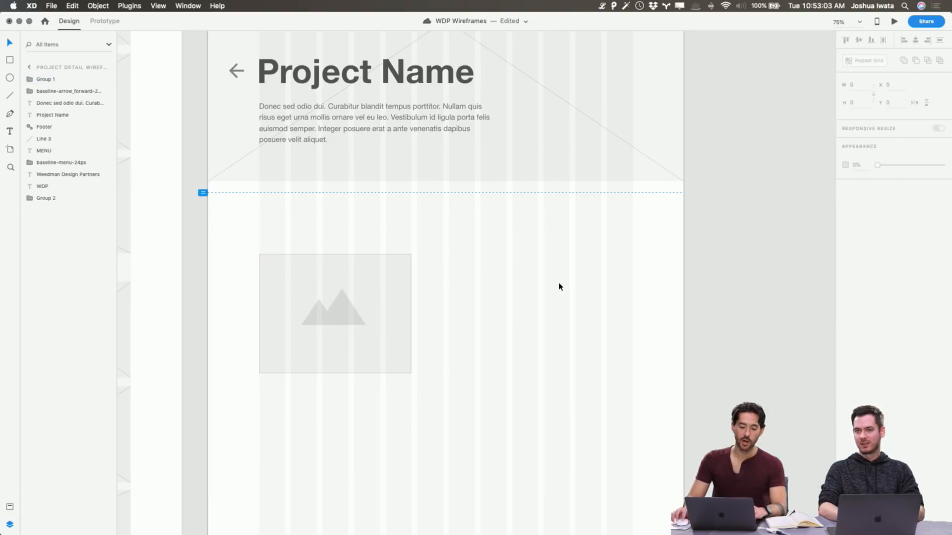
Compare the Projects Wireframe's Commercial image grid with the new placeholder on the Project Detail Wireframe
scroll(471, 298, "left", 10)
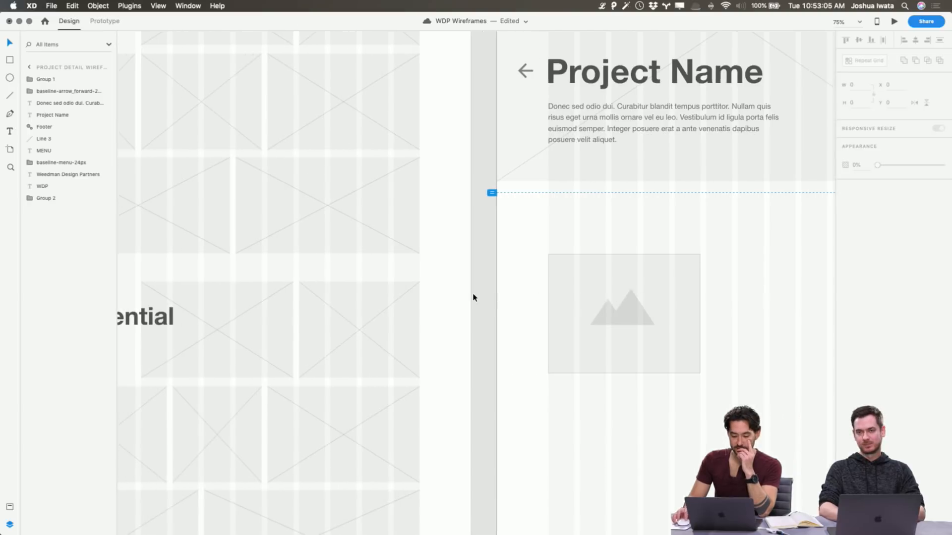
scroll(472, 297, "left", 5)
scroll(472, 297, "up", 2)
scroll(472, 297, "right", 5)
left_click(644, 372)
double_click(642, 370)
left_click(627, 270)
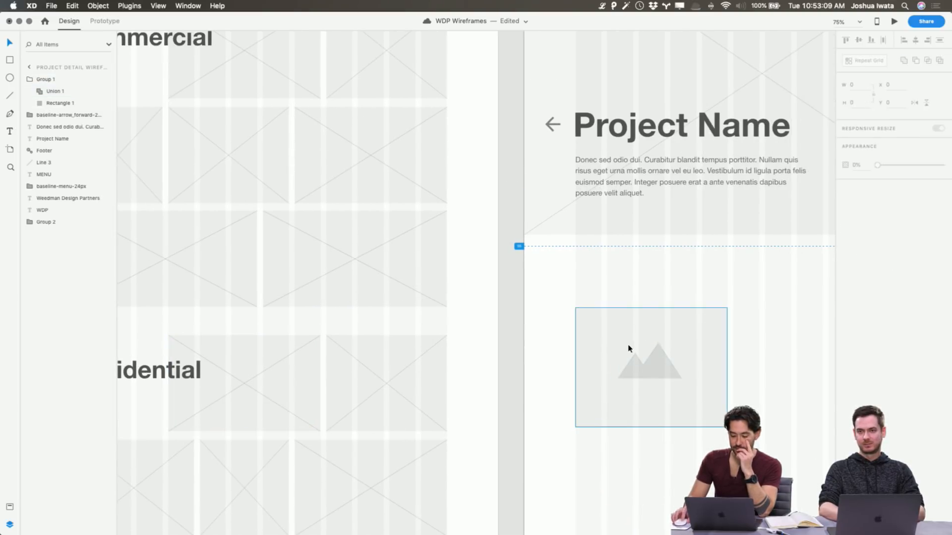
scroll(525, 308, "left", 7)
scroll(525, 304, "up", 3)
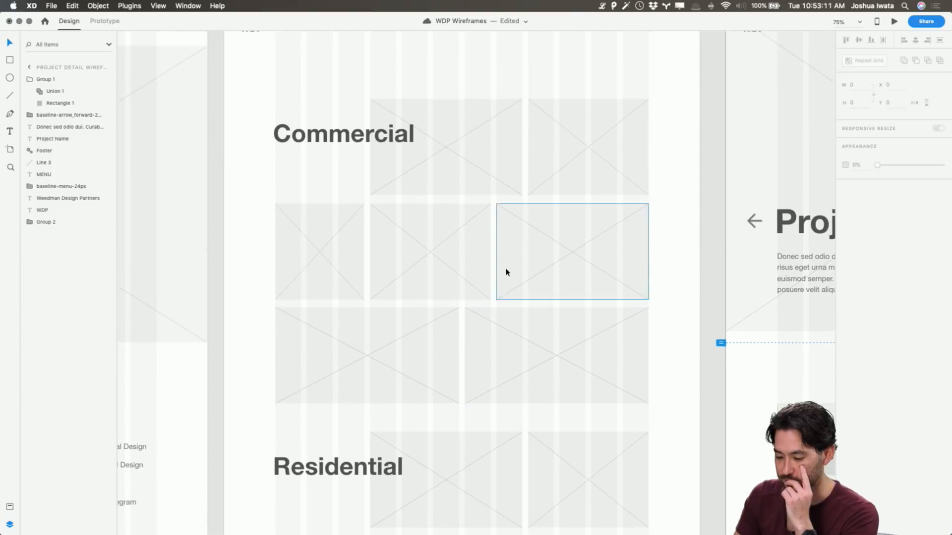
scroll(525, 304, "up", 1)
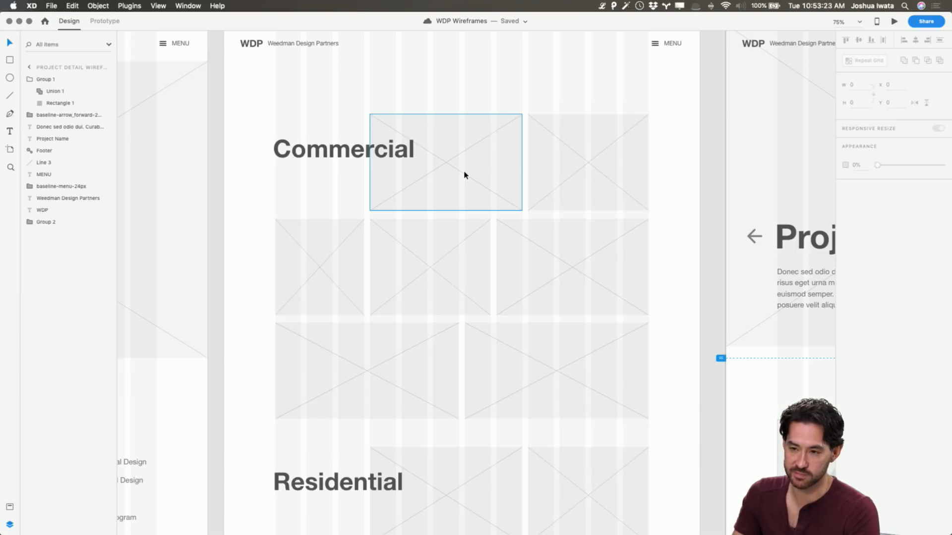
scroll(465, 175, "right", 5)
scroll(465, 175, "down", 3)
left_click(686, 425)
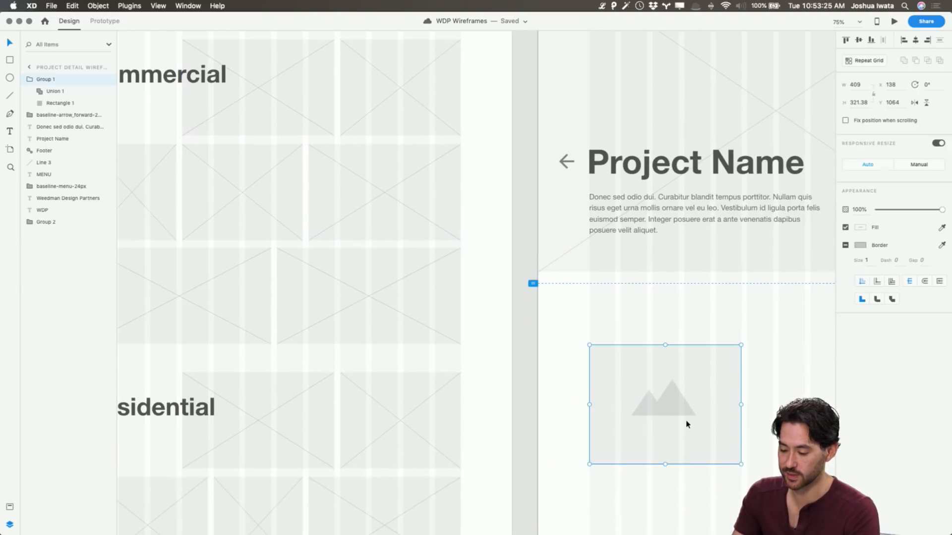
scroll(695, 392, "right", 3)
left_click(696, 391)
scroll(695, 392, "right", 5)
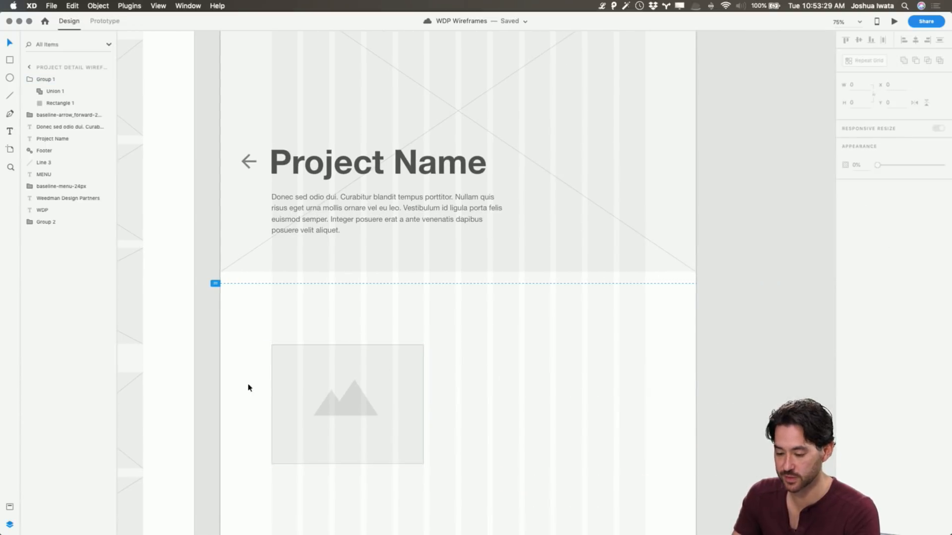
Review the Wireframe Template, Home and Projects artboards for elements and layout to reuse in Project Detail
scroll(332, 400, "left", 5)
scroll(277, 236, "left", 3)
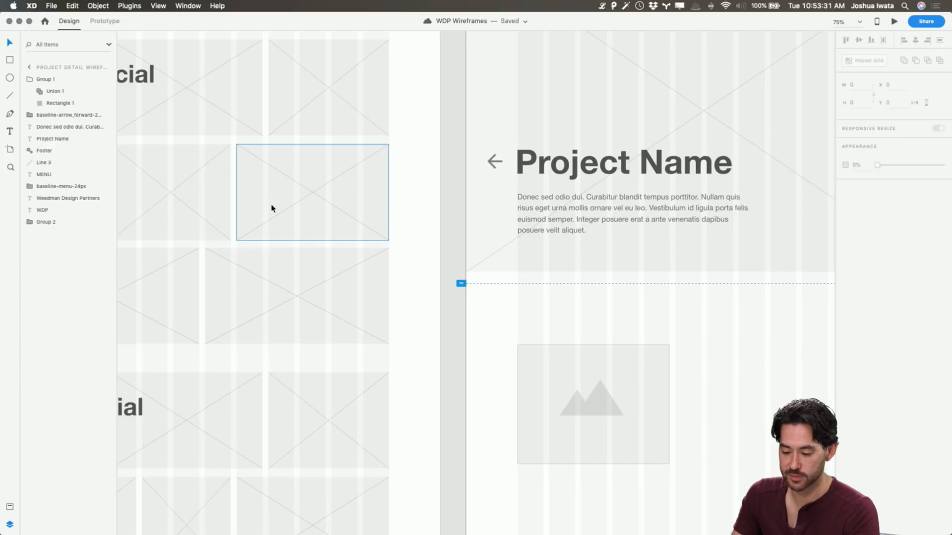
scroll(271, 206, "left", 15)
scroll(277, 208, "left", 5)
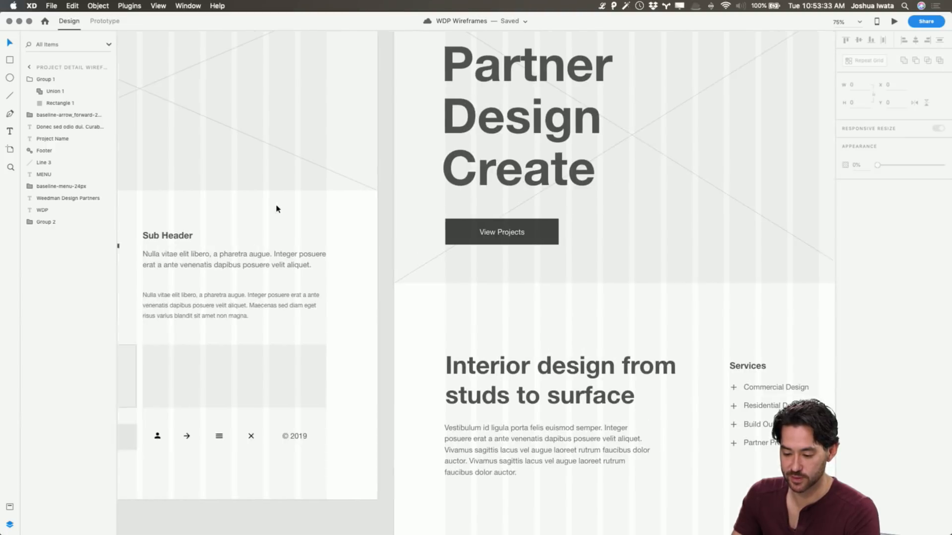
scroll(199, 201, "right", 12)
scroll(200, 201, "left", 3)
scroll(200, 202, "up", 2)
scroll(201, 201, "left", 10)
scroll(200, 202, "up", 2)
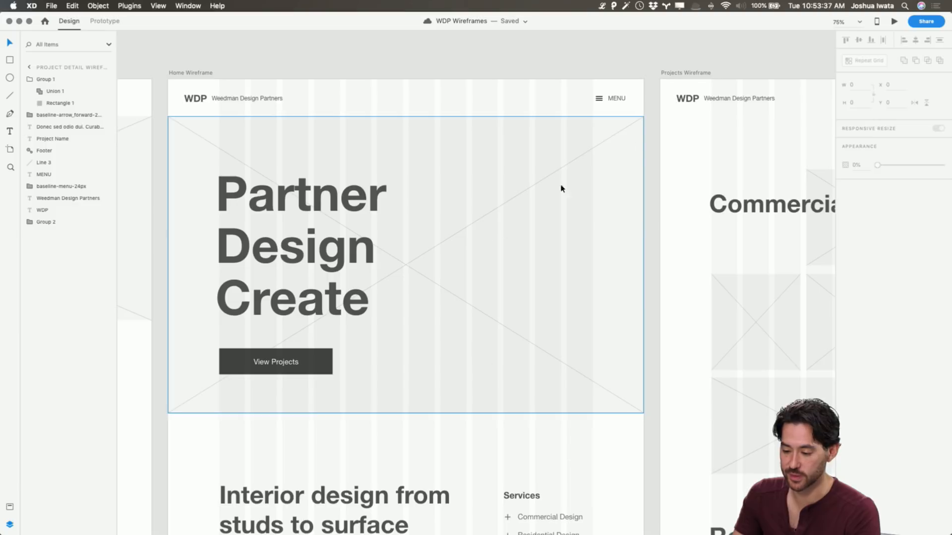
scroll(518, 330, "right", 15)
scroll(520, 408, "right", 15)
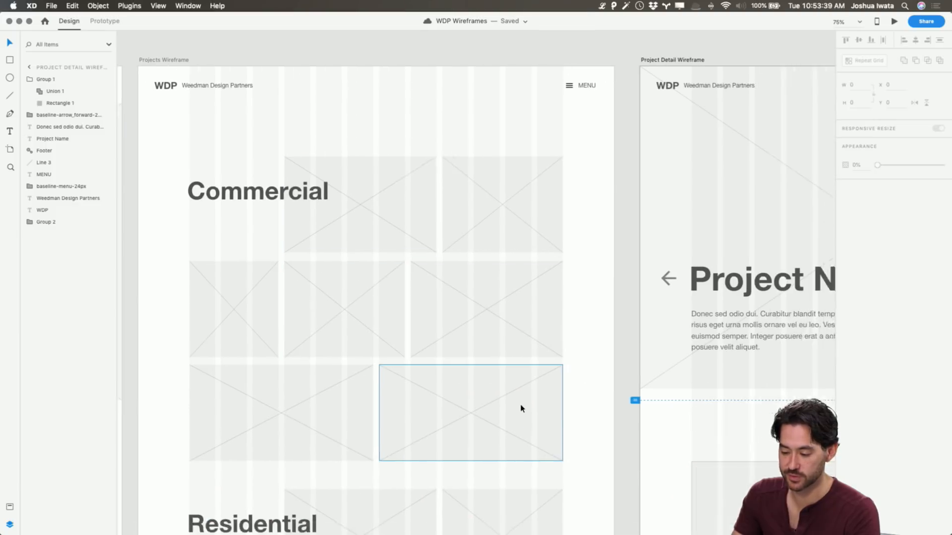
scroll(520, 408, "down", 5)
Duplicate the image placeholder on the Project Detail Wireframe and place the copy directly to its right, one grid gutter apart
left_click(355, 300)
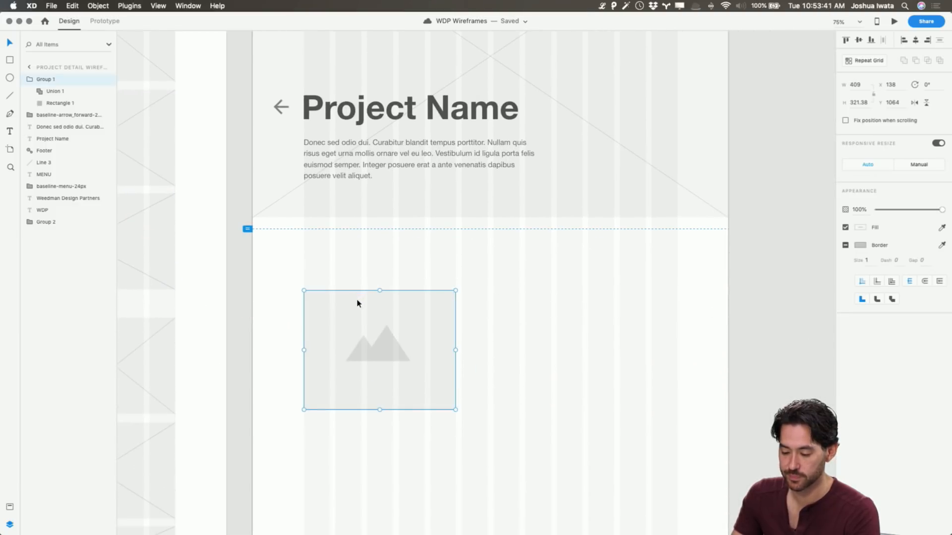
scroll(422, 354, "down", 1)
left_click_drag(406, 343, 559, 351)
left_click(627, 409)
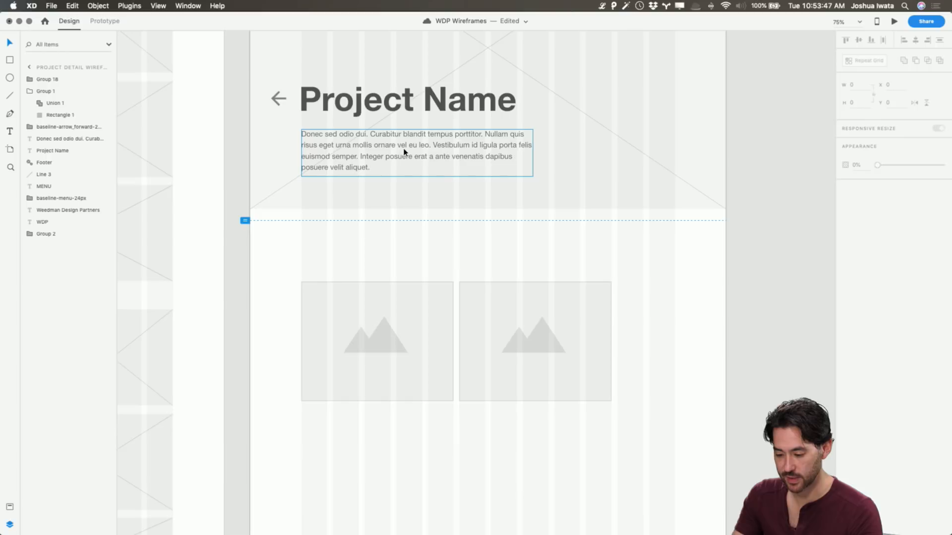
Copy the H3 Header from the Wireframe Template above the Project Detail placeholders and change its text to "Process"
scroll(404, 152, "left", 15)
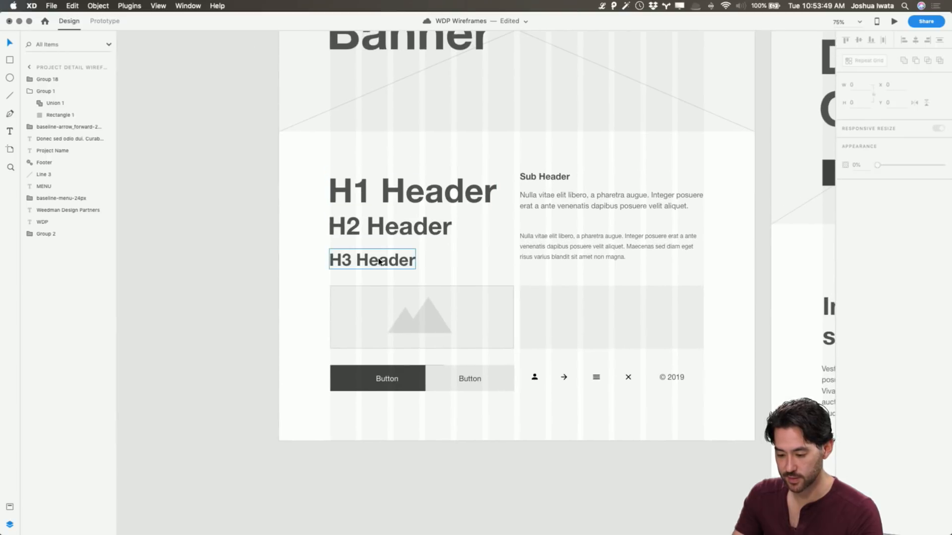
left_click(397, 268)
scroll(458, 269, "right", 2)
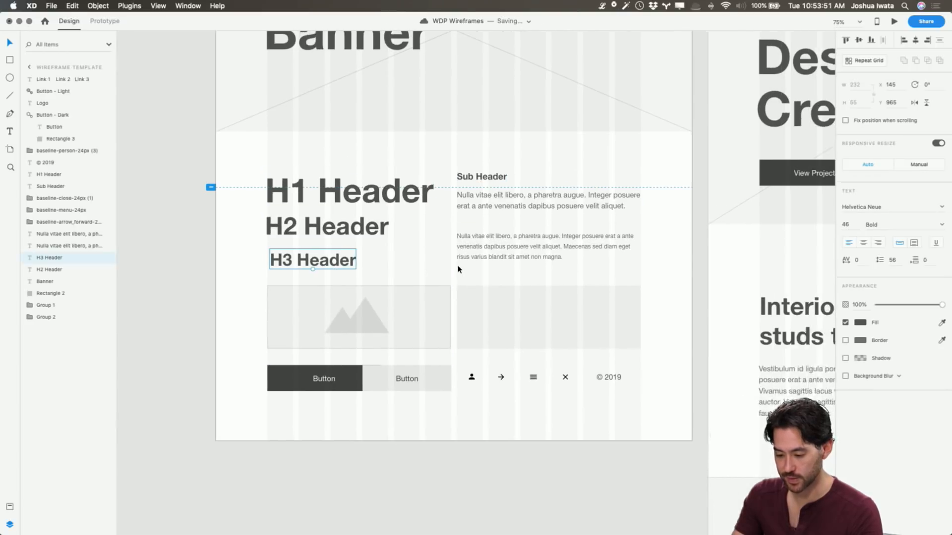
scroll(458, 269, "right", 20)
key("super+v")
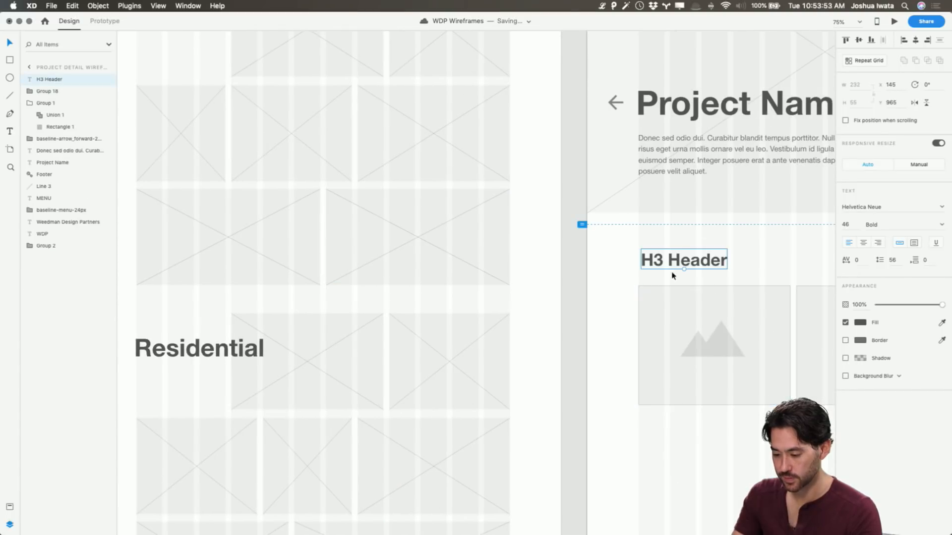
double_click(674, 262)
type("Process")
key("Escape")
left_click(722, 251)
scroll(723, 251, "right", 10)
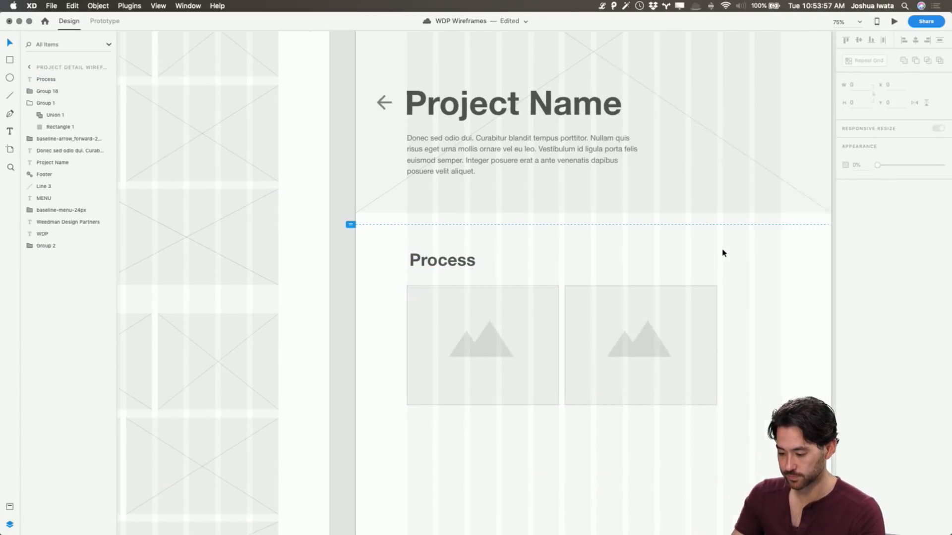
Narrow the second Process placeholder and add a third, 239 wide, beside it to complete the row
left_click(611, 334)
left_click_drag(656, 345, 718, 346)
key("super+d")
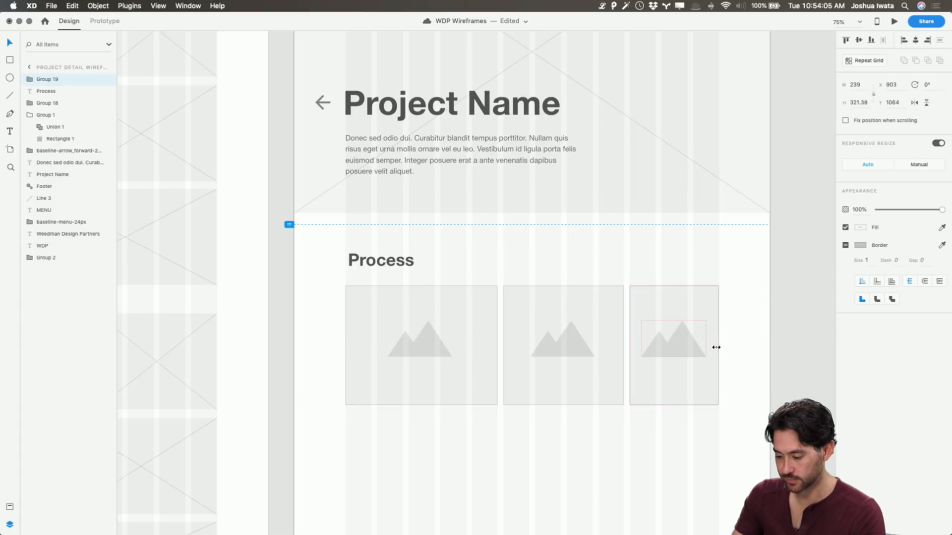
Copy the first Process placeholder into a second row, aligned with the grid's right edge, and widen it to 494
left_click(457, 365)
key("super+c")
key("super+v")
left_click_drag(457, 366, 663, 492)
left_click_drag(567, 472, 535, 472)
scroll(653, 366, "down", 10)
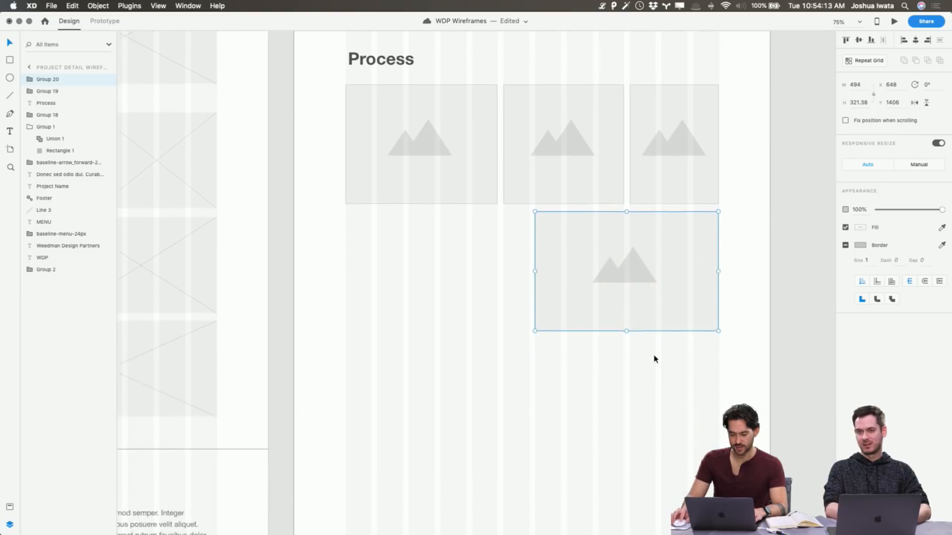
Duplicate the wide placeholder into the left half of the second row, shorten both second-row placeholders, and save the document
key("super+d")
left_click_drag(665, 302, 530, 285)
left_click(544, 317)
scroll(545, 316, "up", 10)
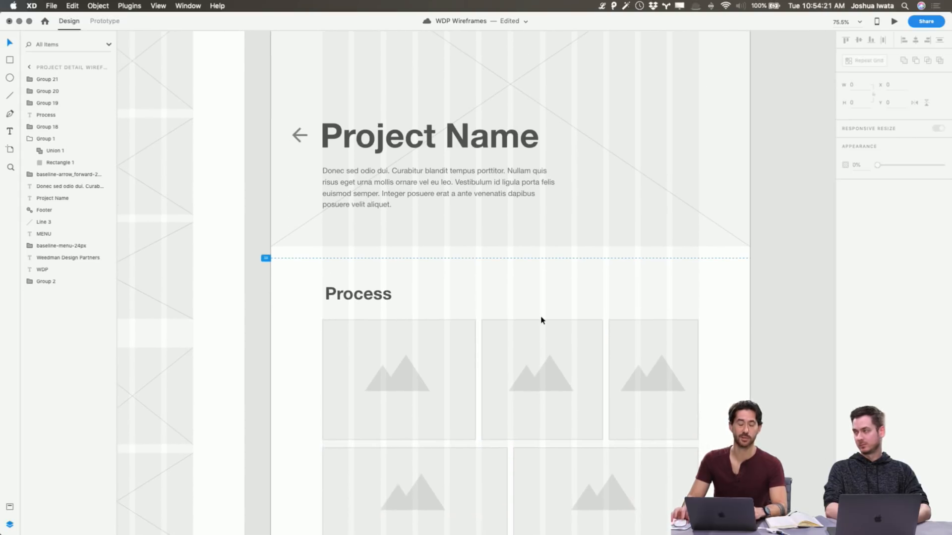
key("super+s")
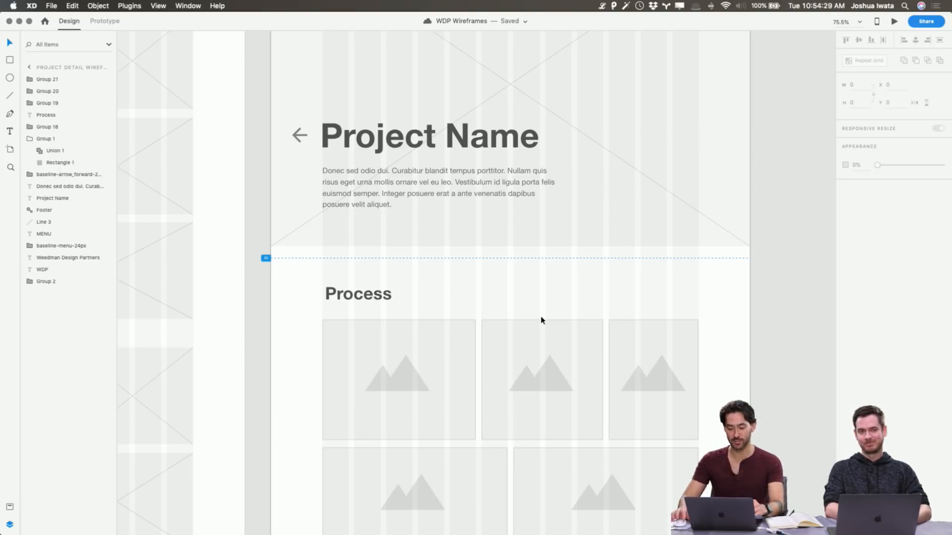
Shift the Process heading slightly left to align it with the image grid's left edge
scroll(588, 291, "left", 2)
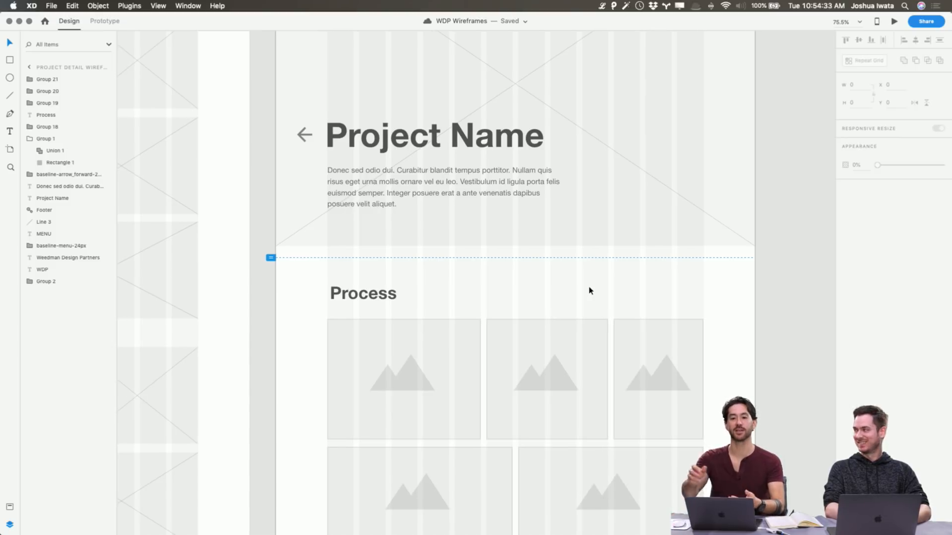
left_click_drag(382, 298, 382, 298)
left_click(430, 294)
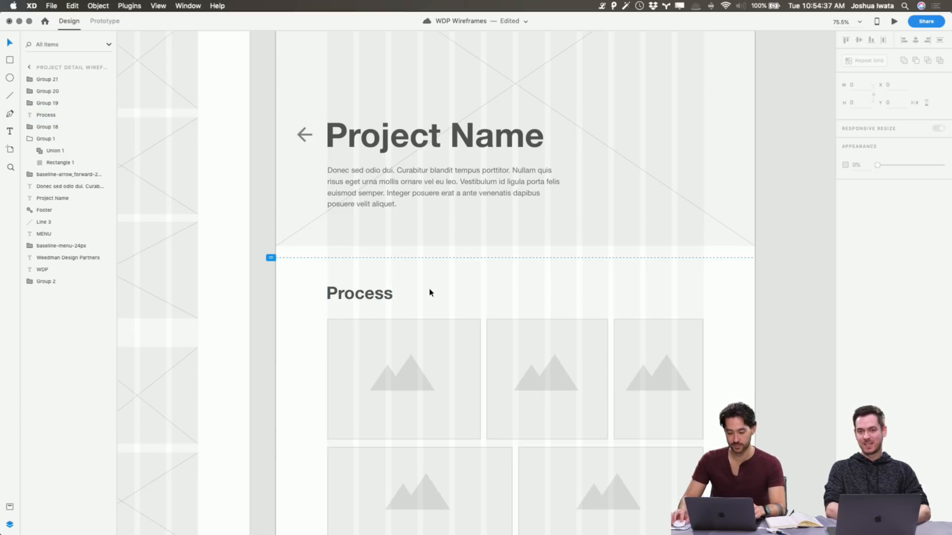
Copy the "Vestibulum id ligula porta" paragraph from the Projects wireframe and place it below the Process grid, aligned with the grid's left edge
scroll(429, 292, "down", 5)
scroll(430, 292, "right", 4)
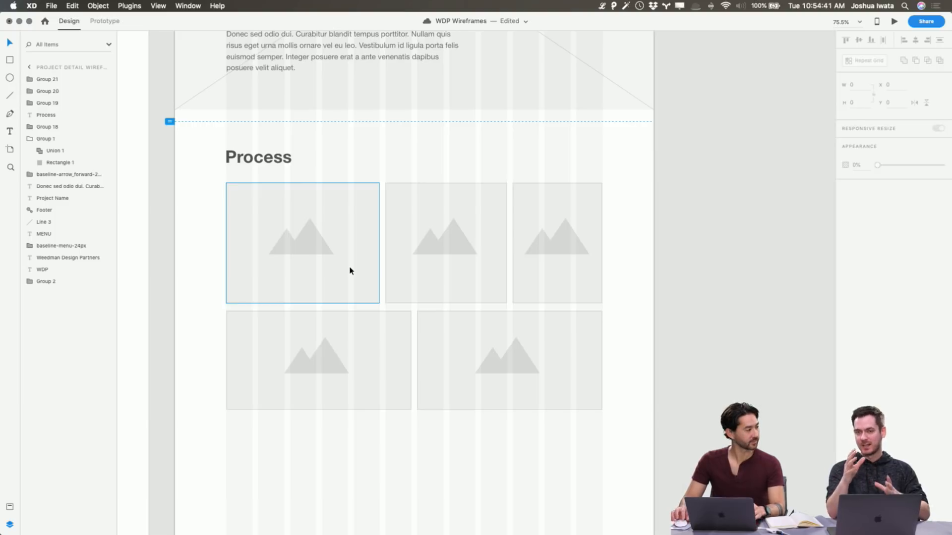
scroll(350, 271, "down", 5)
scroll(350, 271, "left", 2)
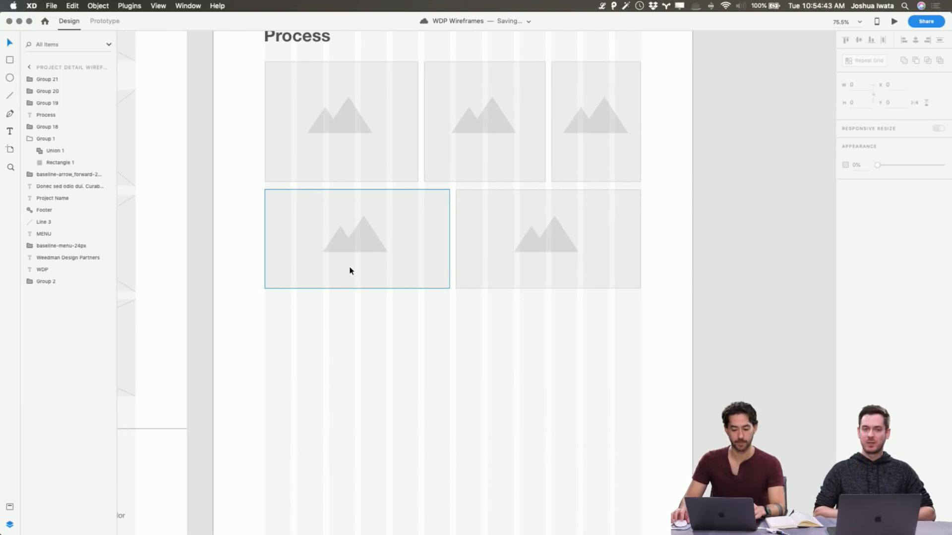
scroll(349, 270, "left", 10)
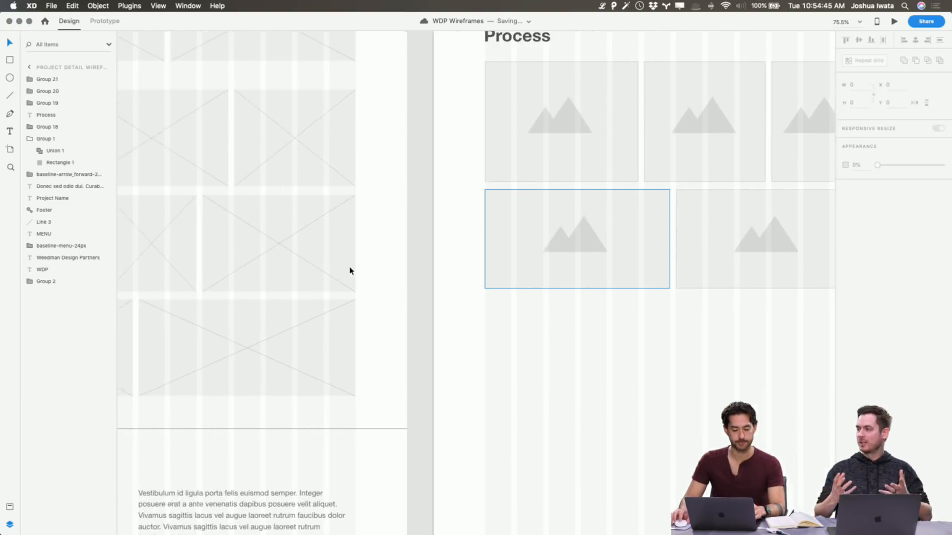
left_click(345, 483)
scroll(375, 458, "right", 12)
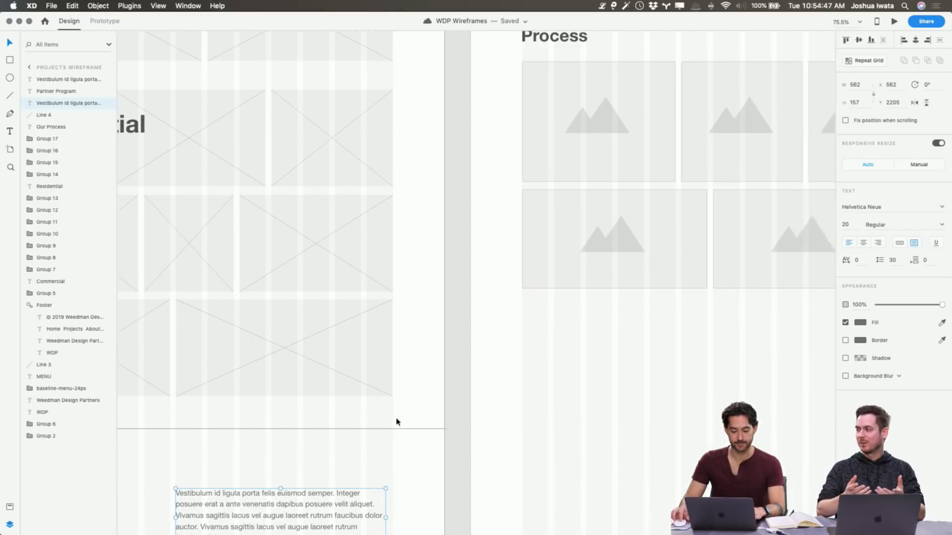
left_click(494, 273)
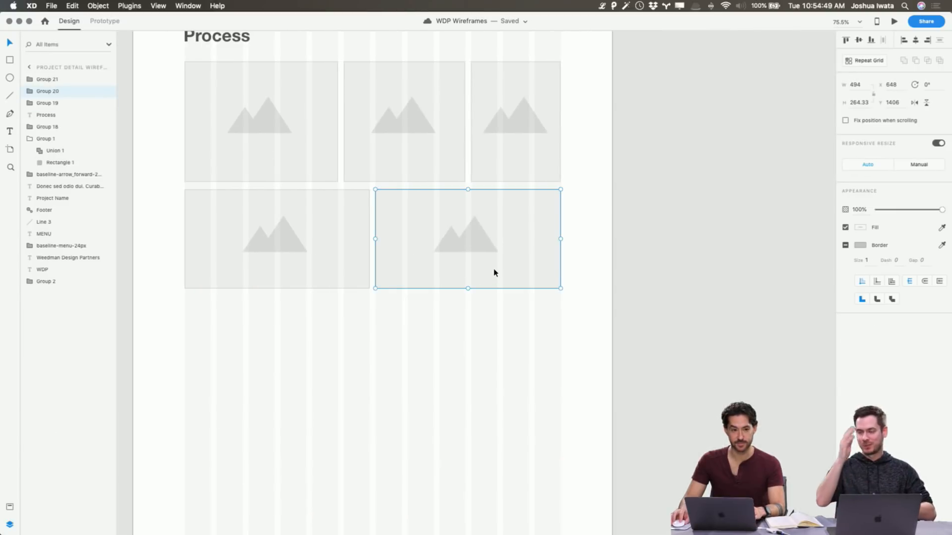
key("super+v")
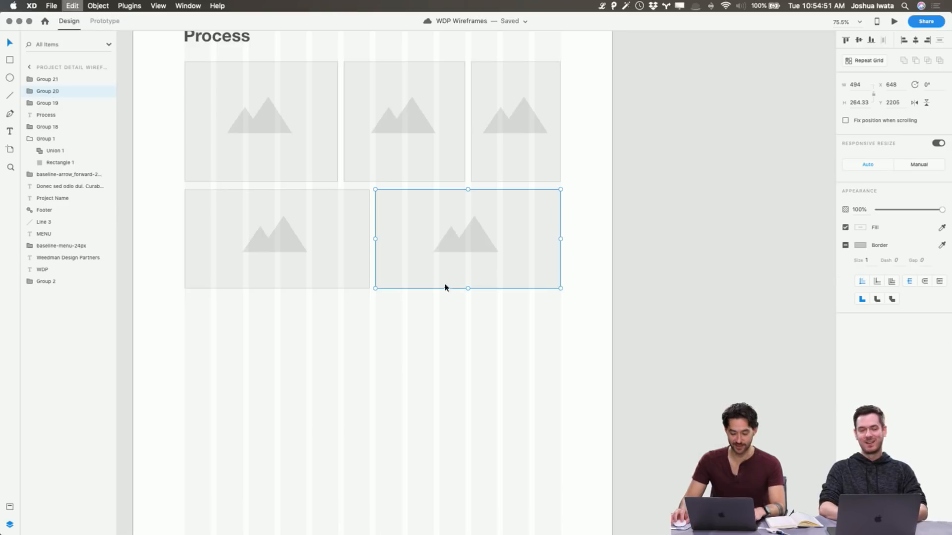
left_click_drag(428, 516, 270, 342)
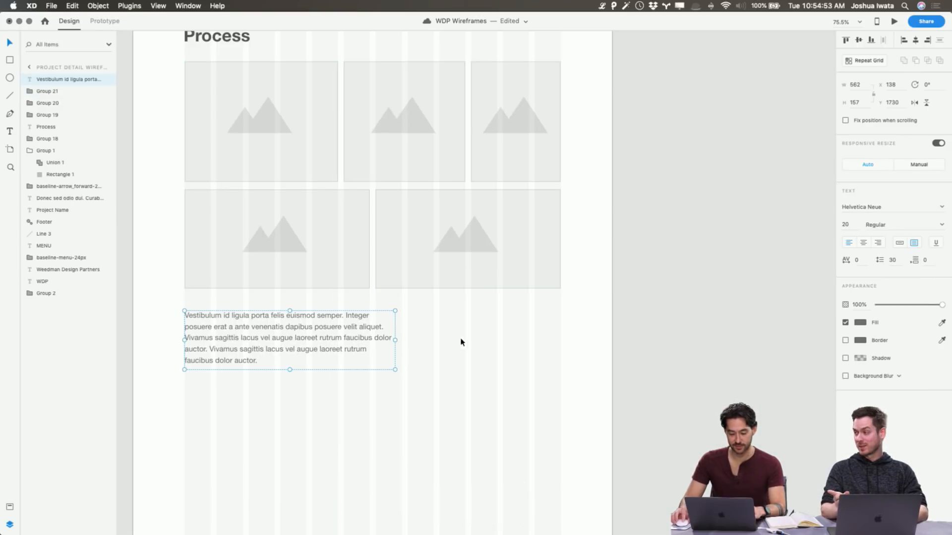
Center-align the pasted paragraph's text, center its box under the Process grid, and resize it so the text wraps to four lines
left_click_drag(399, 340, 475, 333)
left_click(863, 243)
double_click(432, 341)
left_click(450, 399)
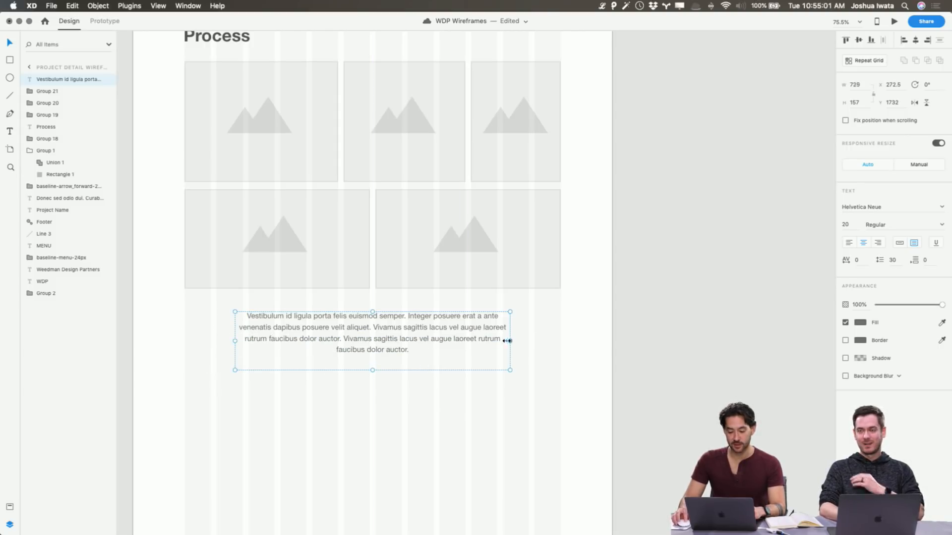
left_click_drag(507, 341, 494, 341)
left_click(595, 338)
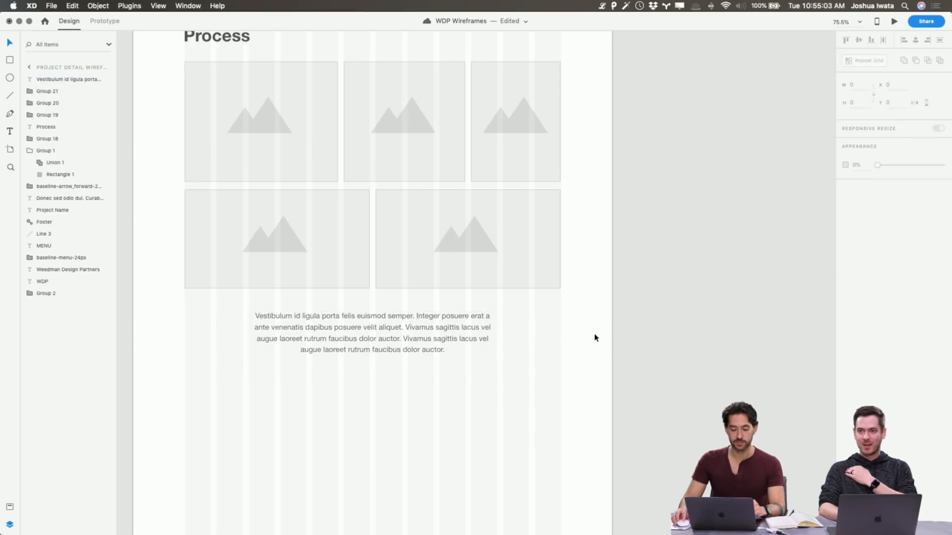
scroll(595, 337, "up", 10)
scroll(600, 336, "left", 3)
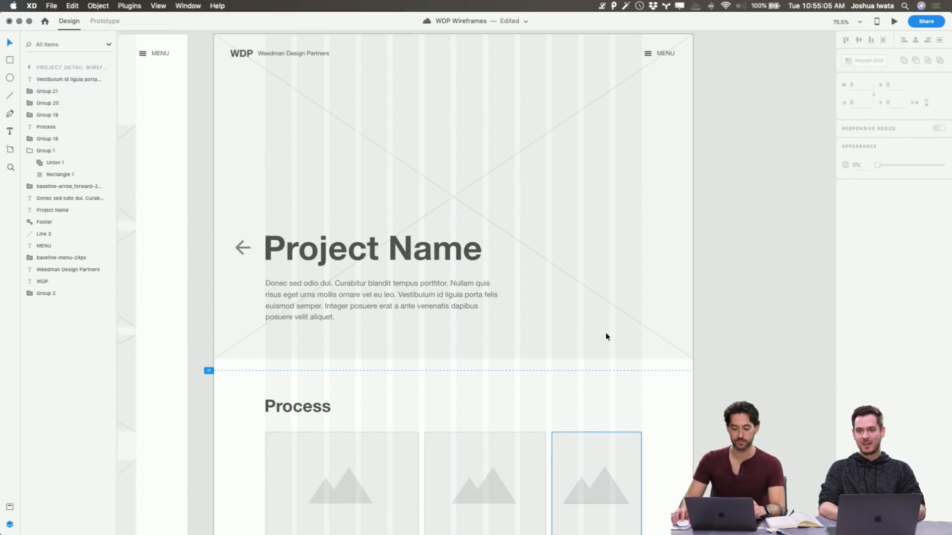
scroll(606, 337, "up", 3)
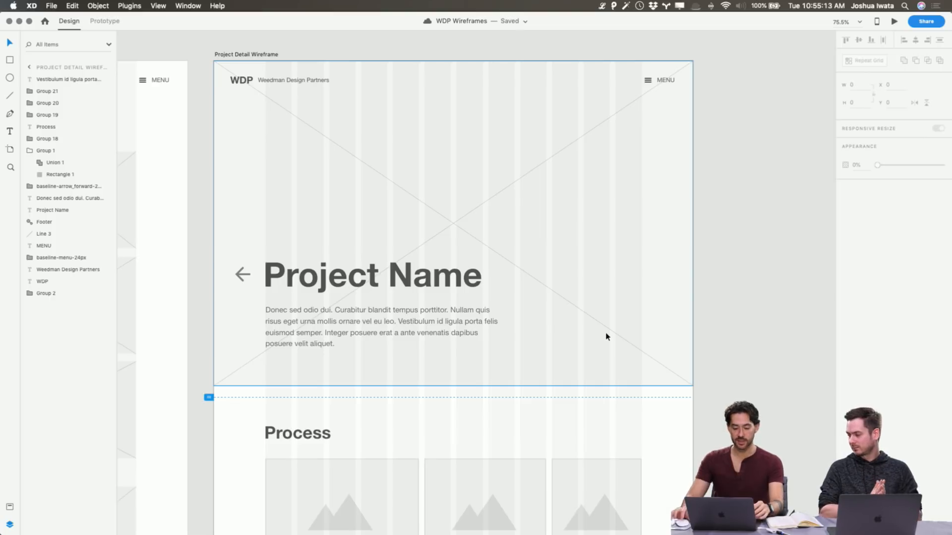
left_click(738, 248)
scroll(568, 222, "left", 10)
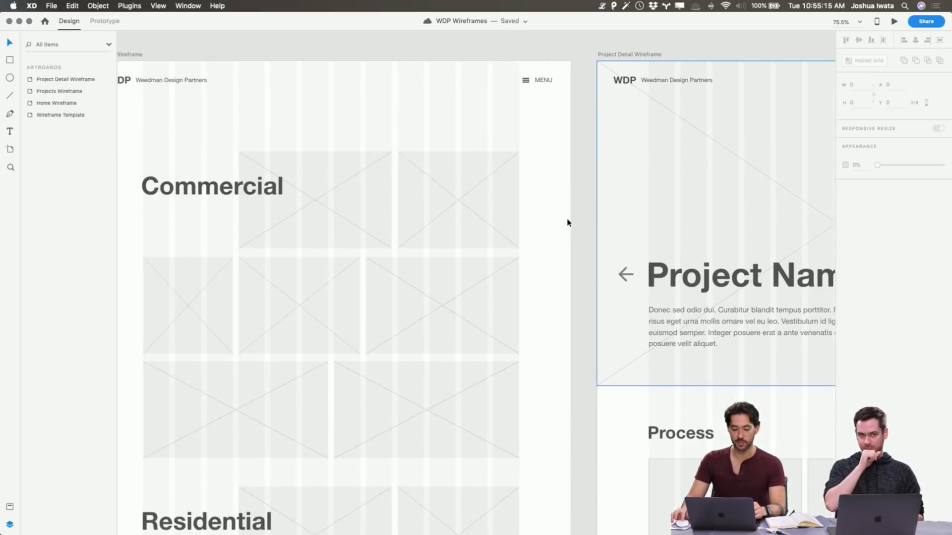
Switch to the Behance-Live WDP presentation in Keynote and show the Design Process slide
key("super+Tab")
key("super+Tab")
key("super+Tab")
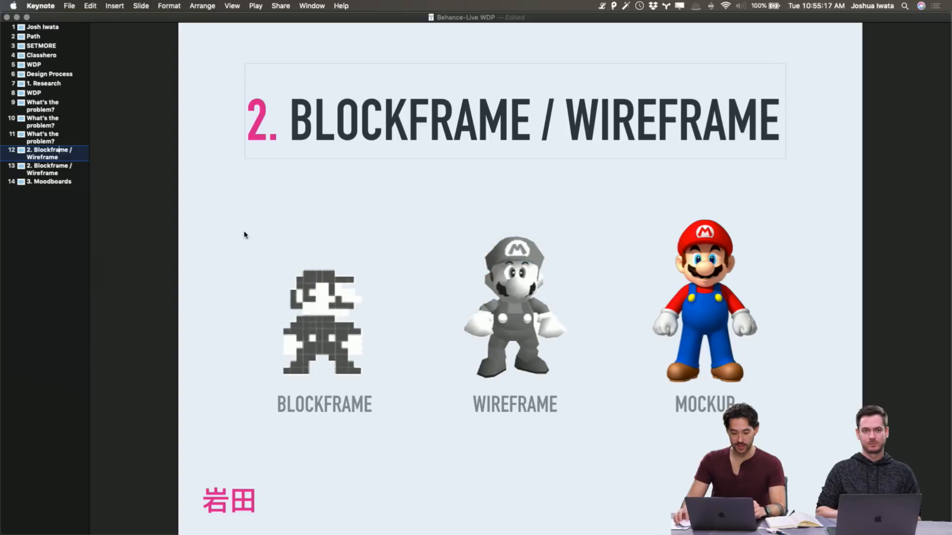
left_click(42, 105)
left_click(47, 93)
left_click(51, 83)
left_click(53, 74)
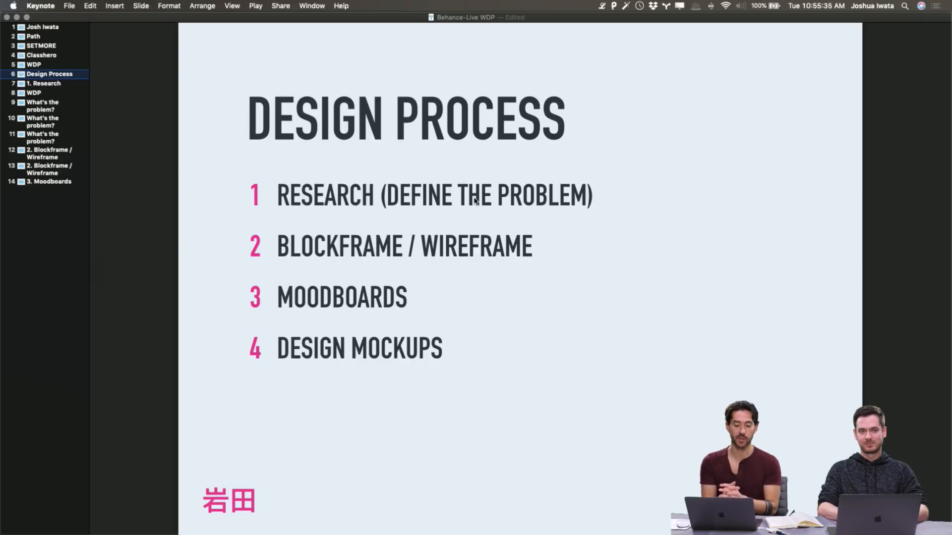
Review the two Blockframe / Wireframe comparison slides and return to the Design Process slide
left_click(53, 154)
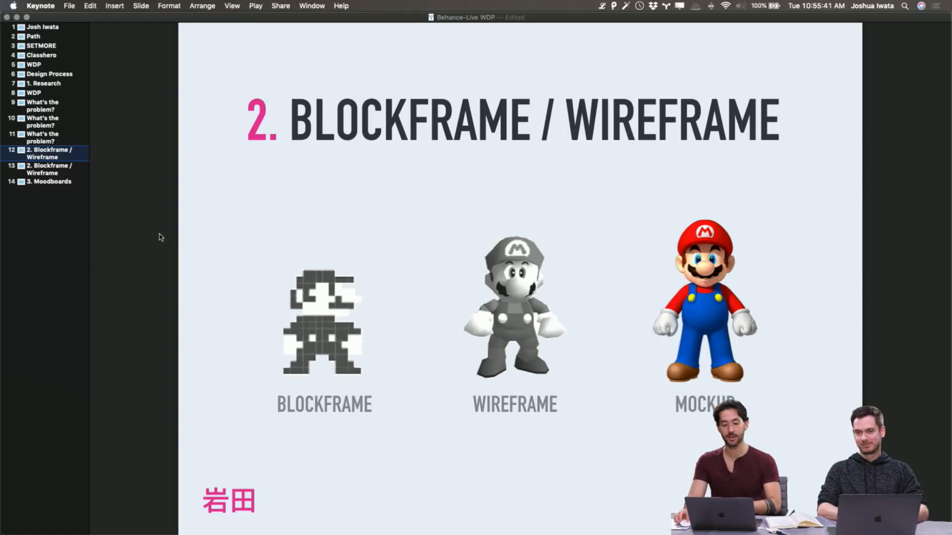
left_click(61, 169)
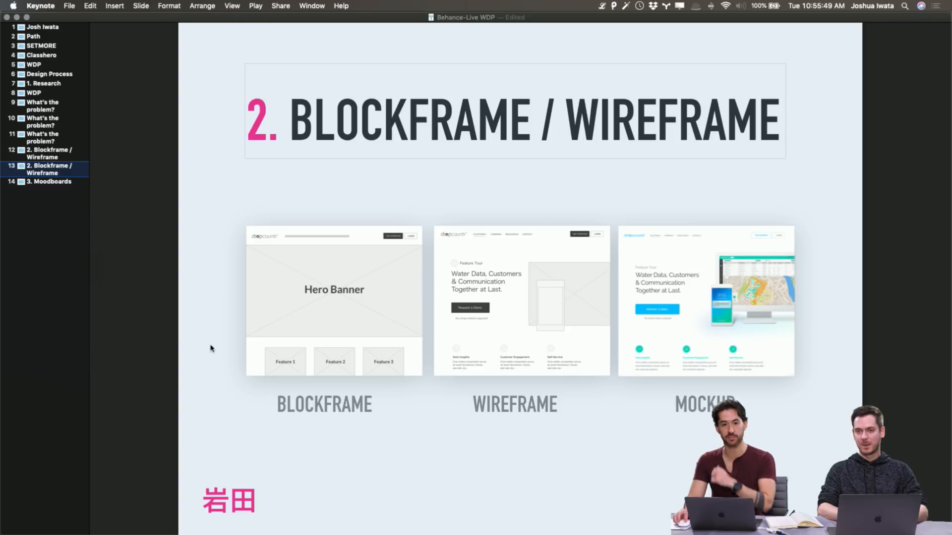
left_click(46, 157)
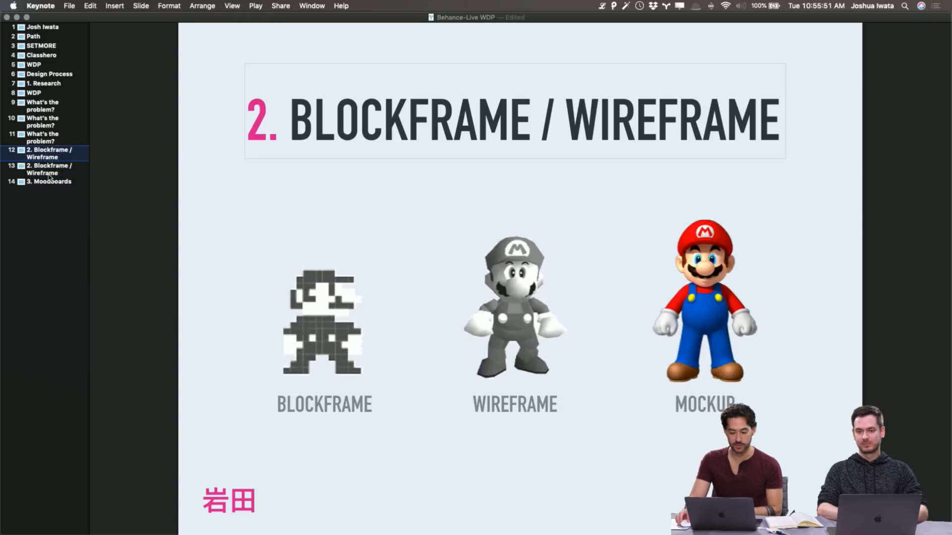
left_click(50, 171)
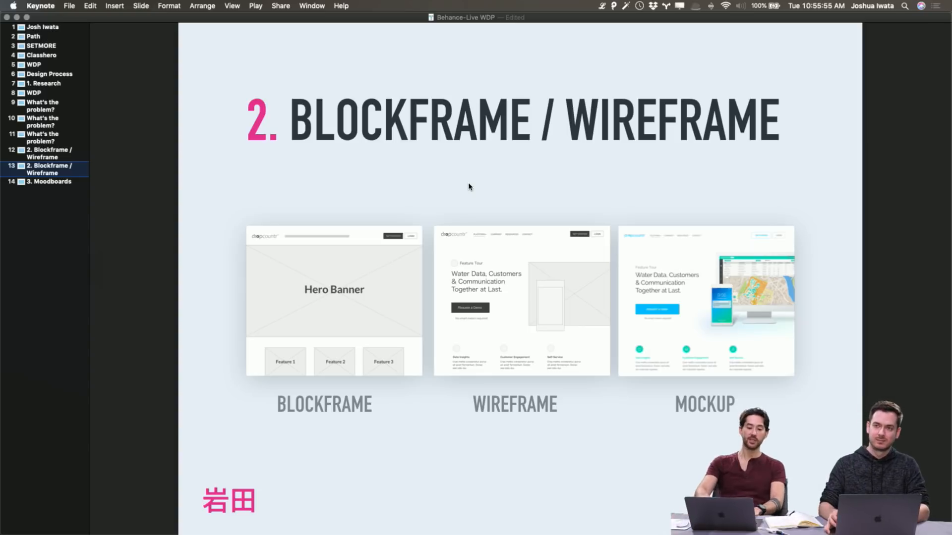
left_click(47, 83)
left_click(54, 74)
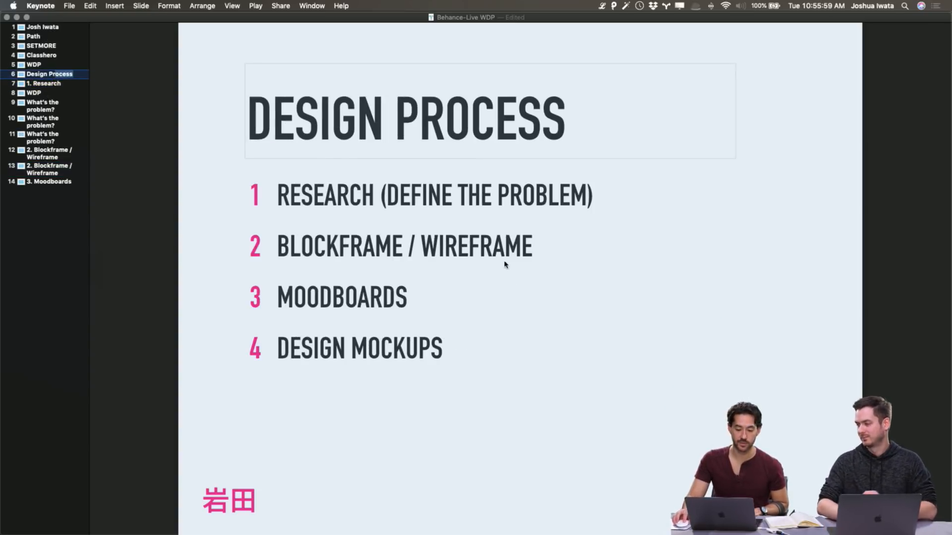